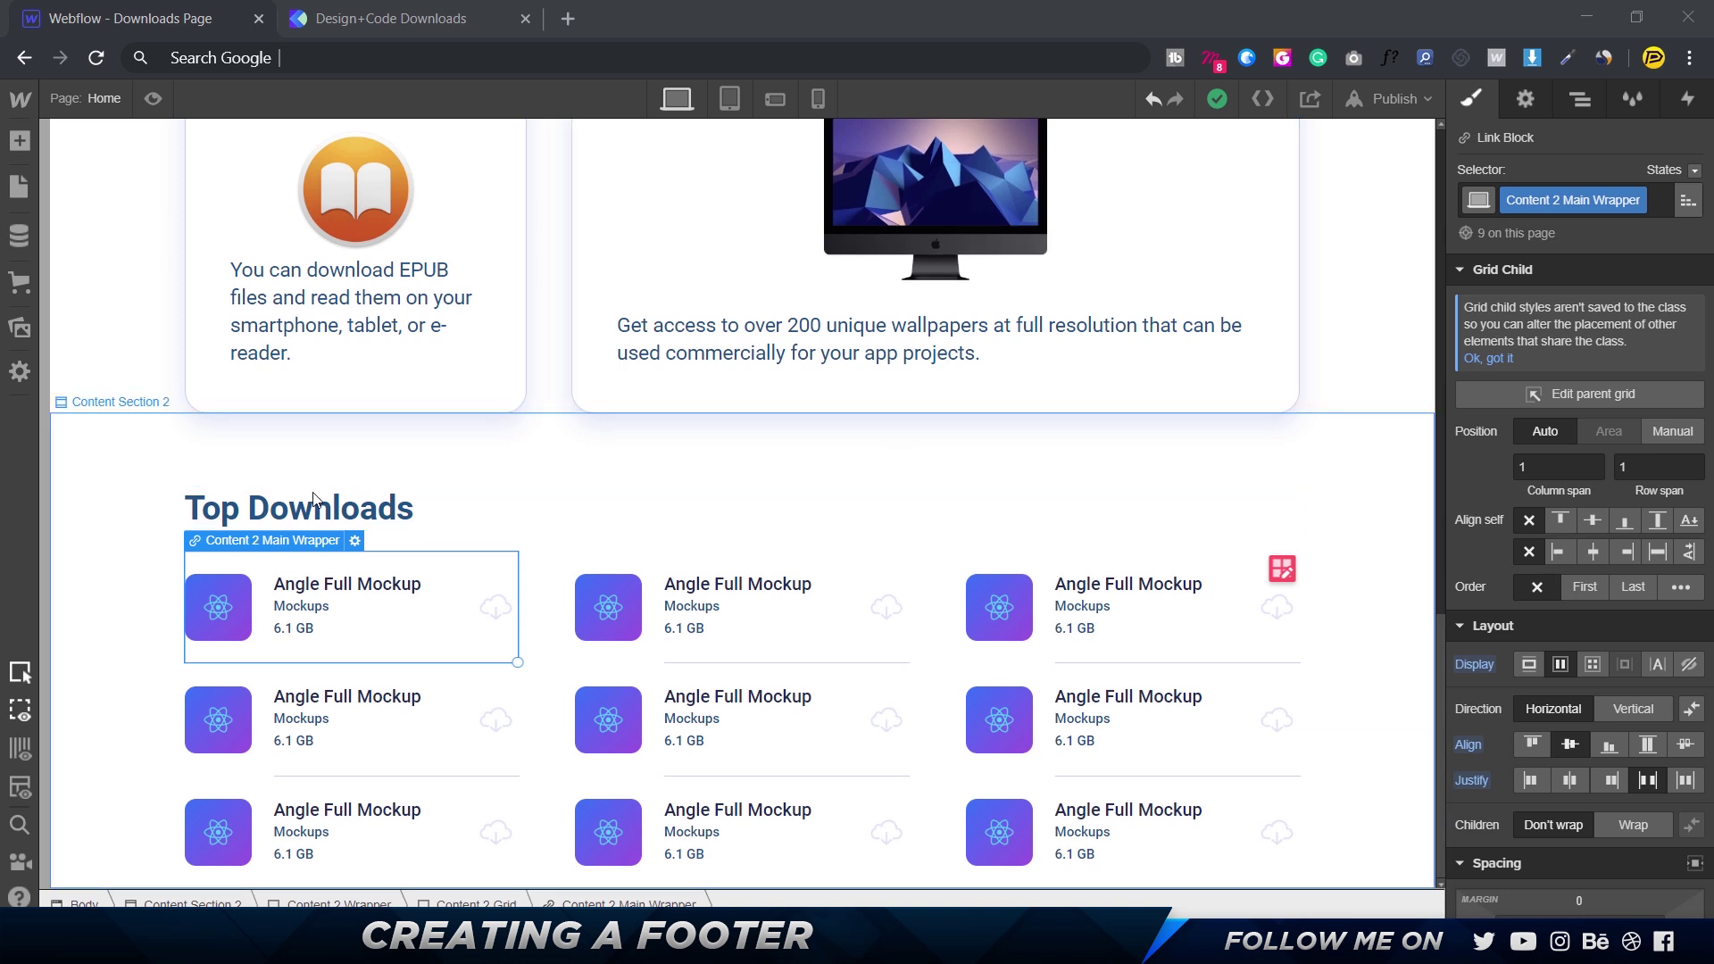
- Examine the reference footer on the live Design+Code Downloads page and in the Figma Downloads design
{"action": "left_click", "coordinate": [731, 539]}
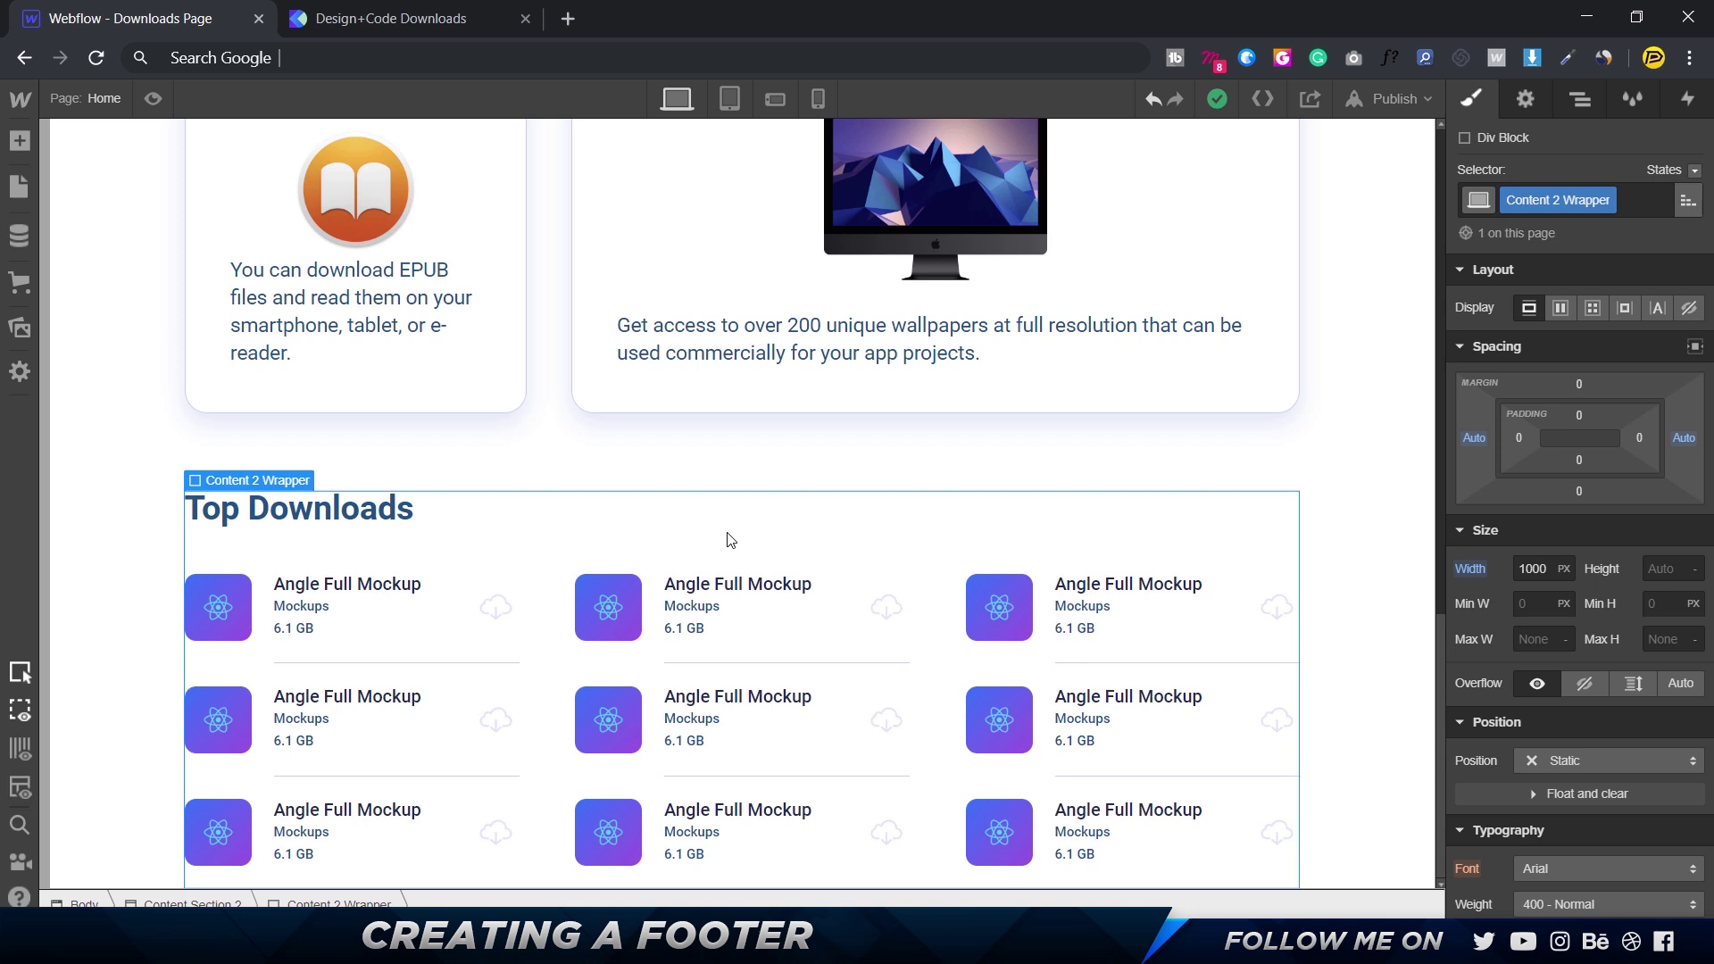
{"action": "left_click", "coordinate": [344, 19]}
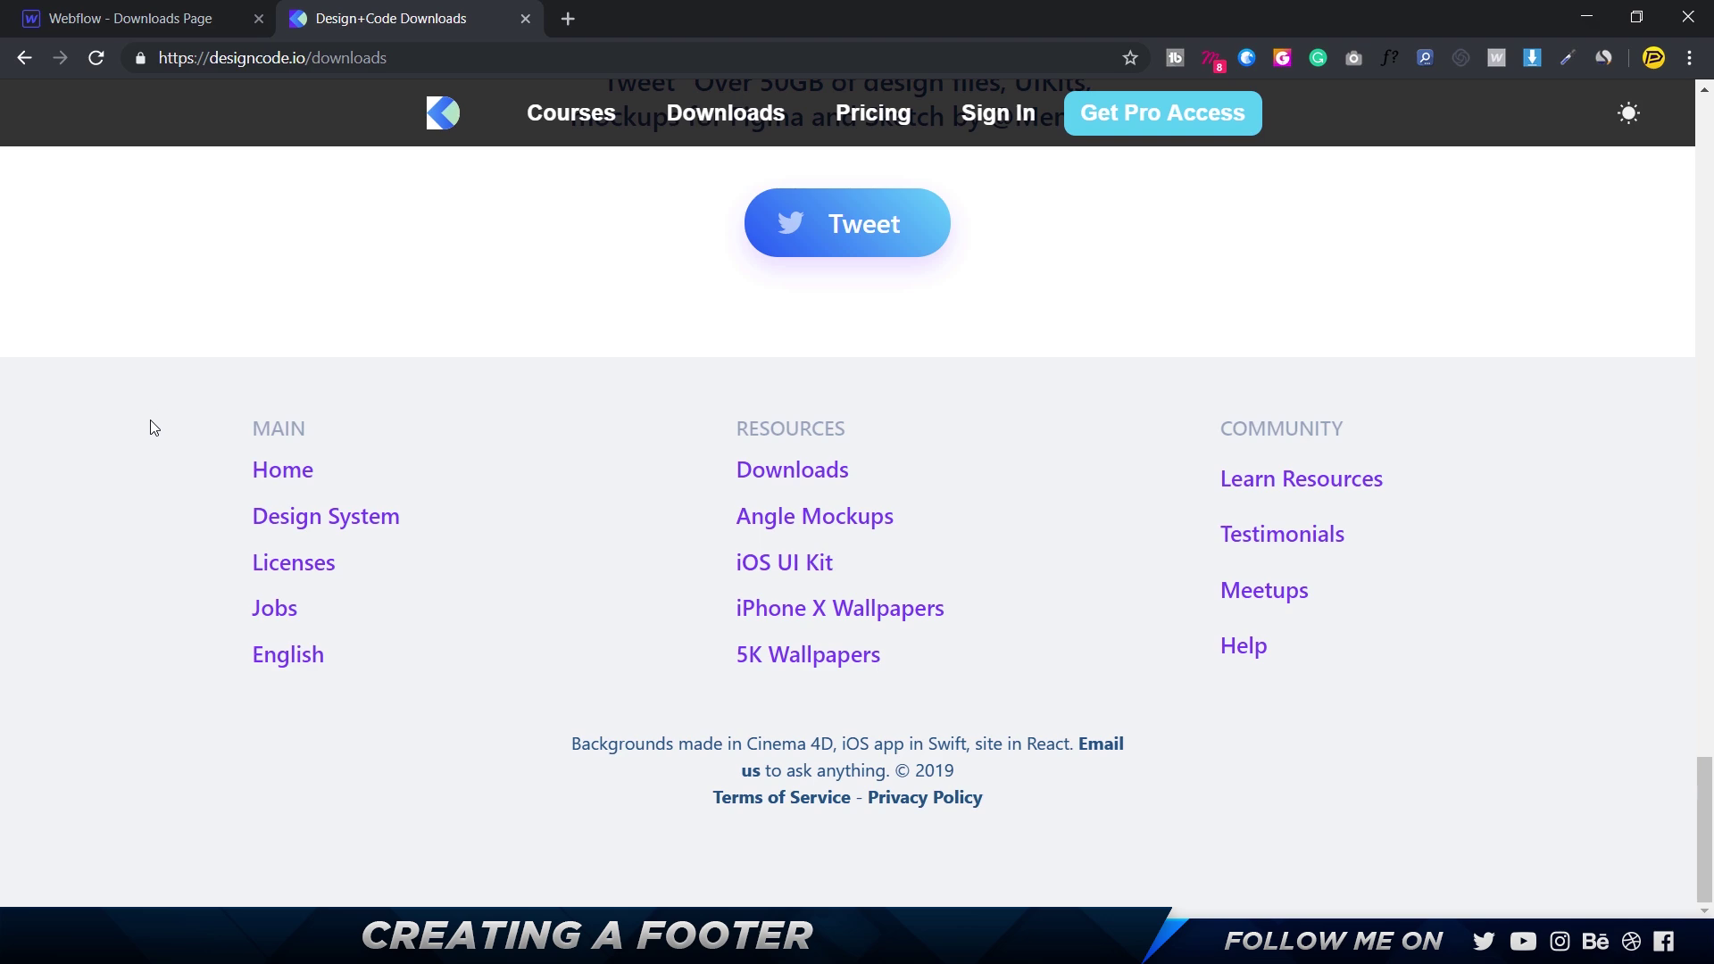
{"action": "left_click", "coordinate": [125, 18]}
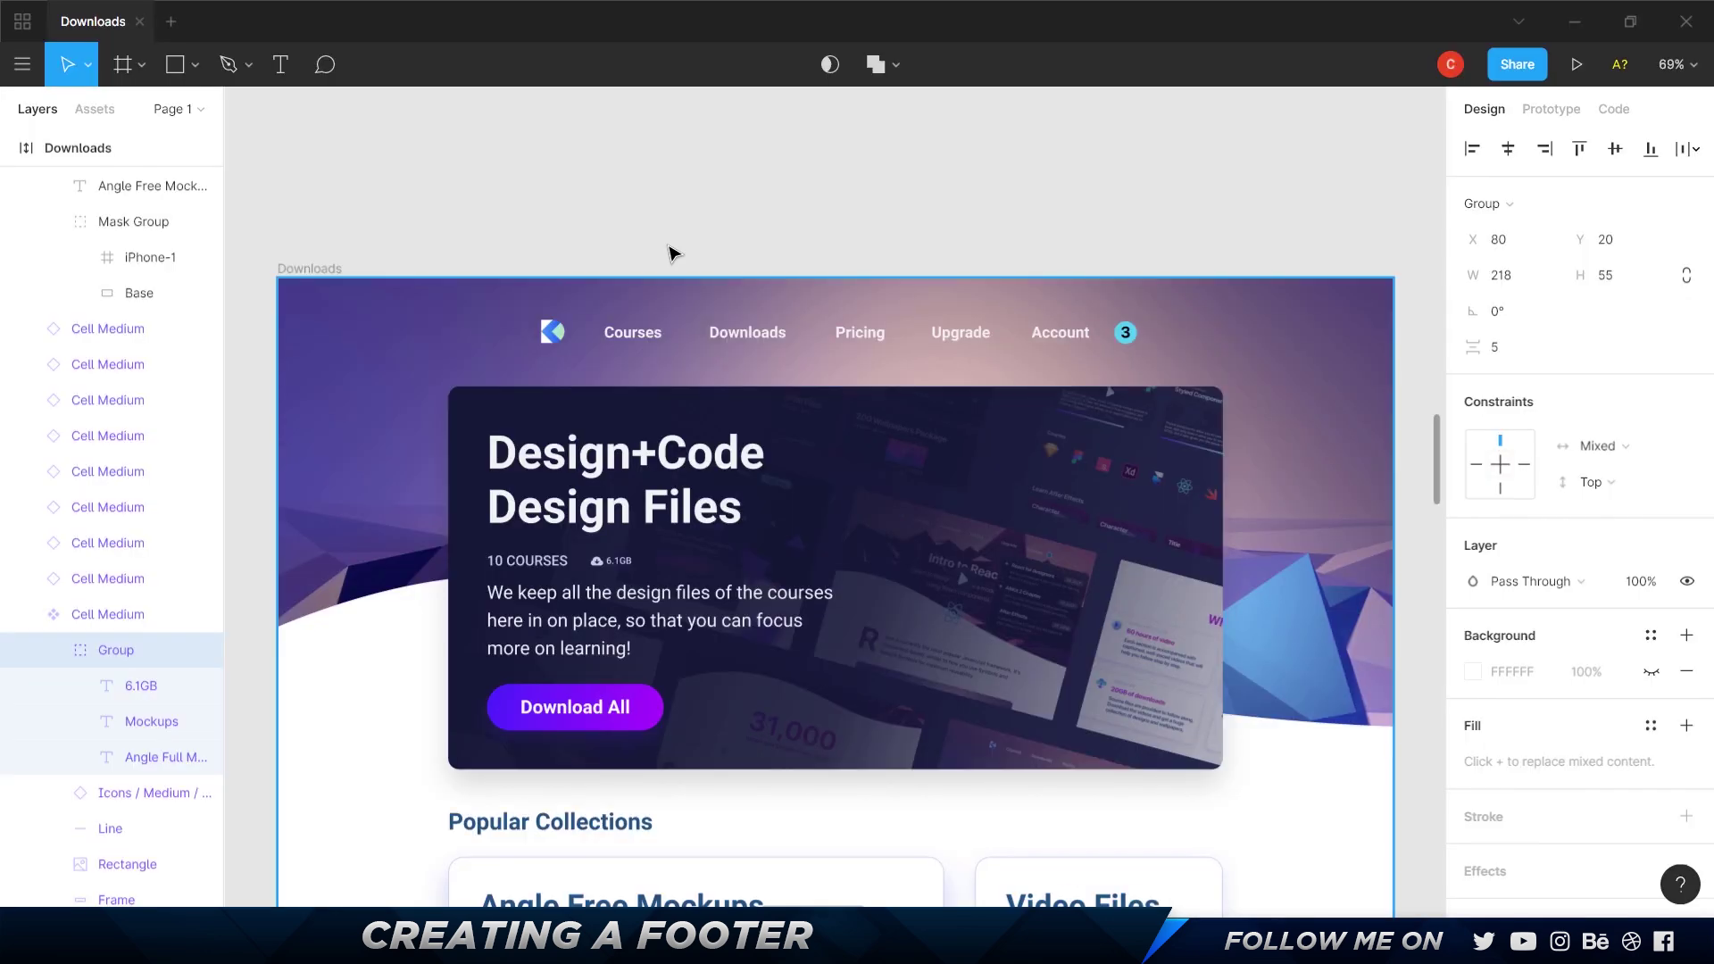
{"action": "scroll", "coordinate": [714, 313], "scroll_direction": "down", "scroll_amount": 5}
{"action": "scroll", "coordinate": [734, 364], "scroll_direction": "down", "scroll_amount": 15}
{"action": "scroll", "coordinate": [738, 367], "scroll_direction": "up", "scroll_amount": 3}
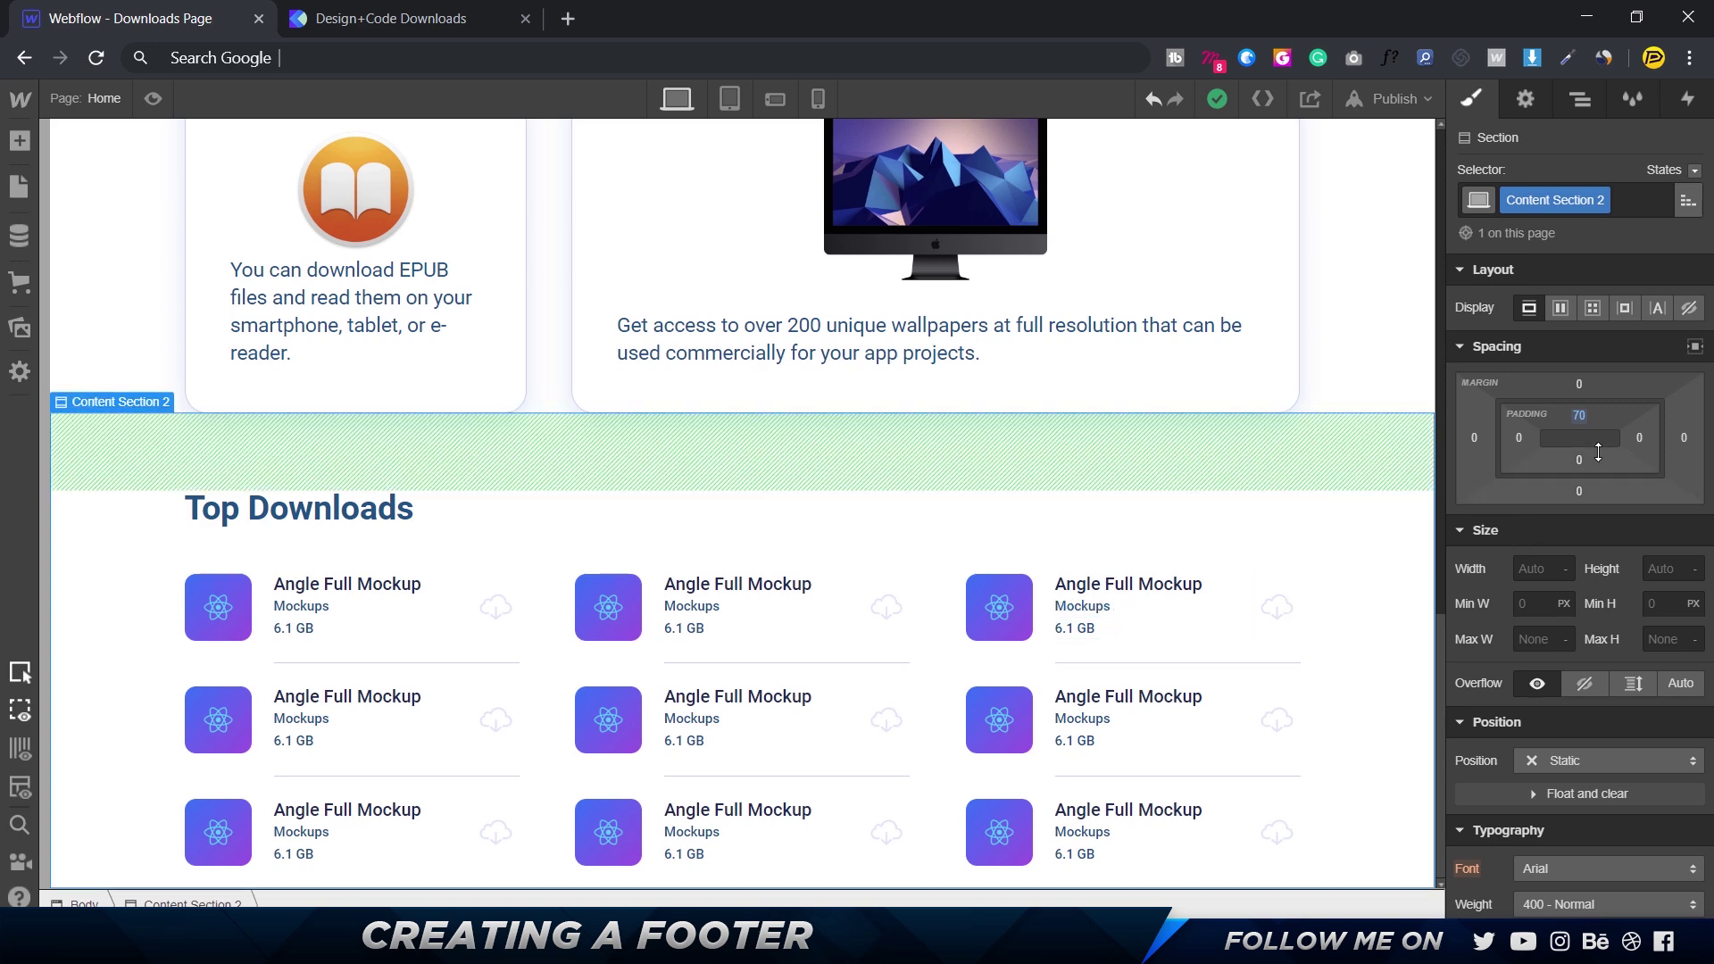
- Back in Webflow, set the bottom padding of Content Section 2 to 100
{"action": "left_click", "coordinate": [1576, 458]}
{"action": "type", "text": "100"}
{"action": "key", "text": "Return"}
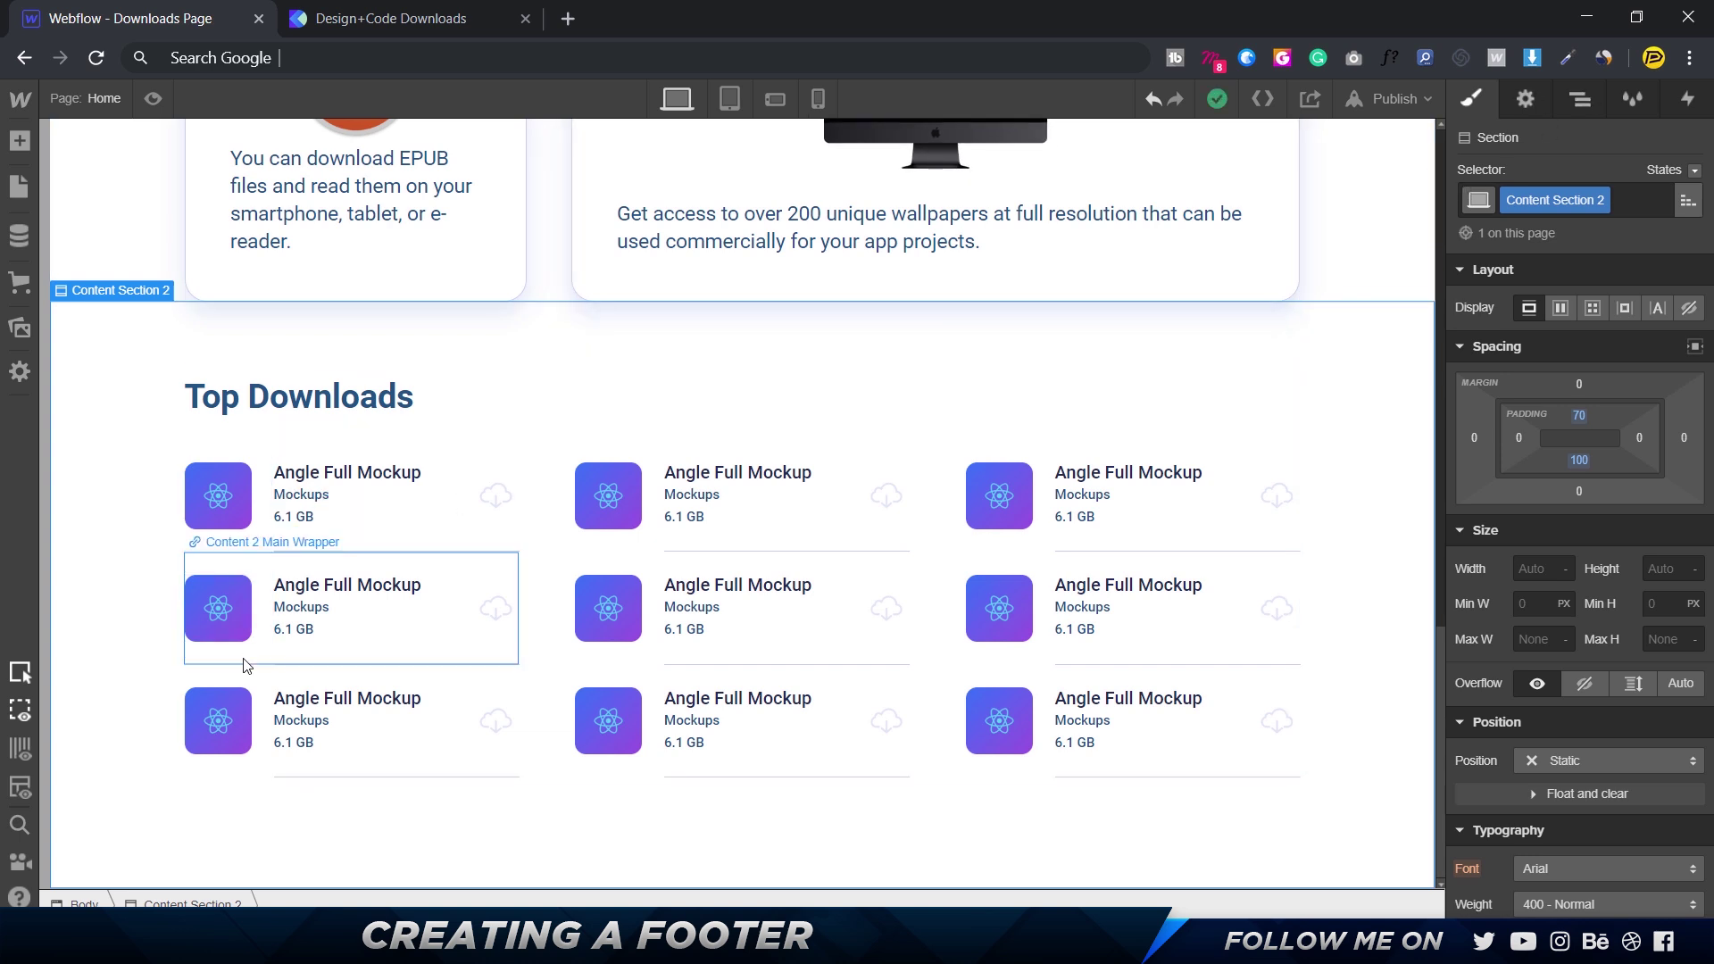
- Try to add a new Section element while Content Section 2 is selected
{"action": "key", "text": "ctrl+e"}
{"action": "type", "text": "se"}
{"action": "key", "text": "Down"}
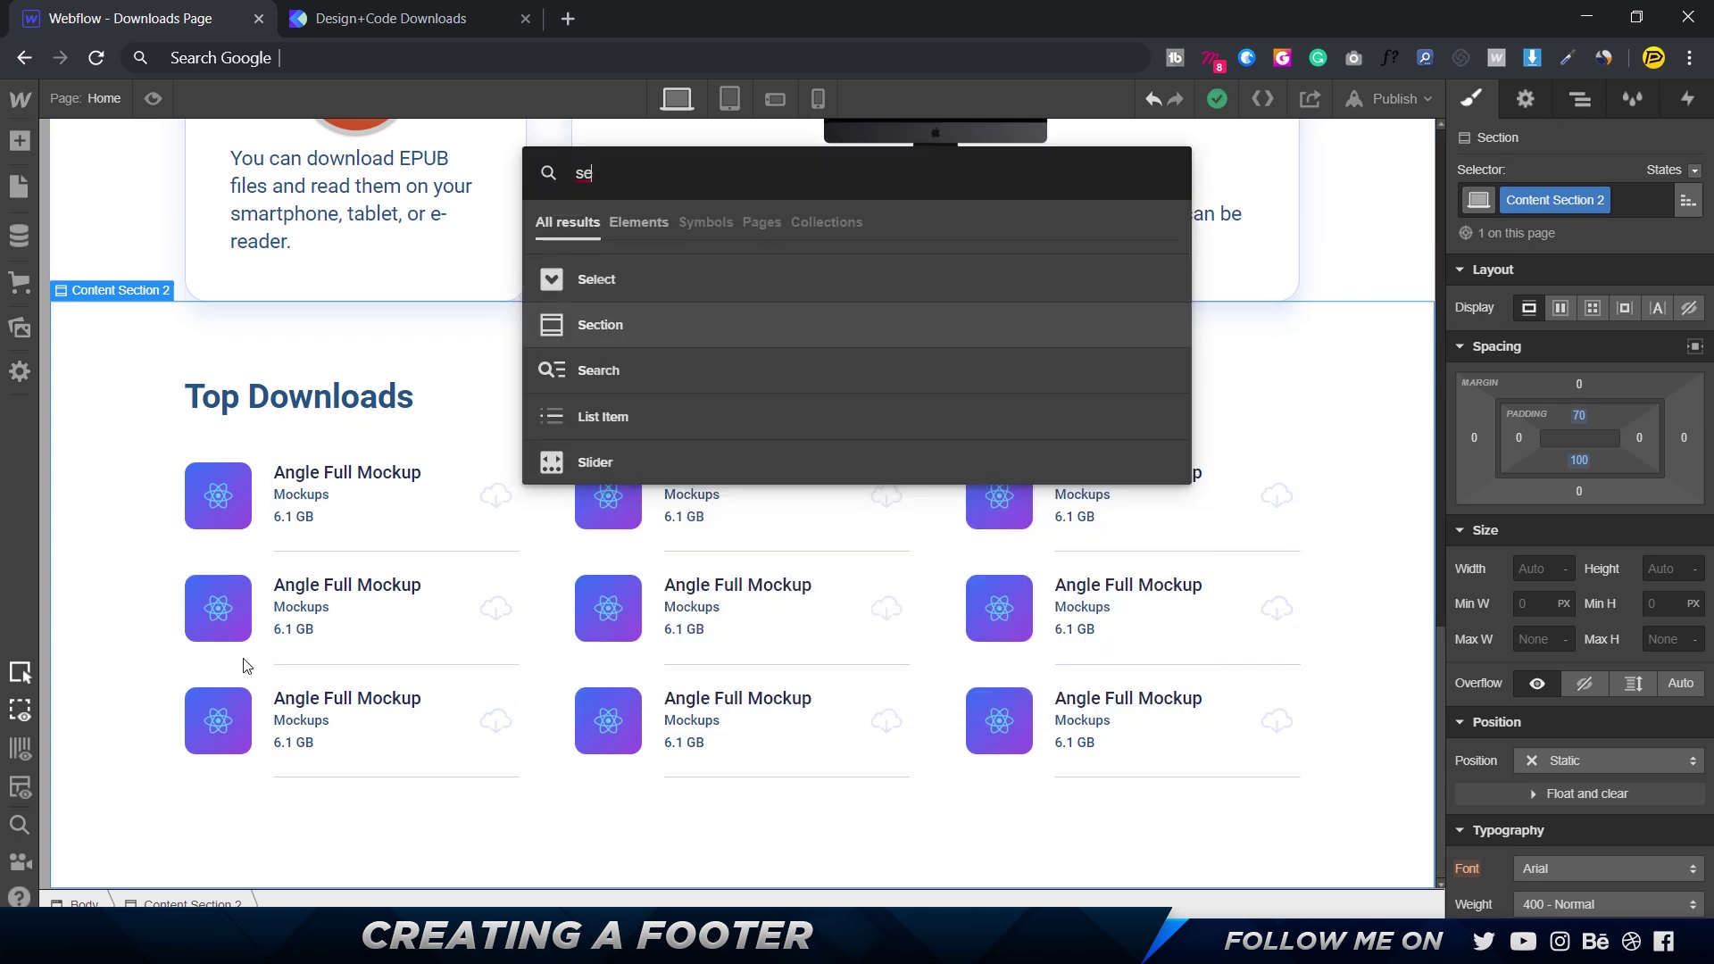
{"action": "key", "text": "Return"}
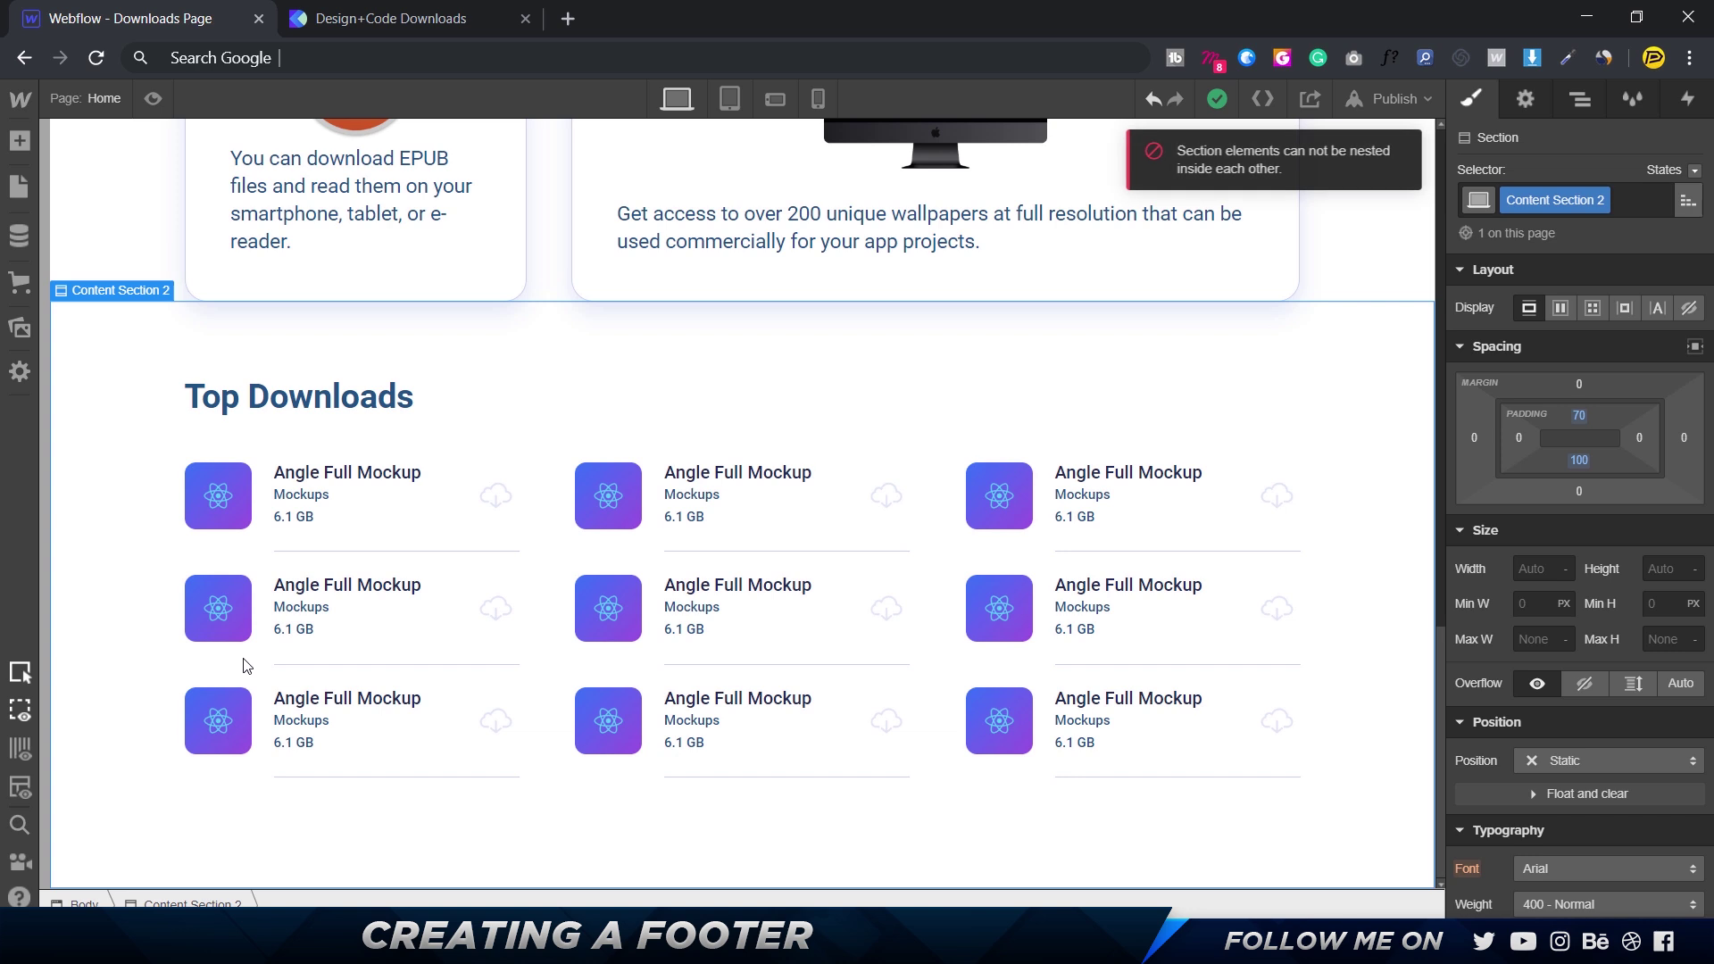
{"action": "left_click", "coordinate": [1580, 98]}
{"action": "left_click", "coordinate": [1460, 290]}
{"action": "left_click", "coordinate": [1461, 320]}
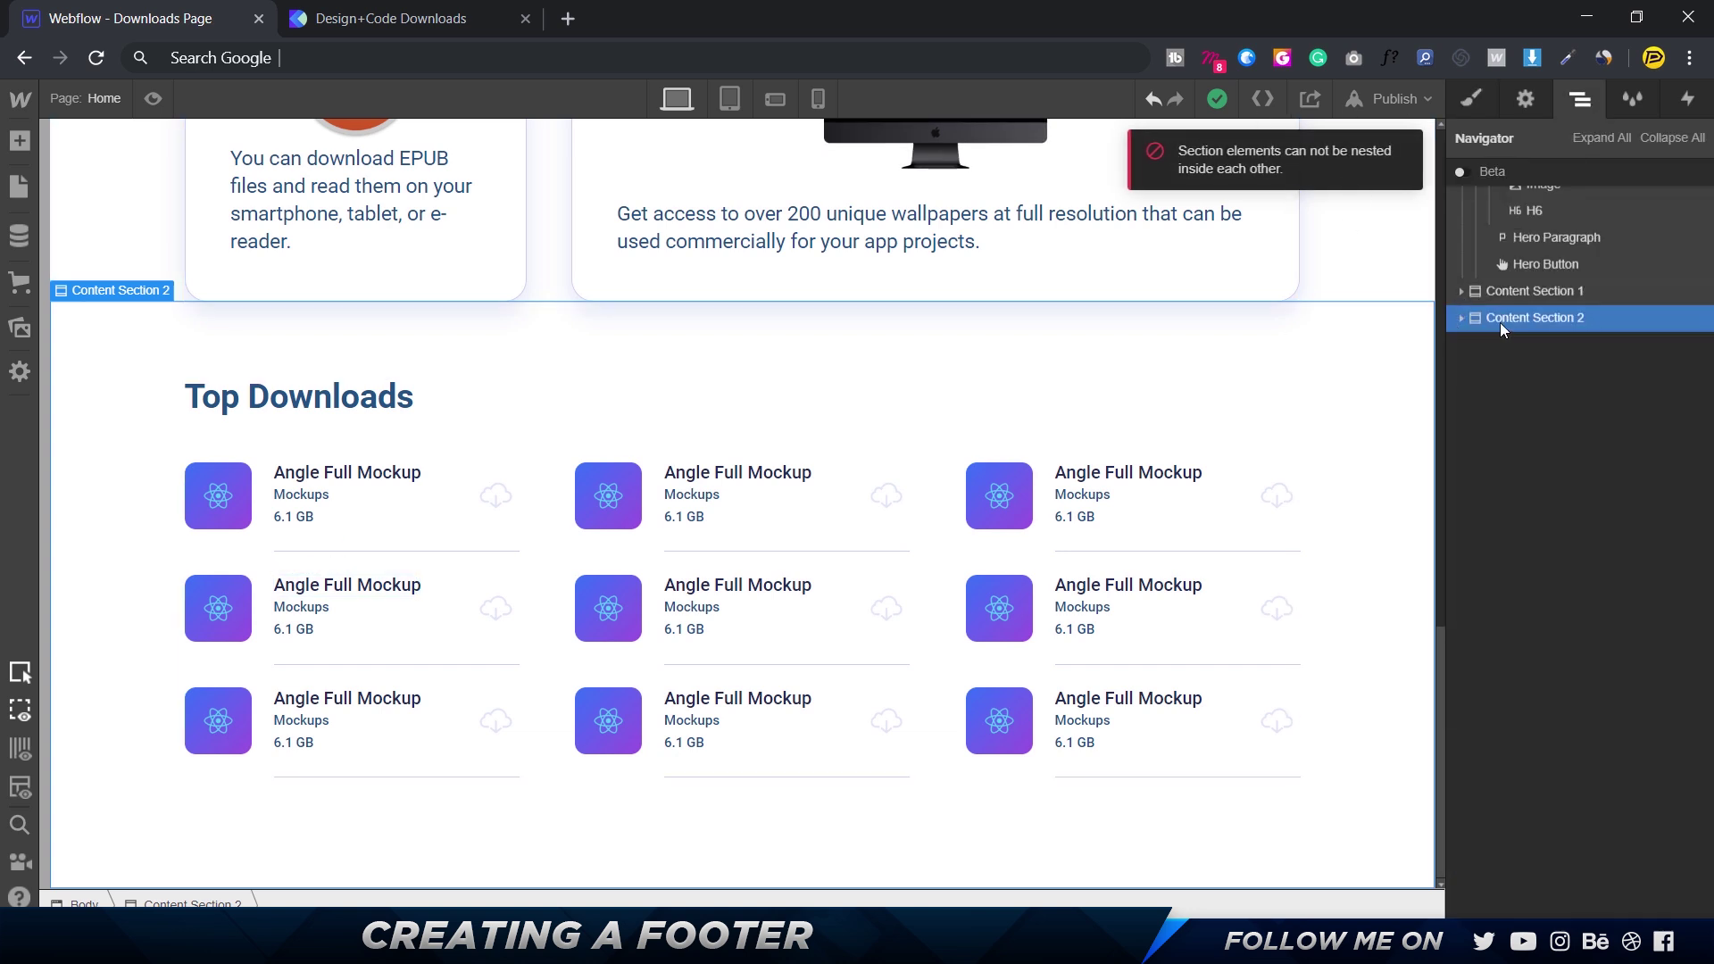
{"action": "key", "text": "ctrl+k"}
{"action": "type", "text": "sec"}
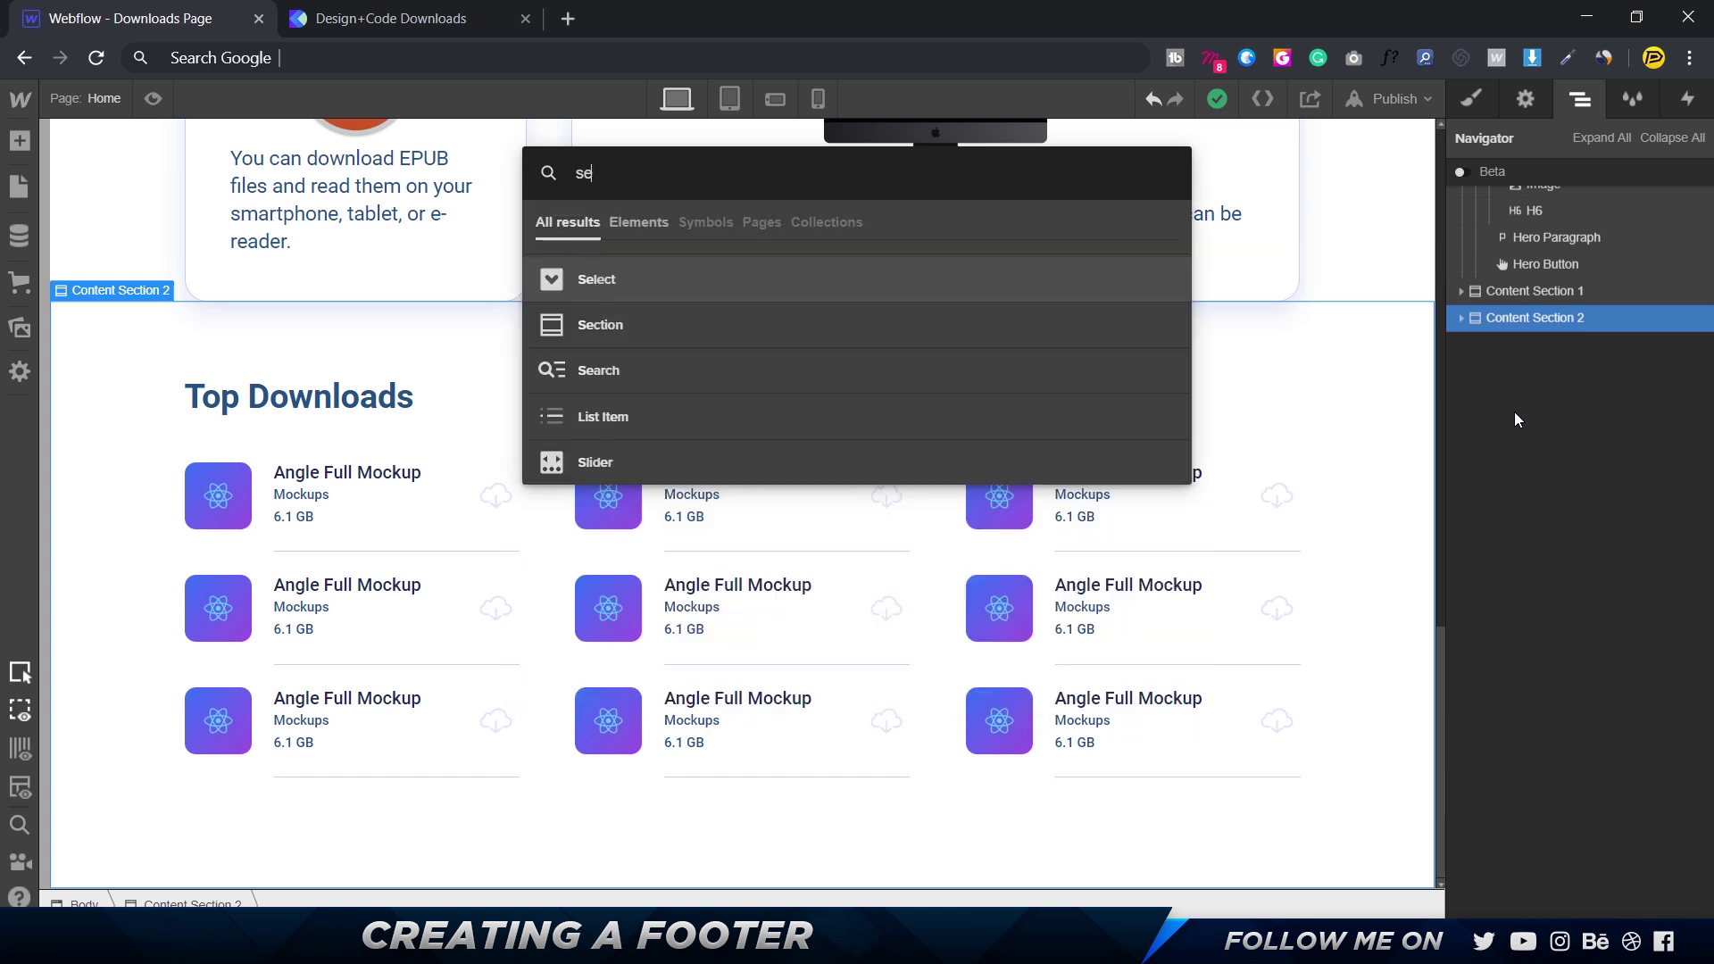
{"action": "left_click", "coordinate": [670, 323]}
{"action": "key", "text": "d"}
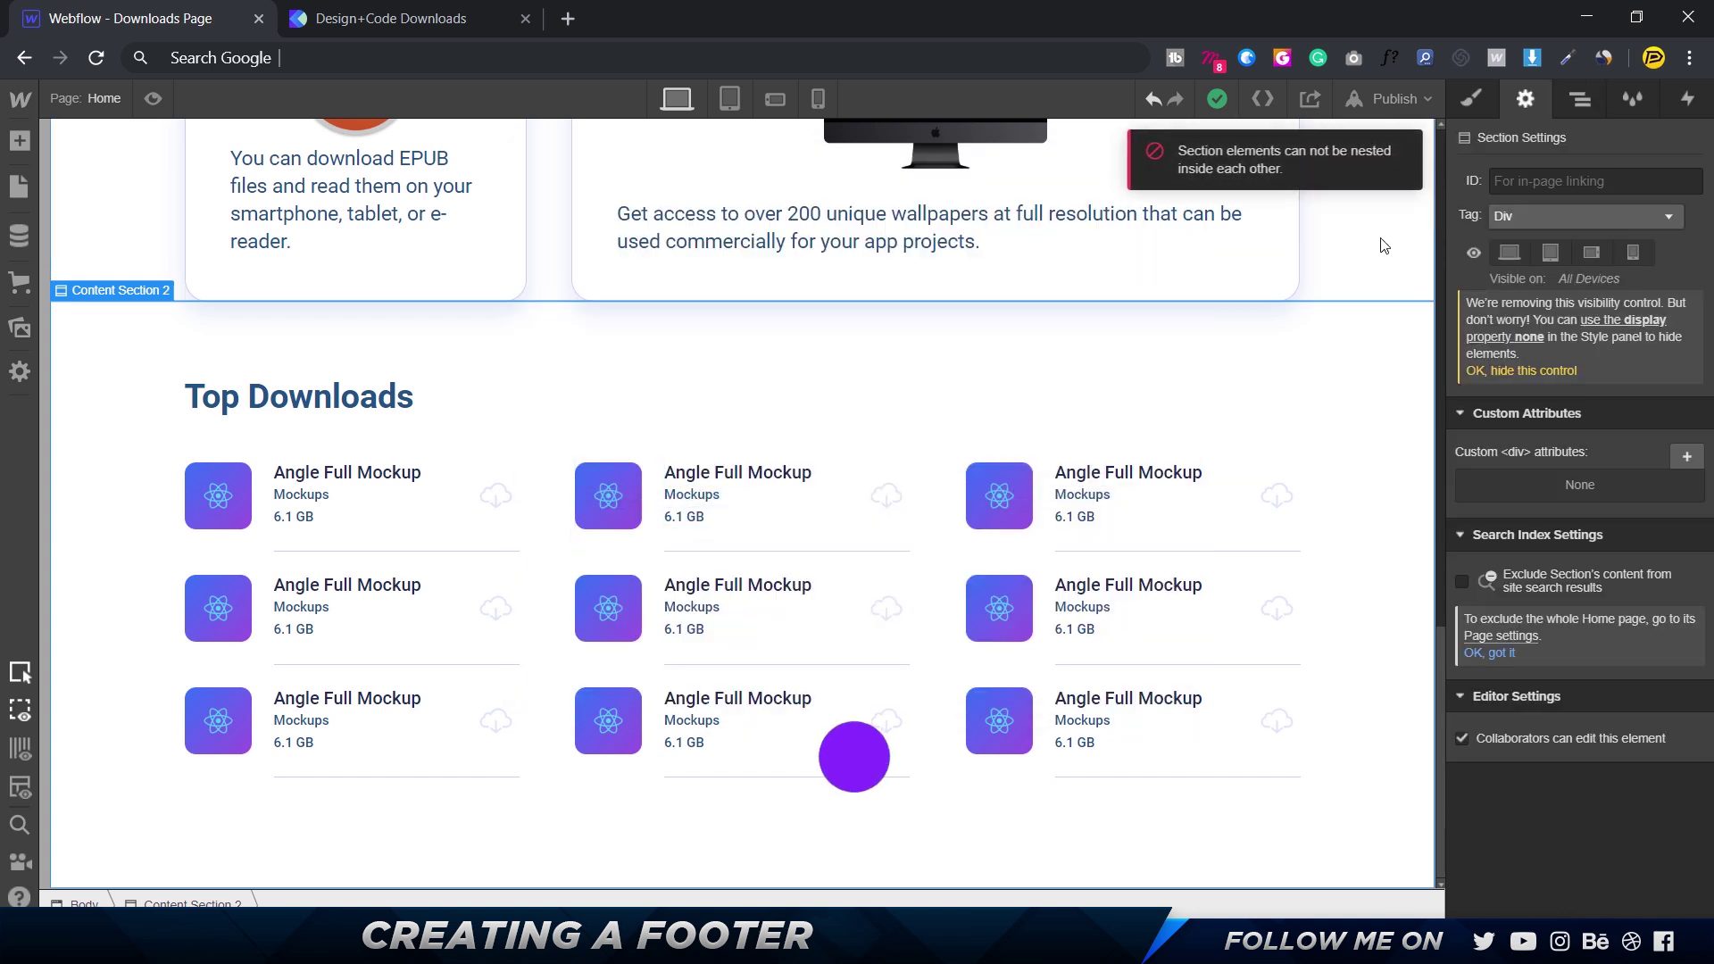
- Select the page's Body and add a new Section element below Content Section 2
{"action": "left_click", "coordinate": [1580, 100]}
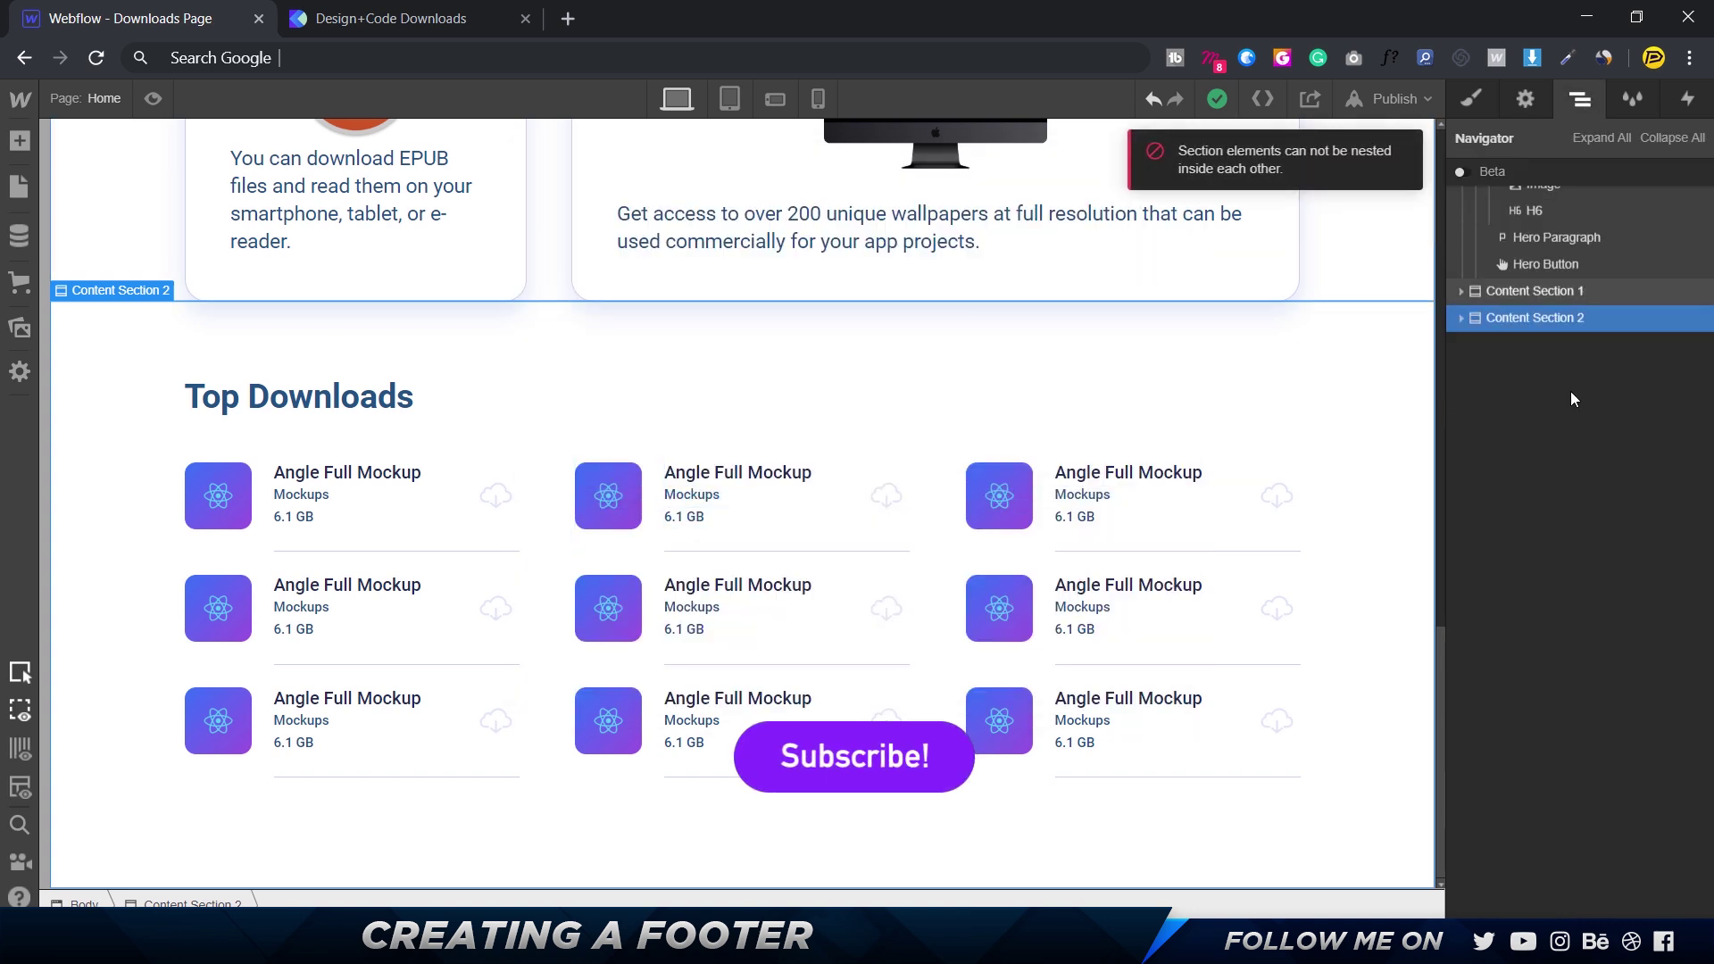
{"action": "left_click", "coordinate": [1523, 242]}
{"action": "left_click", "coordinate": [1503, 200]}
{"action": "key", "text": "ctrl+e"}
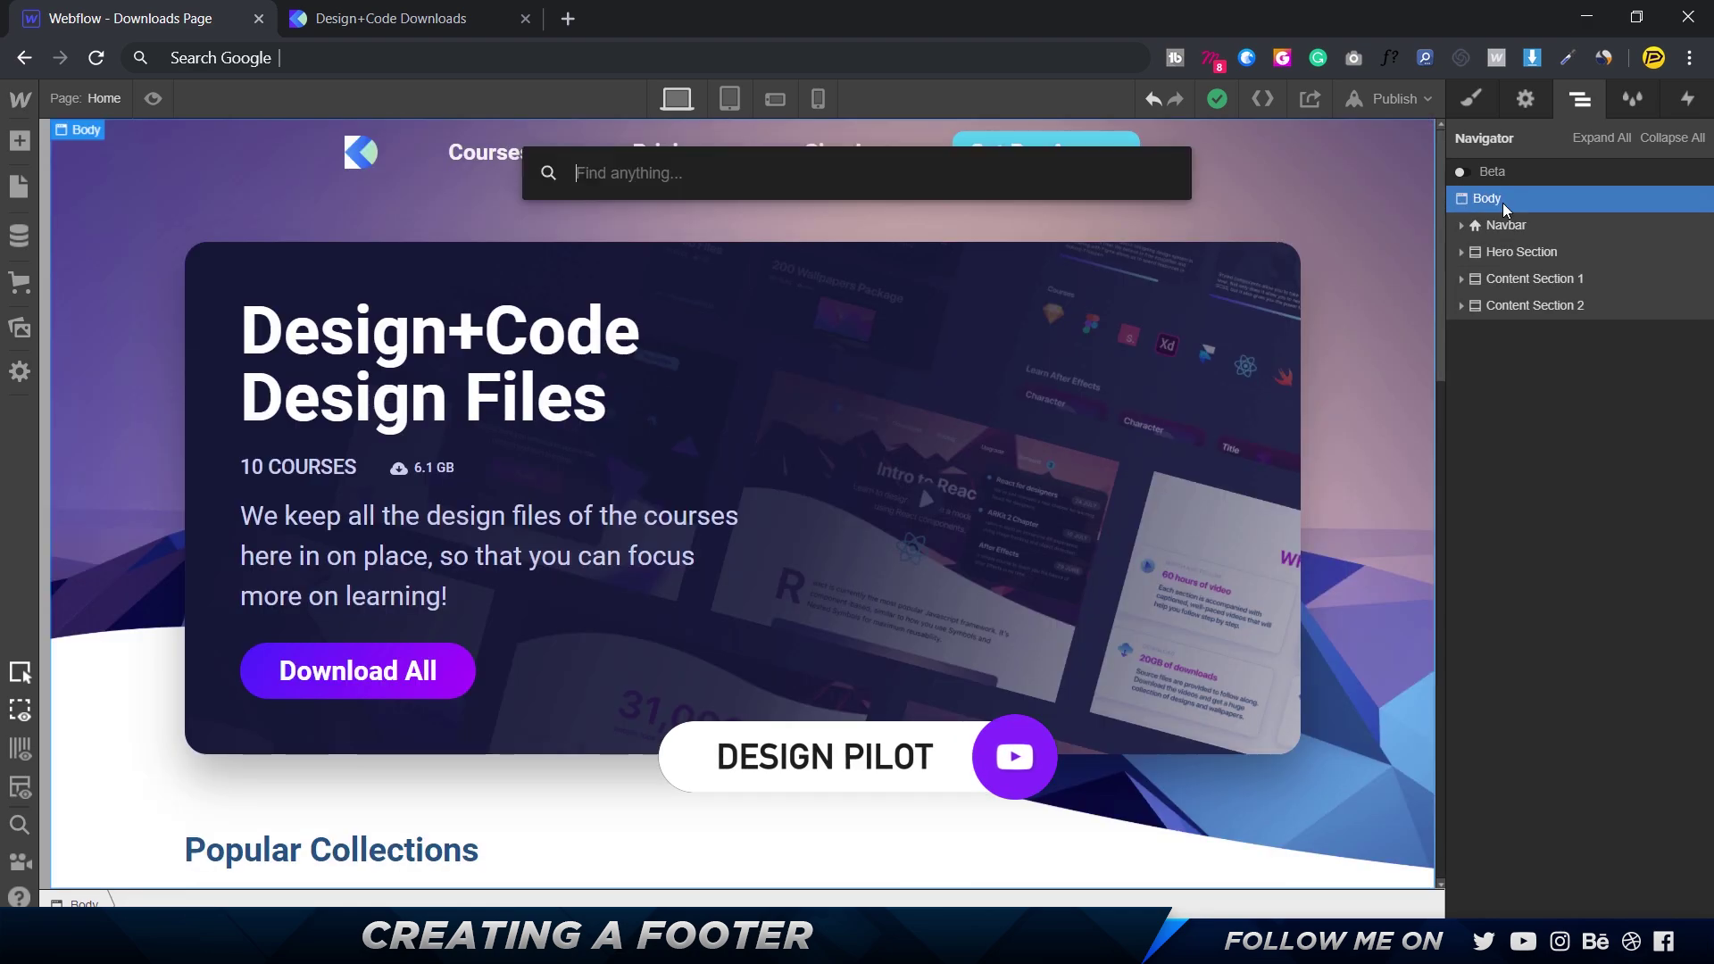
{"action": "type", "text": "se"}
{"action": "key", "text": "Return"}
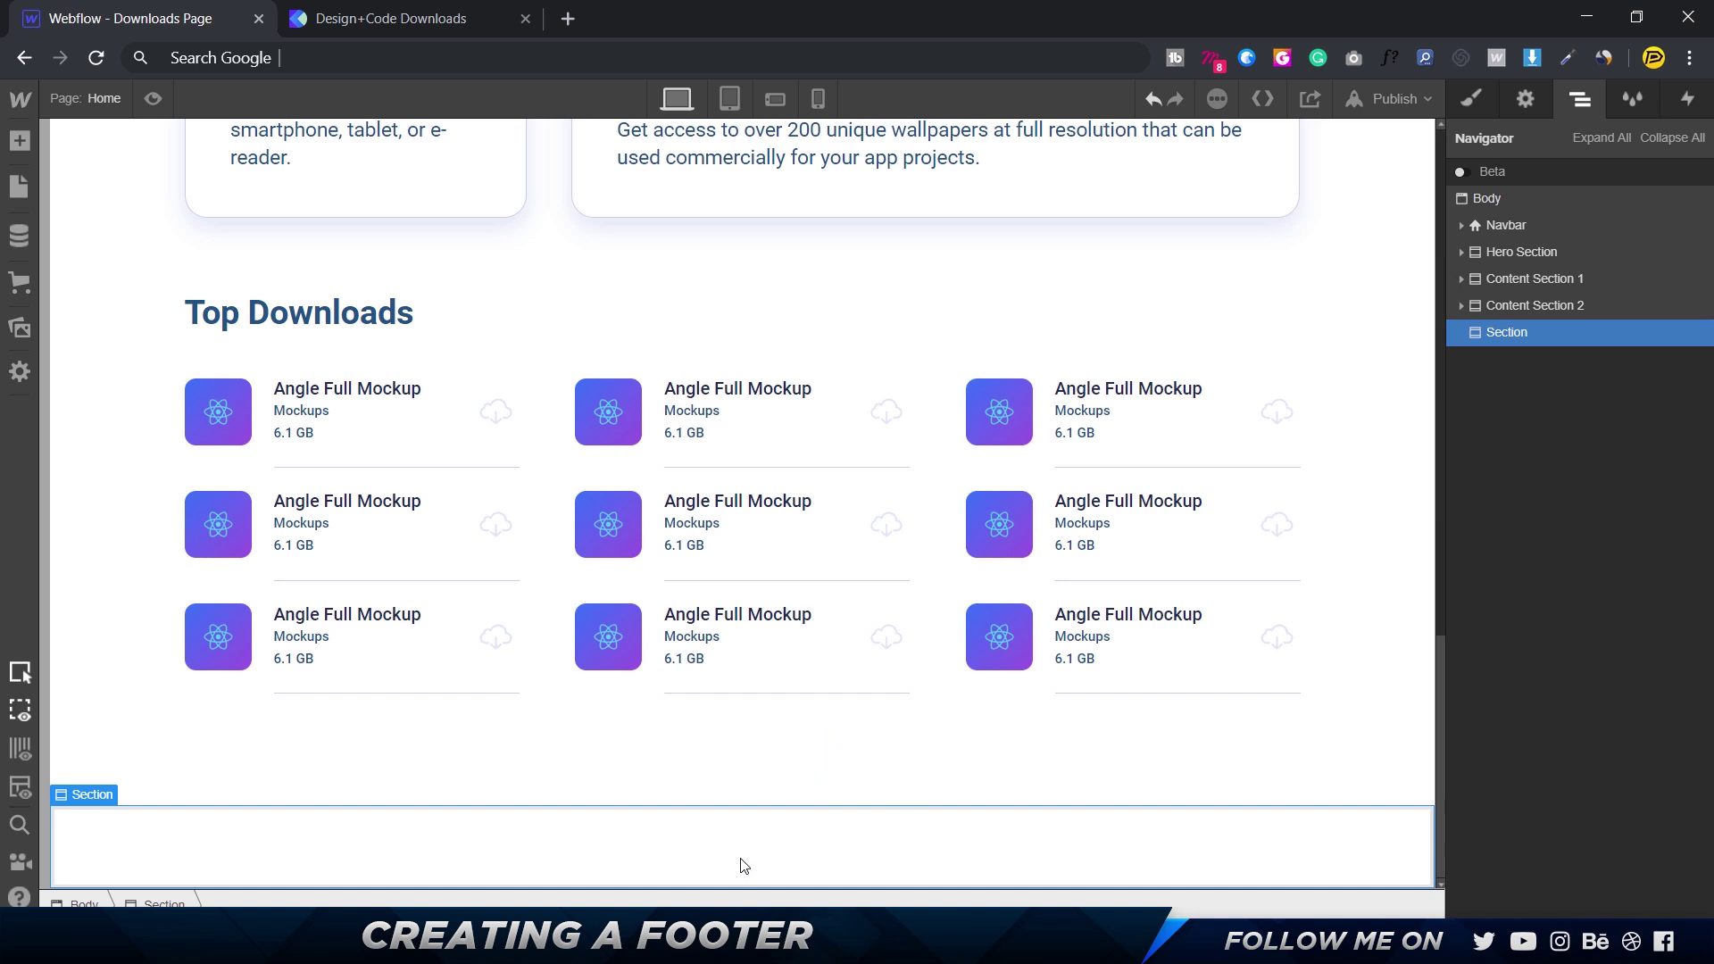
- Give the new empty section the class name Footer
{"action": "left_click", "coordinate": [1469, 96]}
{"action": "left_click", "coordinate": [1539, 200]}
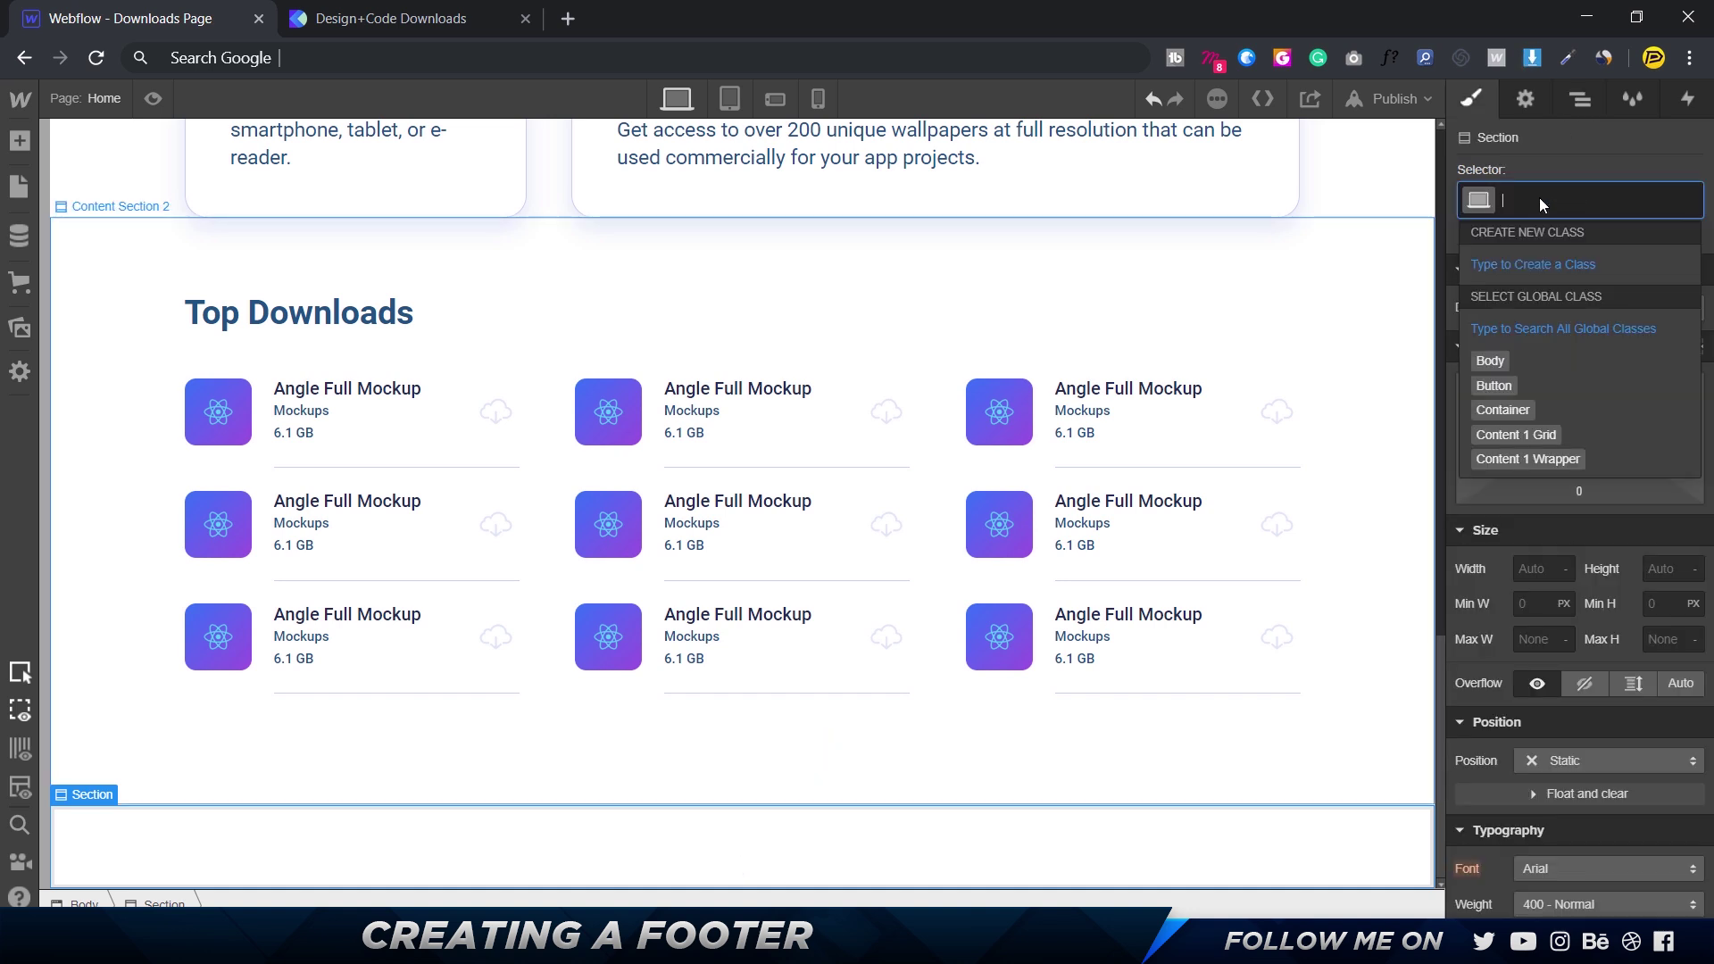
{"action": "type", "text": "Footer"}
{"action": "key", "text": "Return"}
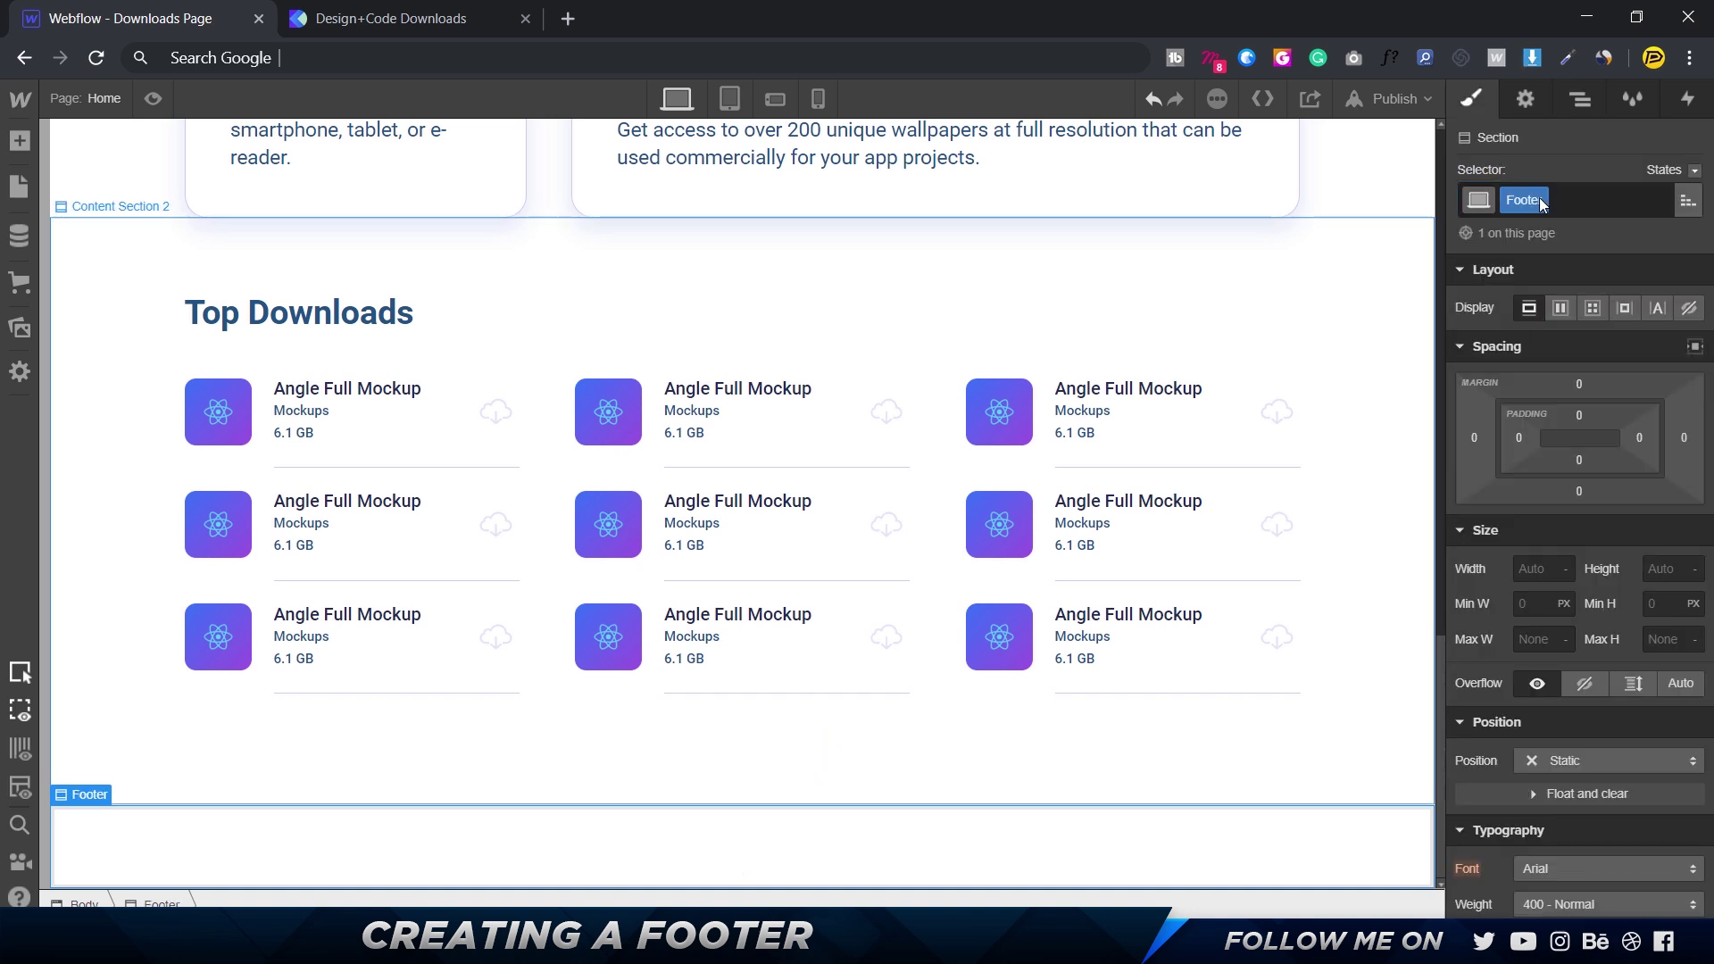
- Set the Footer section's background color to #f1f3f5, taken from the footer rectangle in the Figma design
{"action": "key", "text": "alt+Tab"}
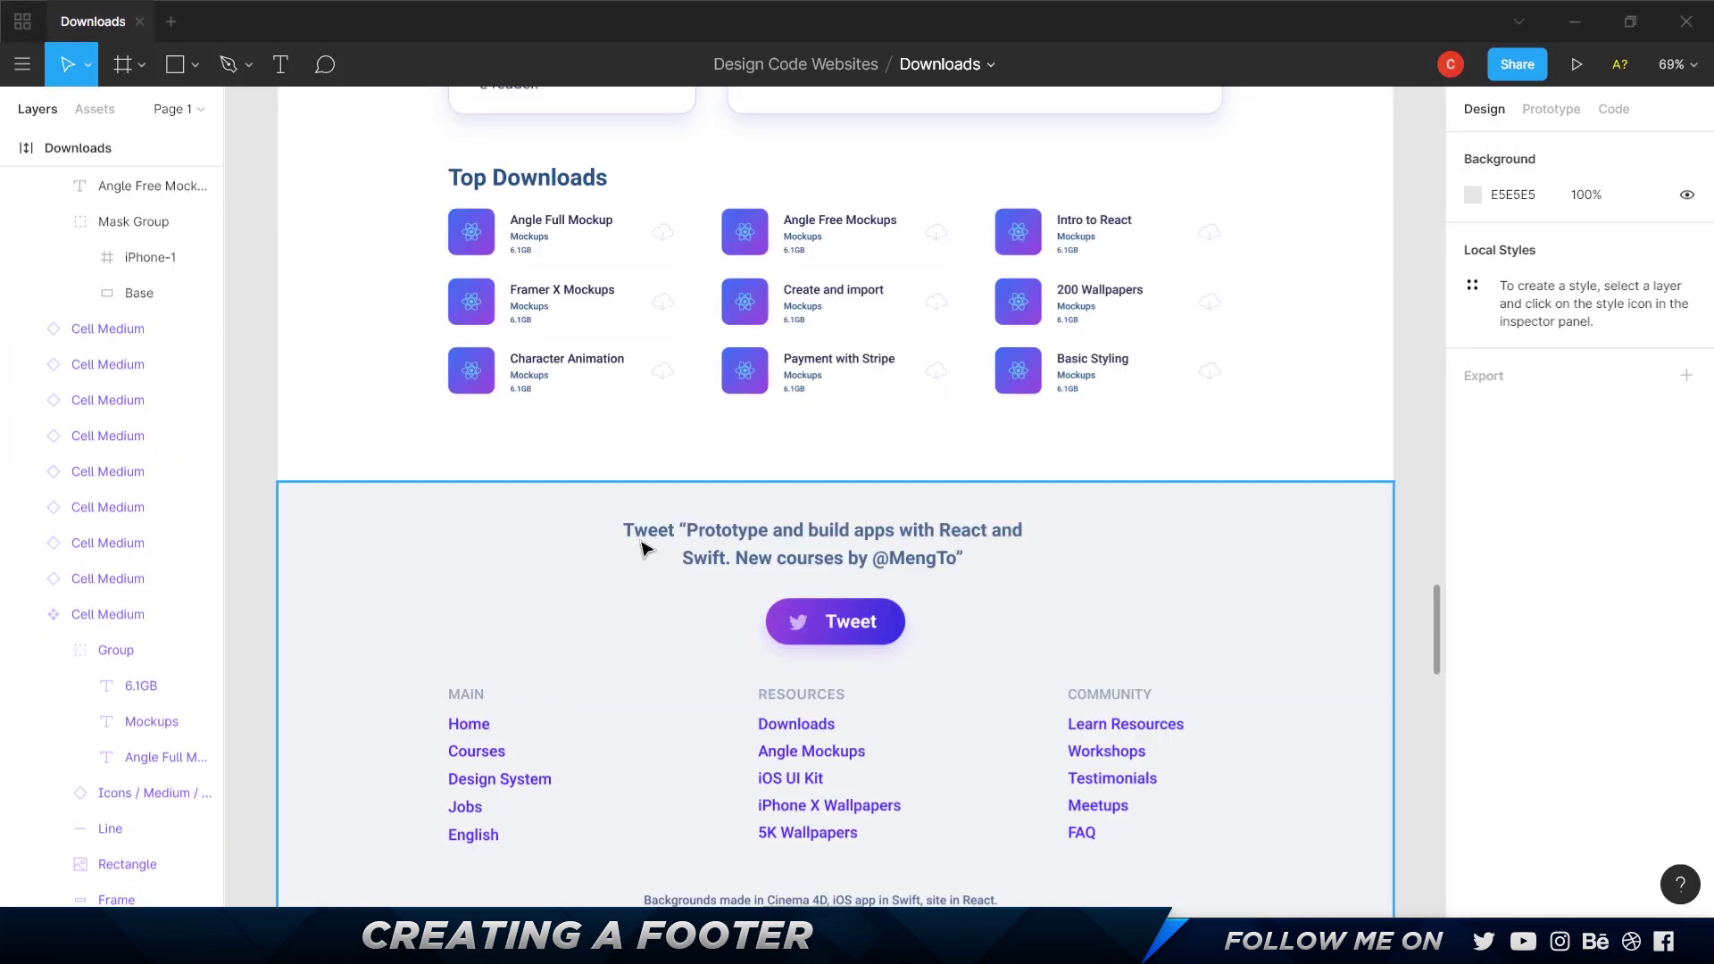
{"action": "left_click", "coordinate": [575, 584]}
{"action": "left_click", "coordinate": [1530, 601]}
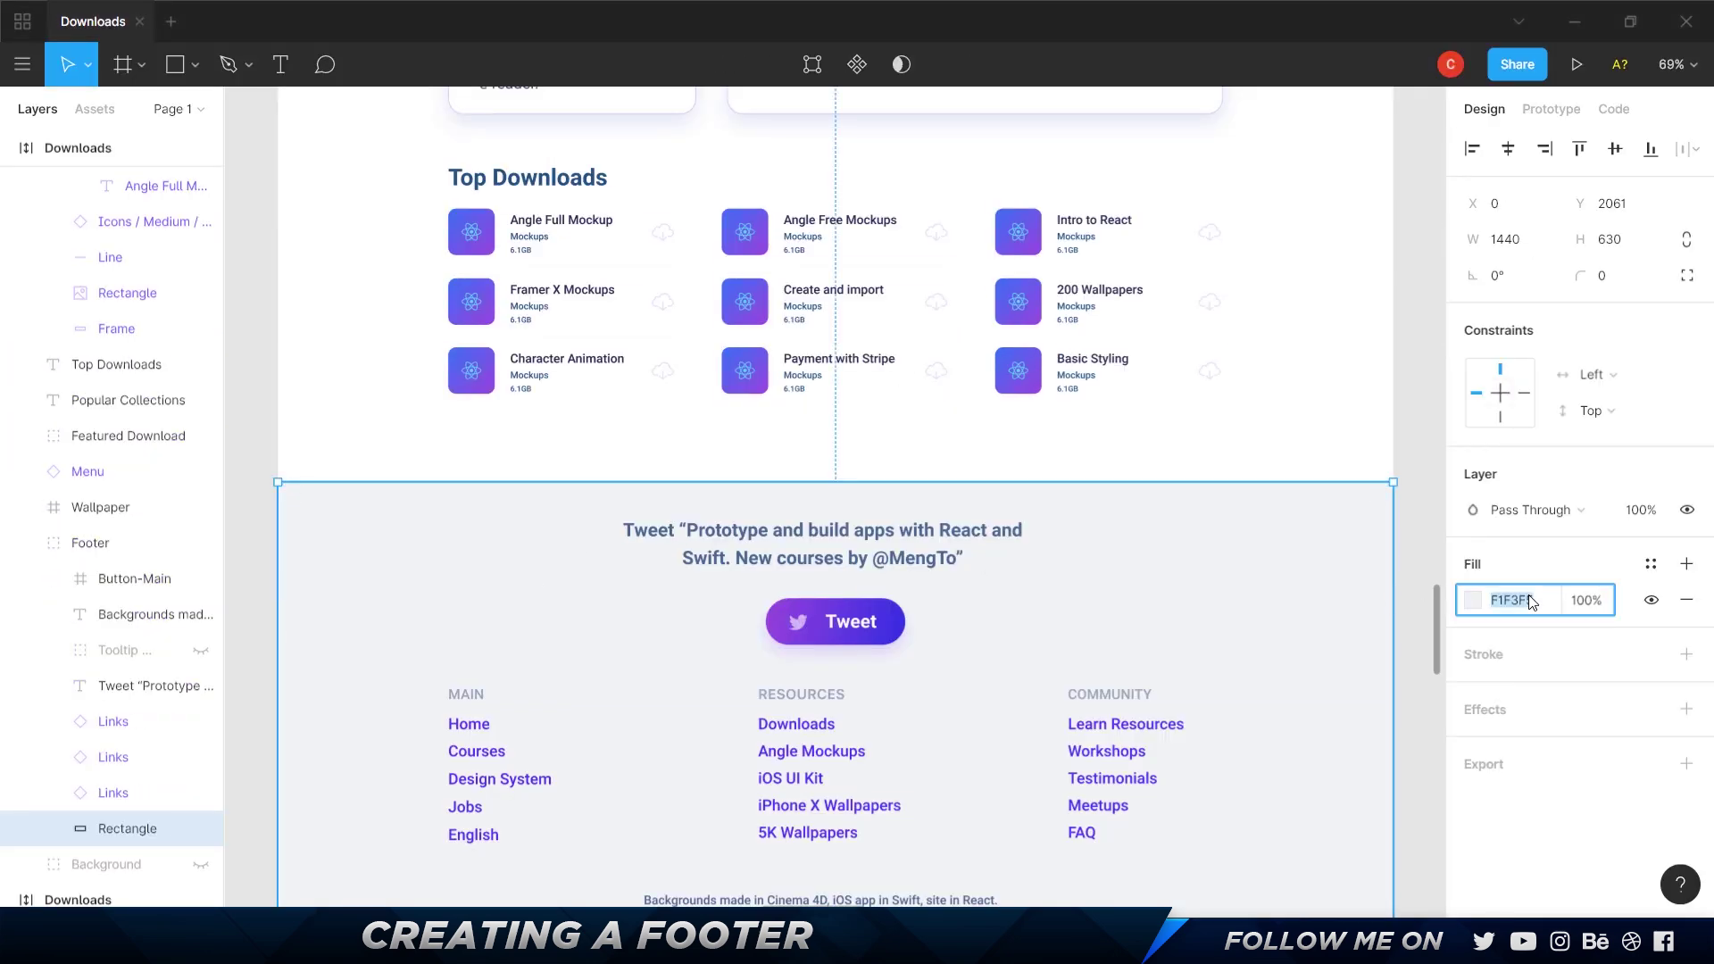
{"action": "key", "text": "alt+Tab"}
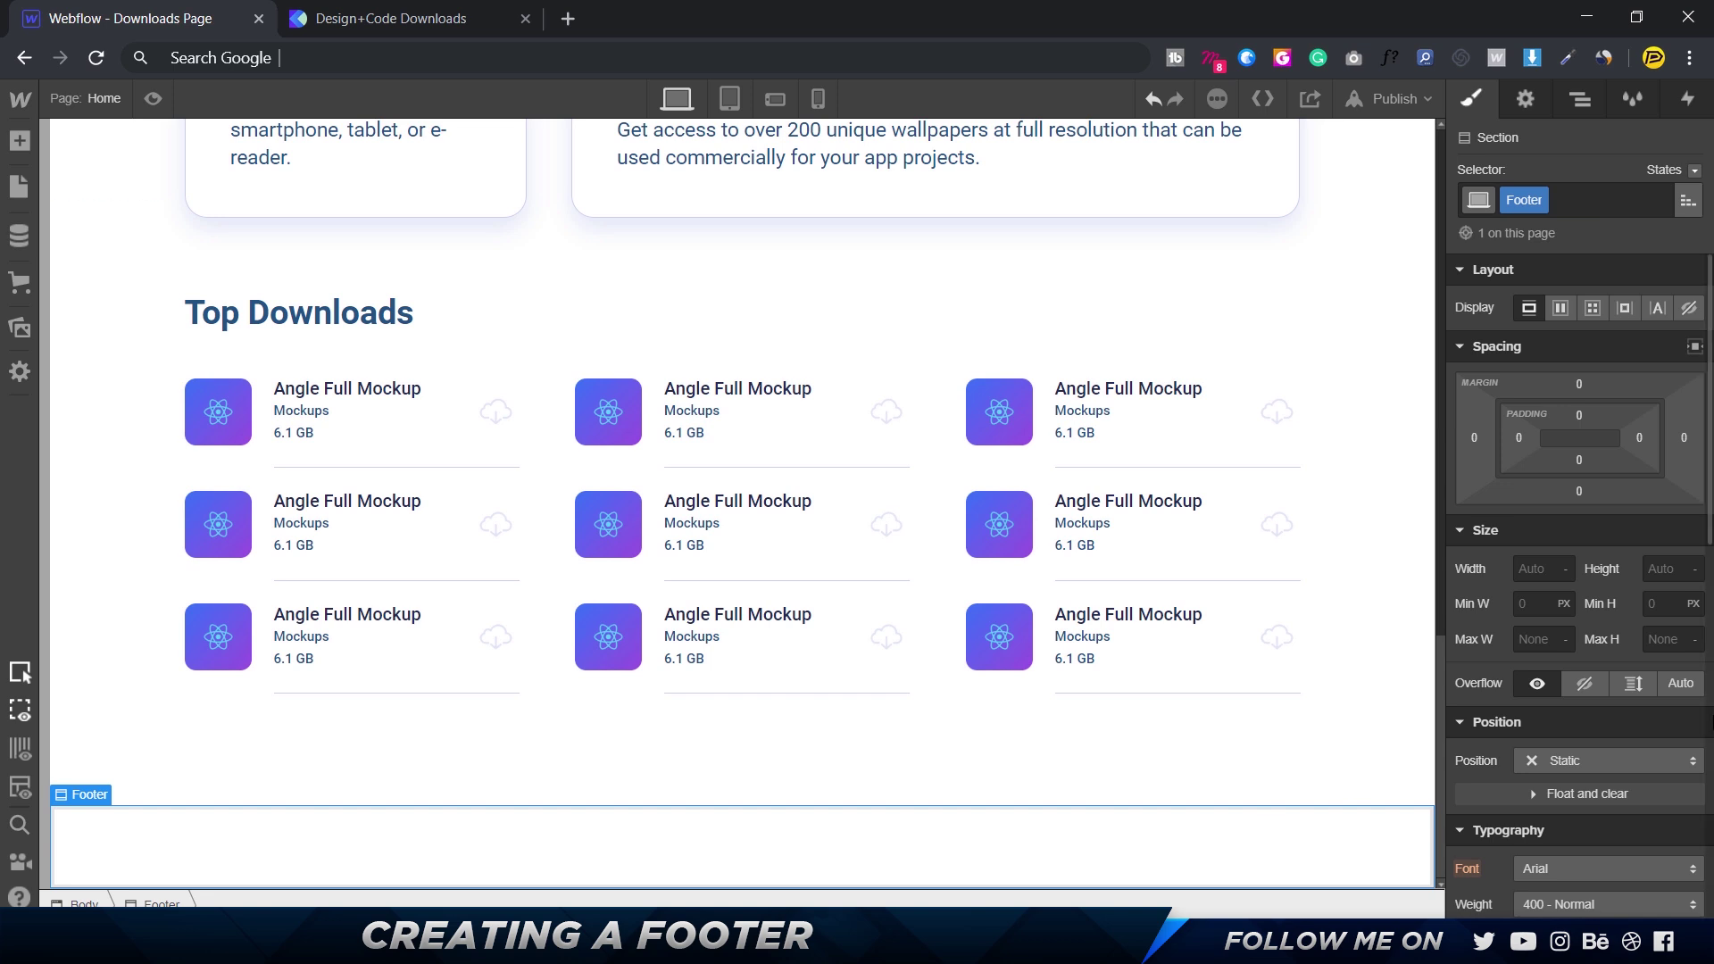
{"action": "scroll", "coordinate": [1622, 665], "scroll_direction": "down", "scroll_amount": 6}
{"action": "left_click", "coordinate": [1595, 521]}
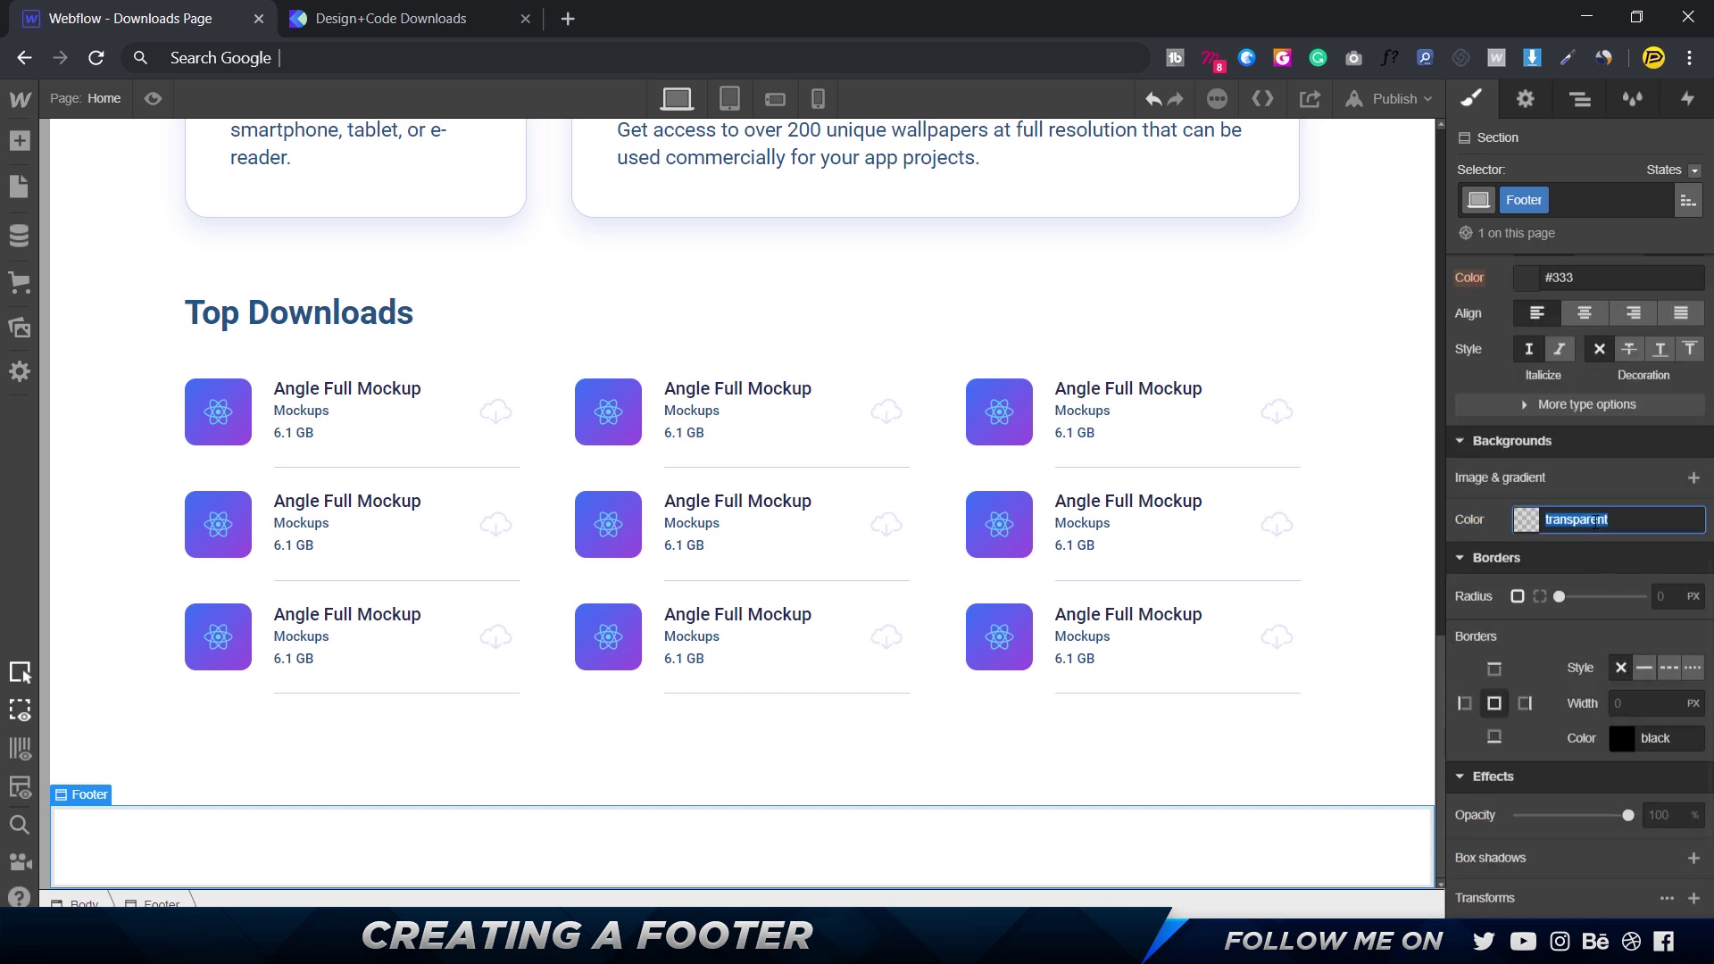
{"action": "type", "text": "#f1f3f5"}
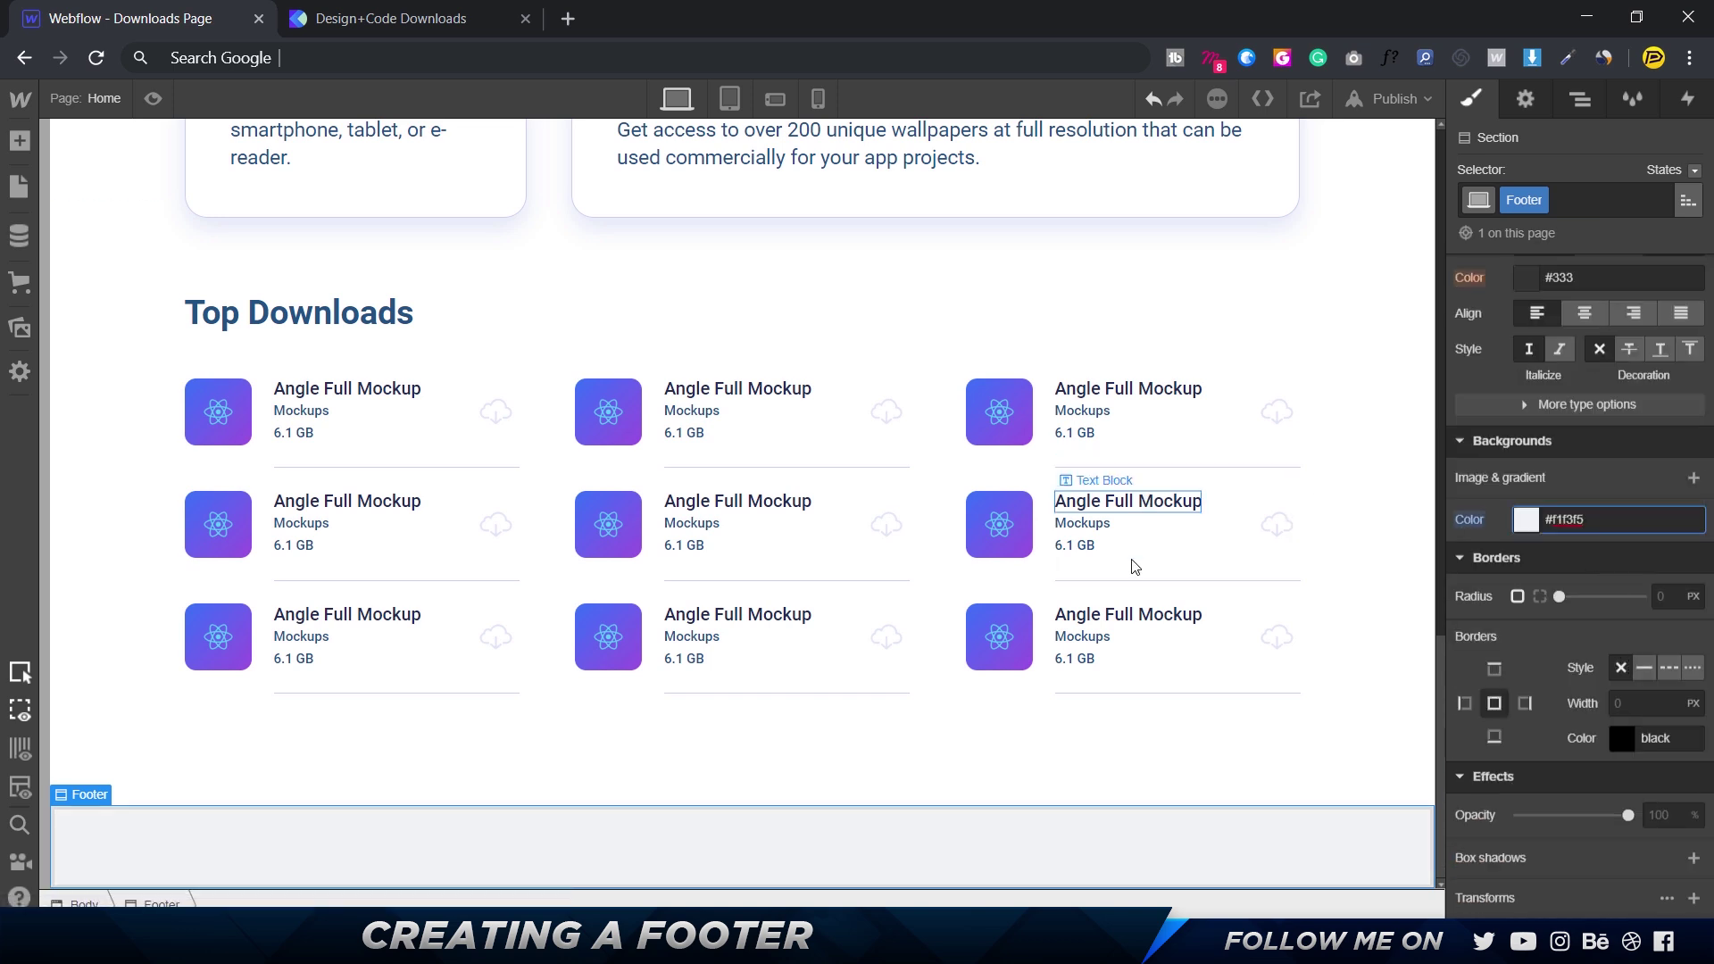
{"action": "key", "text": "Return"}
- Add a Text Block element inside the Footer section
{"action": "left_click", "coordinate": [988, 789]}
{"action": "left_click", "coordinate": [861, 842]}
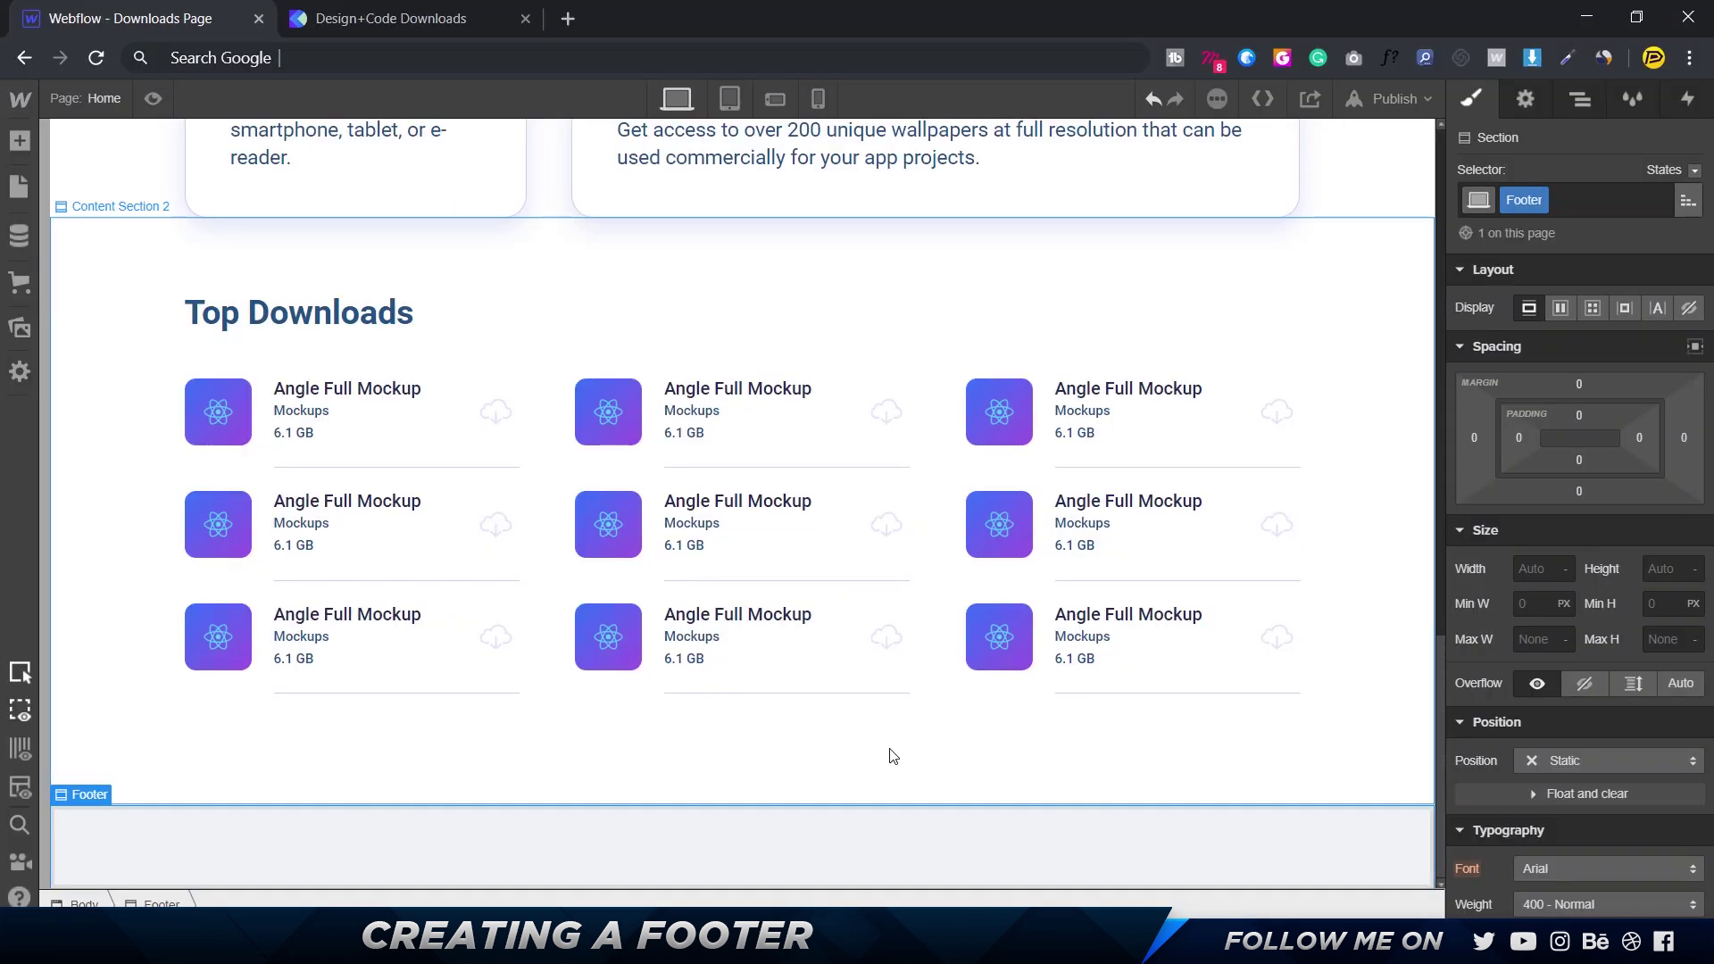
{"action": "key", "text": "ctrl+e"}
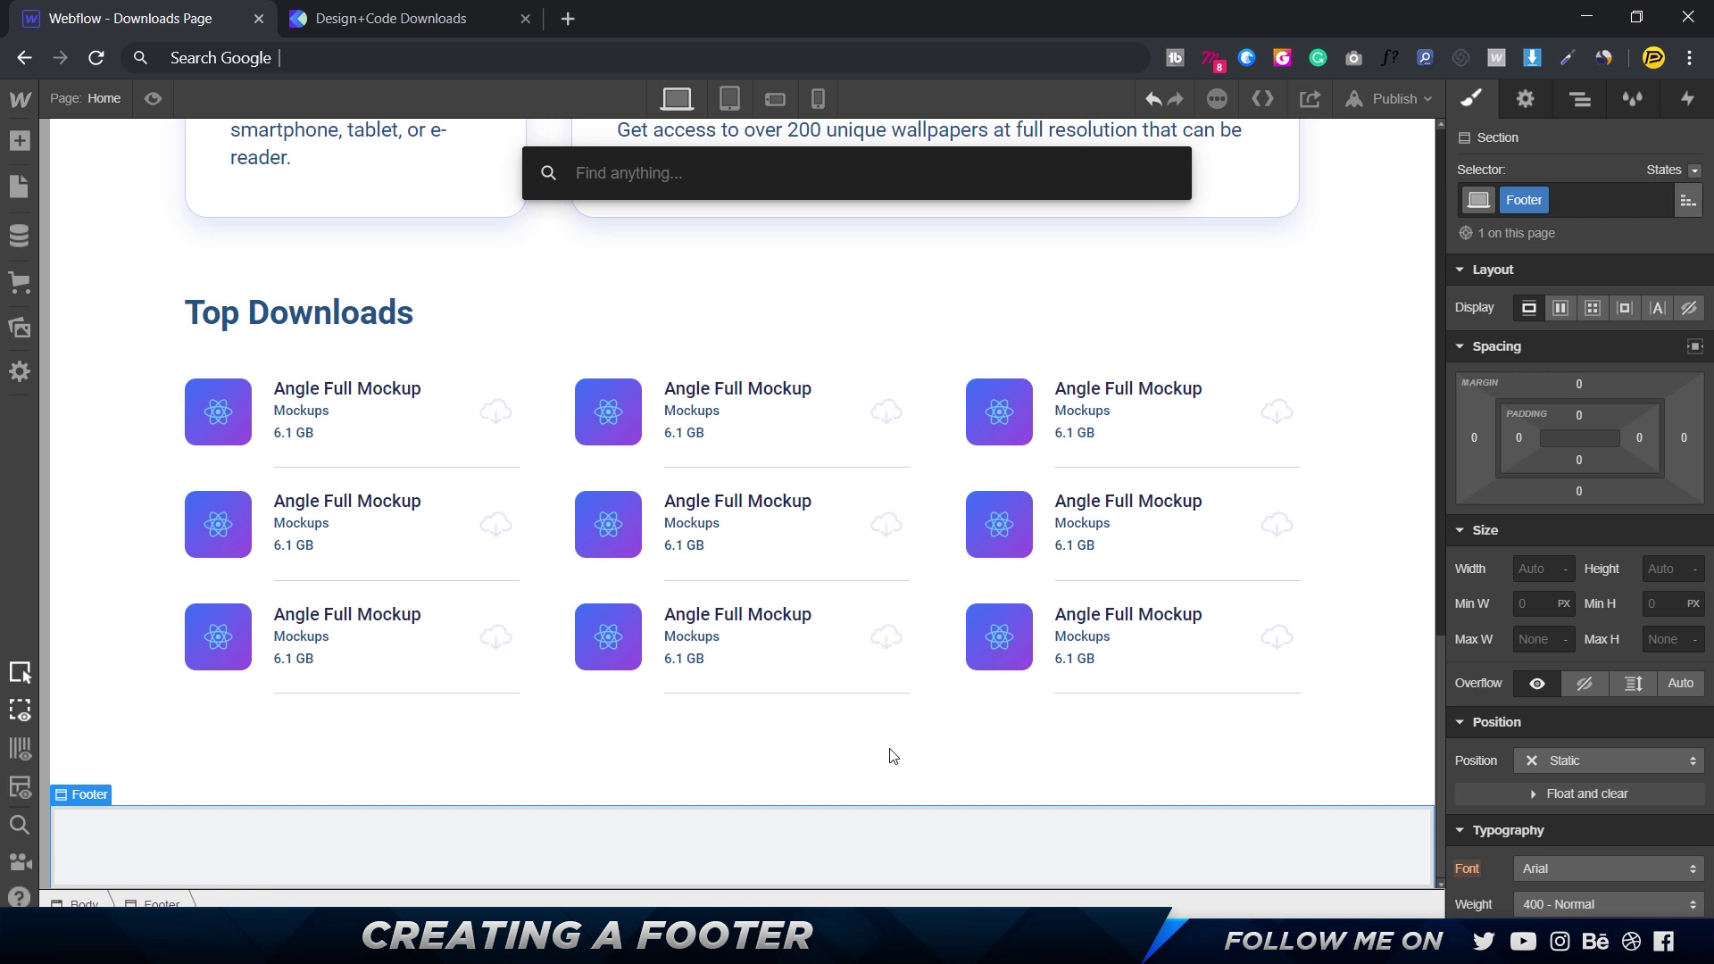
{"action": "type", "text": "tec"}
{"action": "key", "text": "BackSpace"}
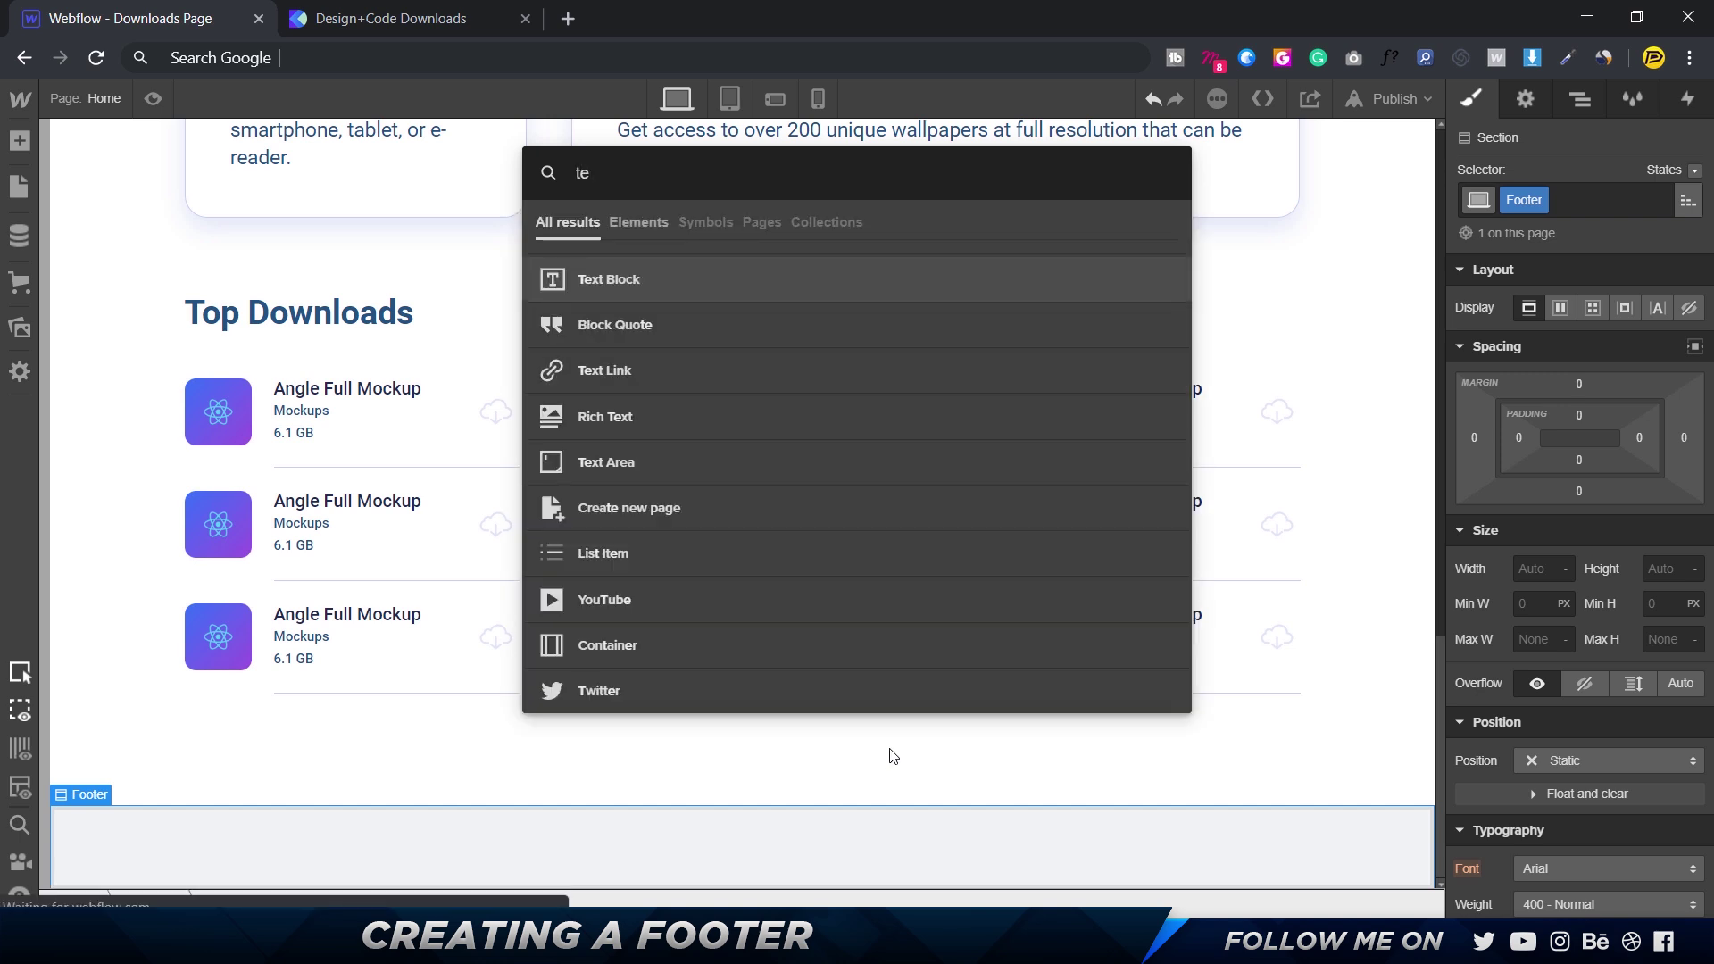
{"action": "type", "text": "x"}
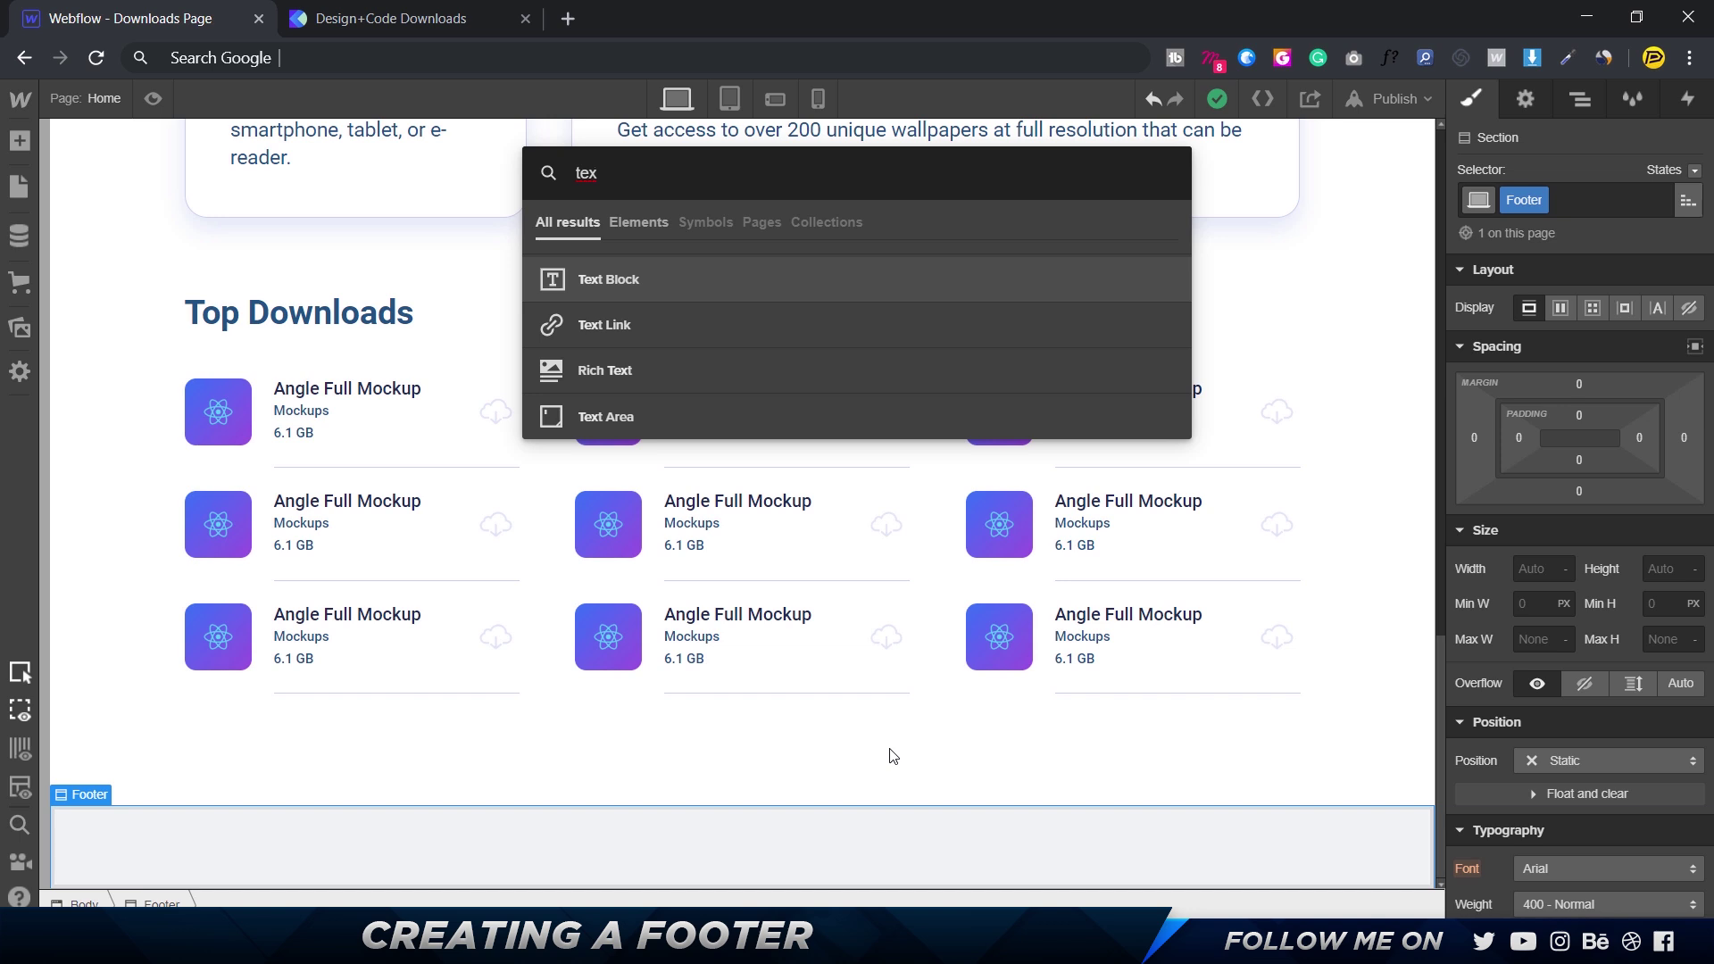
{"action": "key", "text": "Return"}
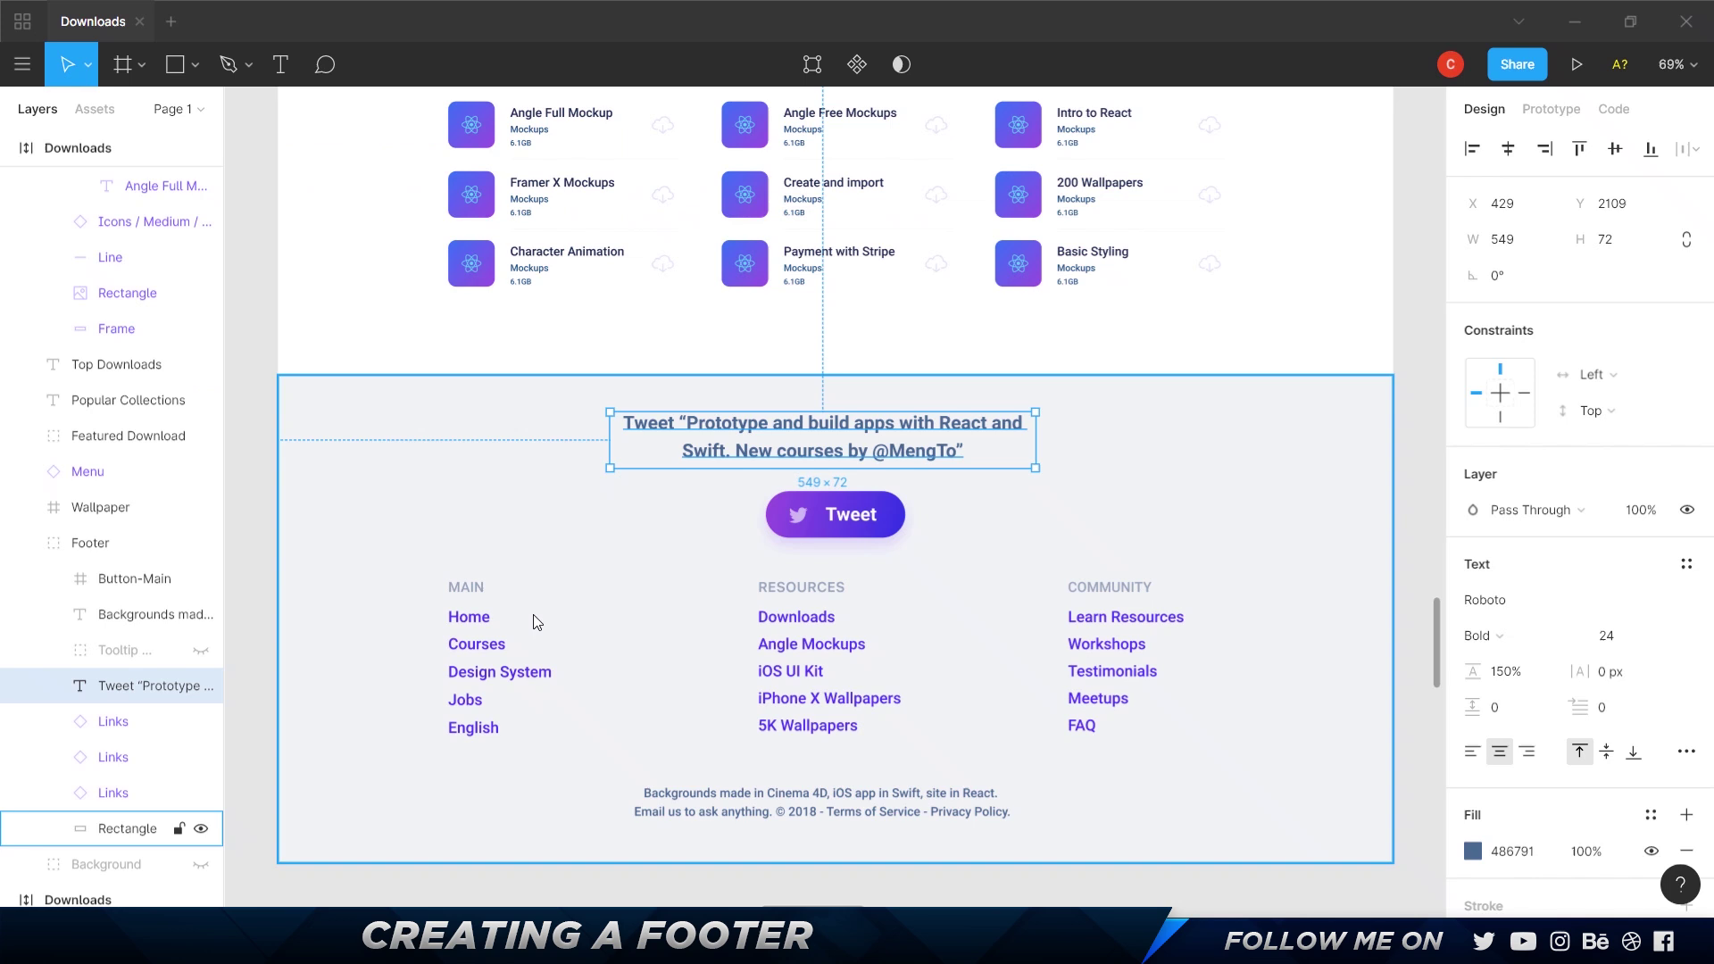
- Replace the text block's placeholder with the Tweet "Prototype and build apps with React and Swift…" text copied from the Figma footer
{"action": "key", "text": "Return"}
{"action": "key", "text": "ctrl+c"}
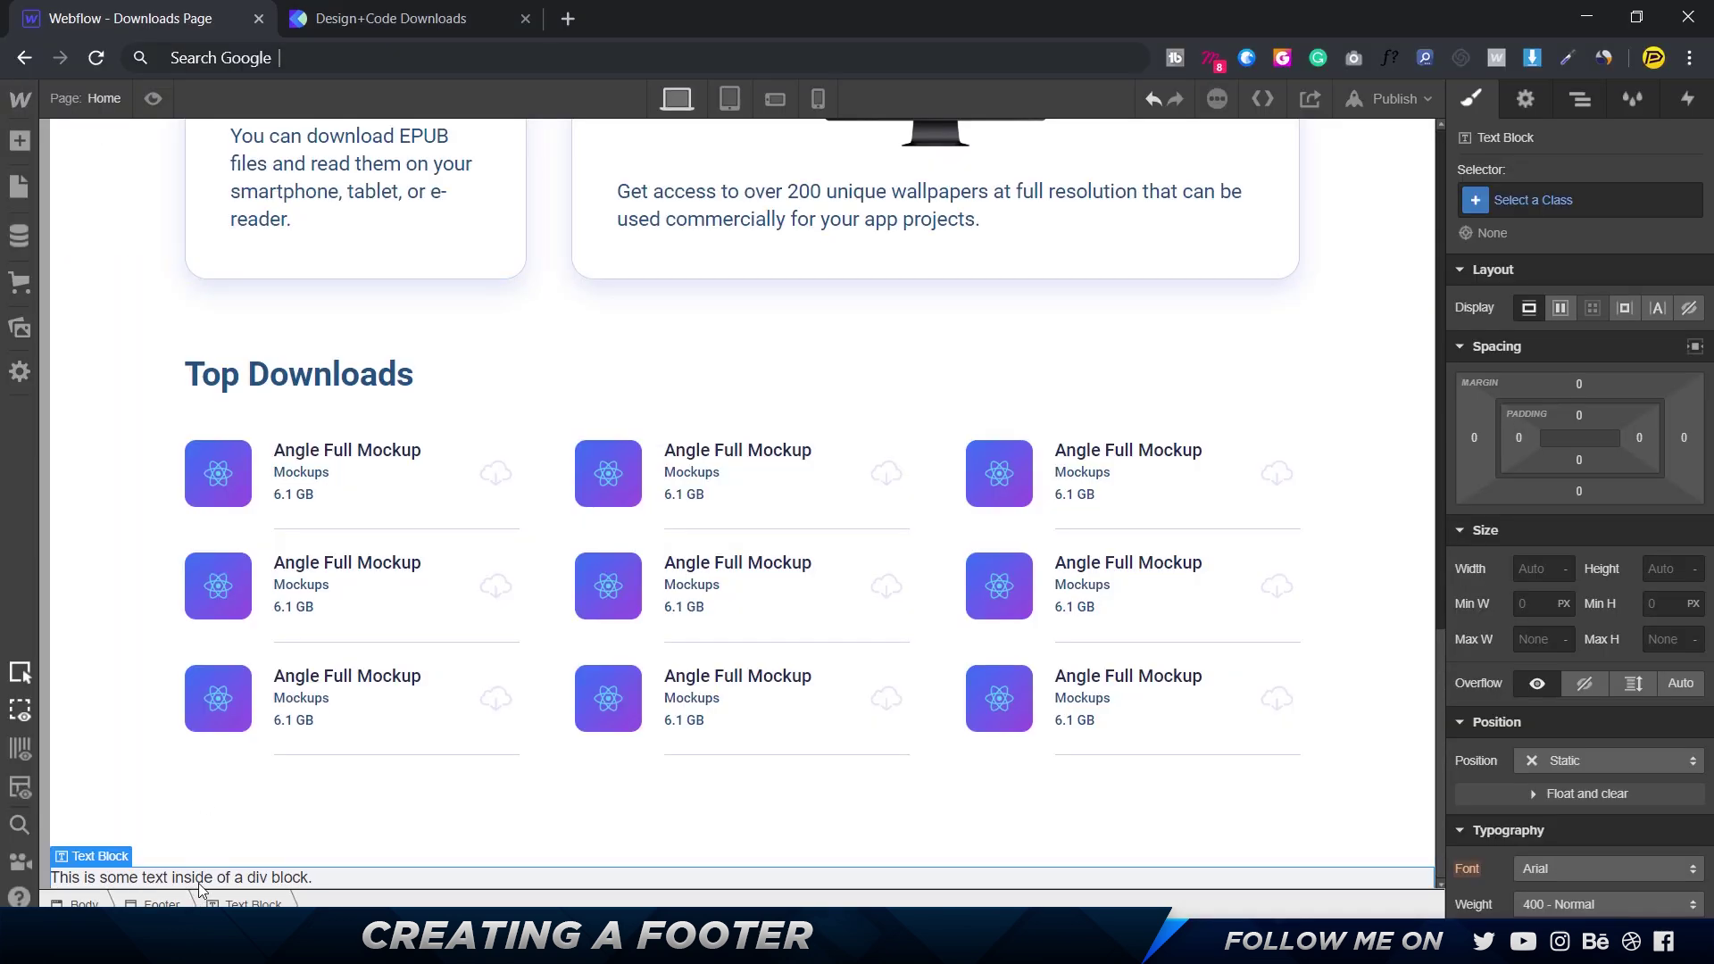
{"action": "double_click", "coordinate": [364, 862]}
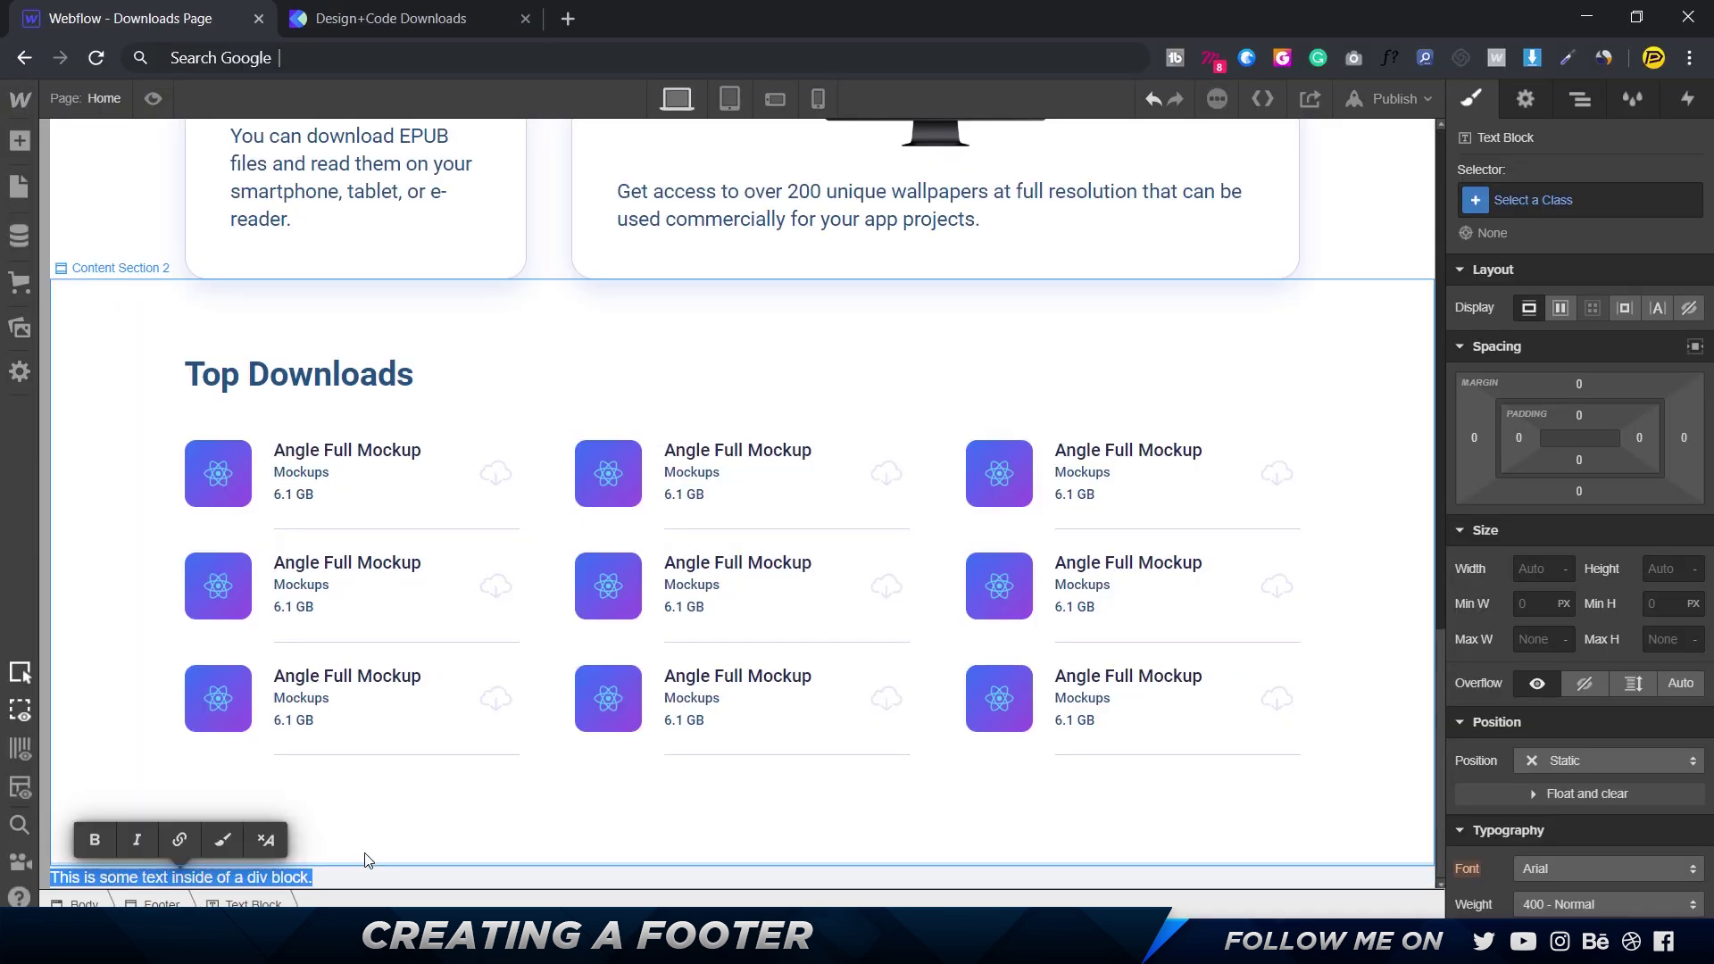
{"action": "key", "text": "ctrl+v"}
{"action": "left_click", "coordinate": [820, 852]}
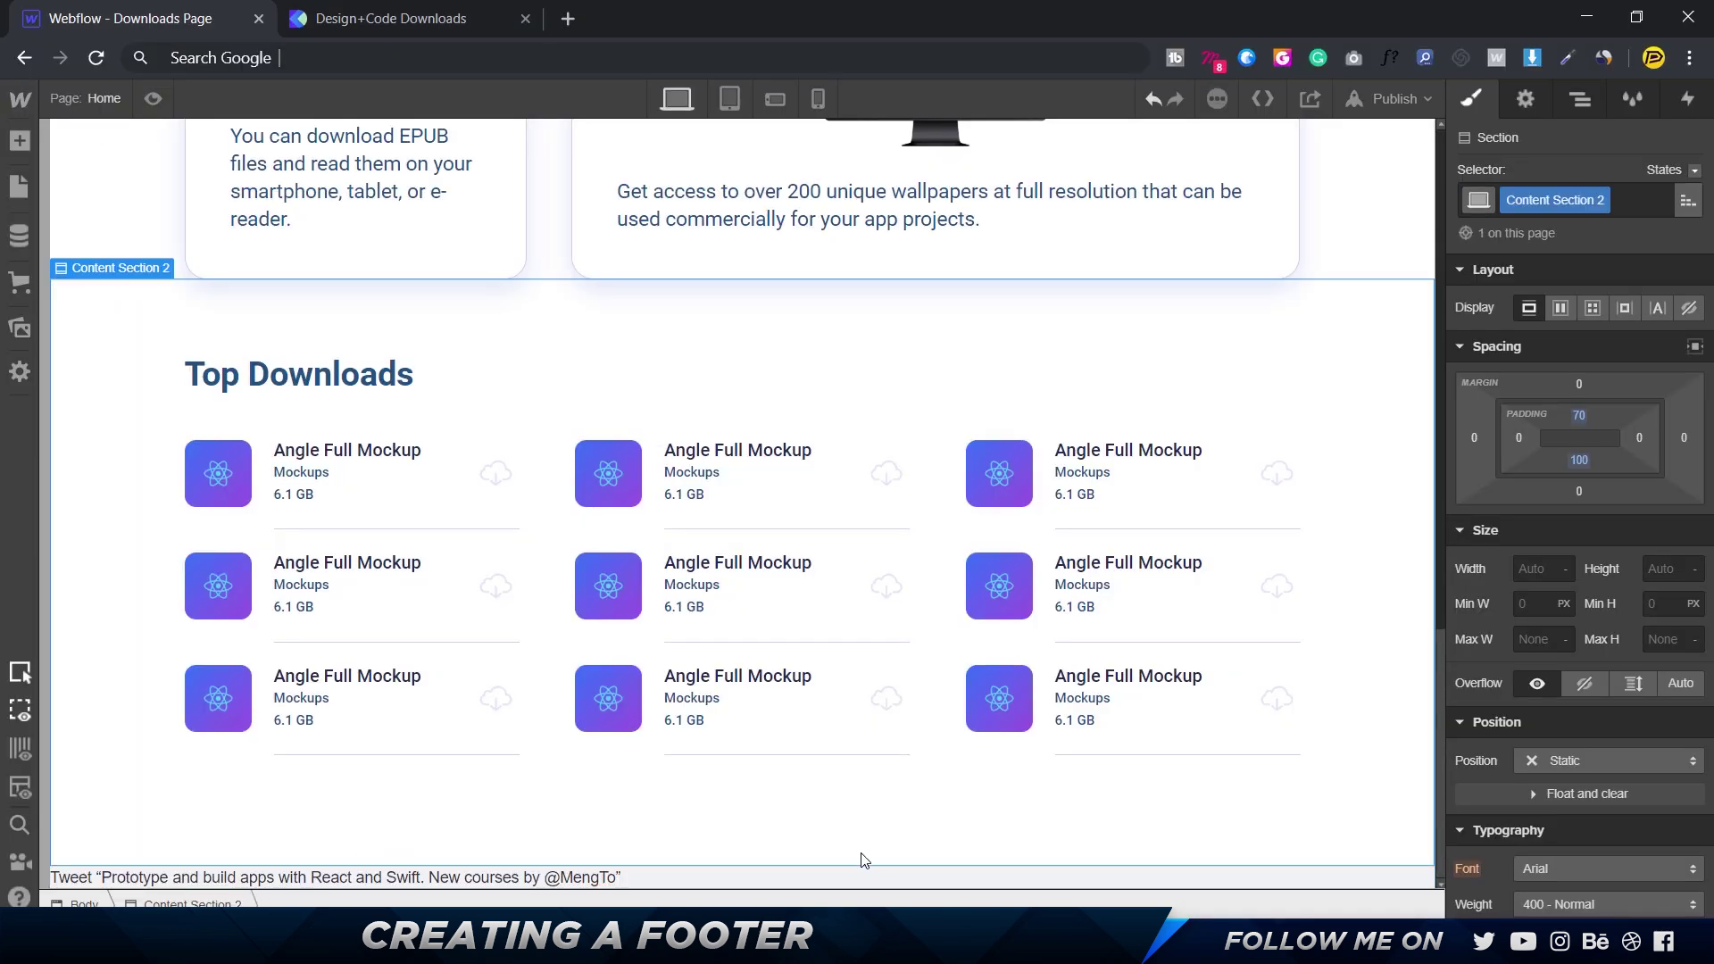
- Set the Footer section to a vertical flex layout with centered alignment and start justification
{"action": "left_click", "coordinate": [807, 875]}
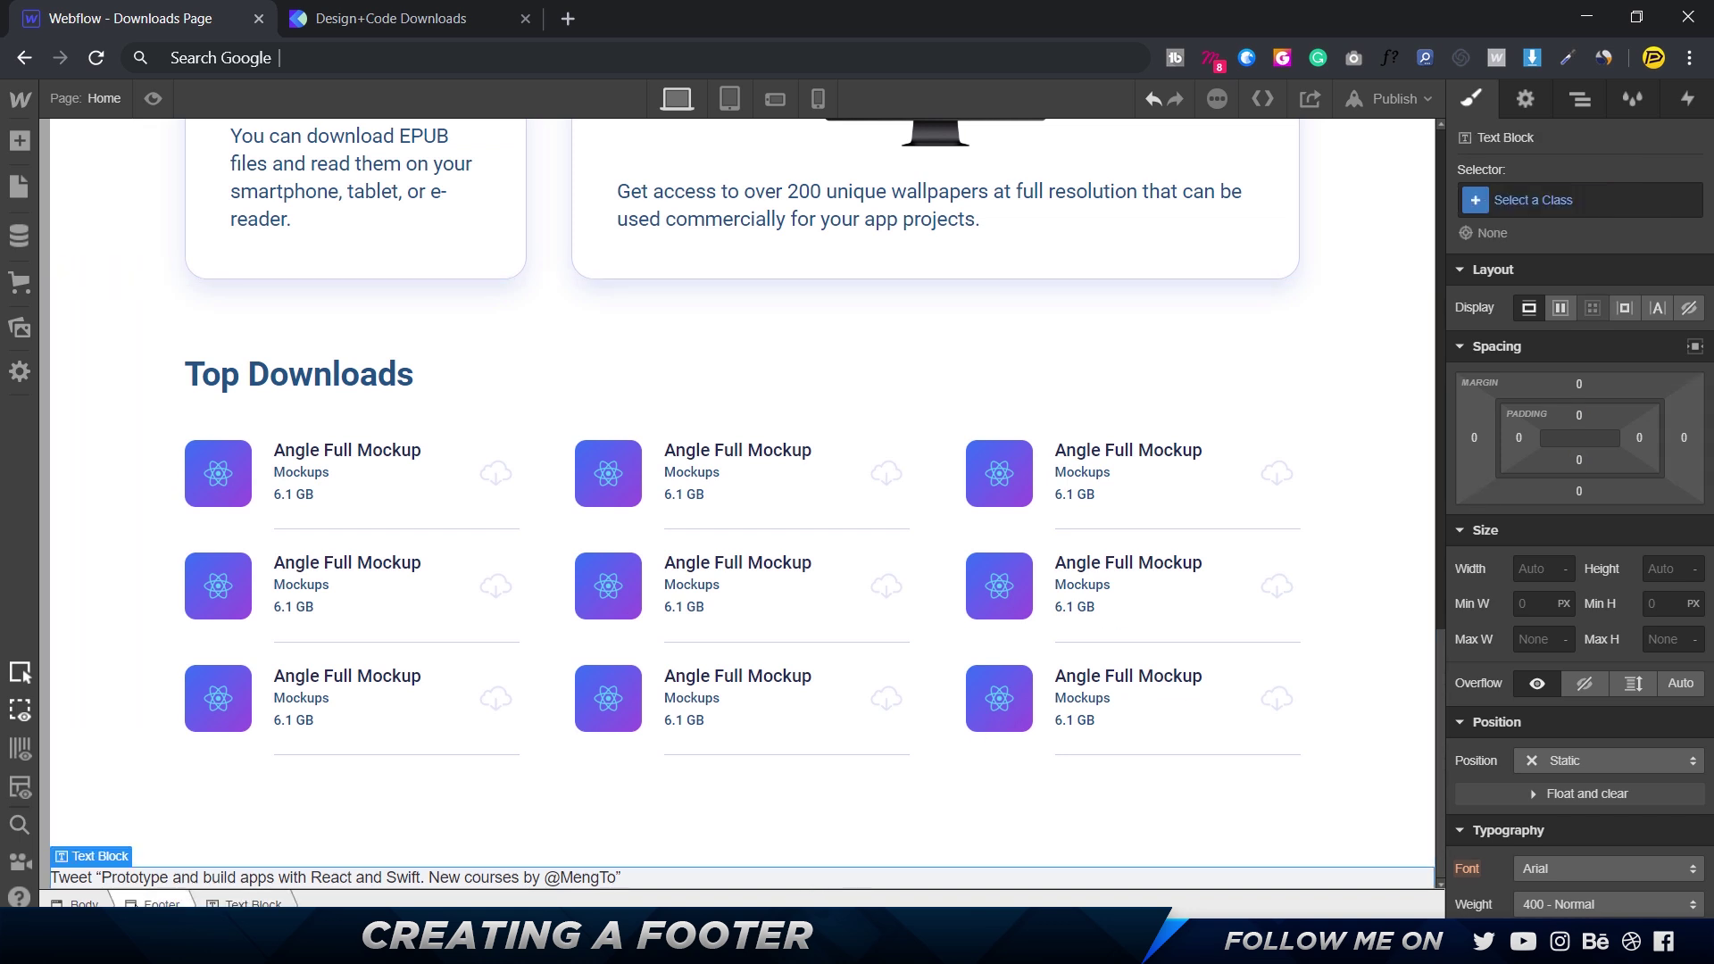
{"action": "left_click", "coordinate": [159, 903]}
{"action": "left_click", "coordinate": [1562, 307]}
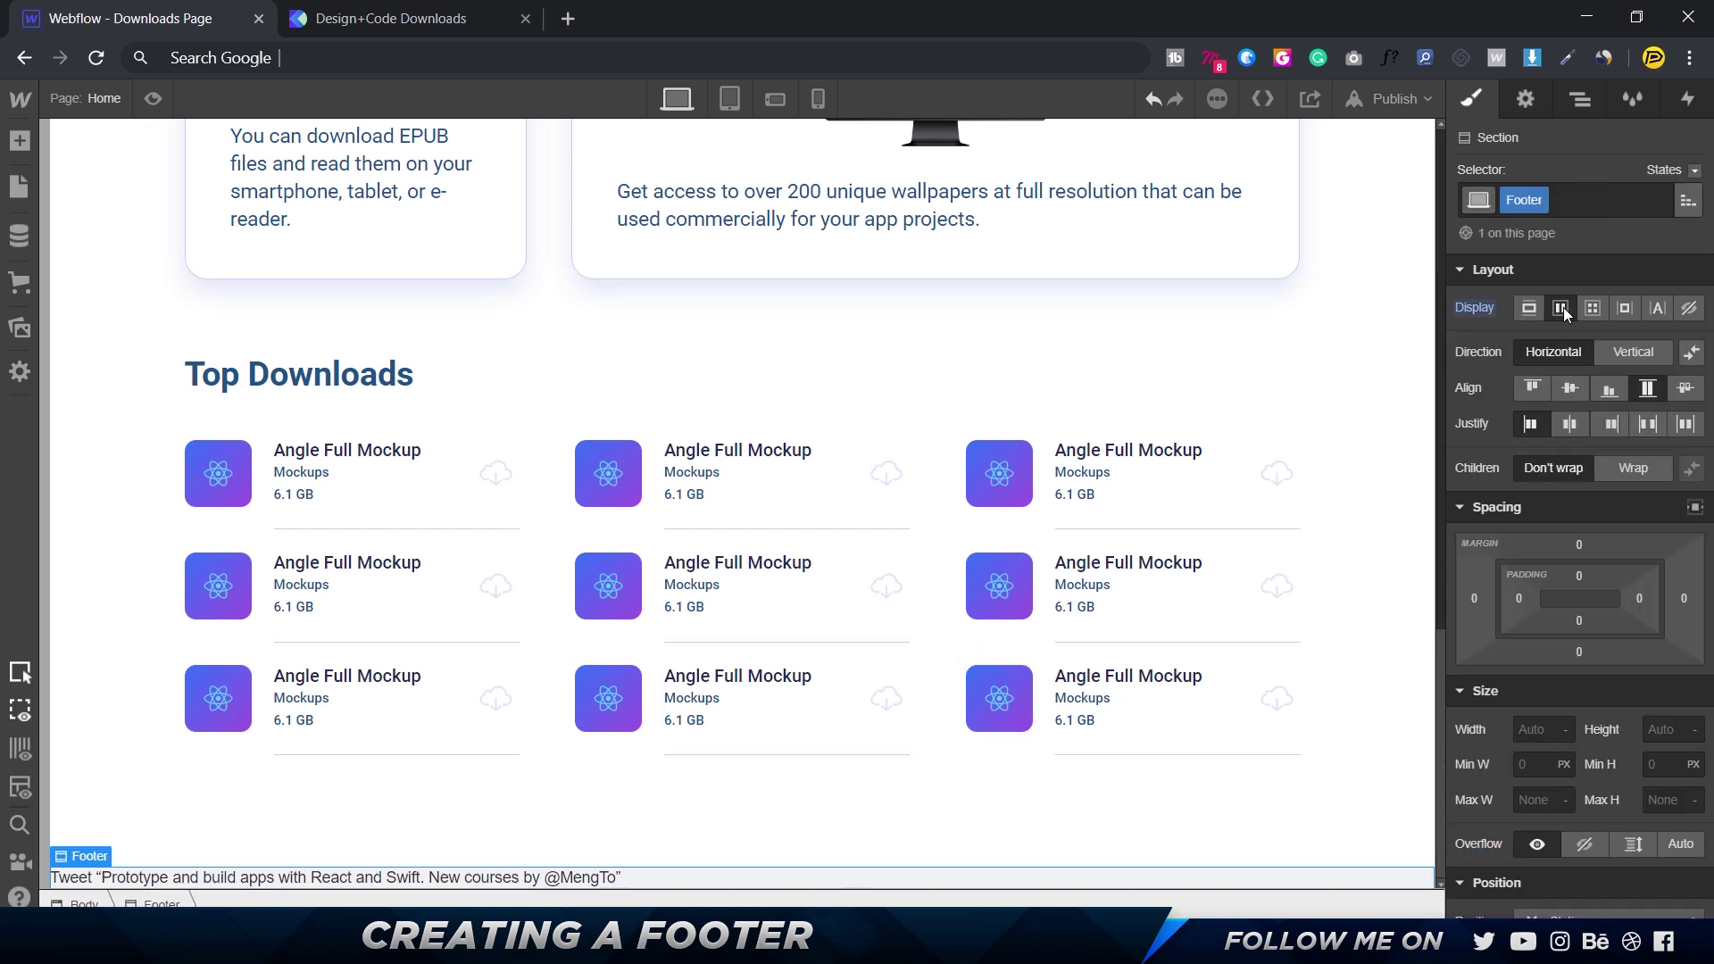
{"action": "left_click", "coordinate": [1621, 355]}
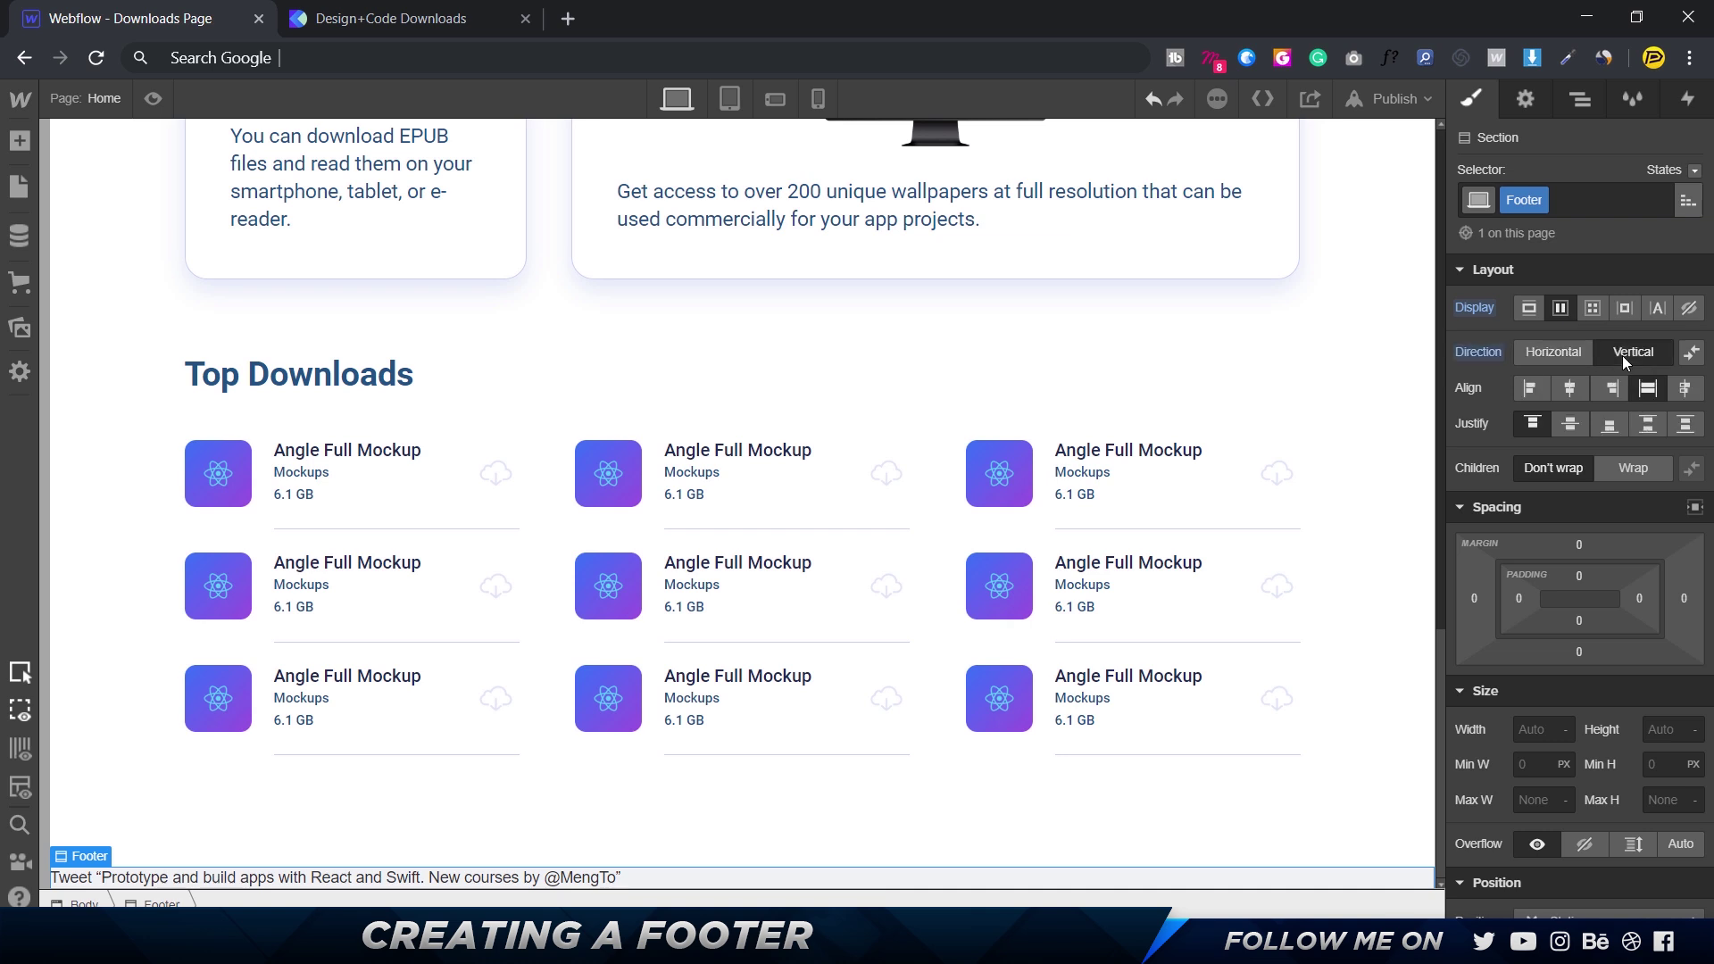
{"action": "left_click", "coordinate": [1570, 390]}
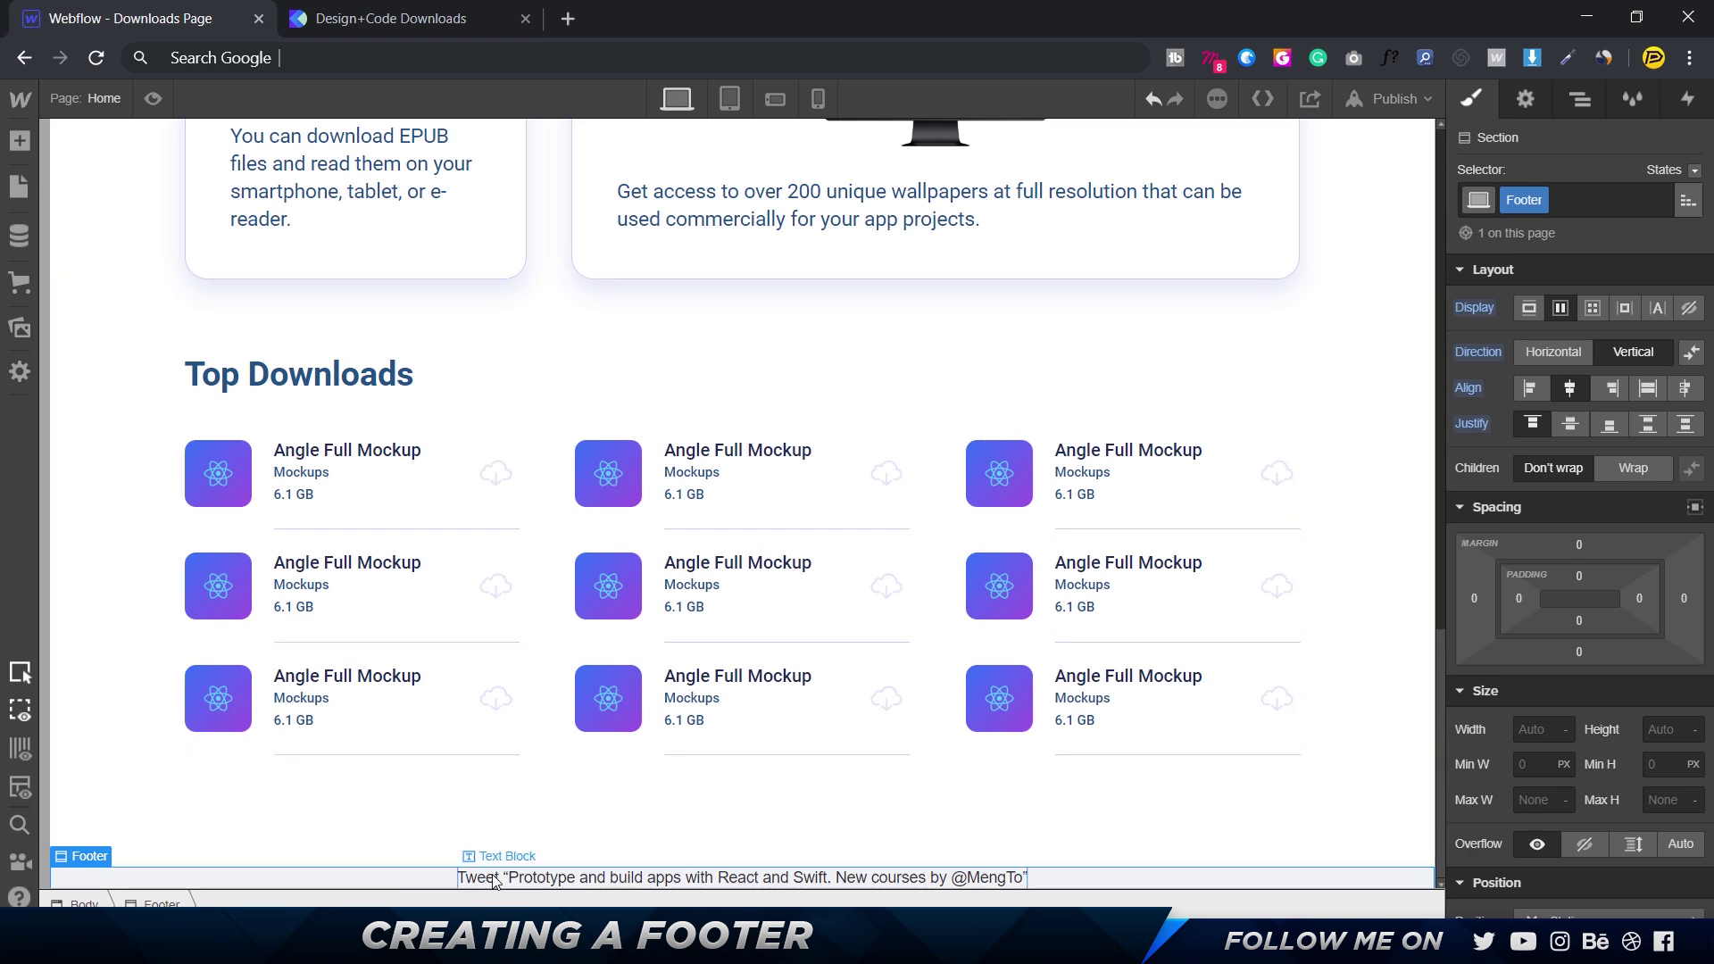
- Set the footer tweet text block's font color to #486791, copied from the matching text's fill in the Figma design
{"action": "key", "text": "alt+Tab"}
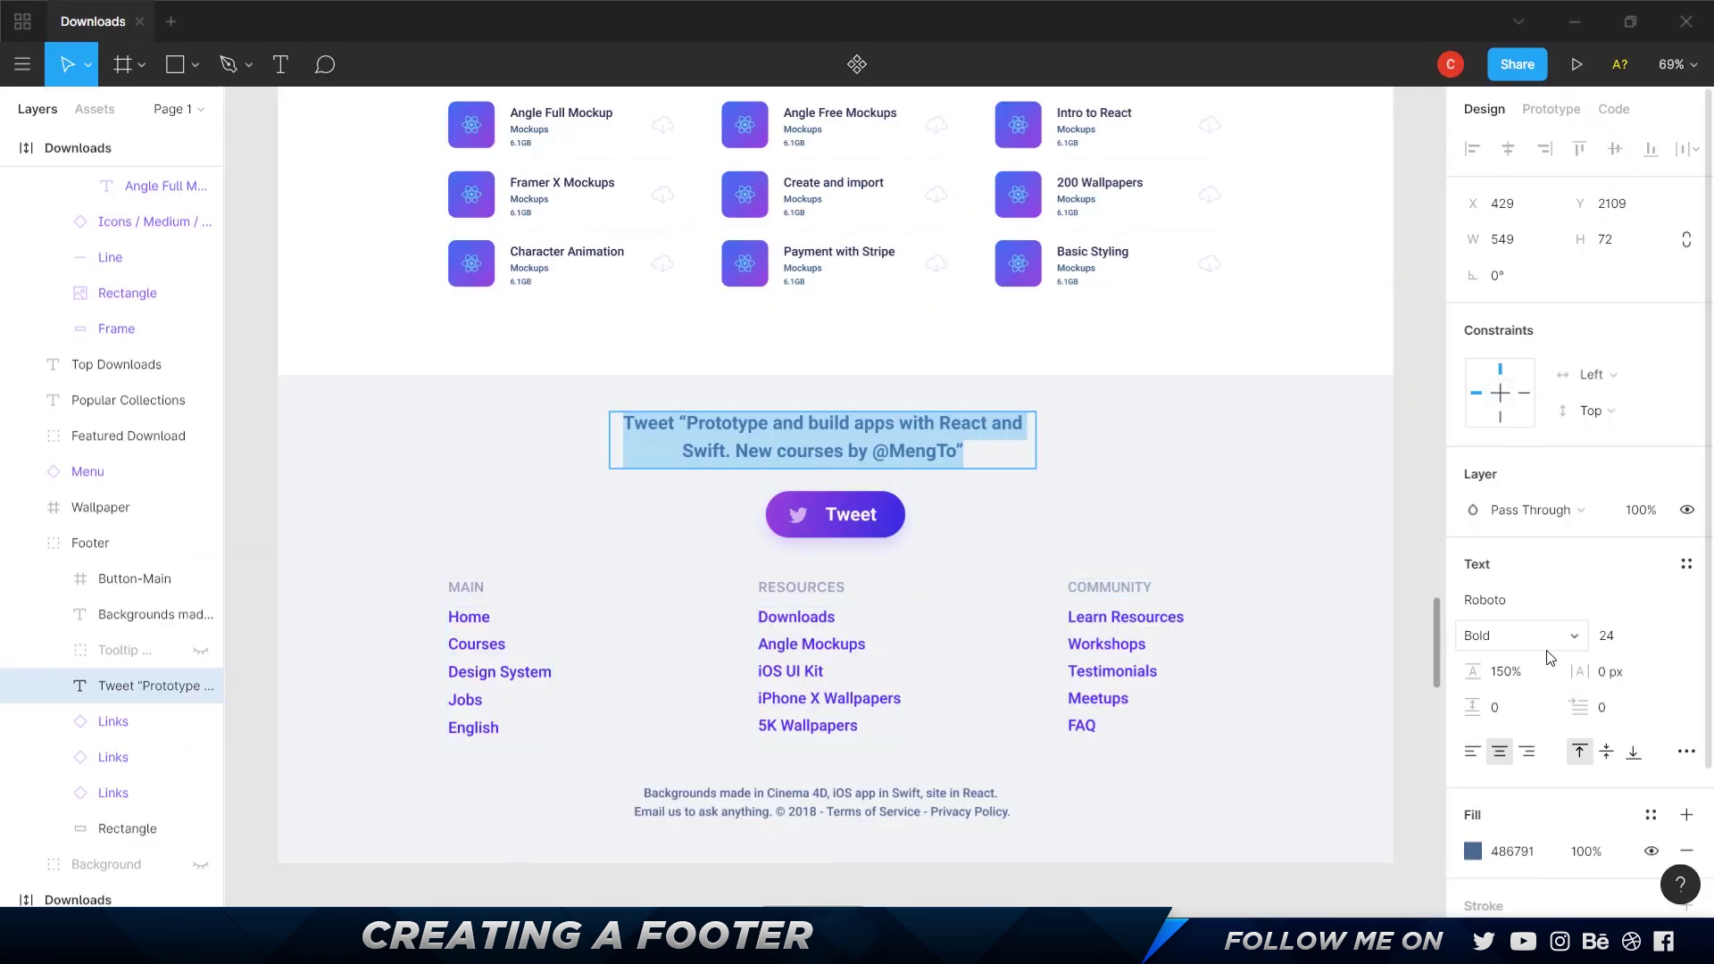
{"action": "left_click", "coordinate": [1522, 853]}
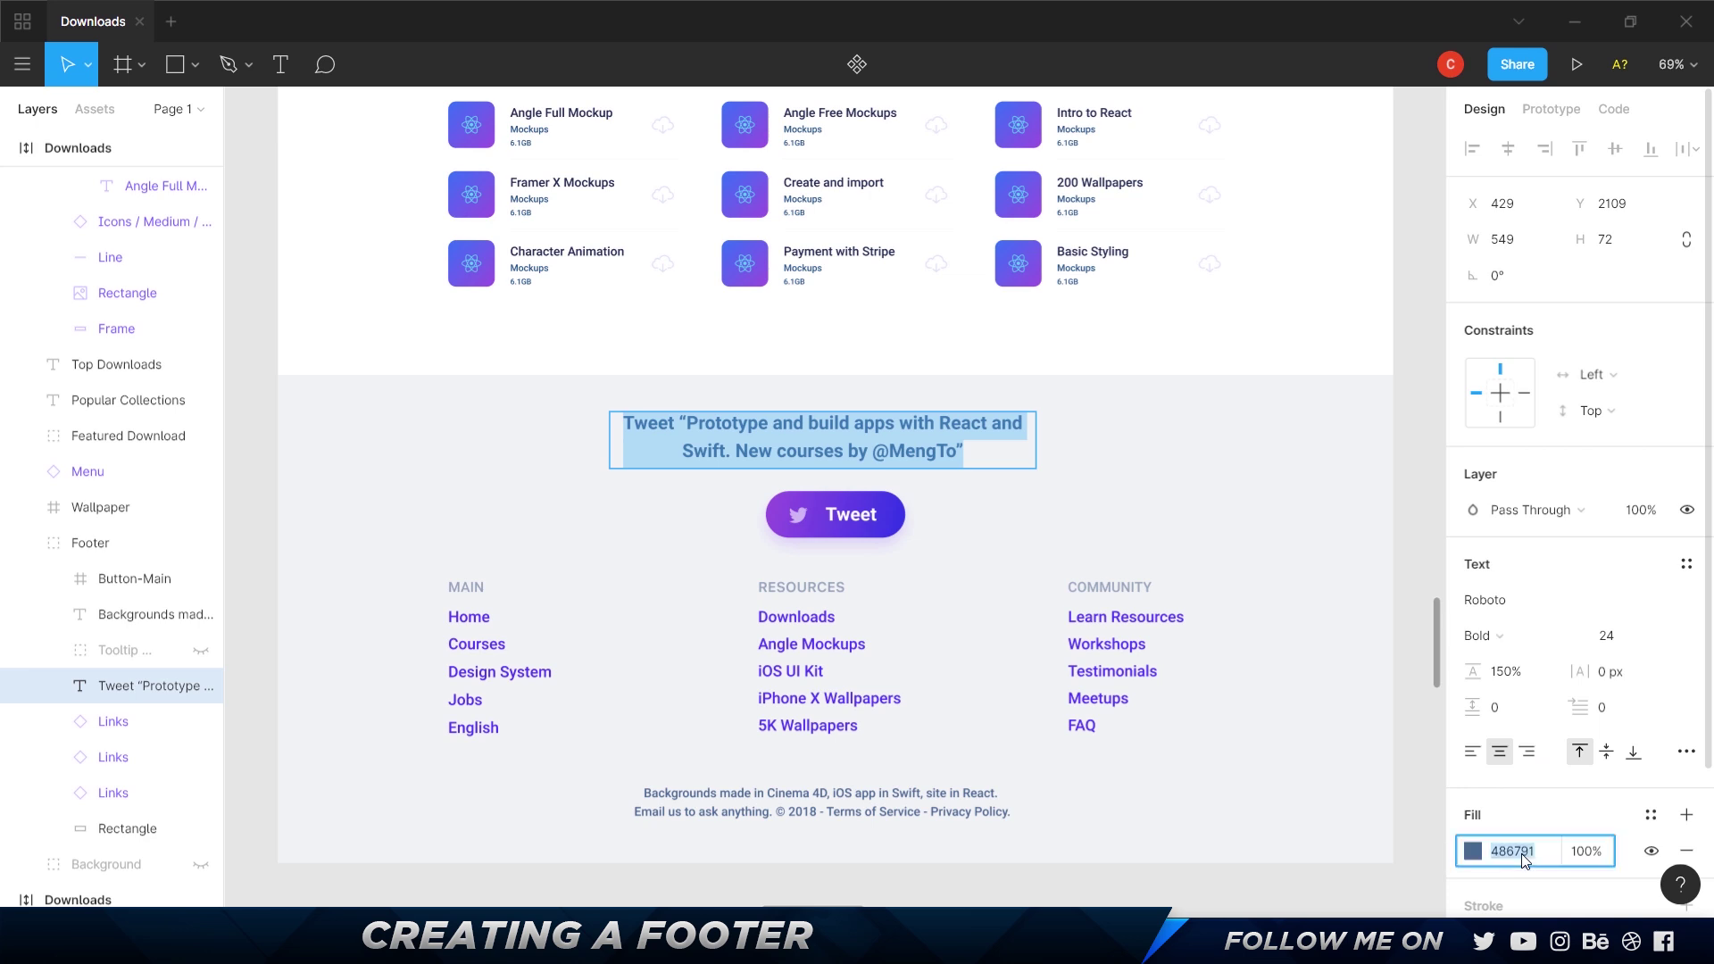
{"action": "key", "text": "alt+Tab"}
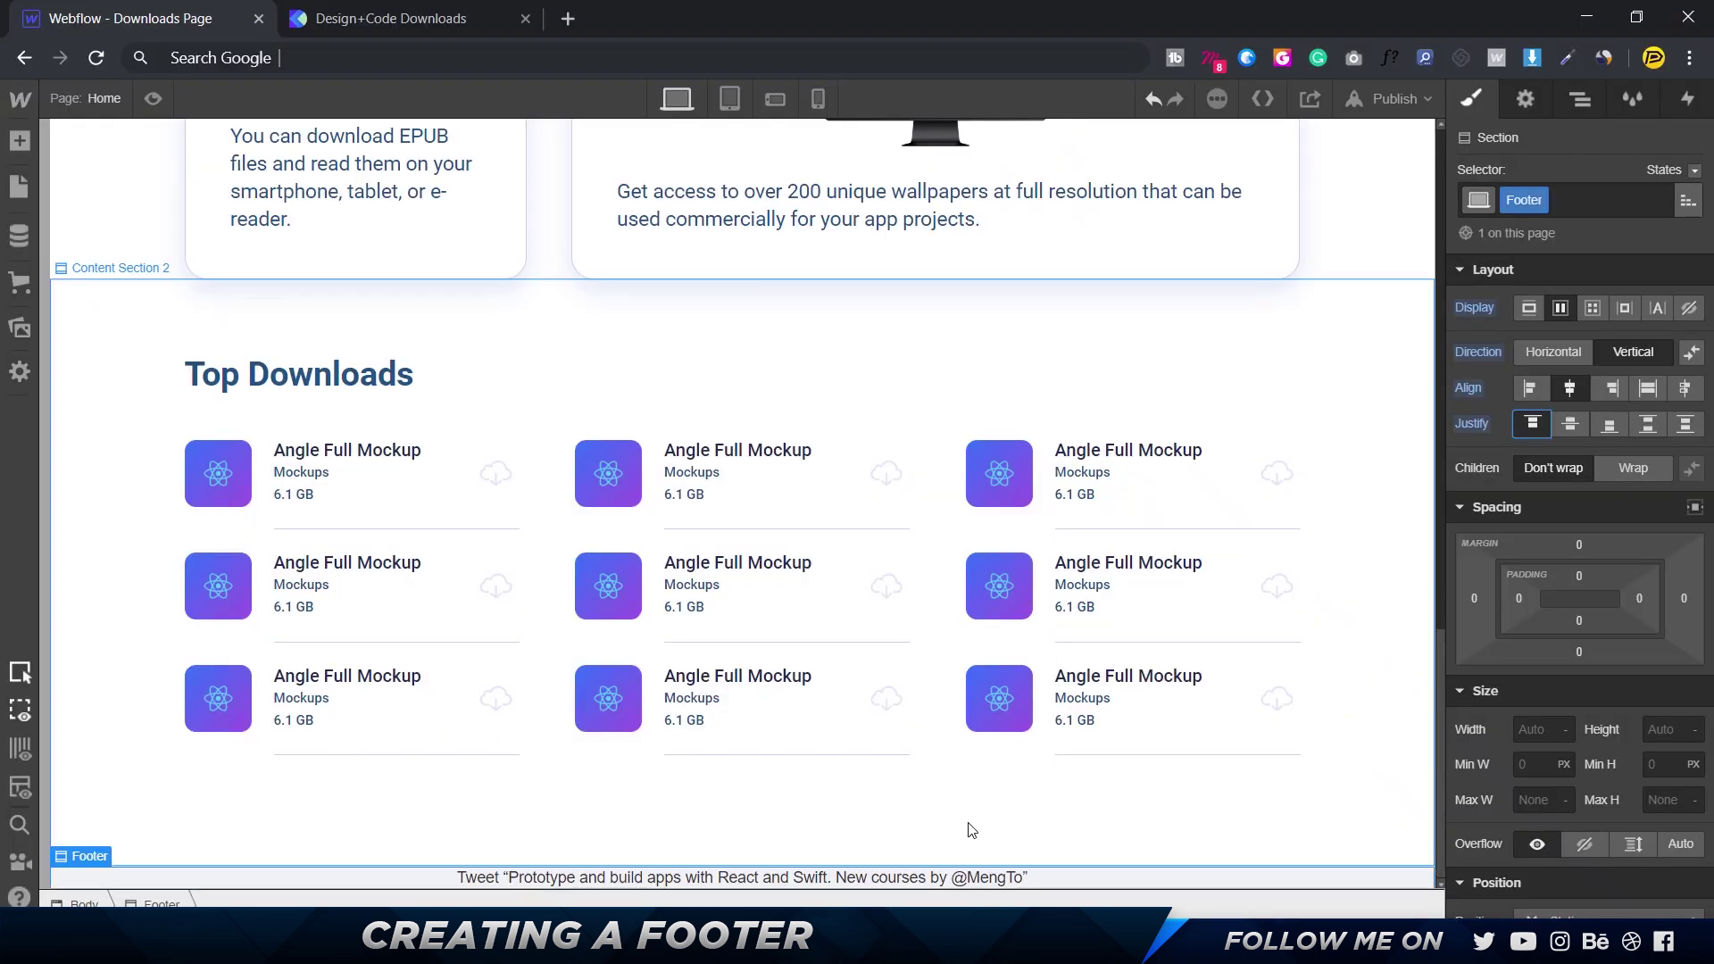
{"action": "left_click", "coordinate": [917, 880]}
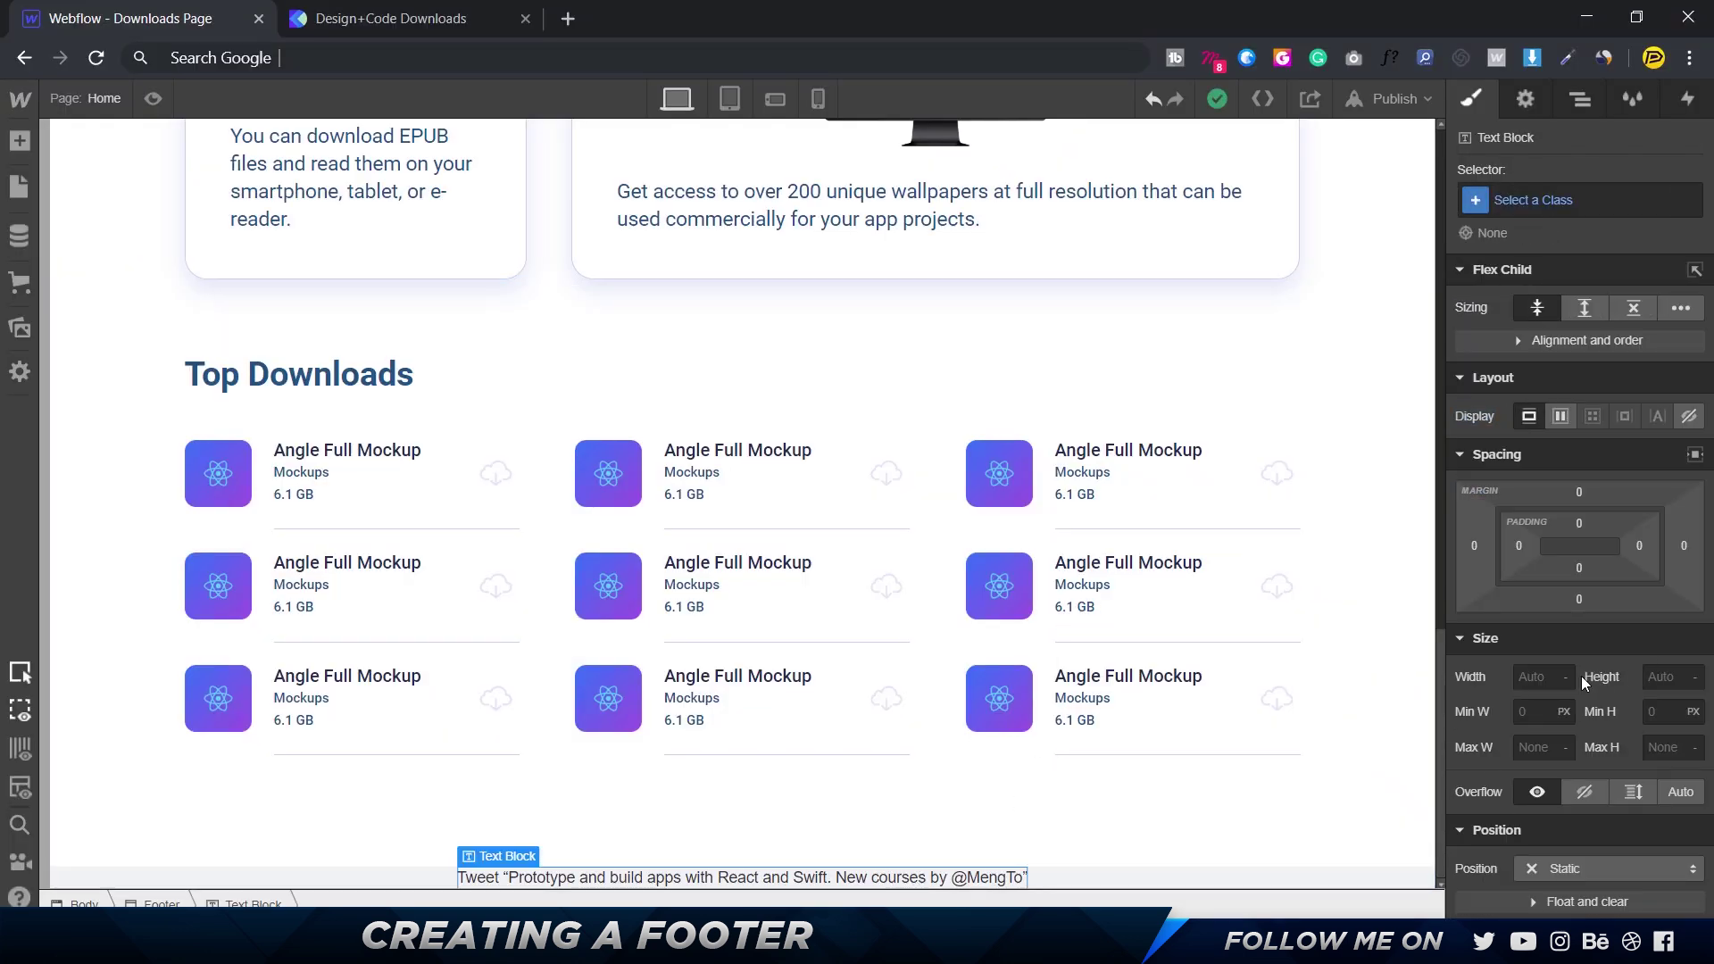
{"action": "scroll", "coordinate": [1594, 558], "scroll_direction": "down", "scroll_amount": 8}
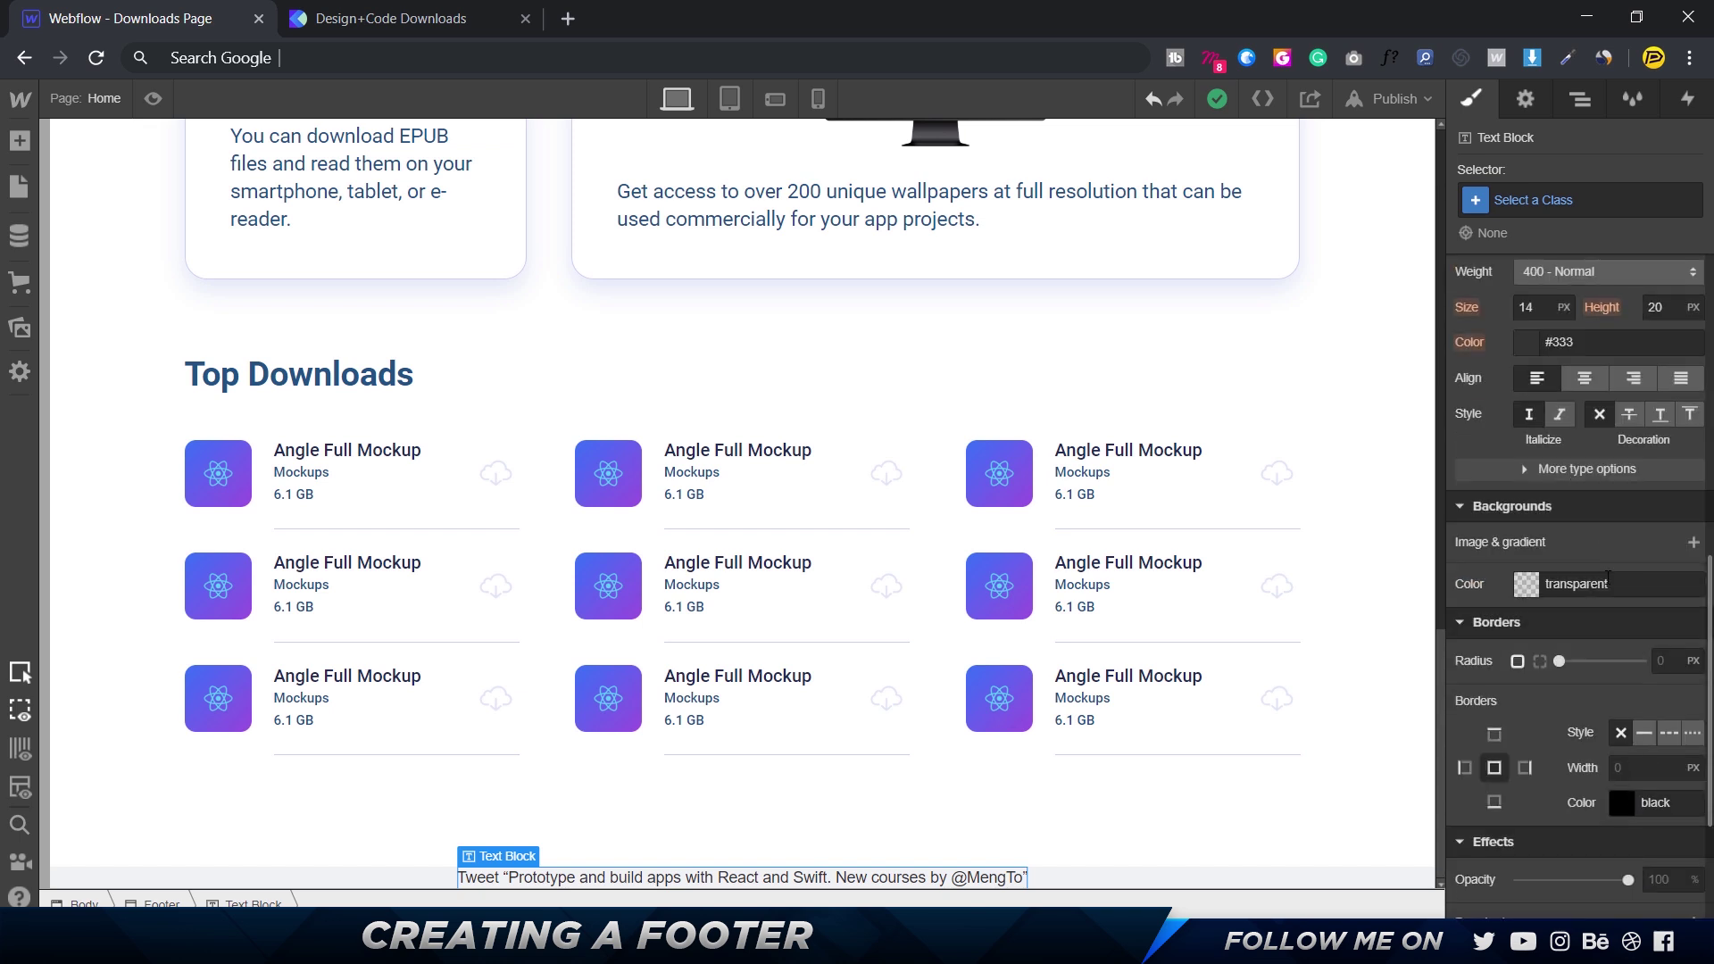
{"action": "scroll", "coordinate": [1620, 768], "scroll_direction": "down", "scroll_amount": 1}
{"action": "scroll", "coordinate": [1546, 436], "scroll_direction": "up", "scroll_amount": 5}
{"action": "scroll", "coordinate": [1579, 629], "scroll_direction": "down", "scroll_amount": 3}
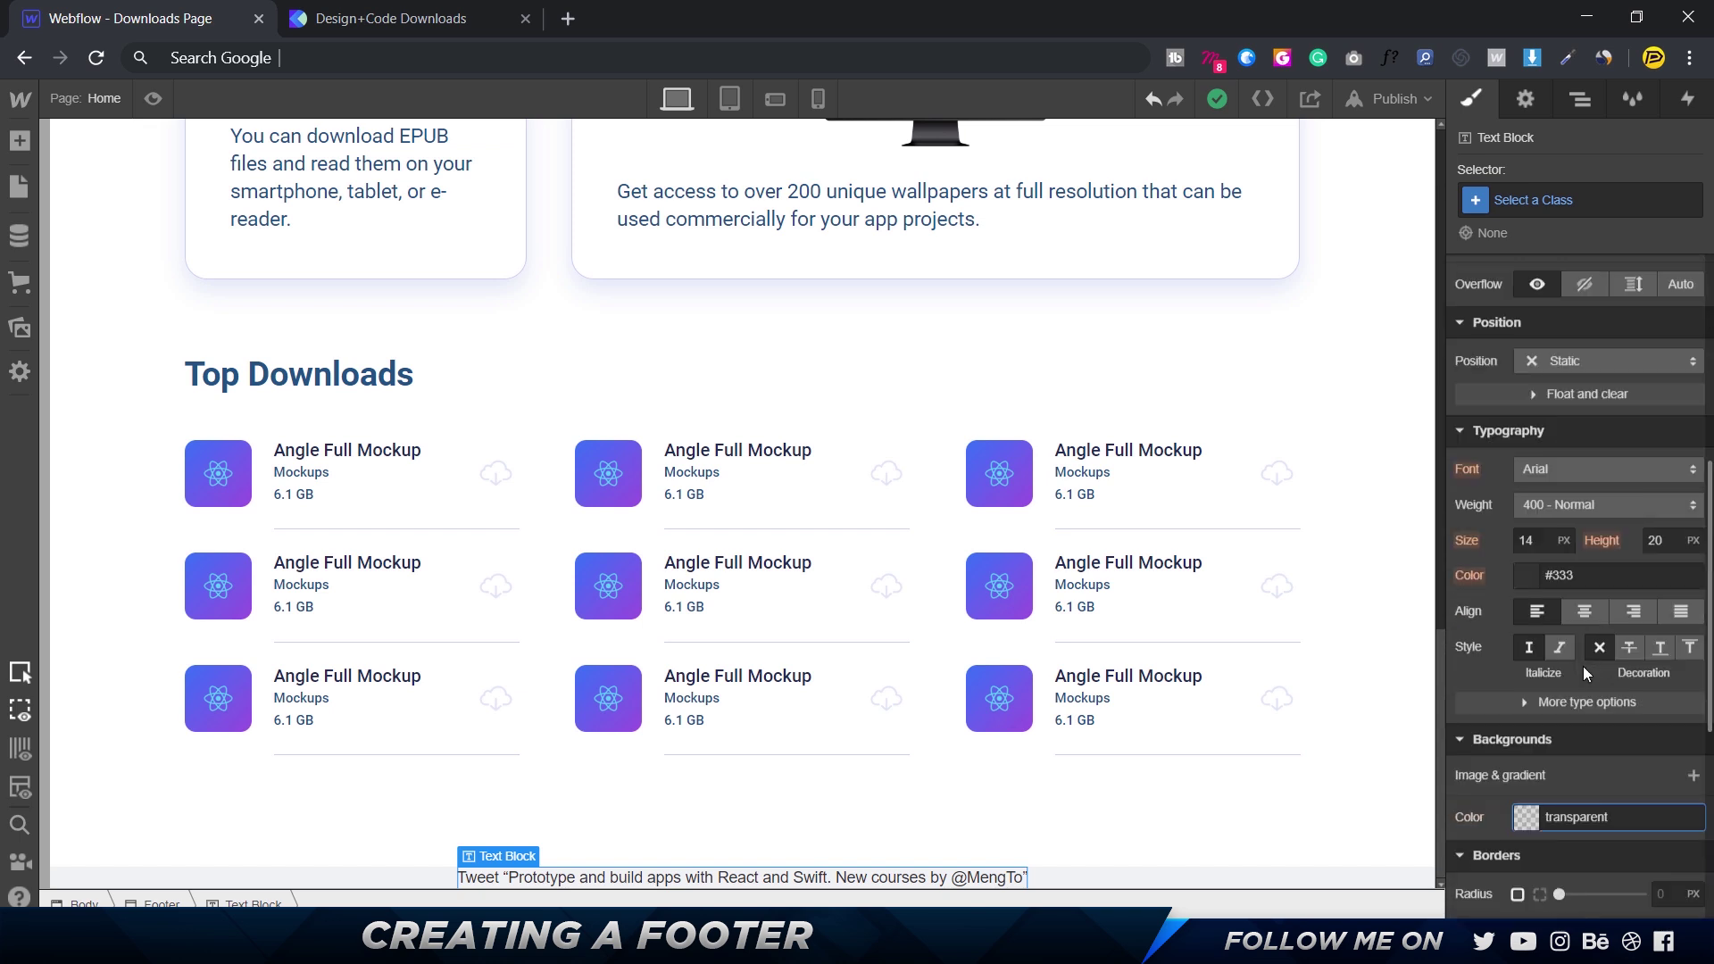
{"action": "left_click", "coordinate": [1580, 578]}
{"action": "type", "text": "486791"}
{"action": "key", "text": "Return"}
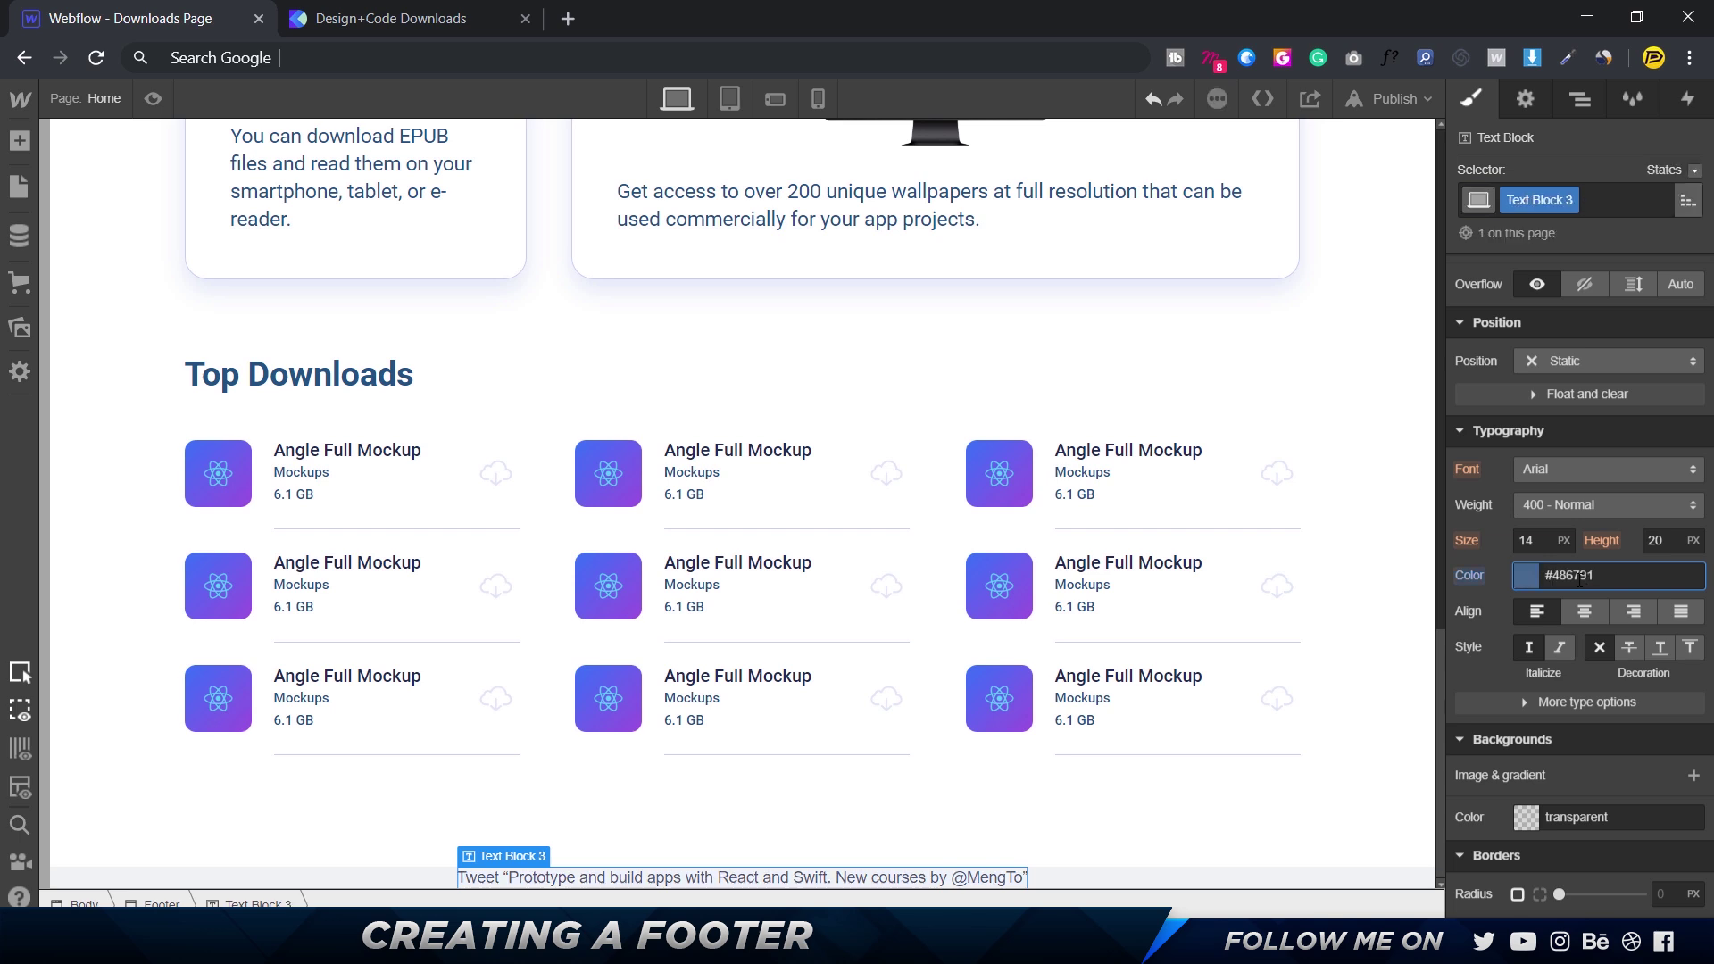
- Set the tweet text block's font size to 24 px and its line height to 150%
{"action": "left_click", "coordinate": [1532, 542]}
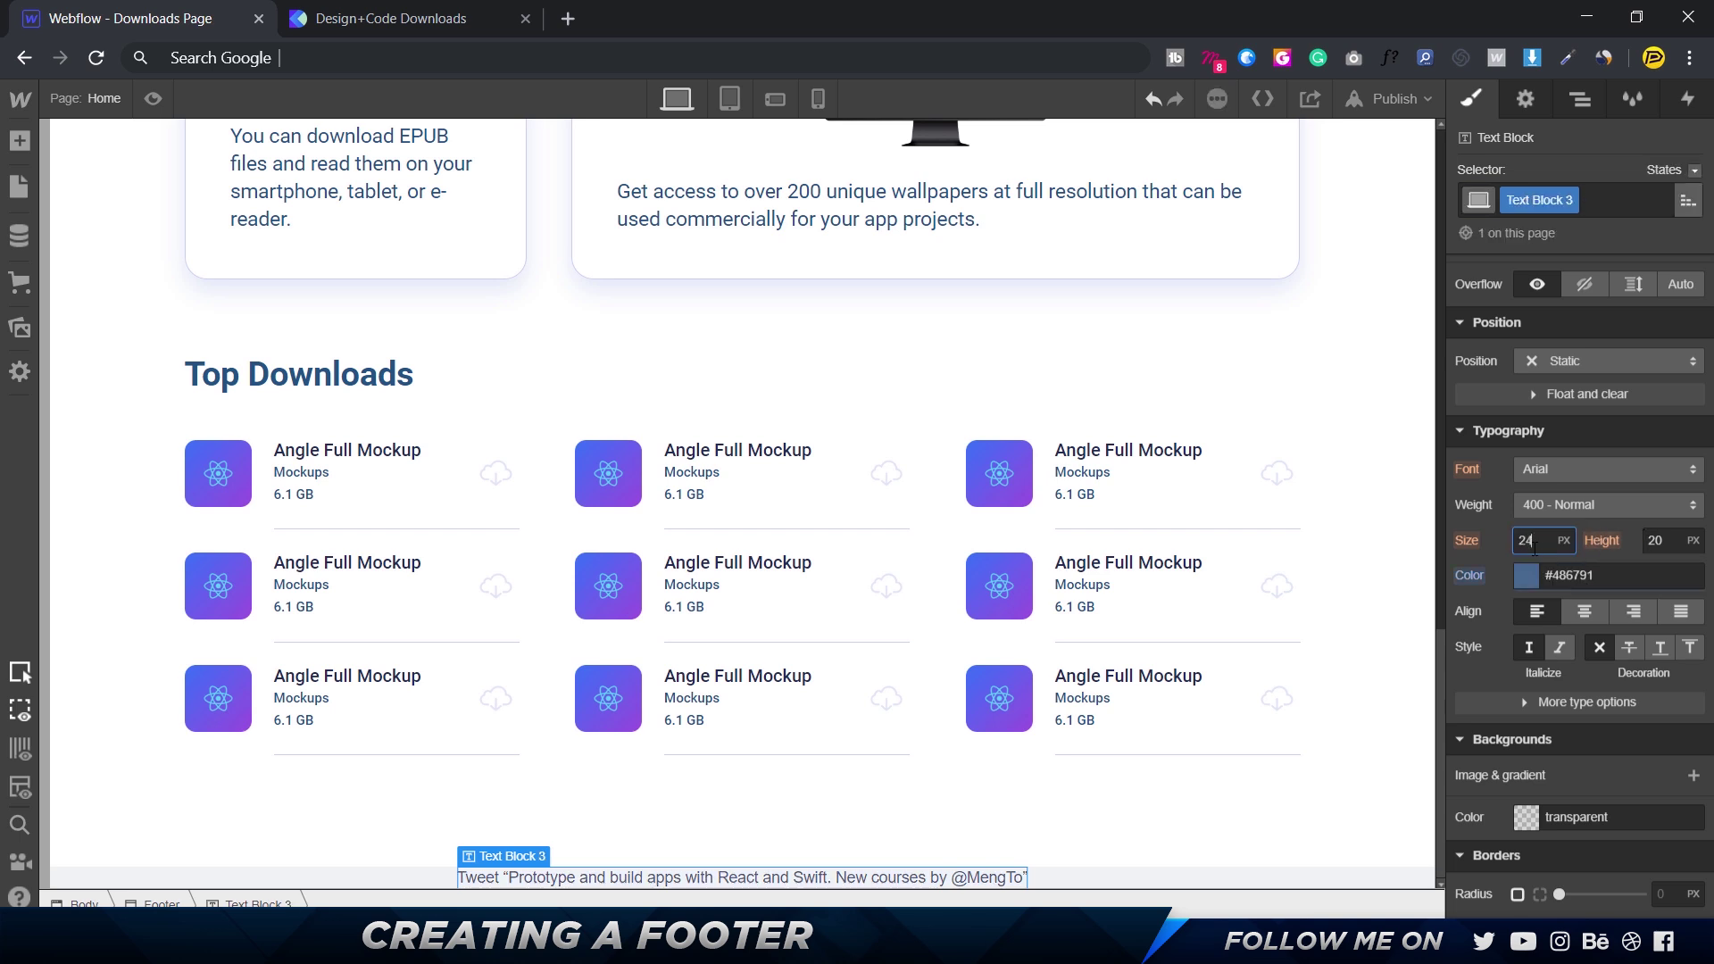
{"action": "type", "text": "24"}
{"action": "key", "text": "Tab"}
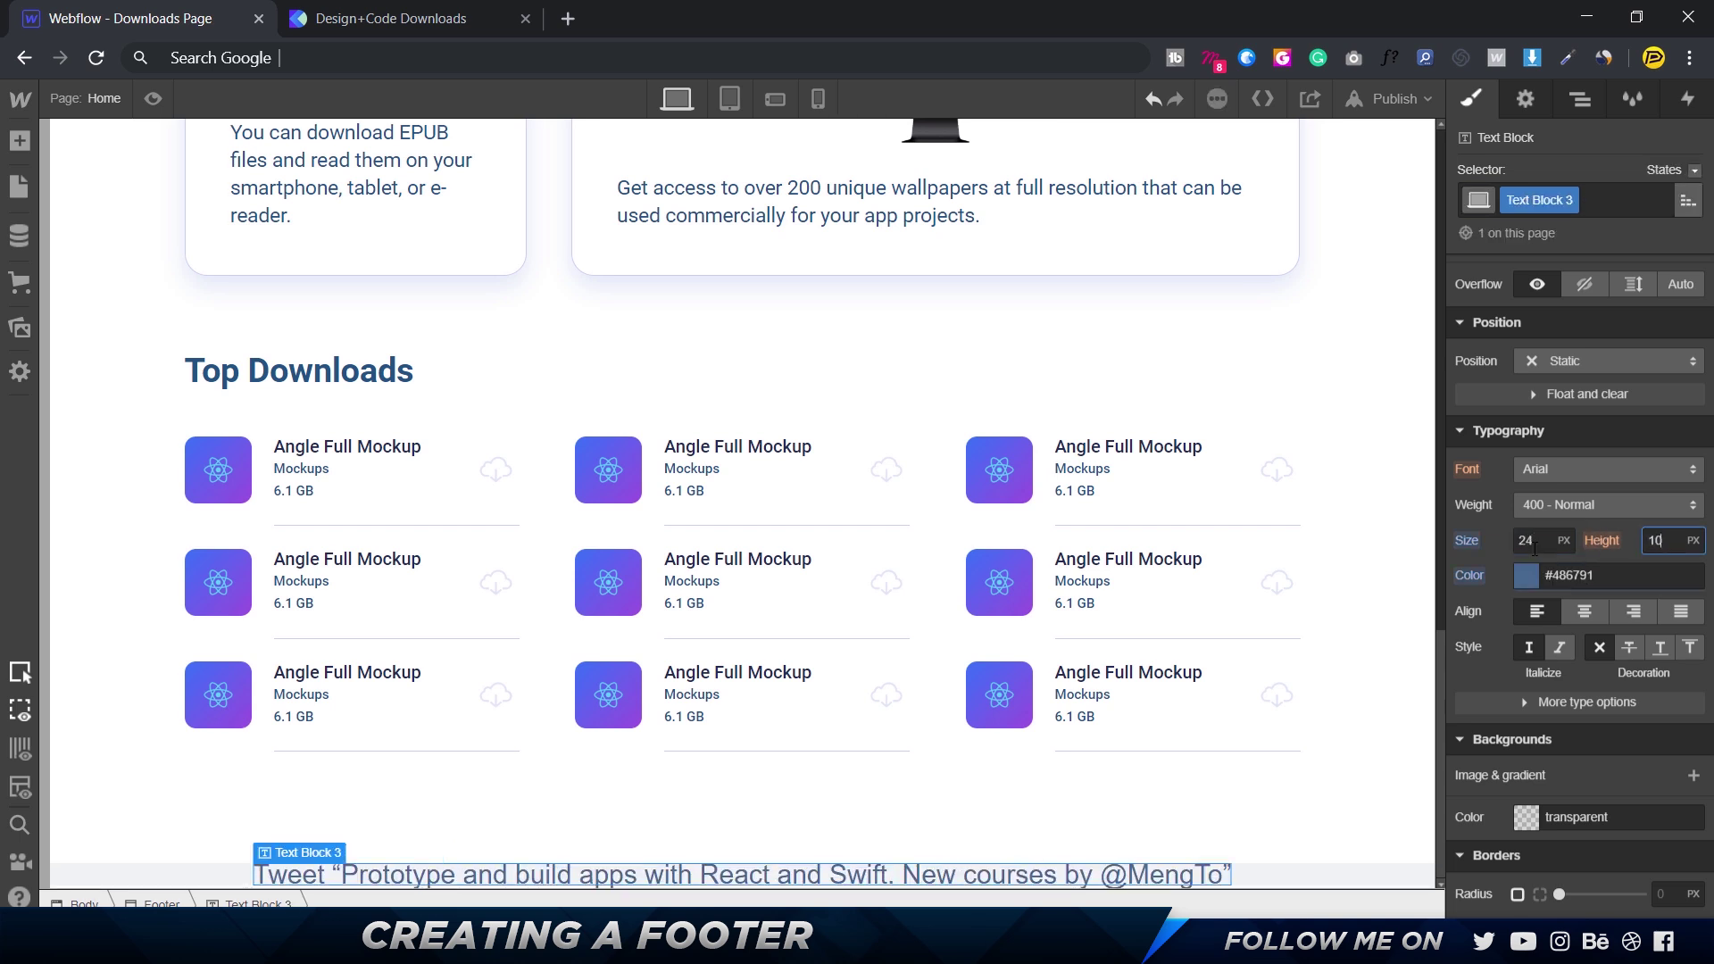
{"action": "key", "text": "Return"}
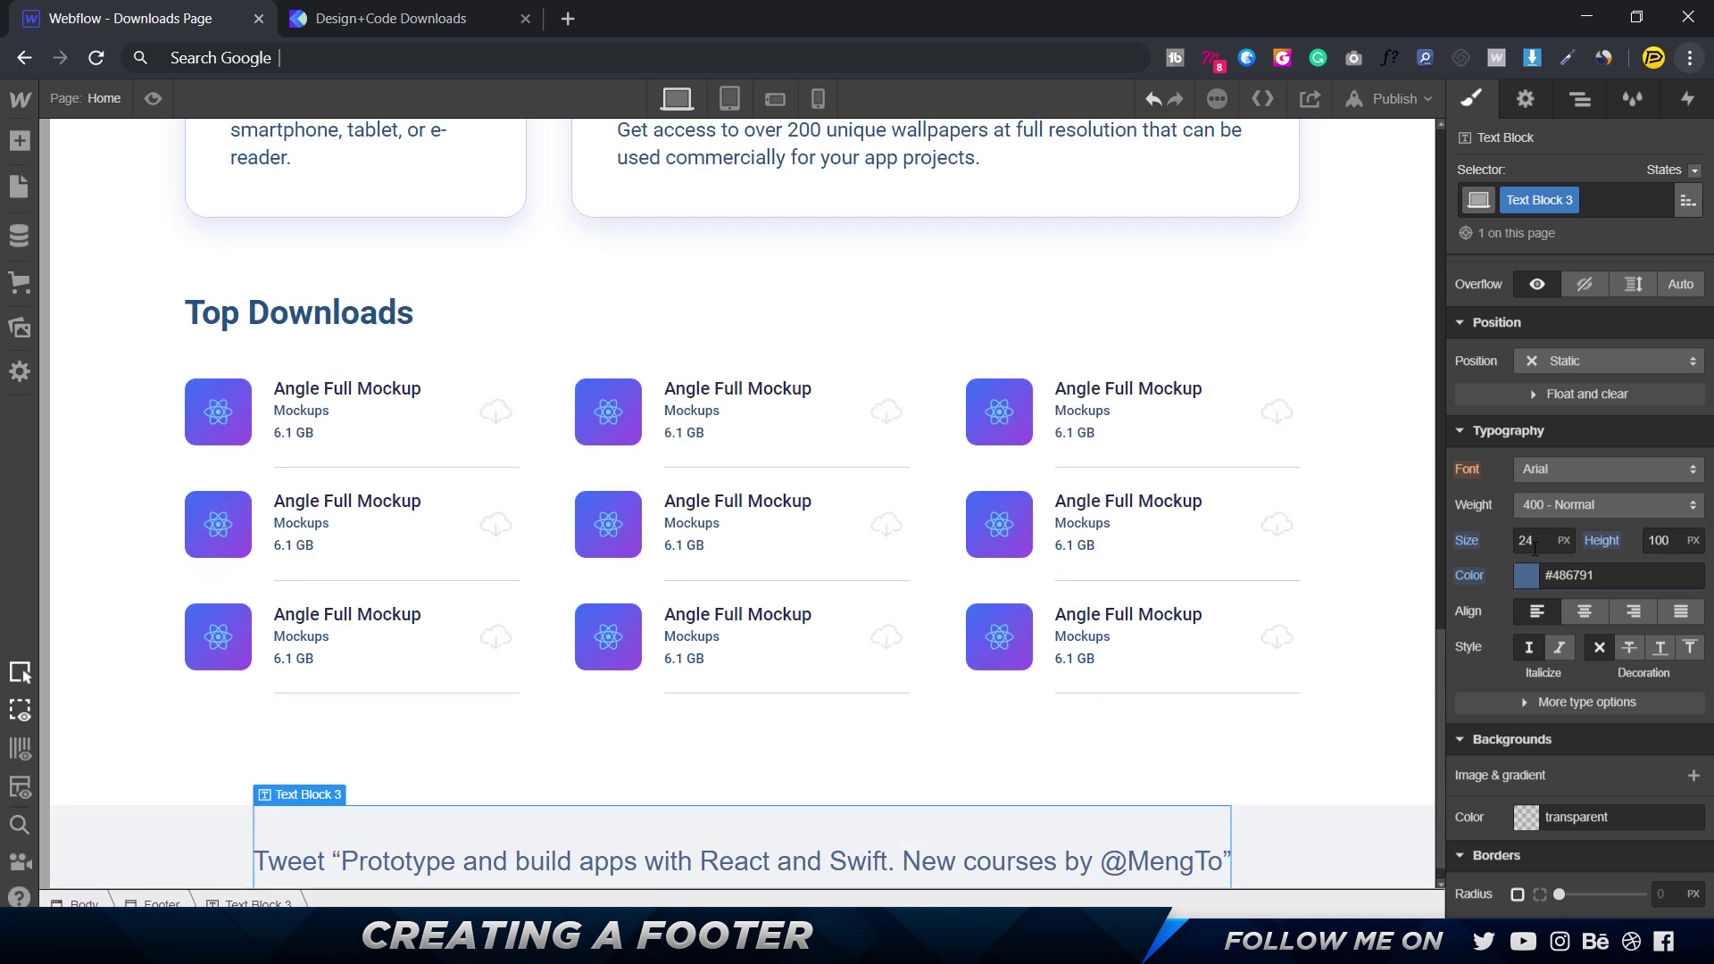
{"action": "left_click", "coordinate": [1661, 542]}
{"action": "double_click", "coordinate": [1661, 542]}
{"action": "type", "text": "150"}
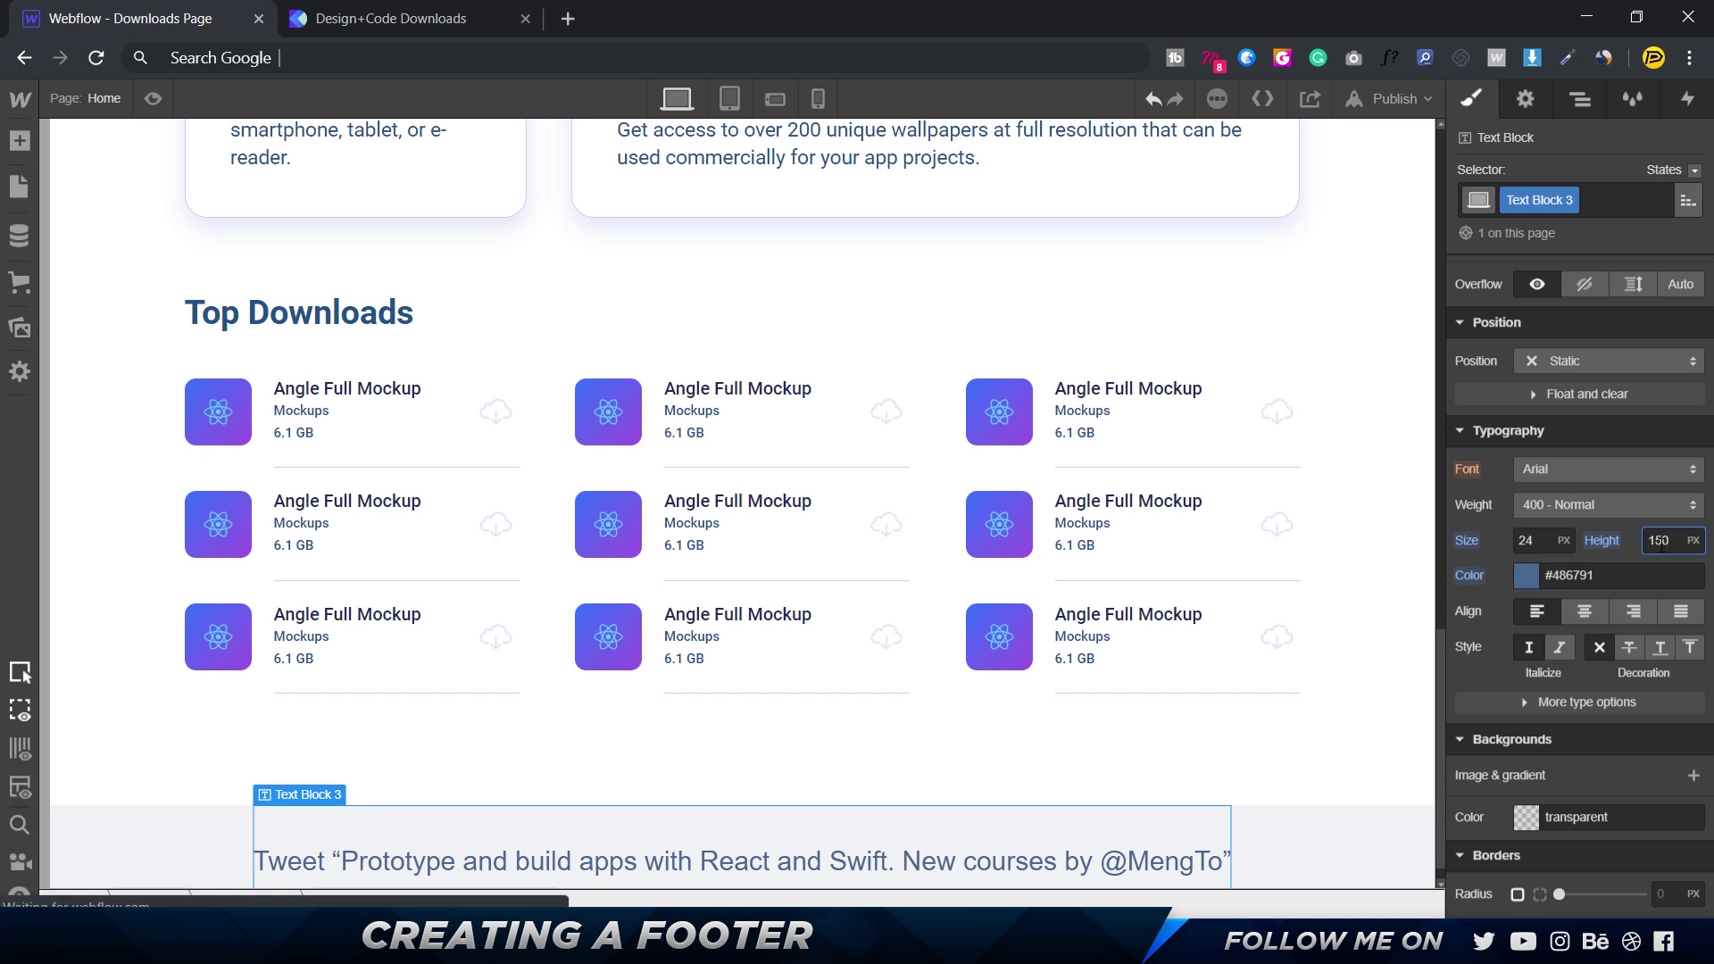
{"action": "type", "text": "%"}
- Set the tweet text block's font to Roboto with 700 - Bold weight and compare it with the Figma footer
{"action": "left_click", "coordinate": [1557, 475]}
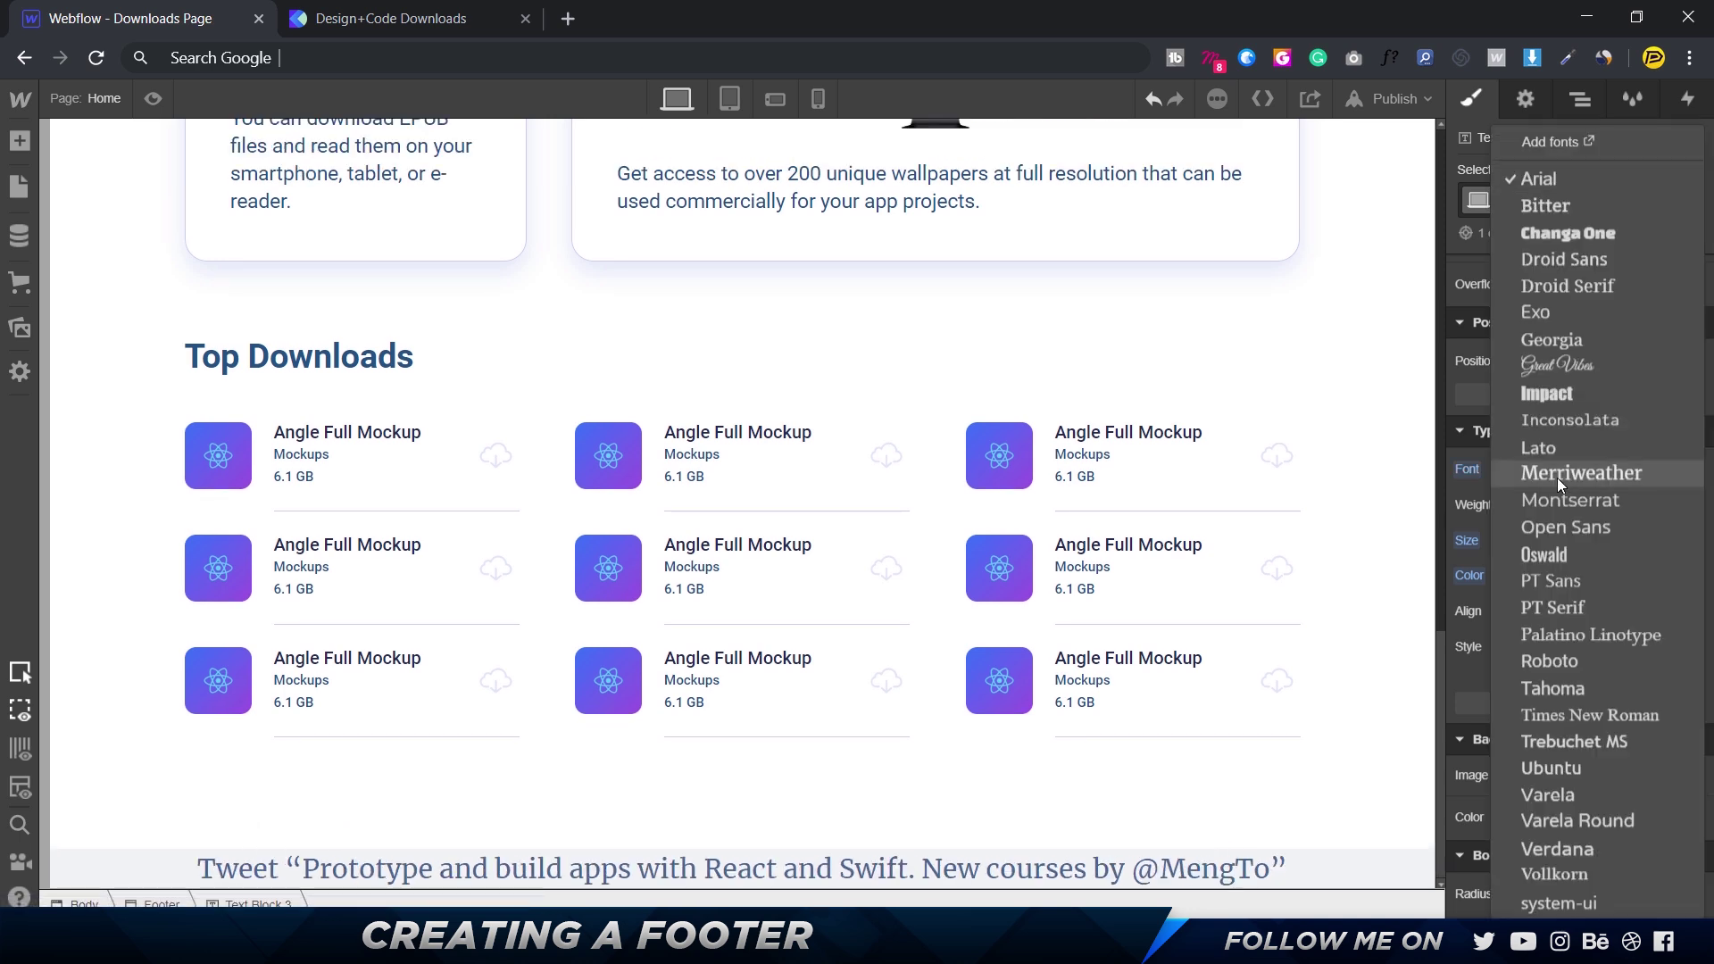
{"action": "left_click", "coordinate": [1576, 658]}
{"action": "left_click", "coordinate": [1570, 503]}
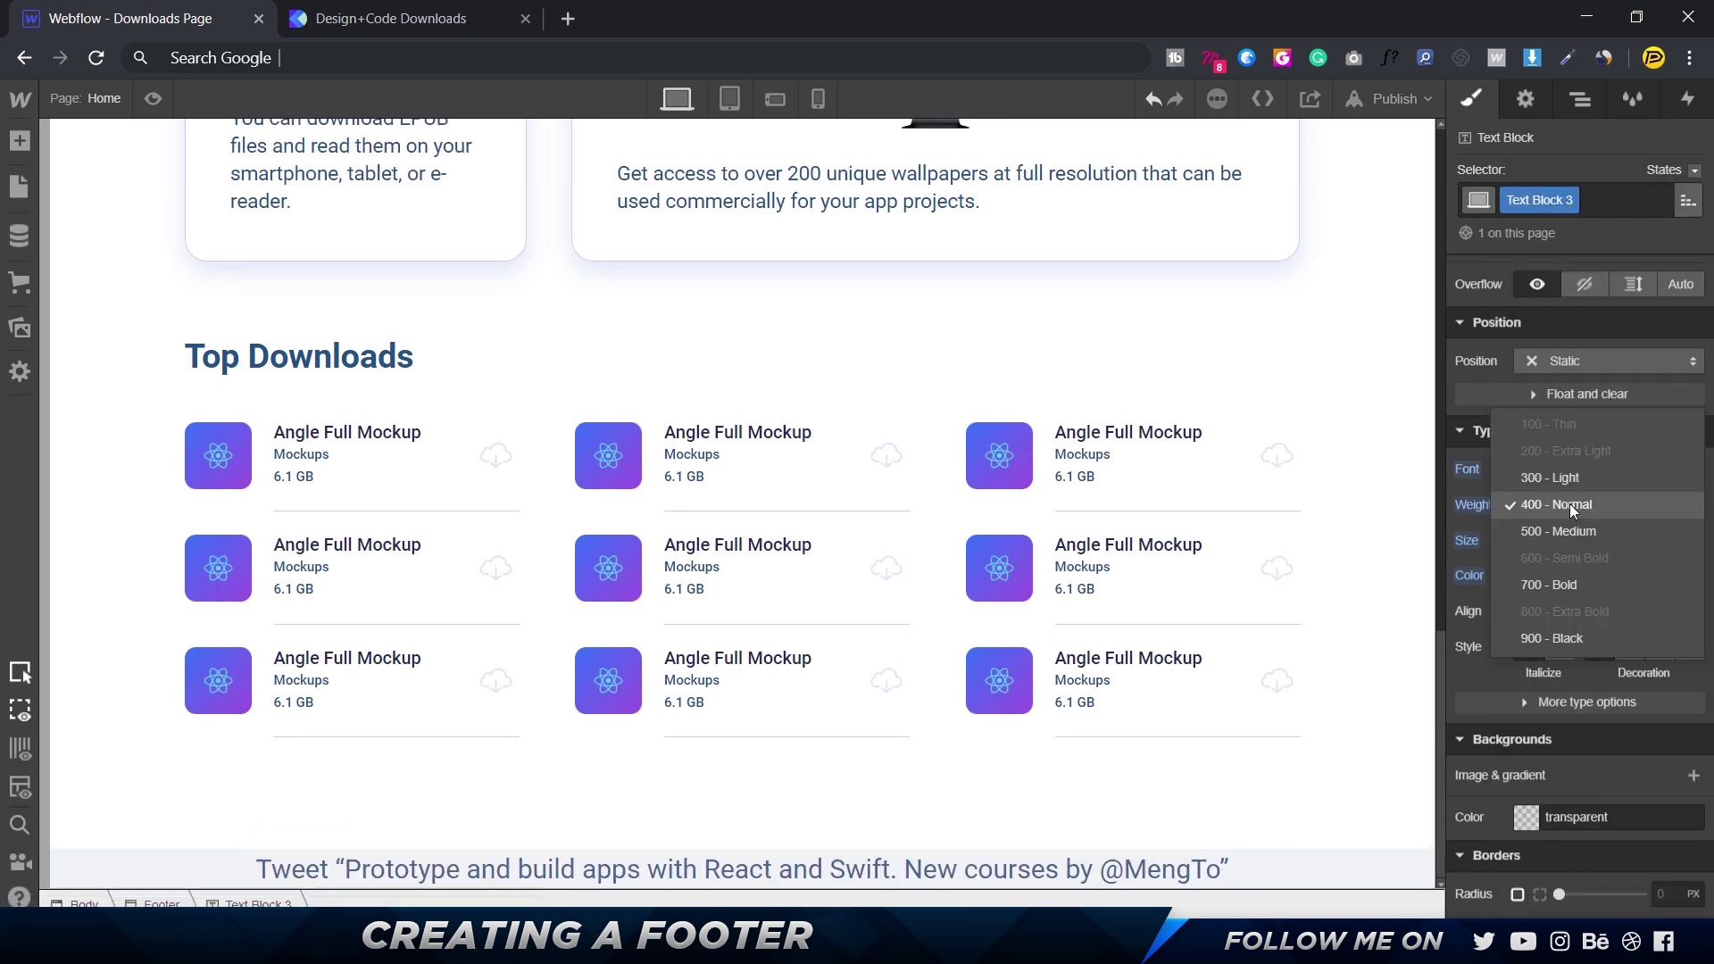
{"action": "left_click", "coordinate": [1568, 587]}
{"action": "key", "text": "alt+Tab"}
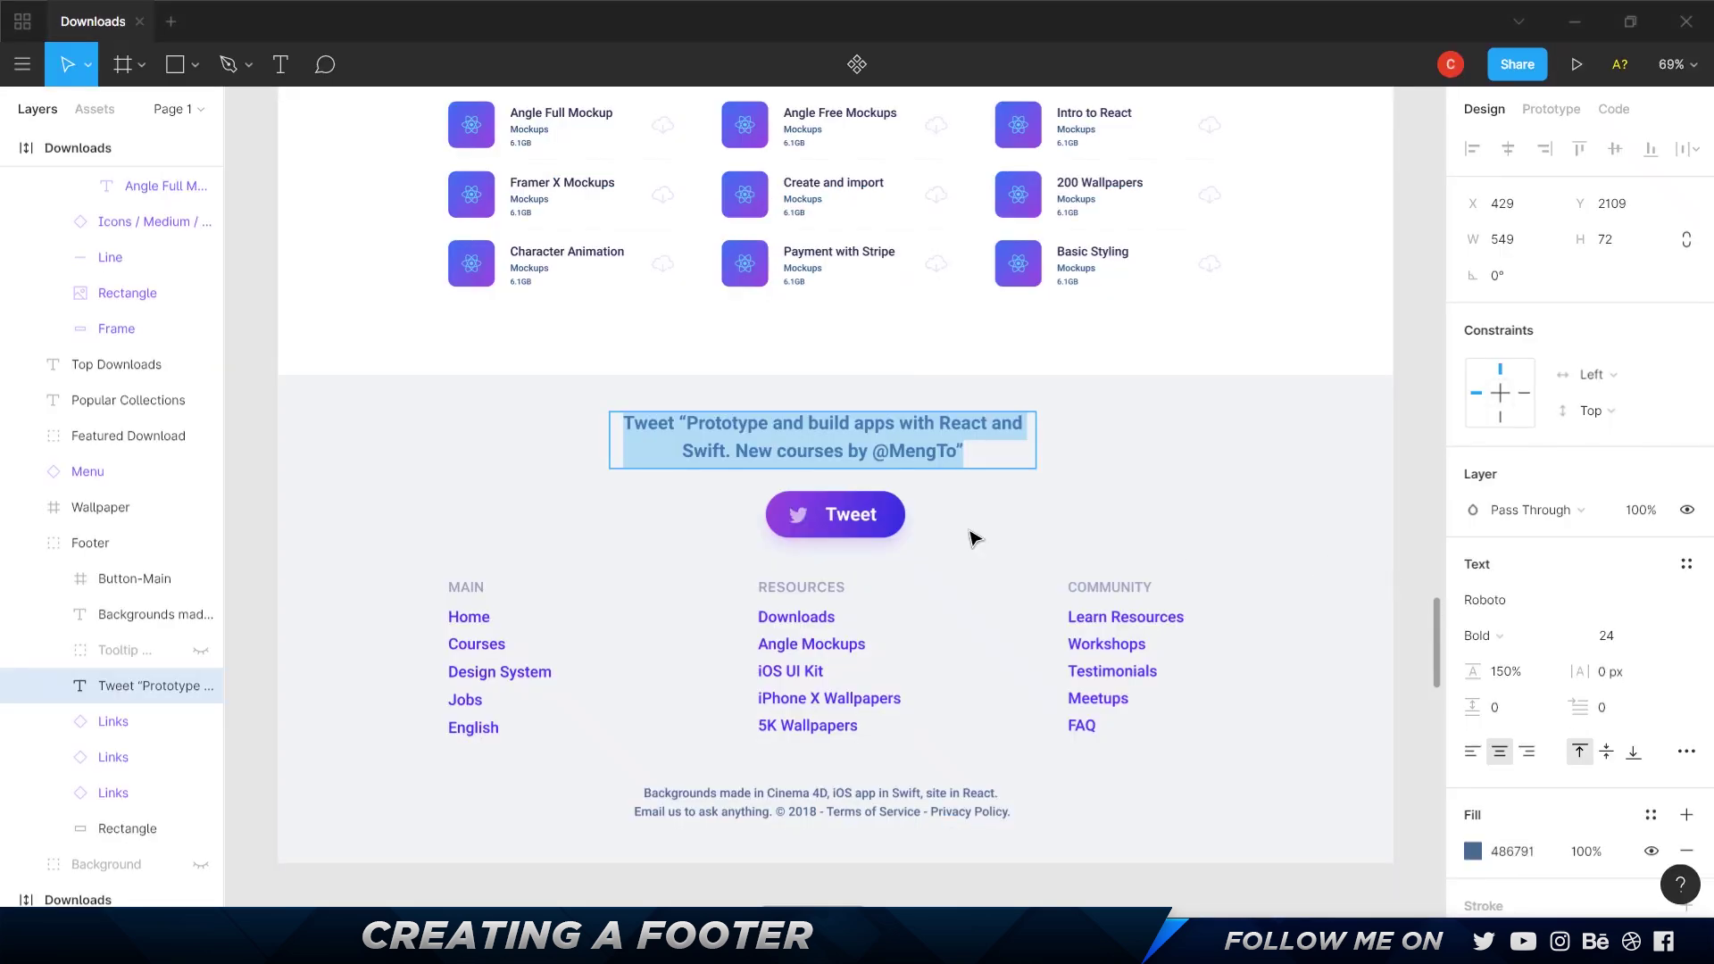
{"action": "key", "text": "alt+Tab"}
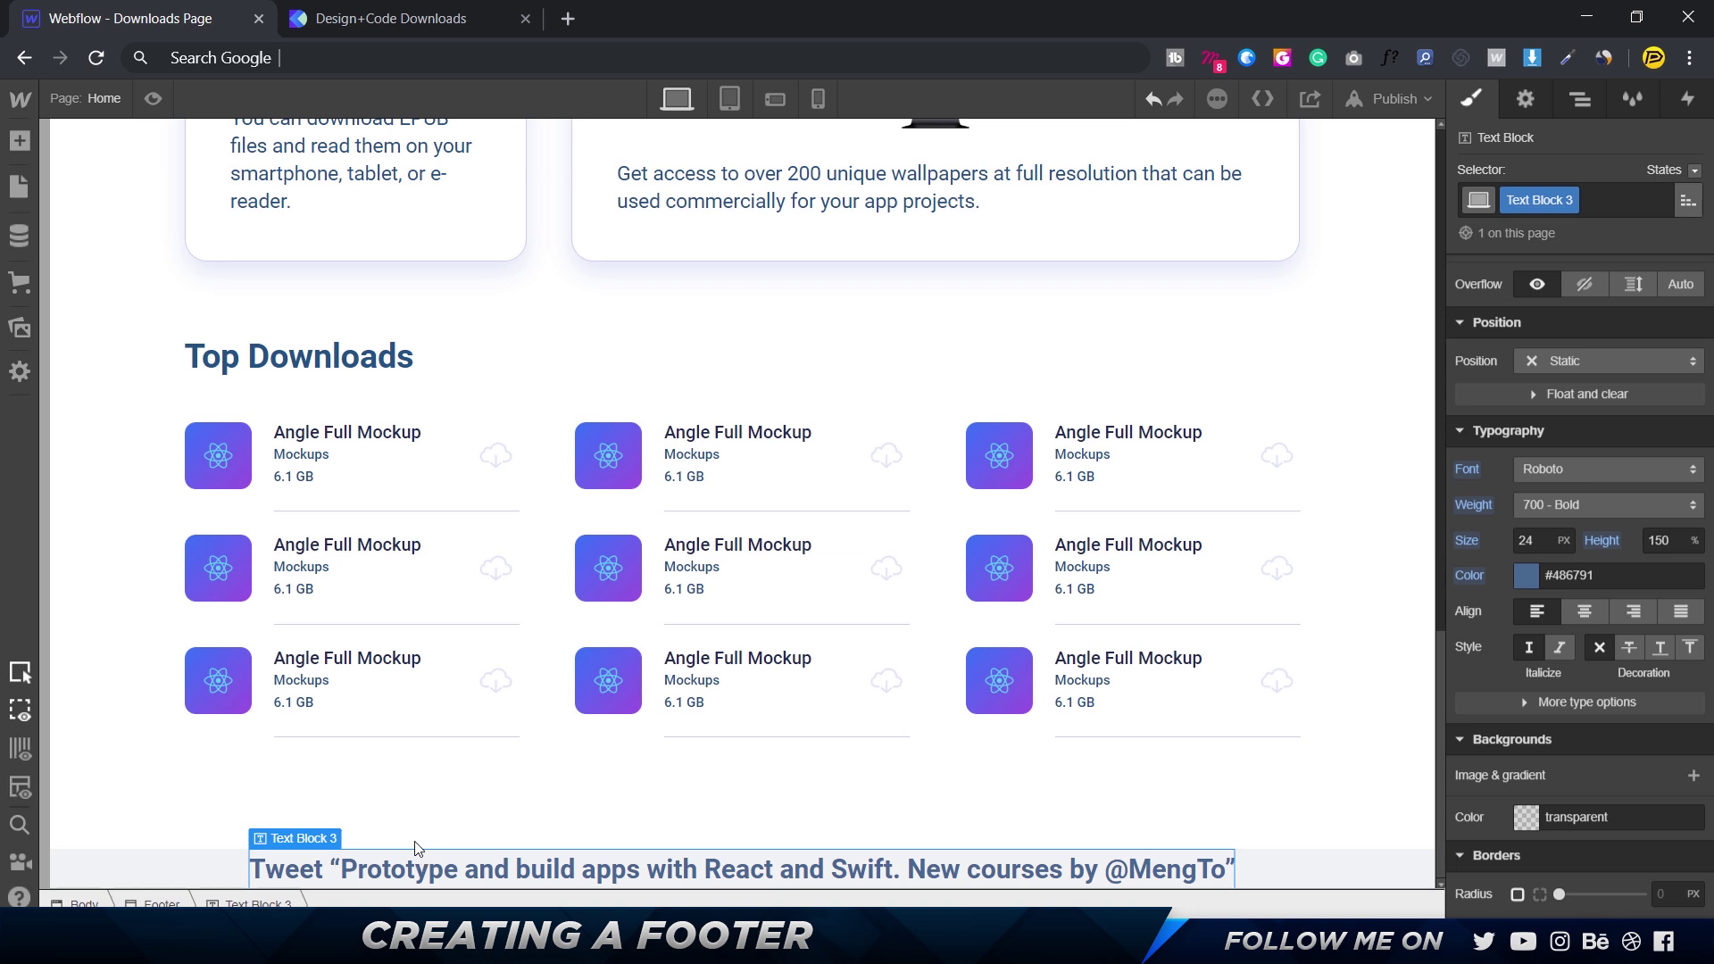
- Try a width of 50% on the tweet text block and preview the page
{"action": "scroll", "coordinate": [1544, 401], "scroll_direction": "up", "scroll_amount": 3}
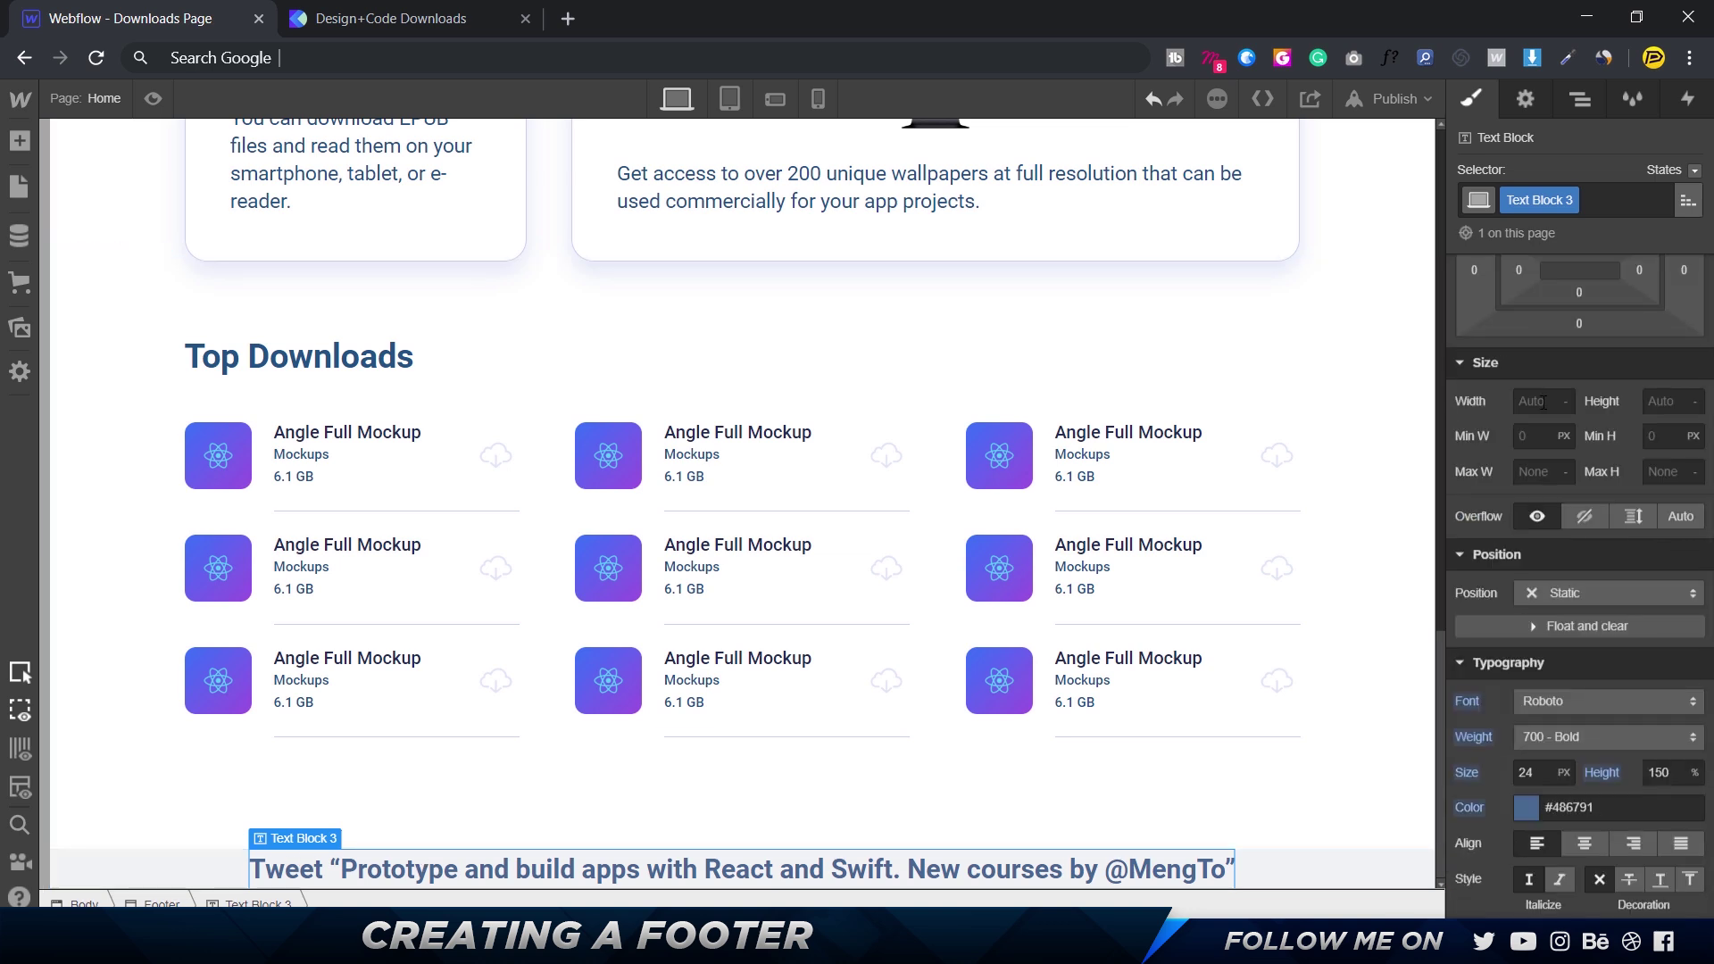
{"action": "left_click", "coordinate": [1541, 401]}
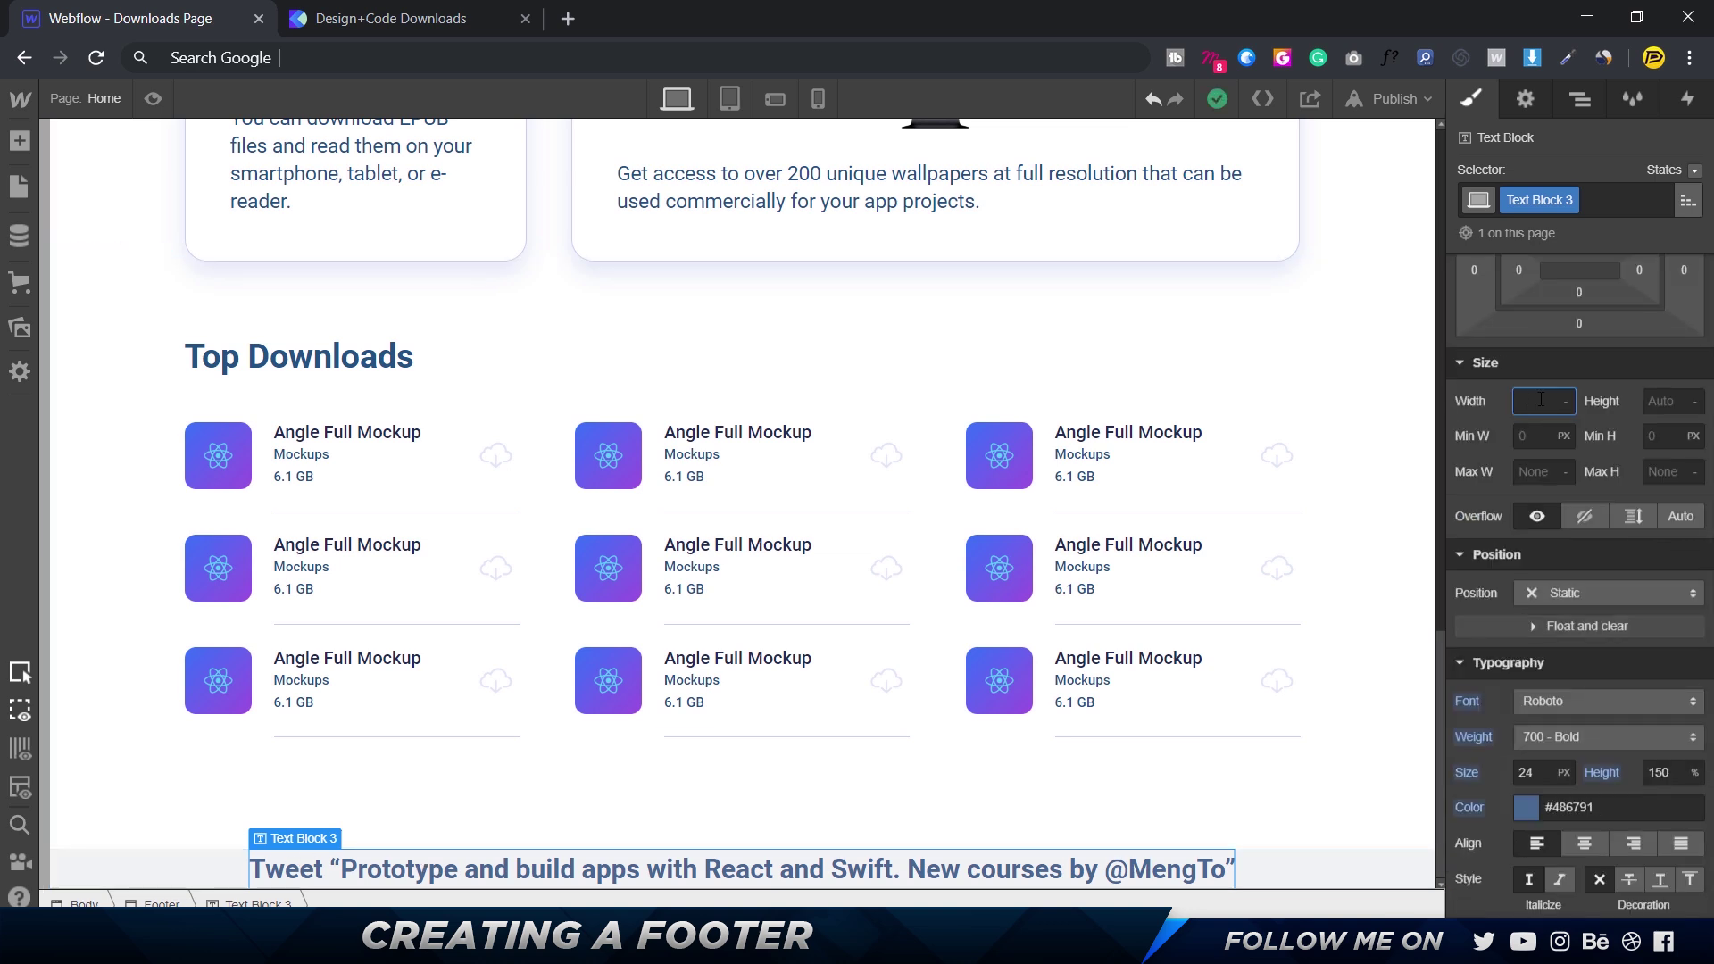
{"action": "type", "text": "50%"}
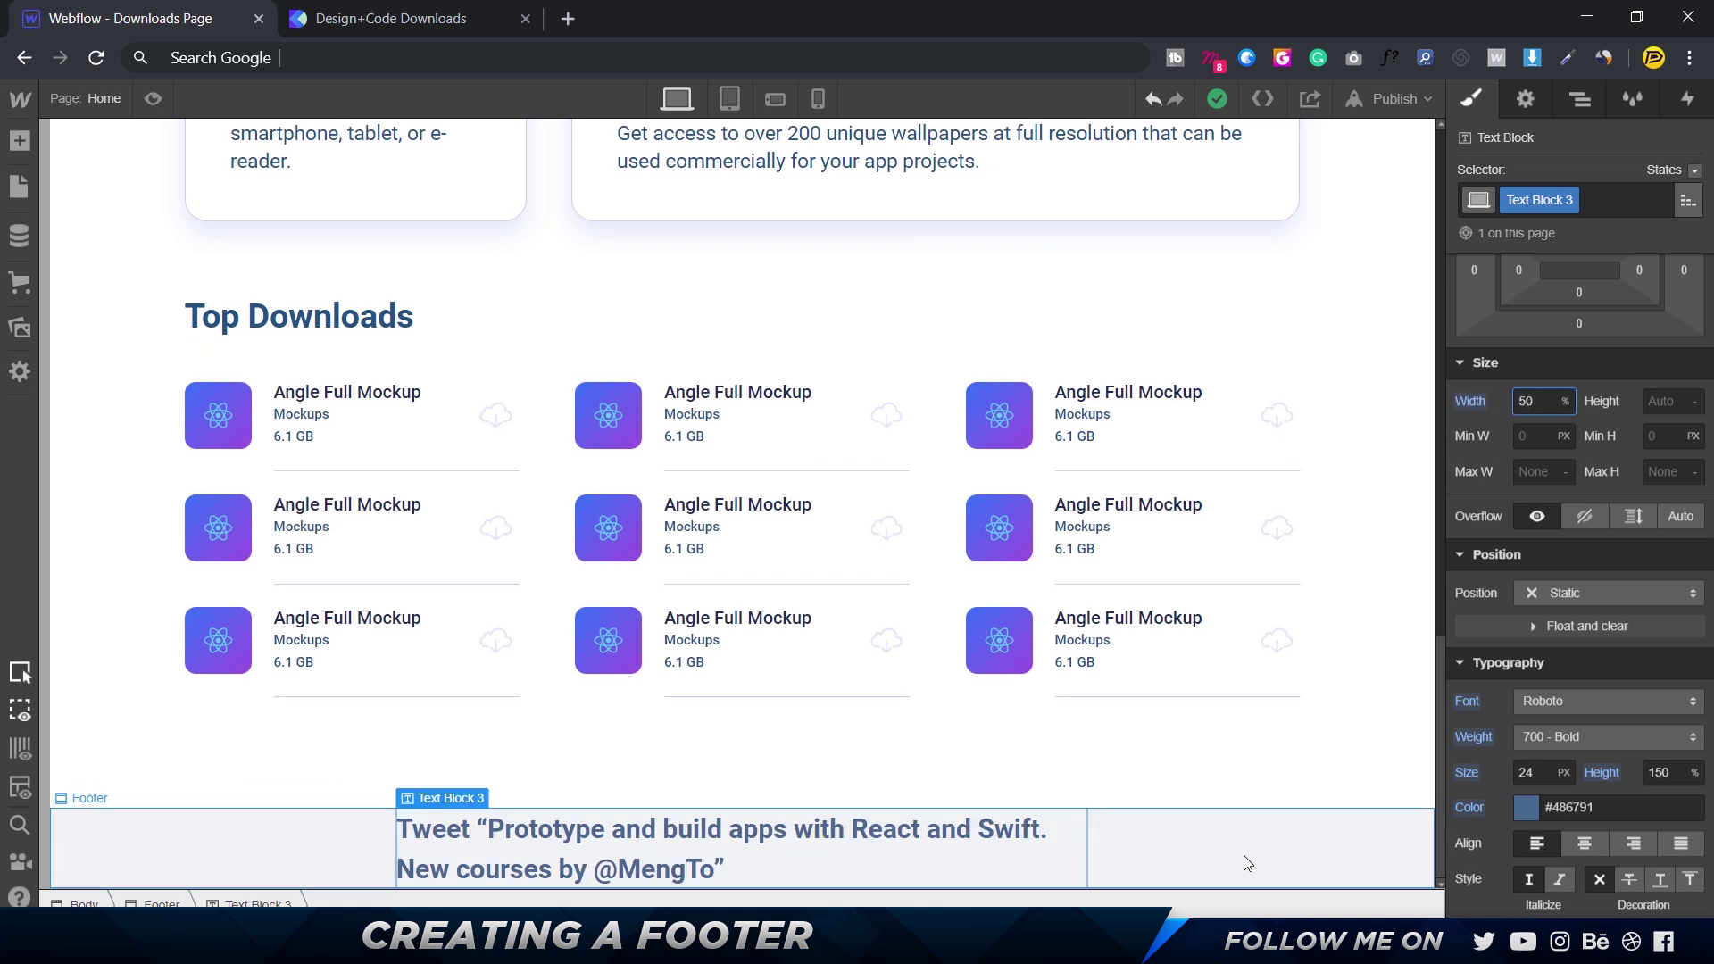
{"action": "left_click", "coordinate": [225, 838]}
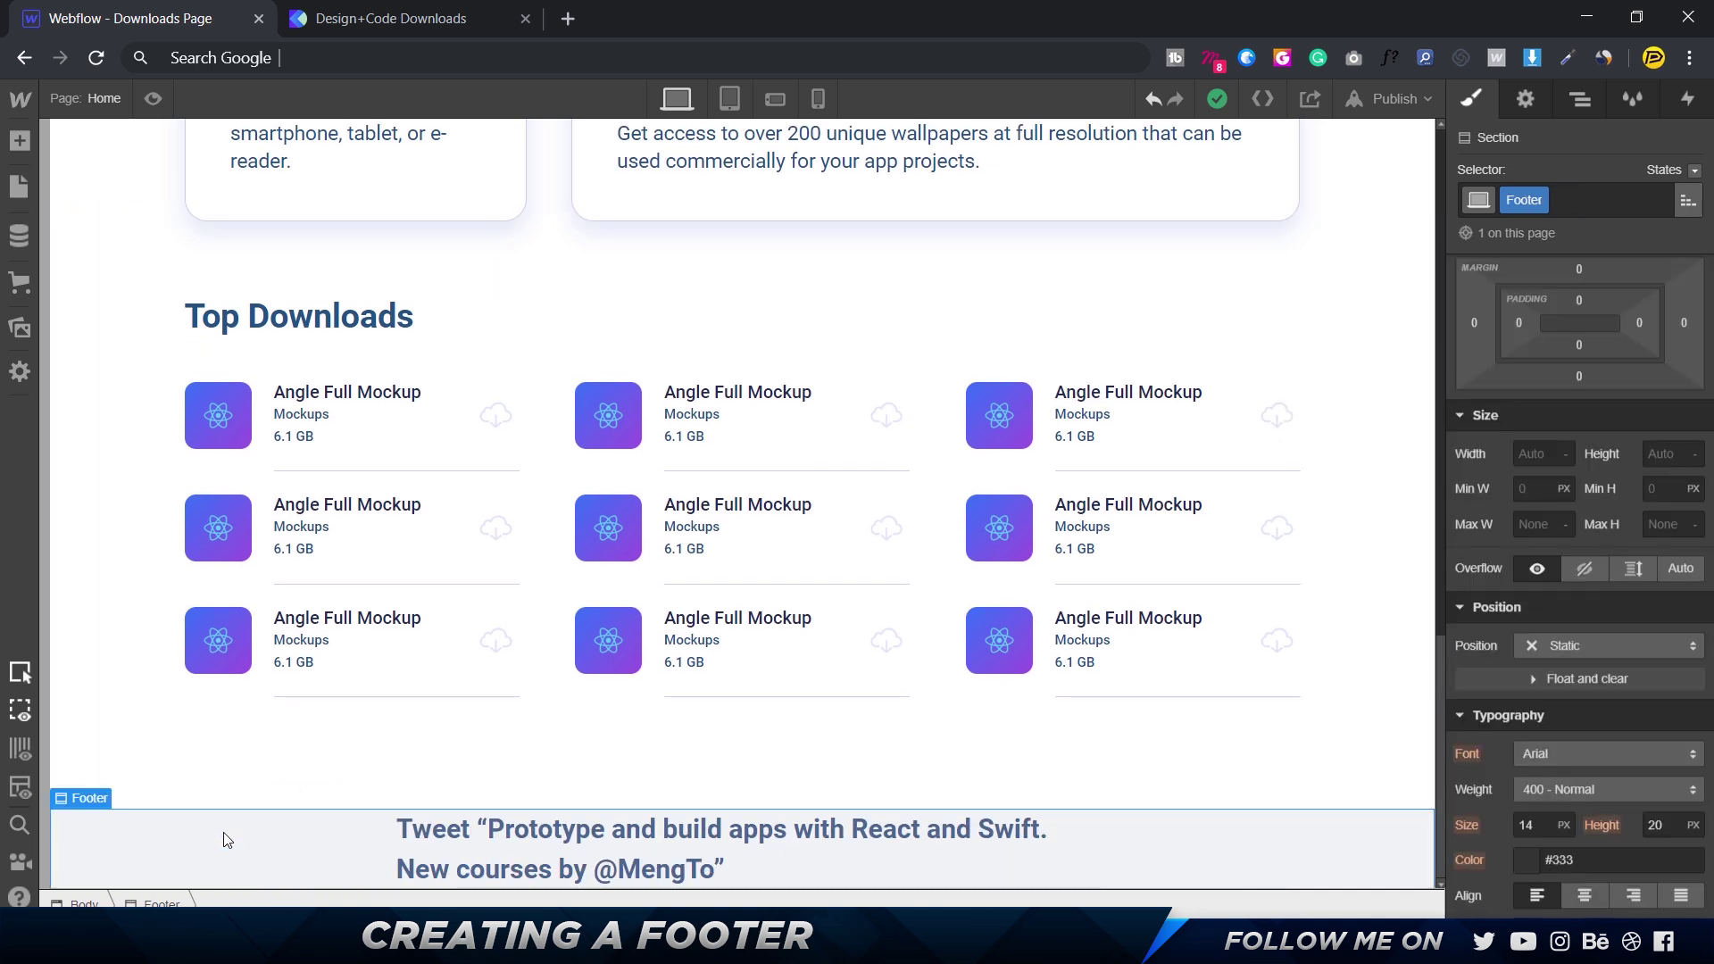
{"action": "left_click", "coordinate": [1026, 869]}
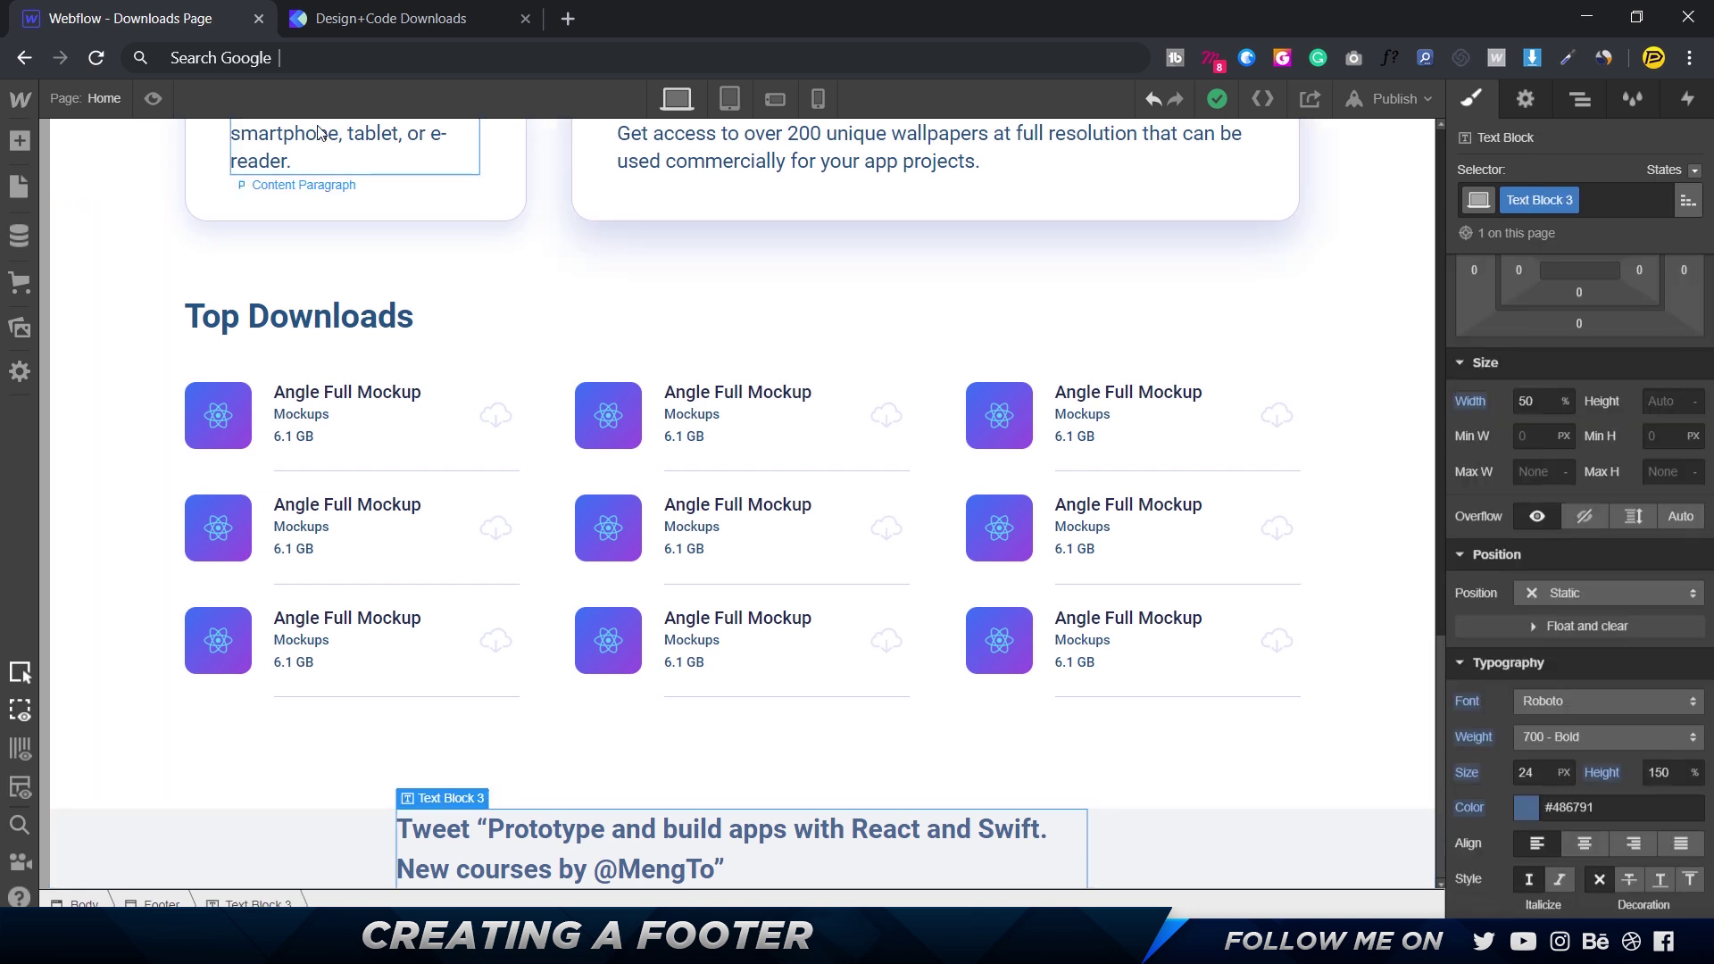
{"action": "left_click", "coordinate": [155, 98]}
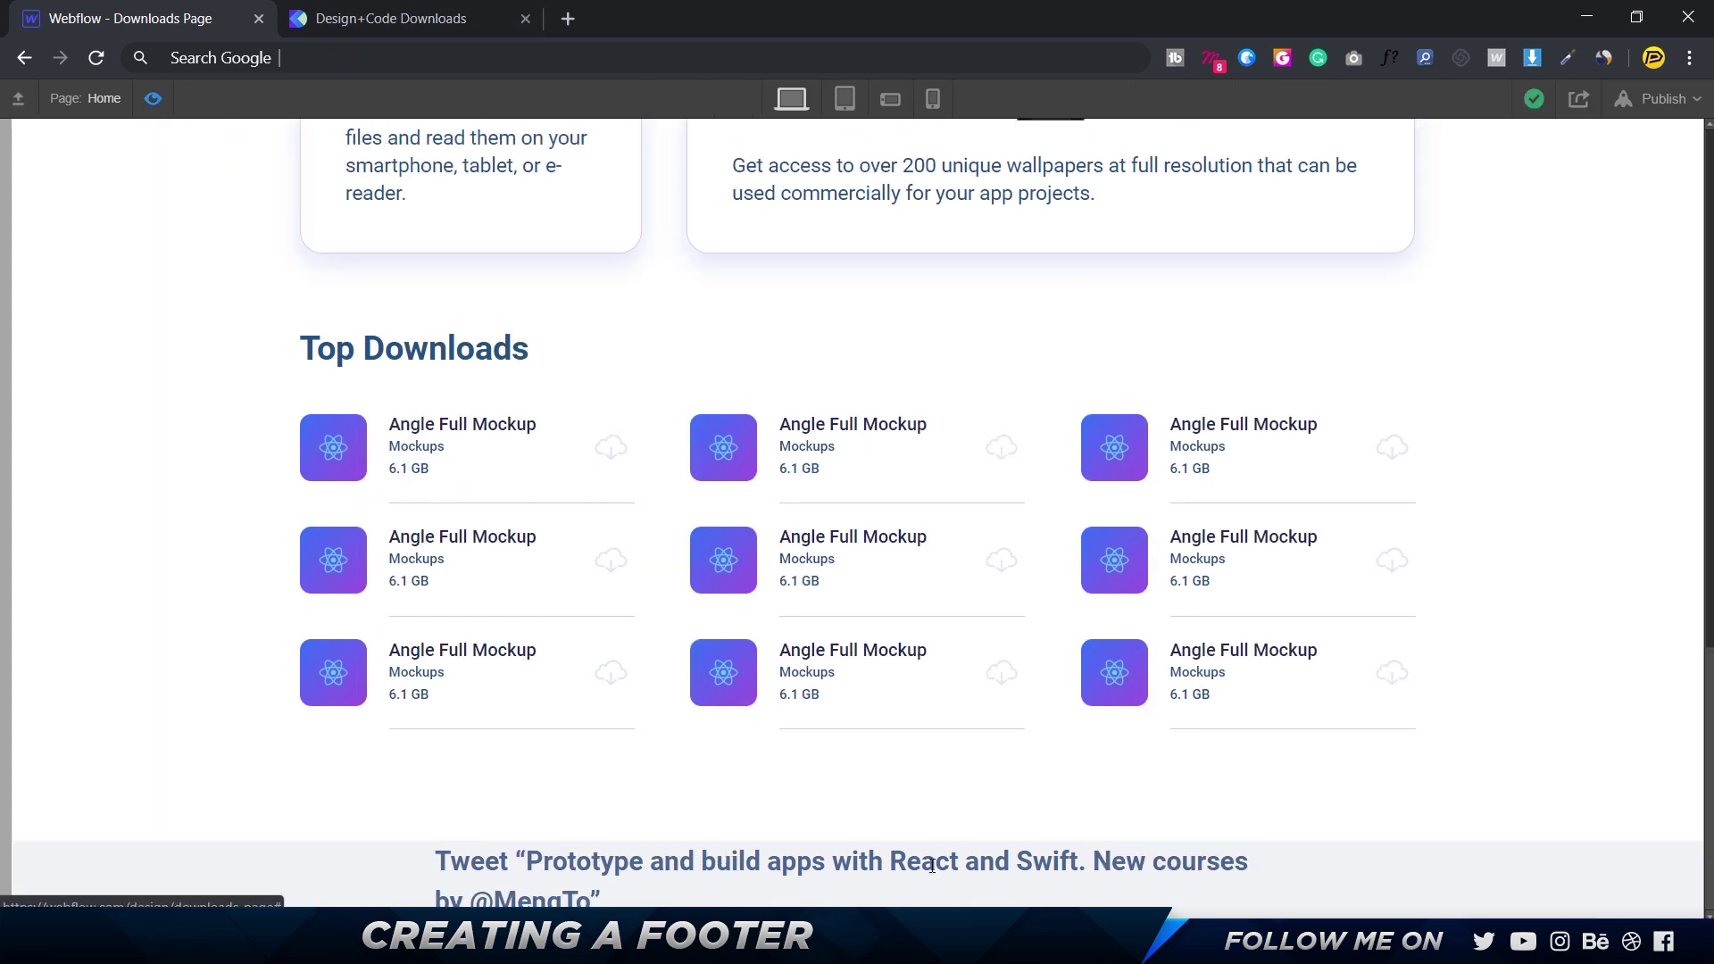
{"action": "left_click", "coordinate": [152, 98]}
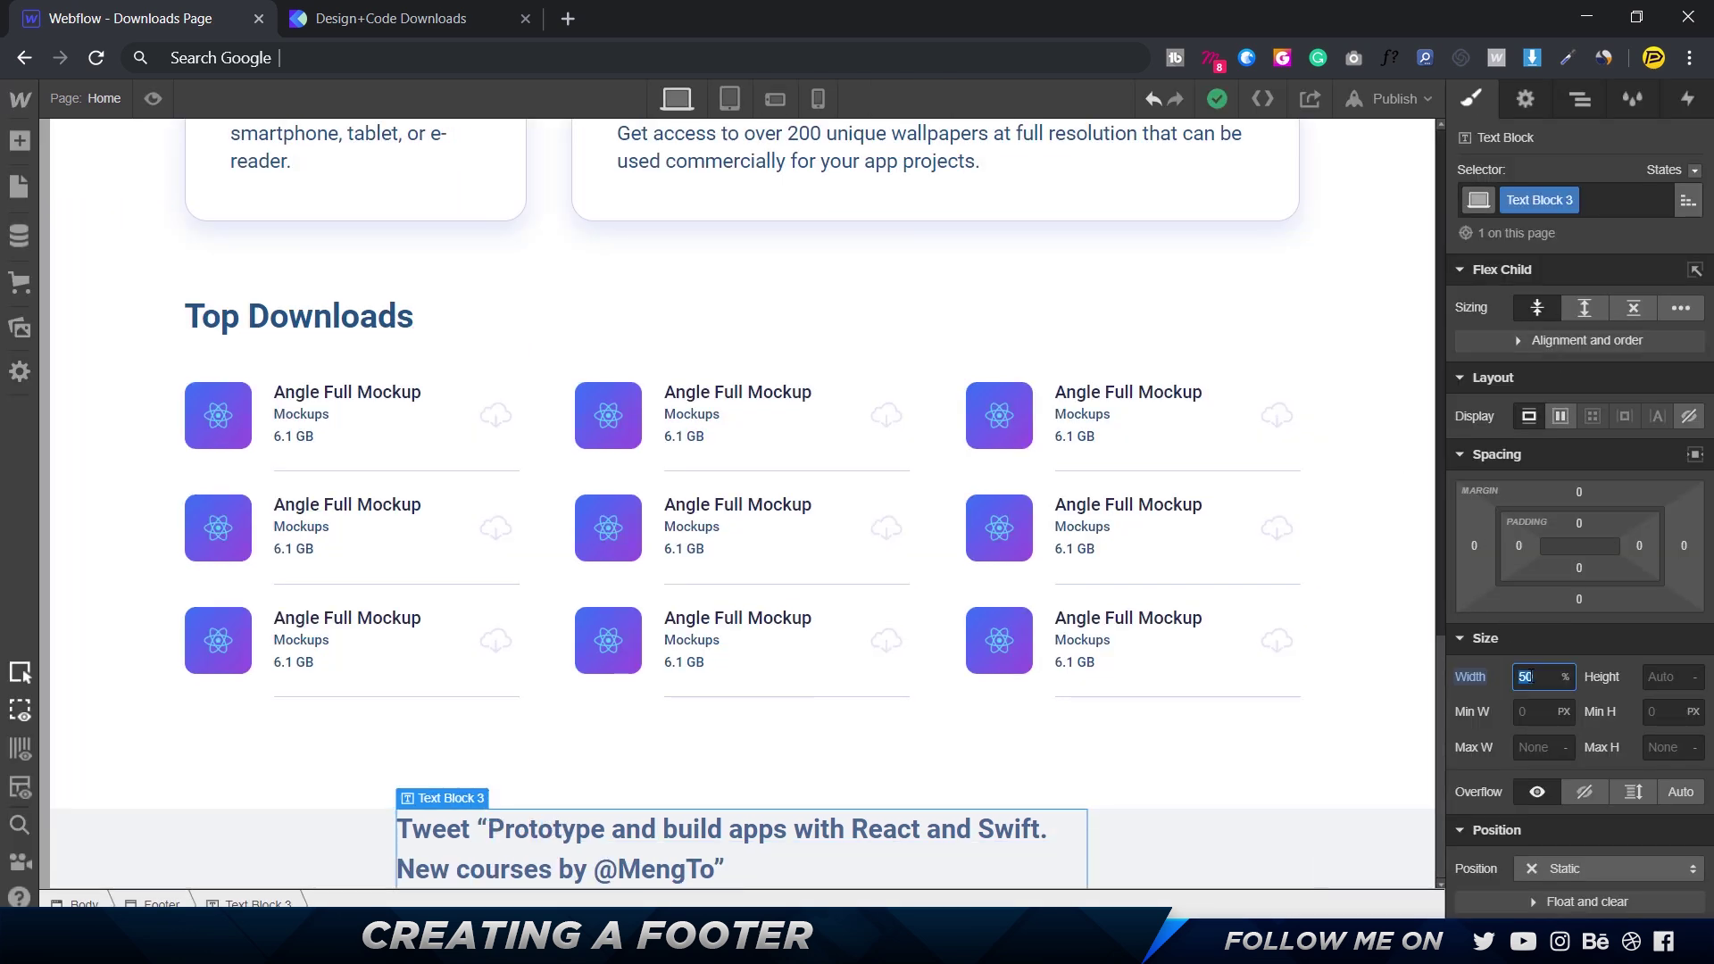
- Try a width of 30% on the tweet text block and check it in preview mode
{"action": "key", "text": "Return"}
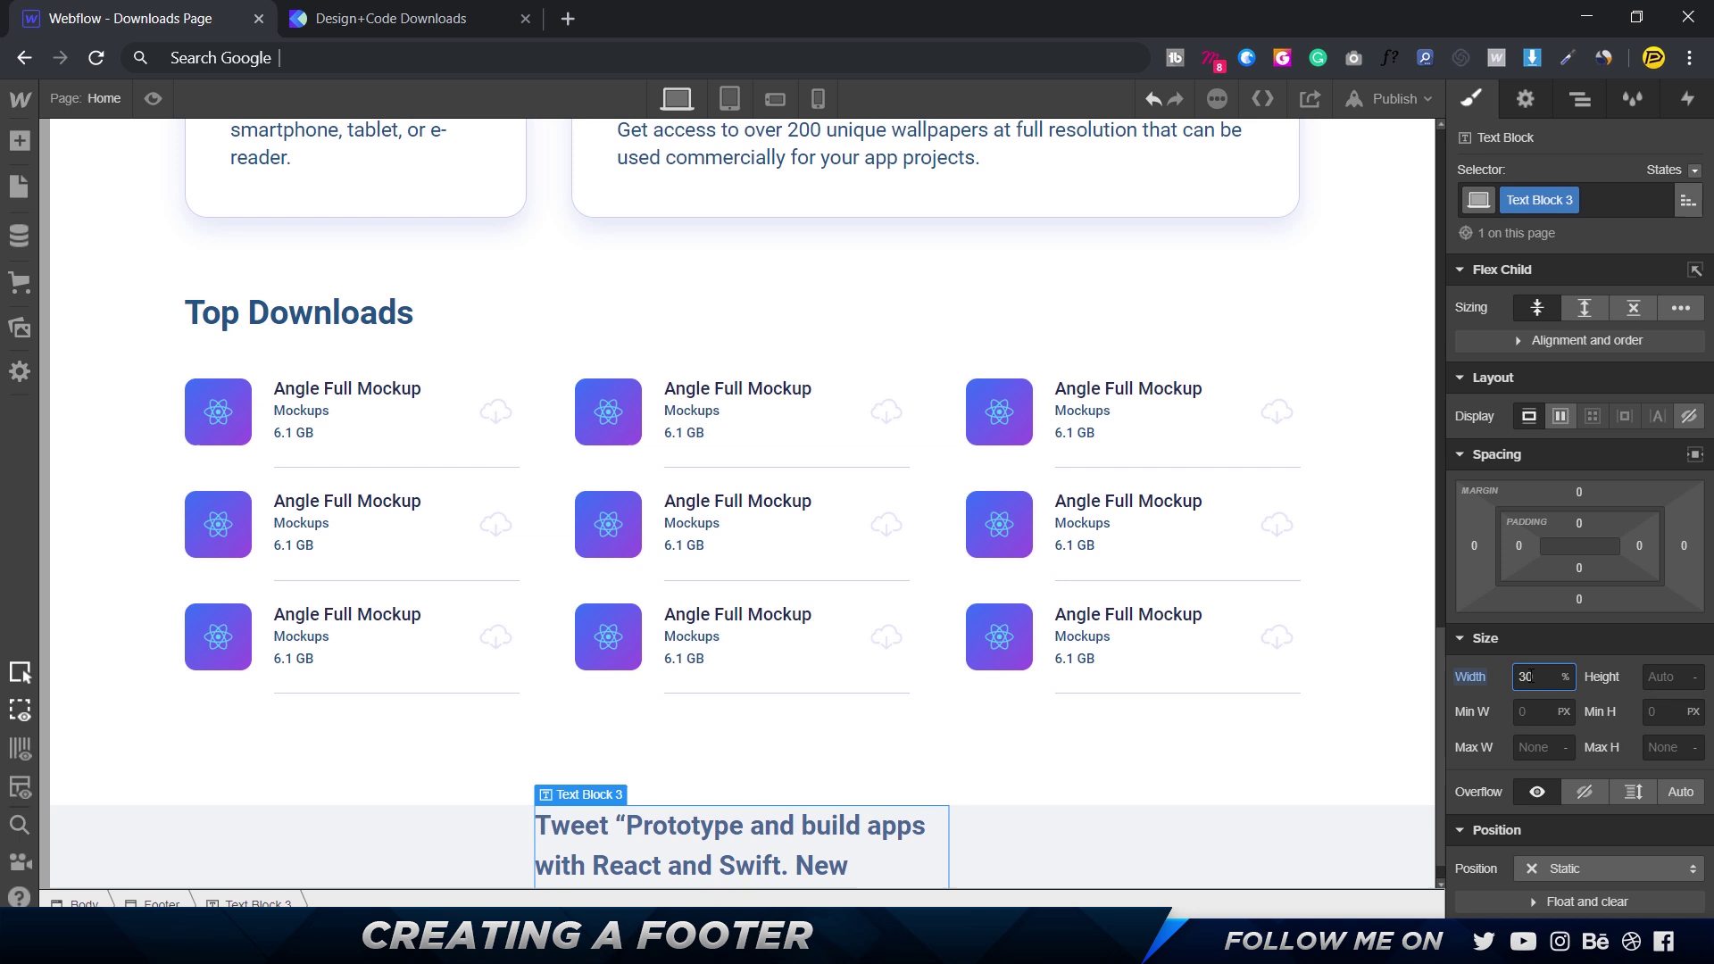
{"action": "scroll", "coordinate": [942, 755], "scroll_direction": "down", "scroll_amount": 1}
{"action": "left_click", "coordinate": [153, 98]}
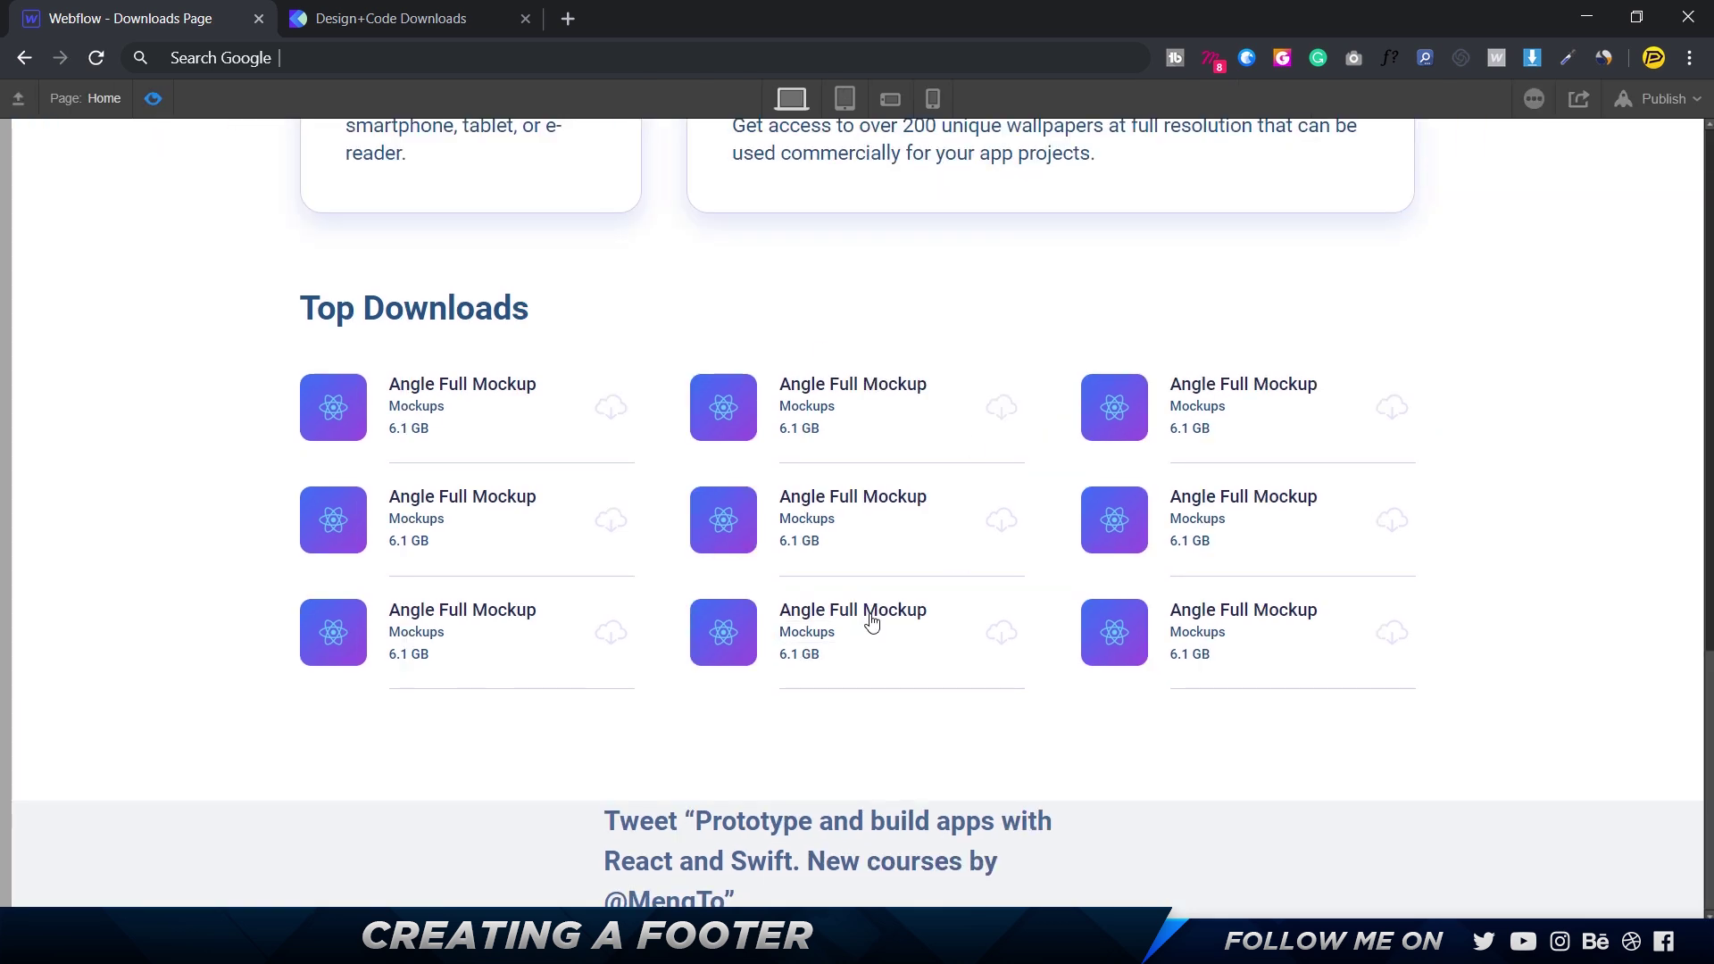
{"action": "left_click", "coordinate": [154, 98]}
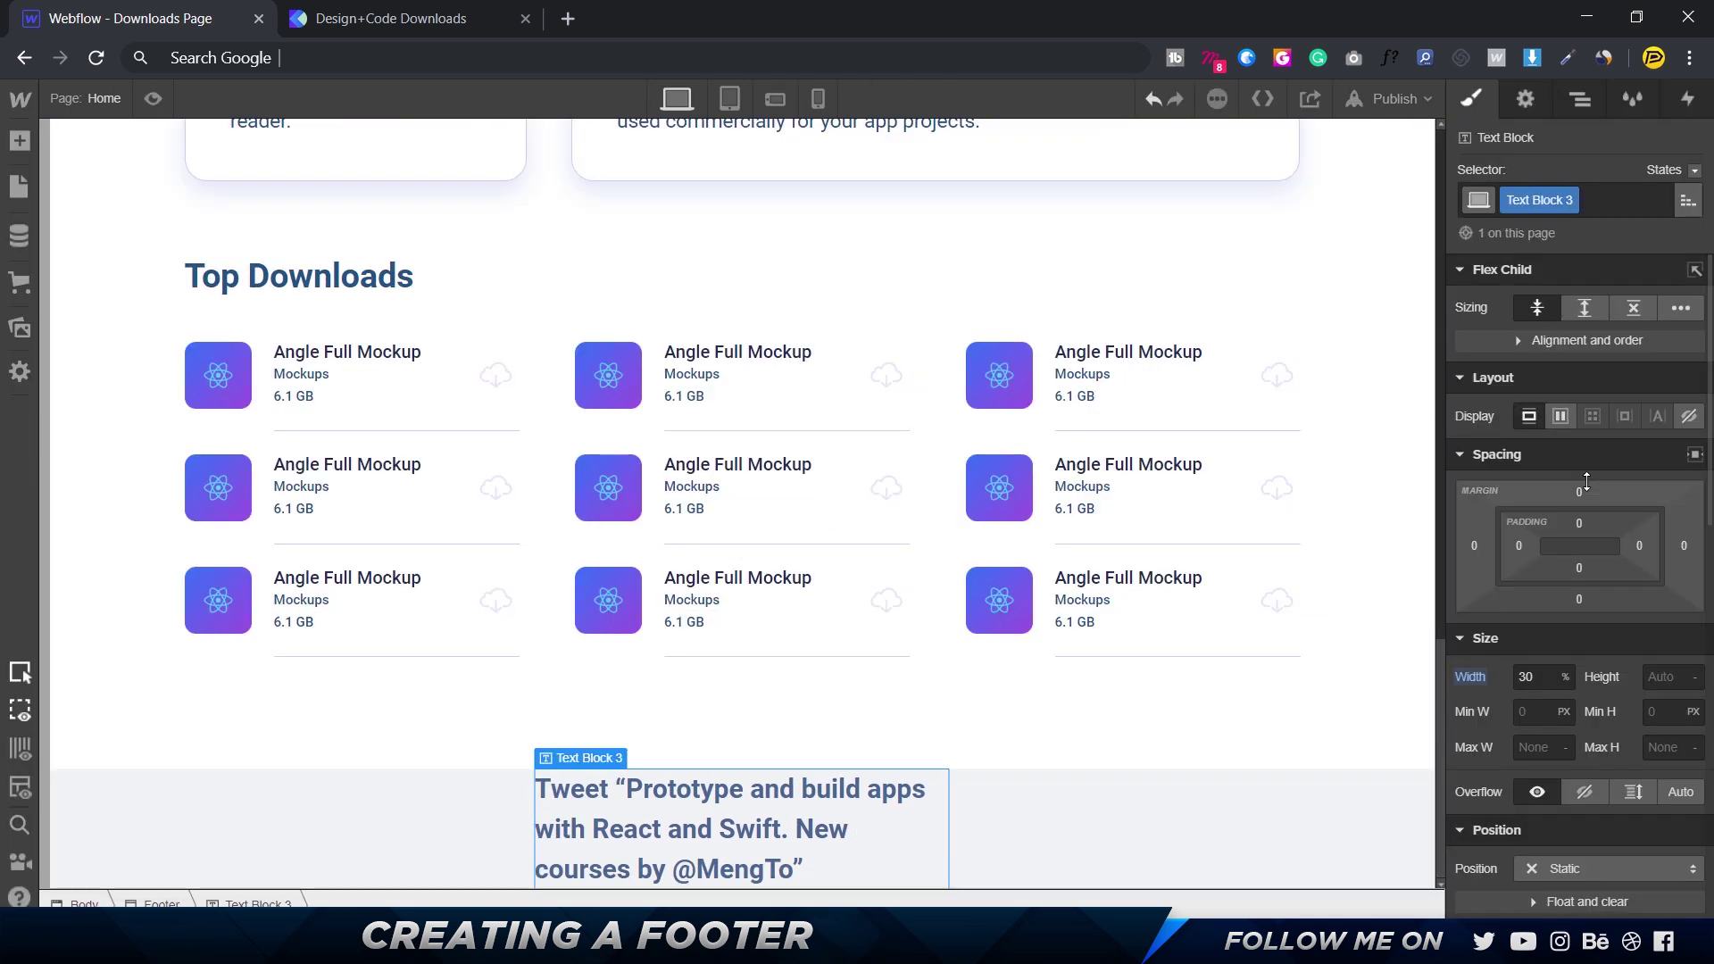
- Set the tweet text block's width to 500 px, center-align its text, and preview the footer
{"action": "left_click", "coordinate": [1538, 676]}
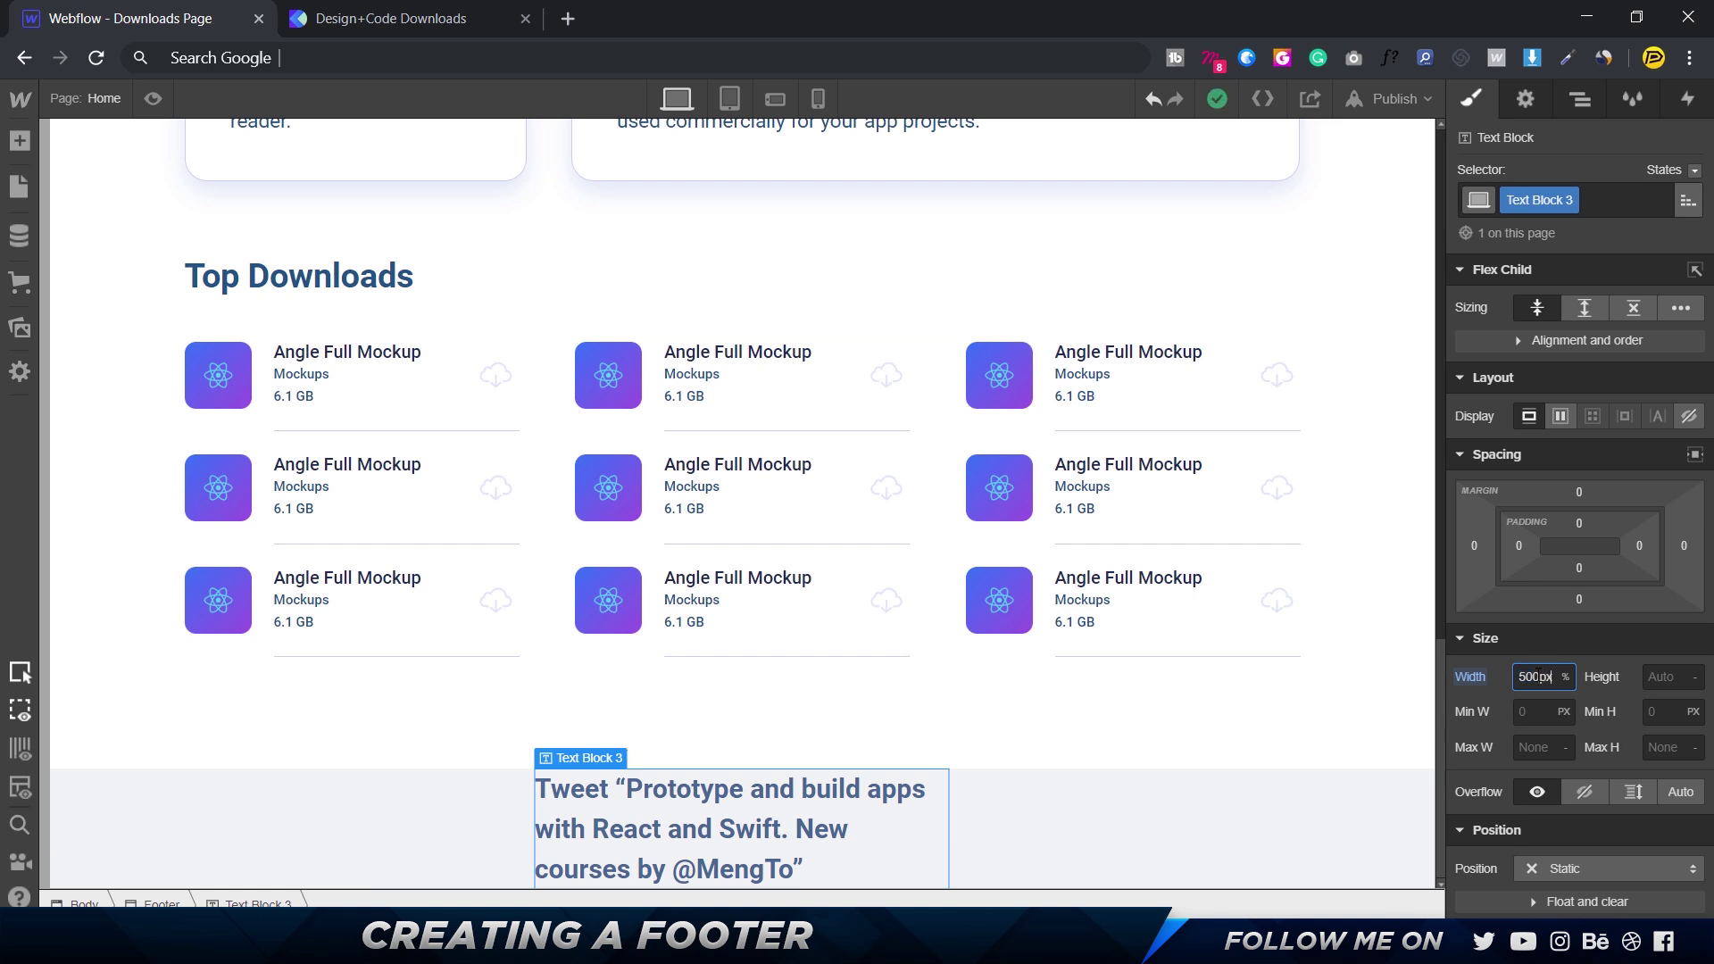
{"action": "type", "text": "500px"}
{"action": "key", "text": "Return"}
{"action": "scroll", "coordinate": [1561, 682], "scroll_direction": "down", "scroll_amount": 5}
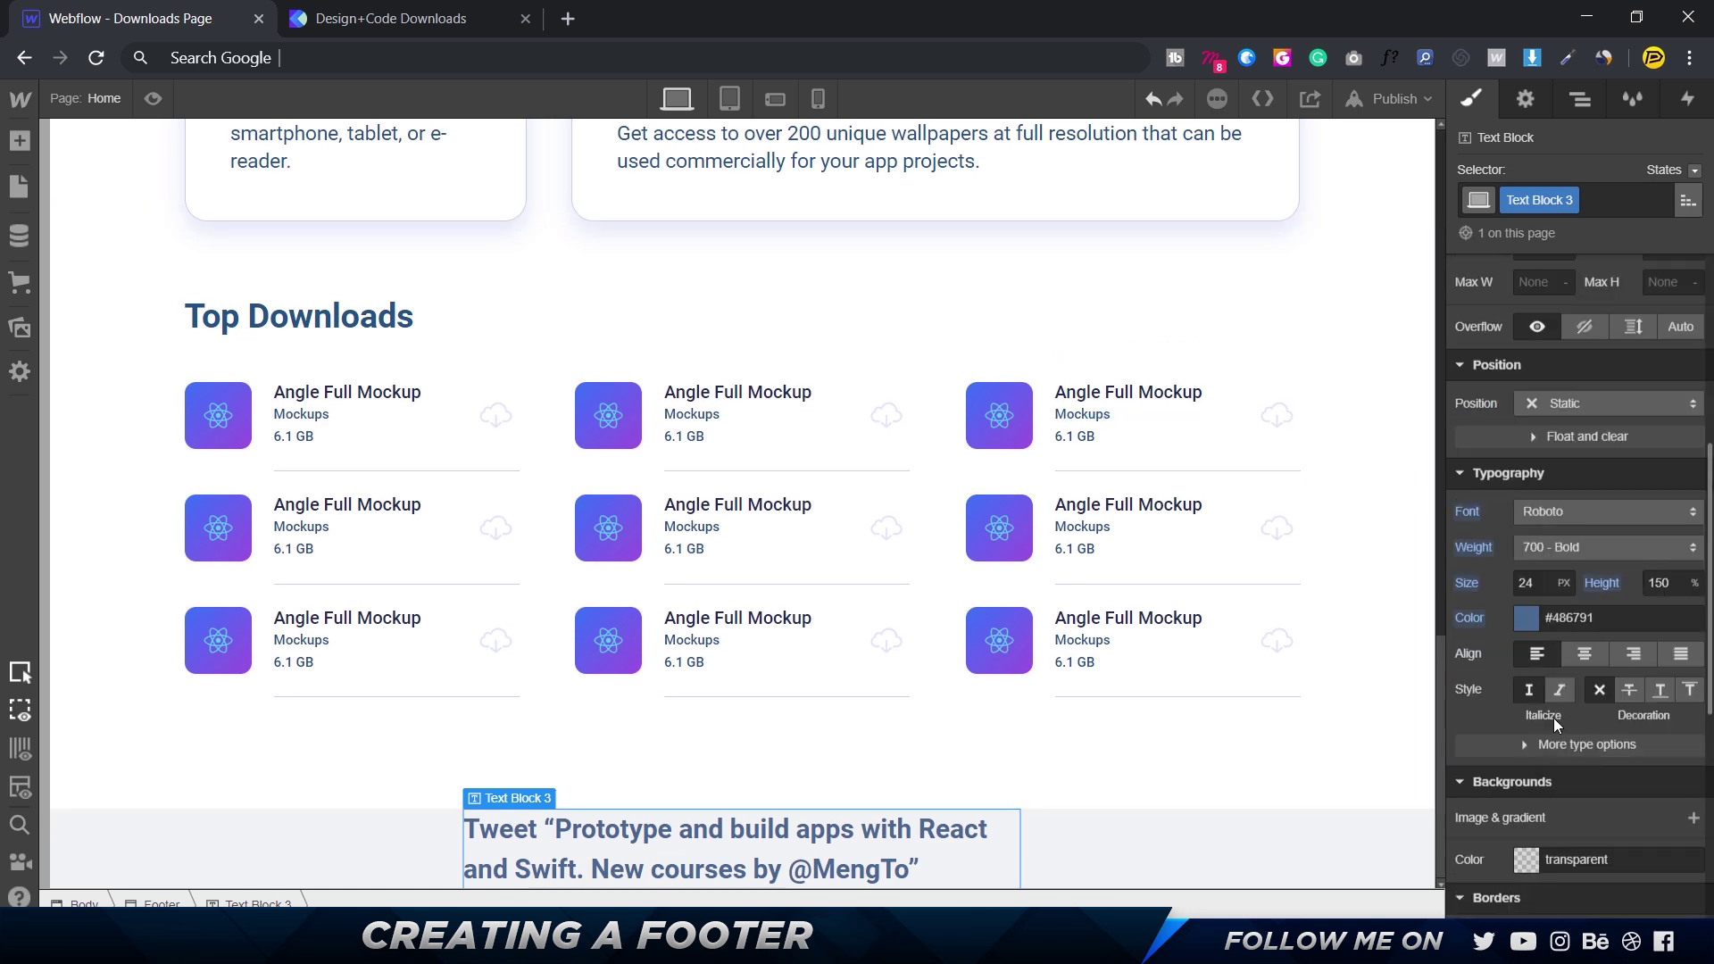
{"action": "left_click", "coordinate": [1585, 654]}
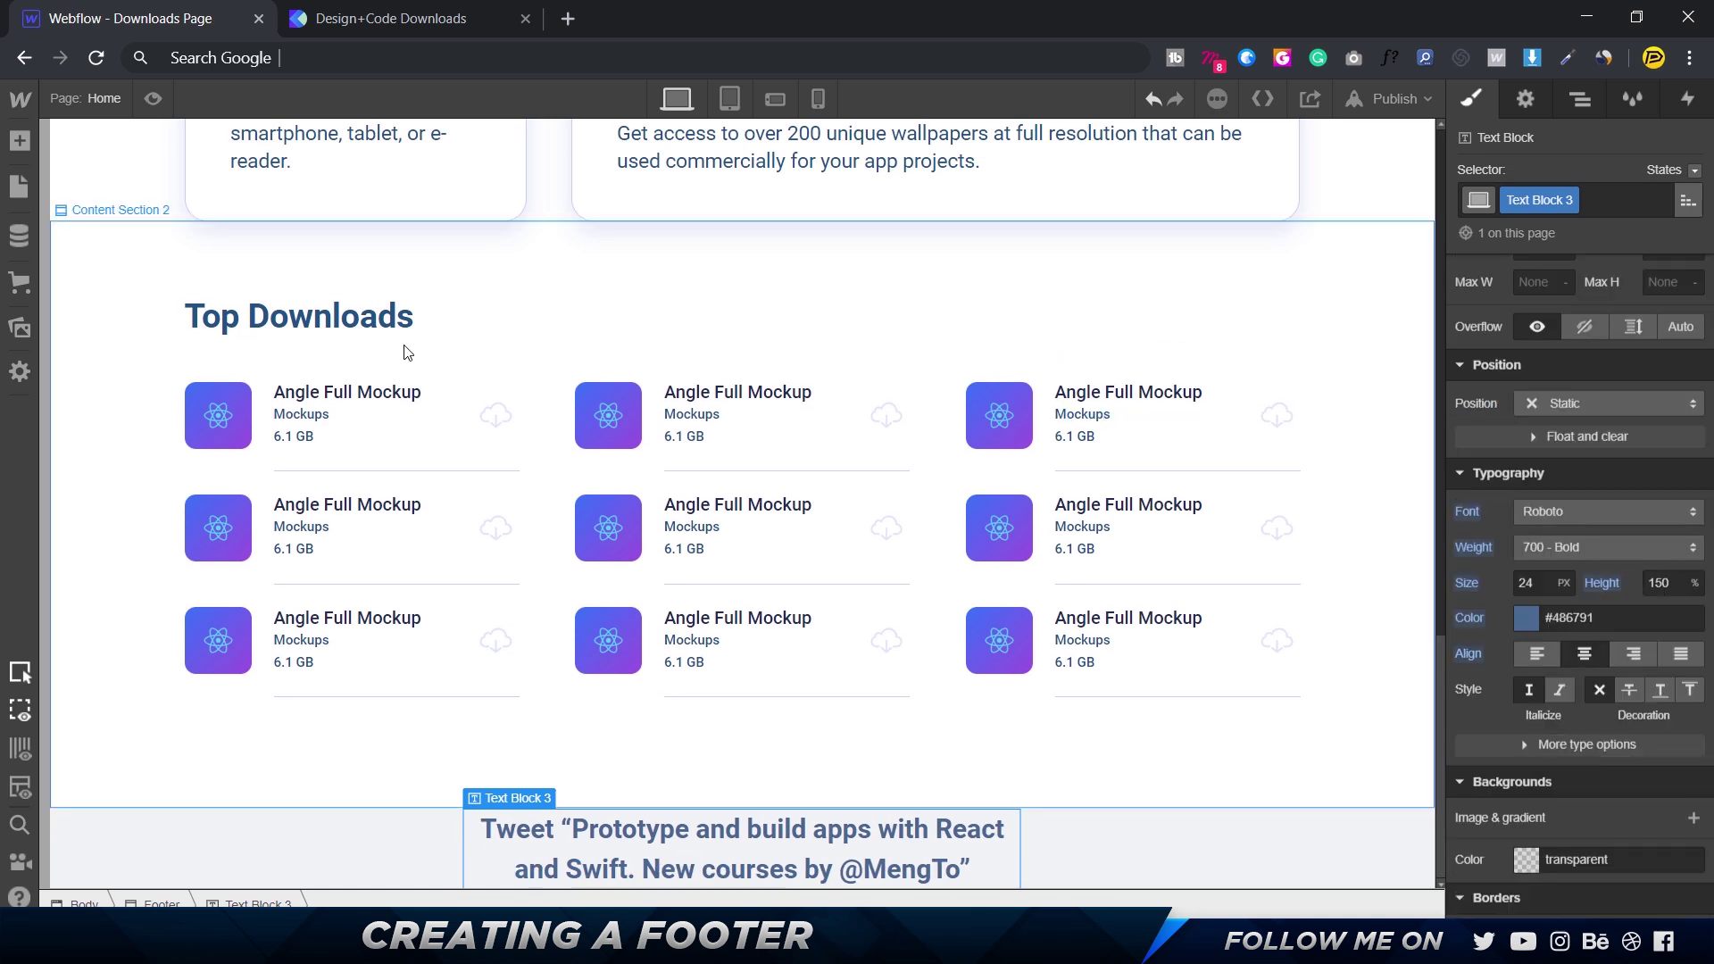
{"action": "left_click", "coordinate": [153, 98]}
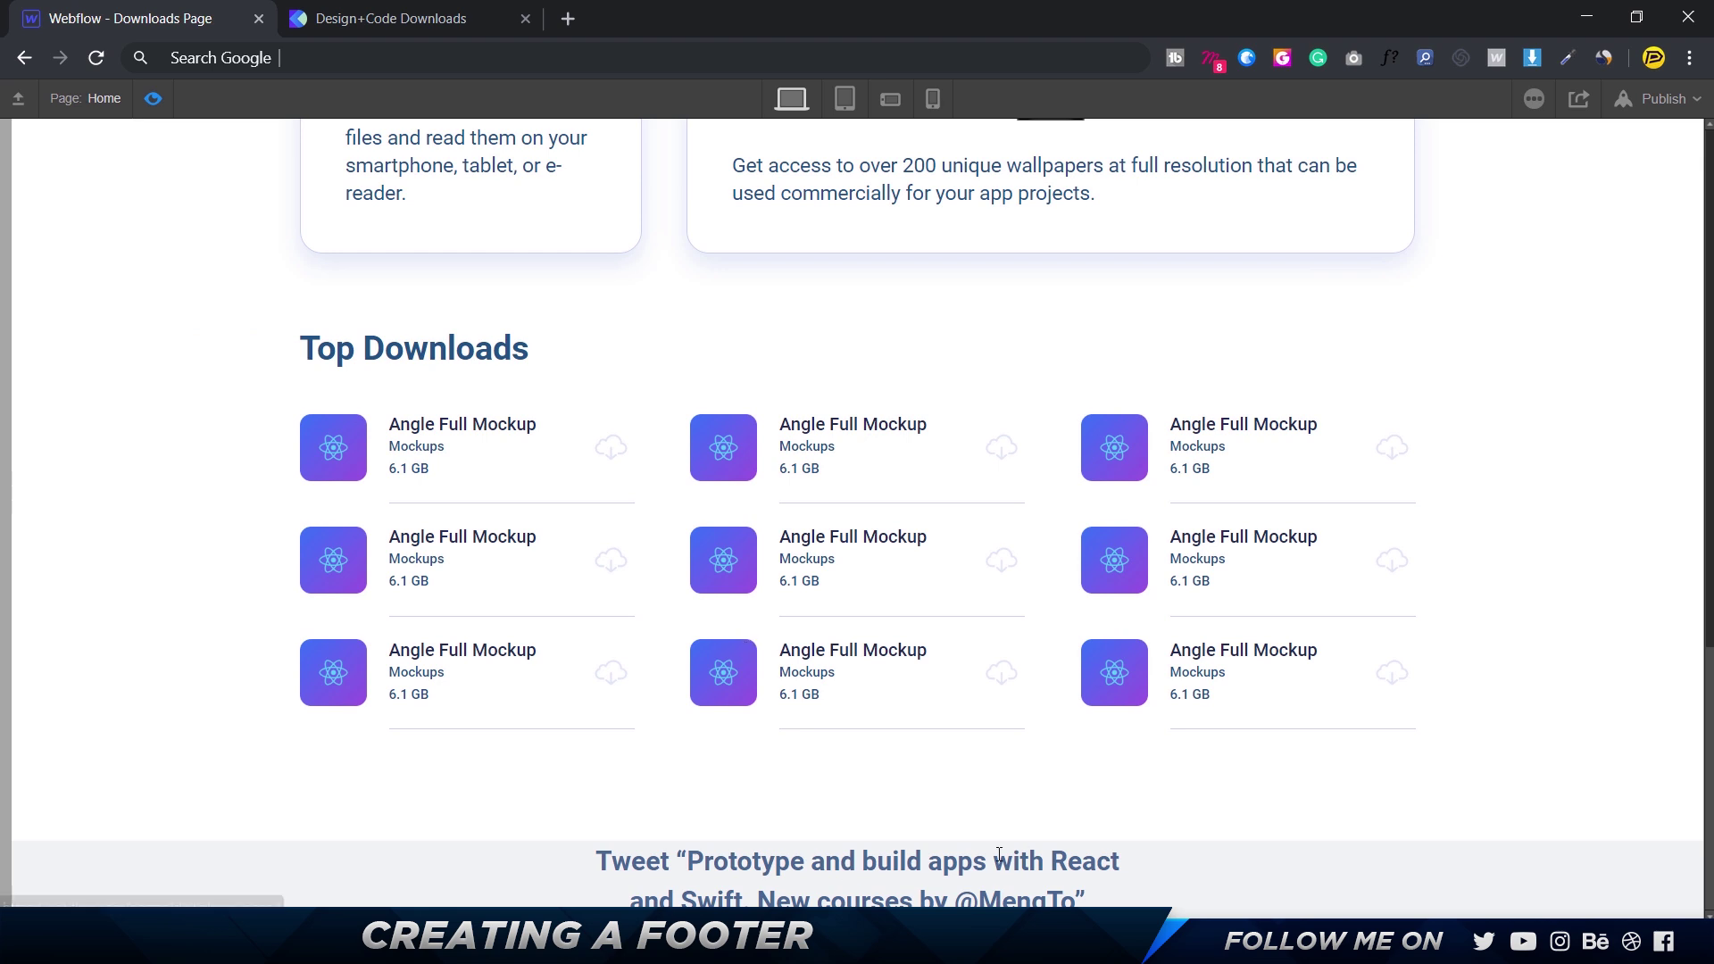
{"action": "left_click", "coordinate": [152, 100]}
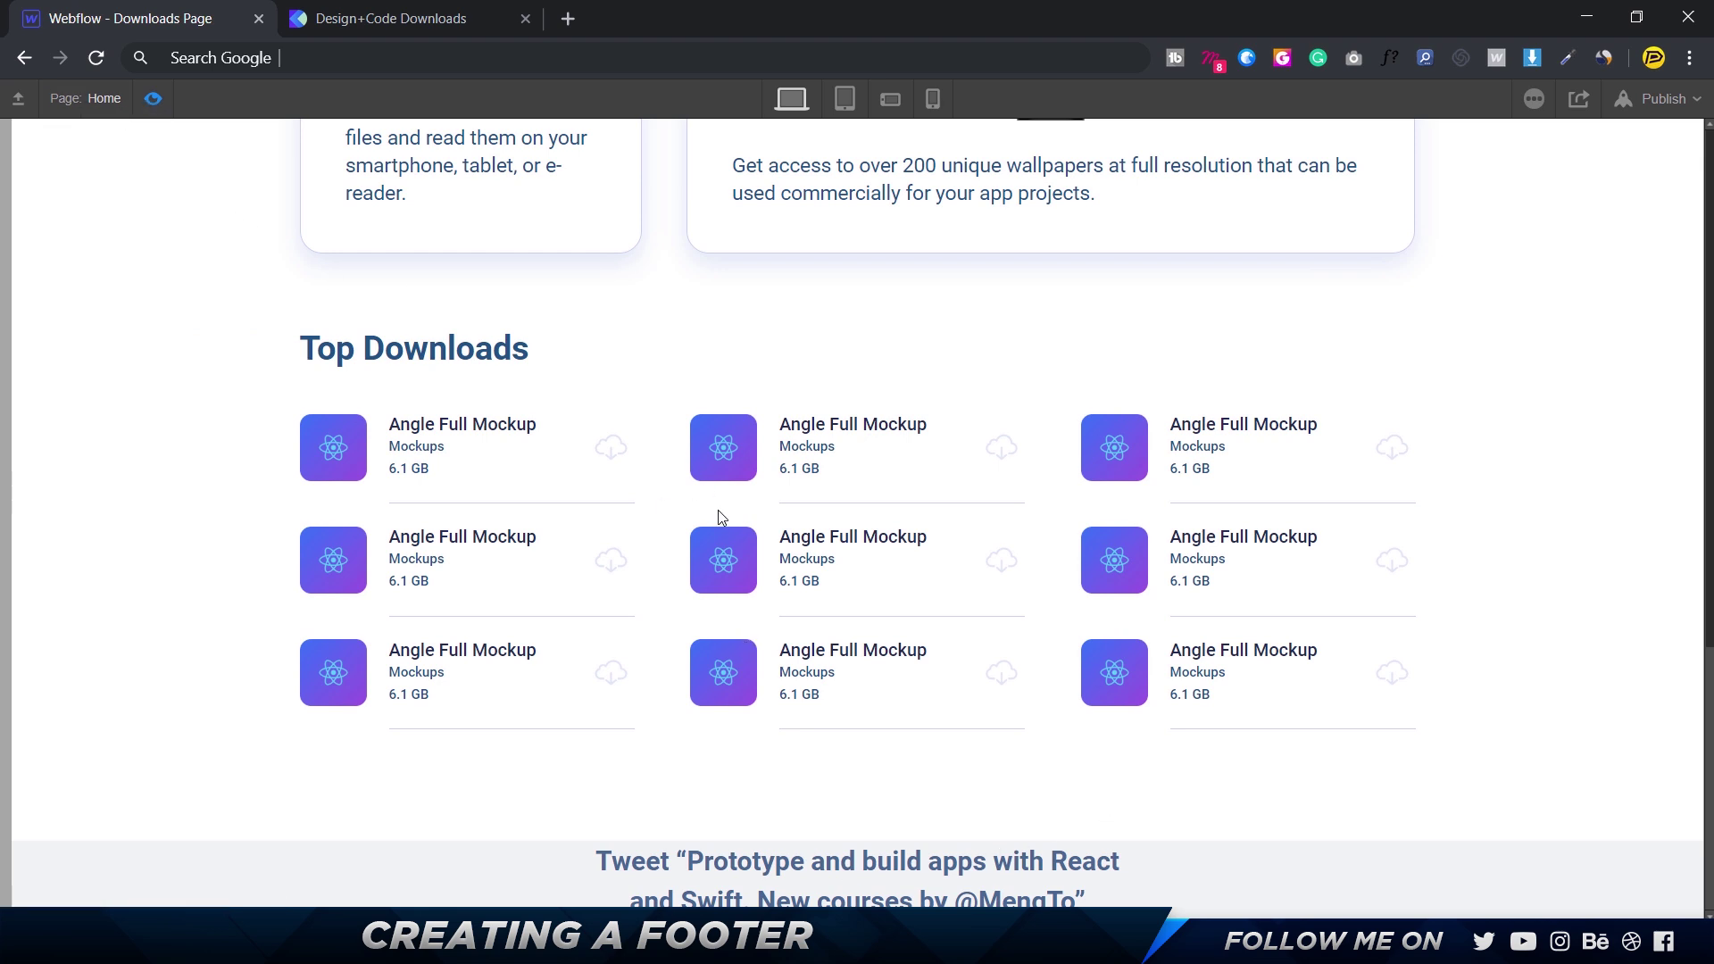
- Check the text's spacing in the Figma footer and give the tweet text block a 48 px top margin
{"action": "key", "text": "alt+Tab"}
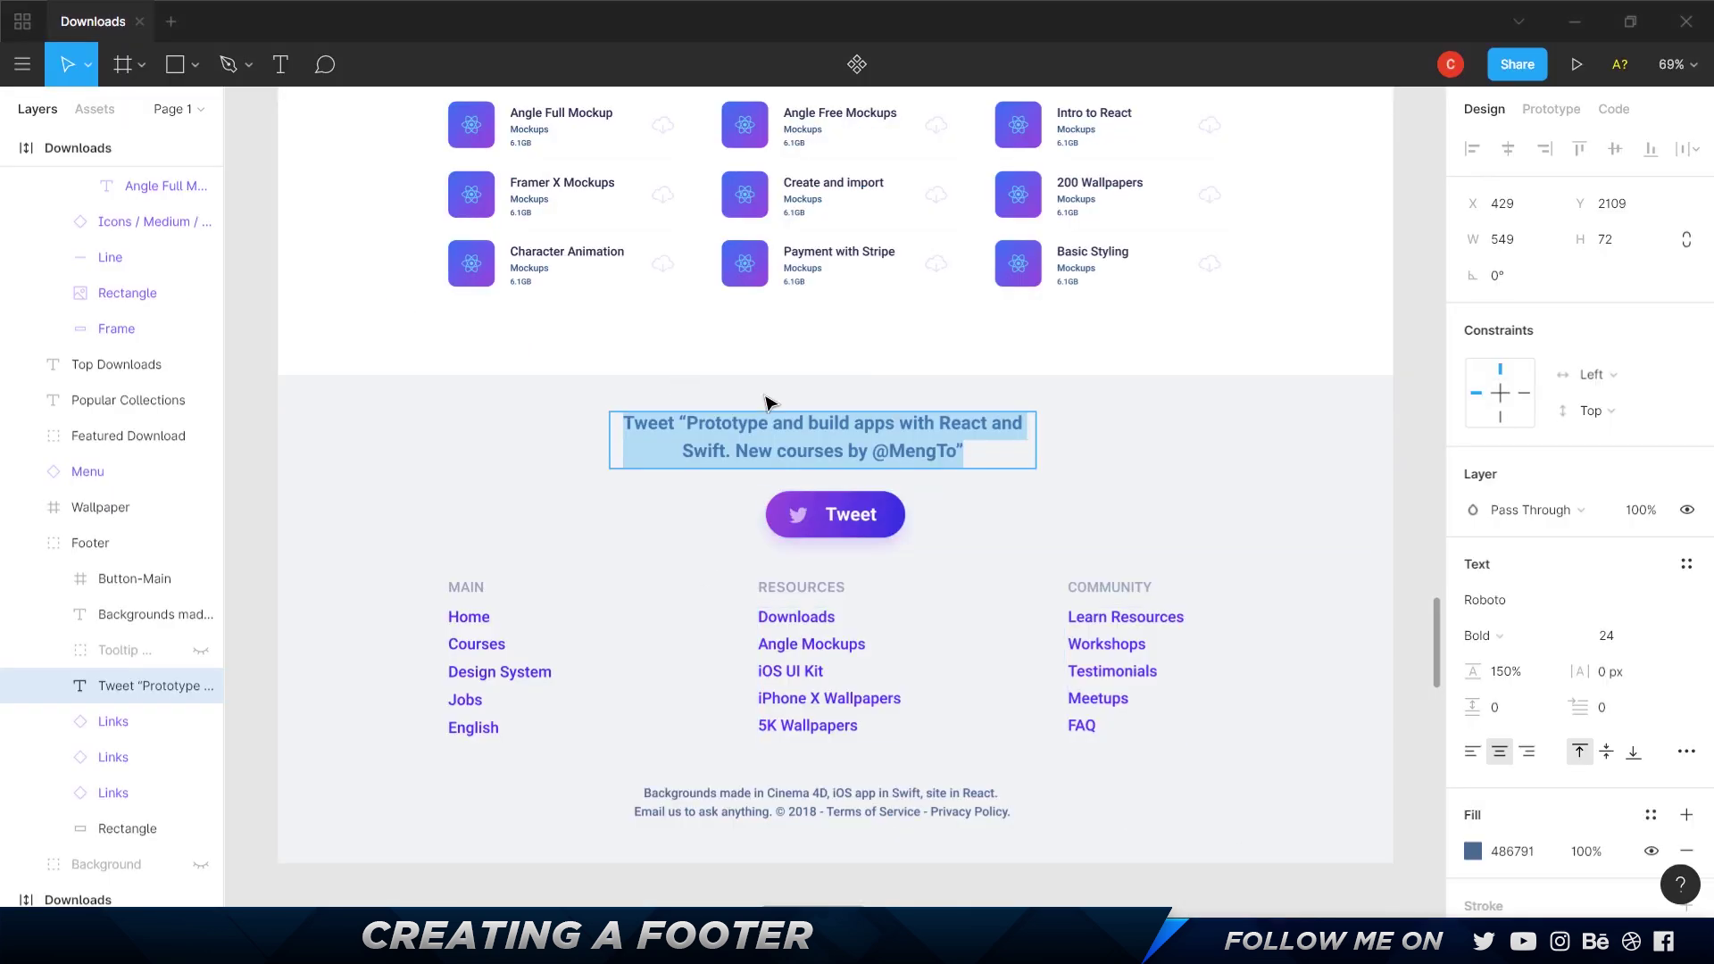
{"action": "key", "text": "alt+Tab"}
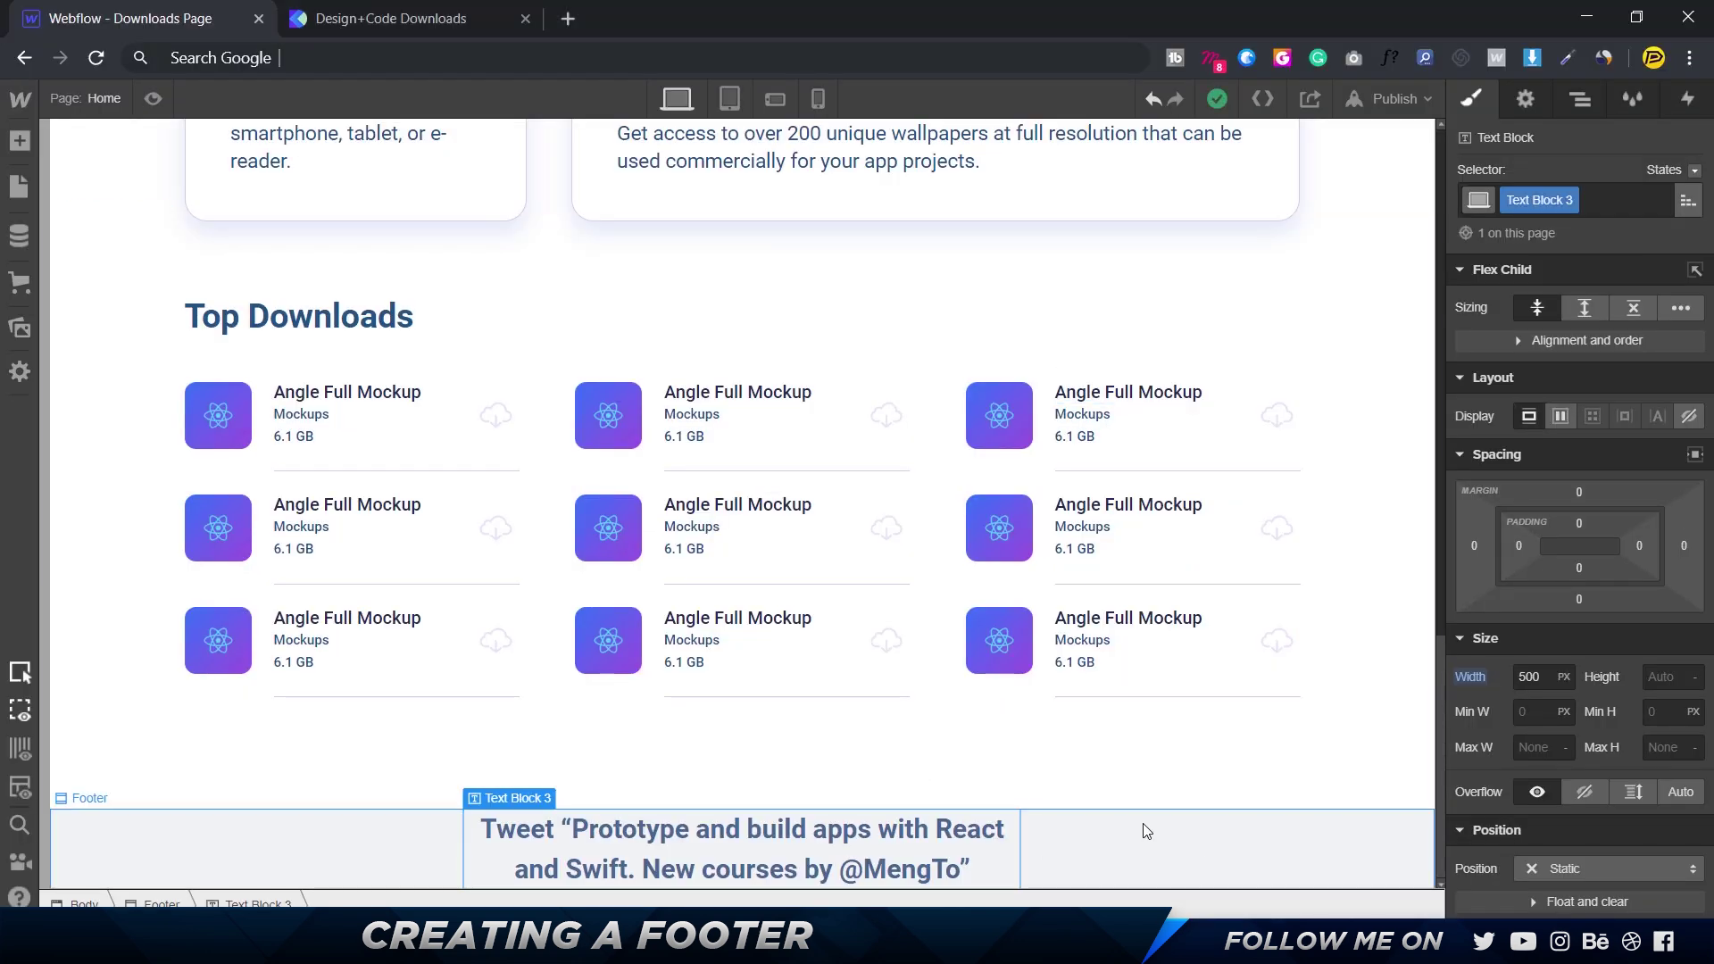
{"action": "left_click", "coordinate": [1579, 491]}
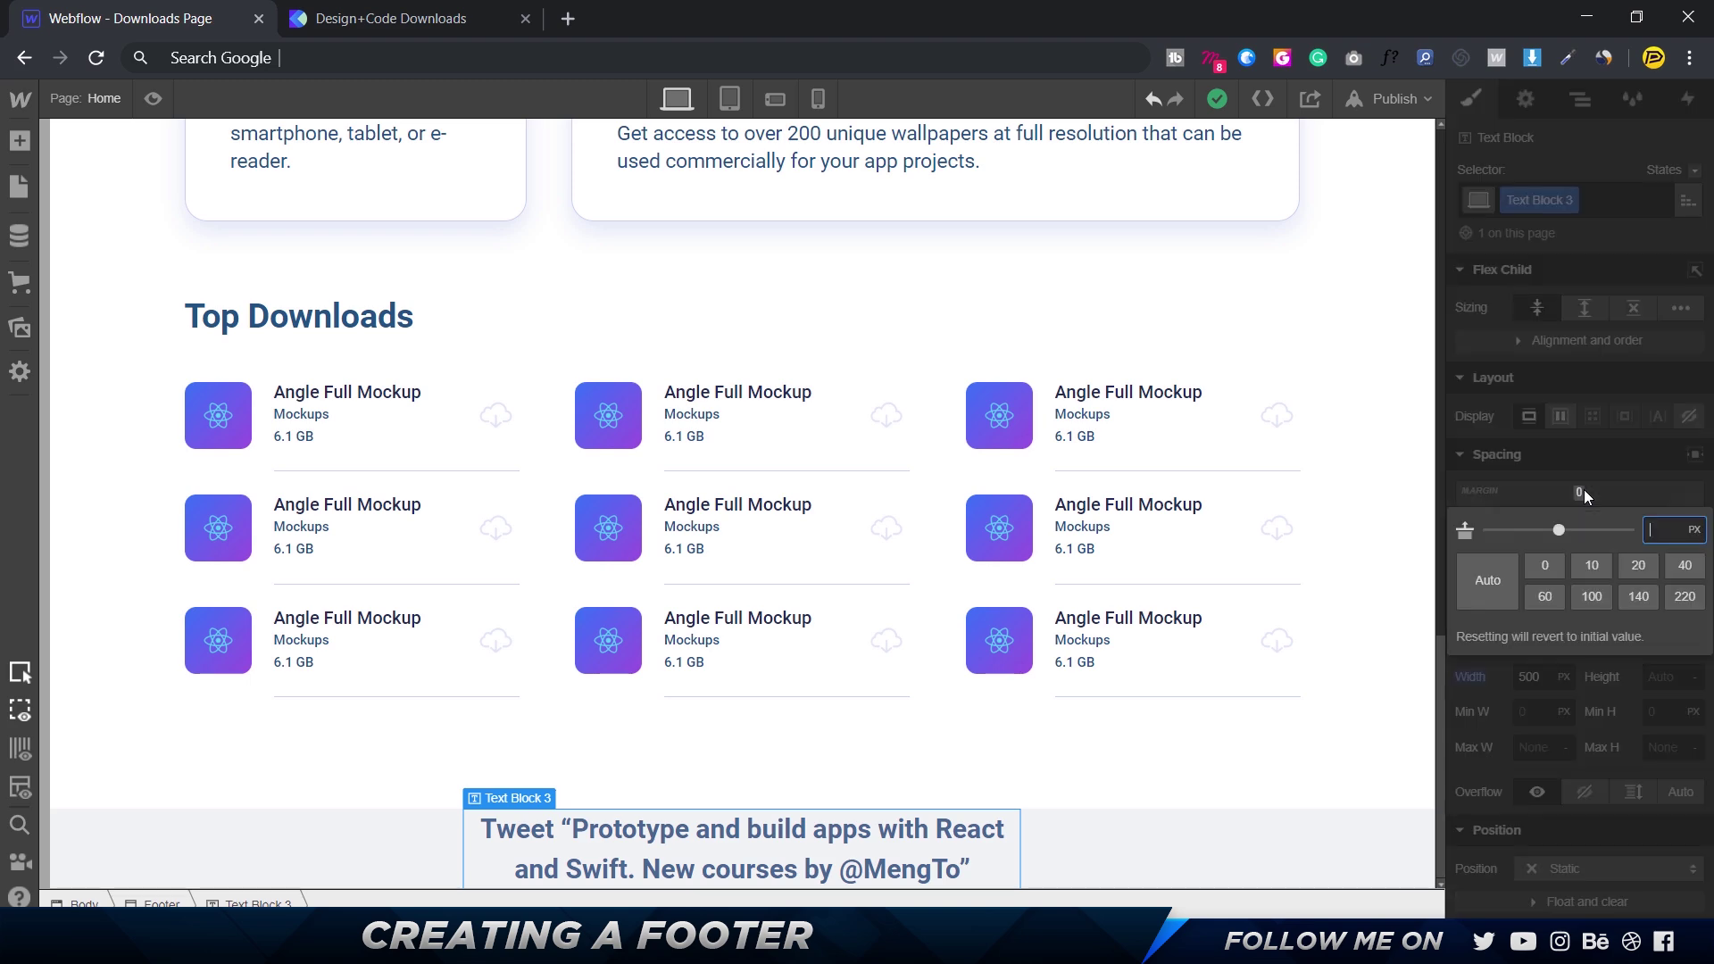
{"action": "type", "text": "48"}
{"action": "key", "text": "Return"}
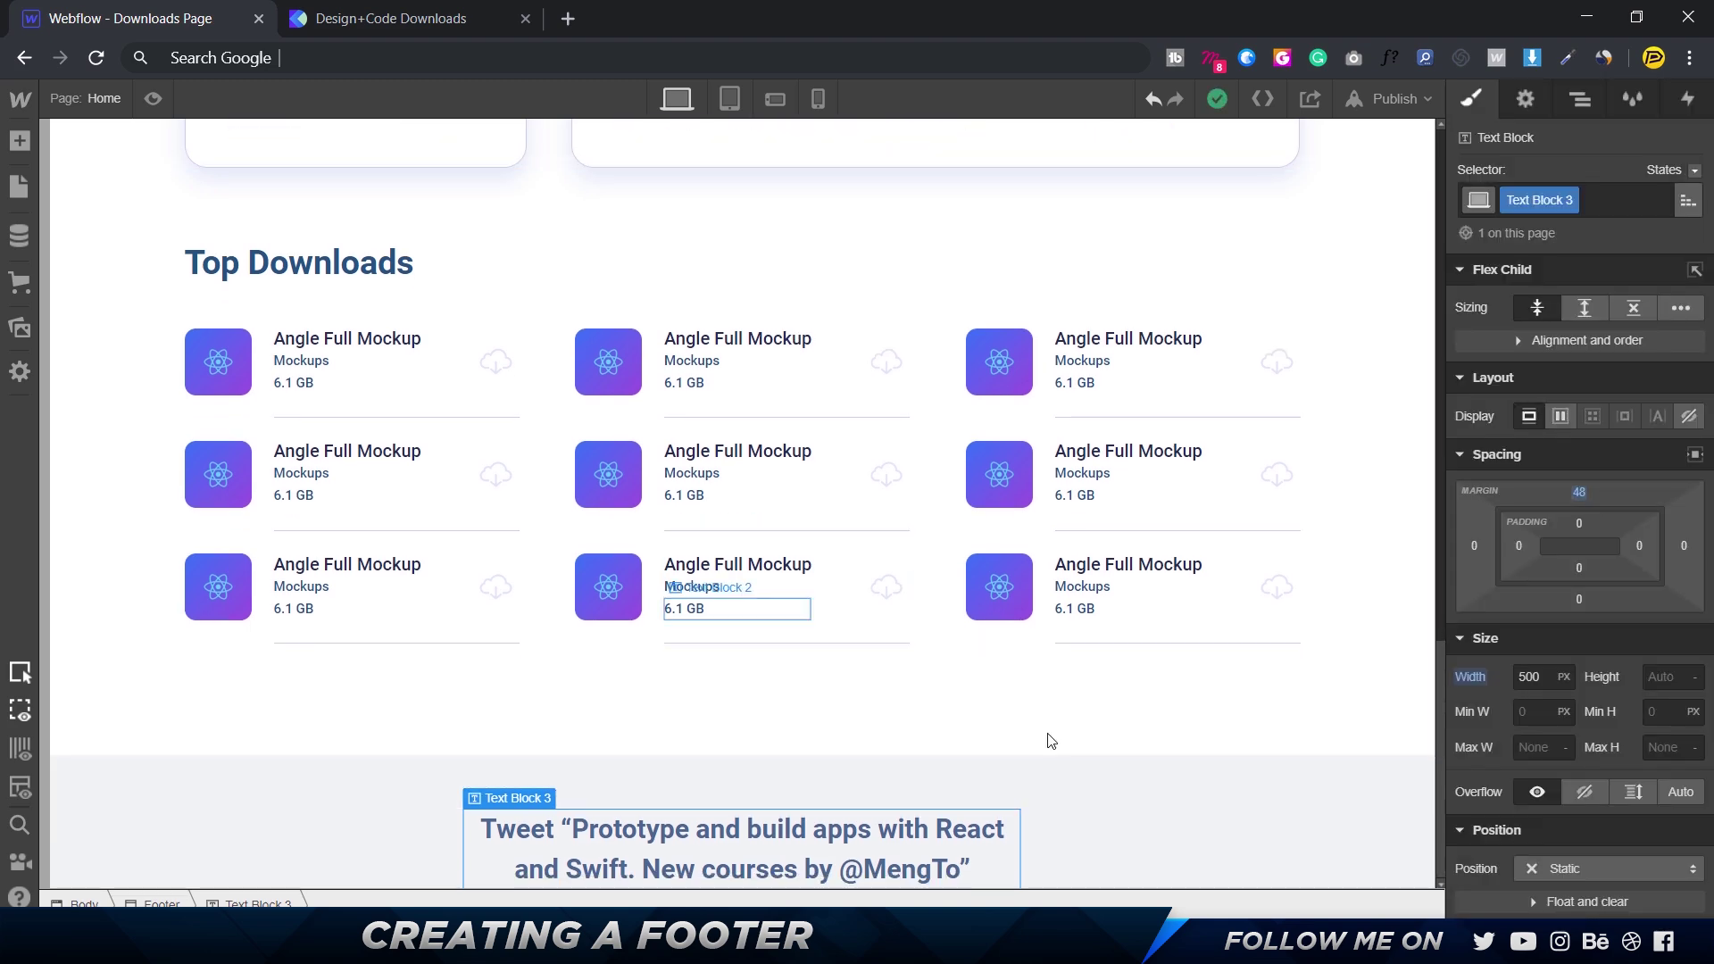
- Check the Tweet button in the Figma footer and add a Button element to the Webflow footer section
{"action": "key", "text": "alt+Tab"}
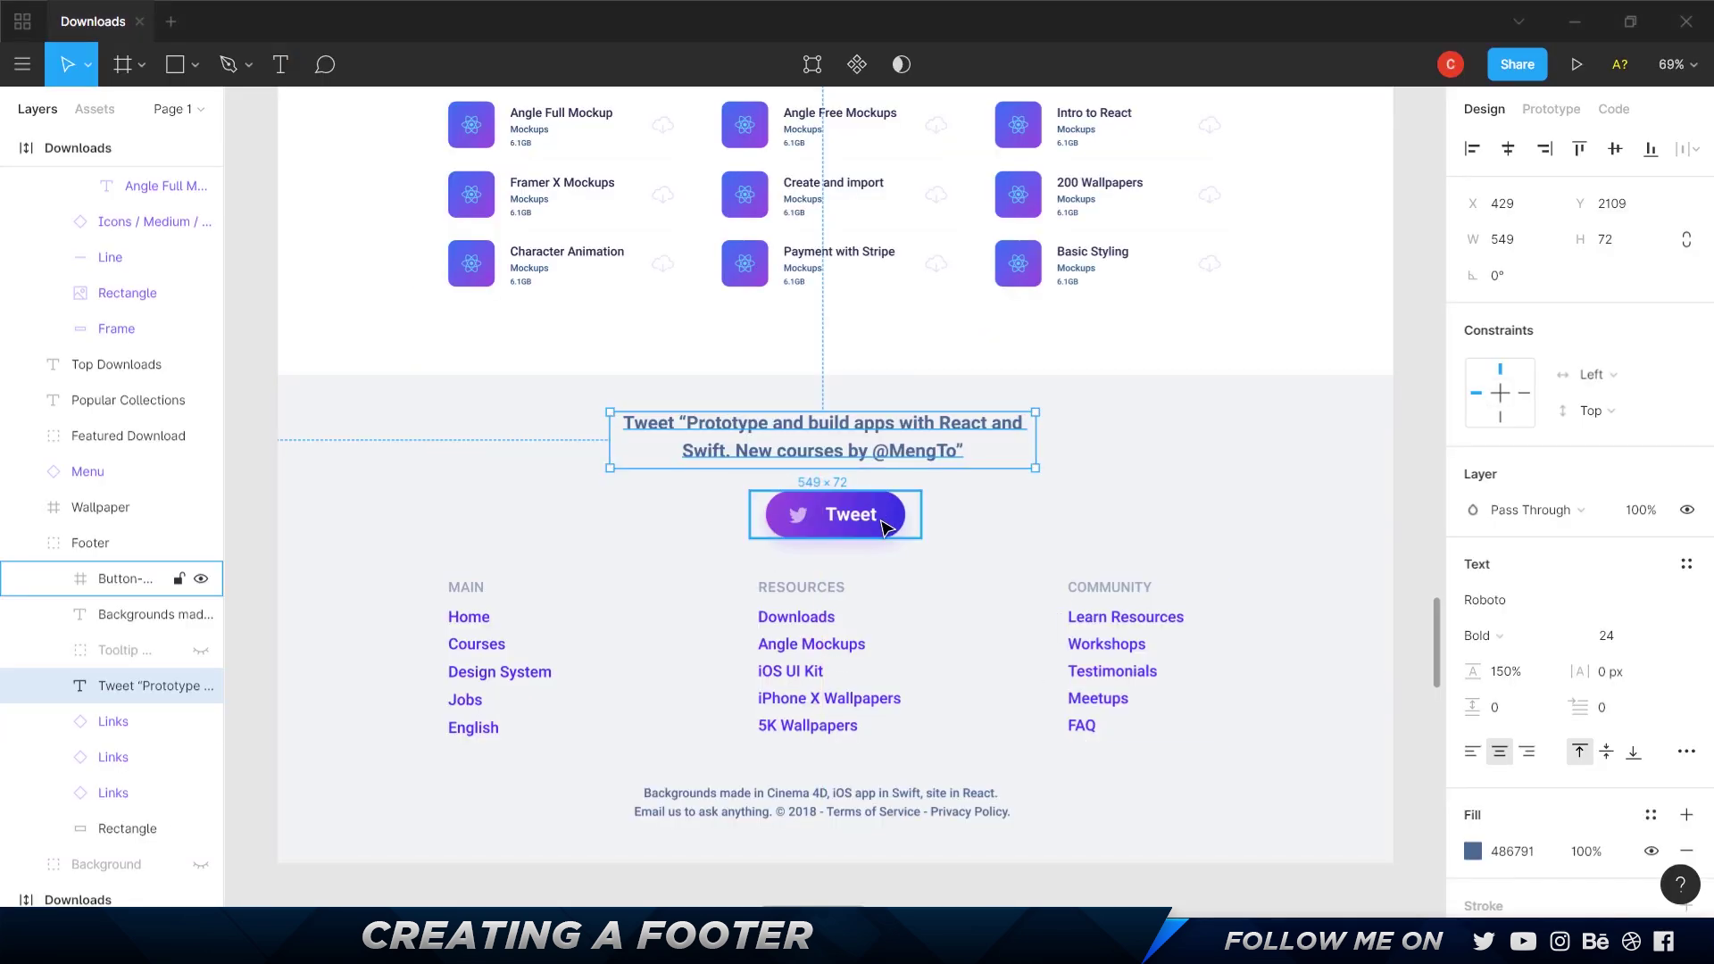
{"action": "key", "text": "alt+Tab"}
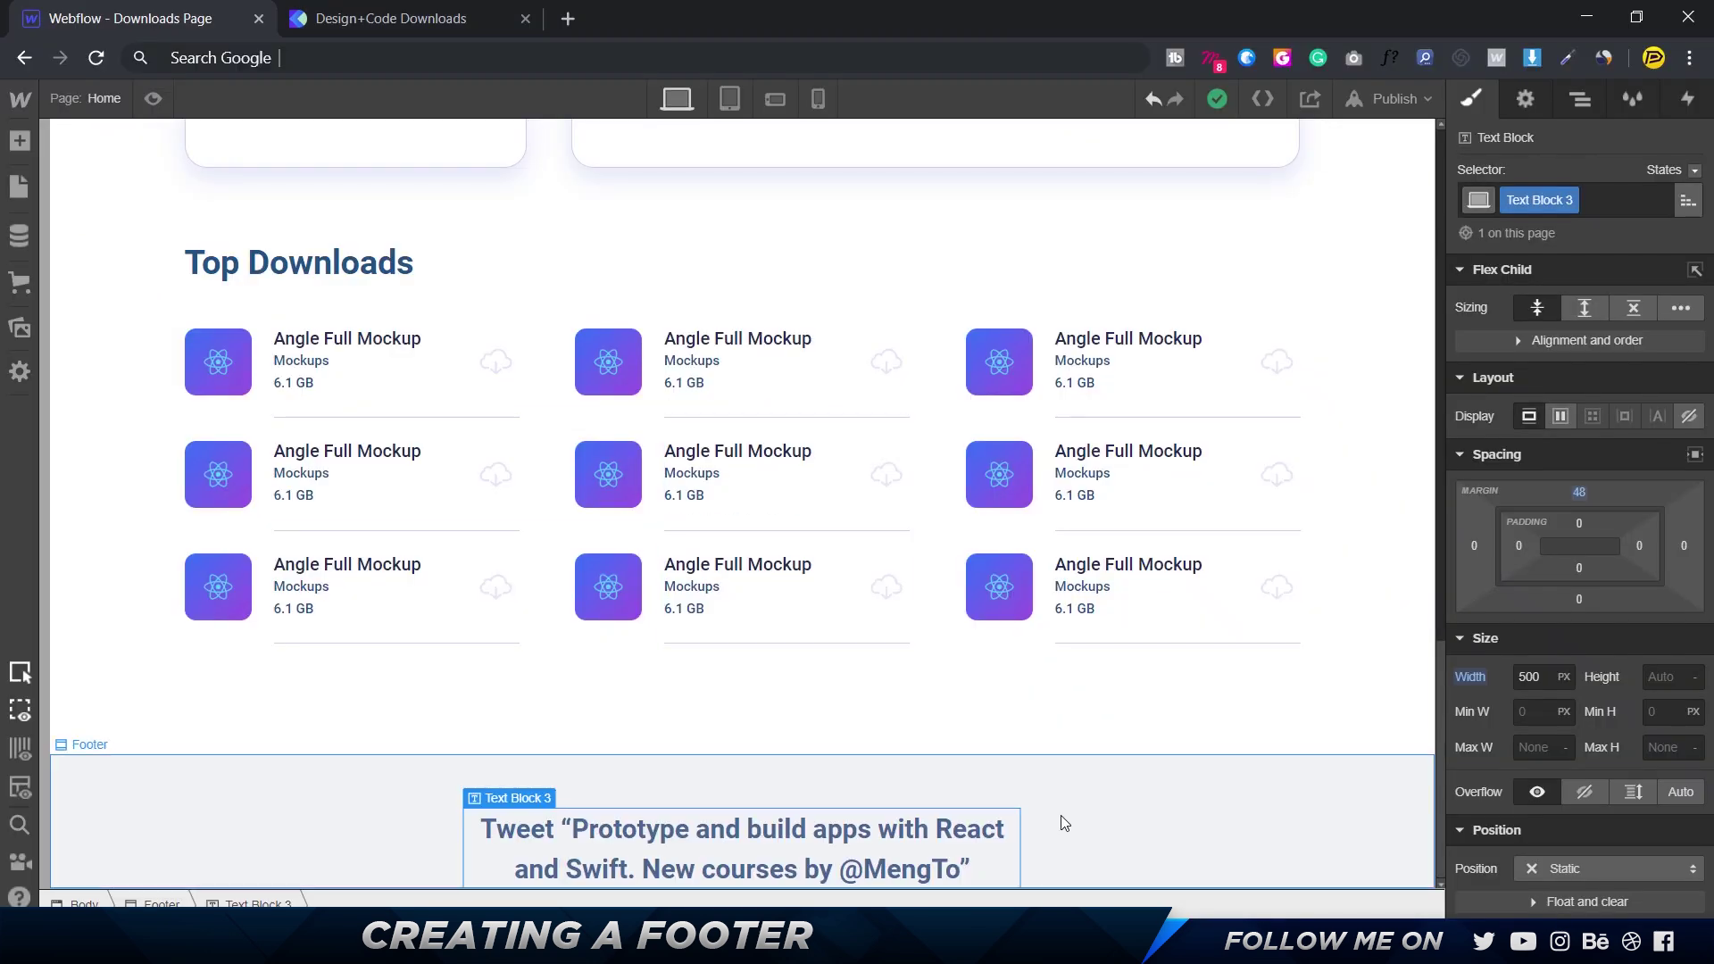
{"action": "left_click", "coordinate": [1124, 825]}
{"action": "key", "text": "ctrl+e"}
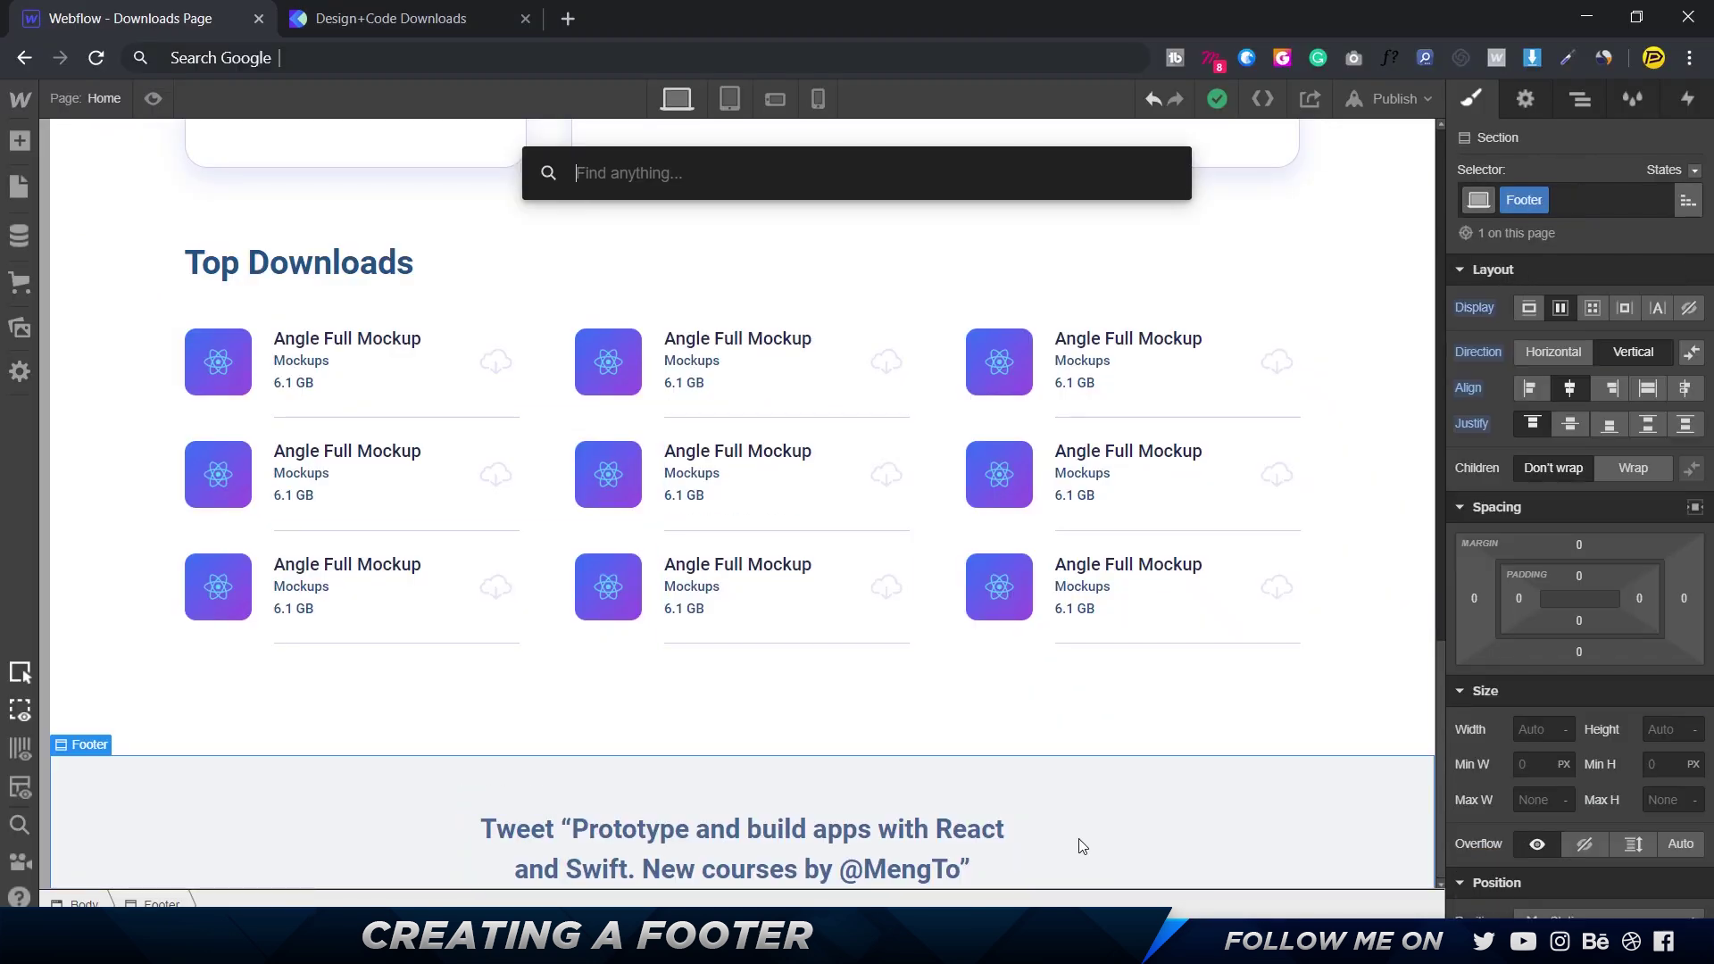
{"action": "type", "text": "bu"}
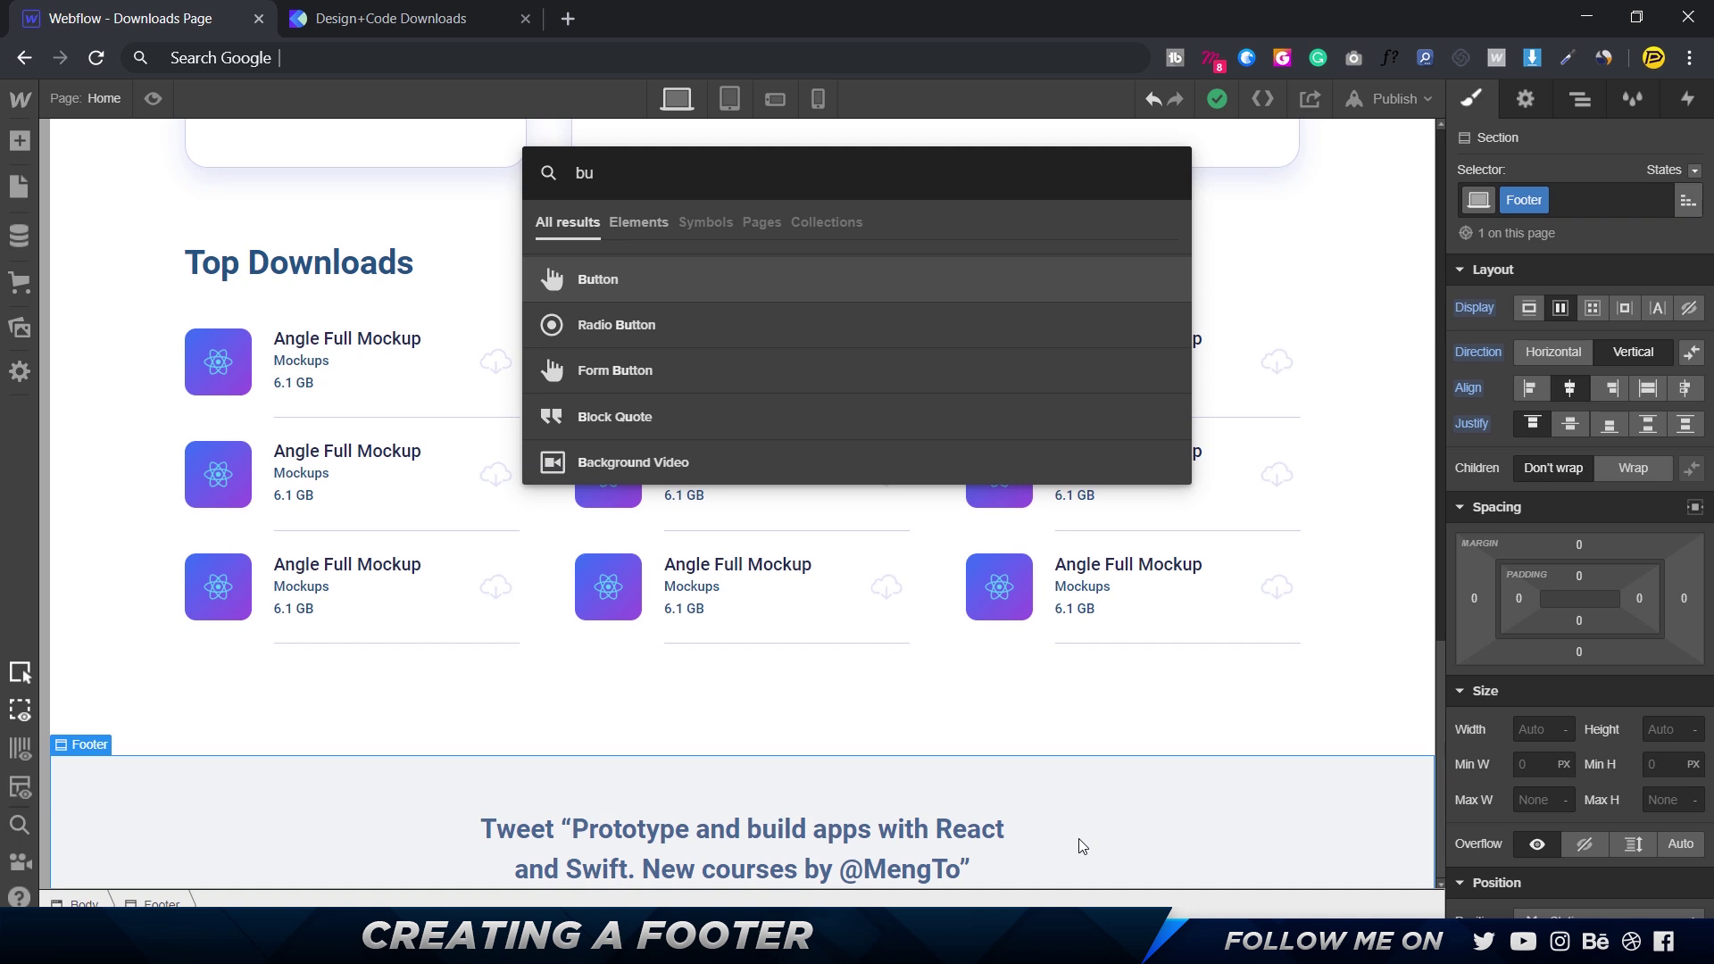
{"action": "key", "text": "Return"}
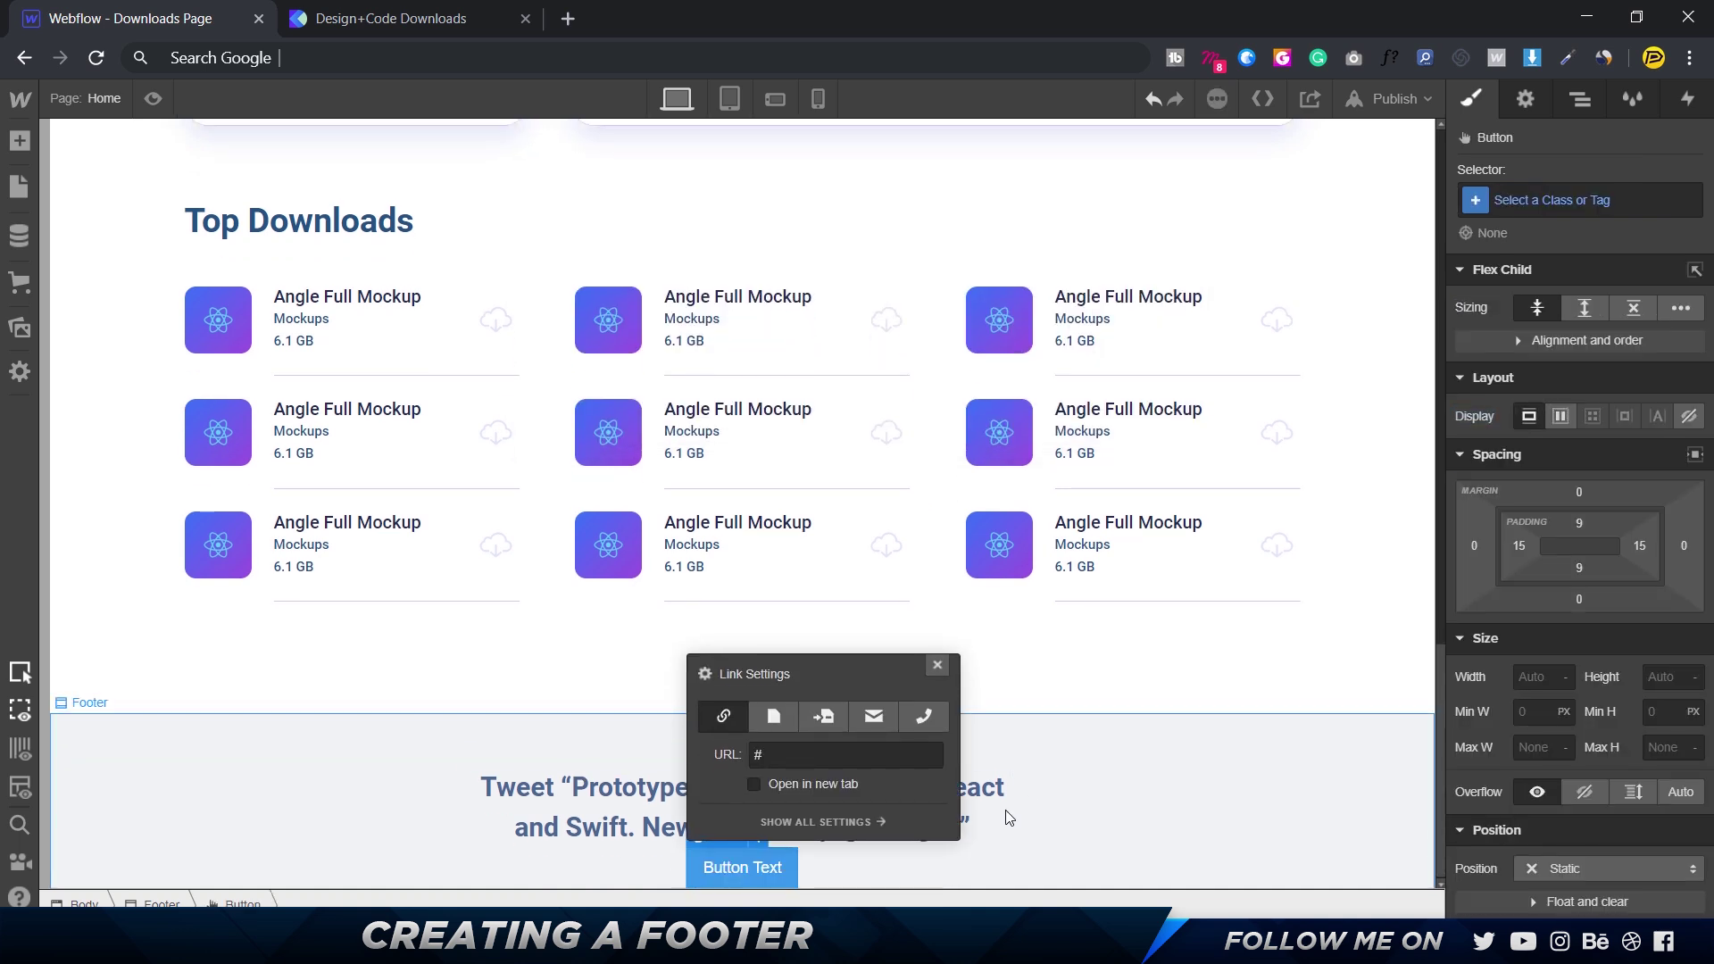
- Measure the gap between the tweet text and button in Figma and give the tweet text block a 30 px bottom margin
{"action": "key", "text": "alt+Tab"}
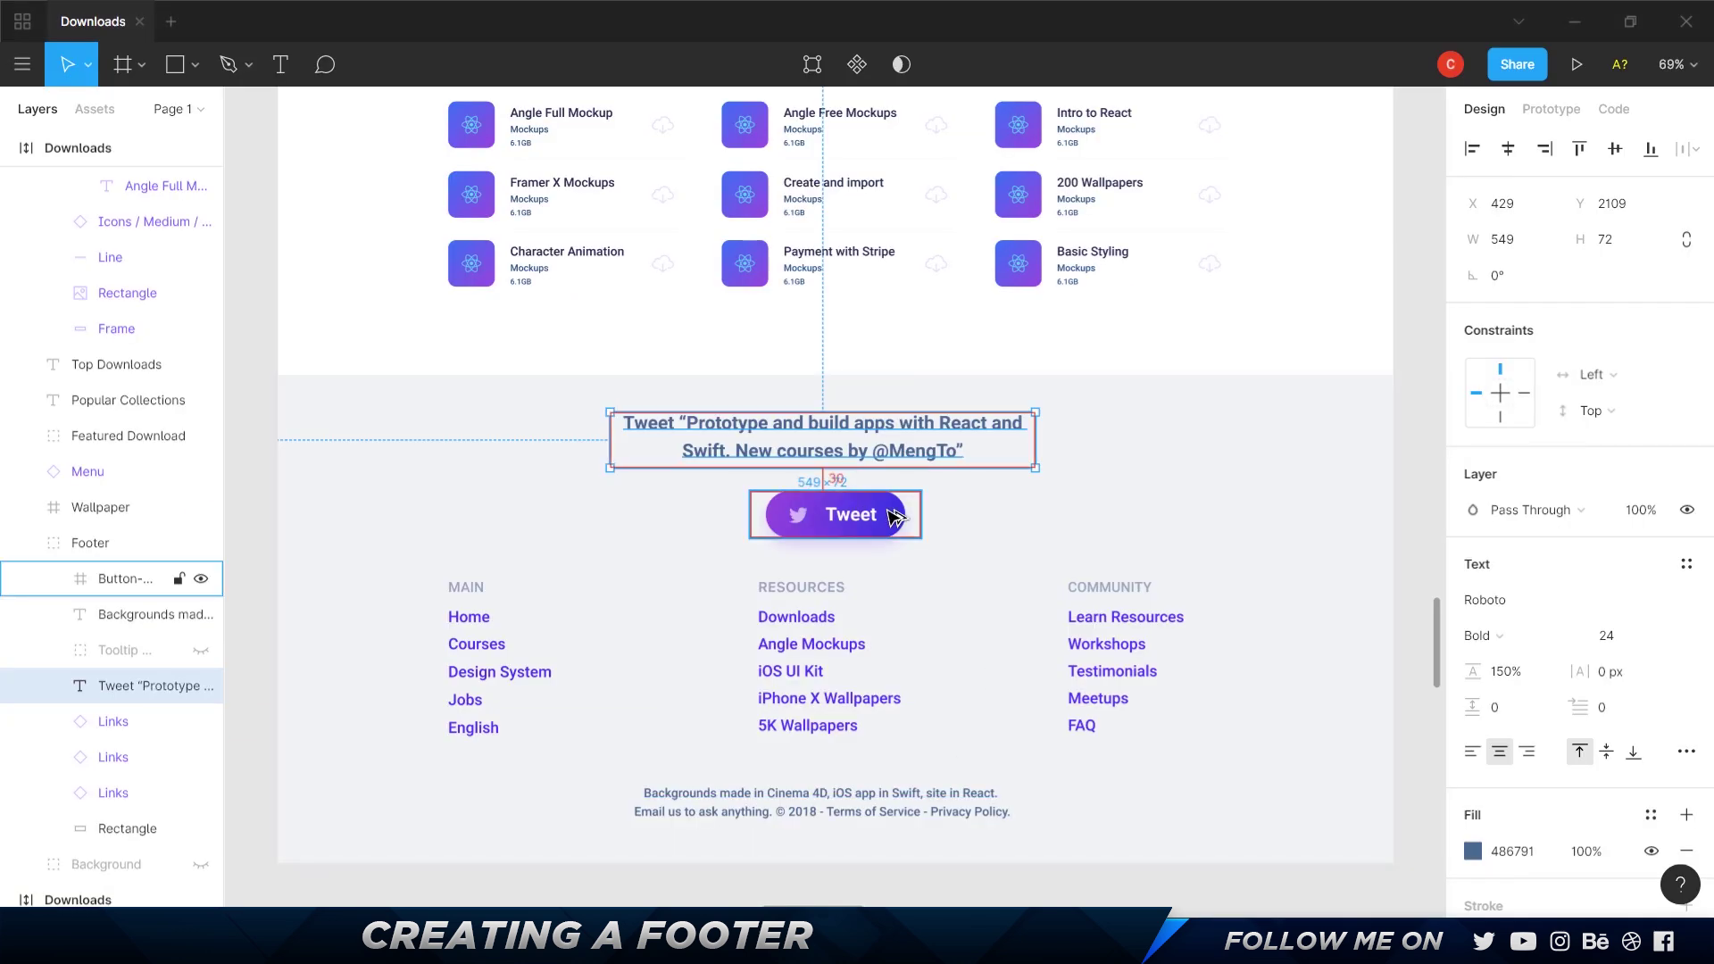
{"action": "key", "text": "alt+Tab"}
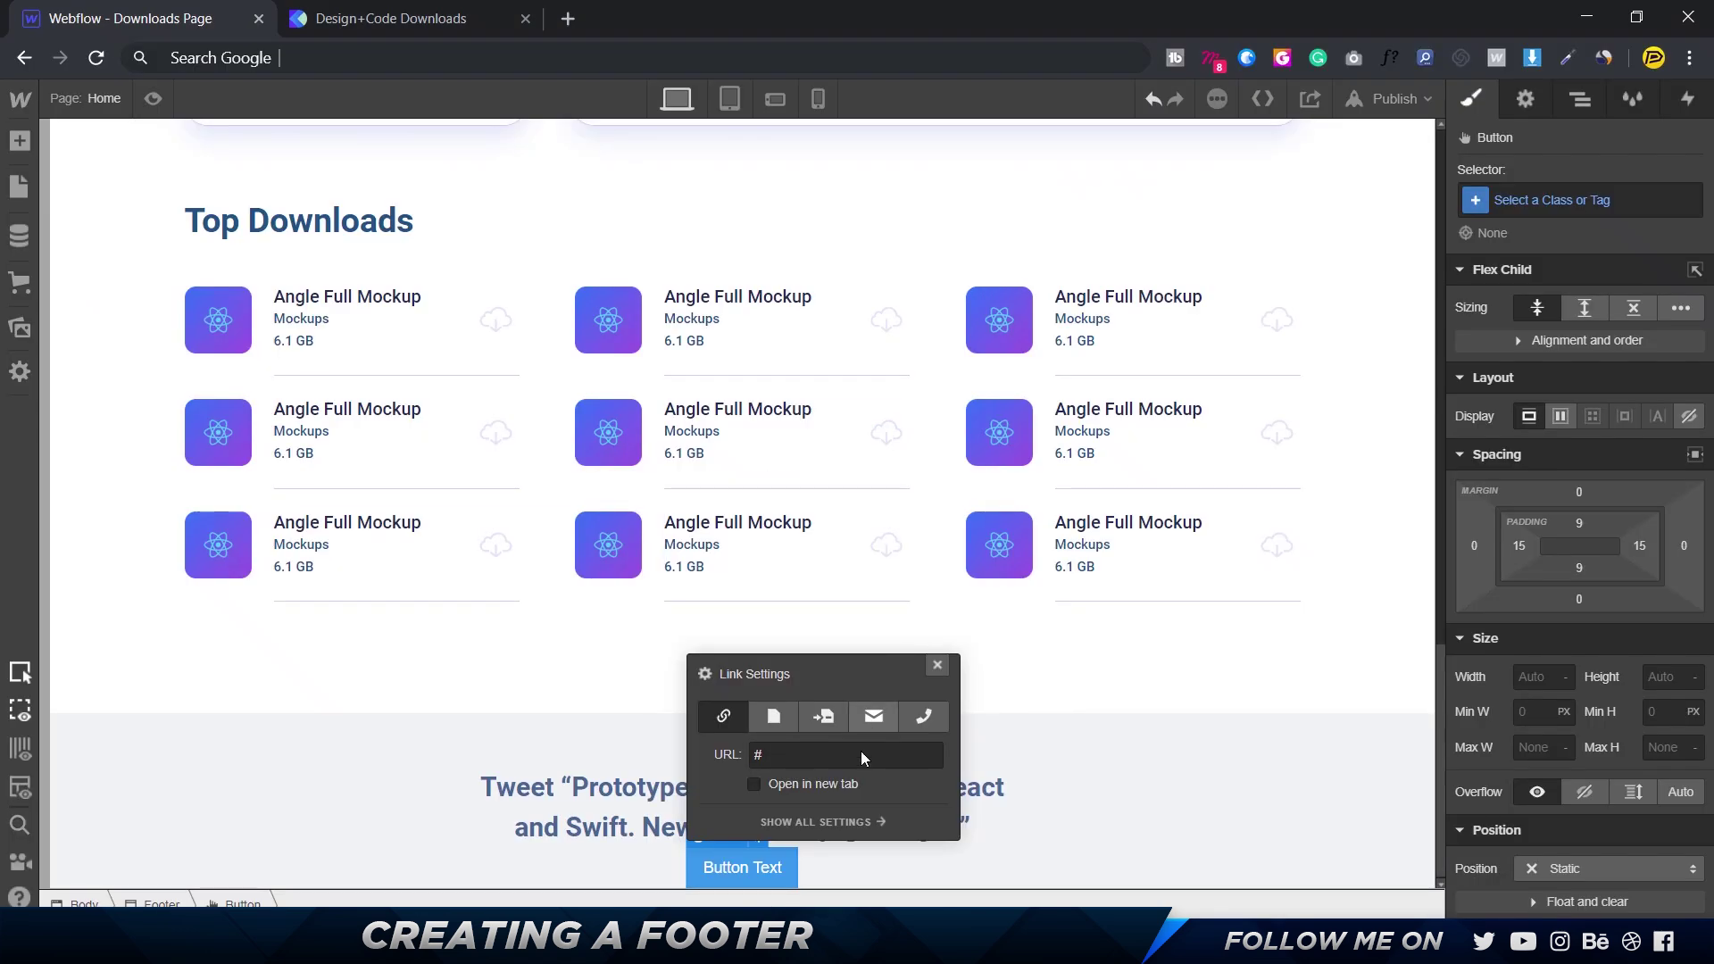
{"action": "left_click", "coordinate": [671, 807]}
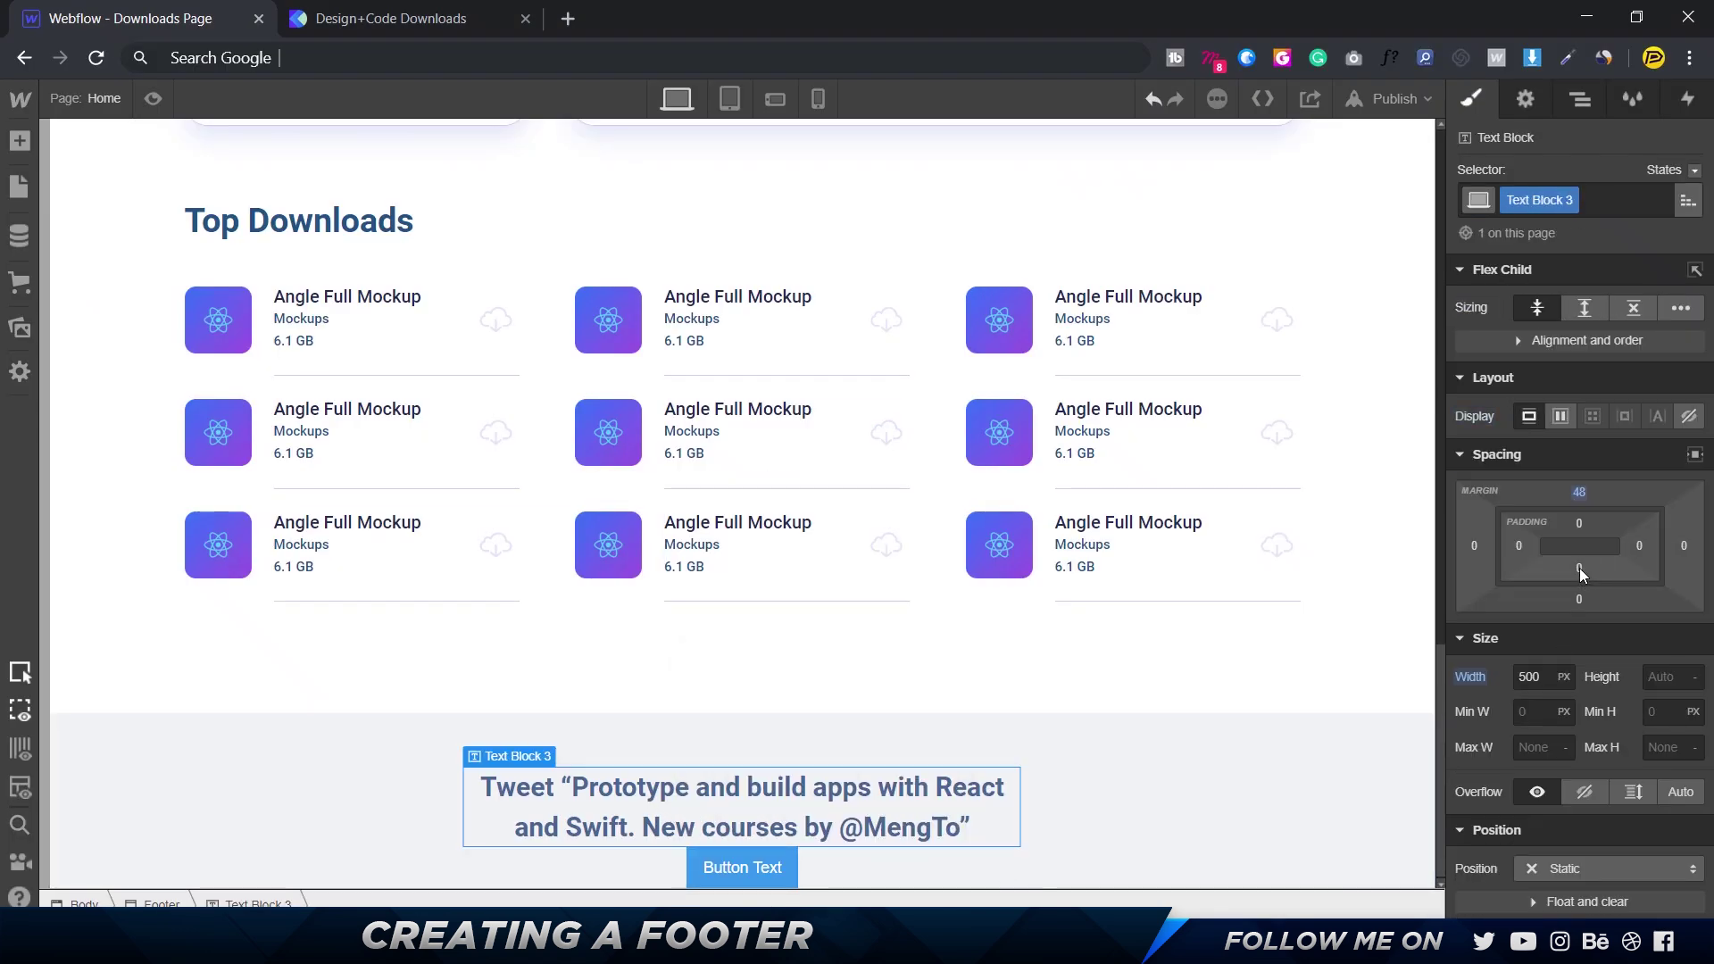
{"action": "left_click", "coordinate": [1578, 570]}
{"action": "left_click", "coordinate": [1625, 576]}
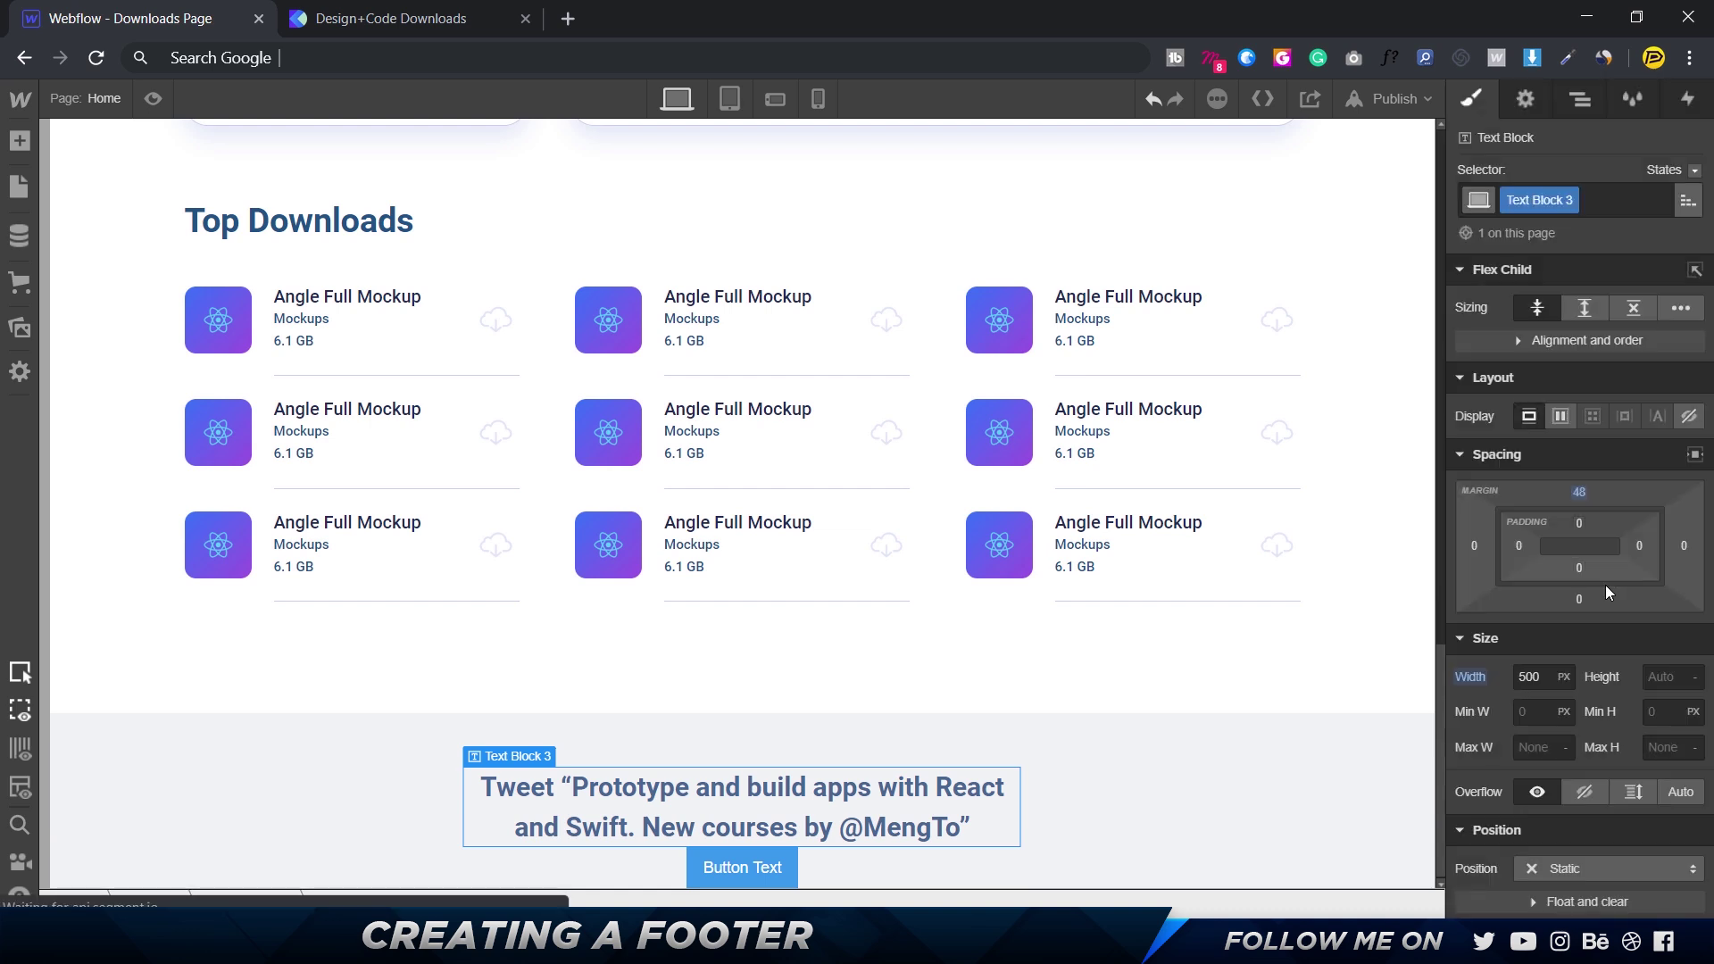
{"action": "left_click", "coordinate": [1576, 600]}
{"action": "type", "text": "32"}
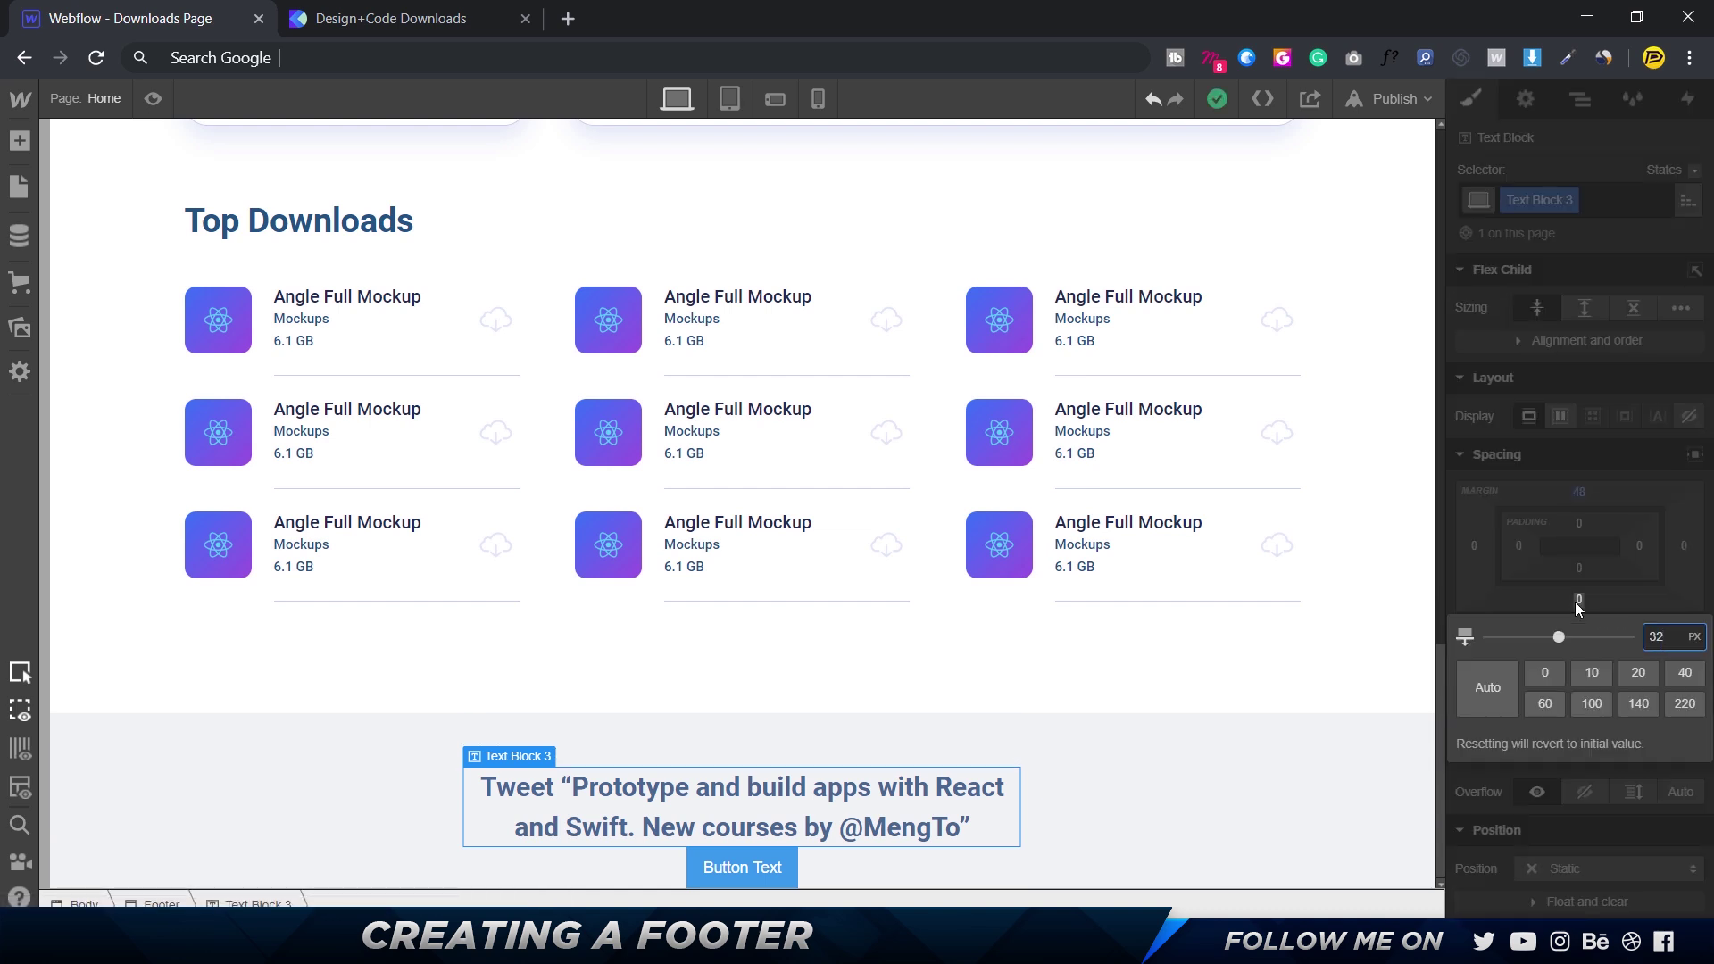
{"action": "key", "text": "BackSpace"}
{"action": "type", "text": "0"}
{"action": "key", "text": "Return"}
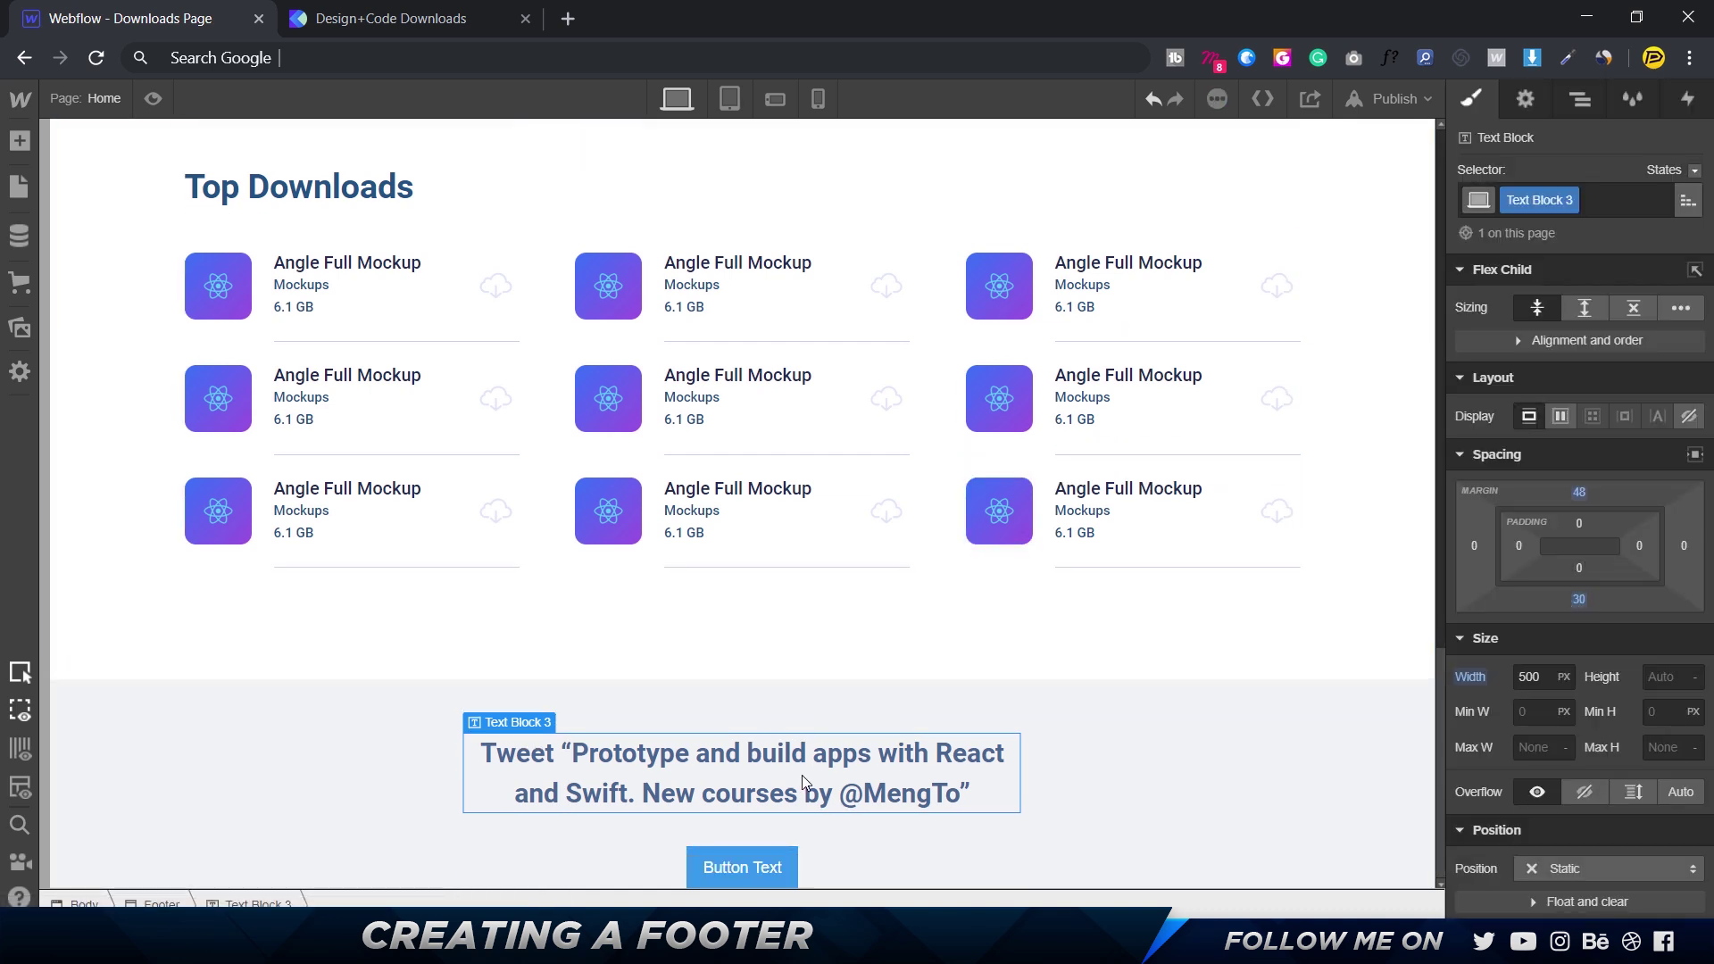
- Replace the footer button's placeholder label with "Tweet"
{"action": "left_click", "coordinate": [762, 863]}
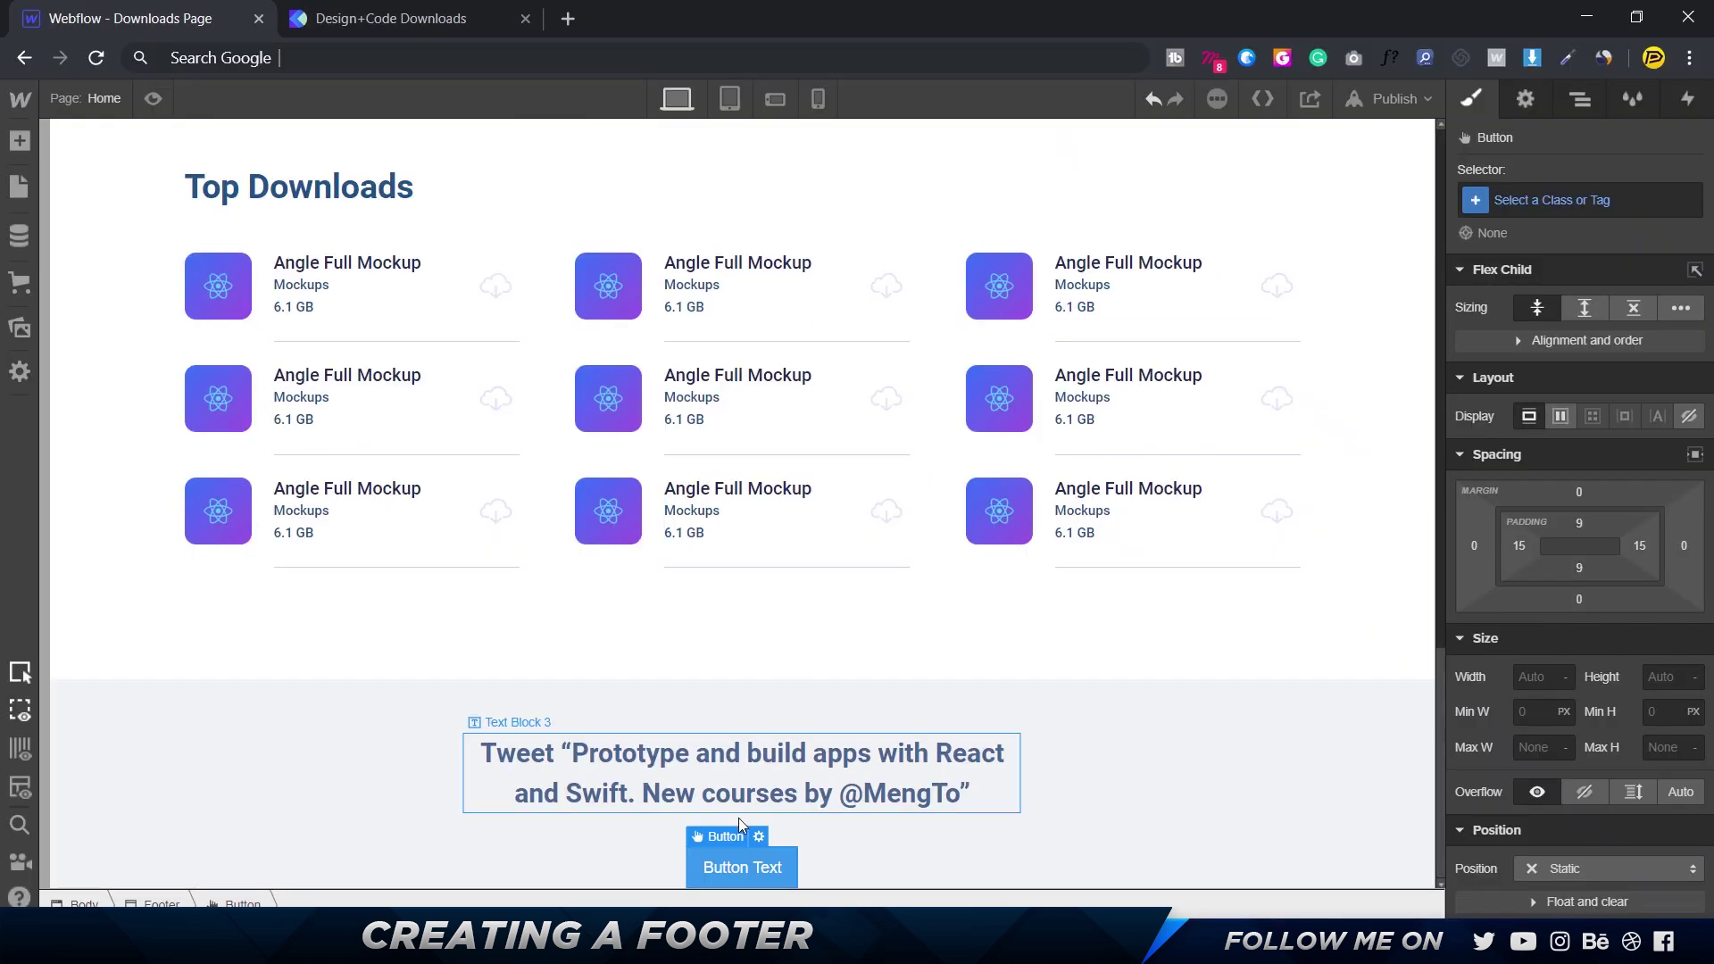
{"action": "double_click", "coordinate": [770, 868]}
{"action": "key", "text": "BackSpace"}
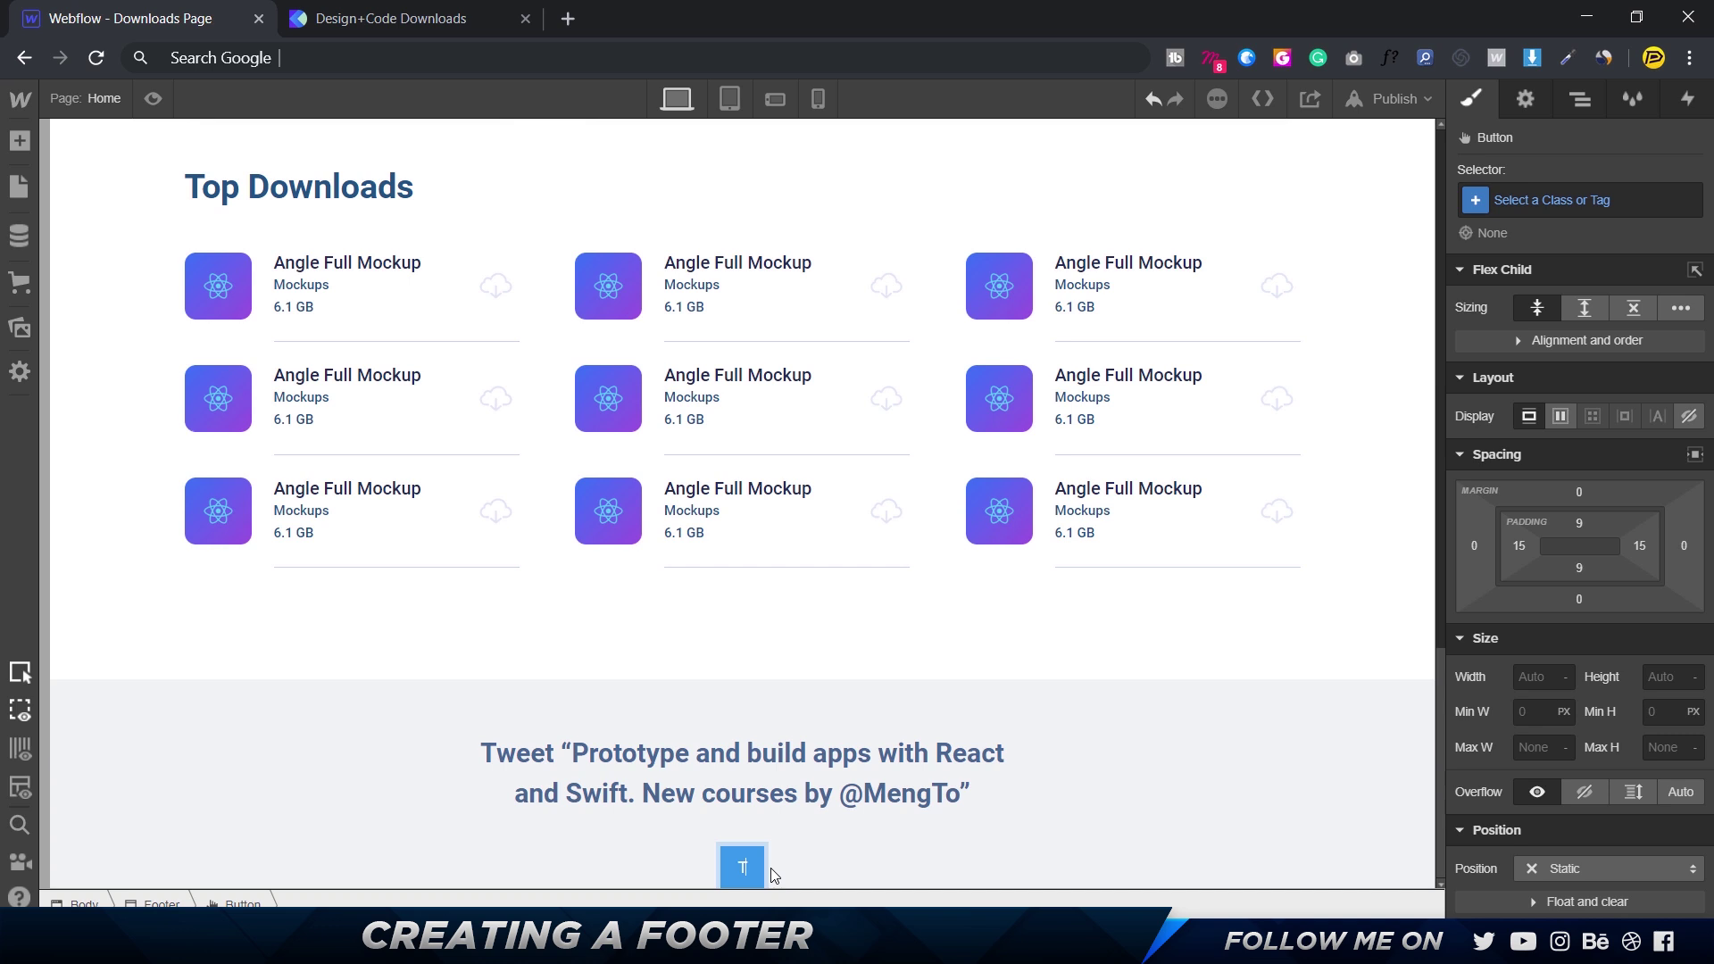
{"action": "type", "text": "Tweet"}
{"action": "left_click", "coordinate": [815, 872]}
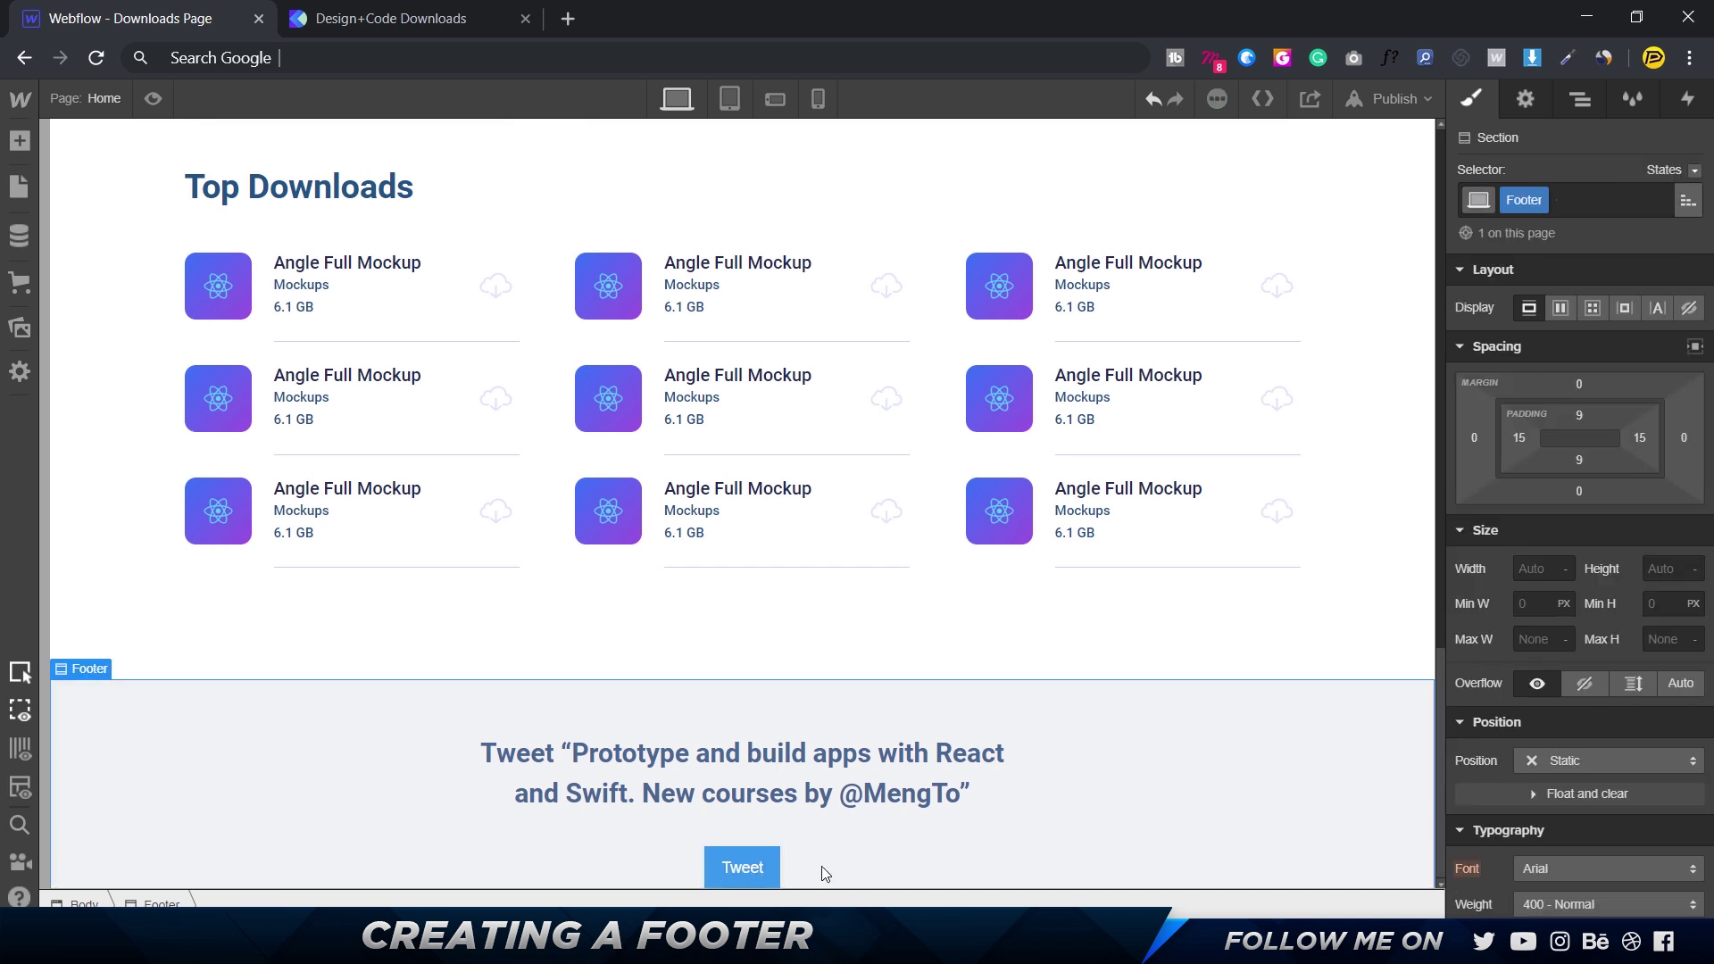
- Open the Font Awesome website in a new browser tab and search its icon gallery for "twitter"
{"action": "left_click", "coordinate": [566, 19]}
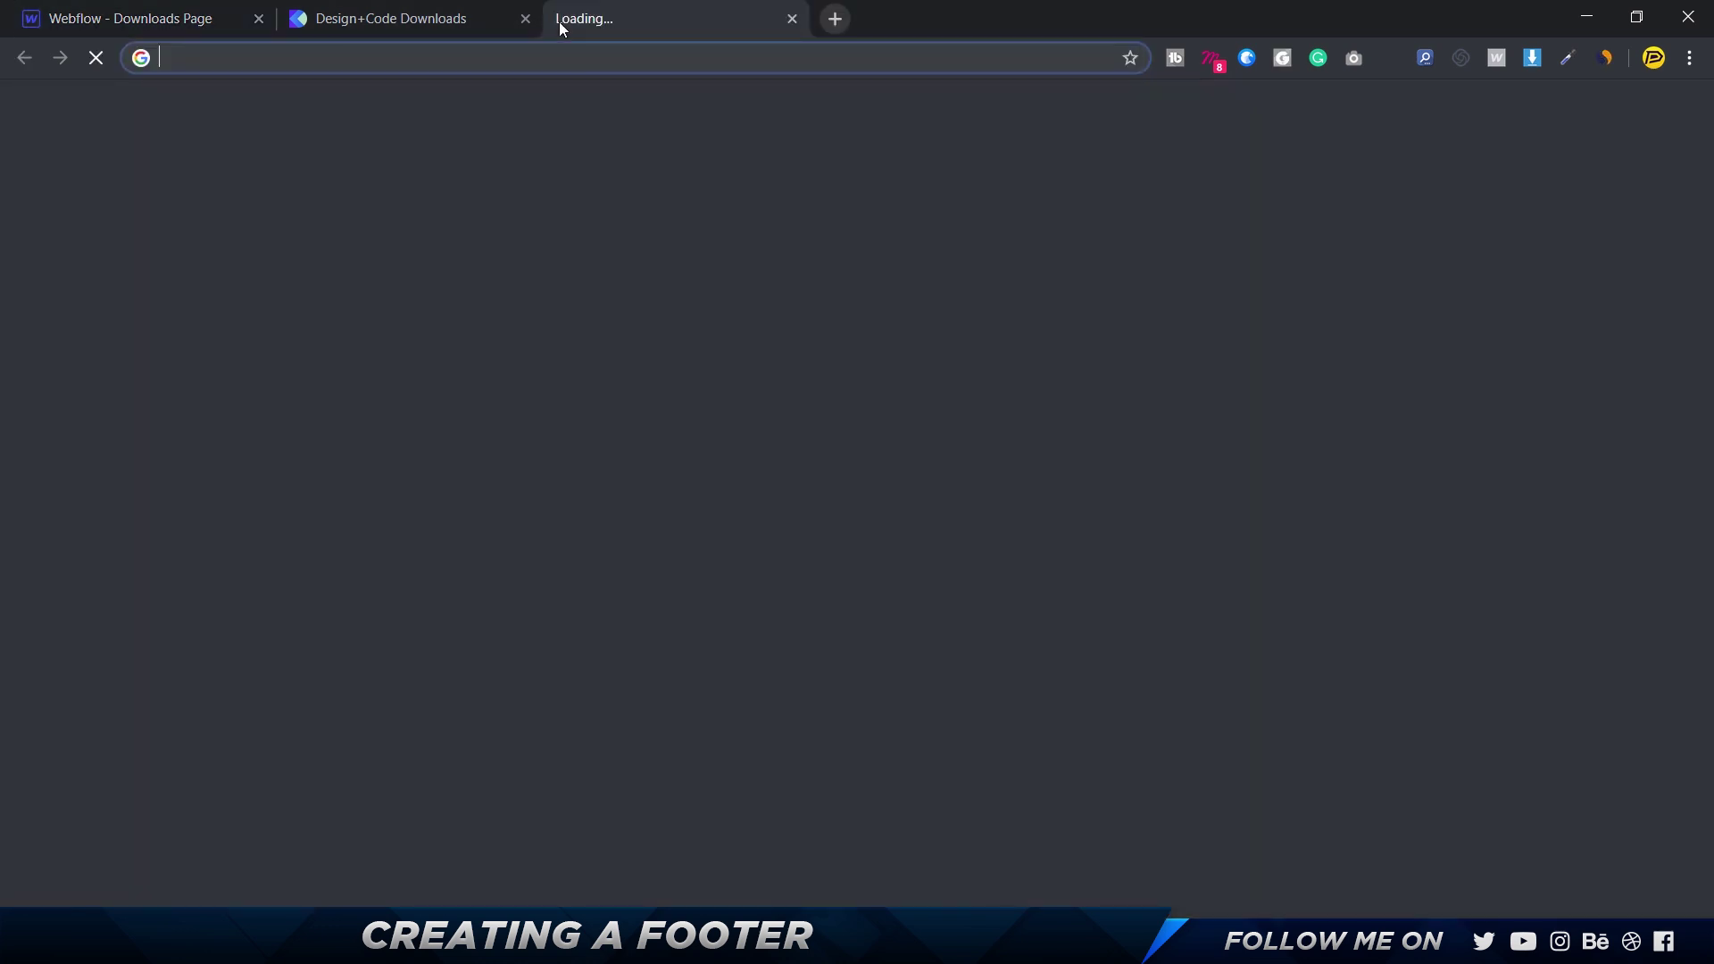
{"action": "type", "text": "fonta"}
{"action": "key", "text": "Return"}
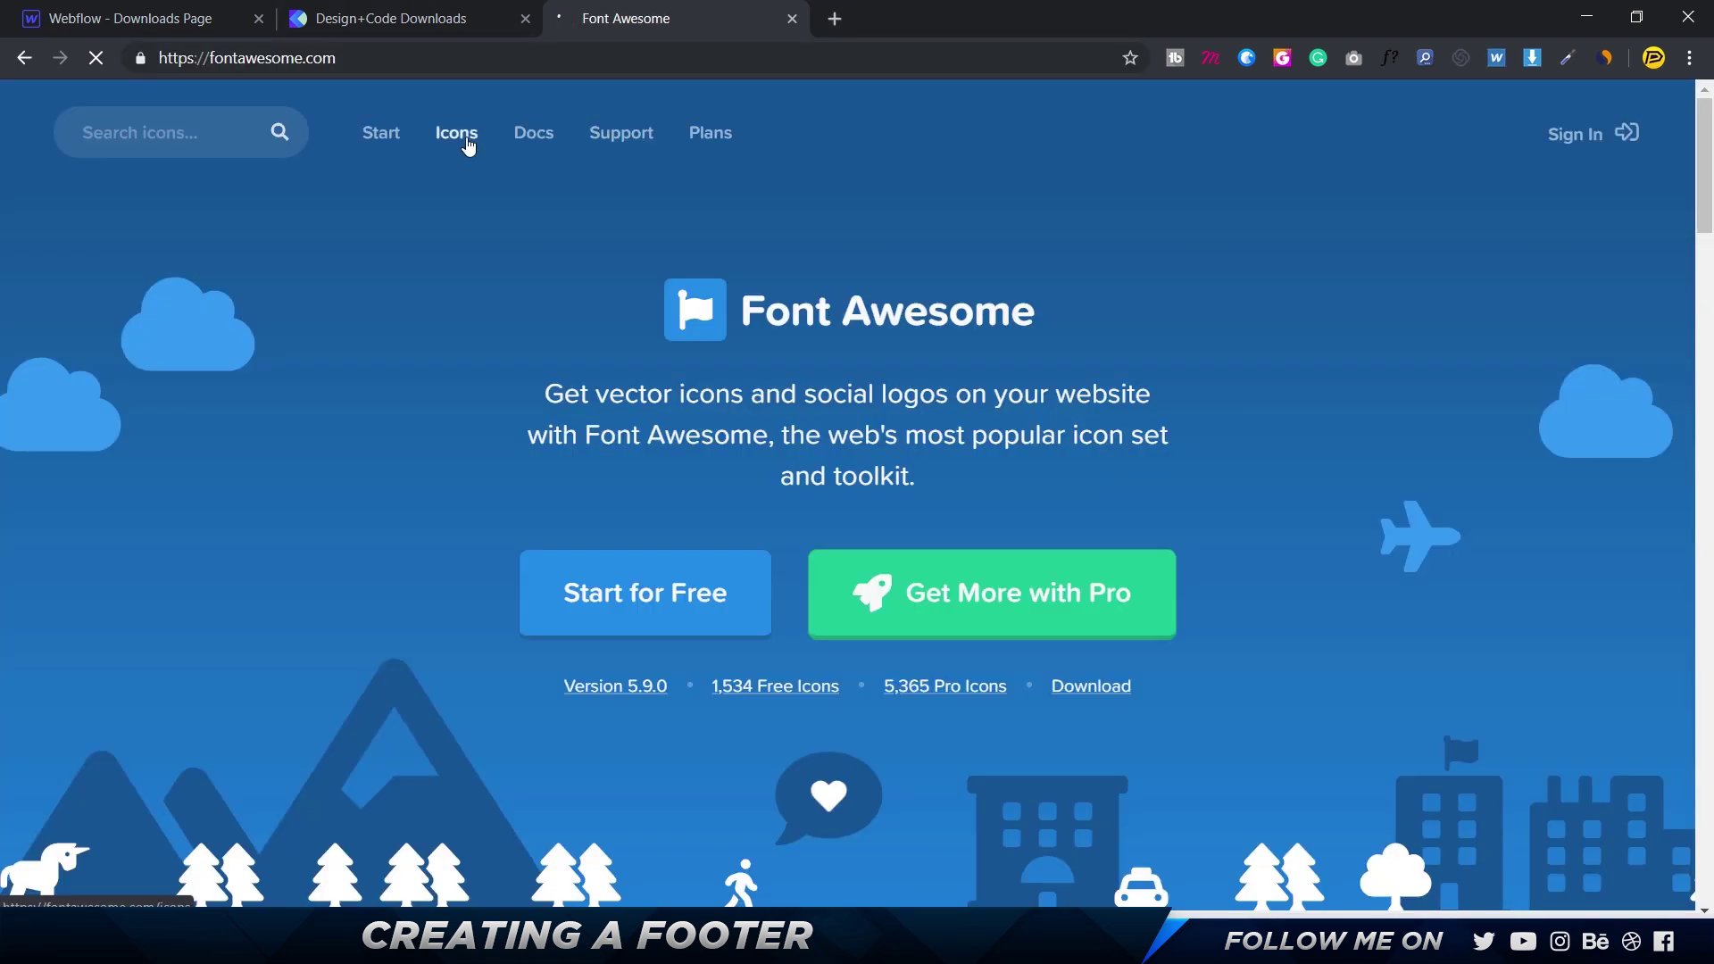
{"action": "left_click", "coordinate": [468, 143]}
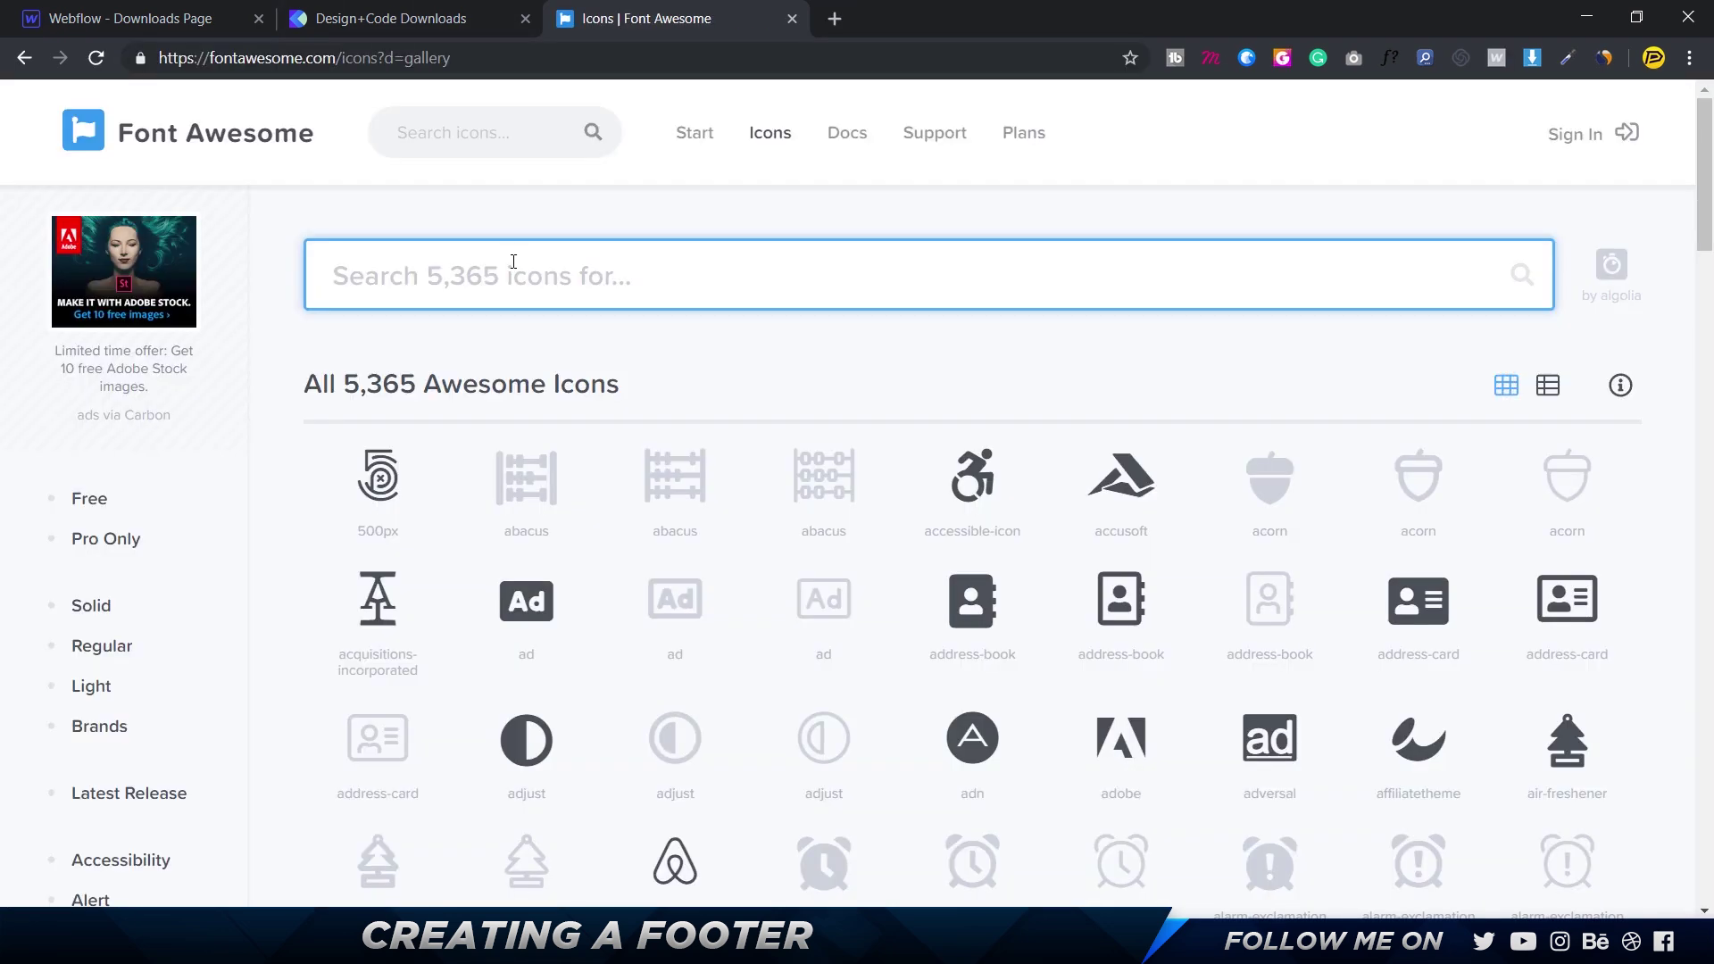
{"action": "type", "text": "twiit"}
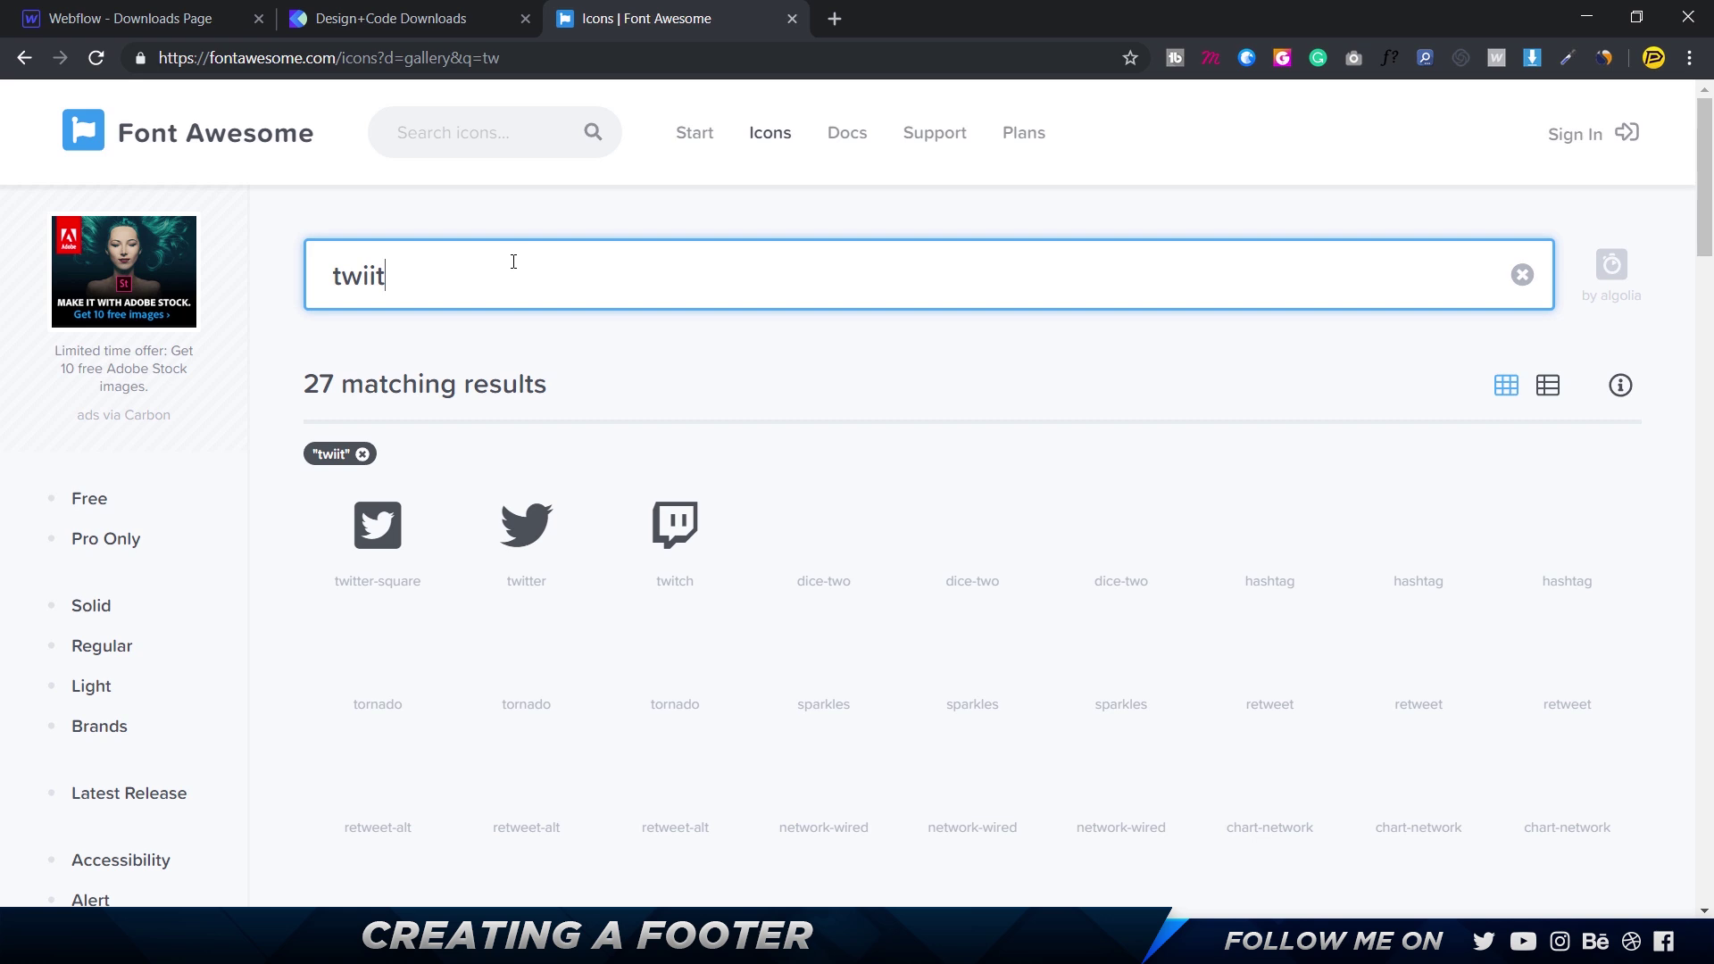
{"action": "key", "text": "BackSpace"}
{"action": "key", "text": "BackSpace"}
{"action": "type", "text": "tter"}
- Open the twitter brand icon's page and copy its Unicode glyph
{"action": "left_click", "coordinate": [393, 518]}
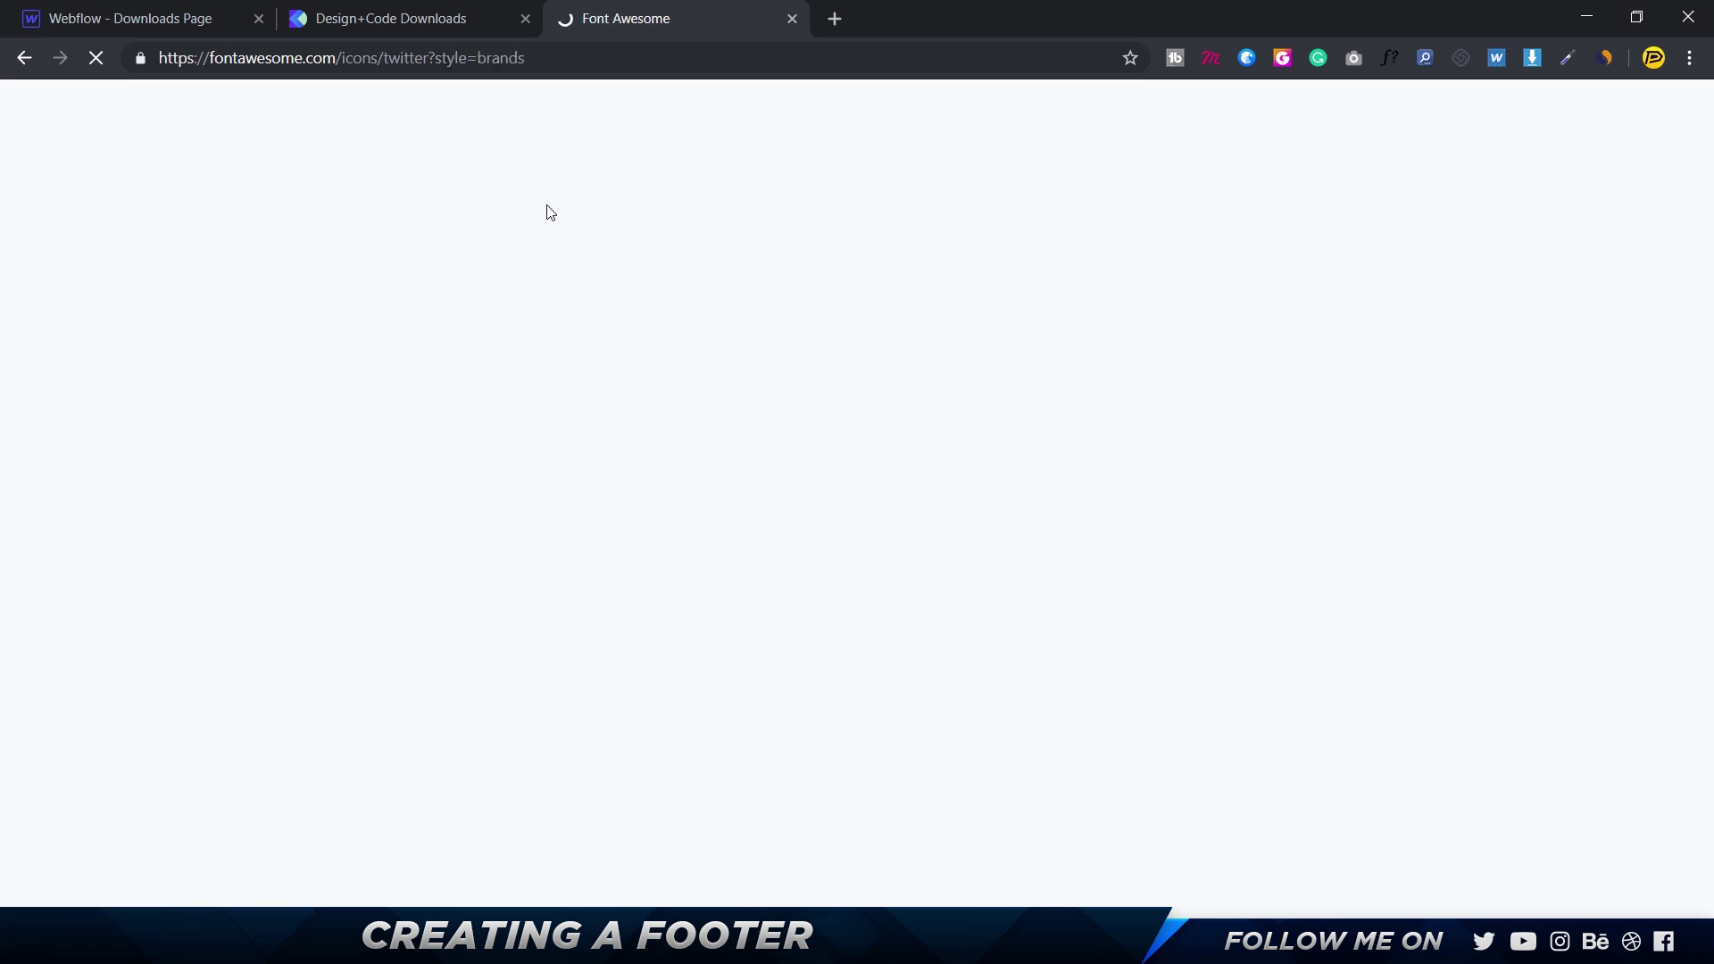
{"action": "scroll", "coordinate": [351, 294], "scroll_direction": "up", "scroll_amount": 2}
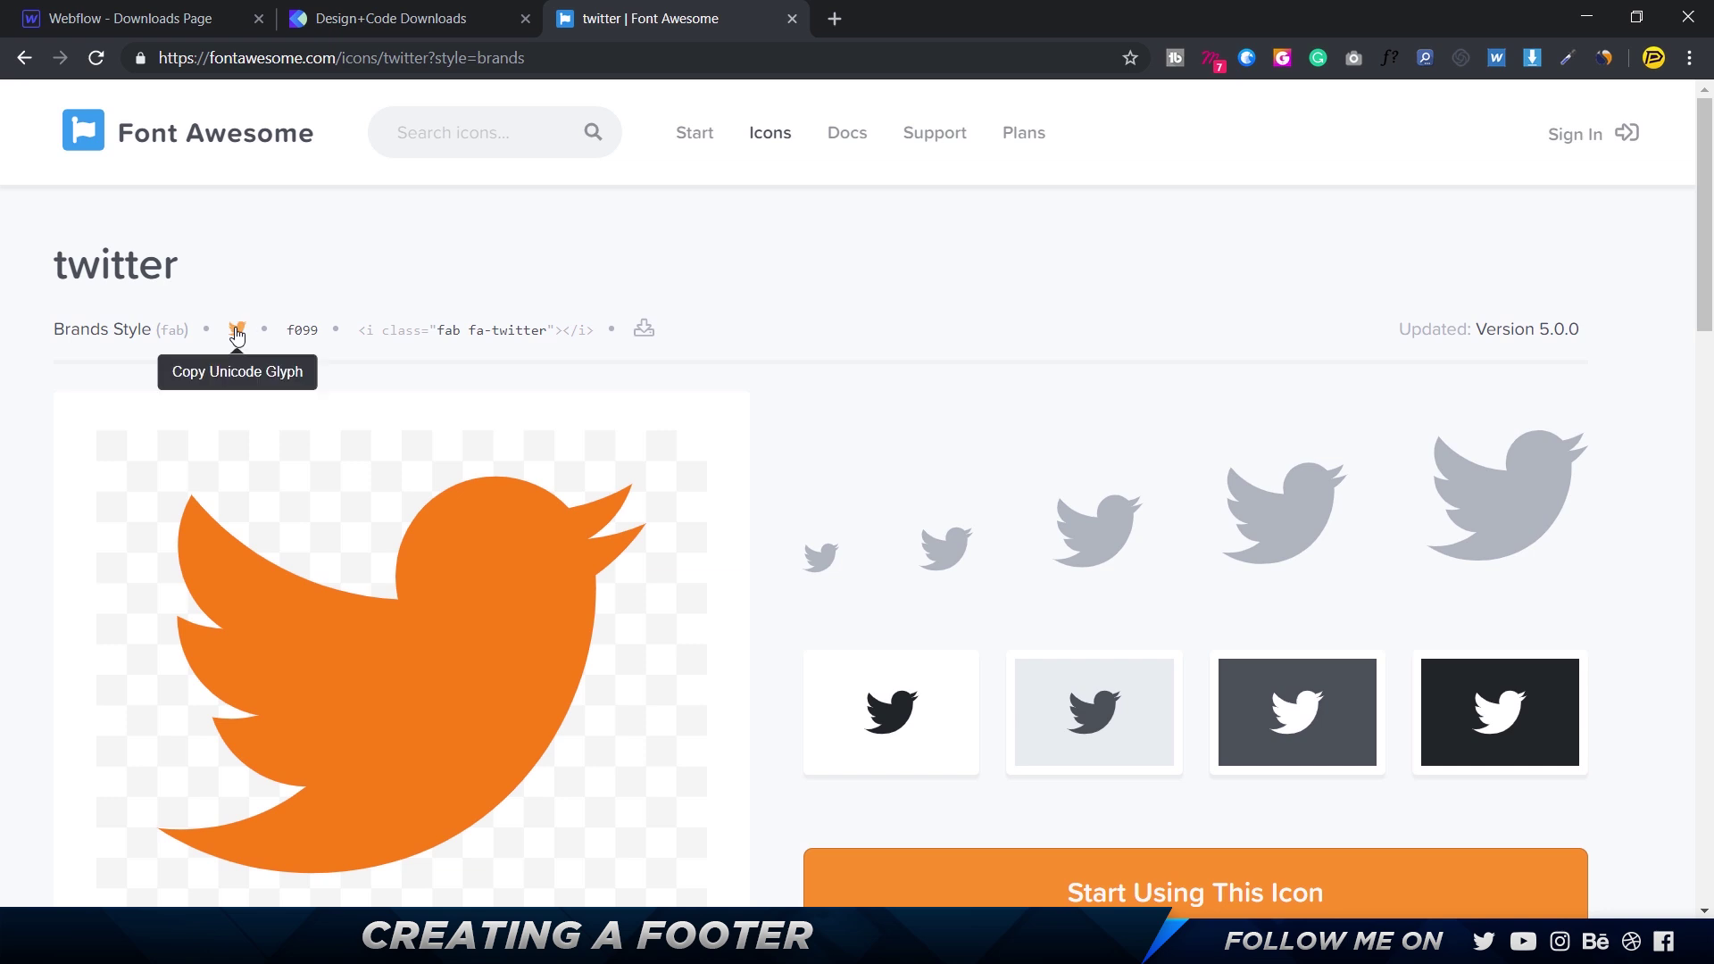
{"action": "left_click", "coordinate": [236, 335]}
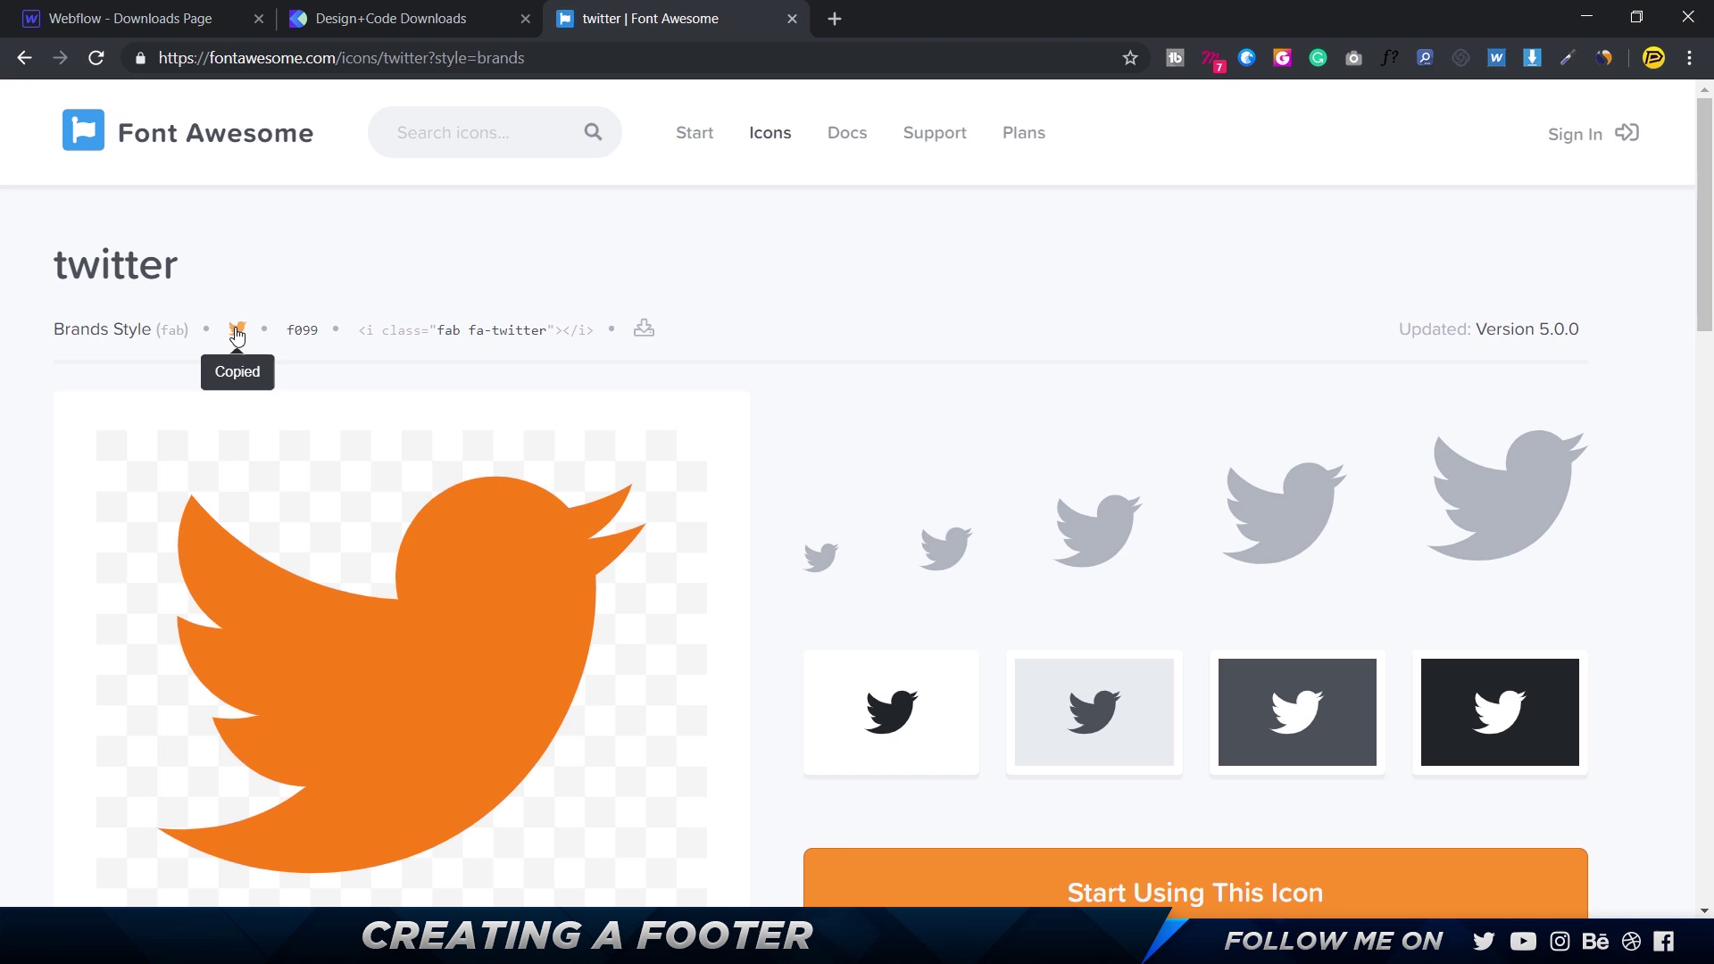
- Return to Webflow and paste the copied Twitter glyph in front of the footer button's Tweet label
{"action": "key", "text": "ctrl+1"}
{"action": "left_click", "coordinate": [748, 866]}
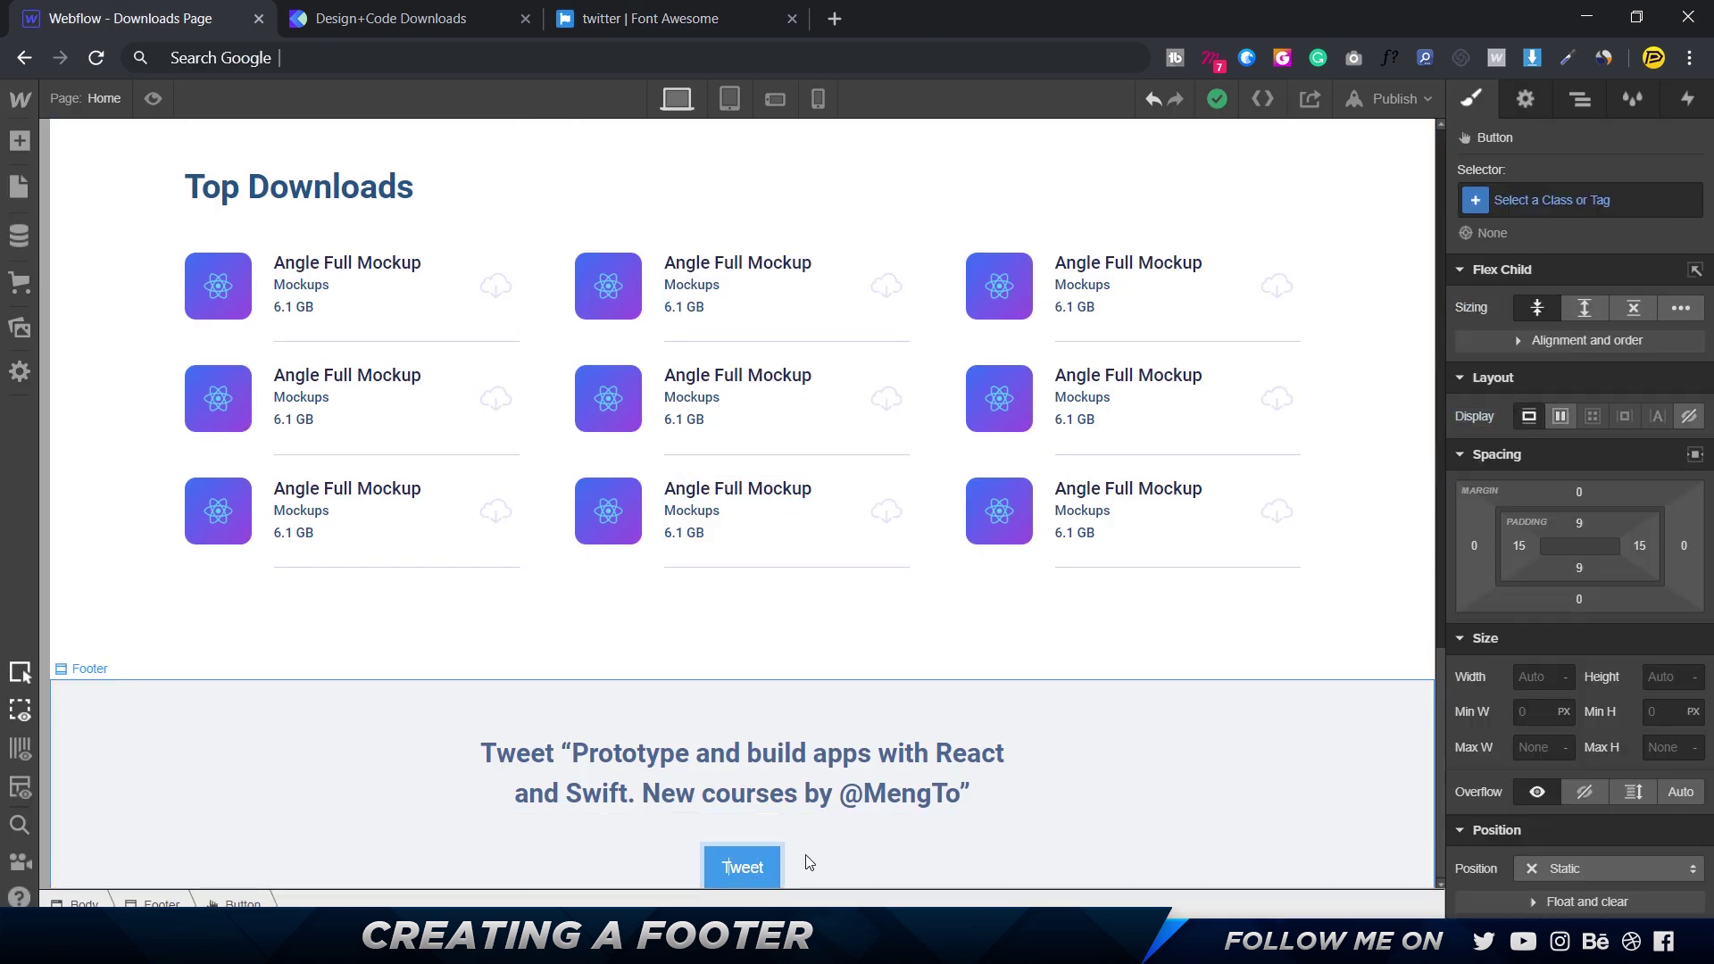
{"action": "key", "text": "ctrl+v"}
{"action": "key", "text": "shift+Left"}
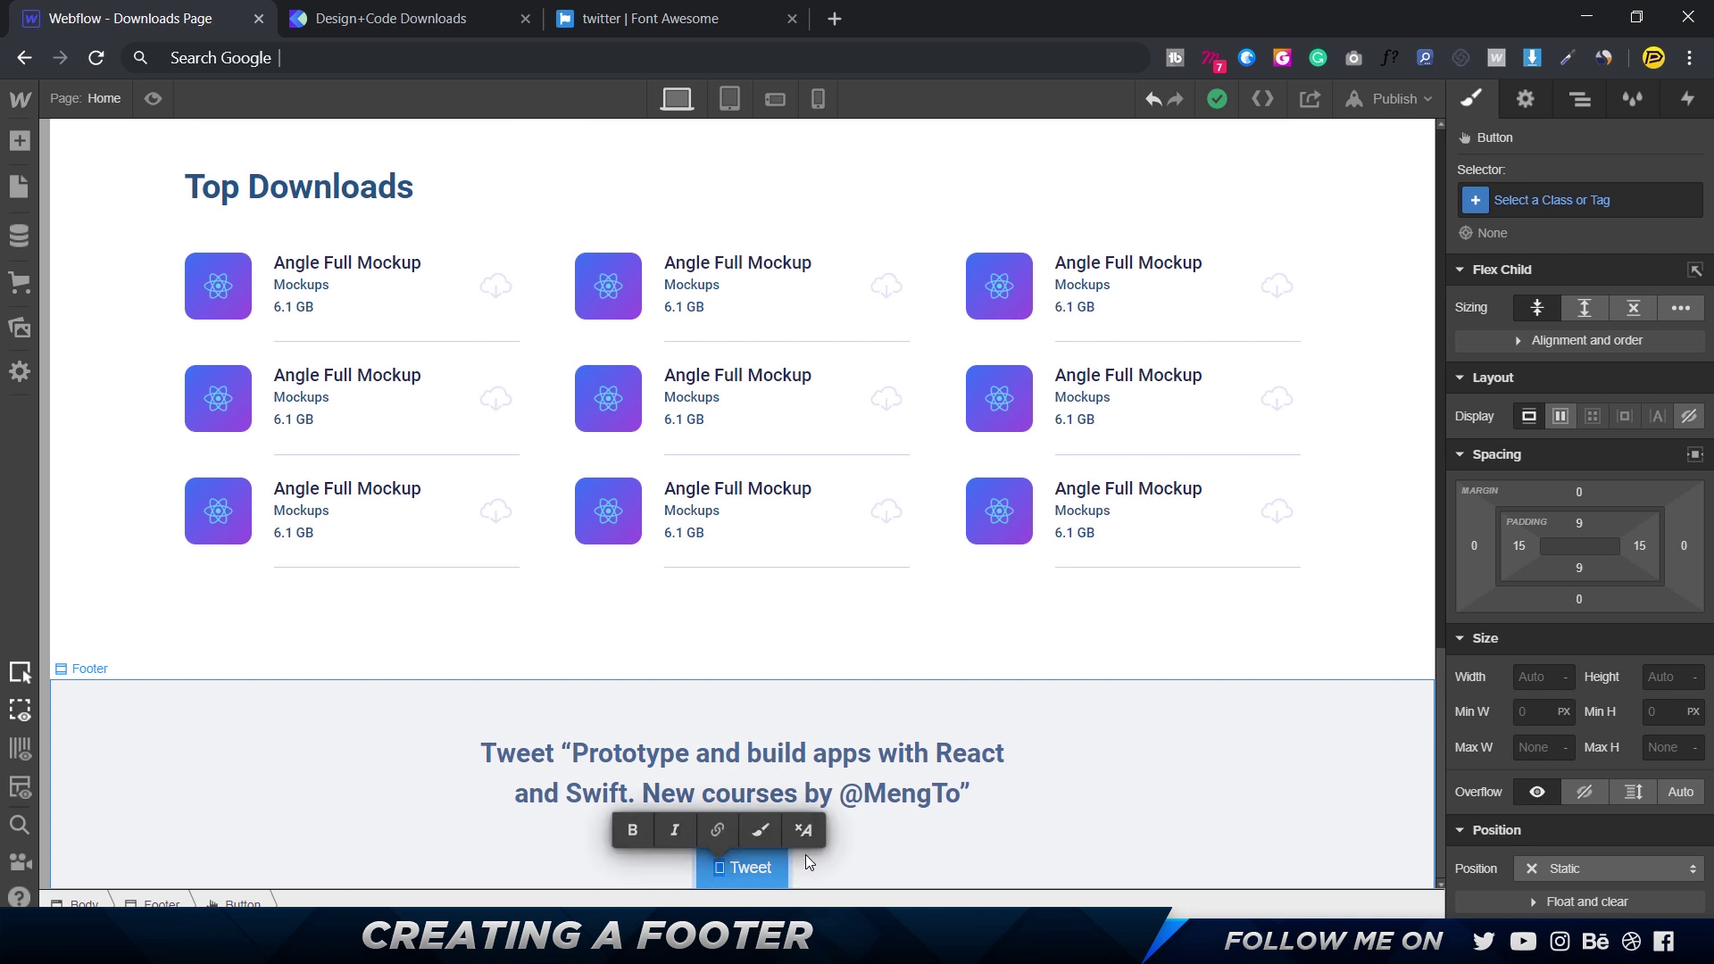
{"action": "key", "text": "Left"}
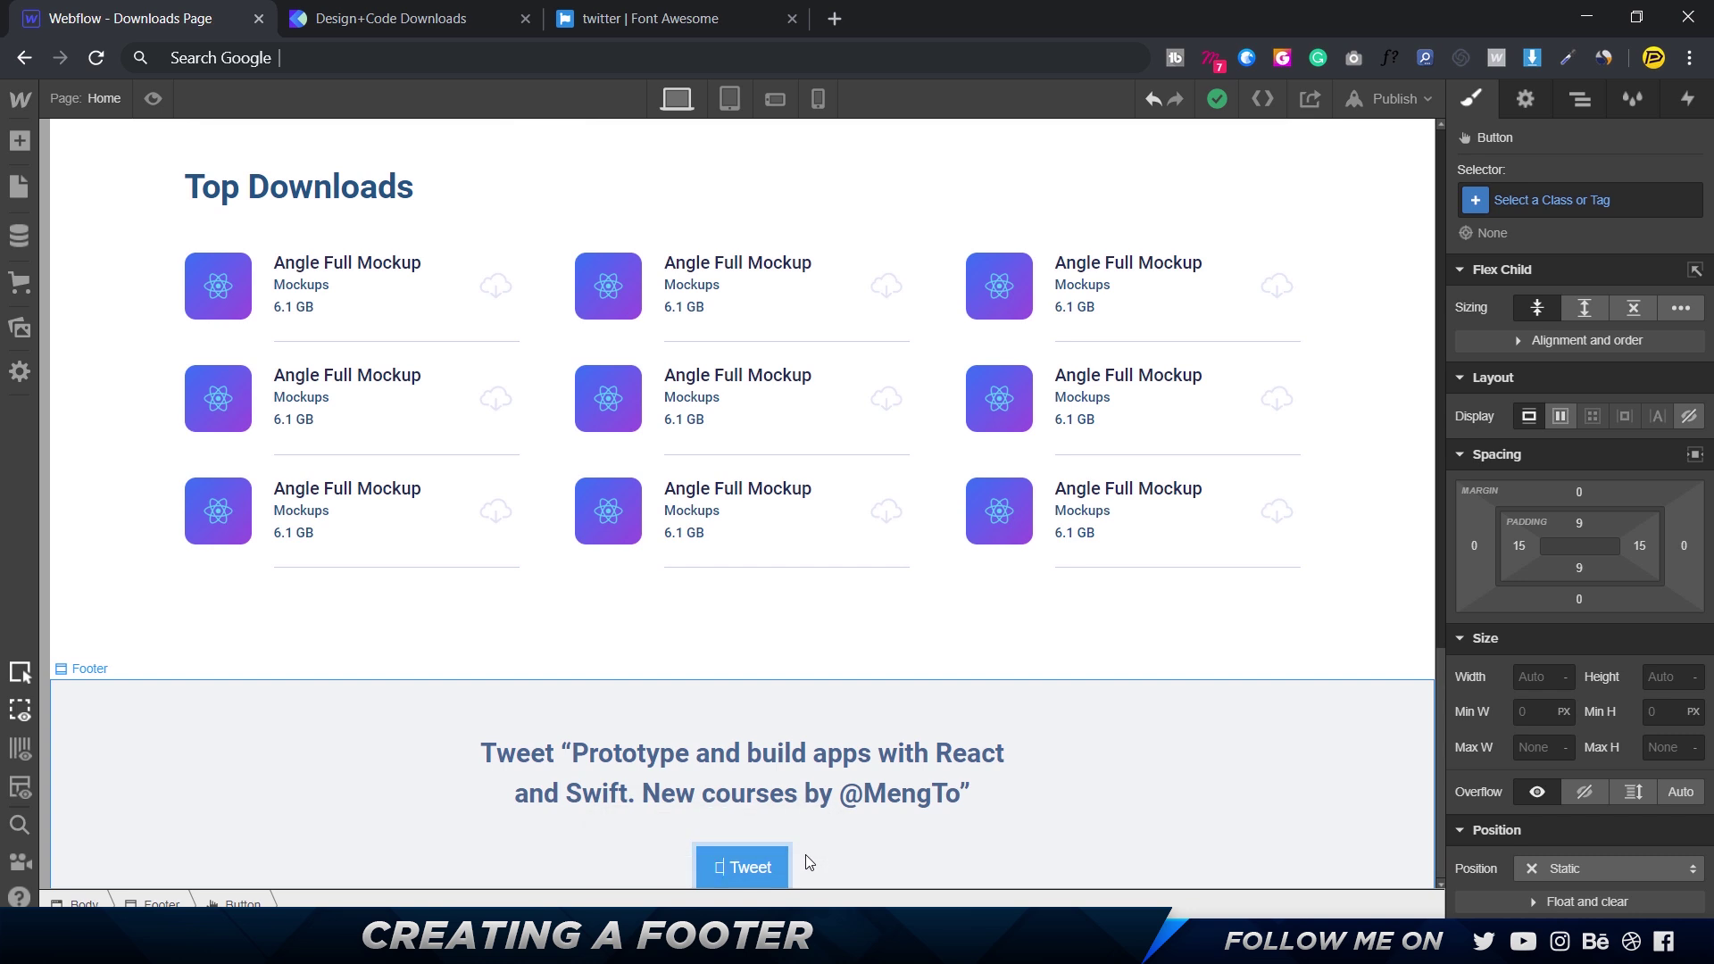
- Open the Webflow project's font settings and go to the Custom Fonts section
{"action": "left_click", "coordinate": [653, 20]}
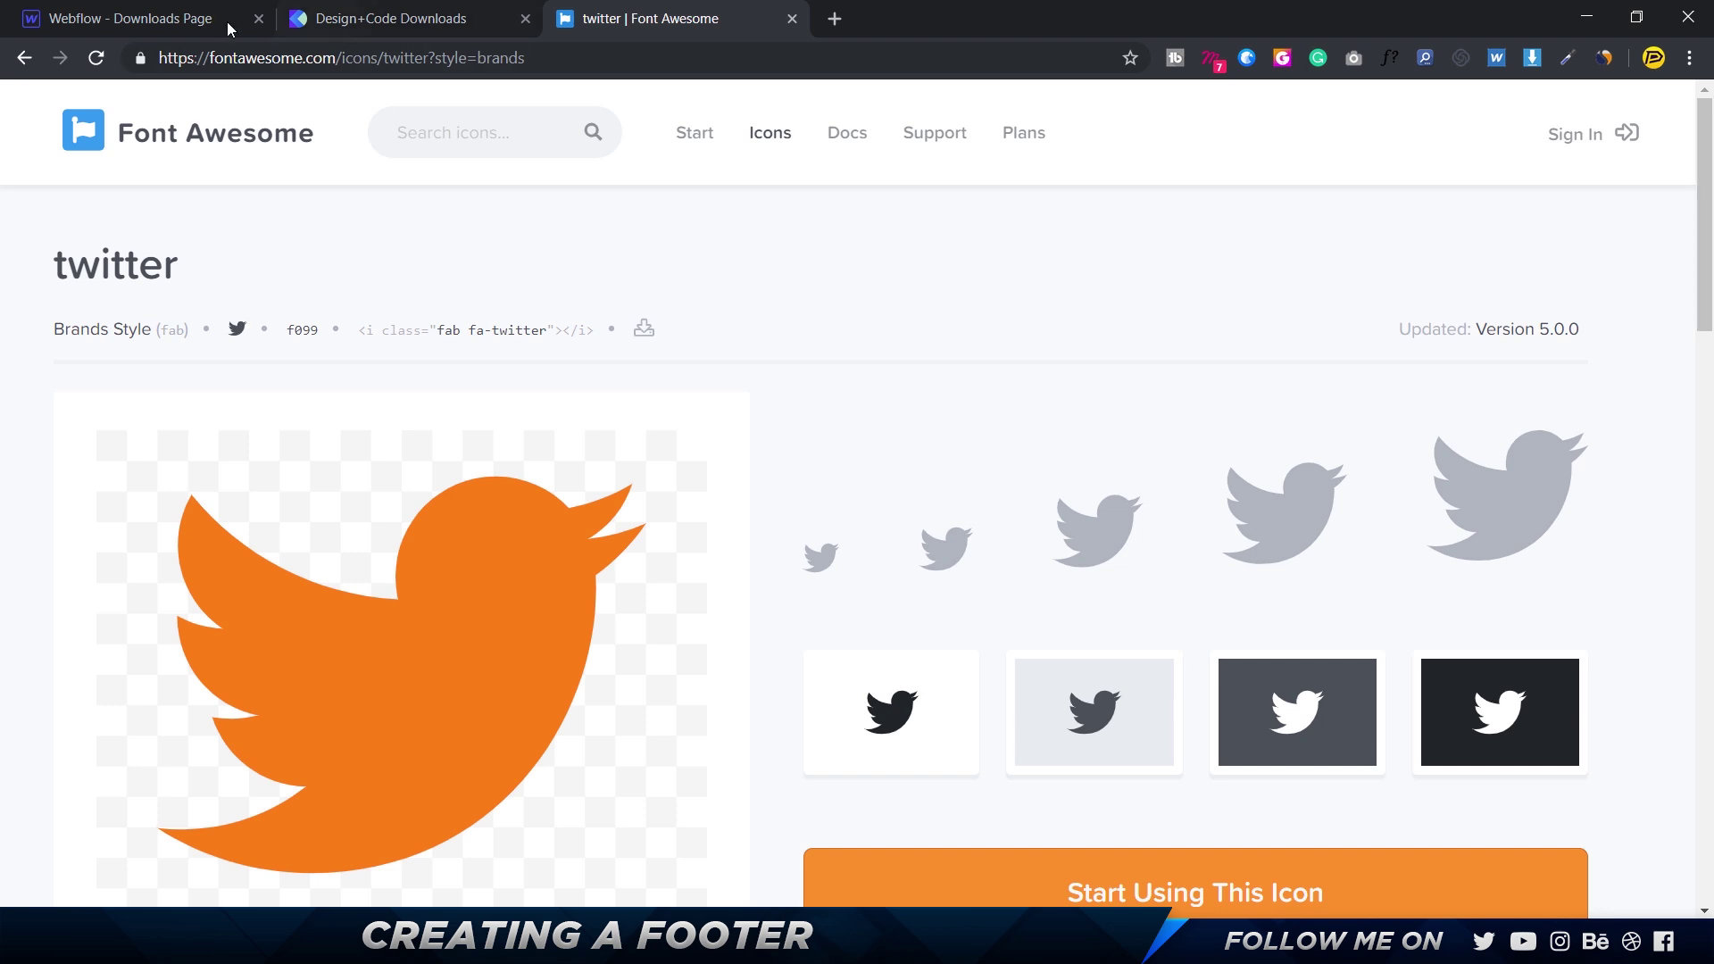
{"action": "left_click", "coordinate": [167, 21]}
{"action": "mouse_move", "coordinate": [20, 98]}
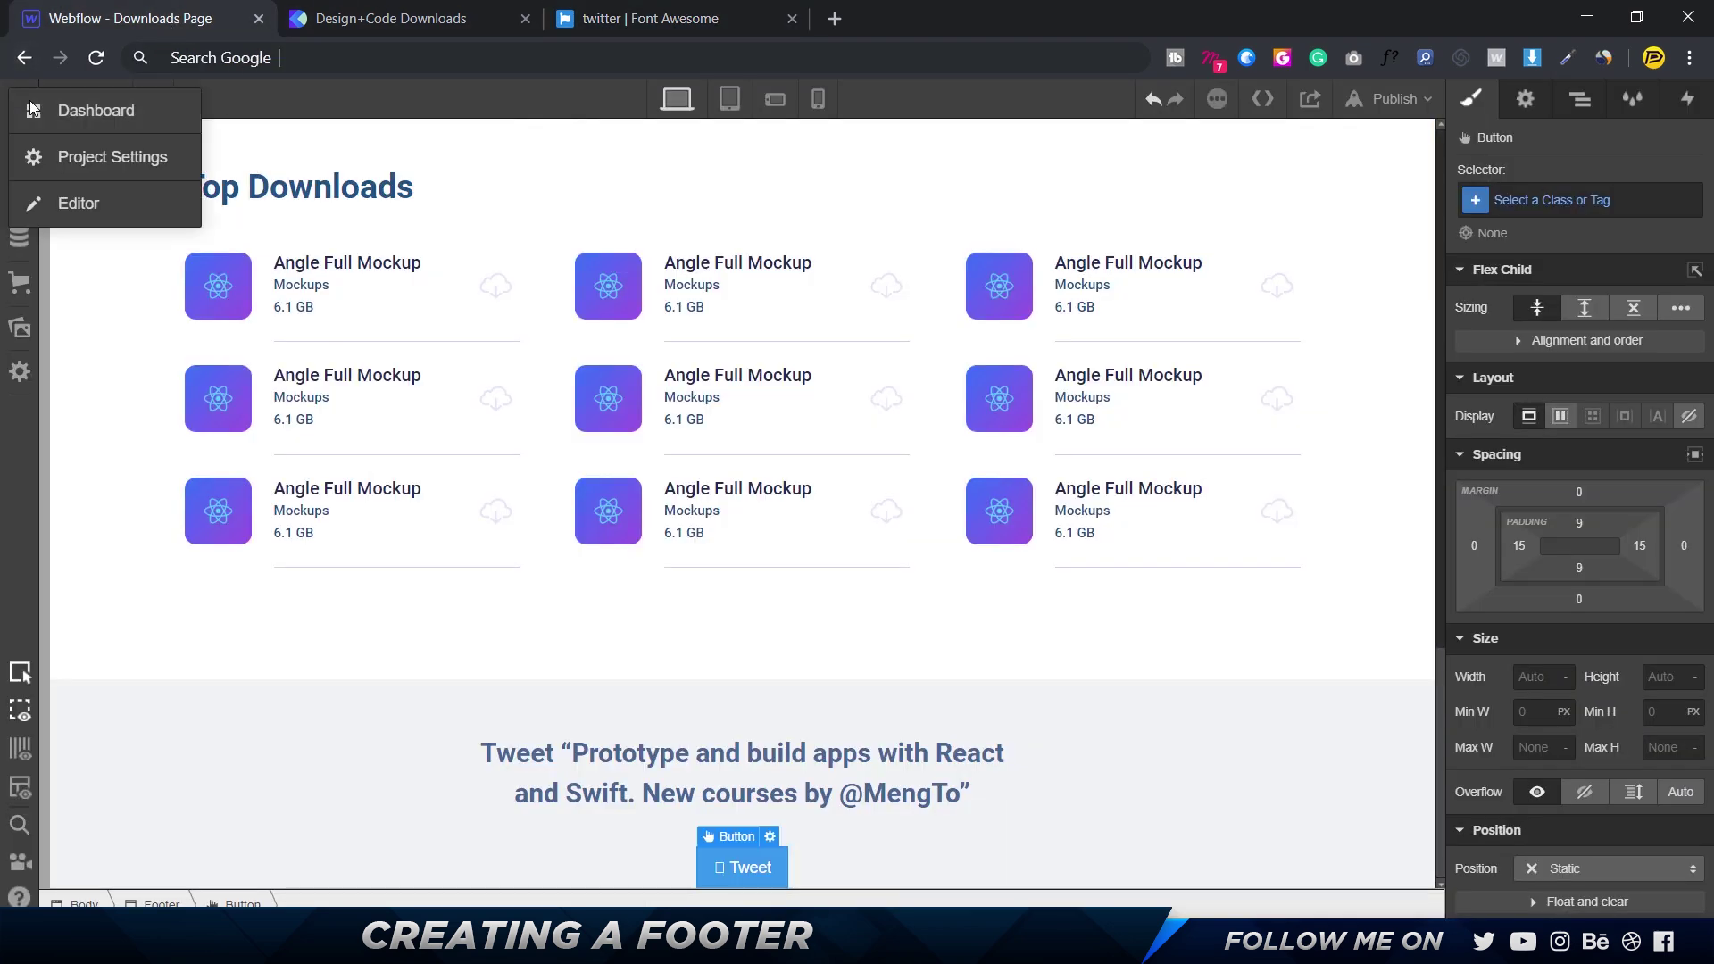
{"action": "left_click", "coordinate": [100, 154]}
{"action": "left_click", "coordinate": [714, 268]}
{"action": "scroll", "coordinate": [603, 413], "scroll_direction": "down", "scroll_amount": 5}
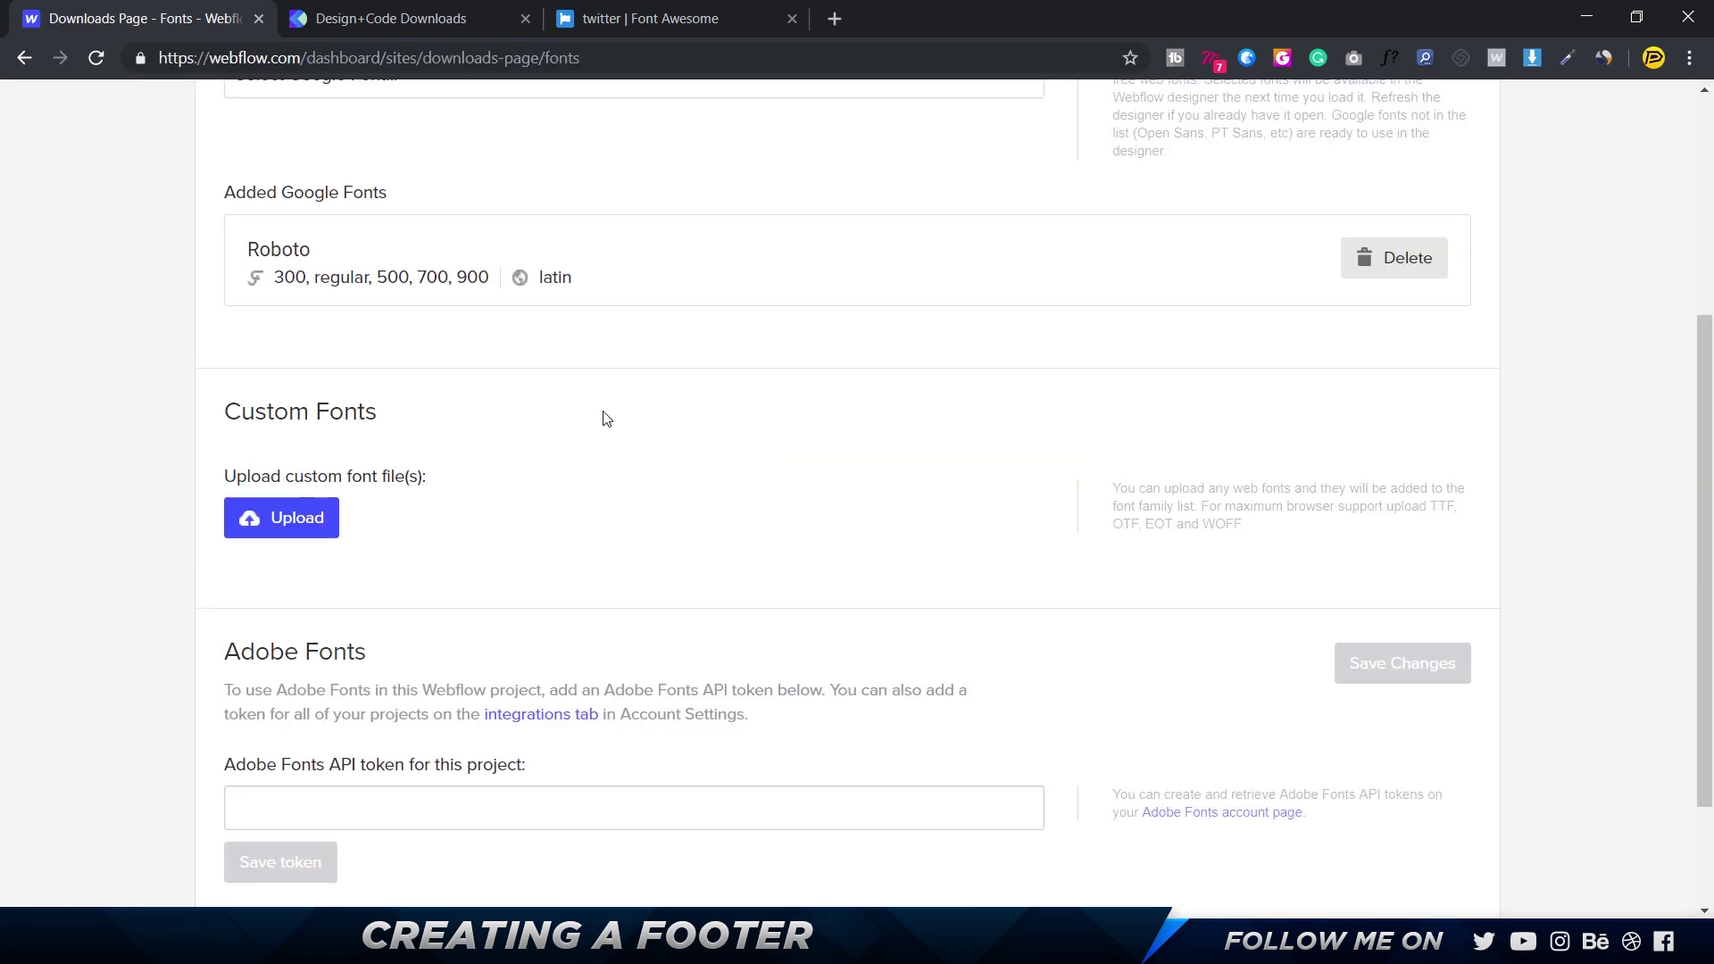
- Add fa-brands-400.ttf, fa-regular-400.ttf and fa-solid-900.ttf from the fontawesome-free-5.9.0-web webfonts folder as custom font files
{"action": "left_click", "coordinate": [295, 518]}
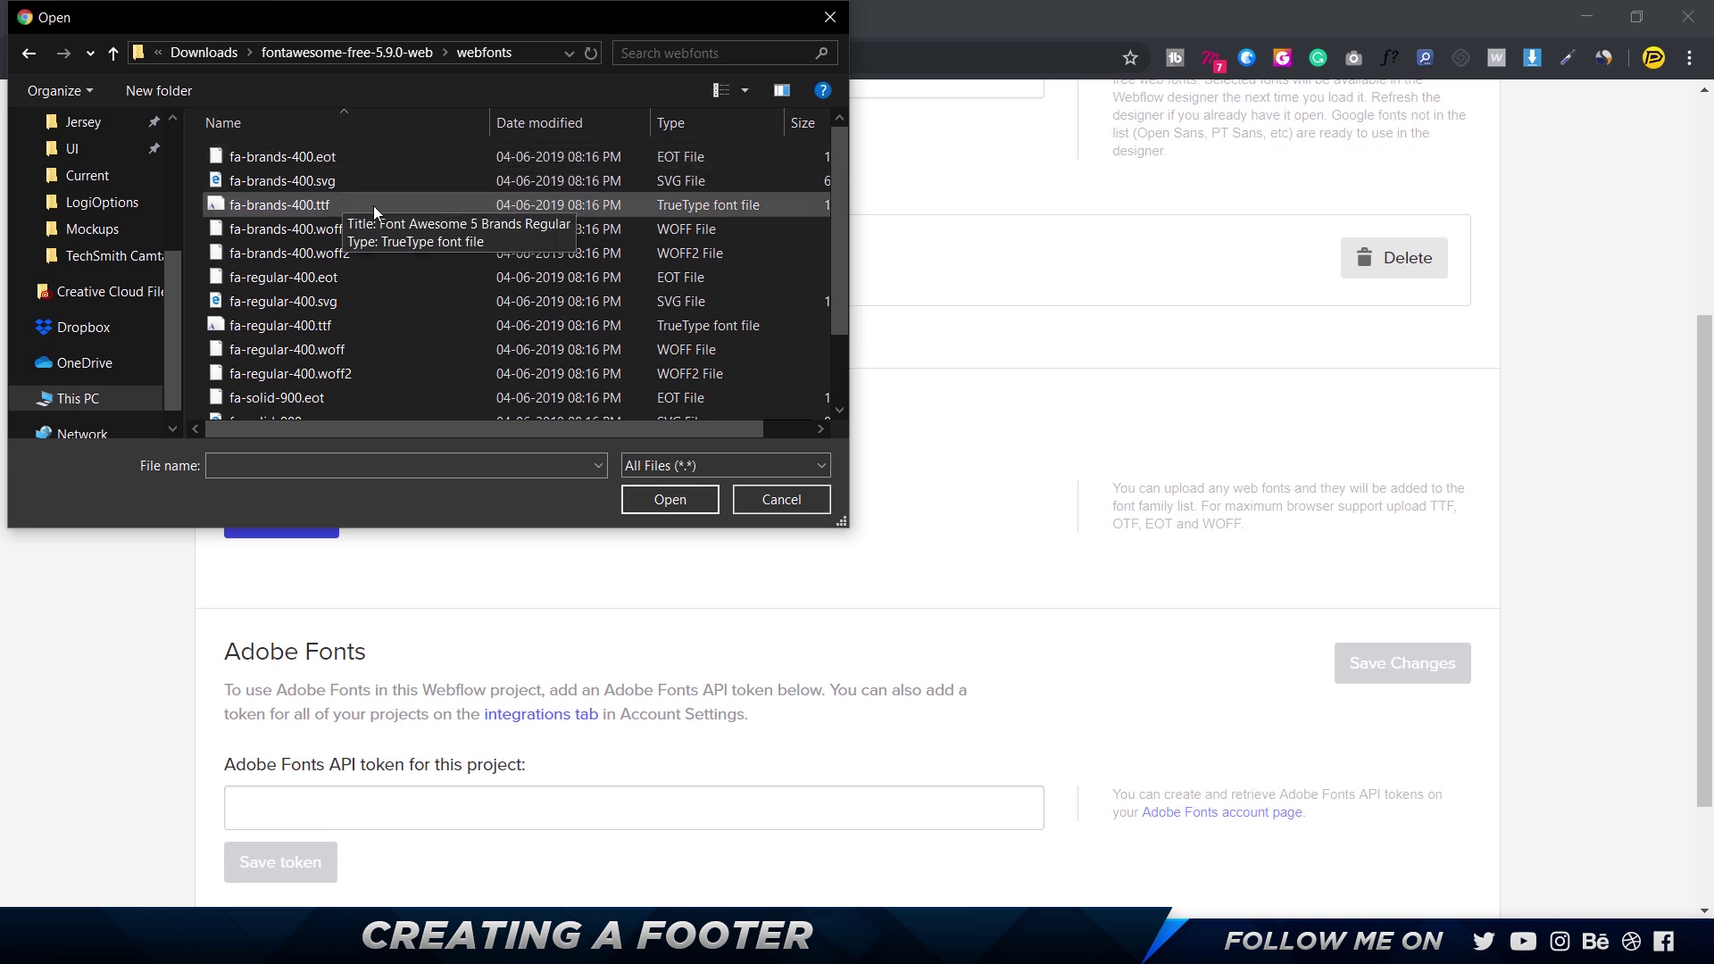
{"action": "left_click", "coordinate": [327, 207]}
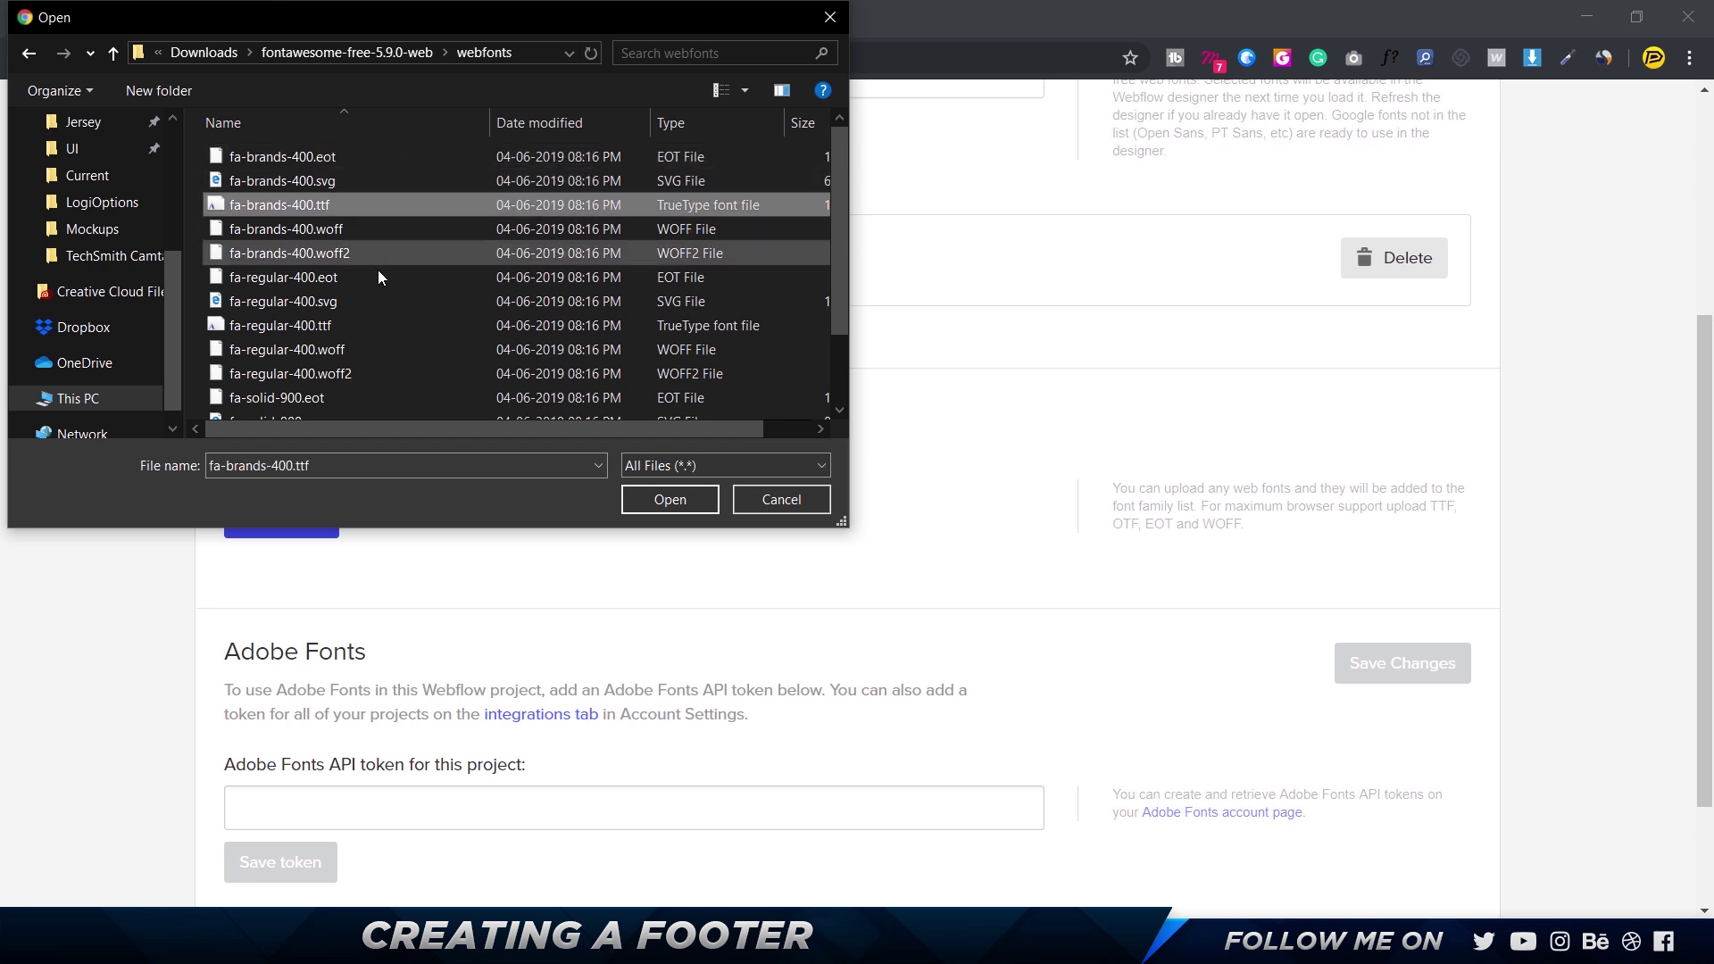
{"action": "left_click", "coordinate": [314, 329], "text": "ctrl"}
{"action": "scroll", "coordinate": [315, 332], "scroll_direction": "down", "scroll_amount": 1}
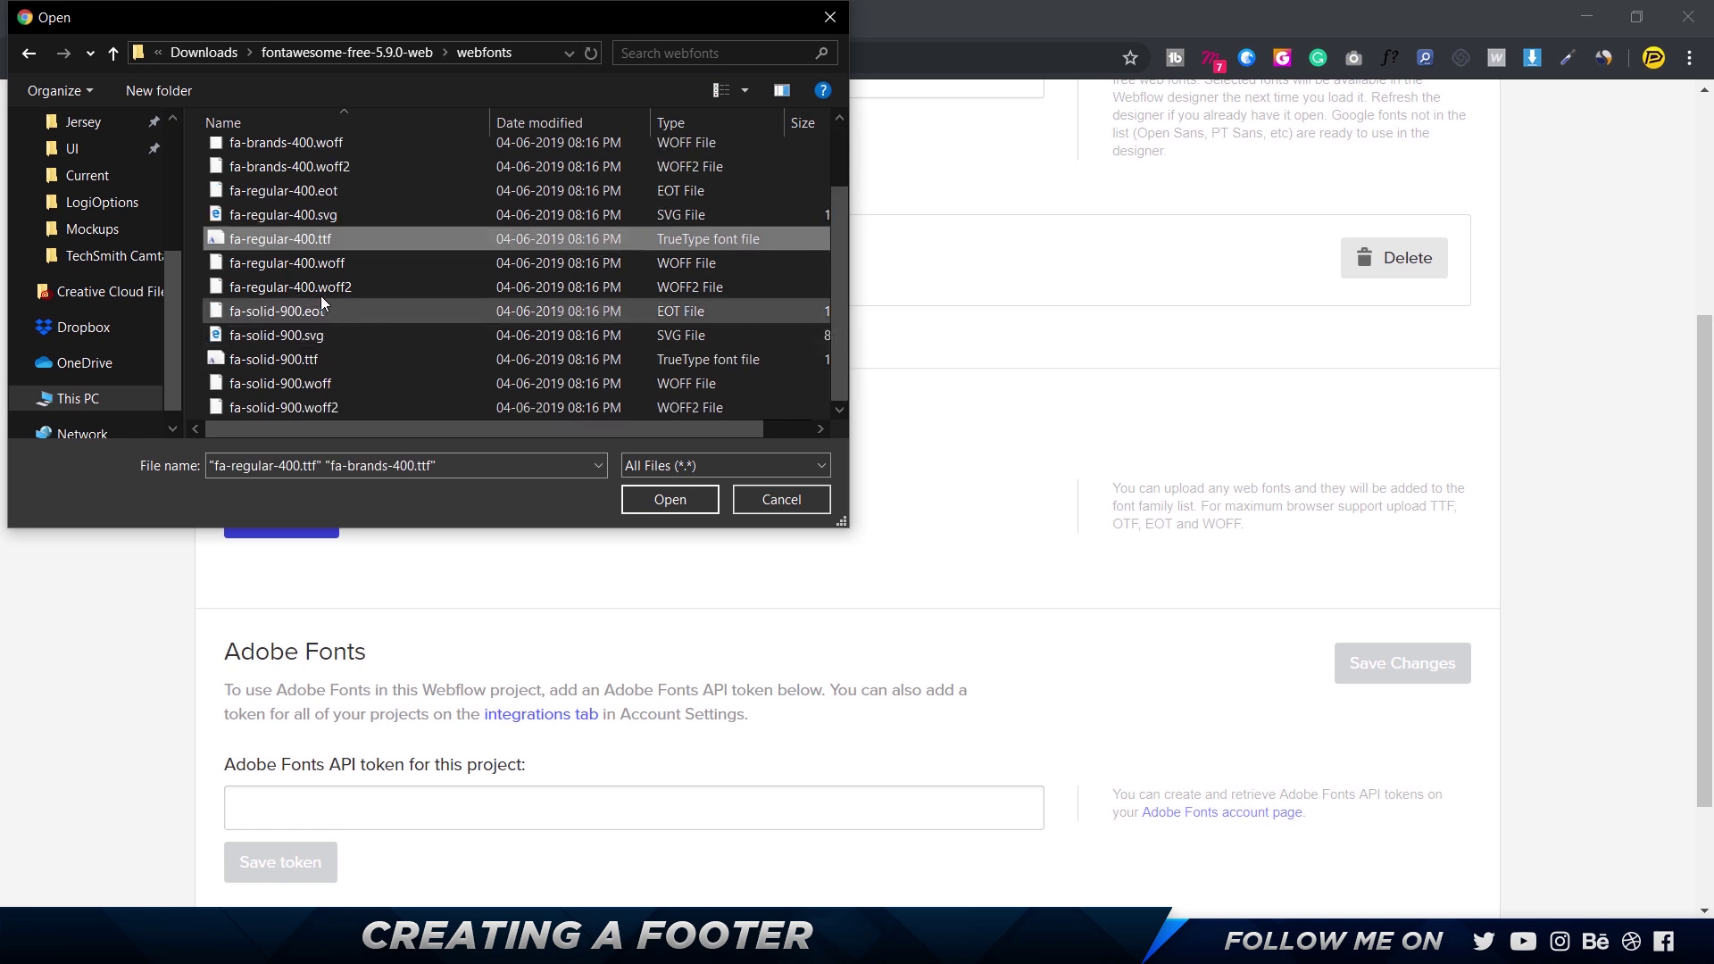
{"action": "left_click", "coordinate": [330, 360], "text": "ctrl"}
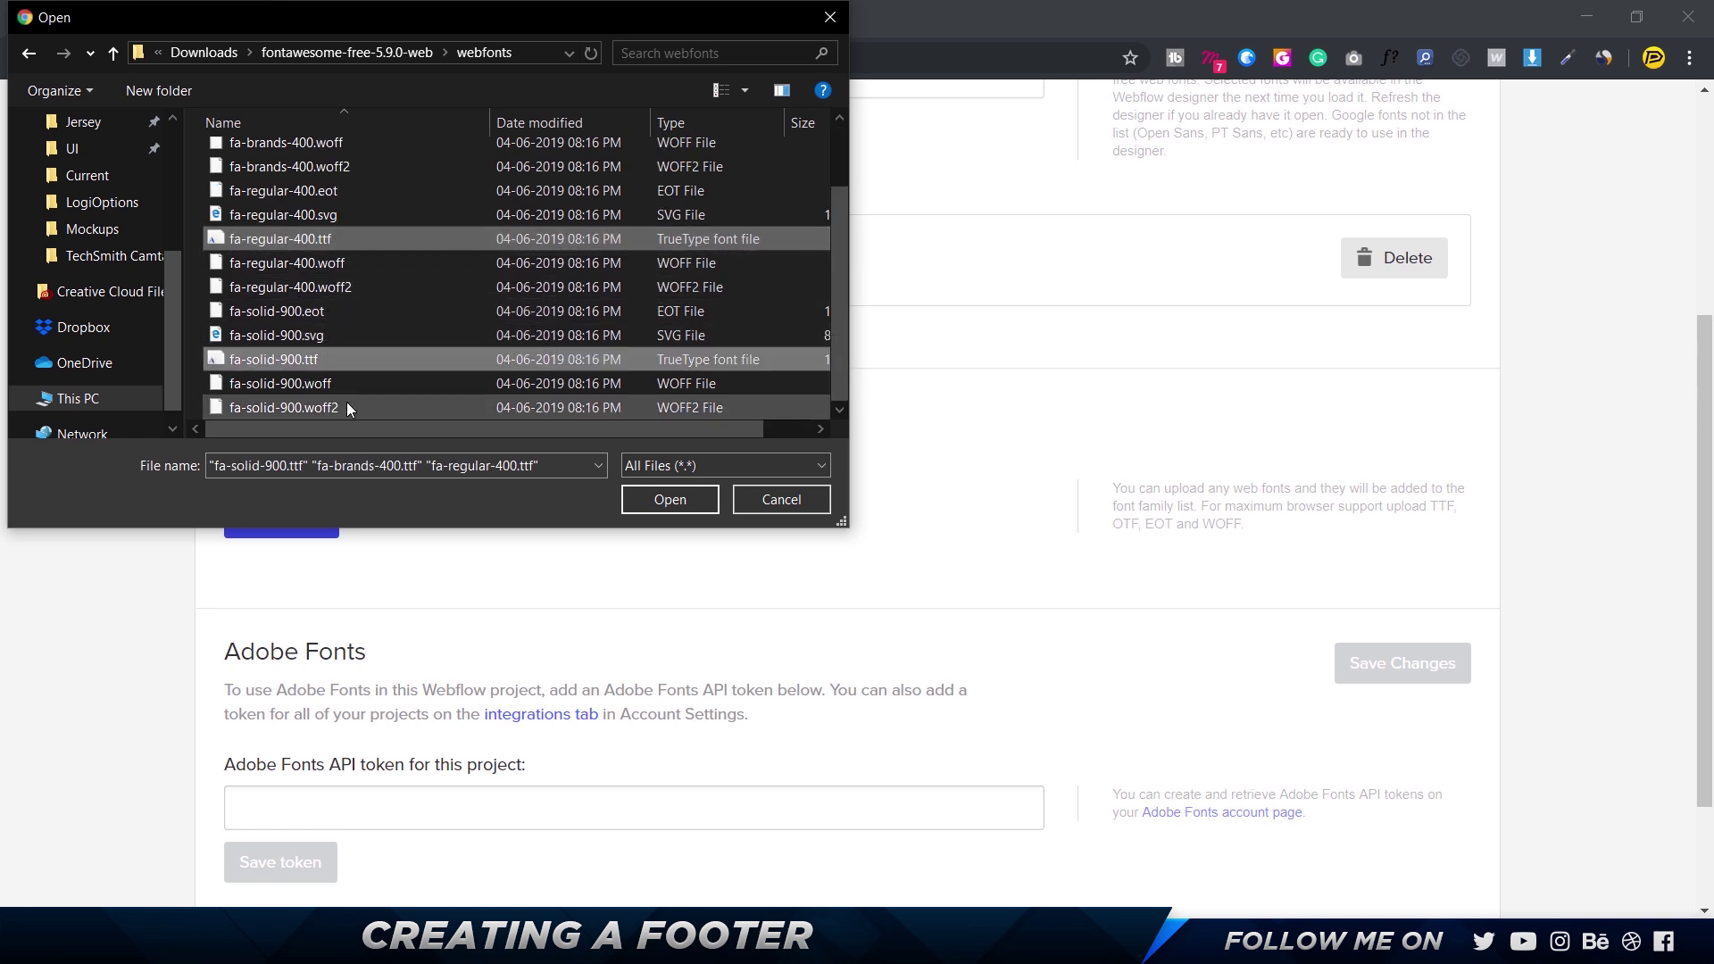
{"action": "scroll", "coordinate": [356, 286], "scroll_direction": "up", "scroll_amount": 1}
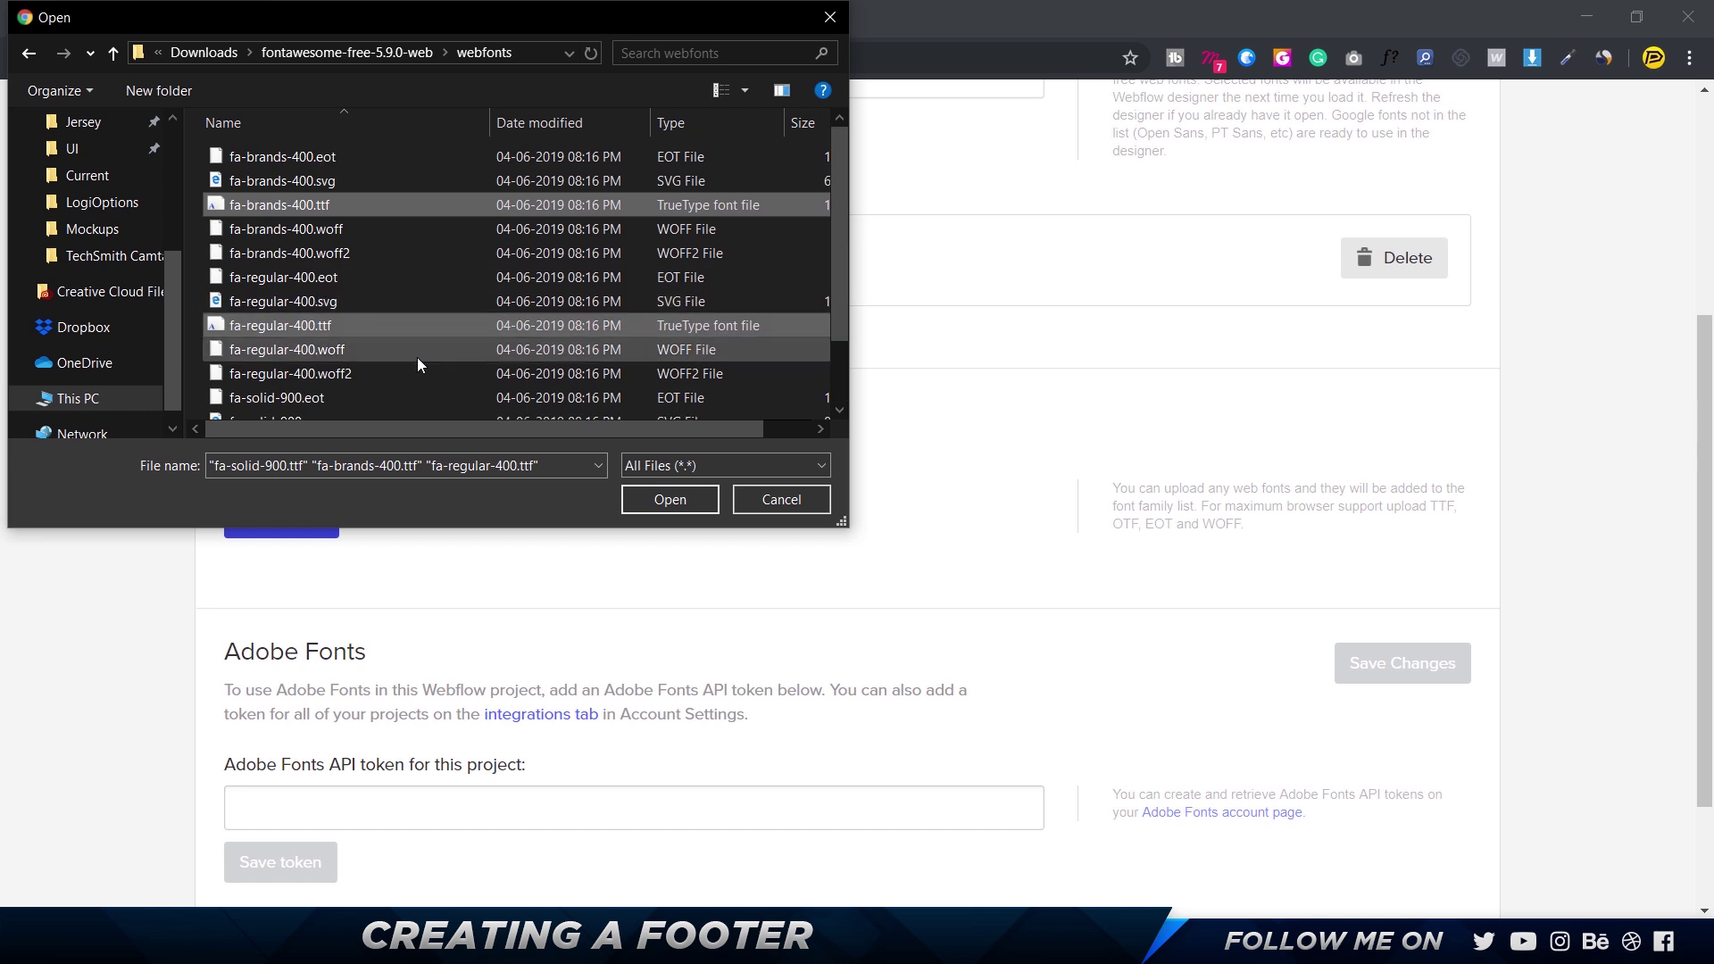
{"action": "scroll", "coordinate": [773, 225], "scroll_direction": "down", "scroll_amount": 1}
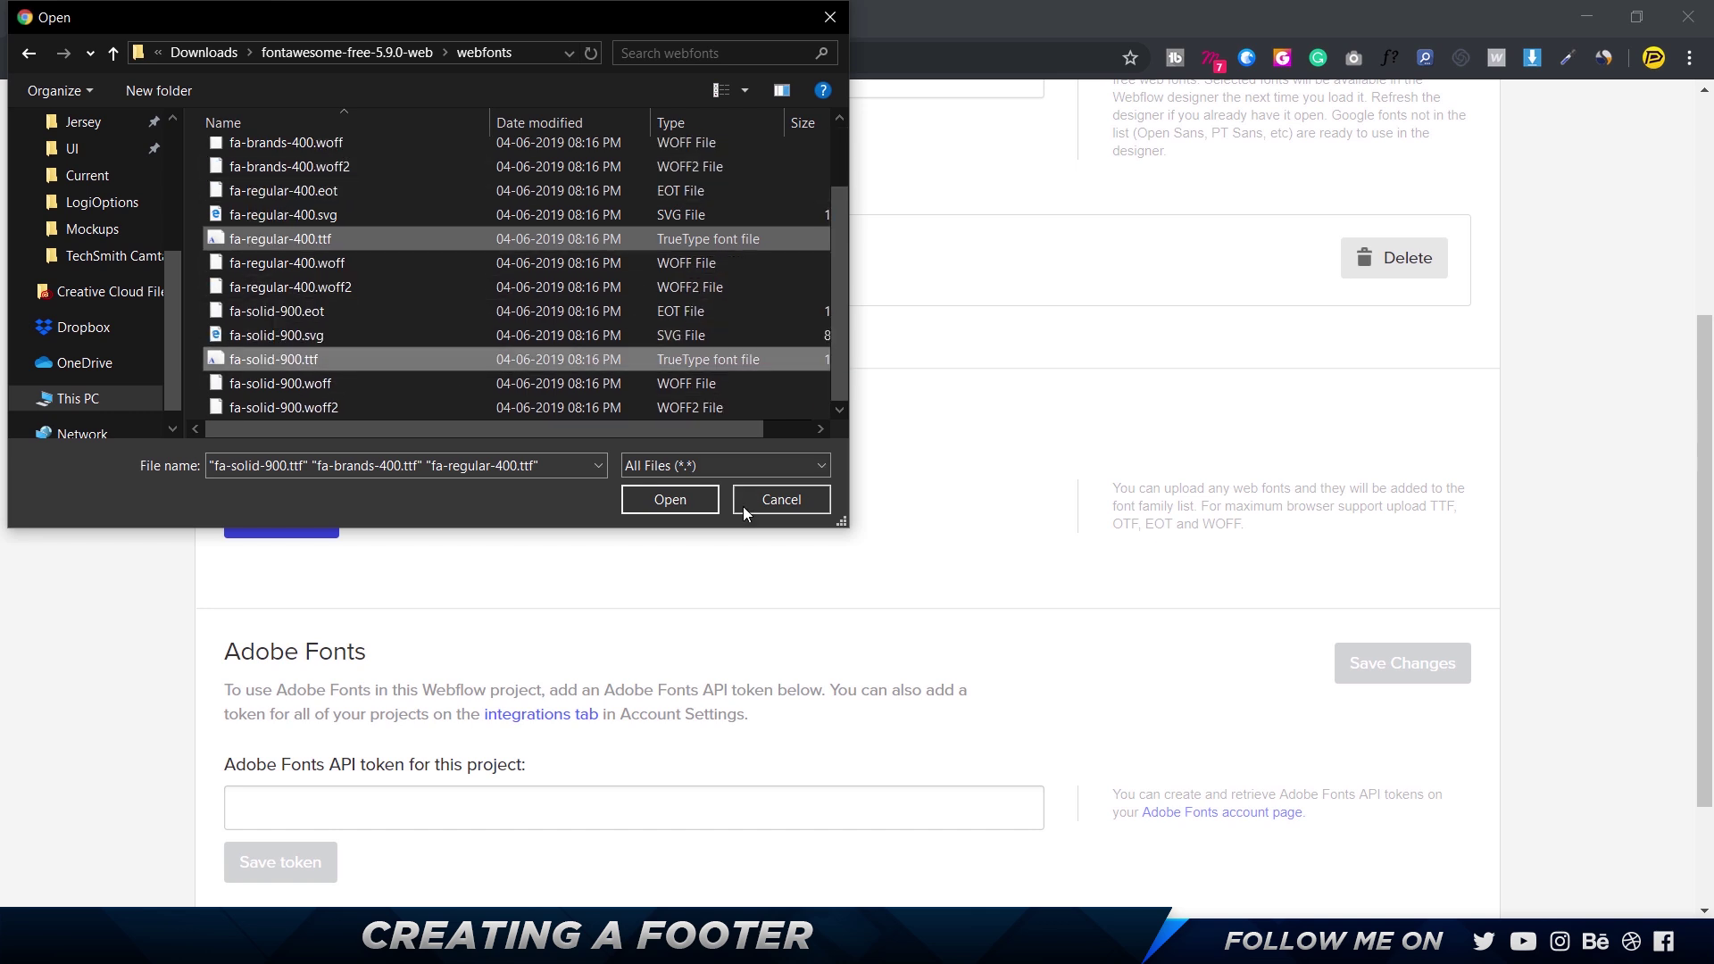
{"action": "left_click", "coordinate": [682, 501]}
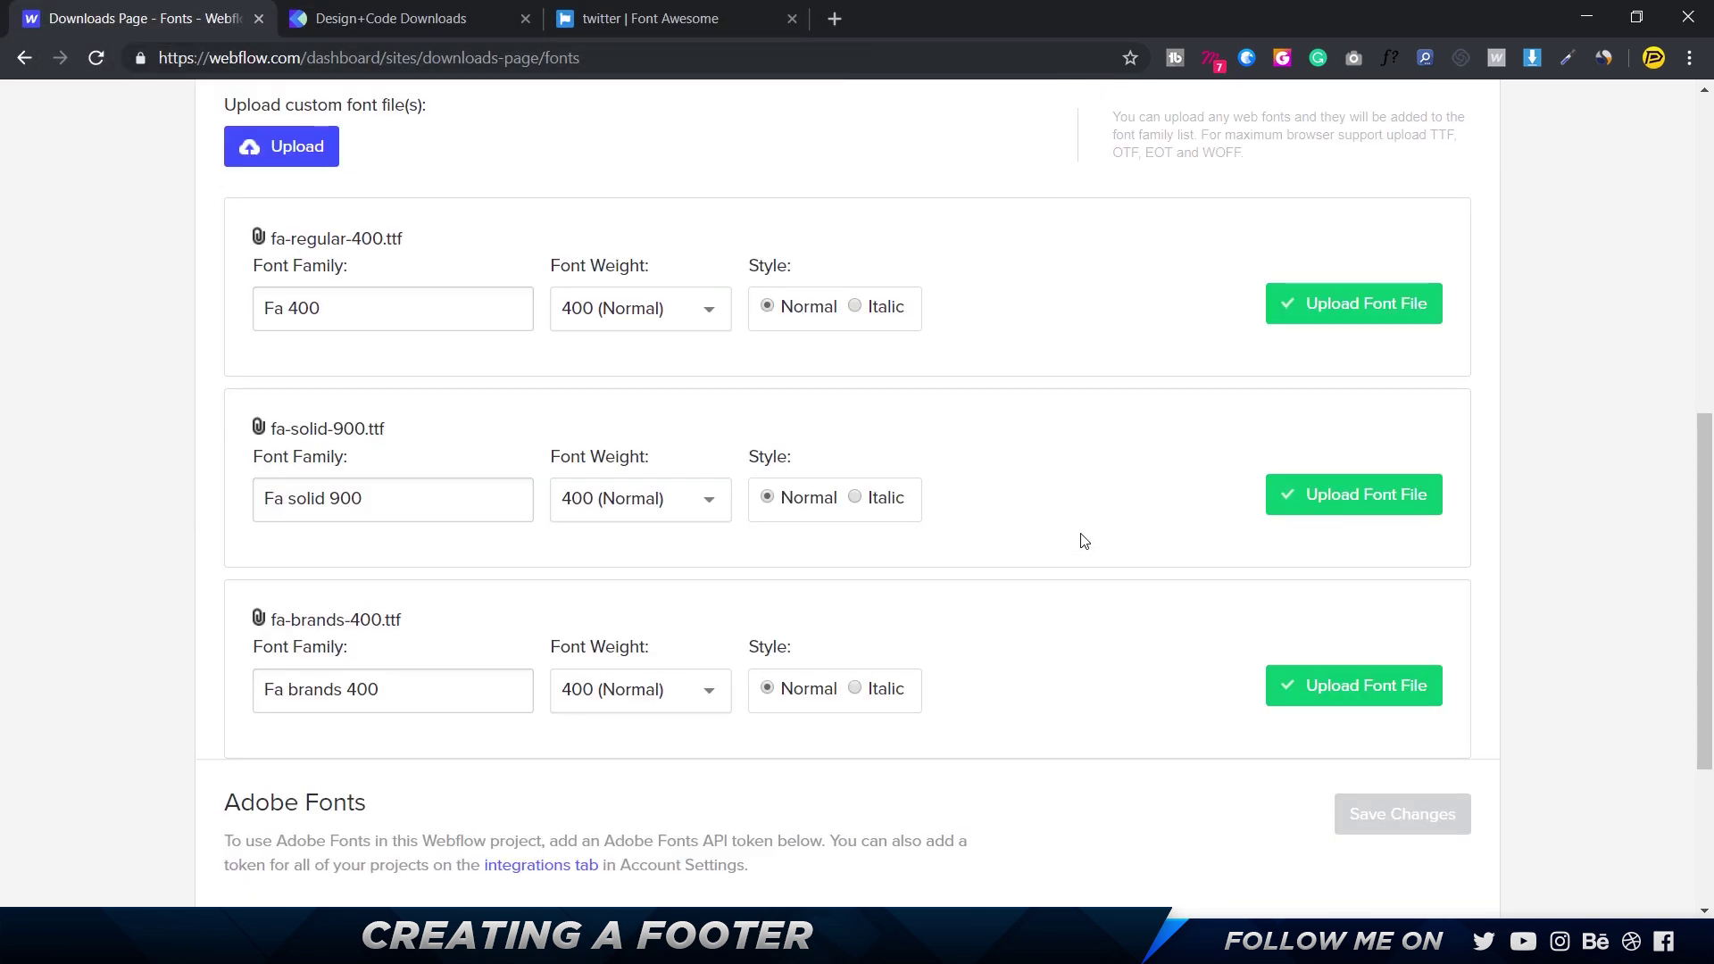
- Set the fa-solid-900 font's weight to 900 (Black) and upload the three Font Awesome font files to the project
{"action": "left_click", "coordinate": [646, 510]}
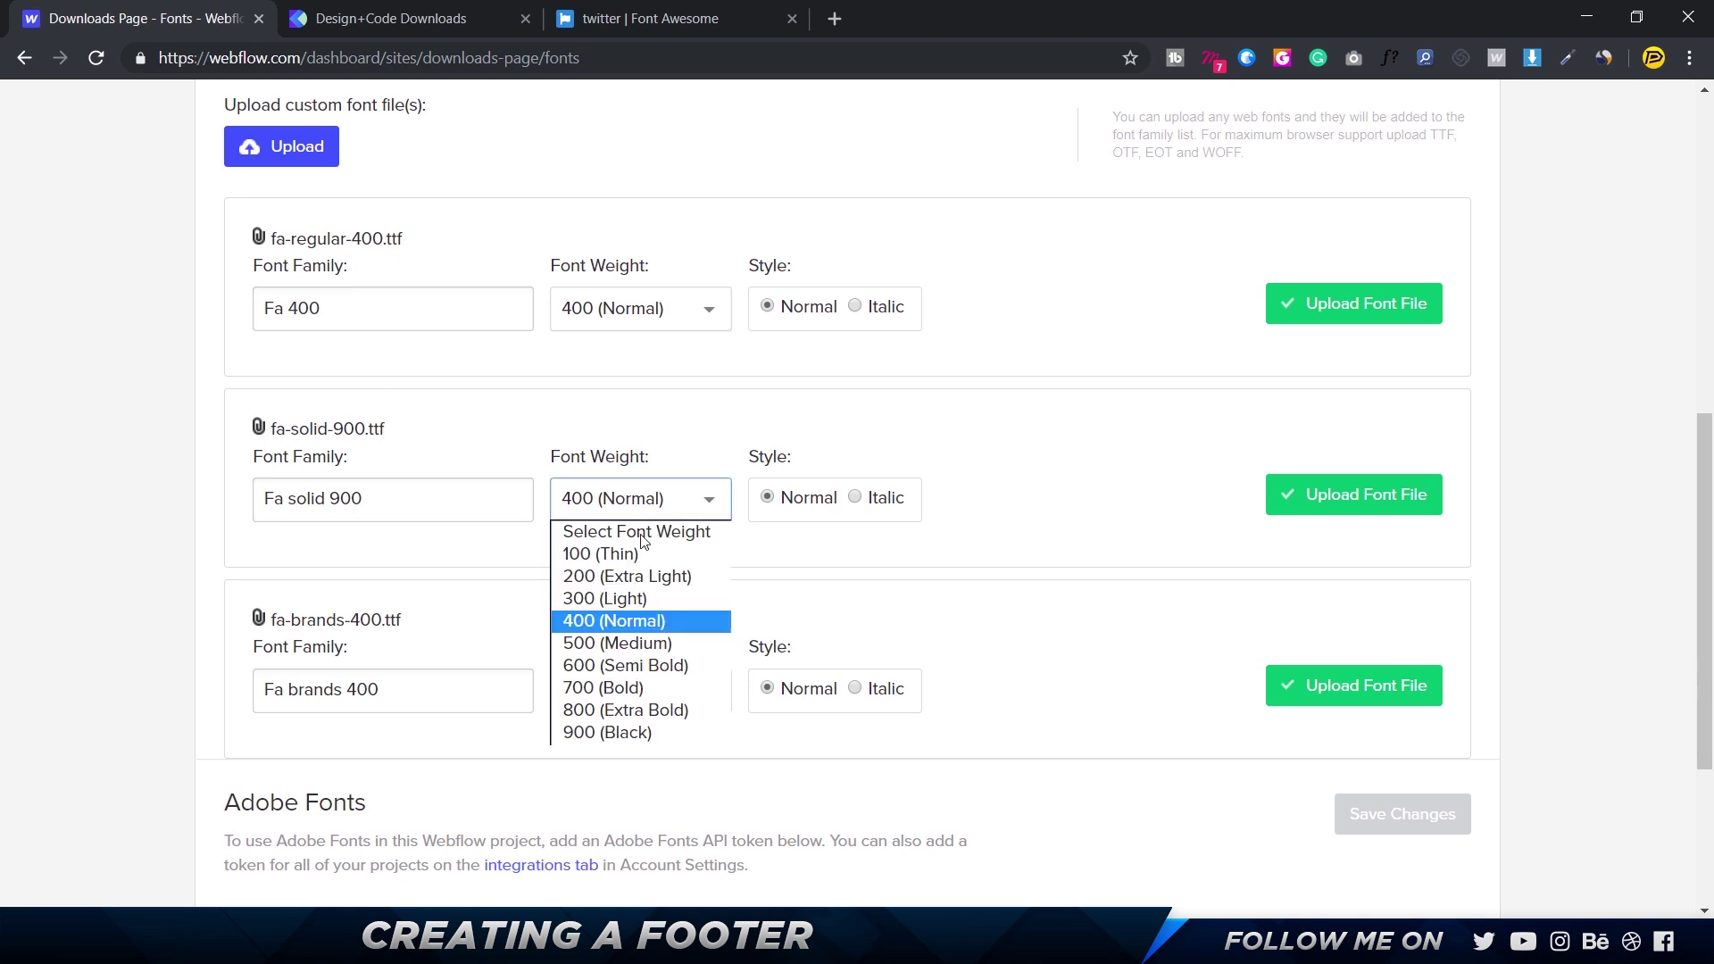
{"action": "left_click", "coordinate": [639, 730]}
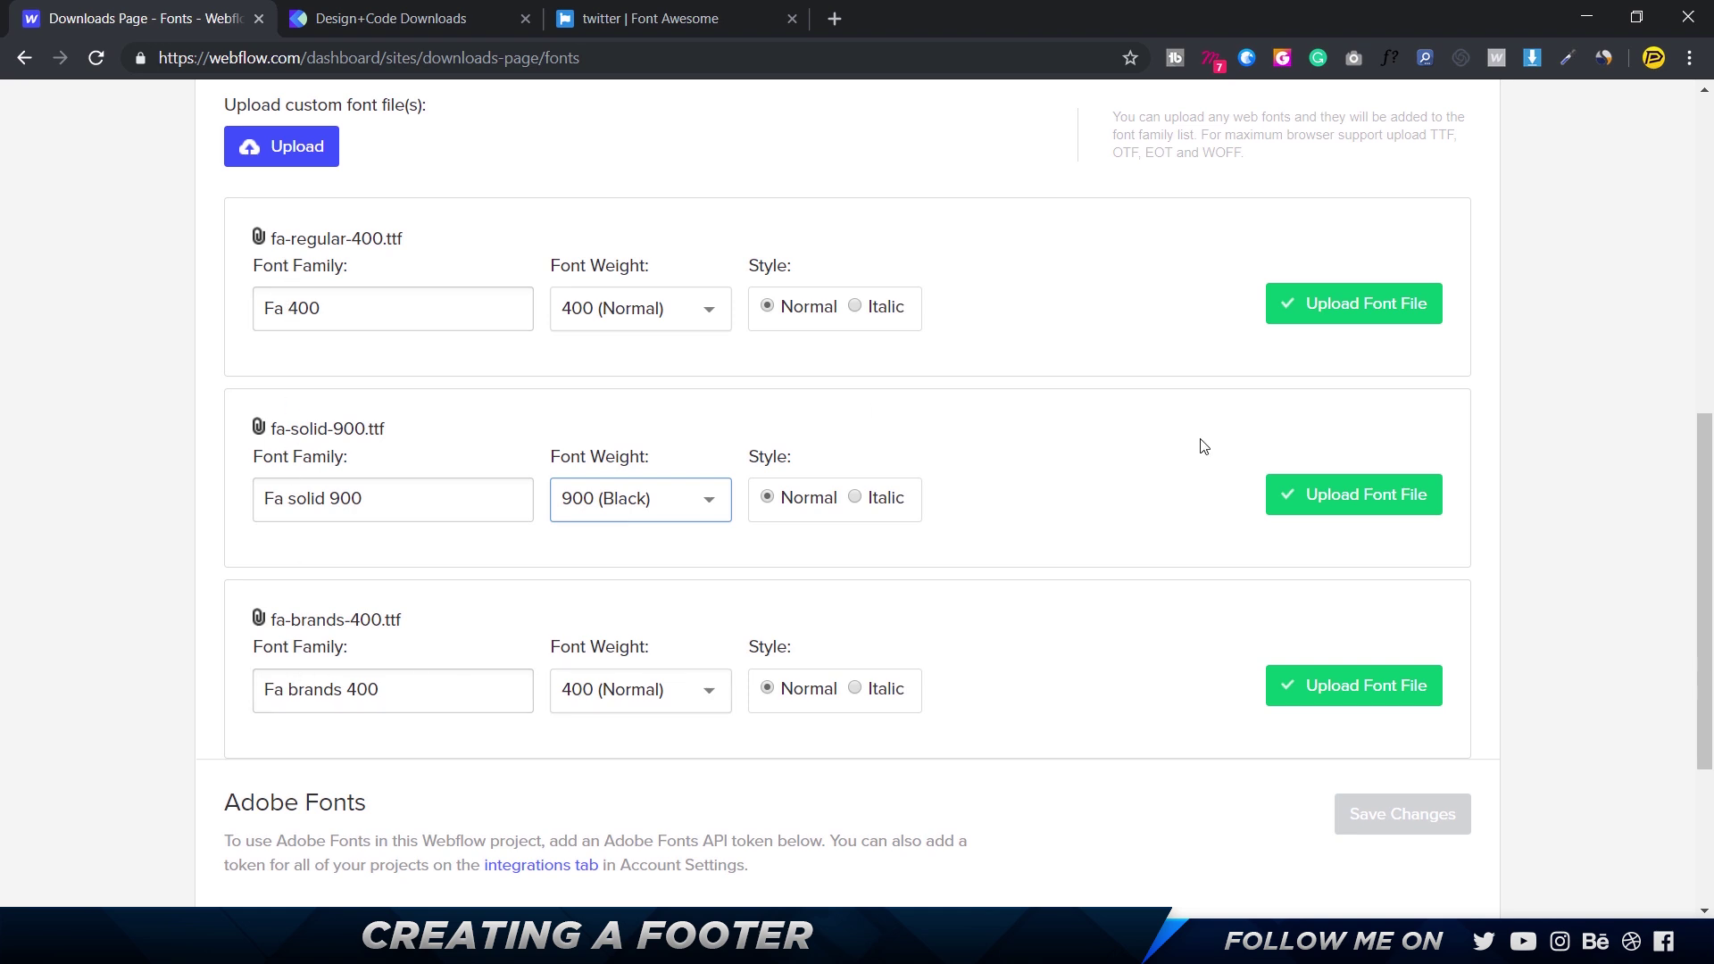
{"action": "left_click", "coordinate": [1295, 308]}
{"action": "left_click", "coordinate": [1348, 308]}
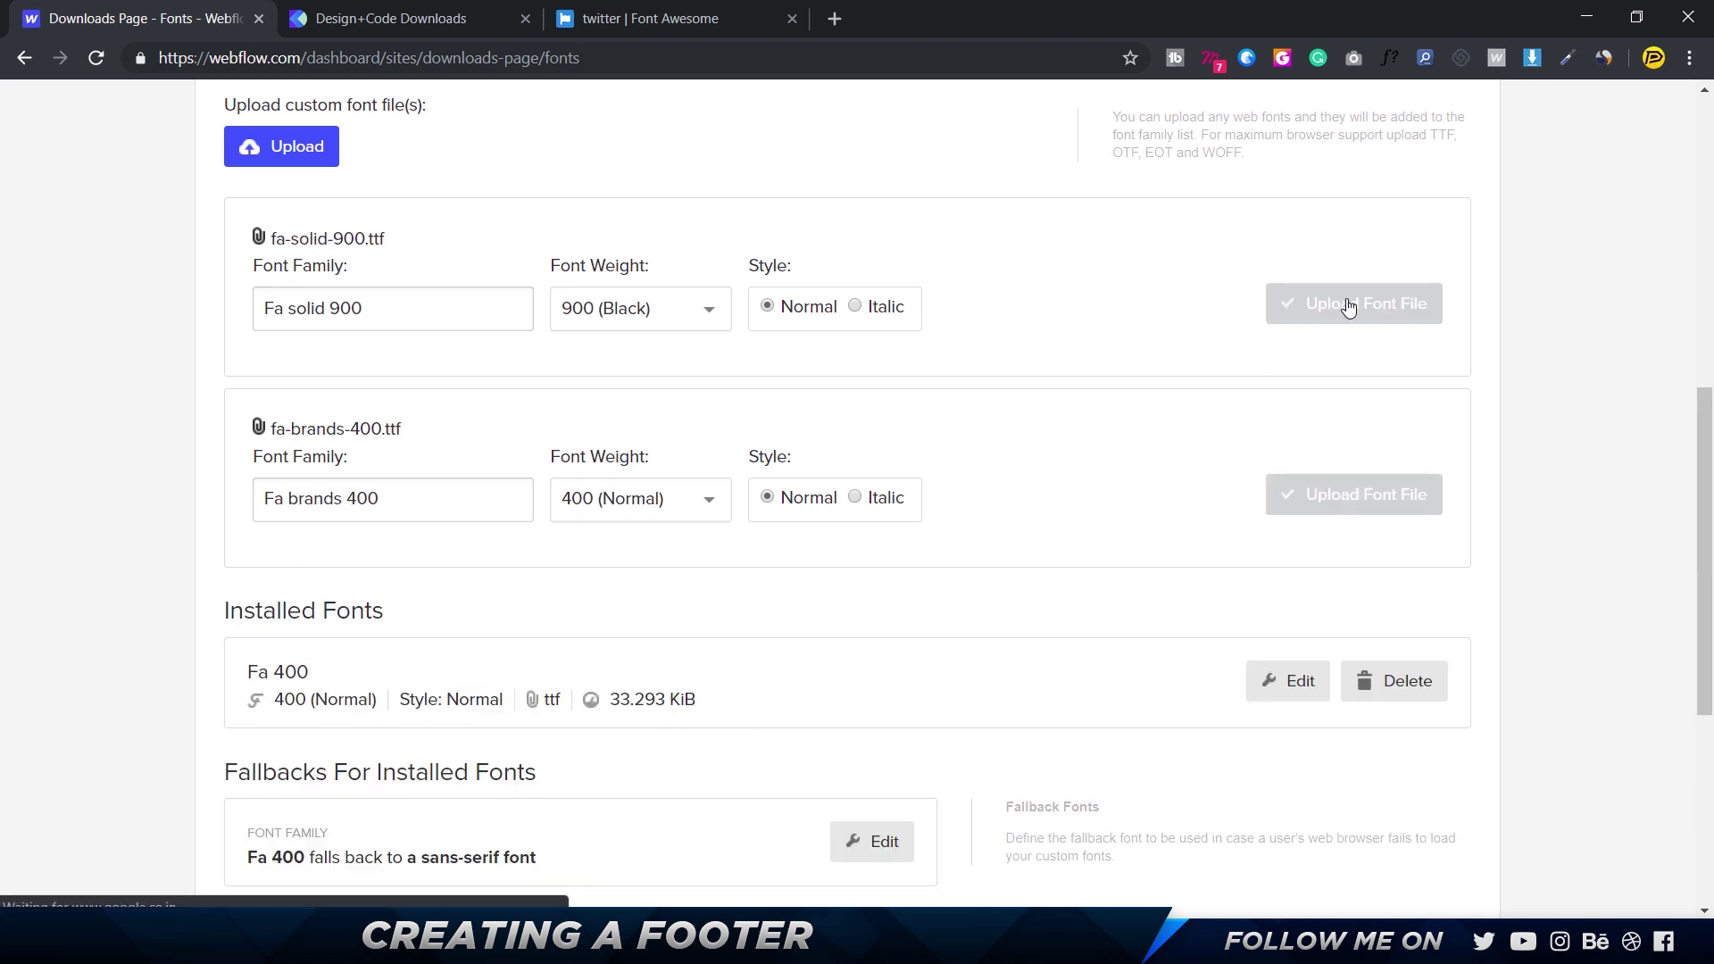
- Return to the project's Designer and set the footer Tweet button's font to Fa brands 400
{"action": "scroll", "coordinate": [942, 253], "scroll_direction": "up", "scroll_amount": 8}
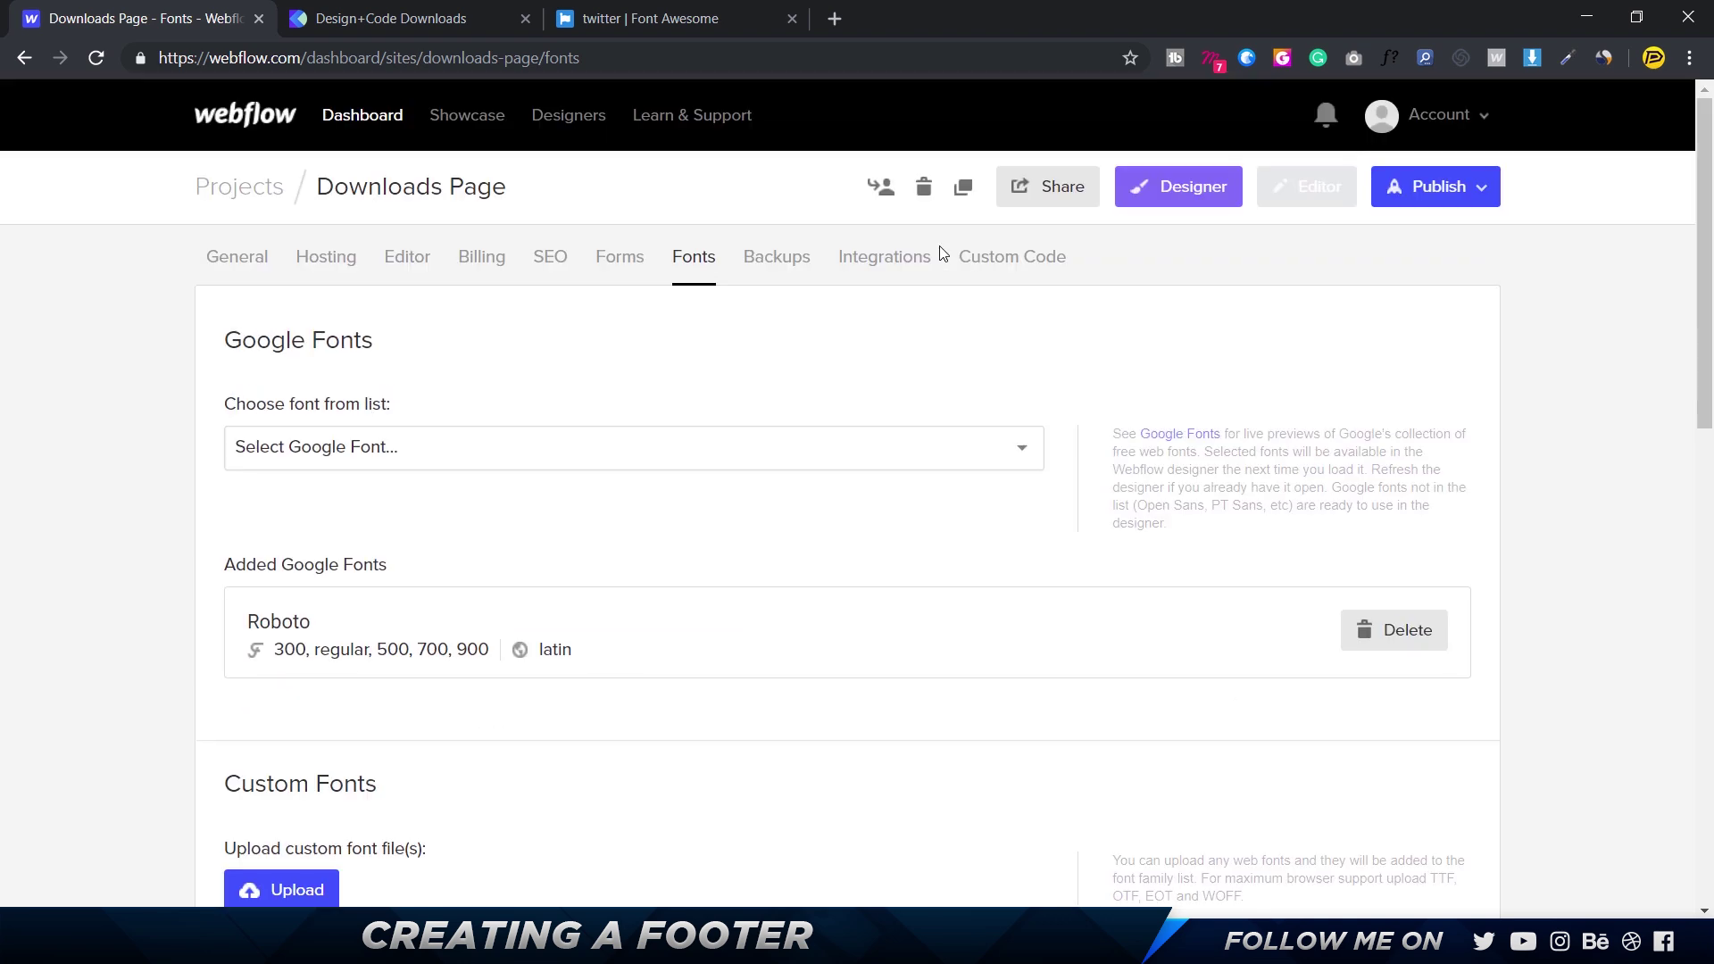
{"action": "left_click", "coordinate": [1235, 202]}
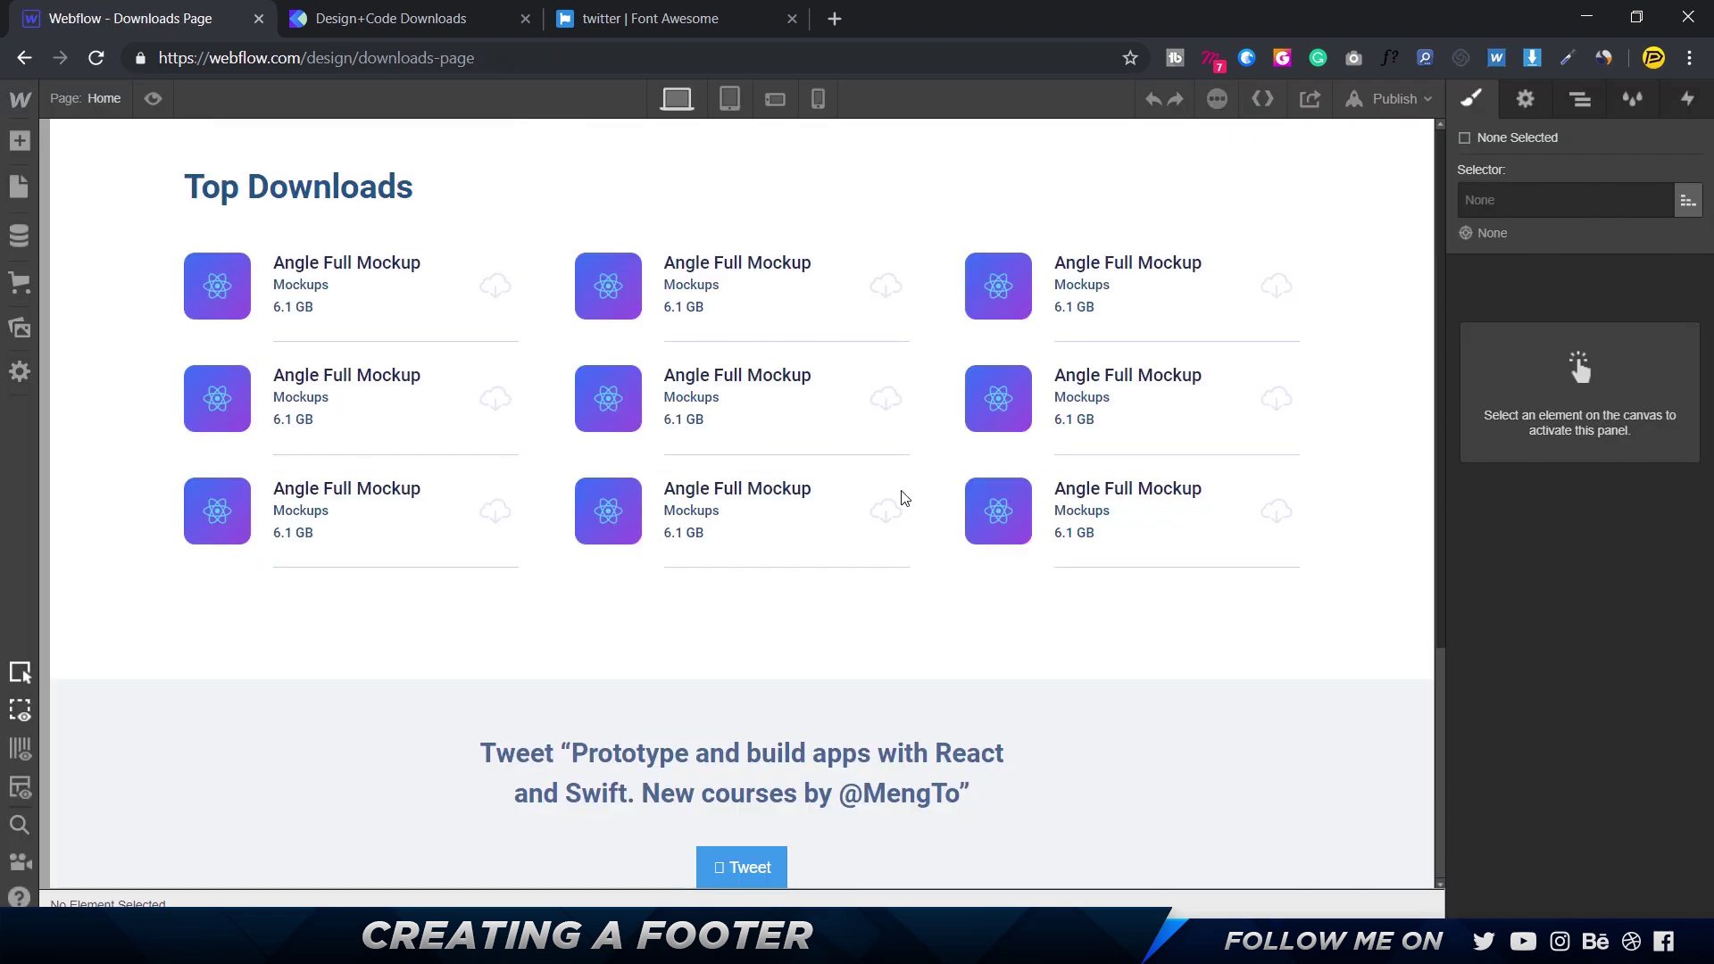
{"action": "double_click", "coordinate": [748, 866]}
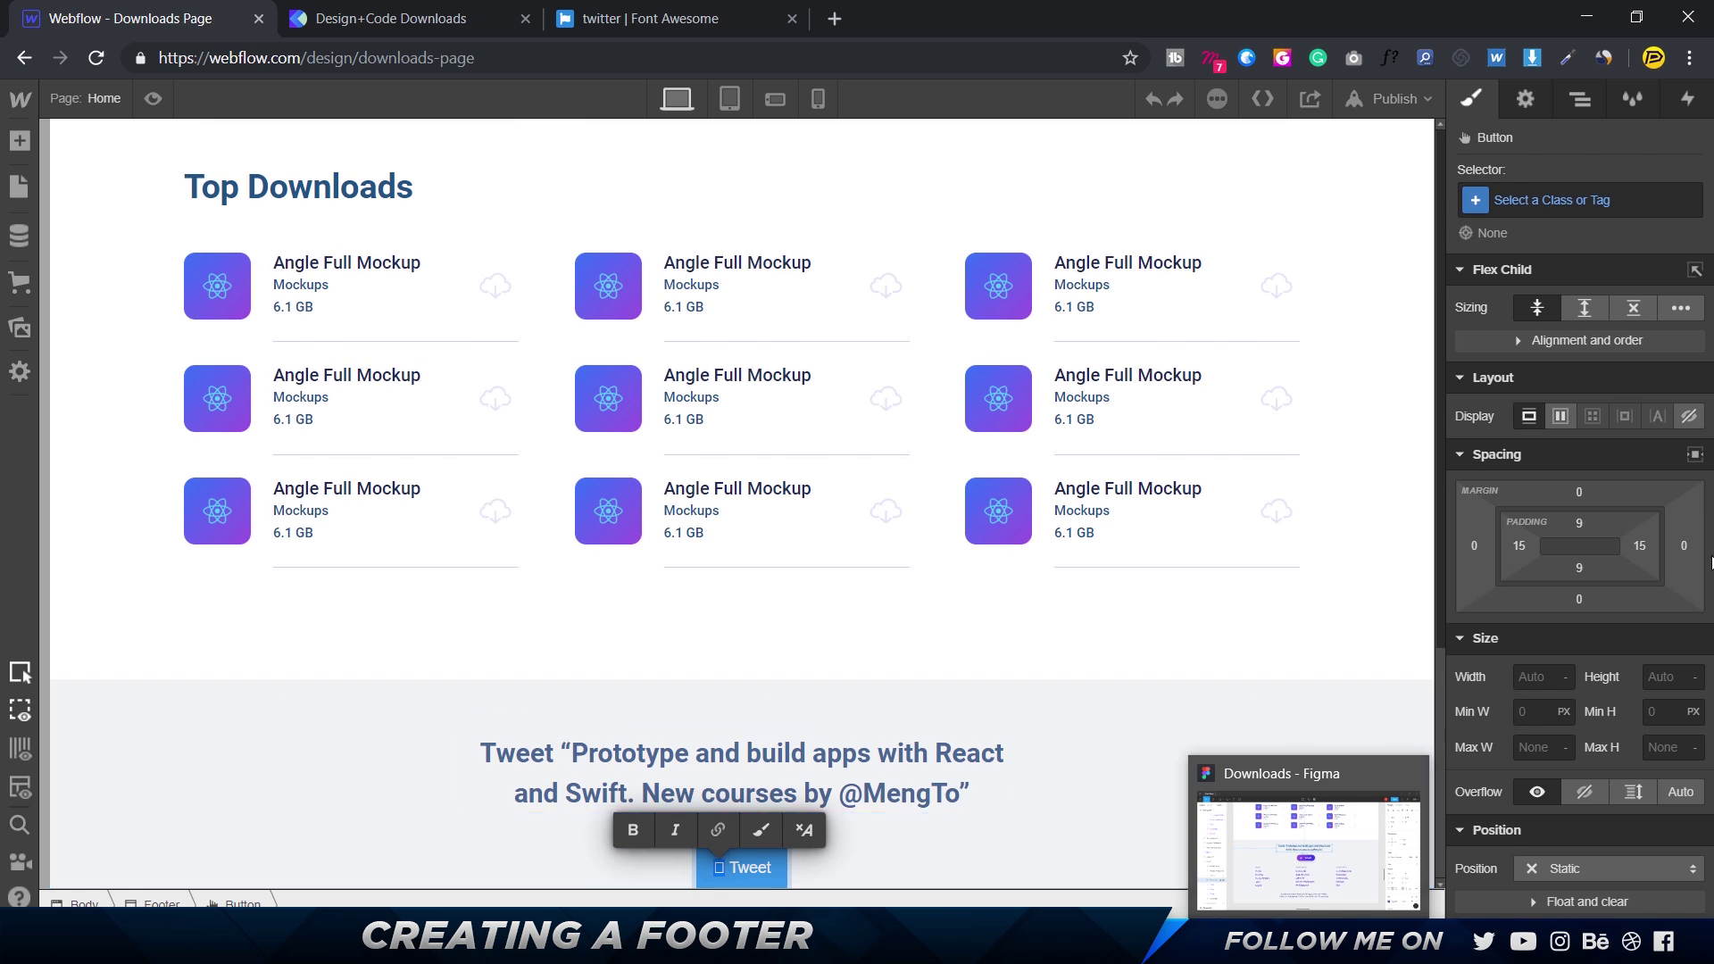
{"action": "scroll", "coordinate": [1529, 738], "scroll_direction": "down", "scroll_amount": 8}
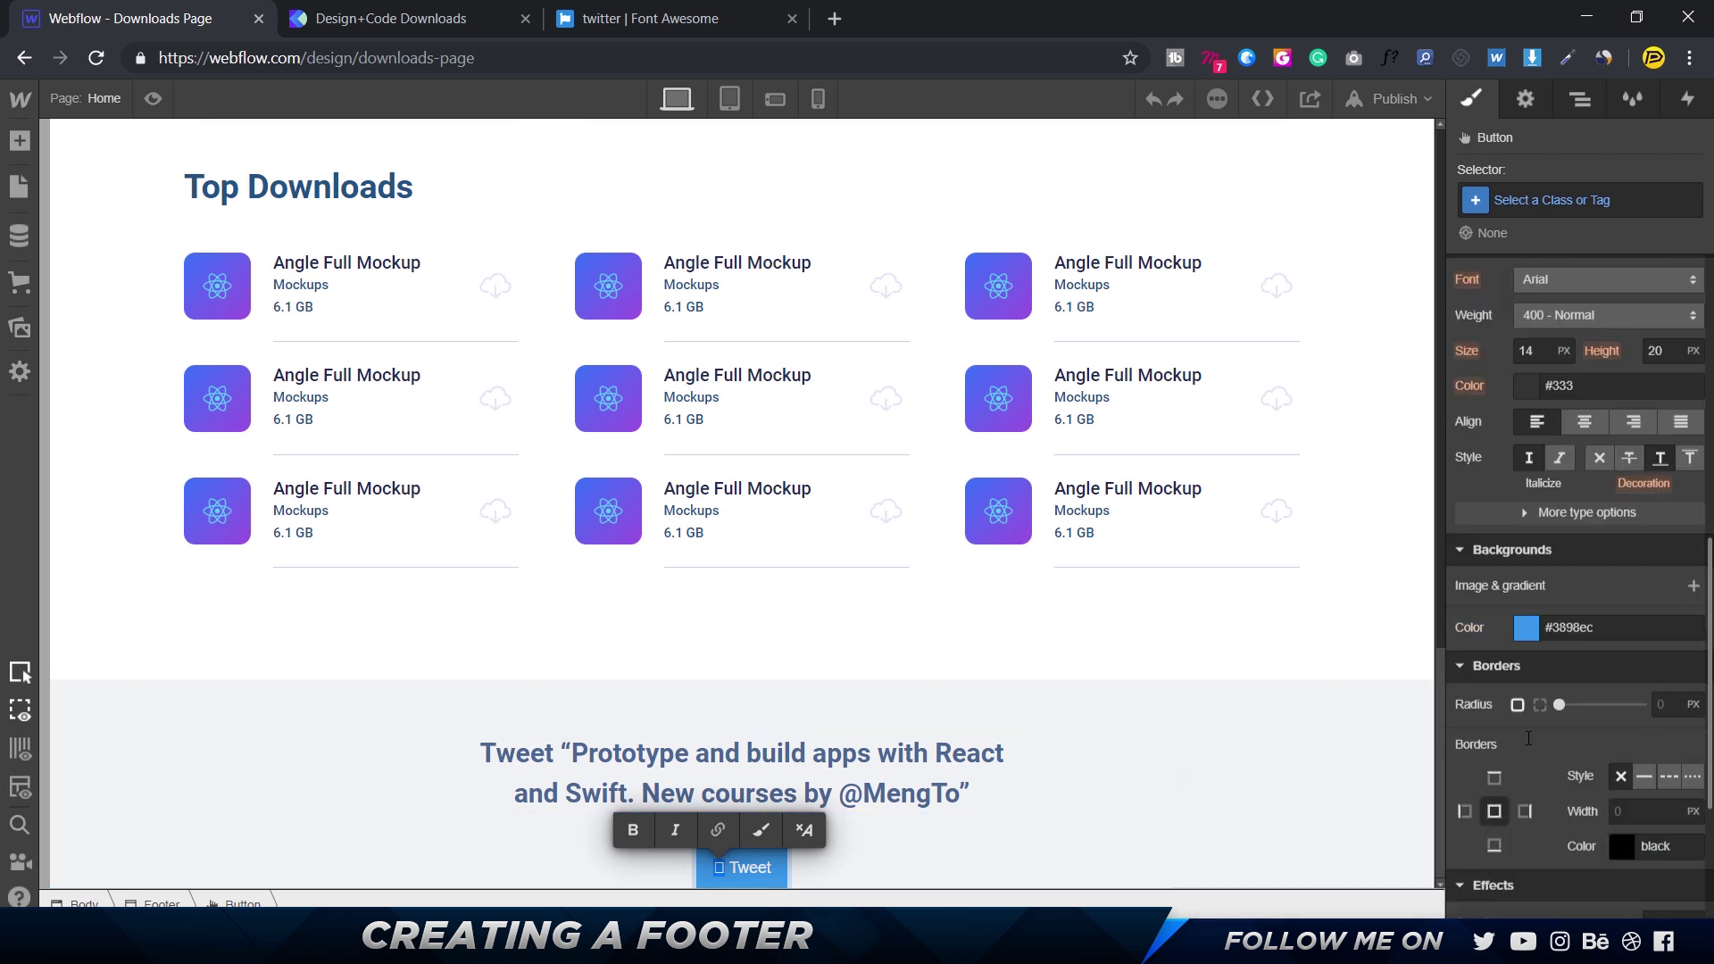
{"action": "left_click", "coordinate": [1562, 277]}
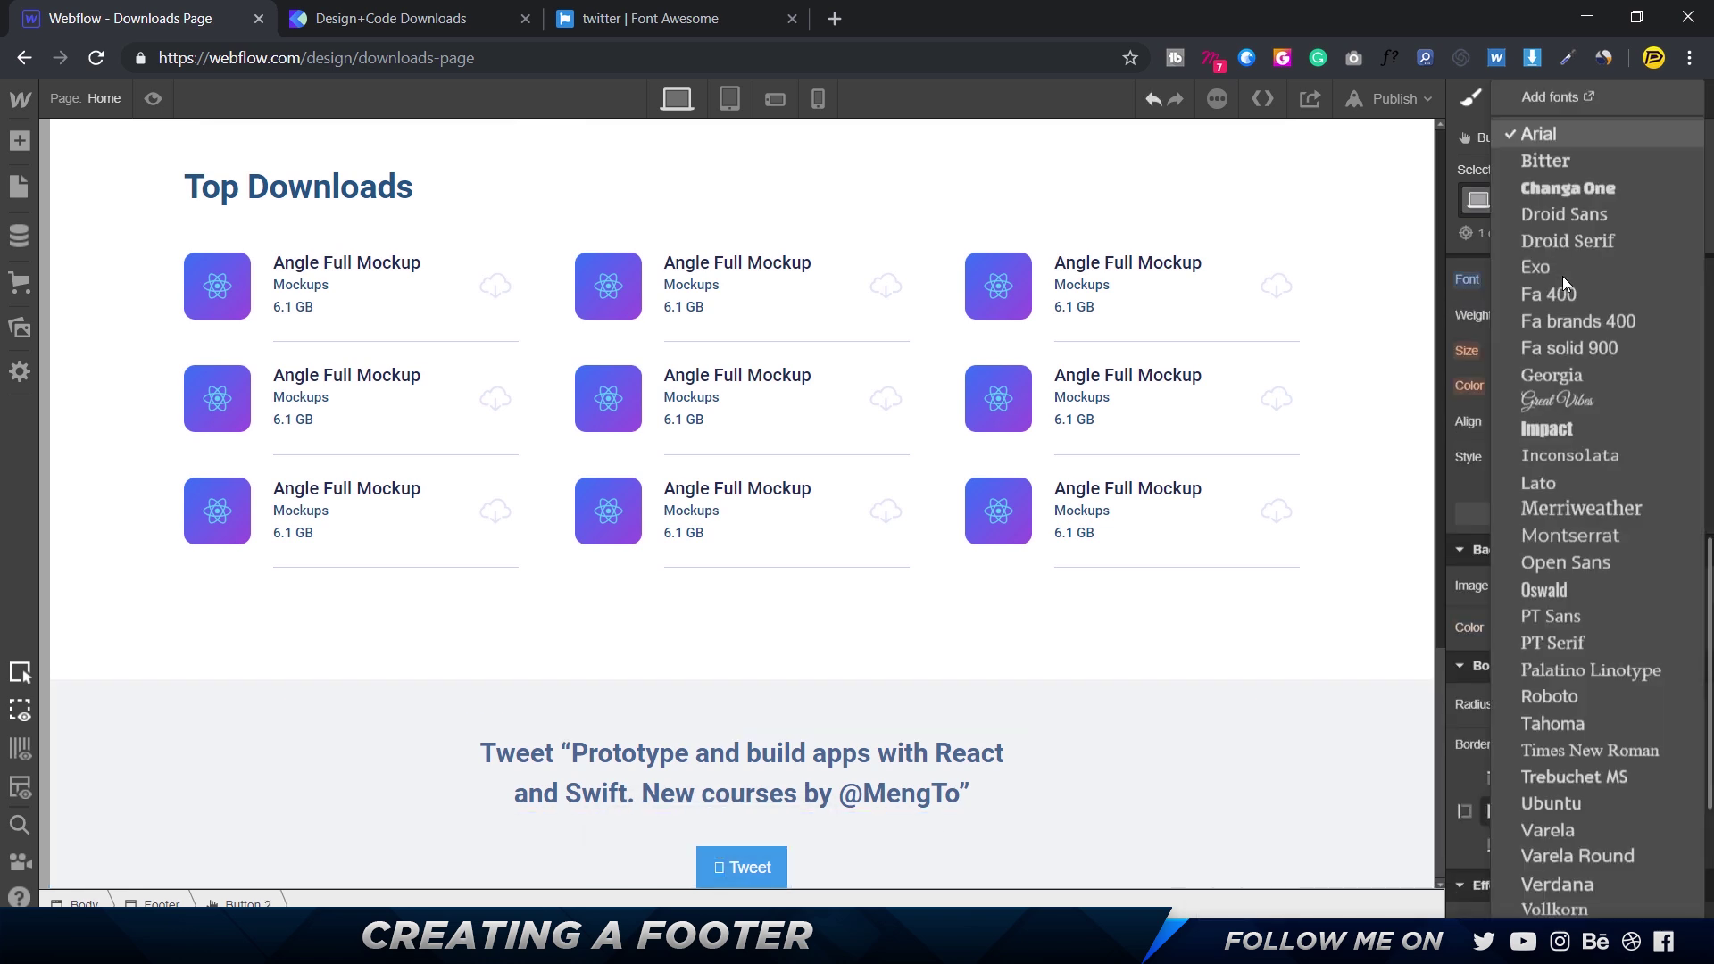
{"action": "left_click", "coordinate": [1592, 325]}
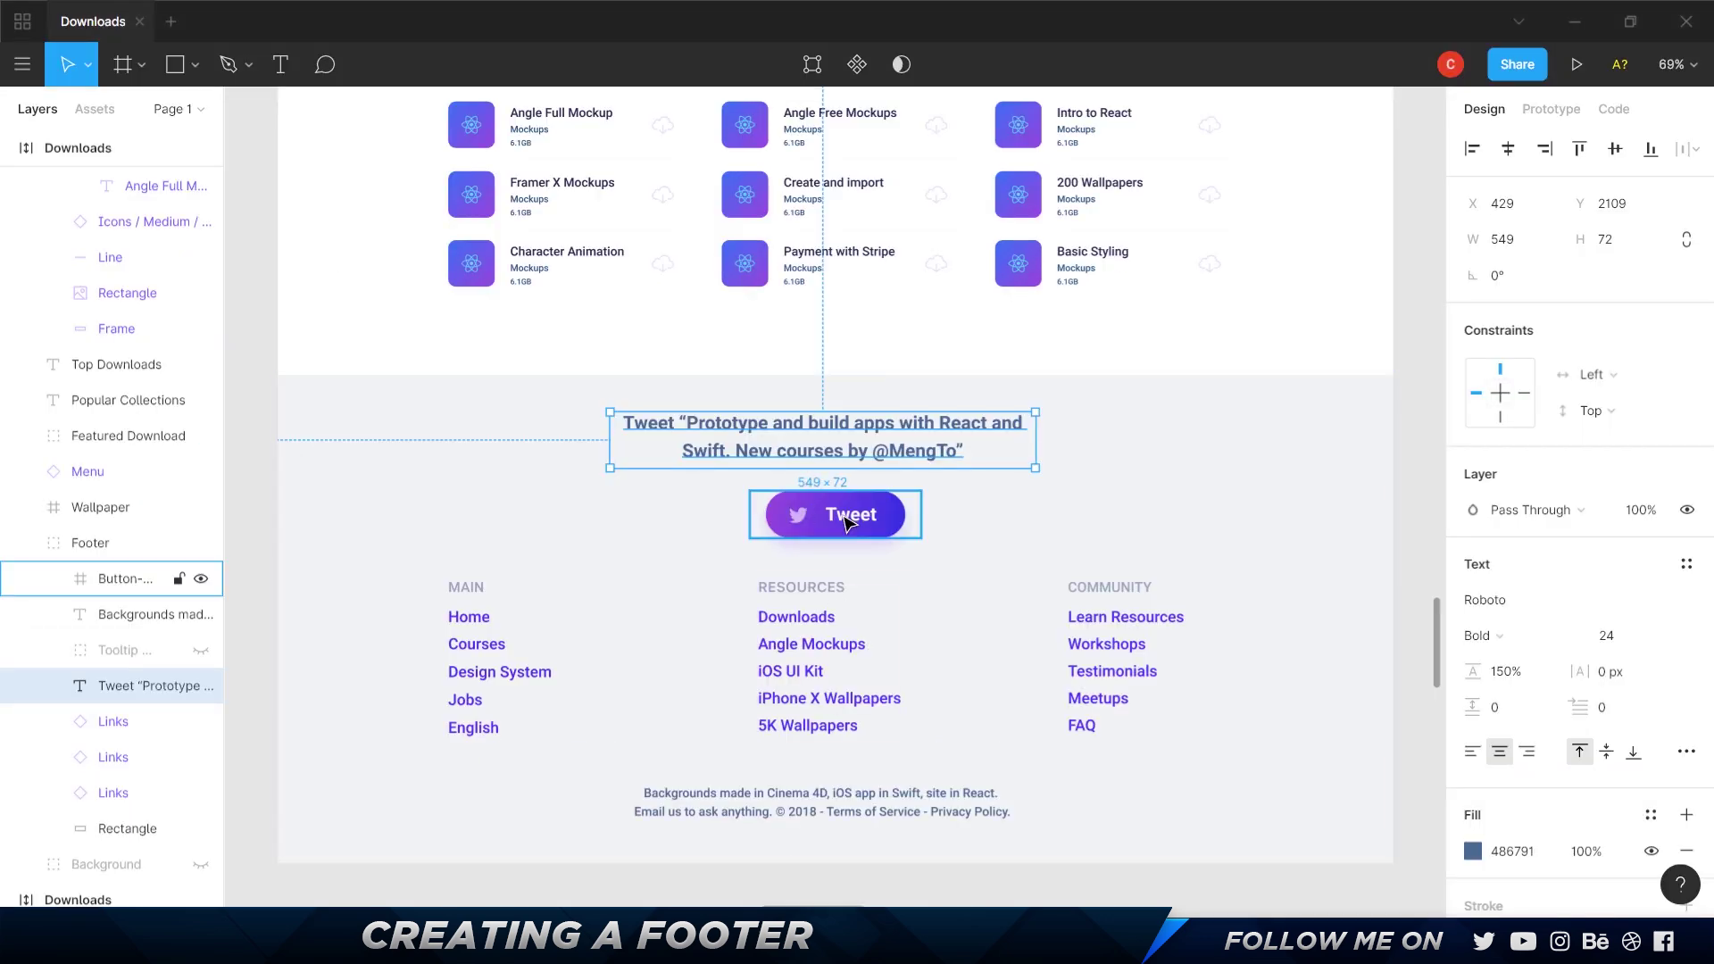
- Check the Tweet label's text style in the Figma design, and set the Webflow button's font size to 24 px
{"action": "scroll", "coordinate": [845, 522], "scroll_direction": "up", "scroll_amount": 5}
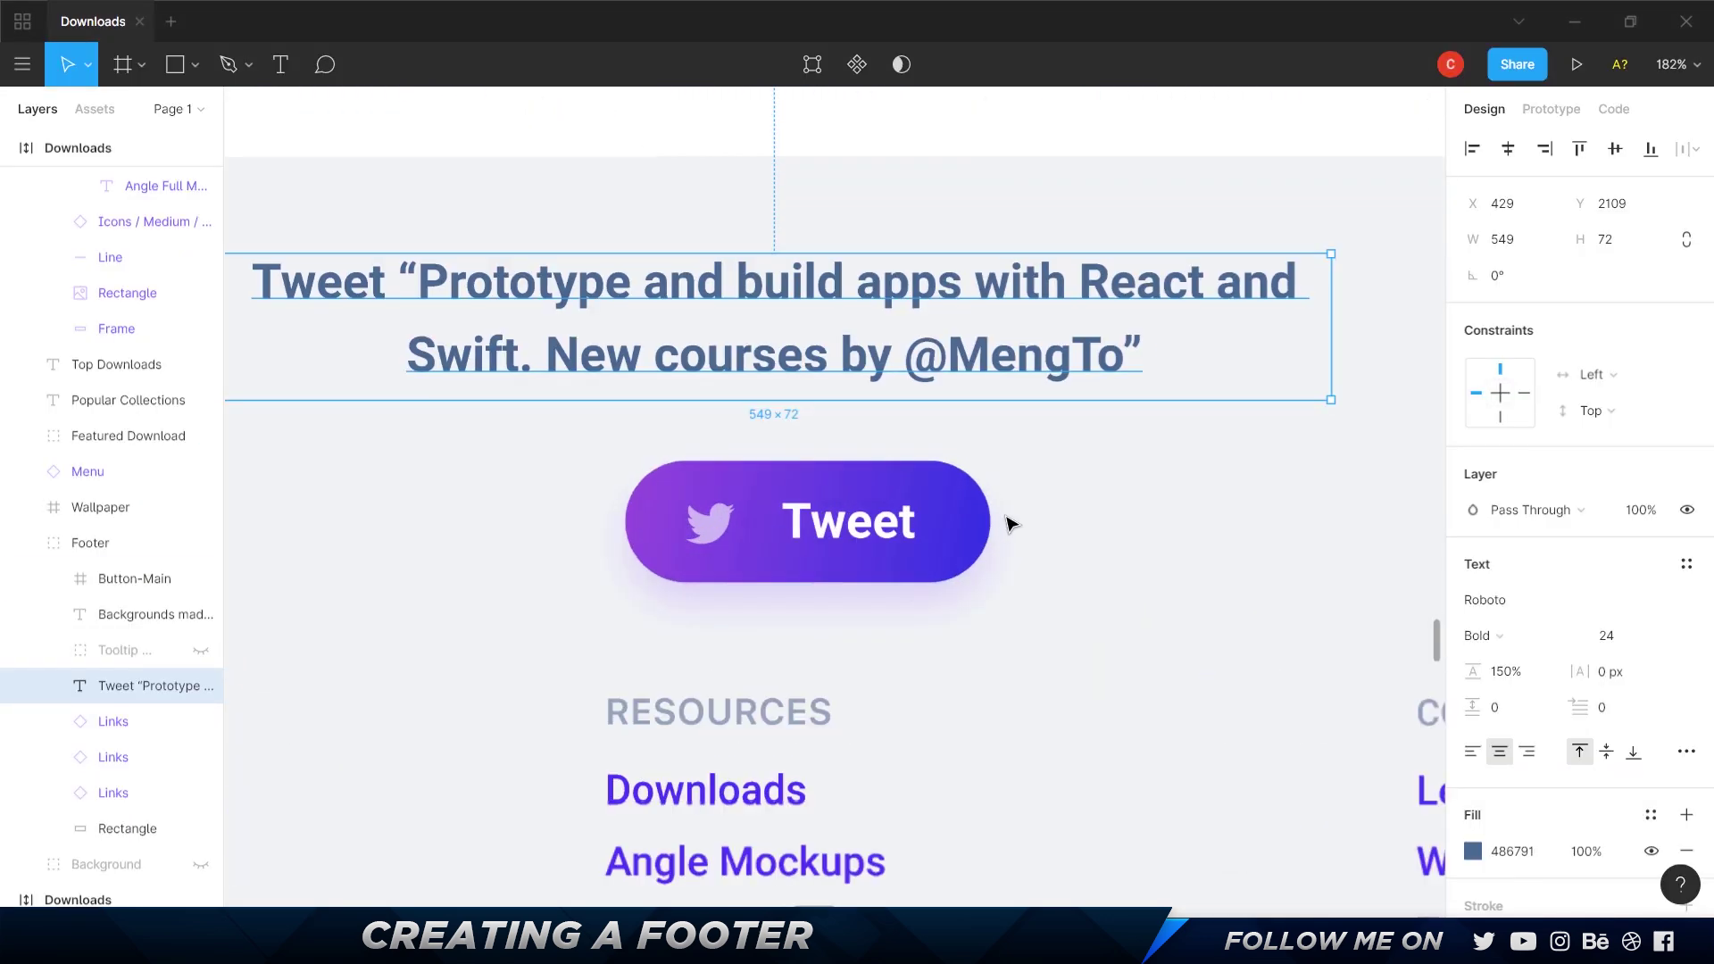
{"action": "left_click", "coordinate": [887, 526]}
{"action": "double_click", "coordinate": [886, 526]}
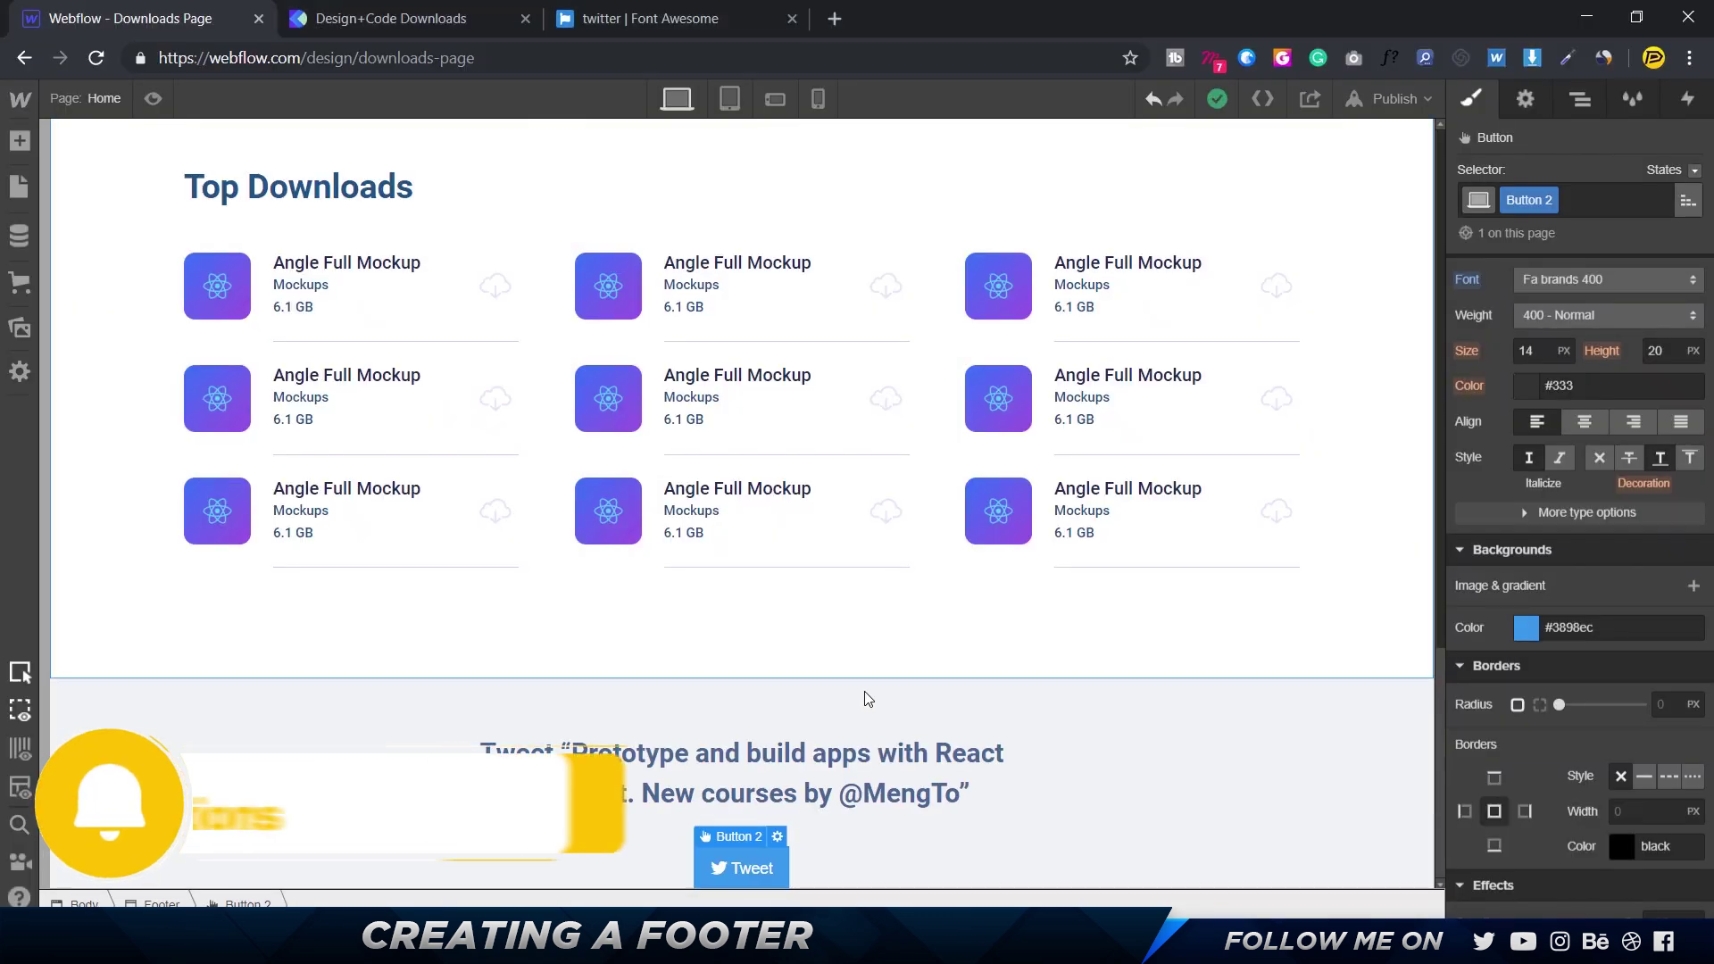
{"action": "scroll", "coordinate": [1607, 640], "scroll_direction": "up", "scroll_amount": 5}
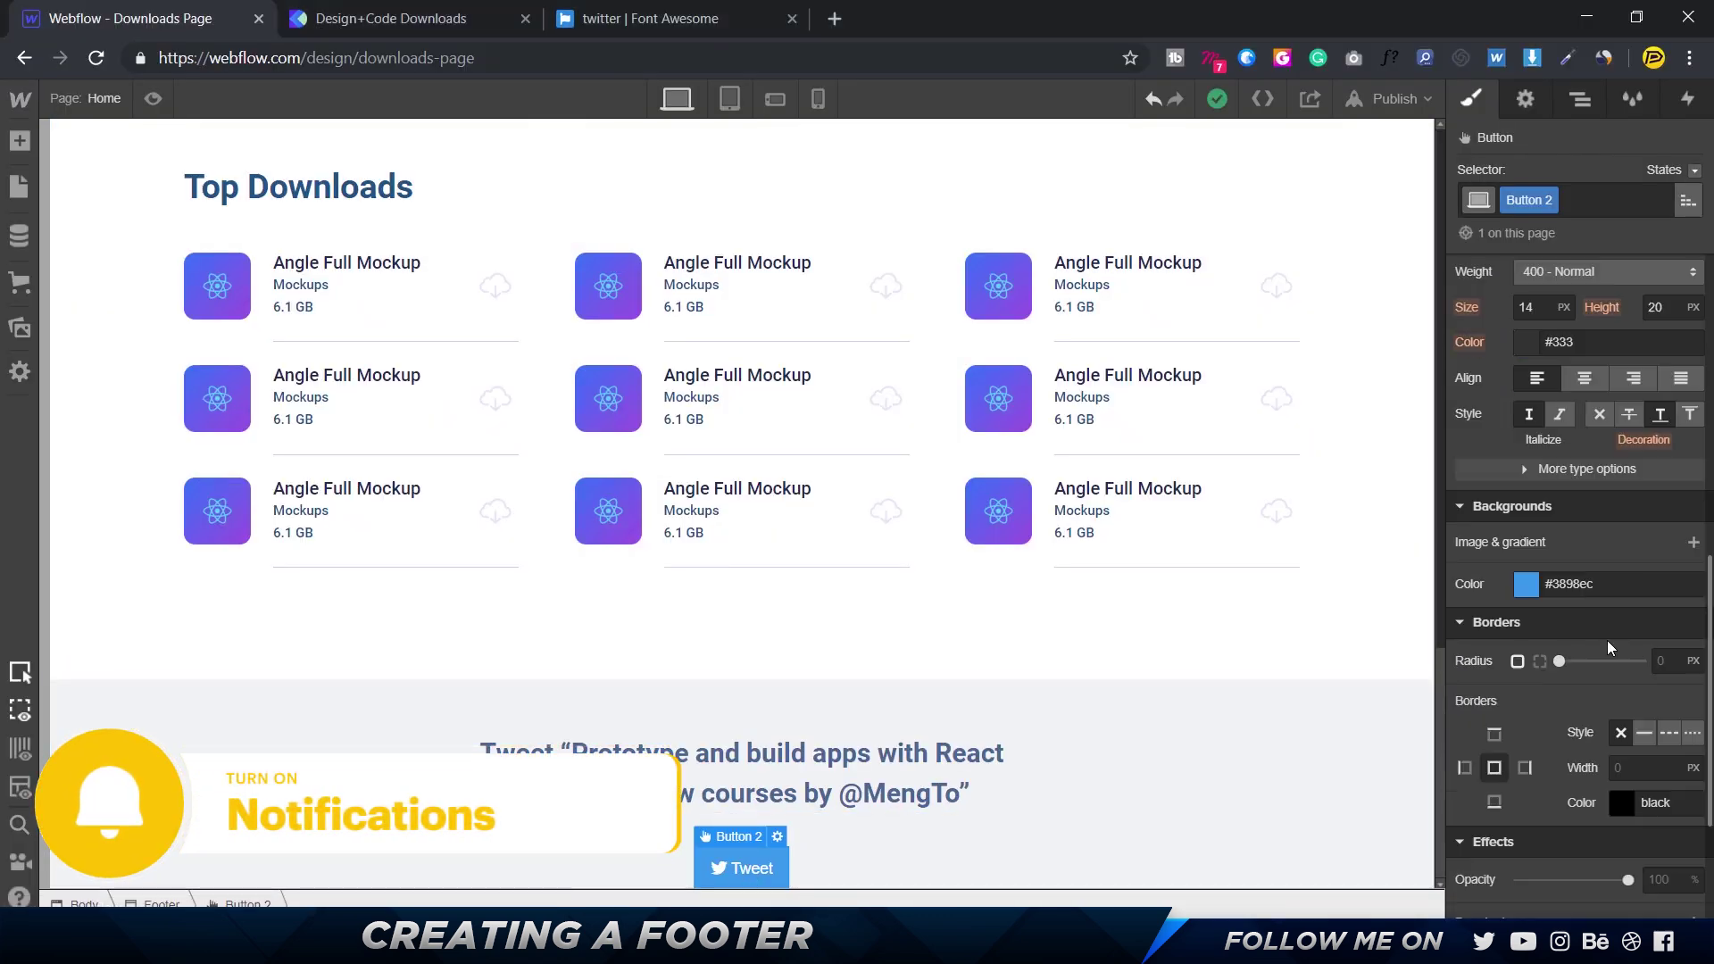
{"action": "scroll", "coordinate": [1591, 655], "scroll_direction": "down", "scroll_amount": 3}
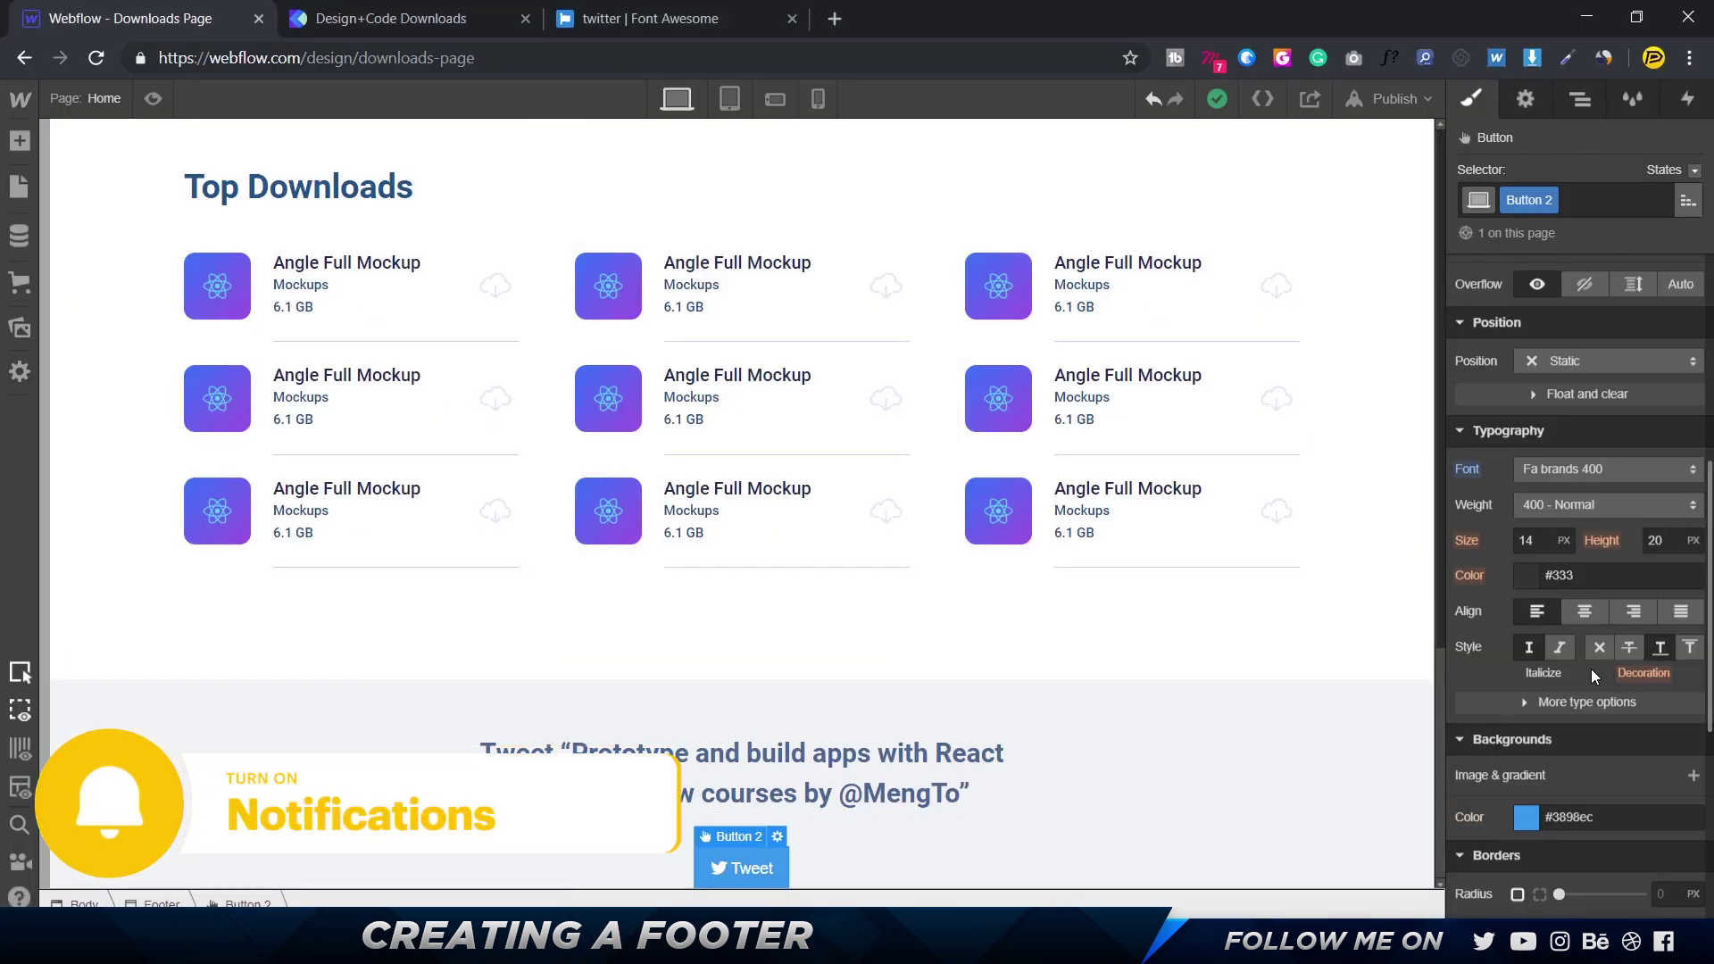
{"action": "left_click", "coordinate": [1541, 541]}
{"action": "type", "text": "24"}
{"action": "key", "text": "Return"}
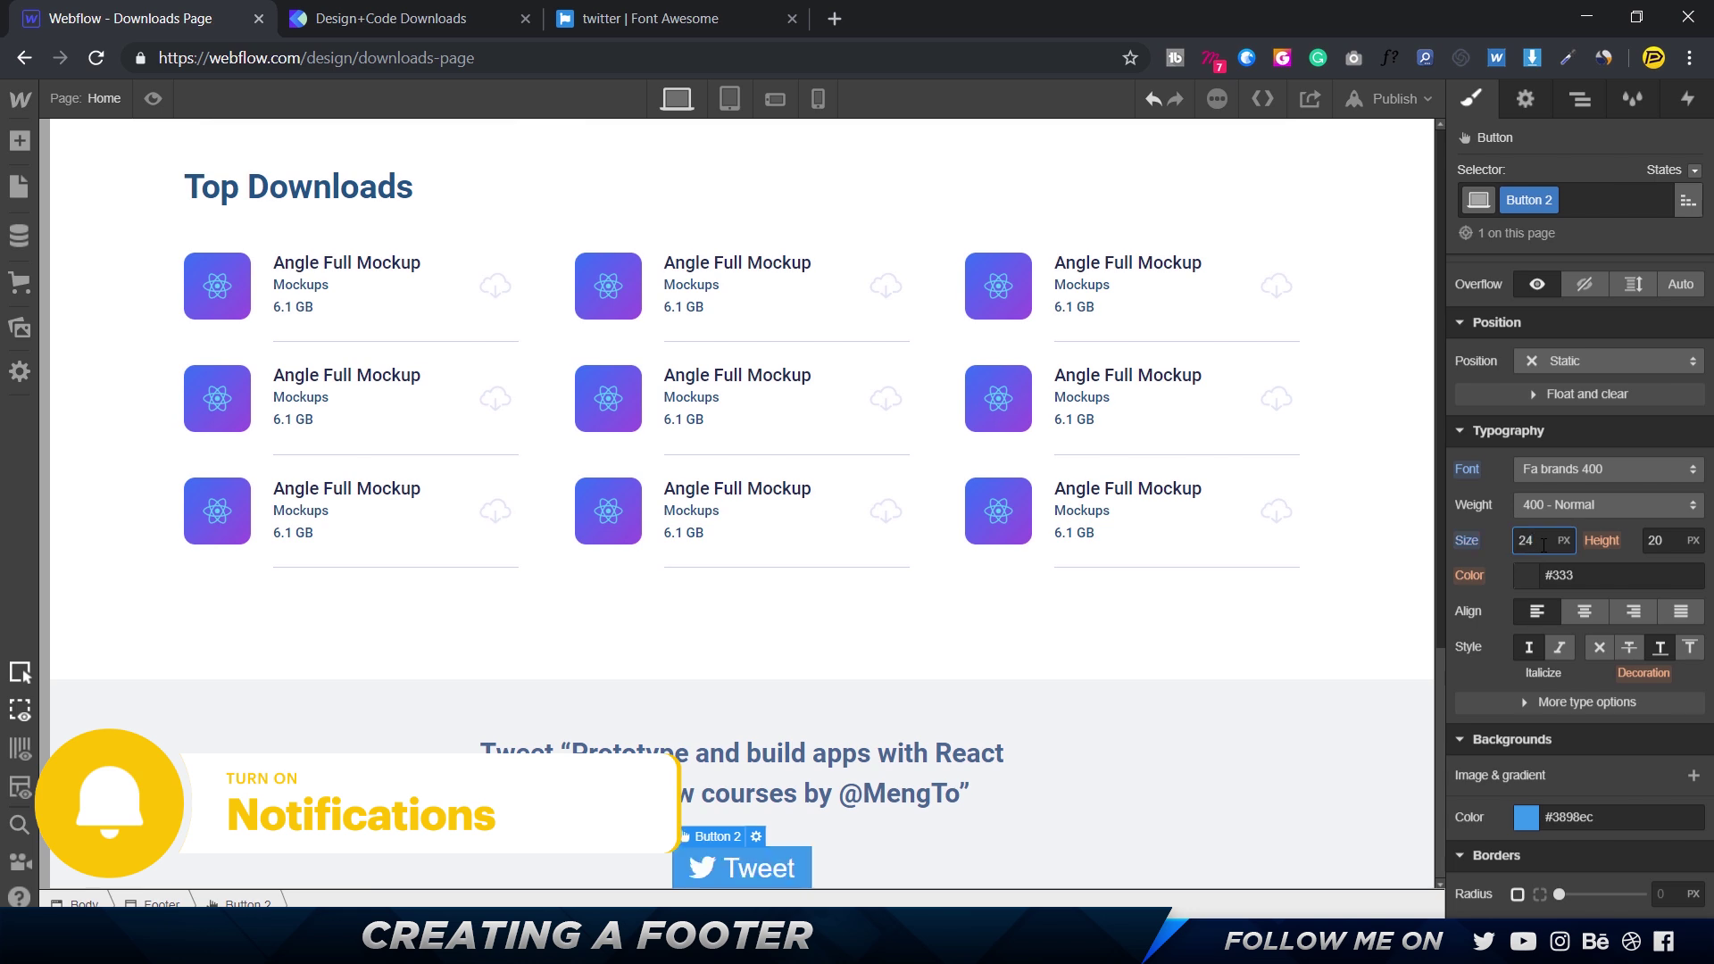
- Change the Tweet button's font to Roboto with weight 700 - Bold
{"action": "double_click", "coordinate": [732, 871]}
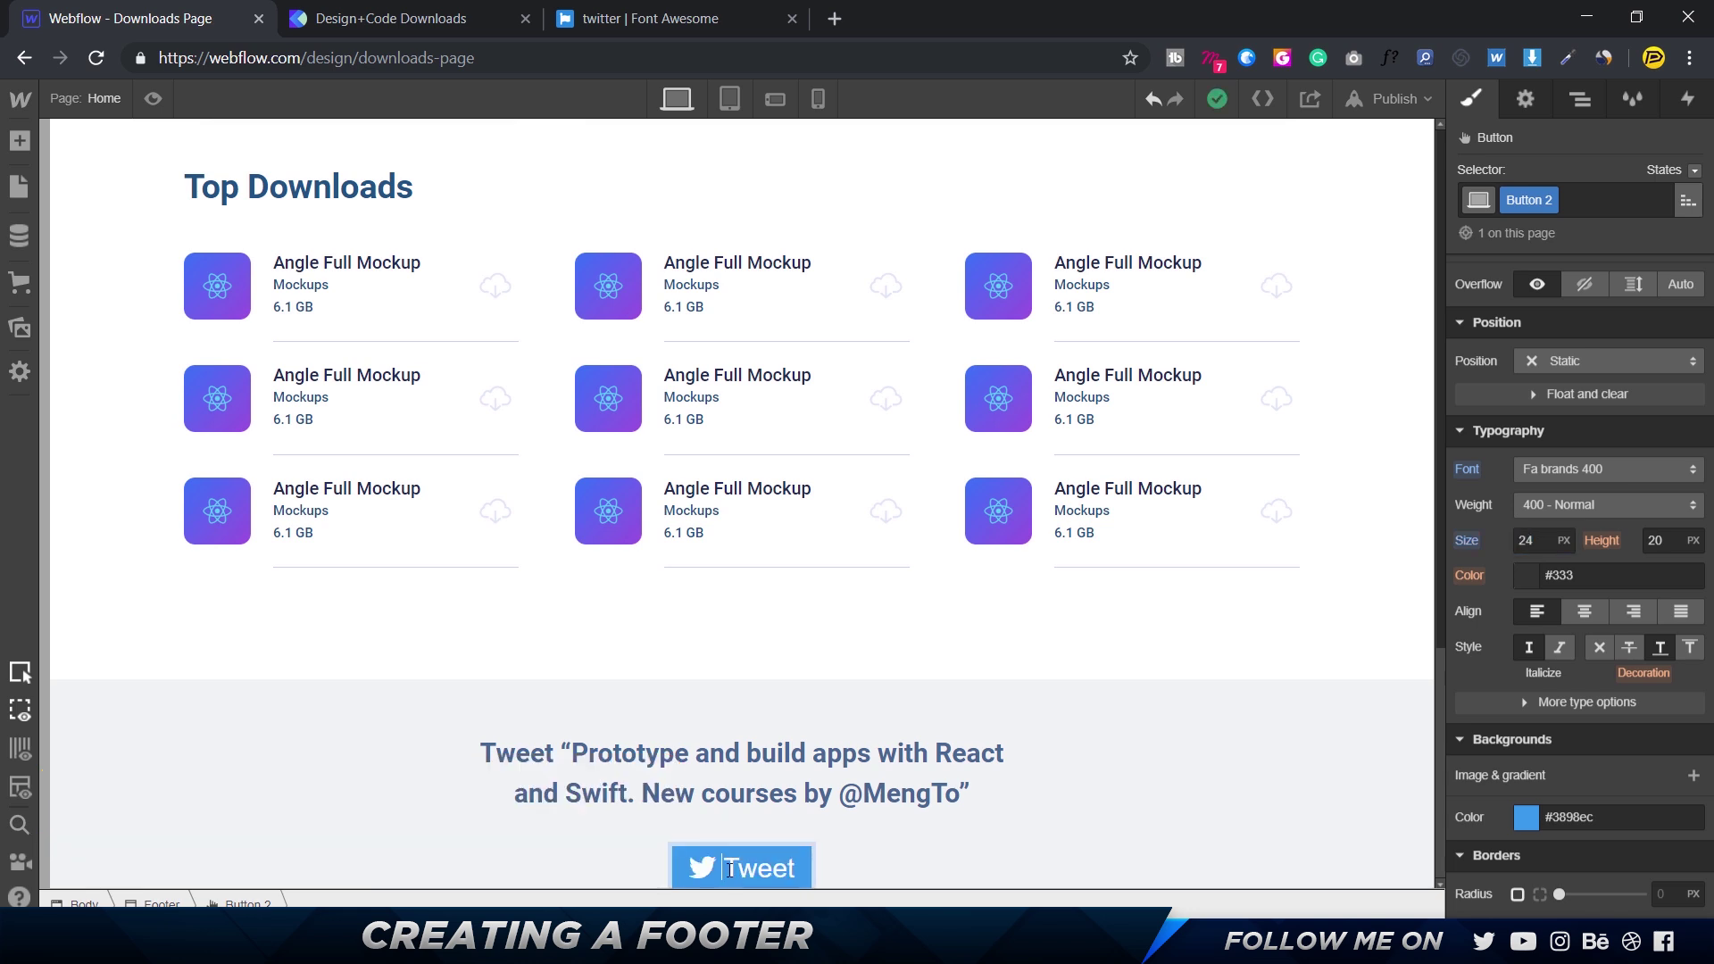
{"action": "left_click", "coordinate": [1593, 466]}
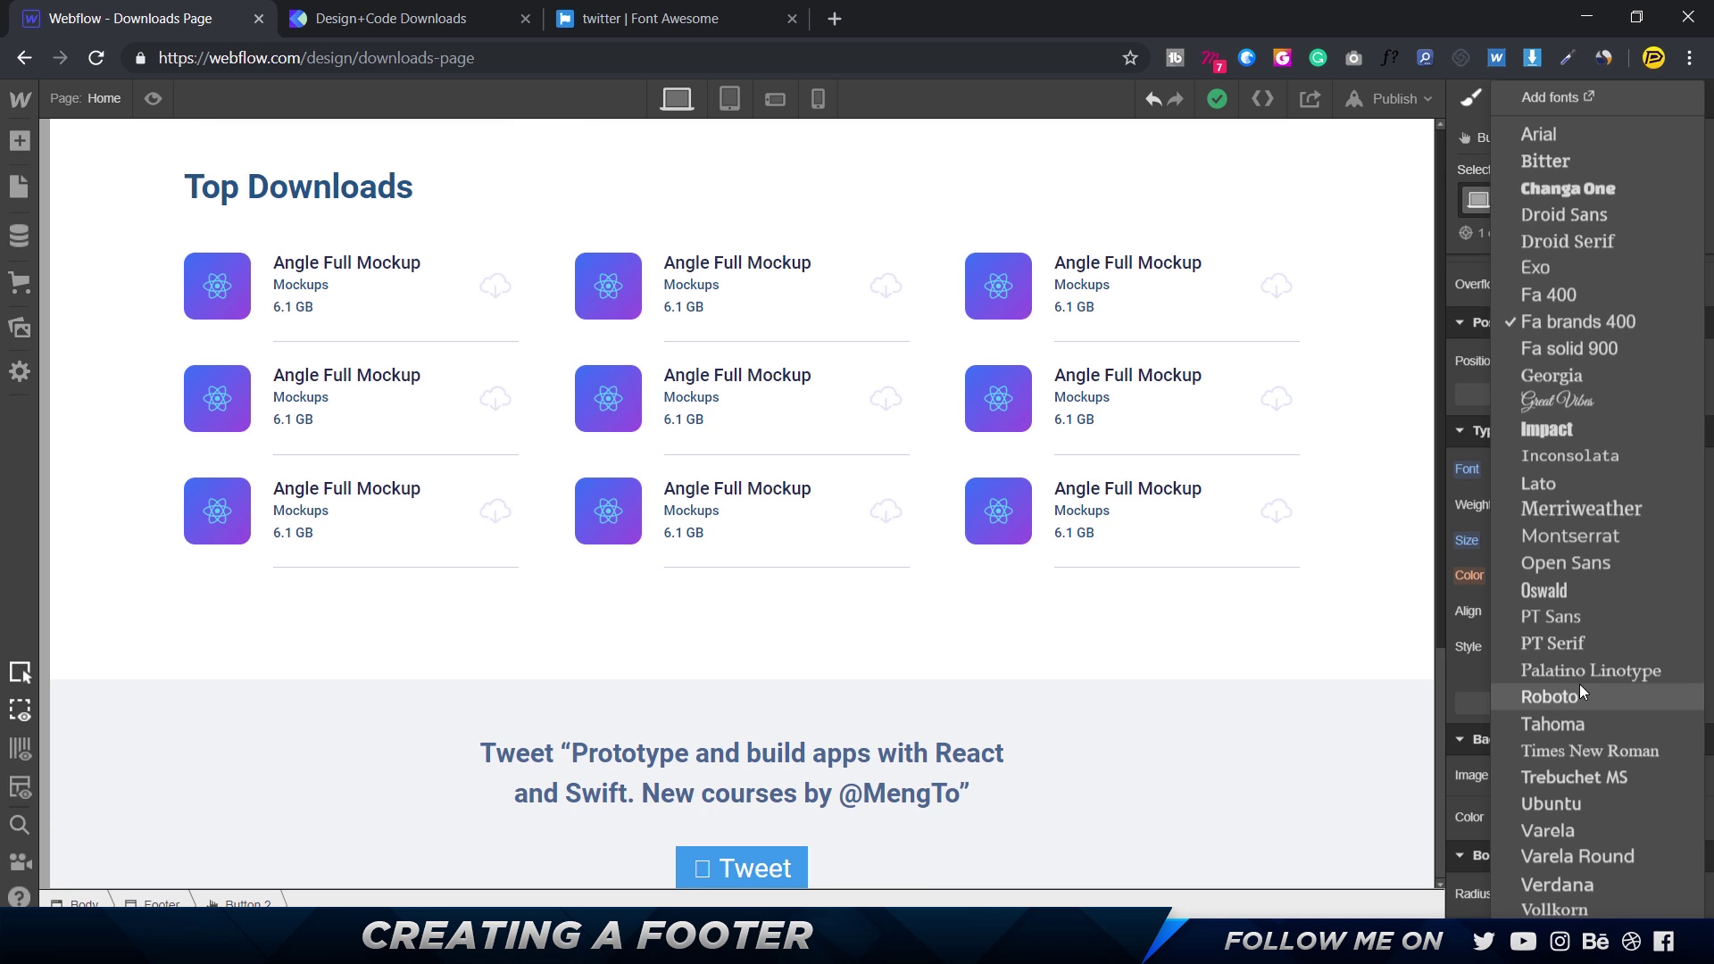
{"action": "left_click", "coordinate": [768, 823]}
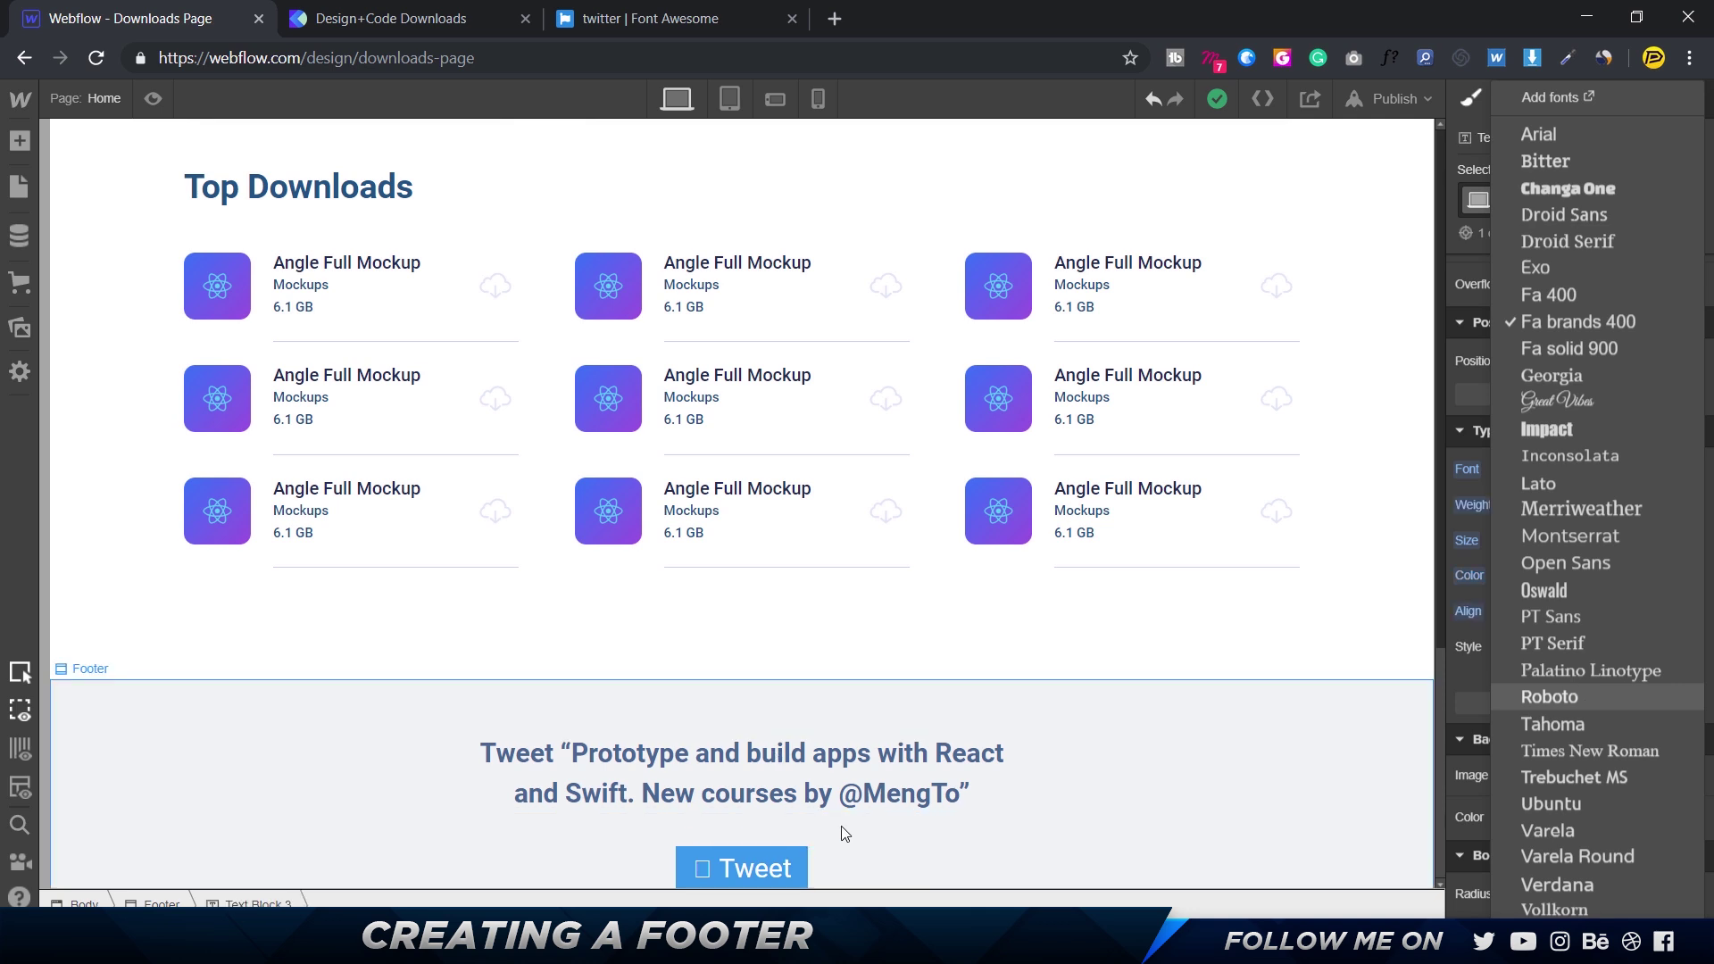
{"action": "left_click", "coordinate": [750, 870]}
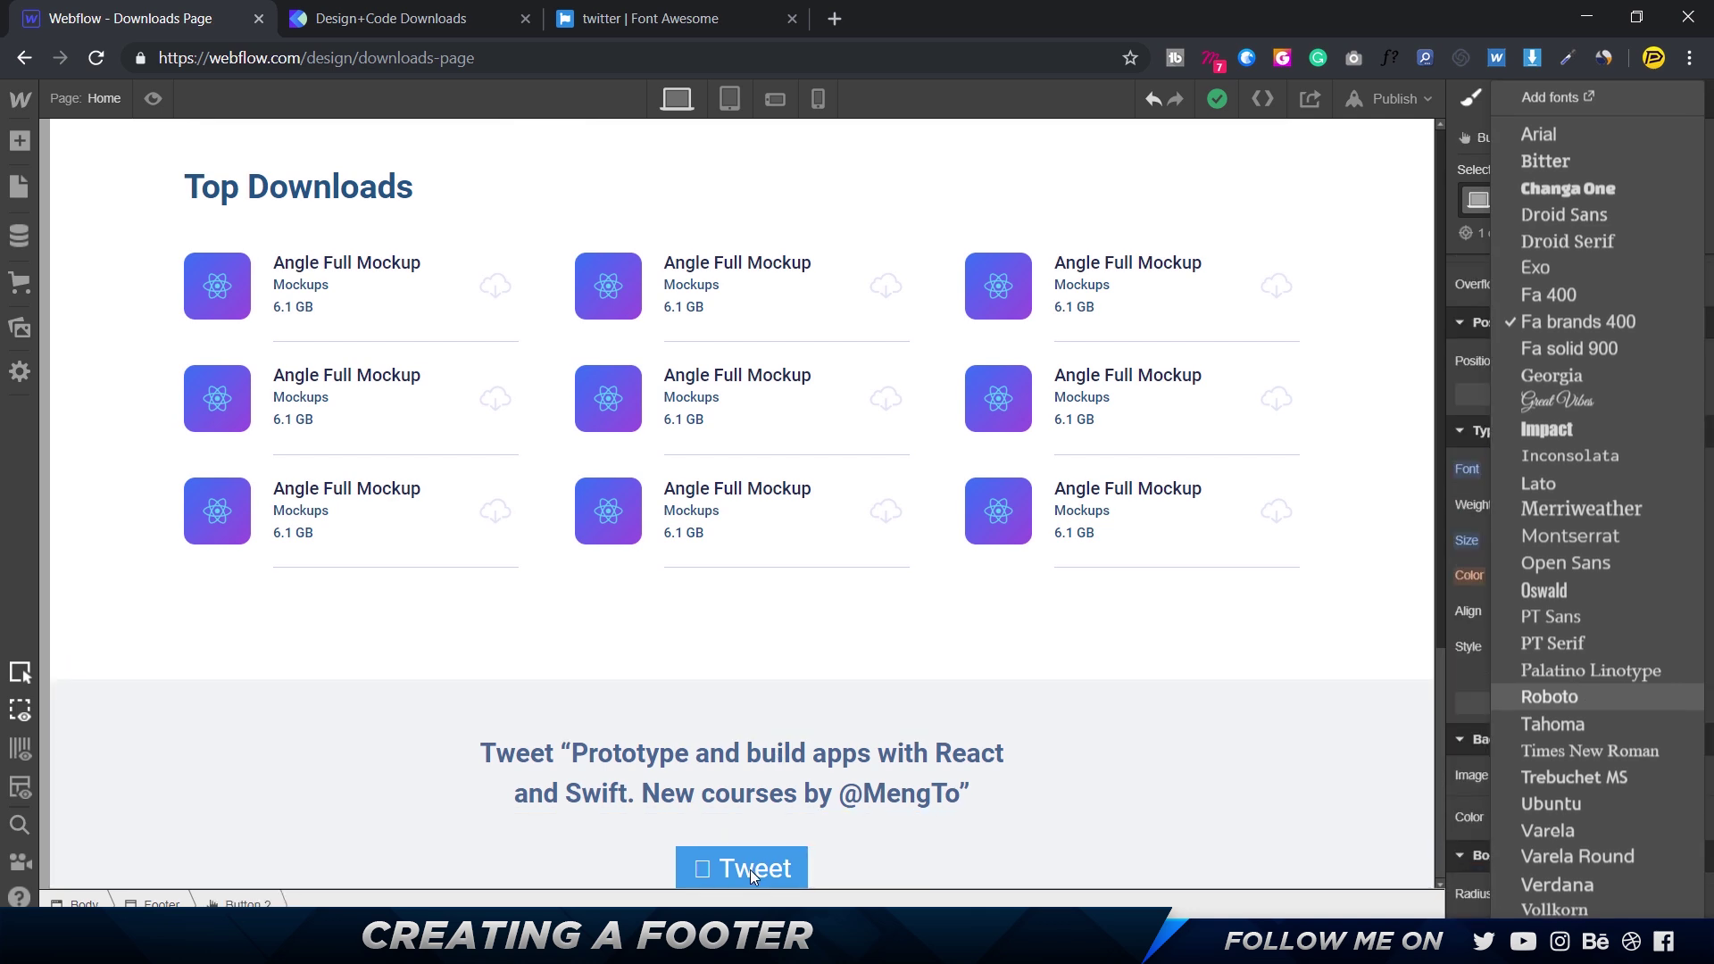
{"action": "left_click", "coordinate": [1555, 697]}
{"action": "left_click", "coordinate": [1556, 507]}
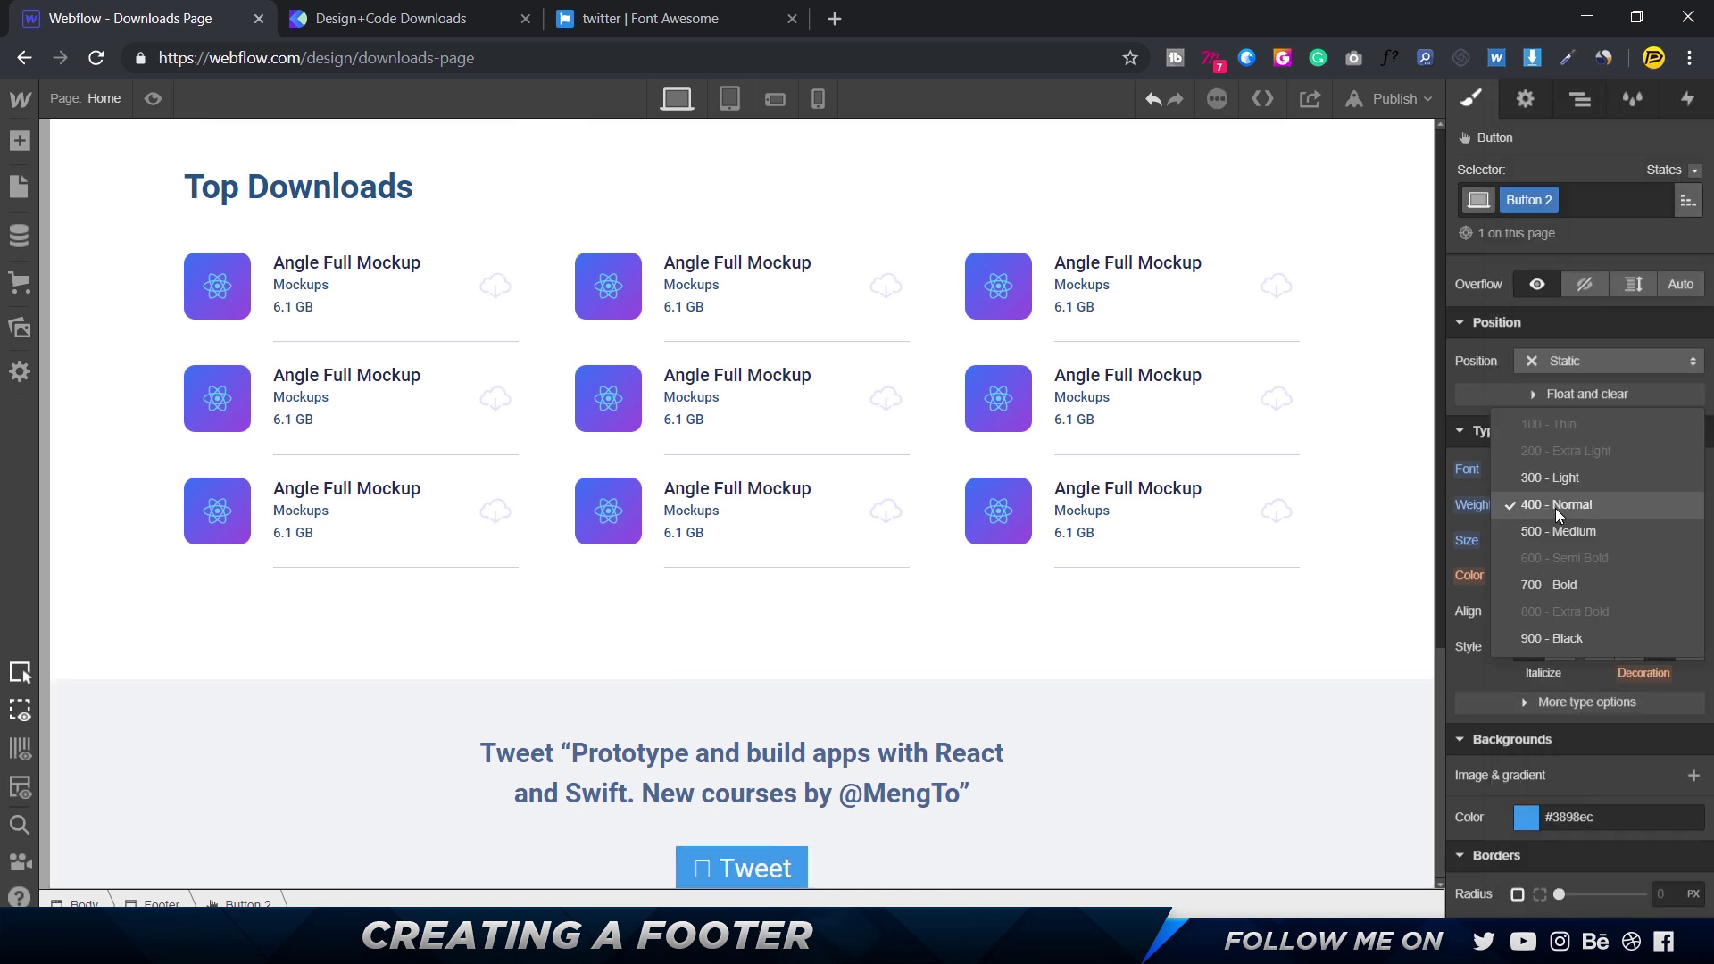
{"action": "left_click", "coordinate": [1551, 587]}
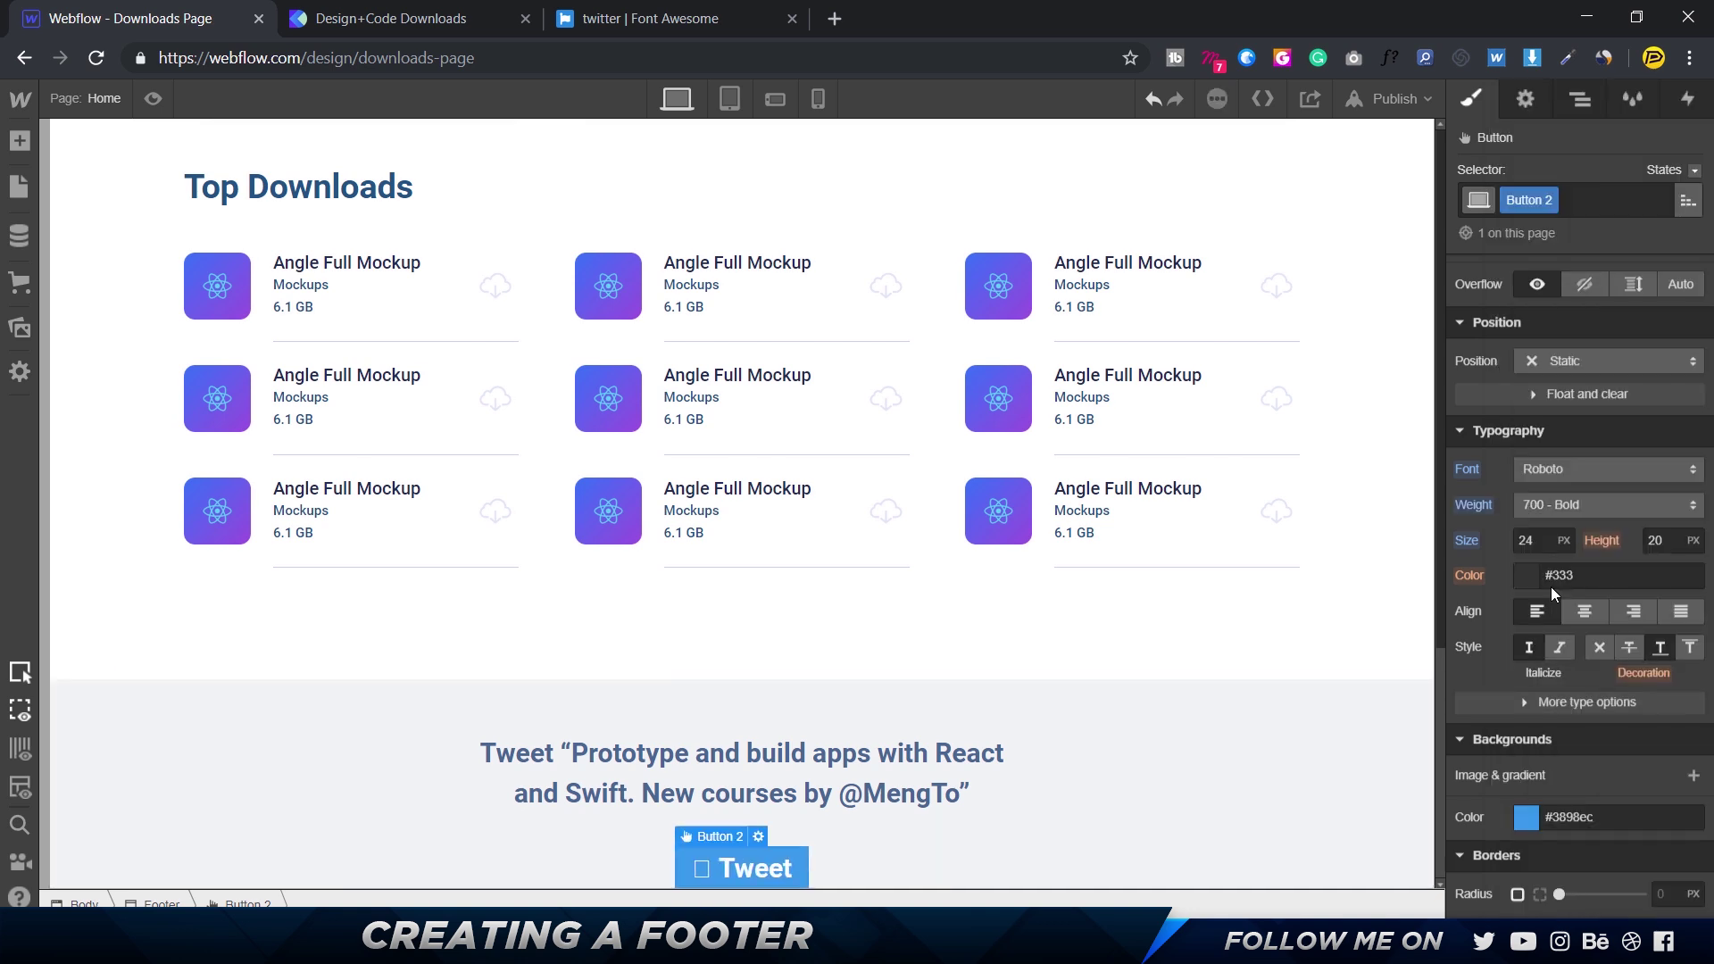
- Wrap only the Twitter glyph inside the Tweet button in its own text span for separate styling
{"action": "double_click", "coordinate": [703, 870]}
{"action": "double_click", "coordinate": [703, 870]}
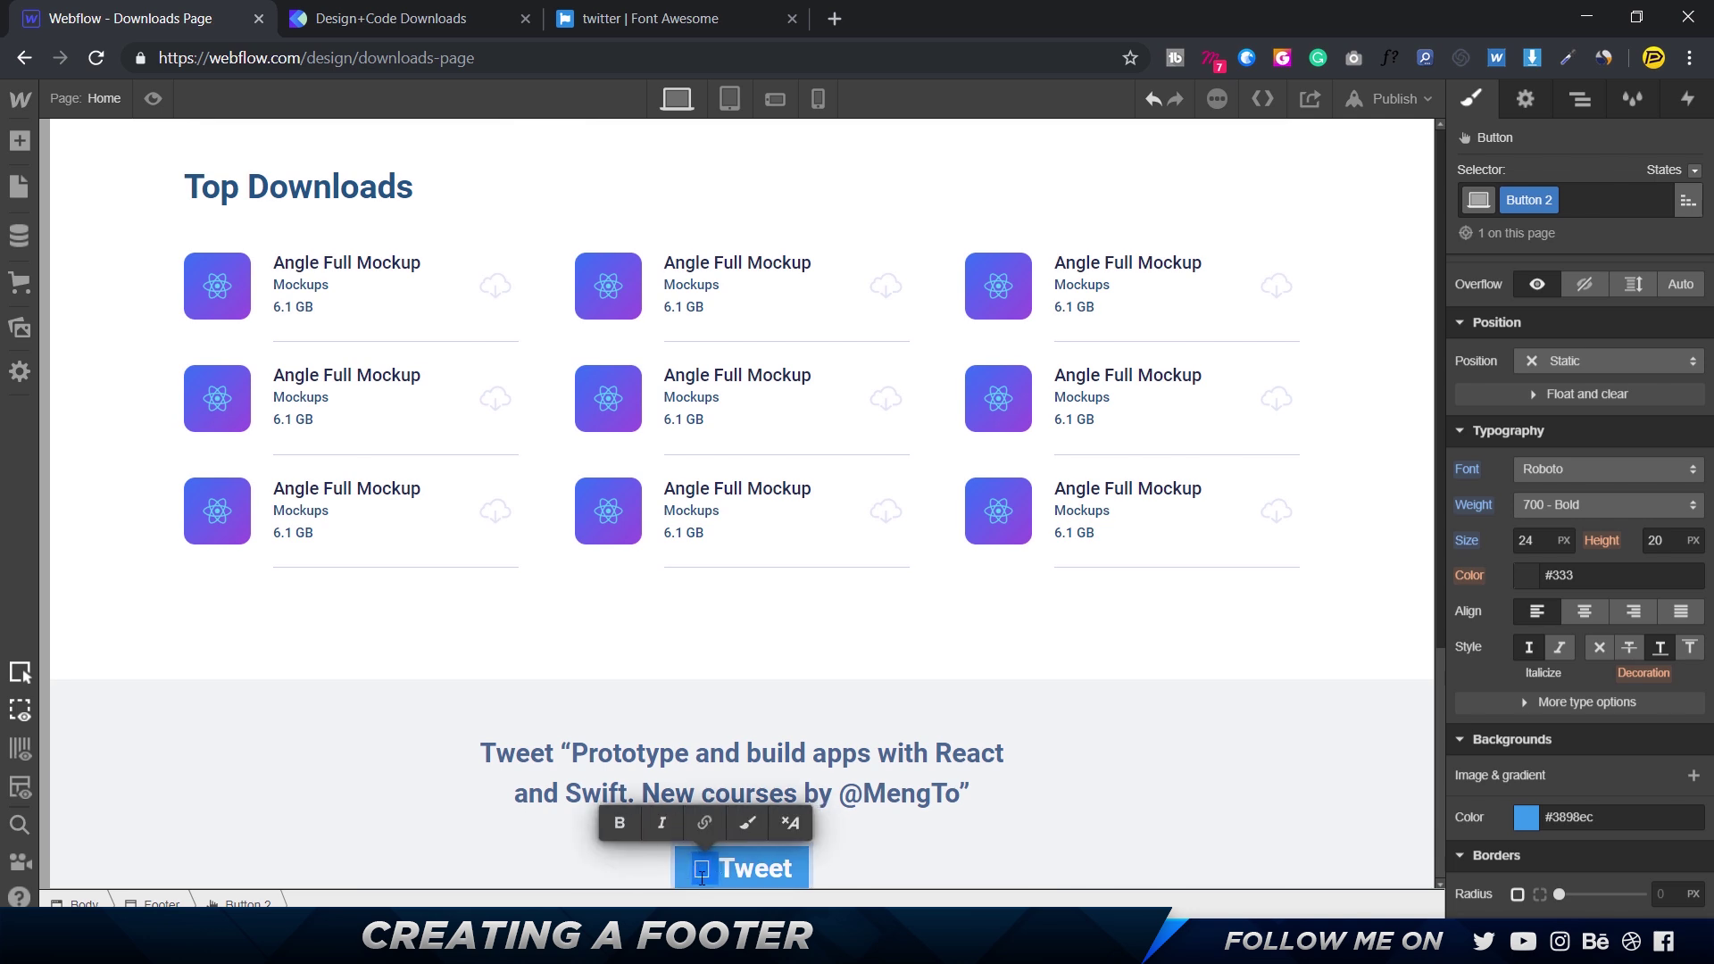
{"action": "left_click_drag", "start_coordinate": [702, 877], "coordinate": [695, 870]}
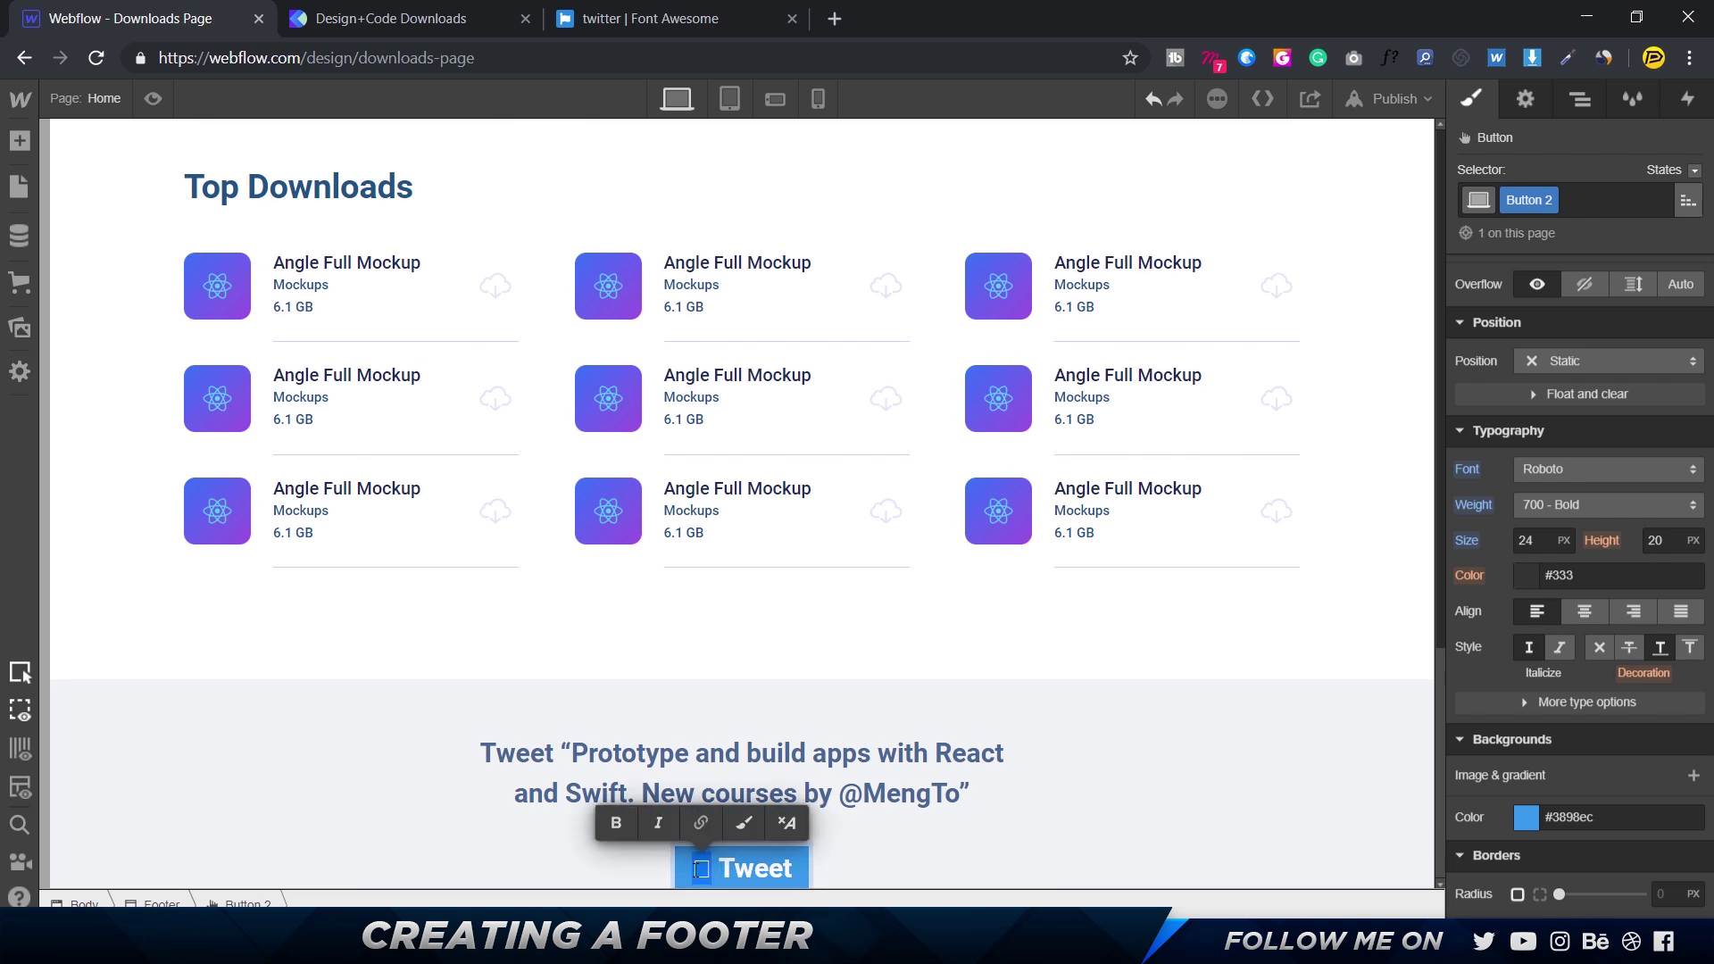
{"action": "left_click", "coordinate": [744, 823]}
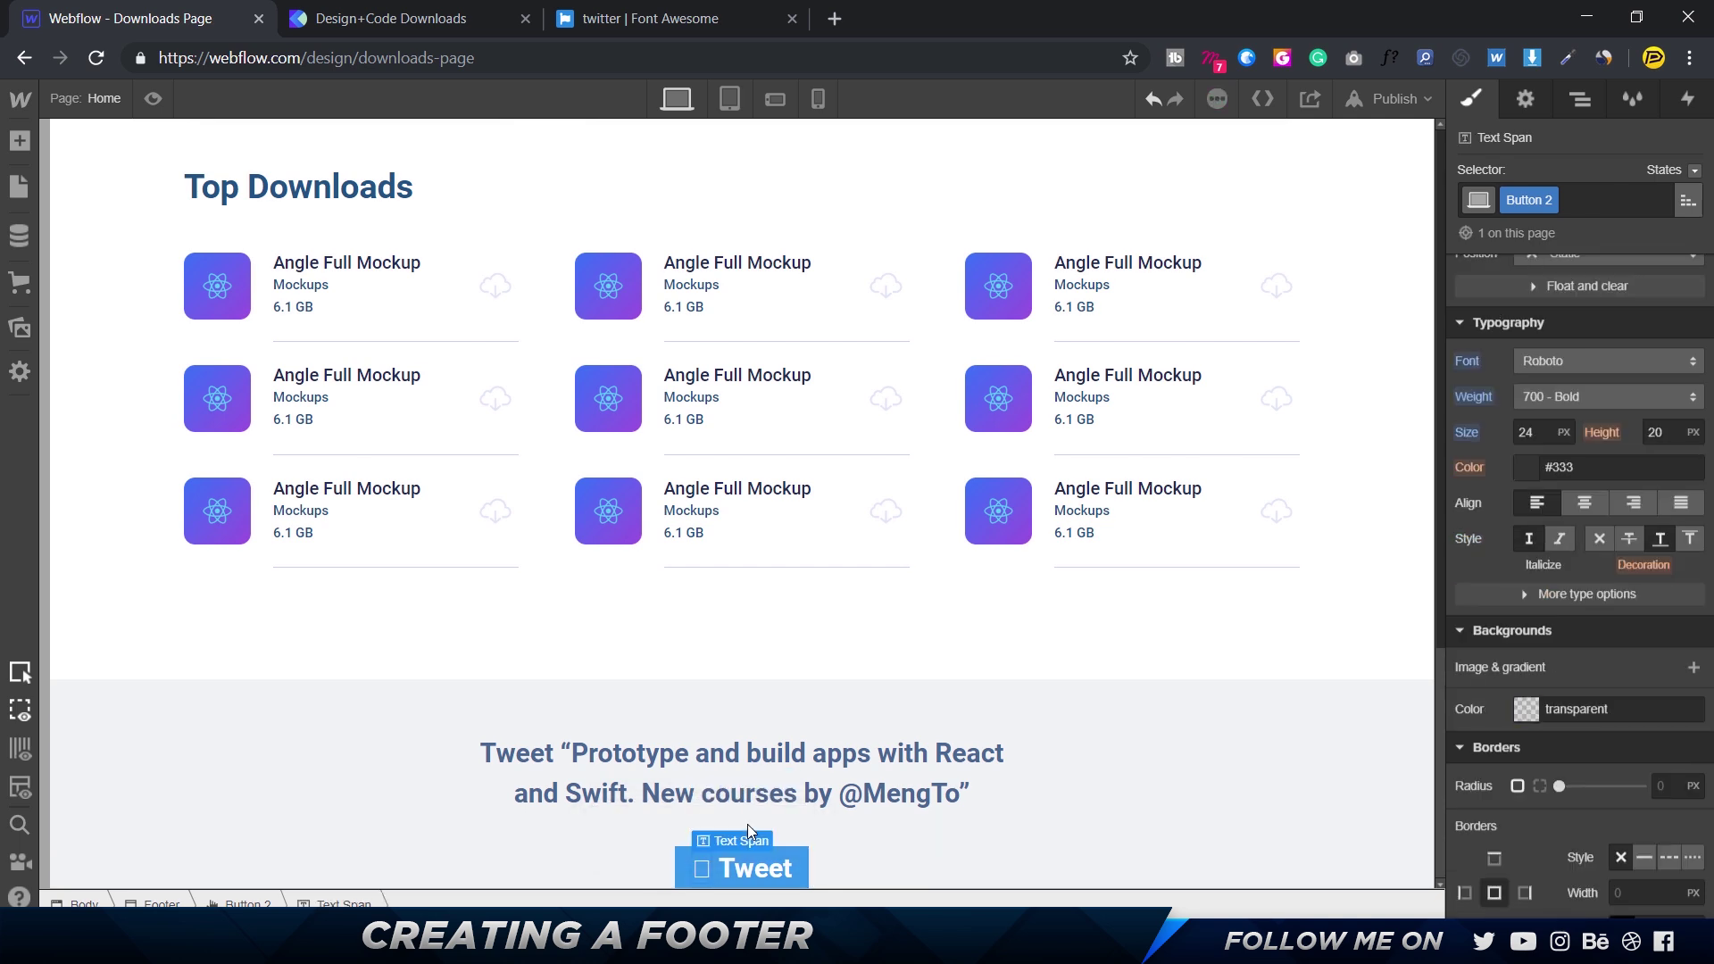
- Select the text span nested in the Tweet button and set its font to Fa brands 400 at 20 px
{"action": "left_click", "coordinate": [1579, 100]}
{"action": "left_click", "coordinate": [1527, 393]}
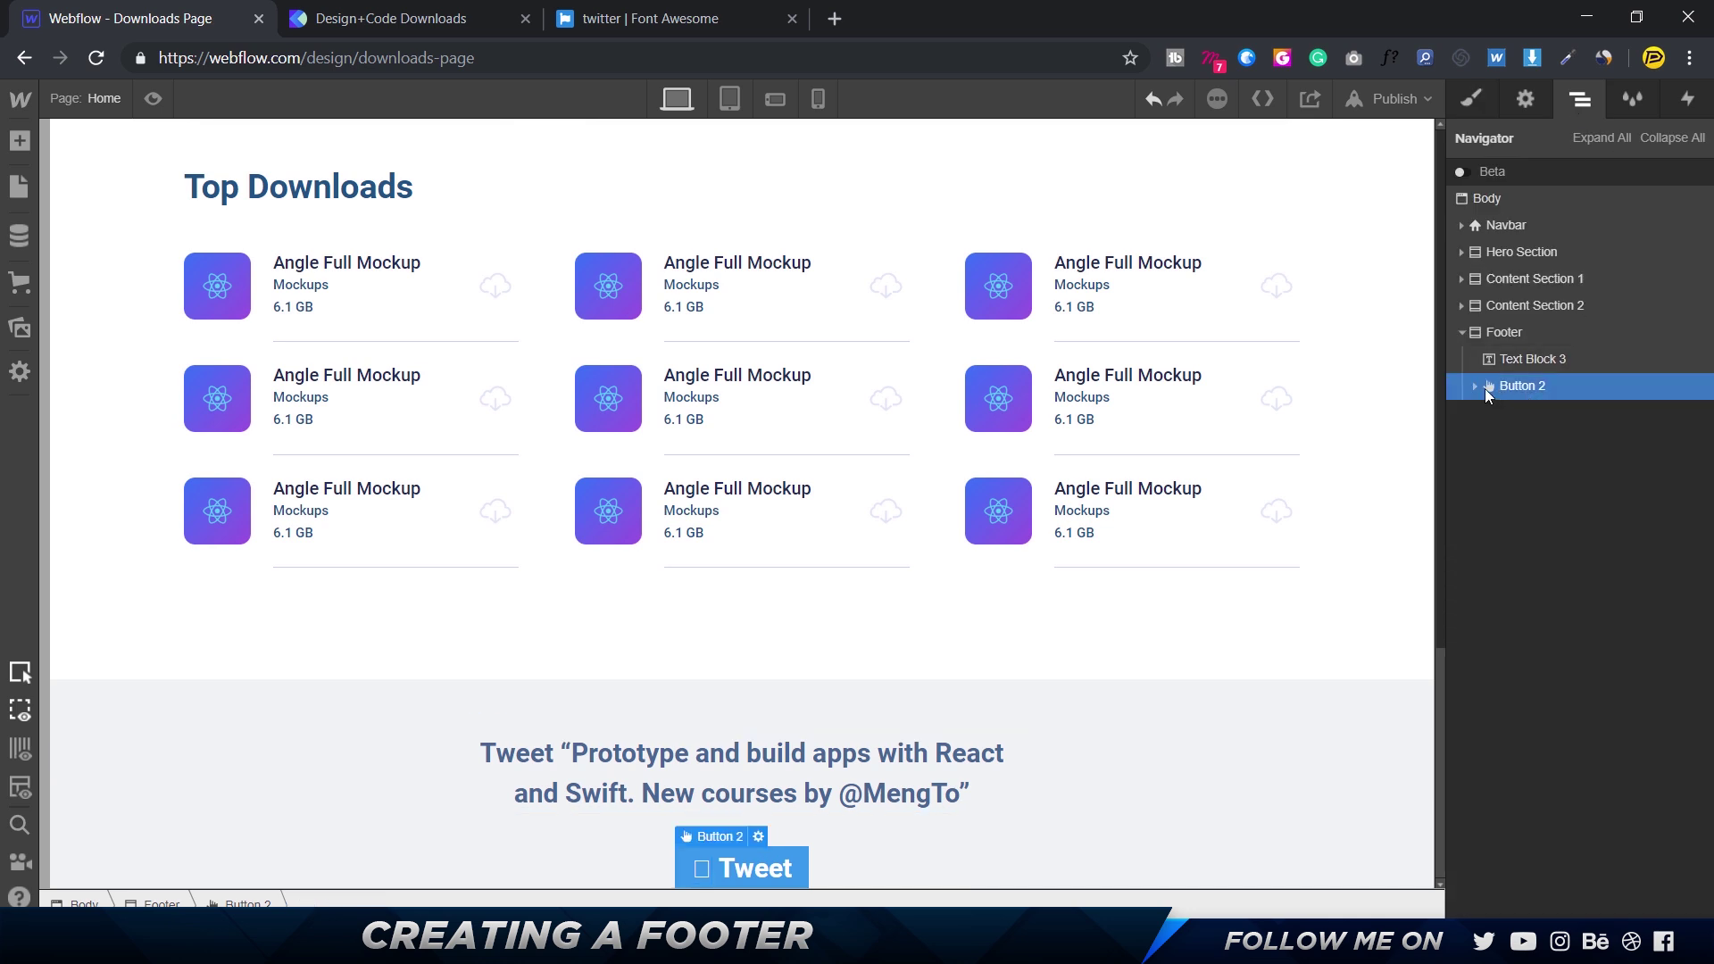
{"action": "left_click", "coordinate": [1475, 386]}
{"action": "left_click", "coordinate": [1515, 410]}
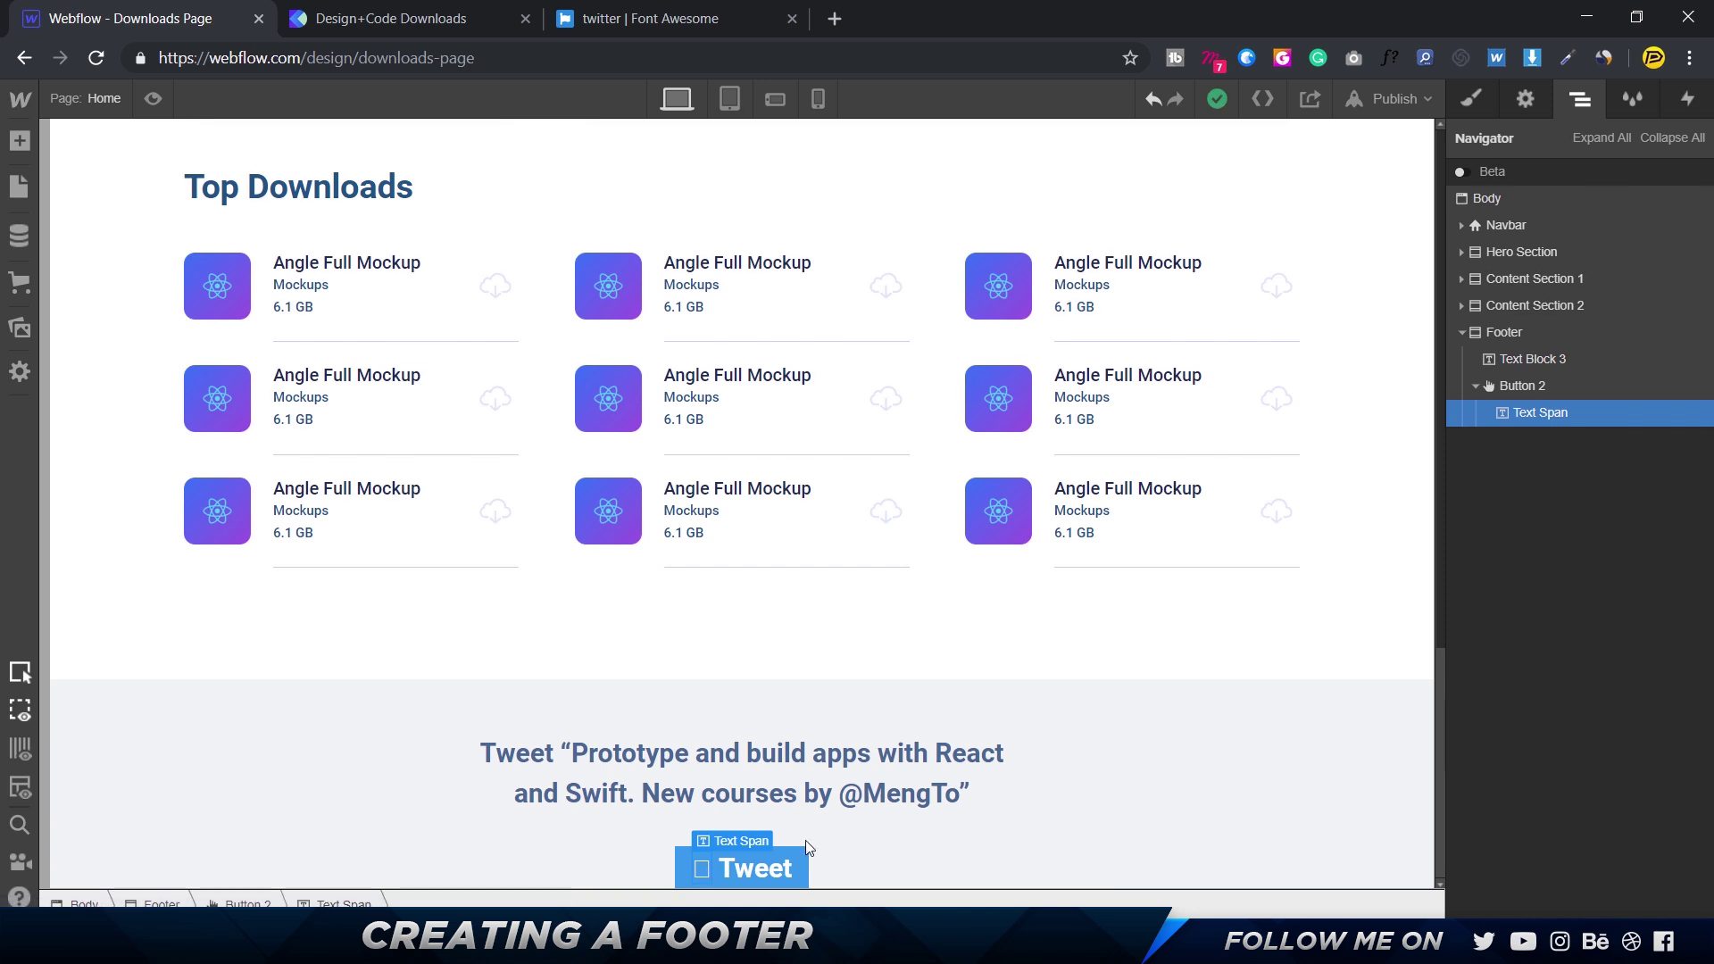
{"action": "left_click", "coordinate": [1471, 98]}
{"action": "scroll", "coordinate": [1592, 607], "scroll_direction": "down", "scroll_amount": 5}
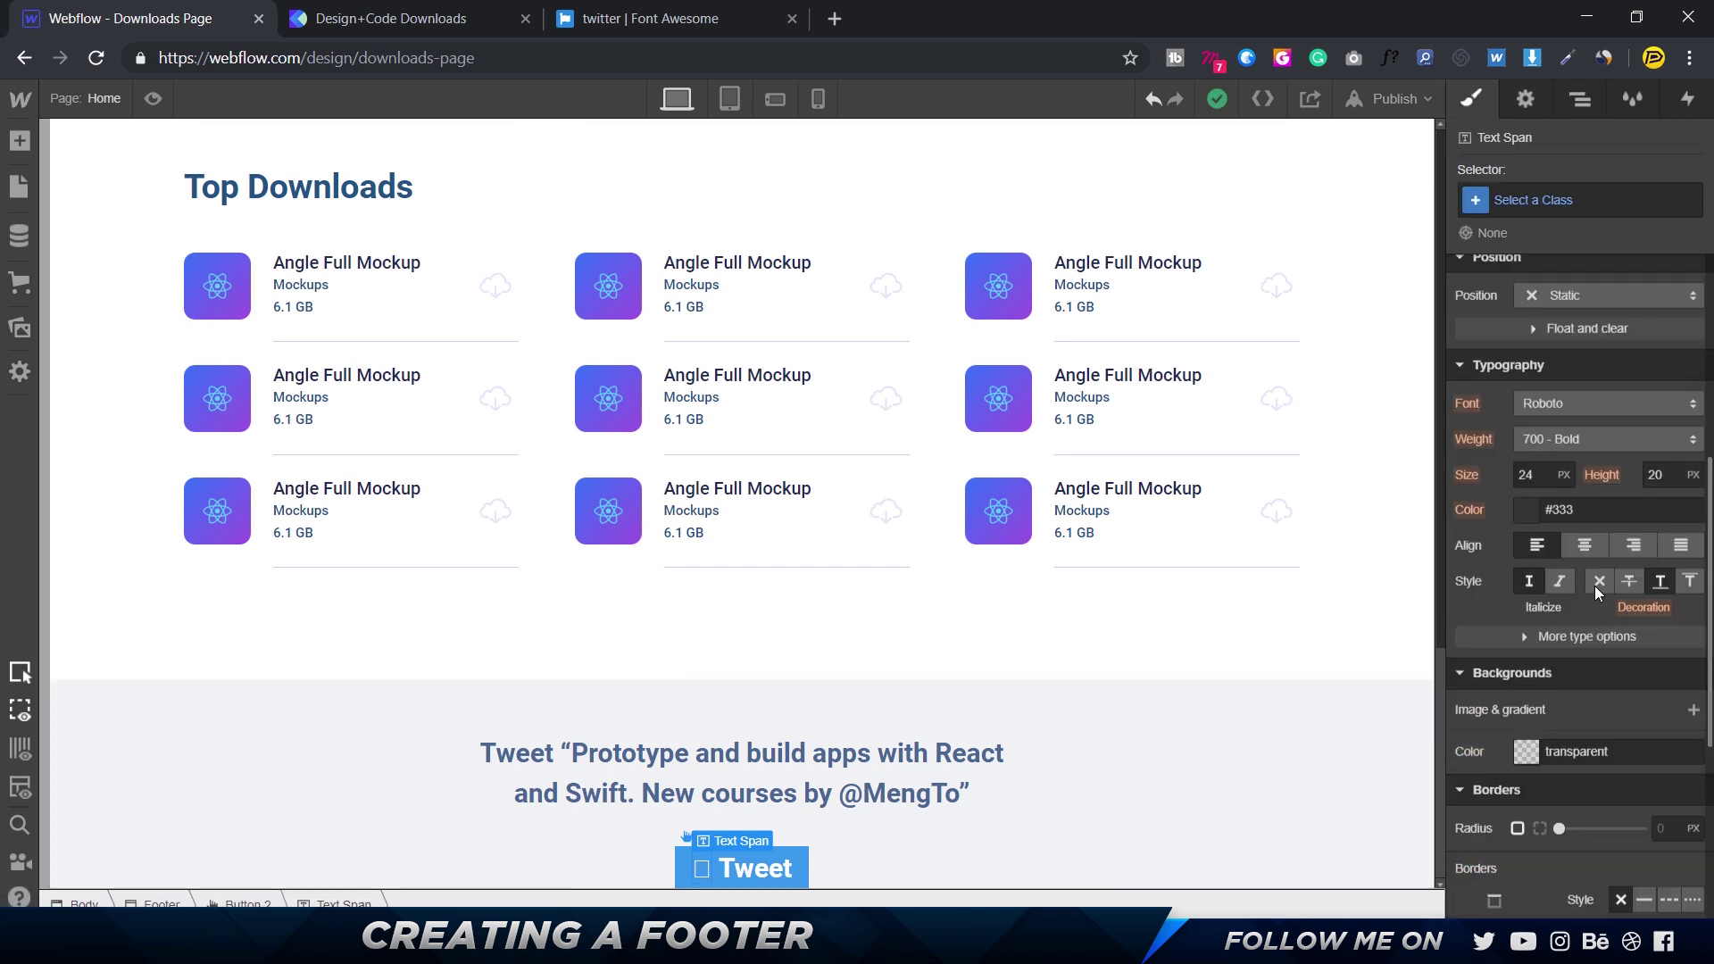
{"action": "left_click", "coordinate": [1578, 403]}
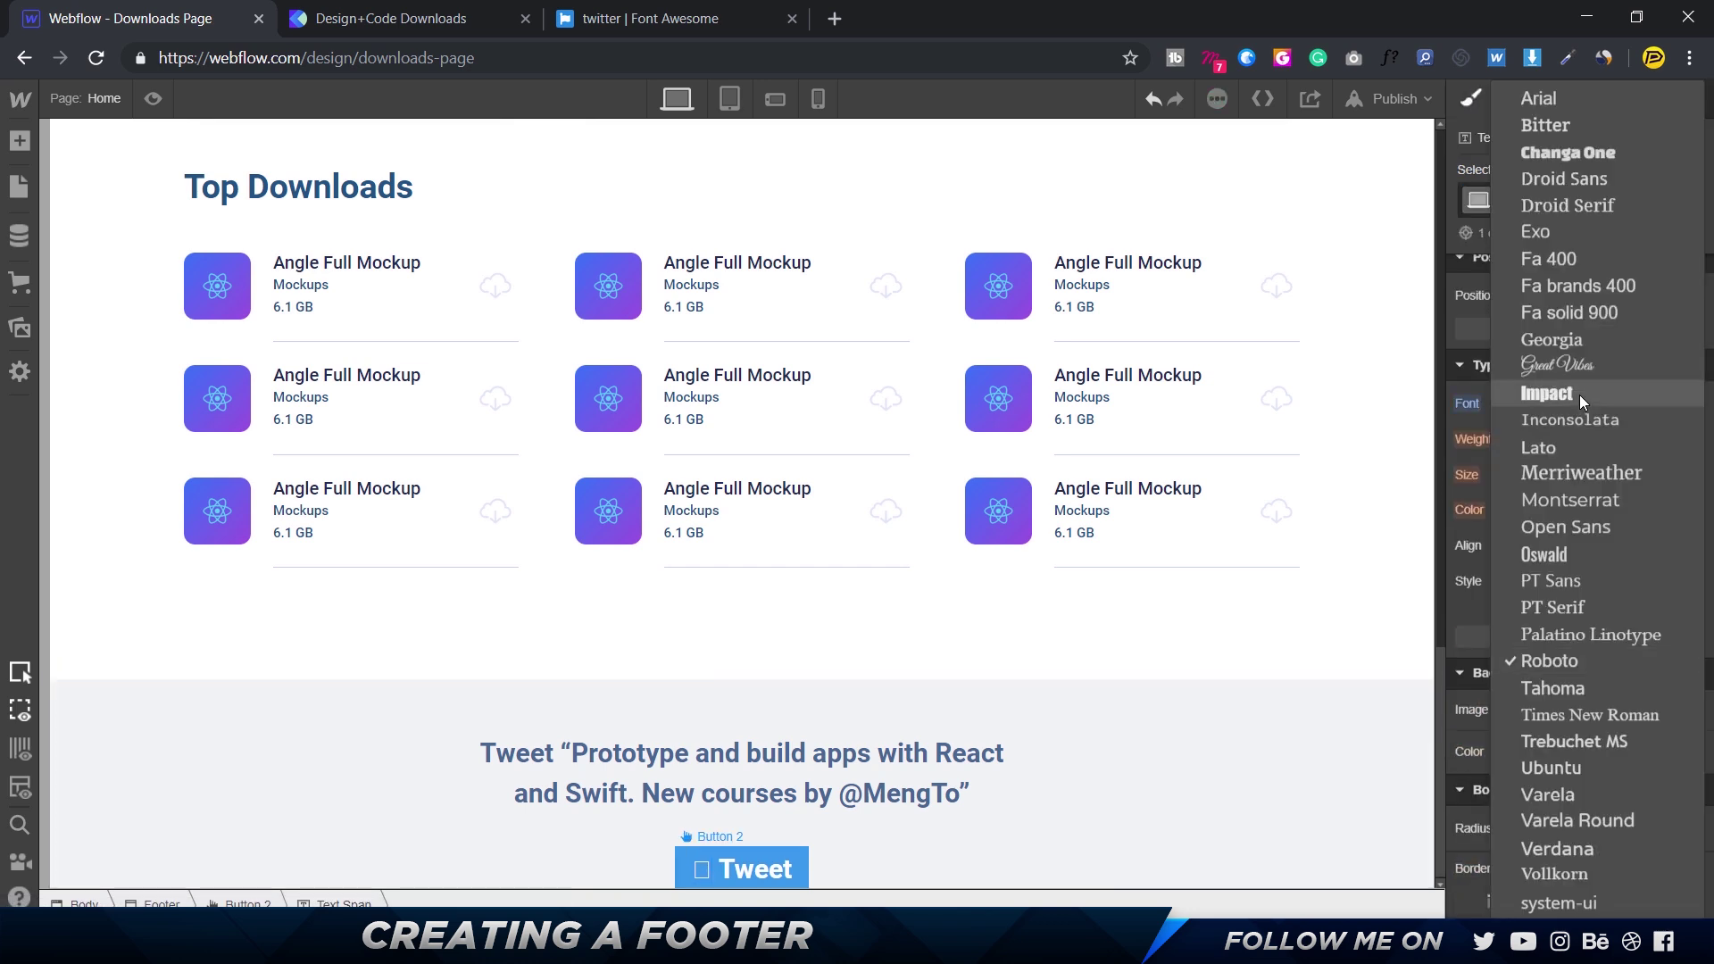
{"action": "left_click", "coordinate": [1580, 295]}
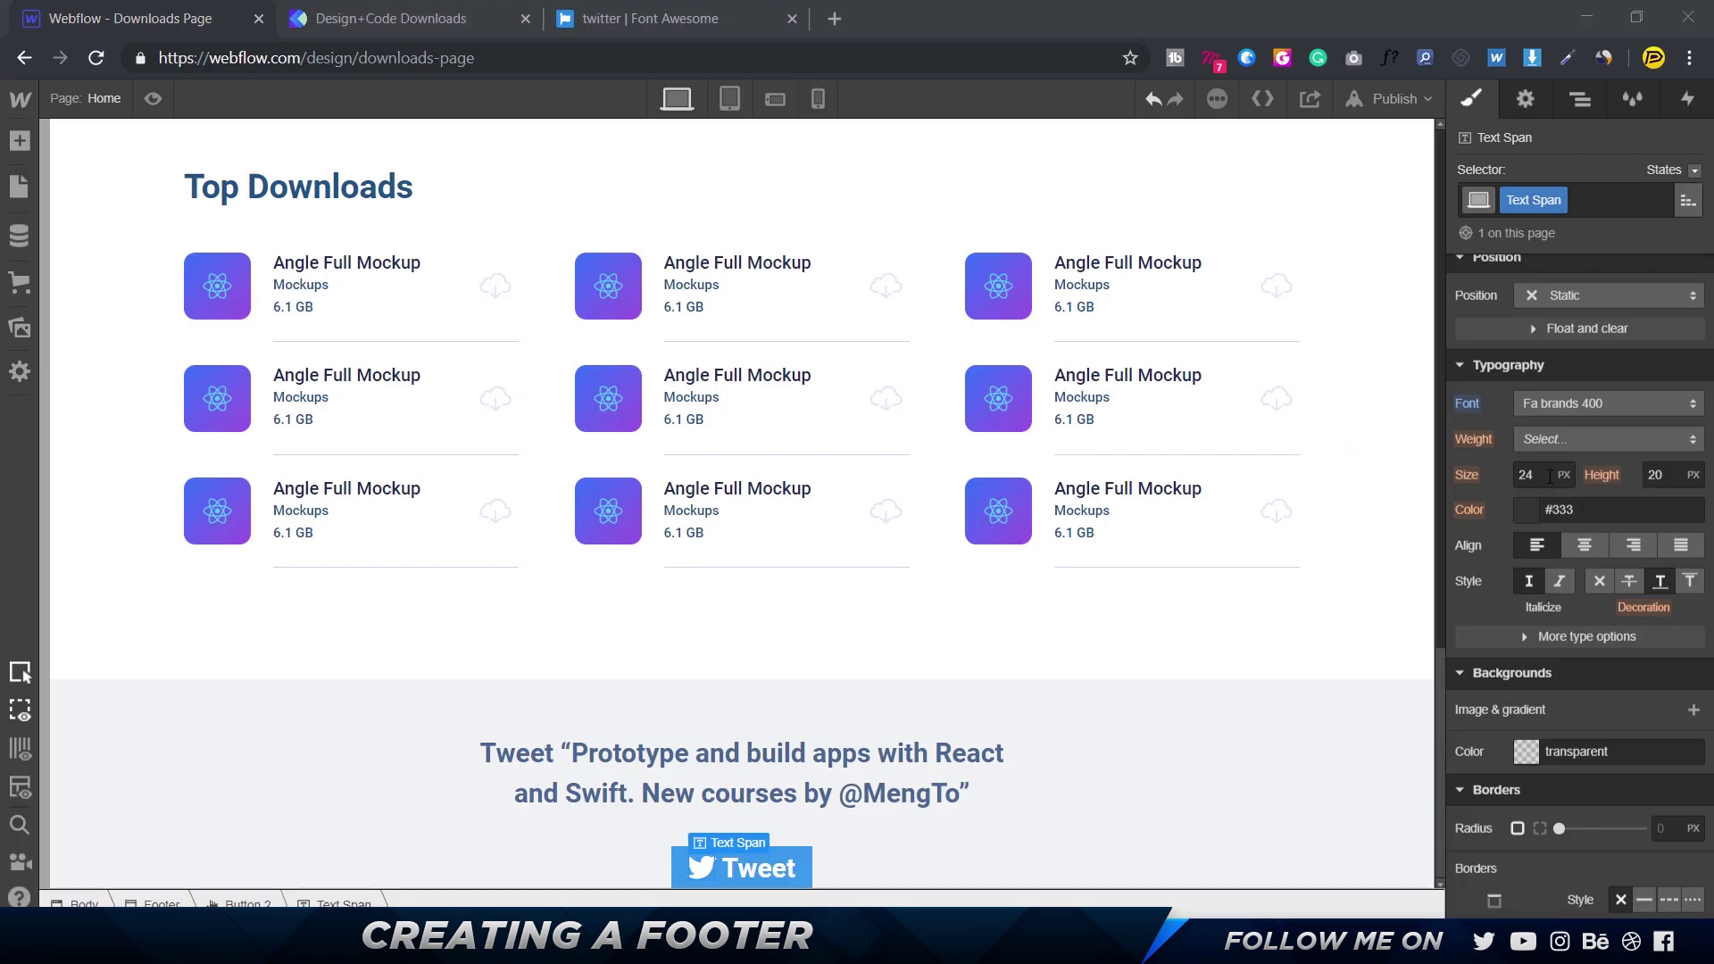
{"action": "left_click", "coordinate": [1549, 476]}
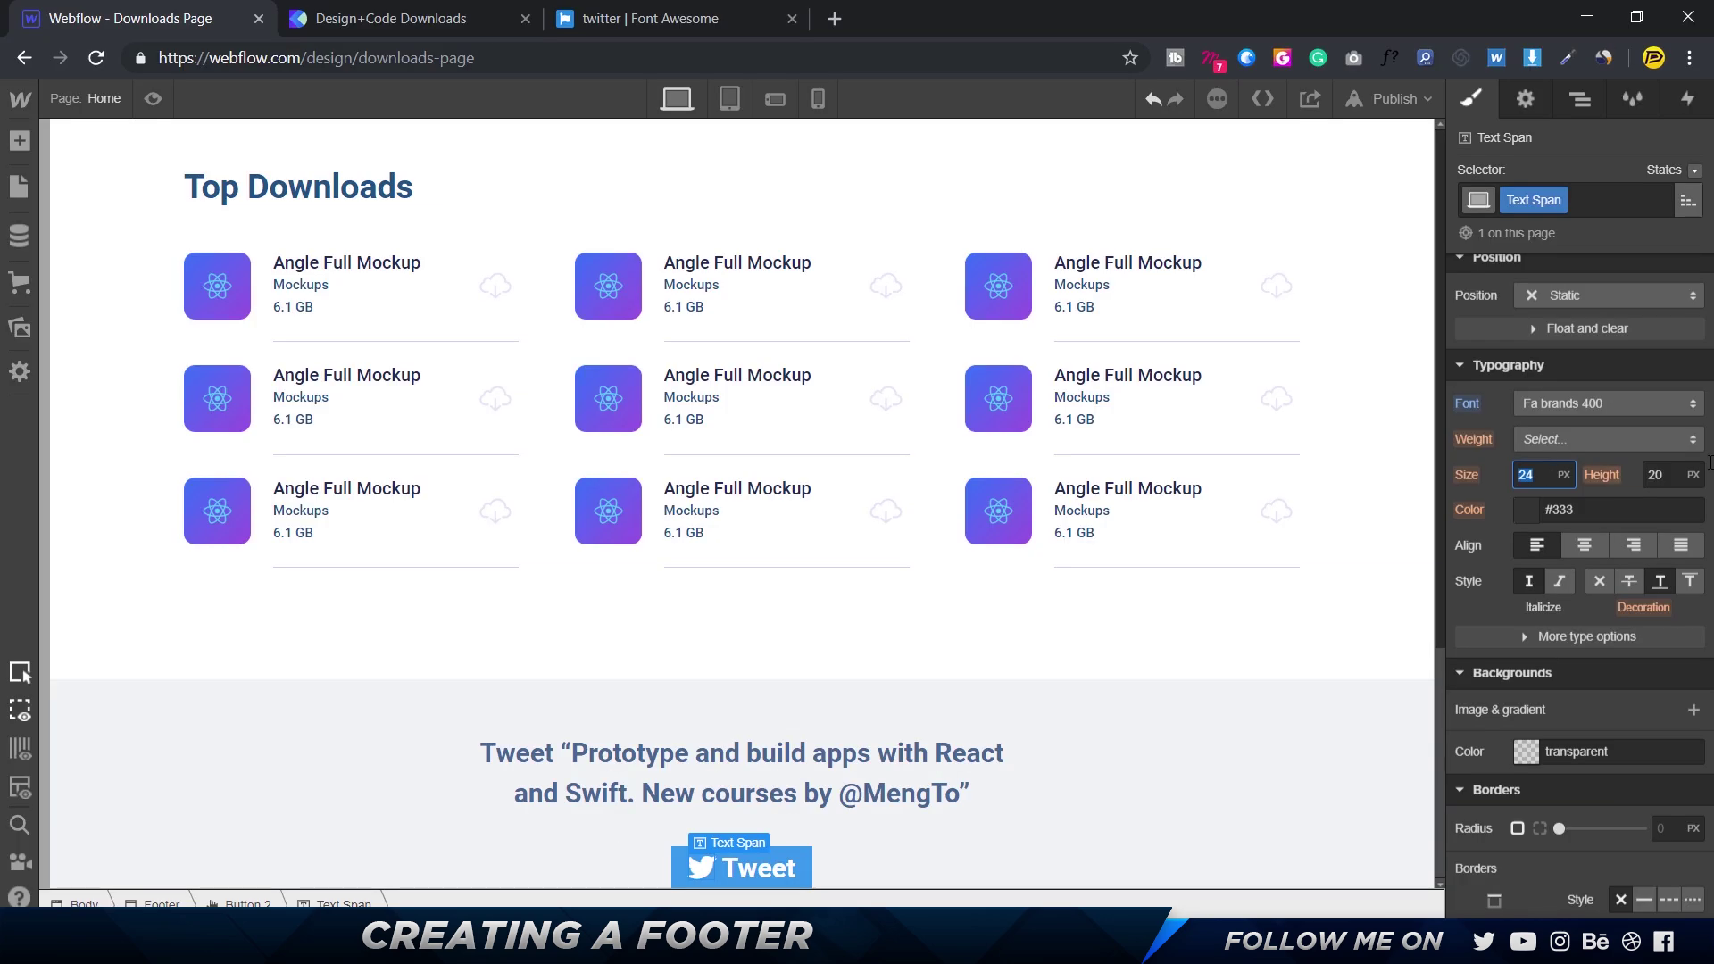
{"action": "type", "text": "20"}
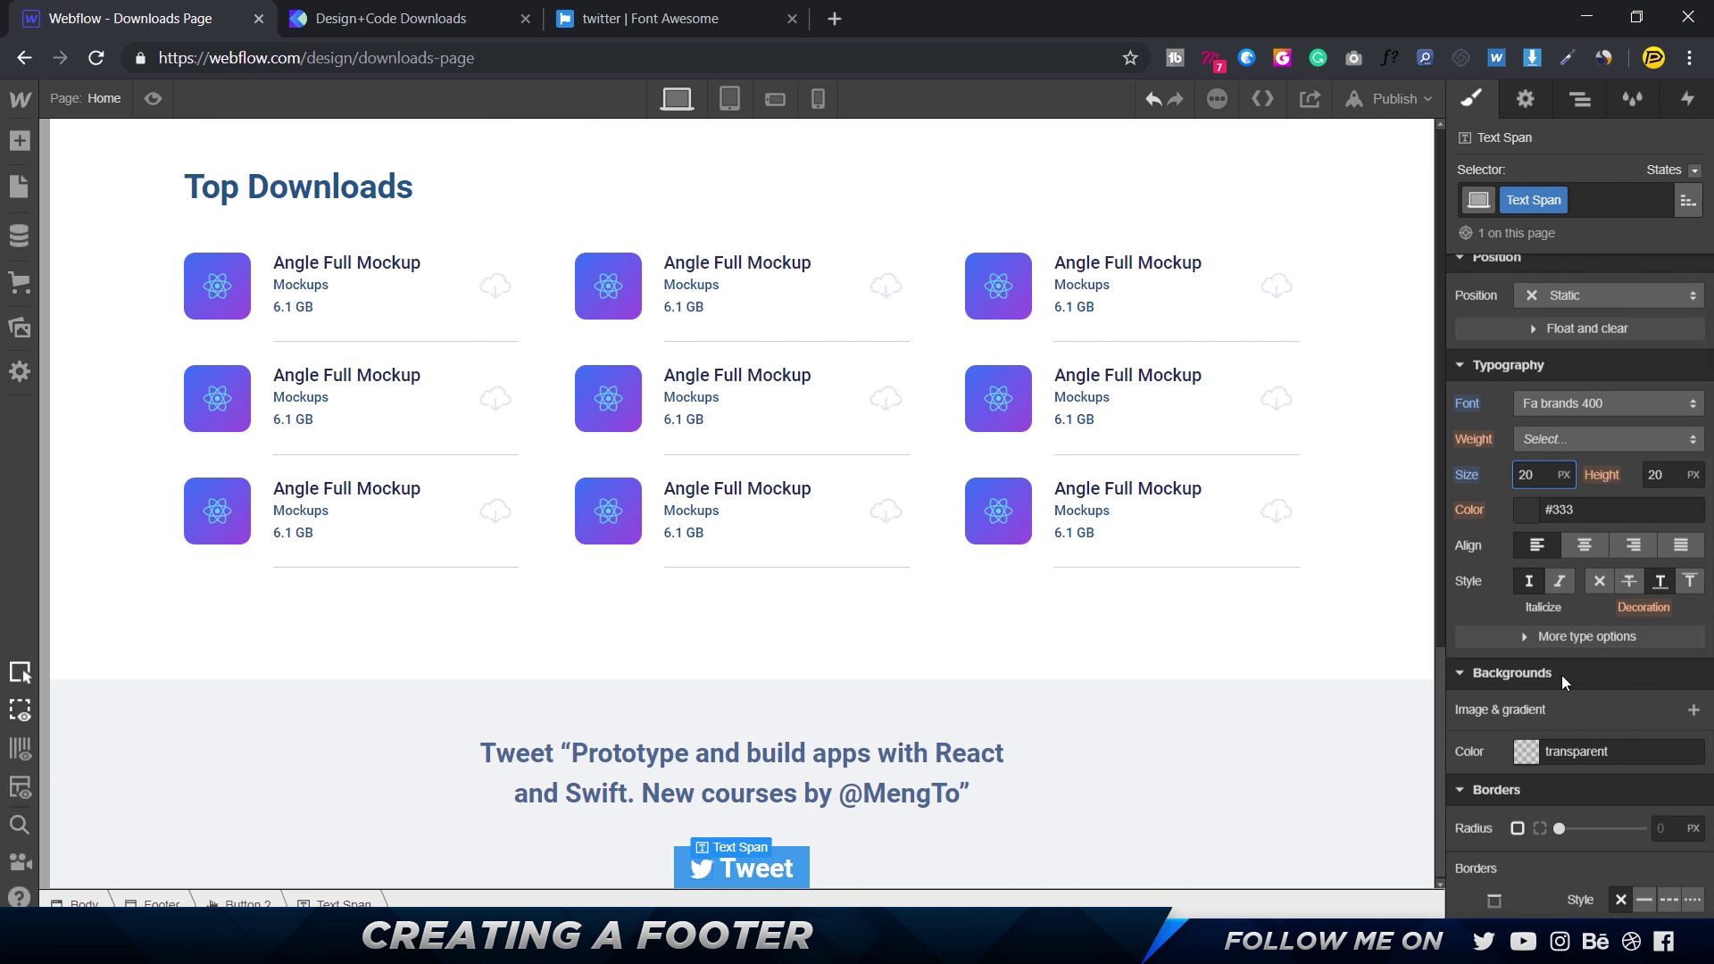
- Check the Twitter icon in the Figma design and set the glyph span's text color to white (#ffffff) with 60% alpha
{"action": "left_click", "coordinate": [1527, 511]}
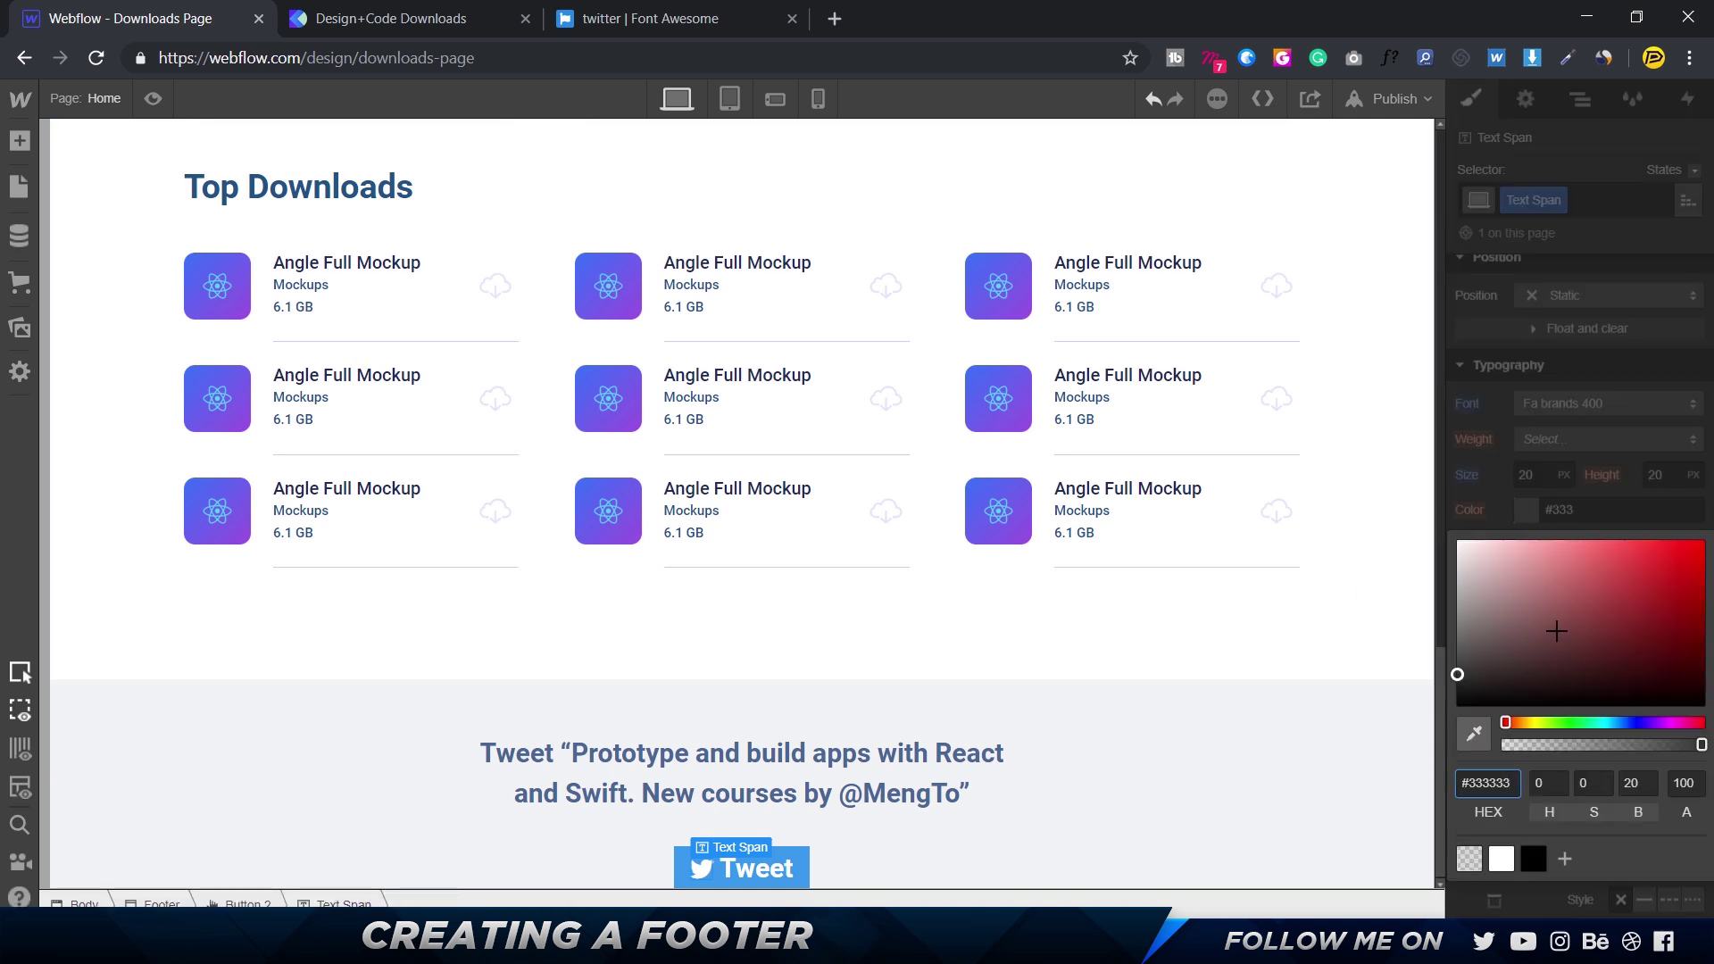
{"action": "key", "text": "alt+Tab"}
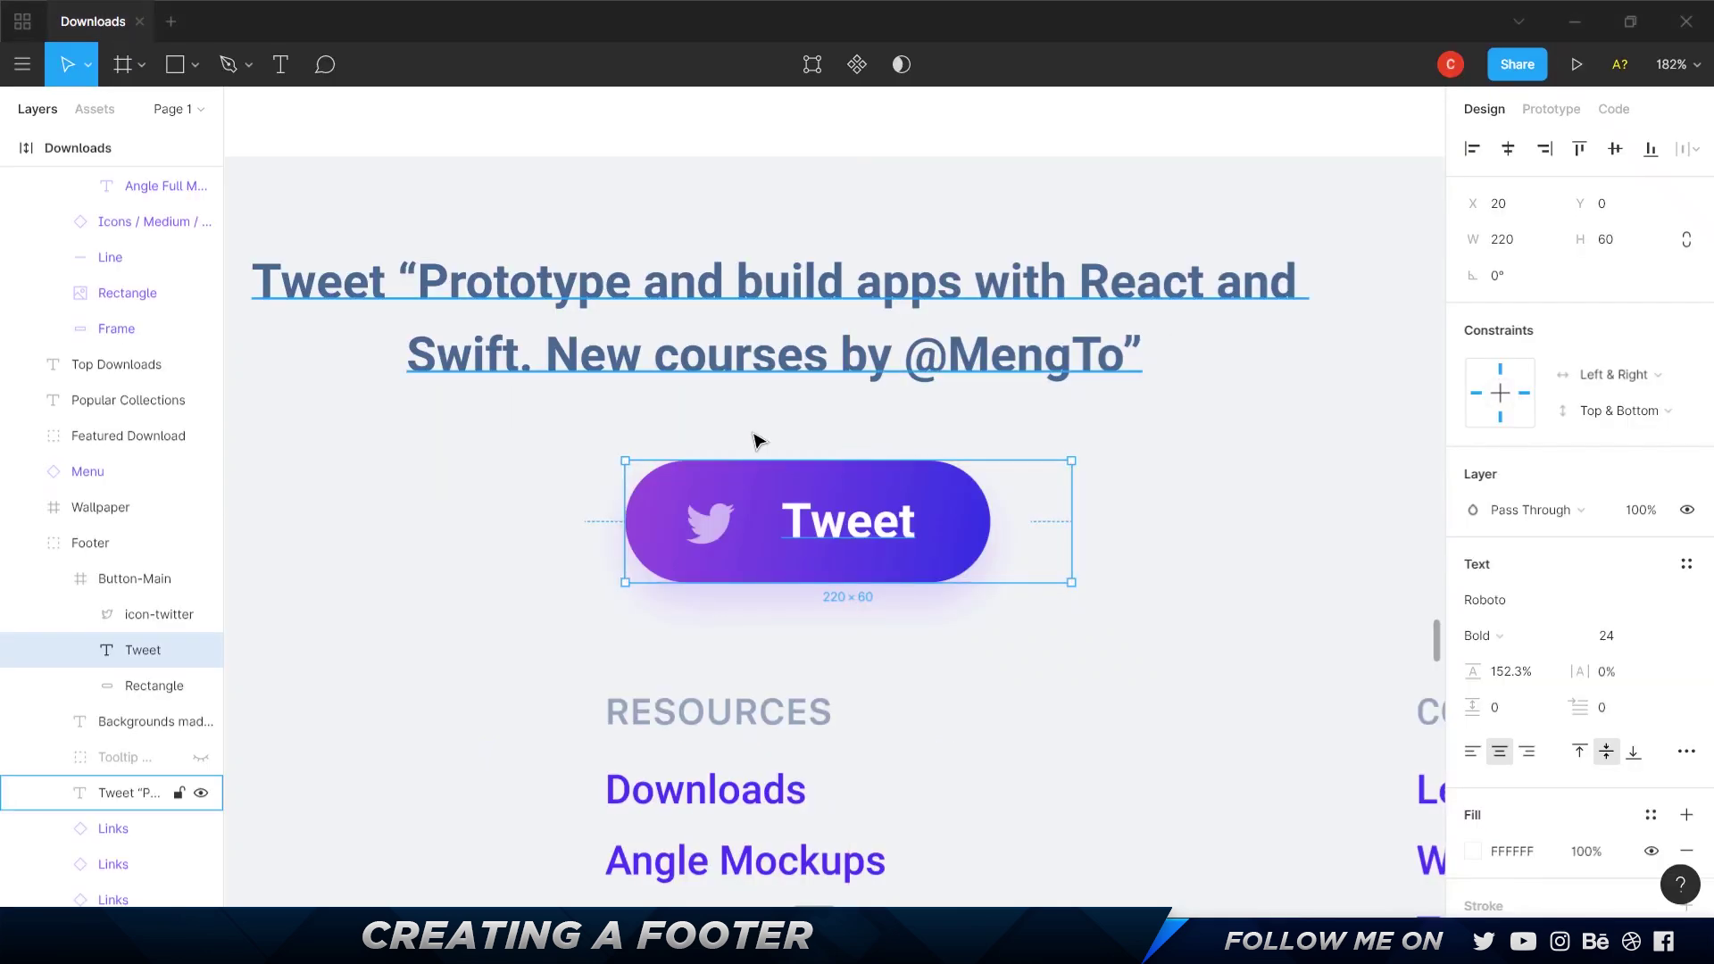
{"action": "left_click", "coordinate": [692, 530]}
{"action": "key", "text": "alt+Tab"}
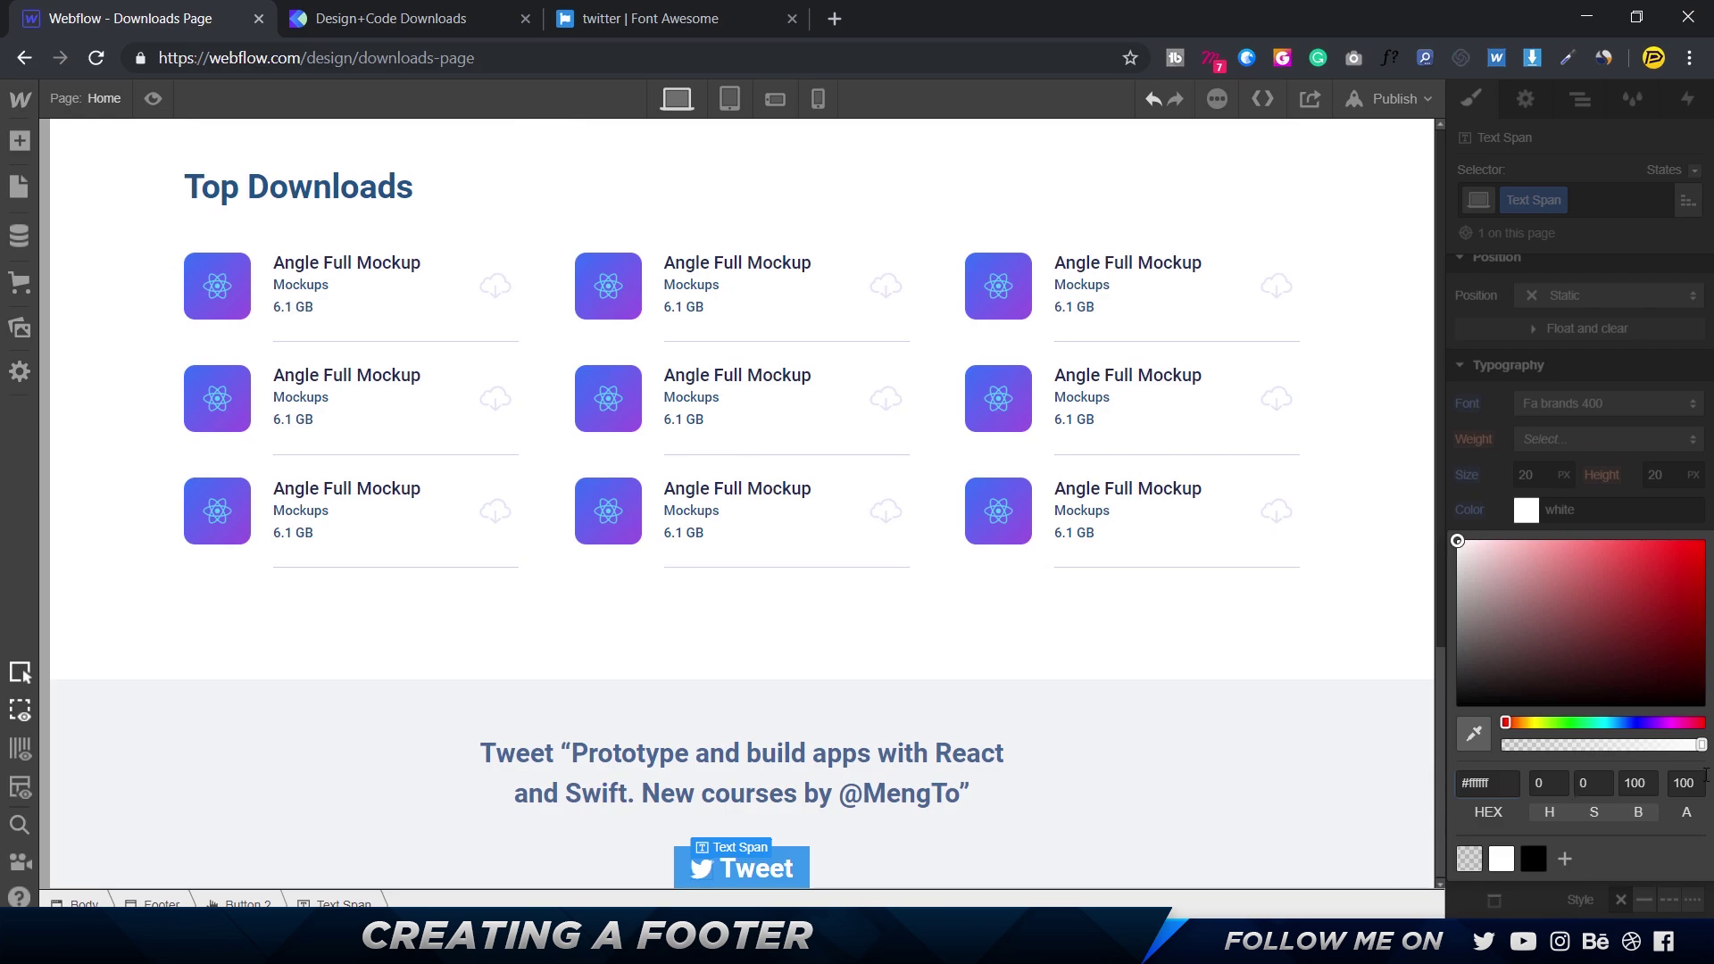
{"action": "left_click", "coordinate": [1690, 783]}
{"action": "type", "text": "60"}
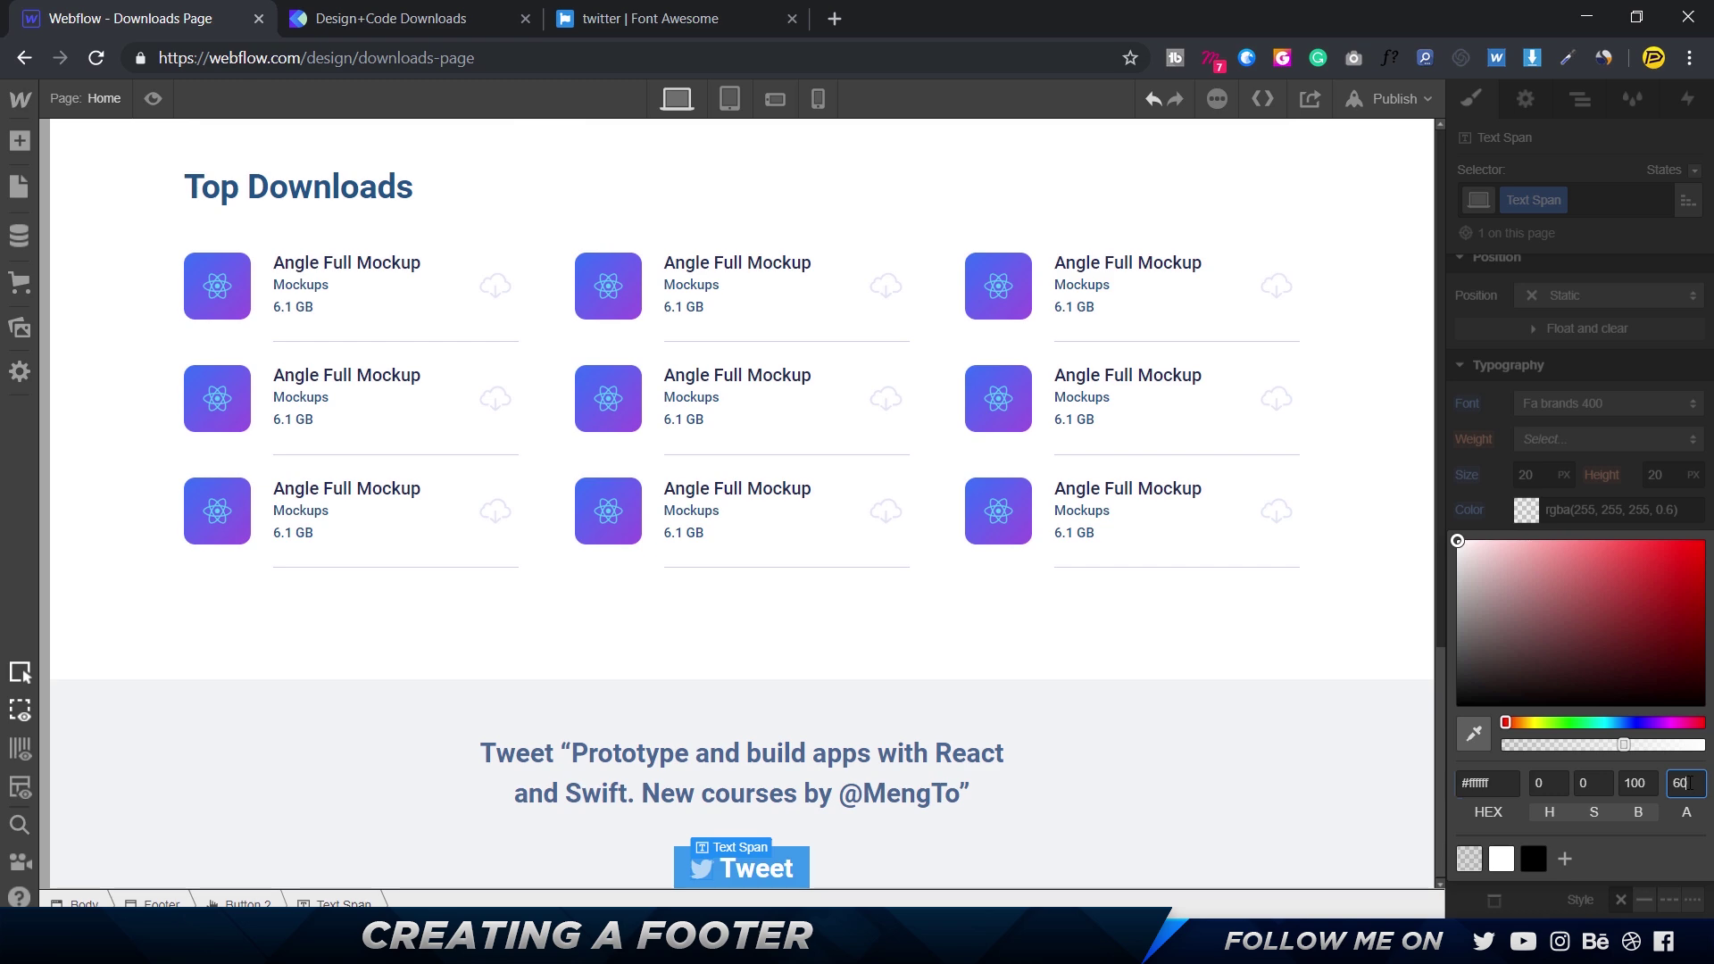
{"action": "left_click", "coordinate": [1197, 759]}
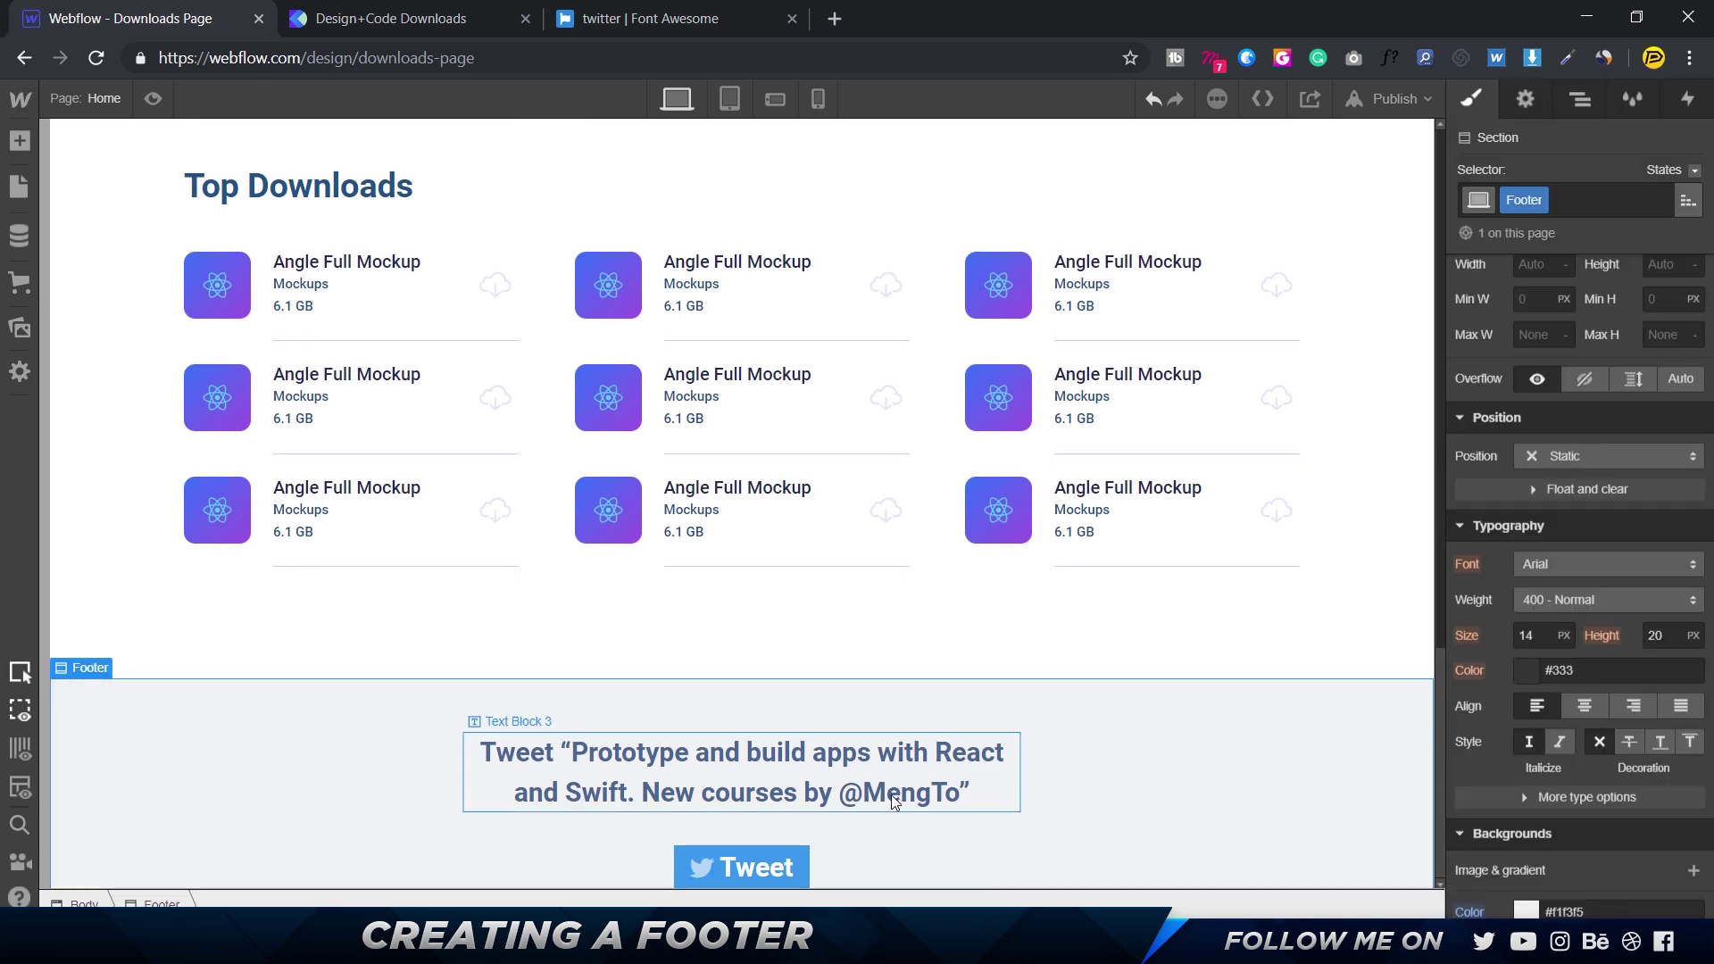
- Check the Tweet button in the Figma design and set the Webflow Tweet button's left and right padding to 30 px
{"action": "key", "text": "alt+Tab"}
{"action": "left_click", "coordinate": [964, 518]}
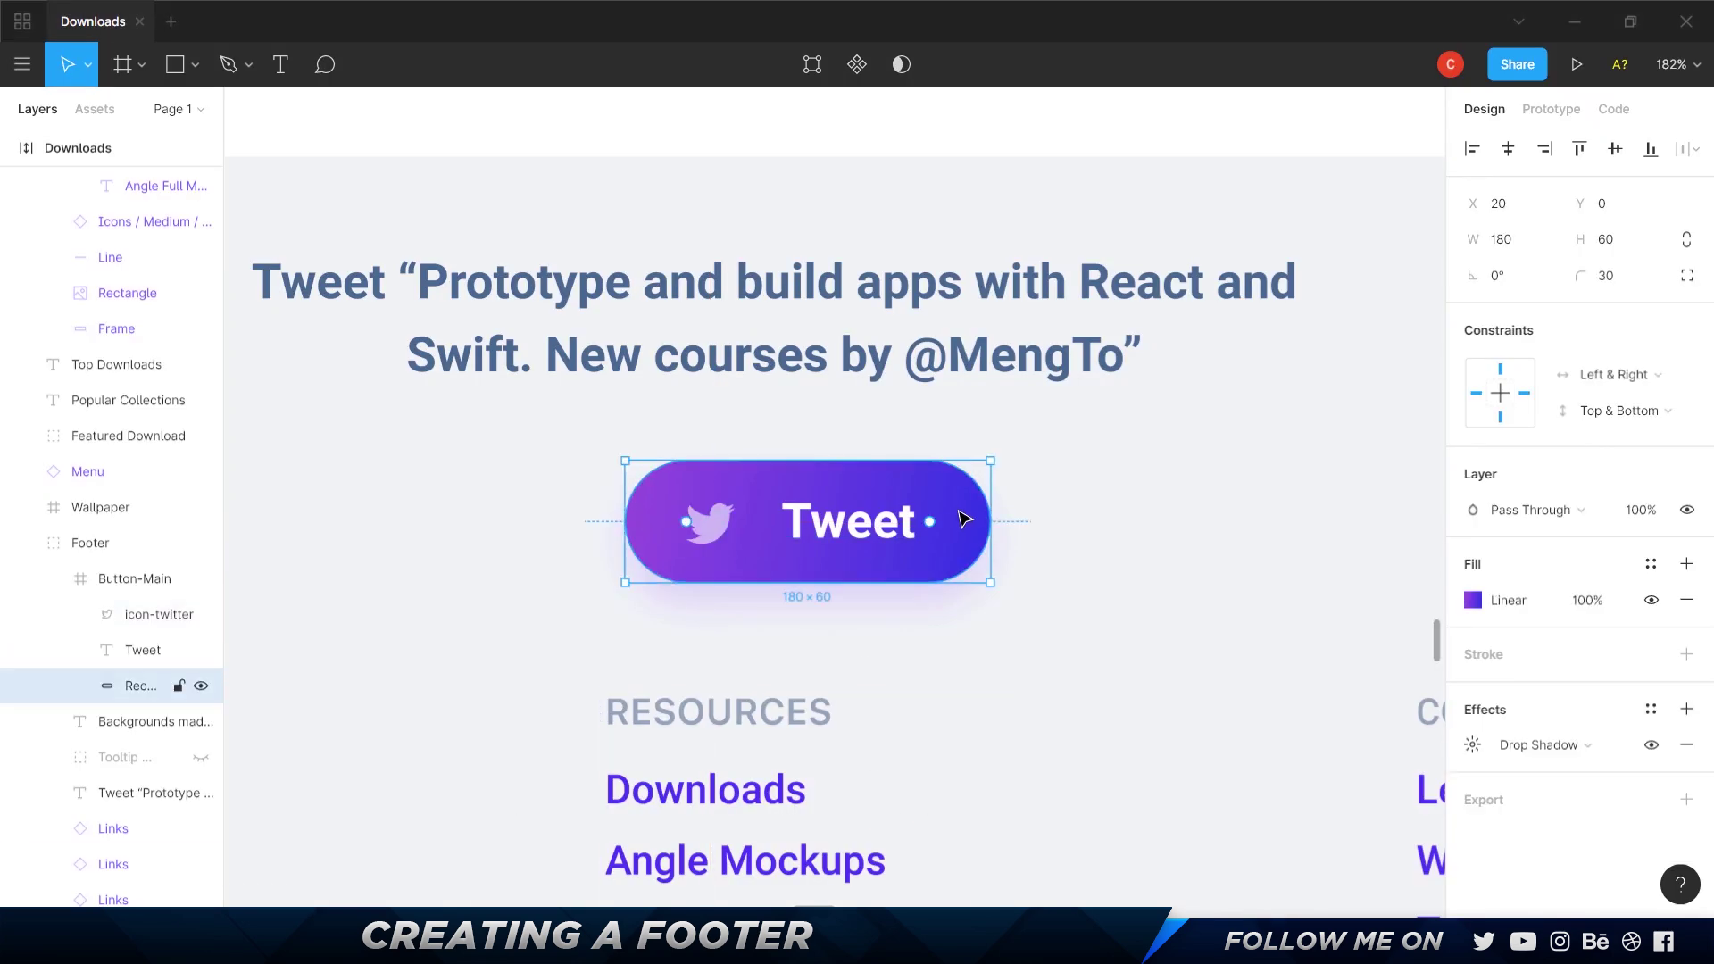
{"action": "key", "text": "alt+Tab"}
{"action": "left_click", "coordinate": [805, 857]}
{"action": "scroll", "coordinate": [1589, 465], "scroll_direction": "up", "scroll_amount": 4}
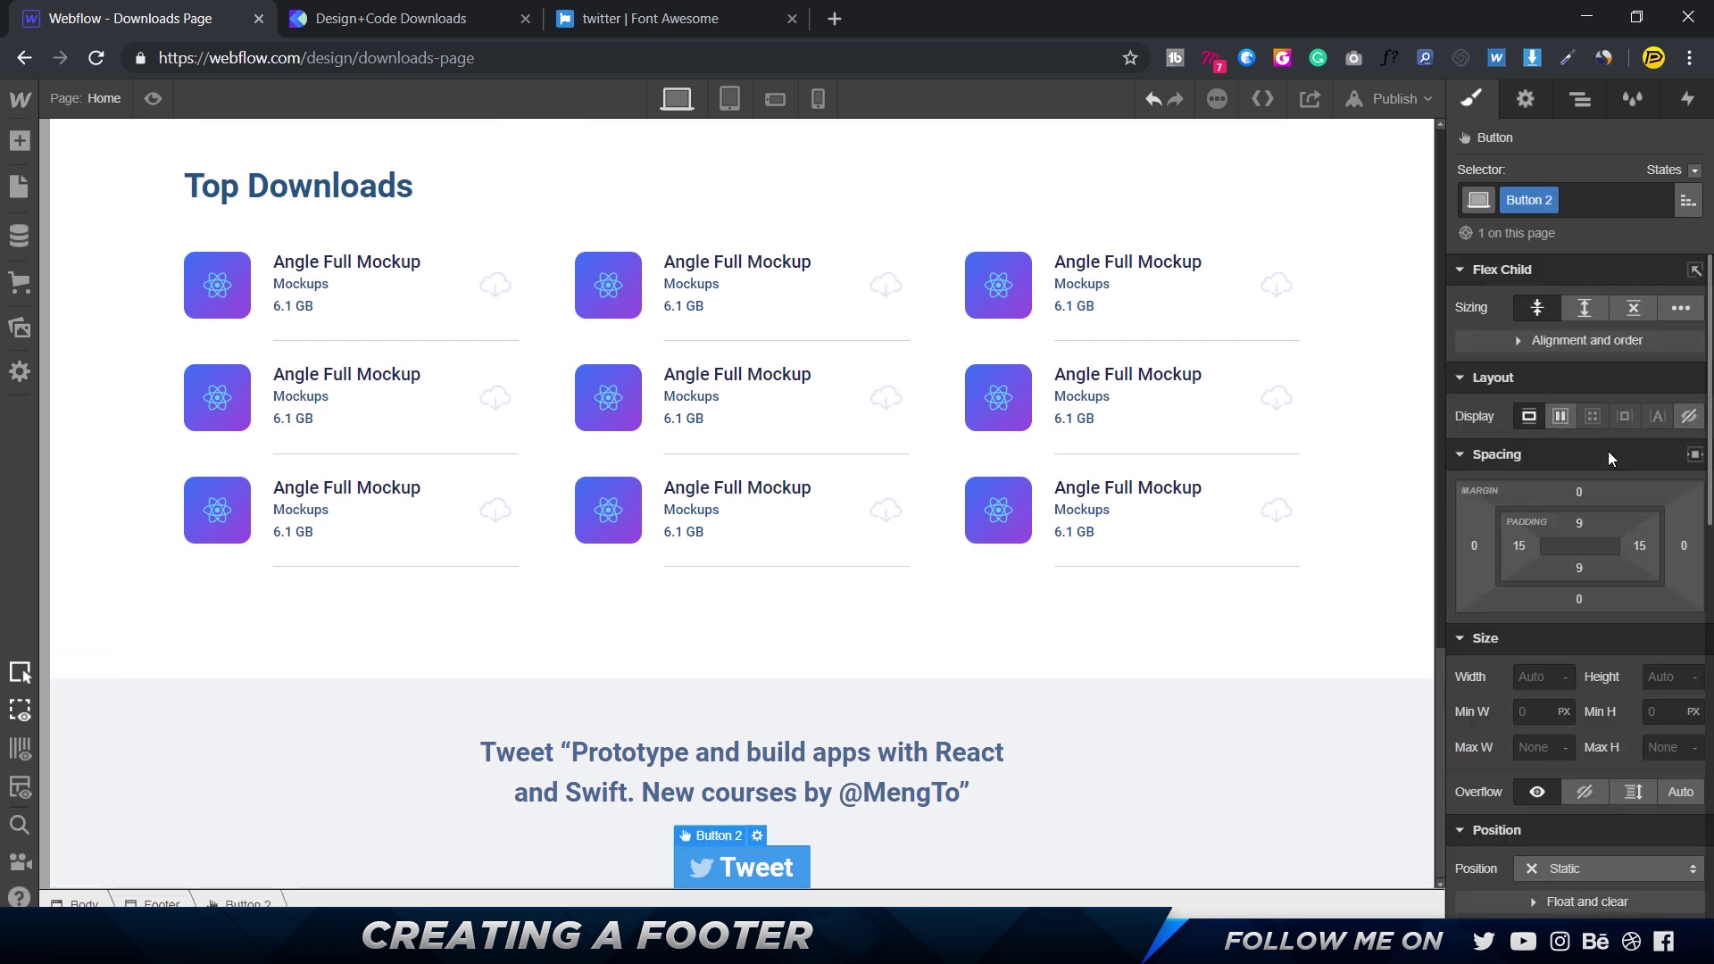
{"action": "left_click", "coordinate": [1519, 546]}
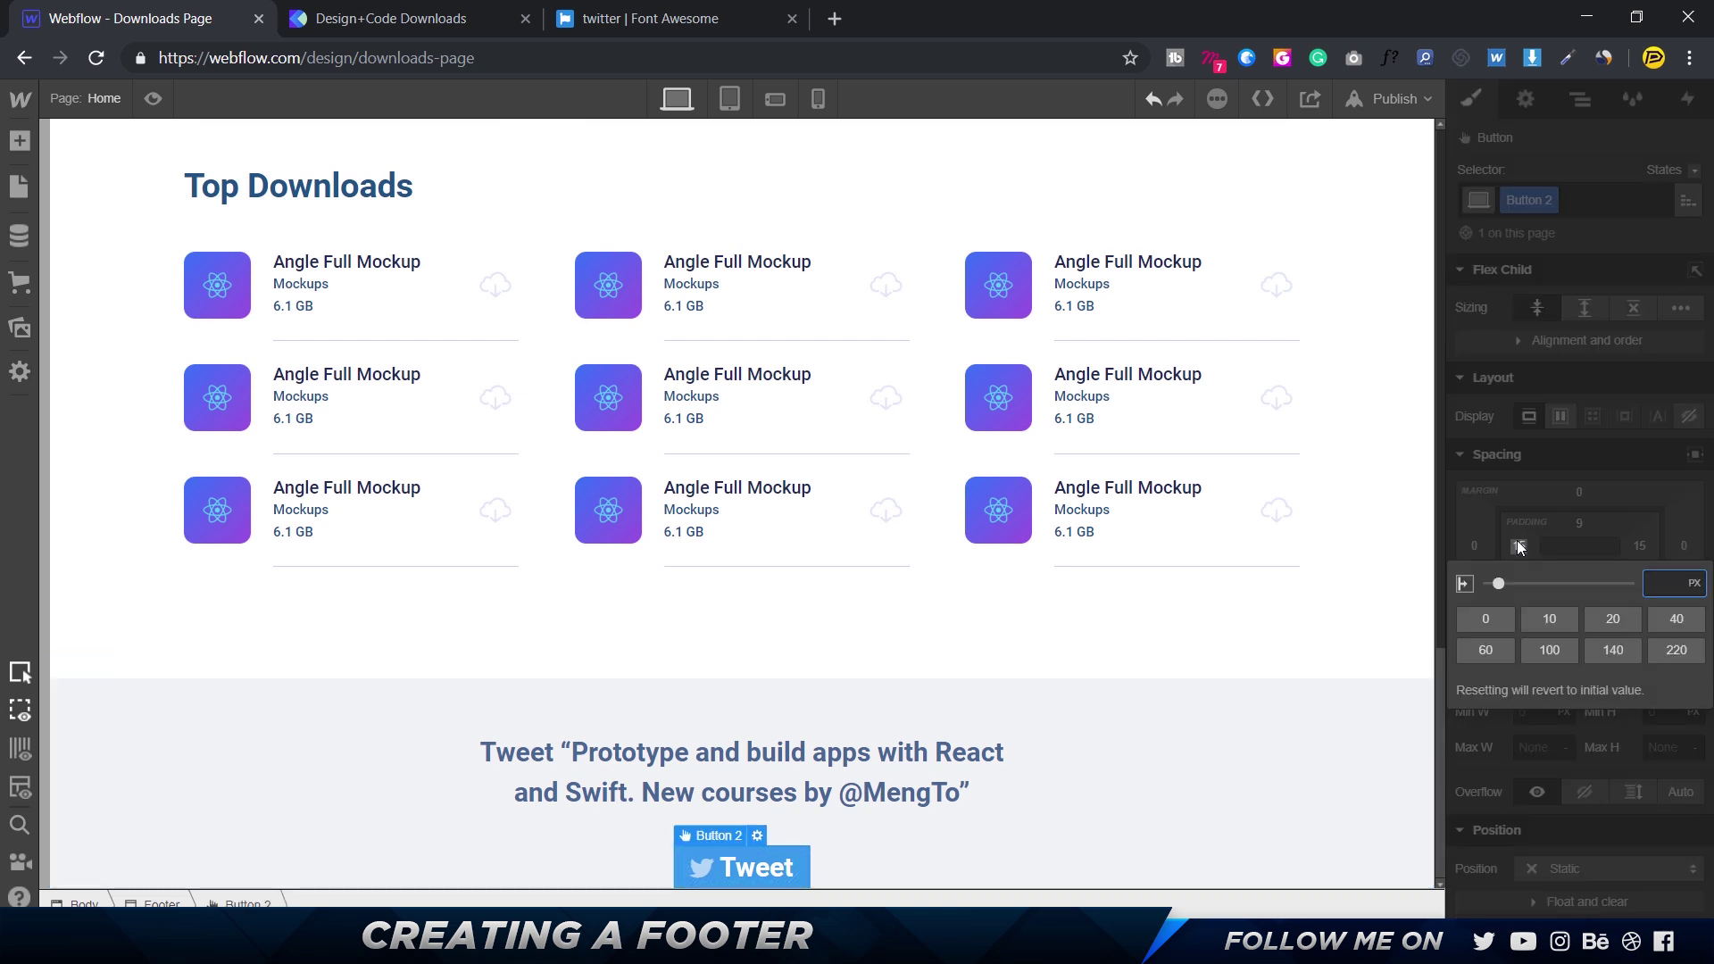
{"action": "type", "text": "30"}
{"action": "key", "text": "Return"}
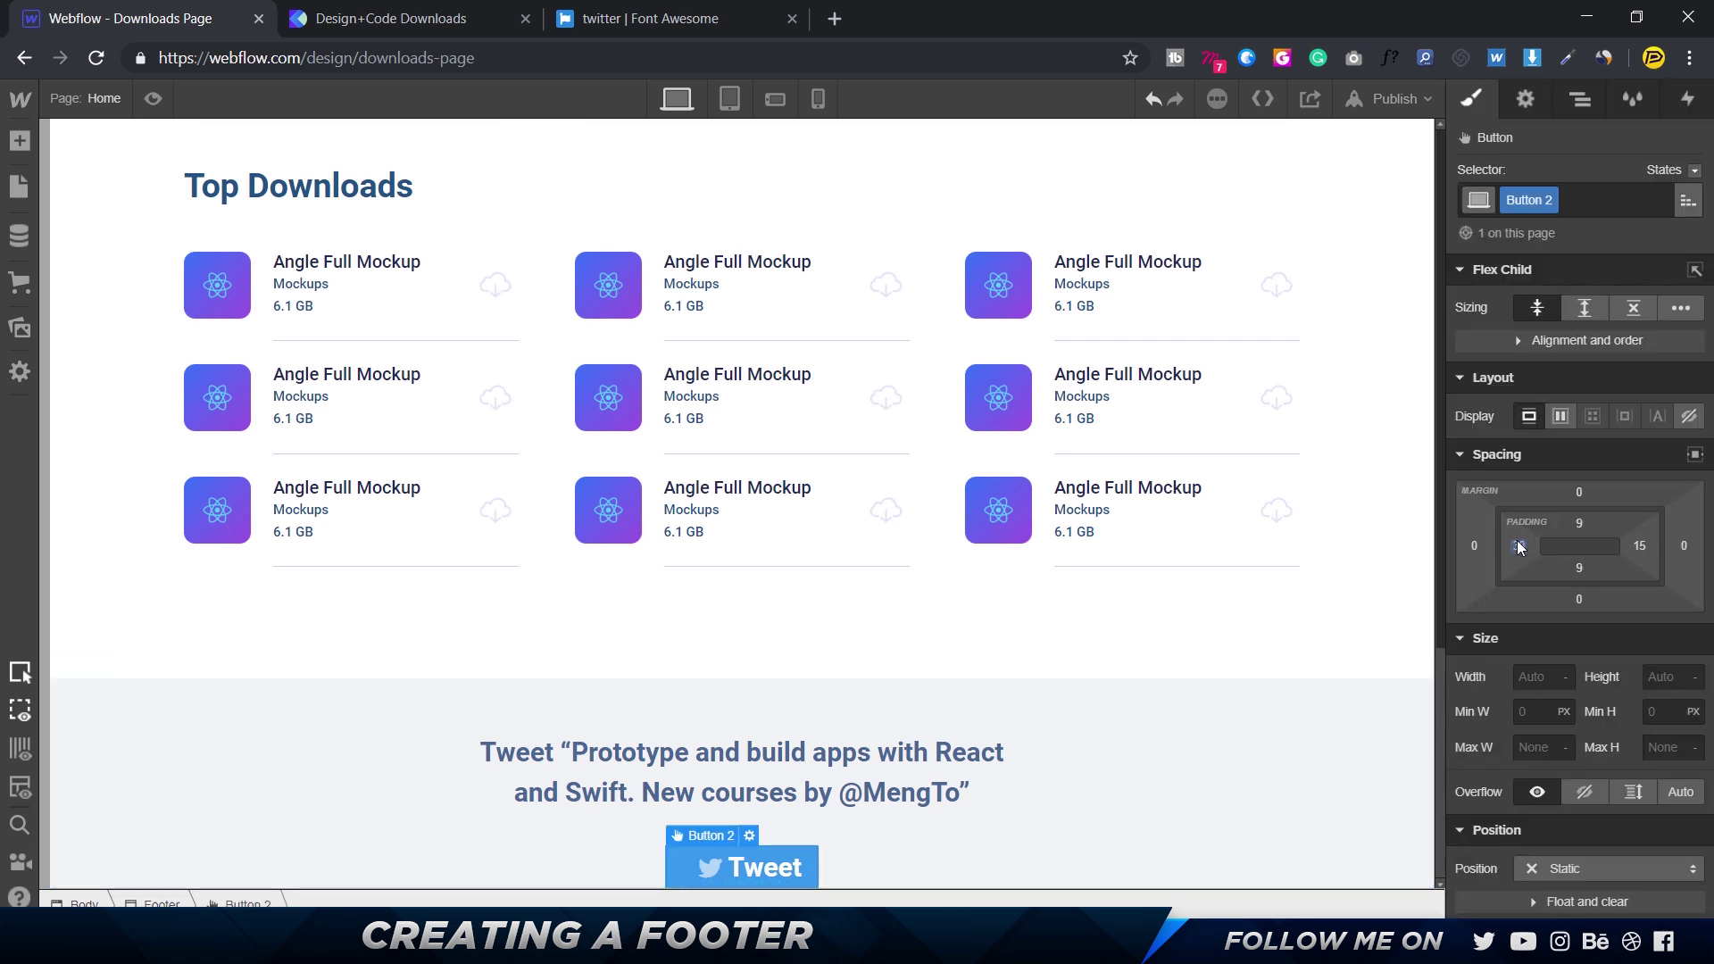
{"action": "left_click", "coordinate": [1641, 546]}
{"action": "type", "text": "30"}
{"action": "key", "text": "Return"}
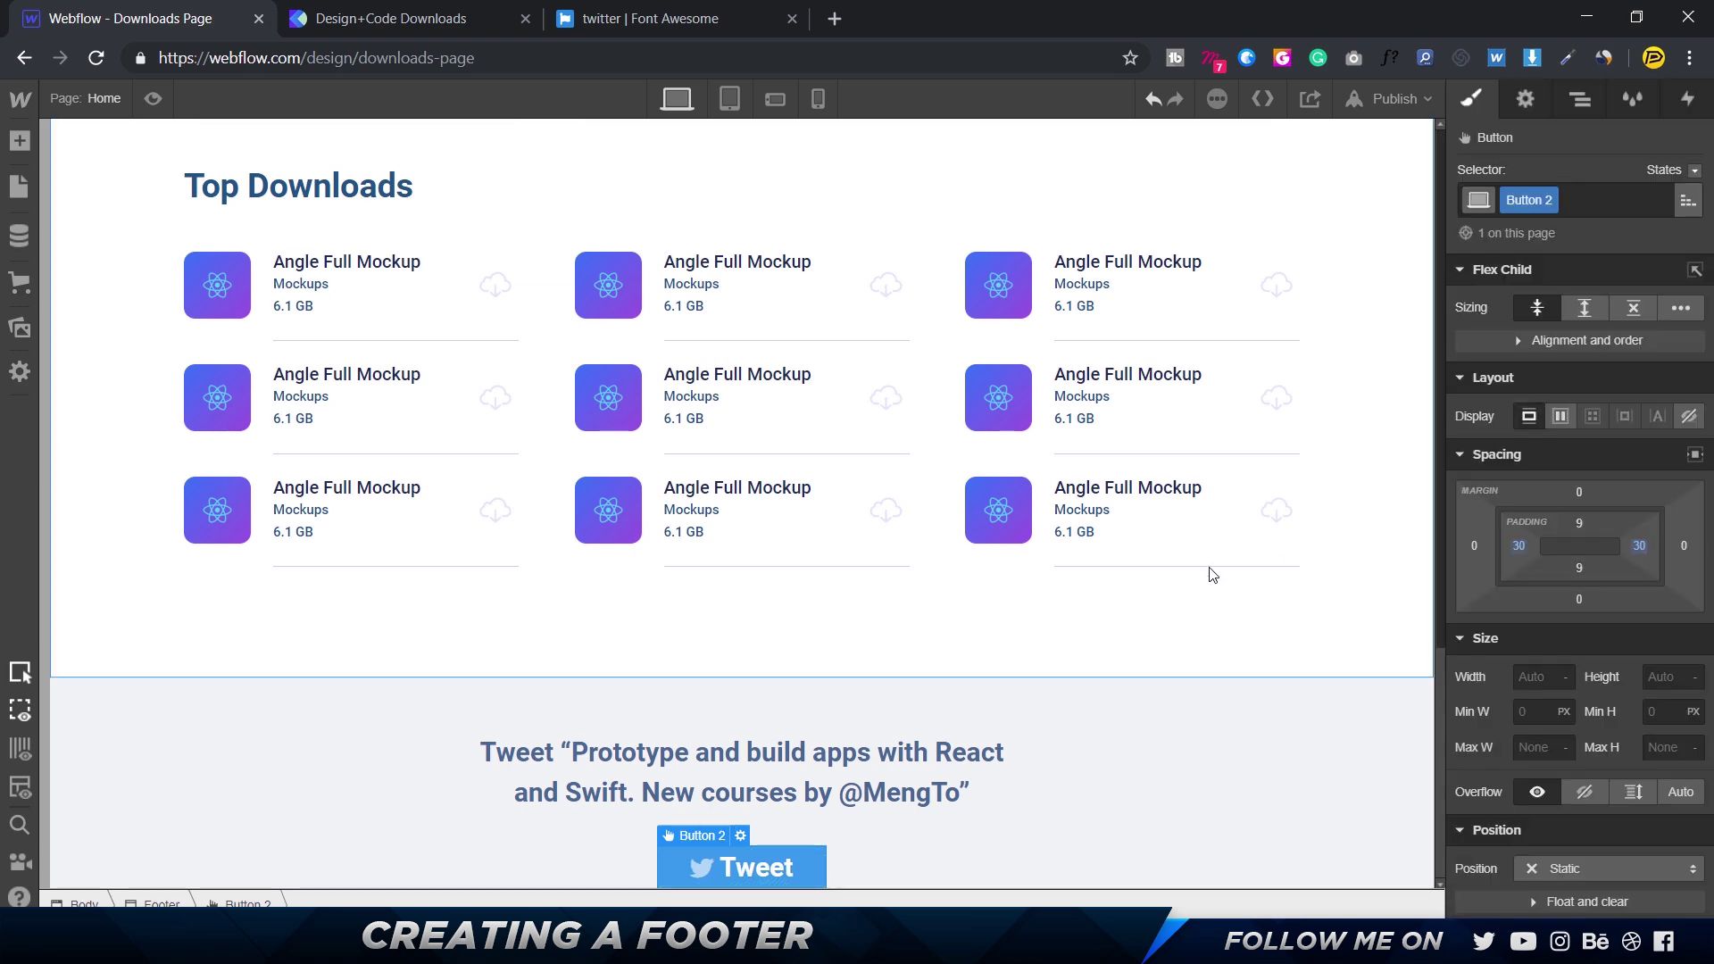
- Set the Tweet button's top and bottom padding to 15 px
{"action": "key", "text": "alt+Tab"}
{"action": "key", "text": "alt+Tab"}
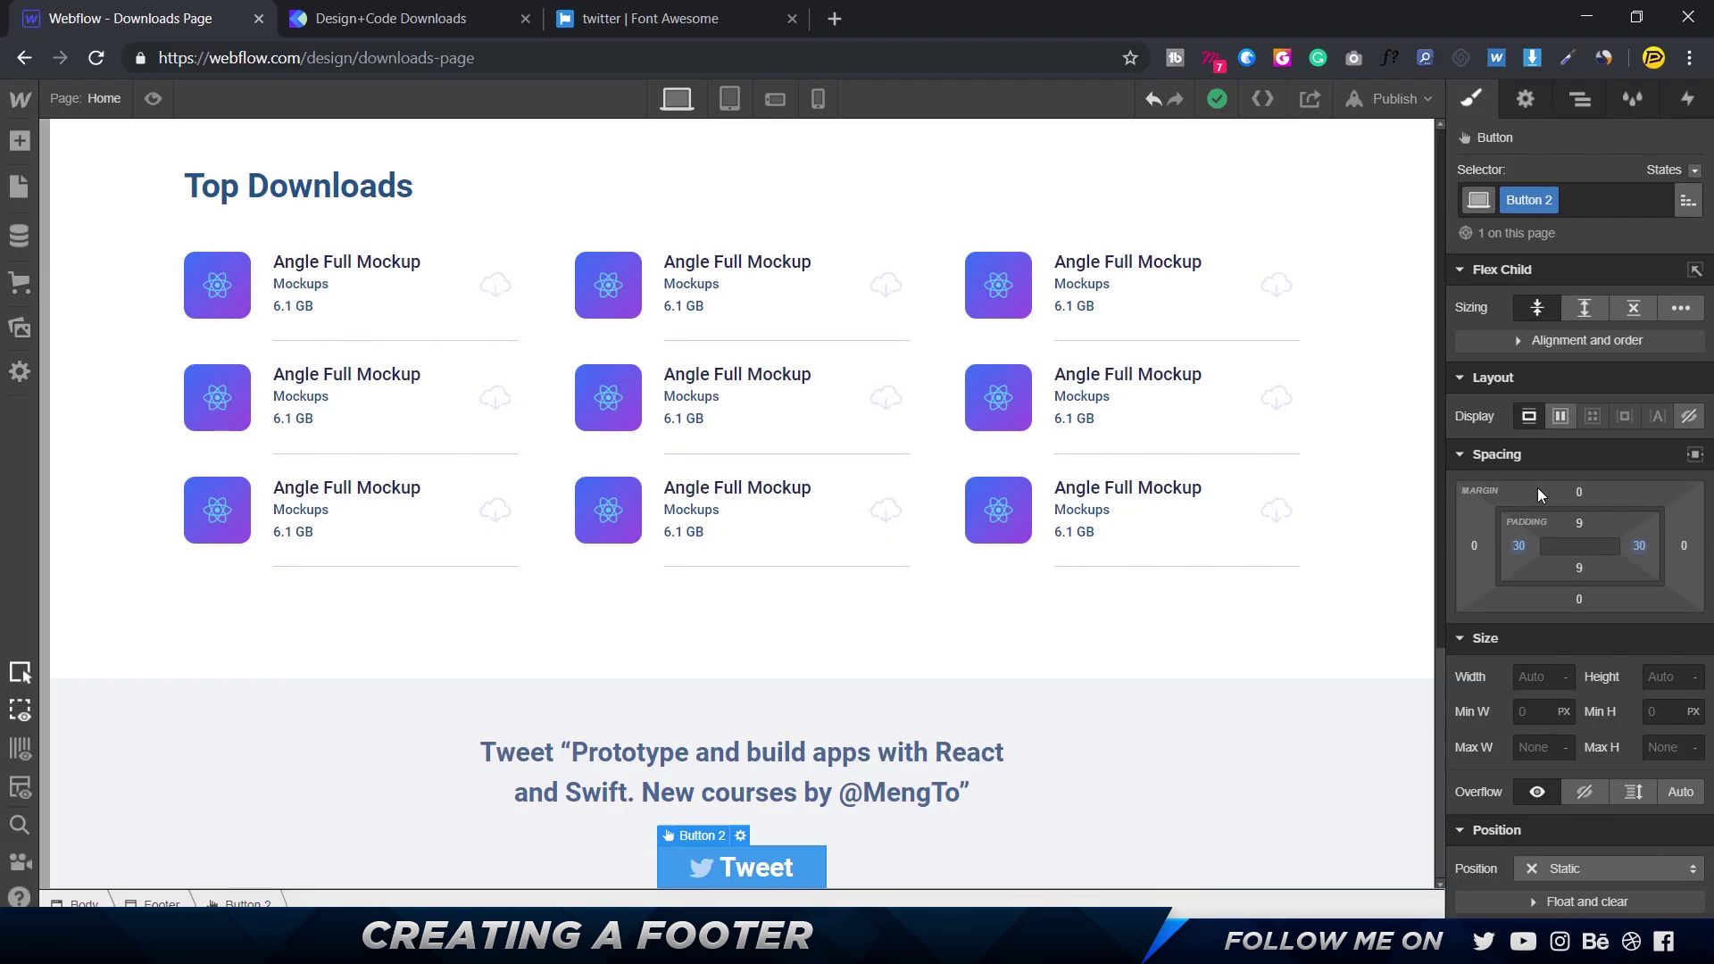
{"action": "left_click", "coordinate": [1578, 524]}
{"action": "type", "text": "15"}
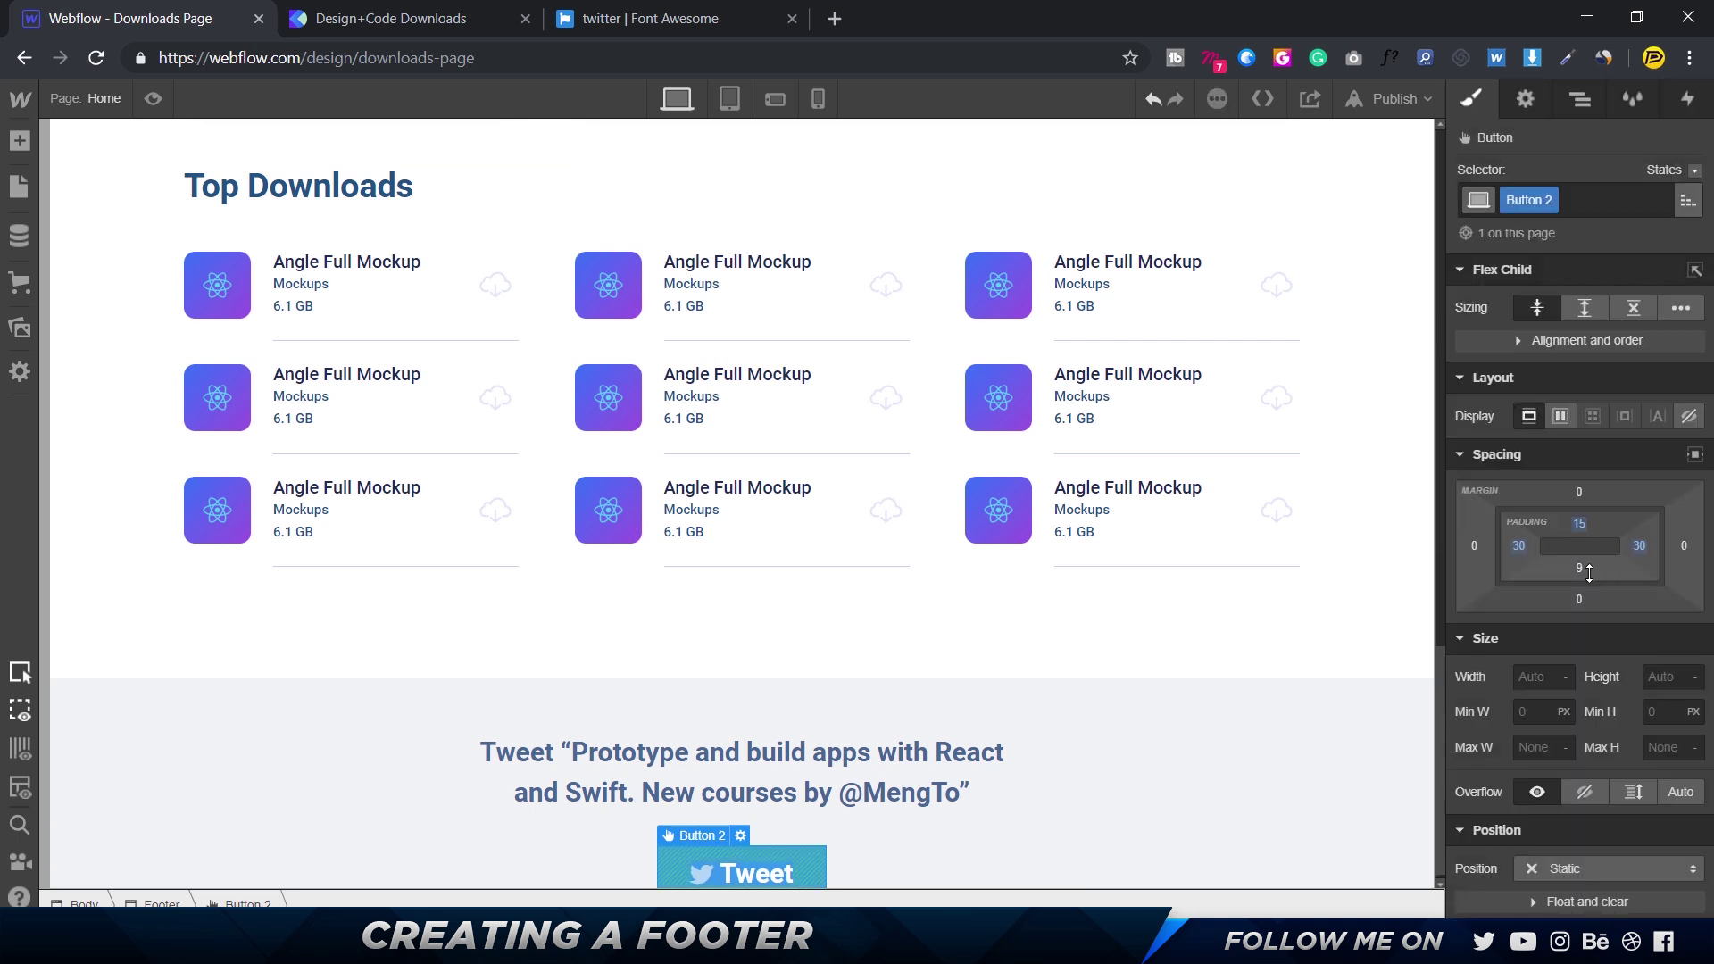
{"action": "left_click", "coordinate": [1579, 568]}
{"action": "type", "text": "15"}
{"action": "key", "text": "Return"}
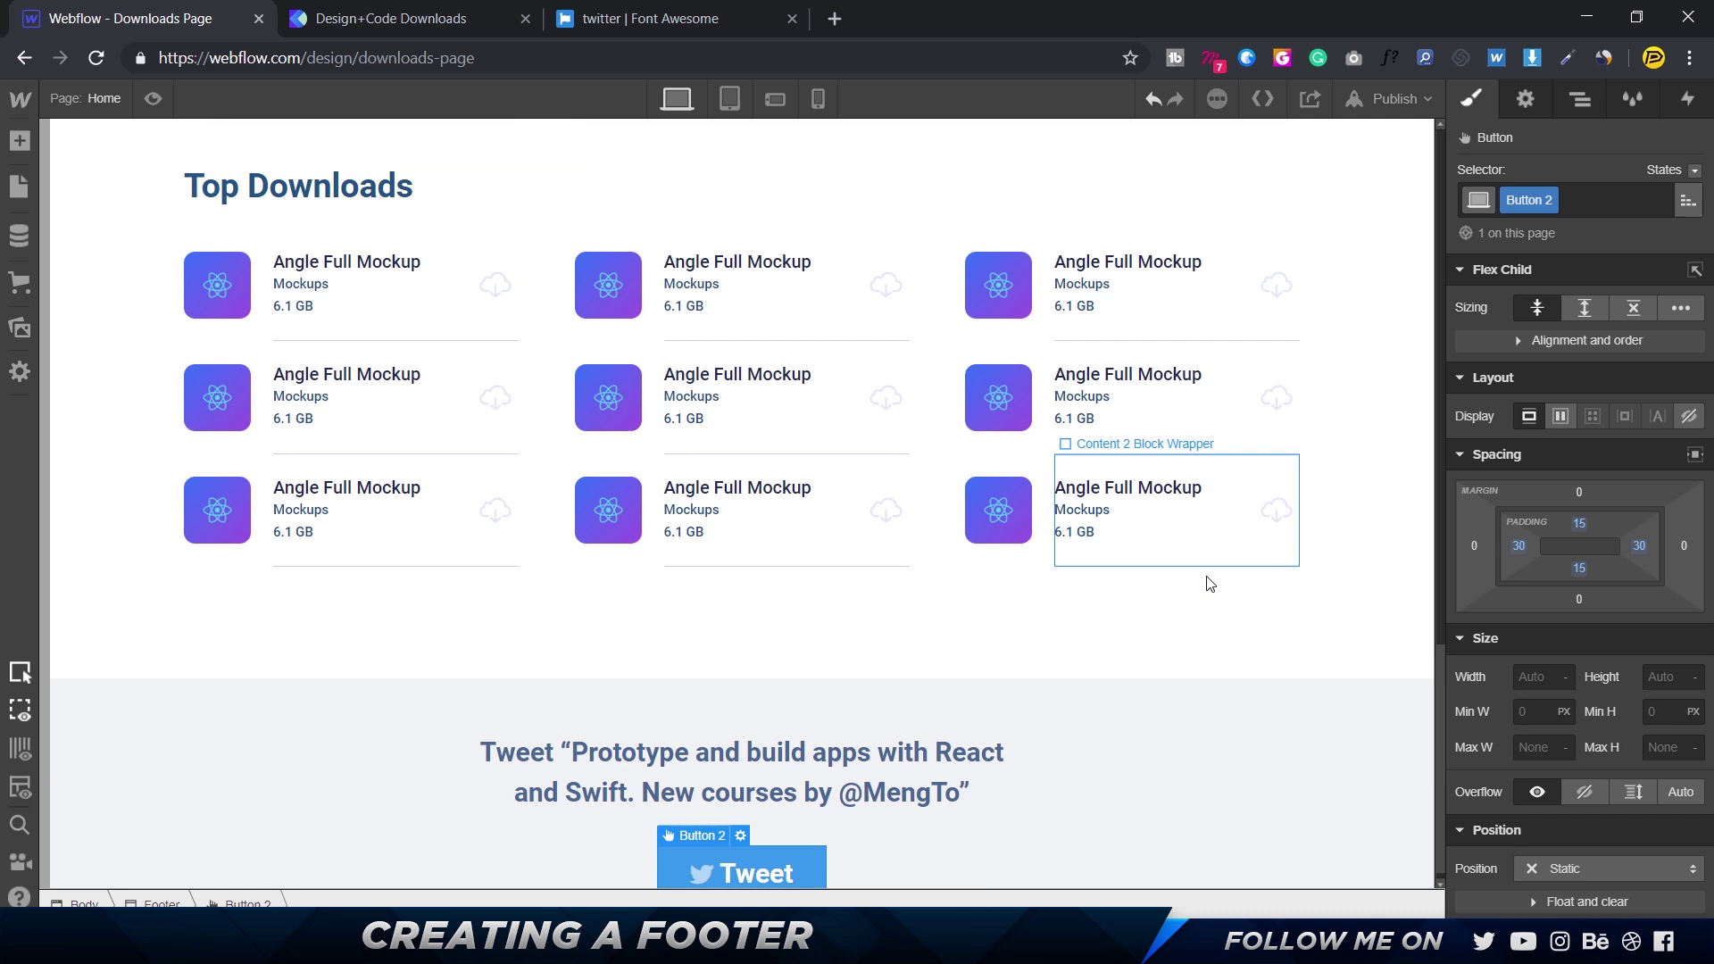
- Round the Tweet button's corners with a 100 px radius and add space between the Twitter icon and the Tweet label
{"action": "scroll", "coordinate": [892, 714], "scroll_direction": "down", "scroll_amount": 1}
{"action": "scroll", "coordinate": [1600, 709], "scroll_direction": "down", "scroll_amount": 8}
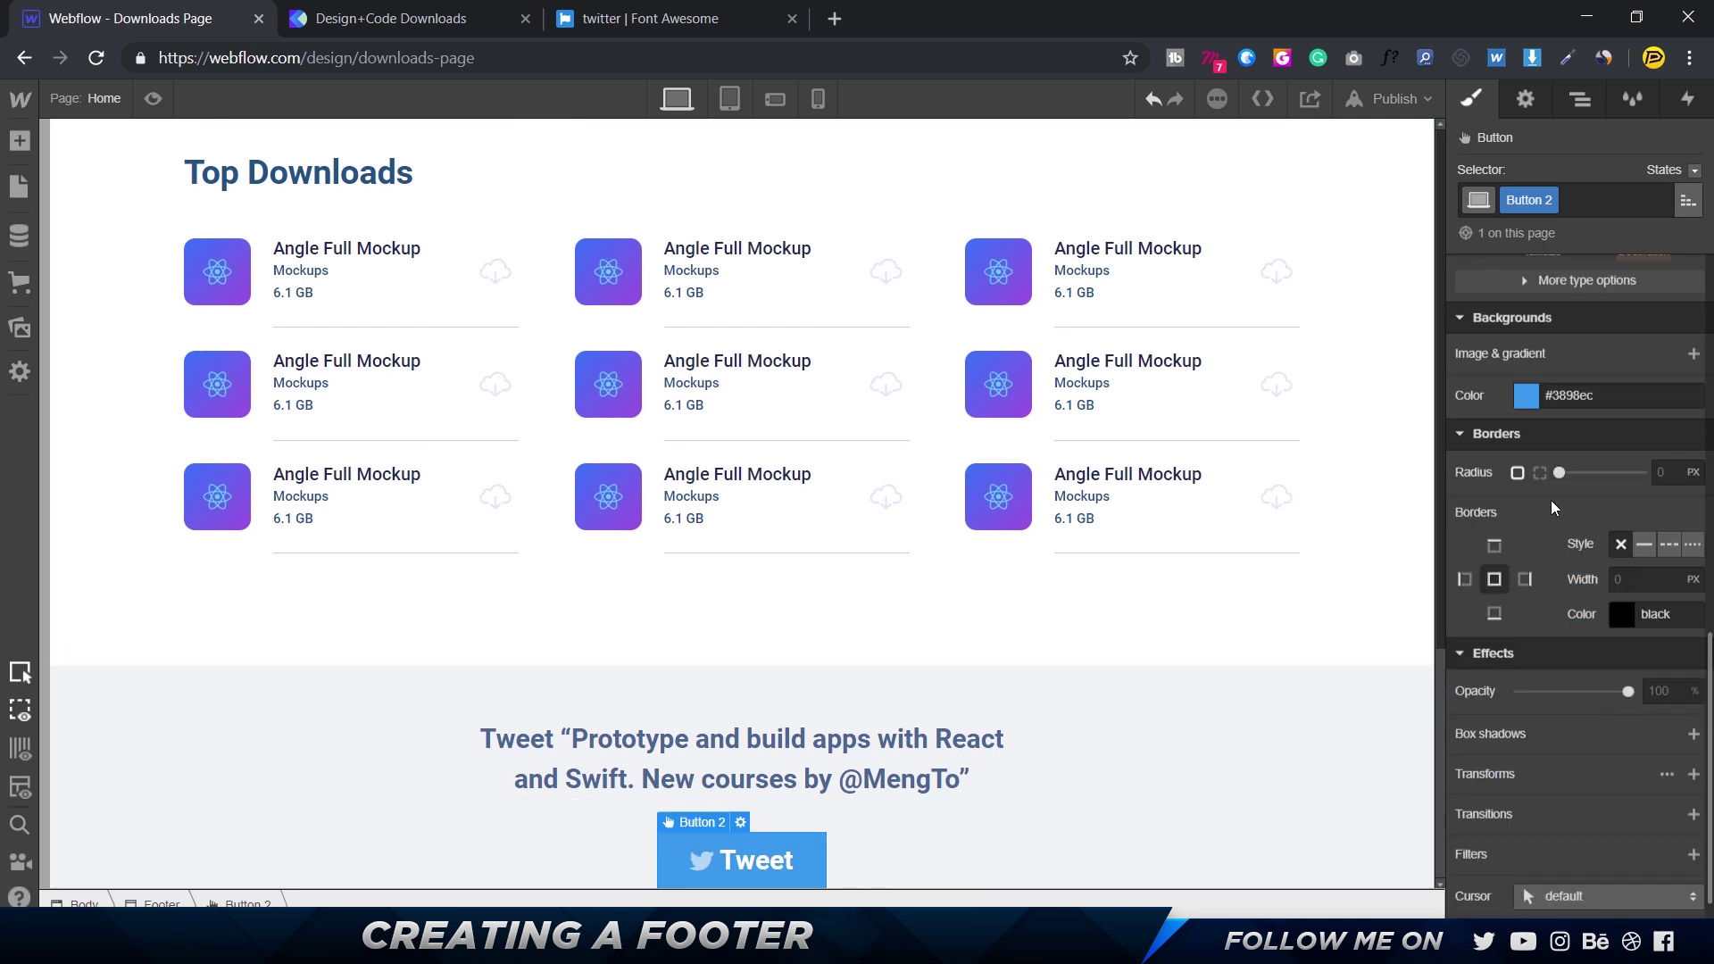
{"action": "left_click_drag", "start_coordinate": [1560, 472], "coordinate": [1640, 472]}
{"action": "left_click", "coordinate": [1664, 472]}
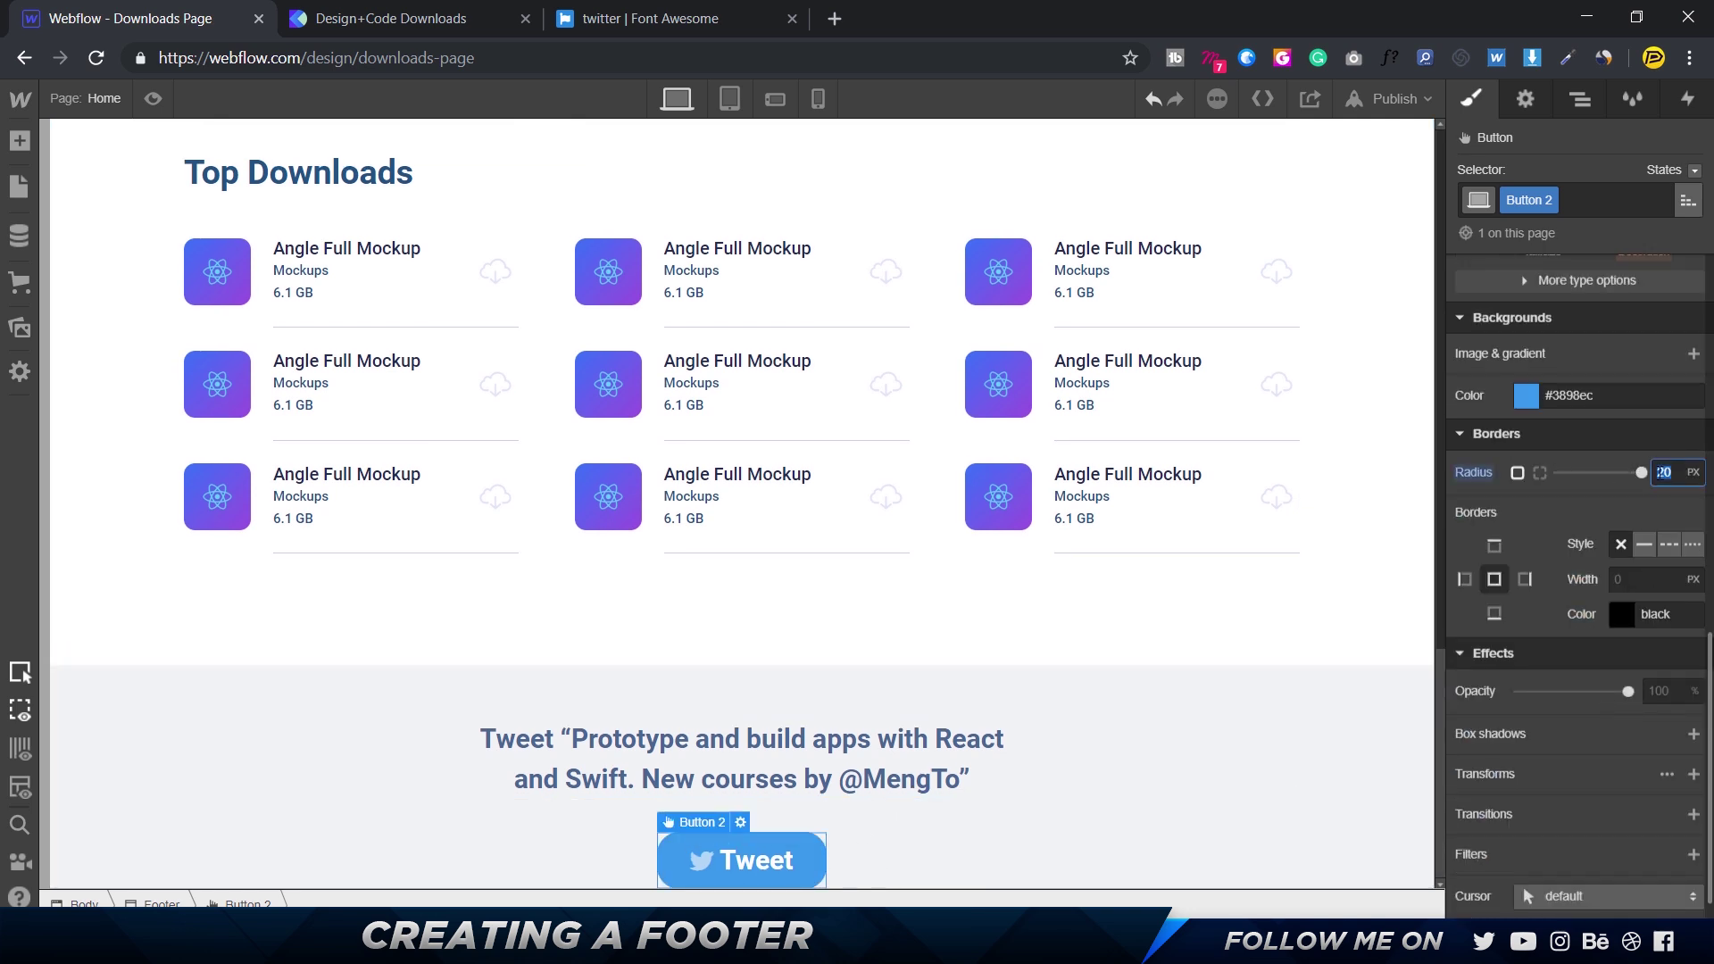
{"action": "type", "text": "100"}
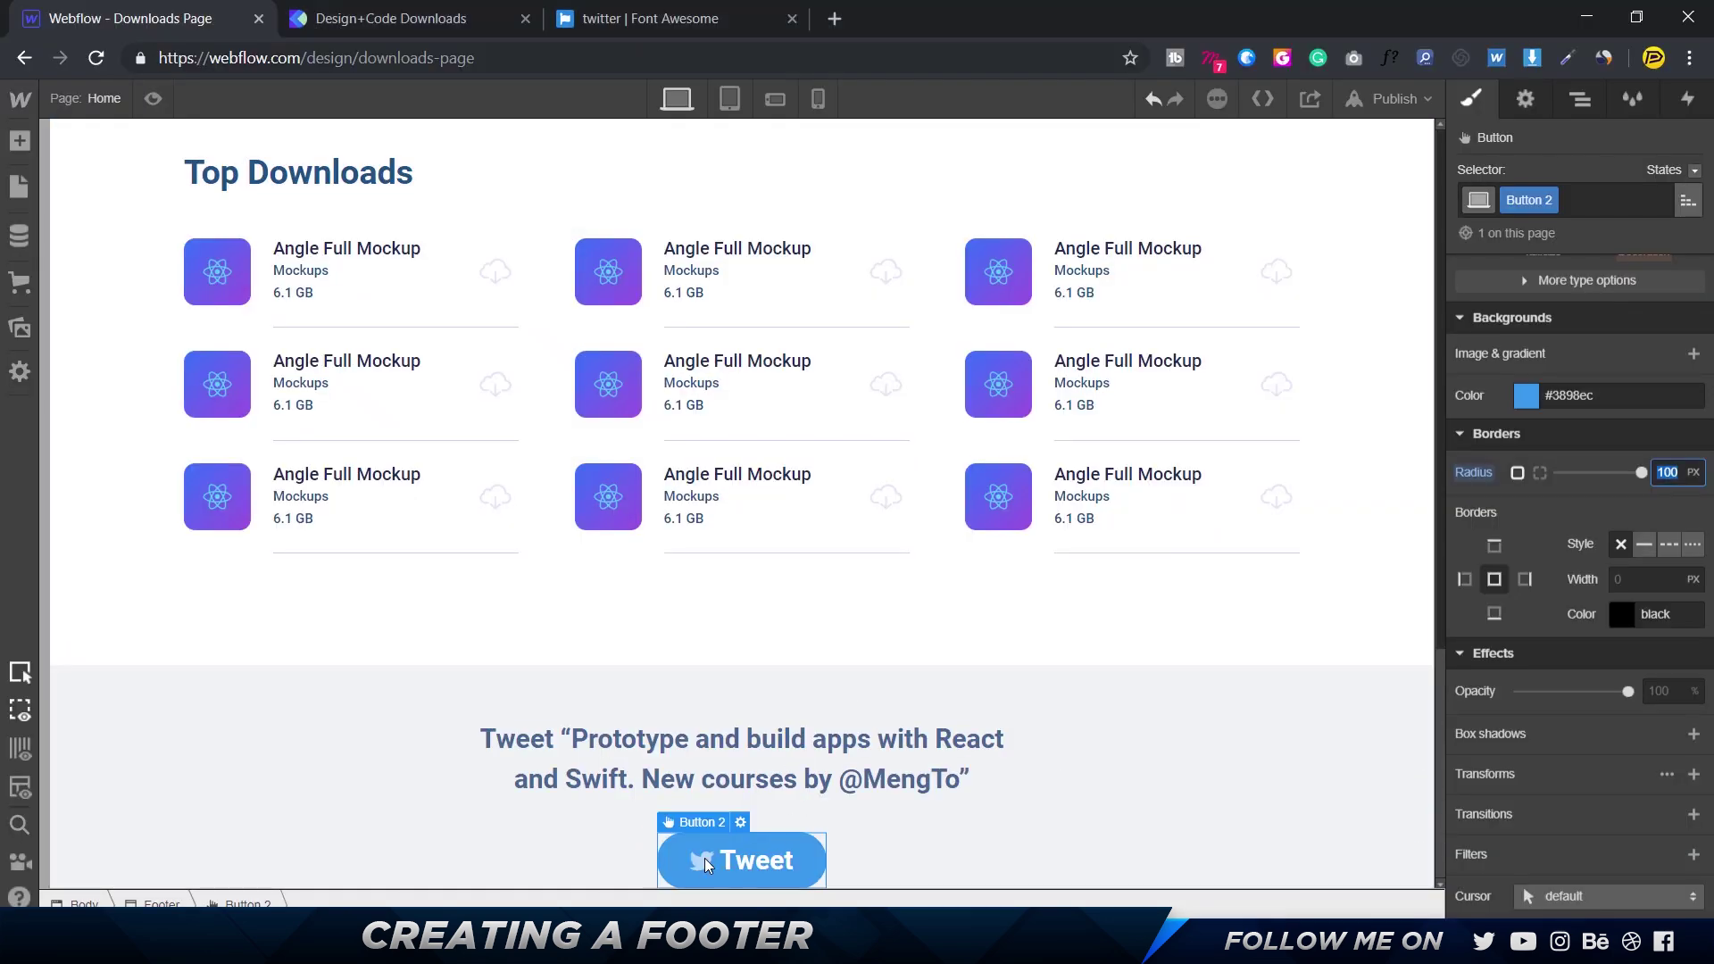
{"action": "left_click", "coordinate": [721, 865]}
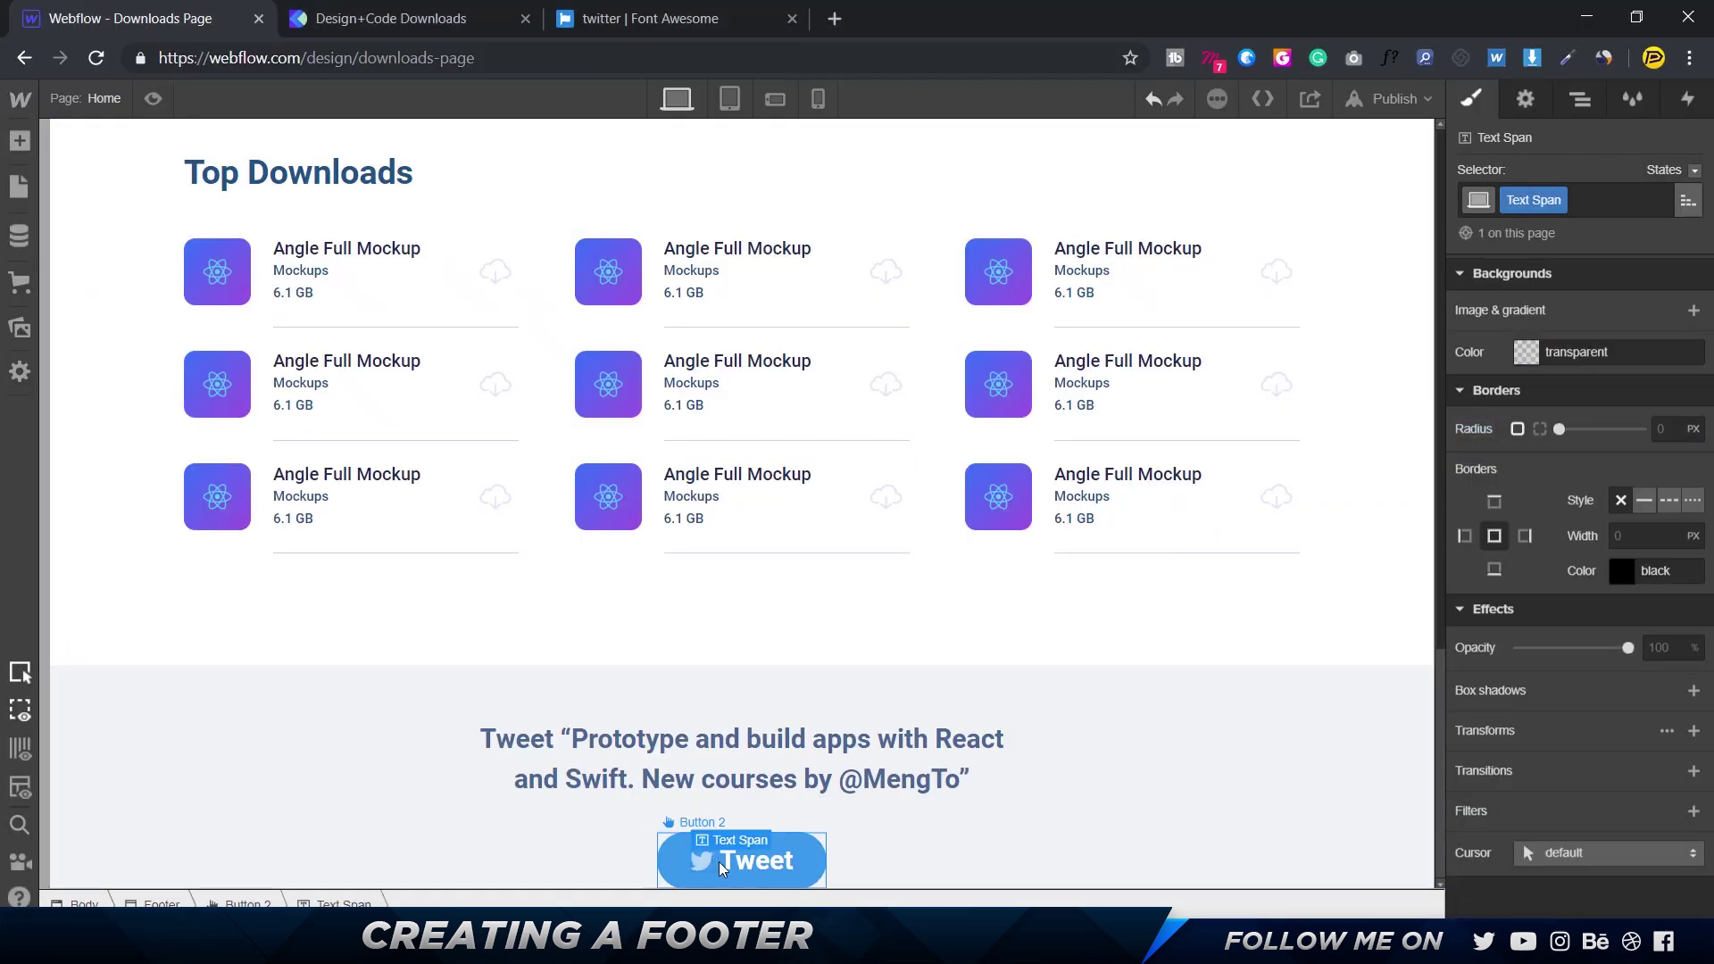
{"action": "double_click", "coordinate": [722, 864]}
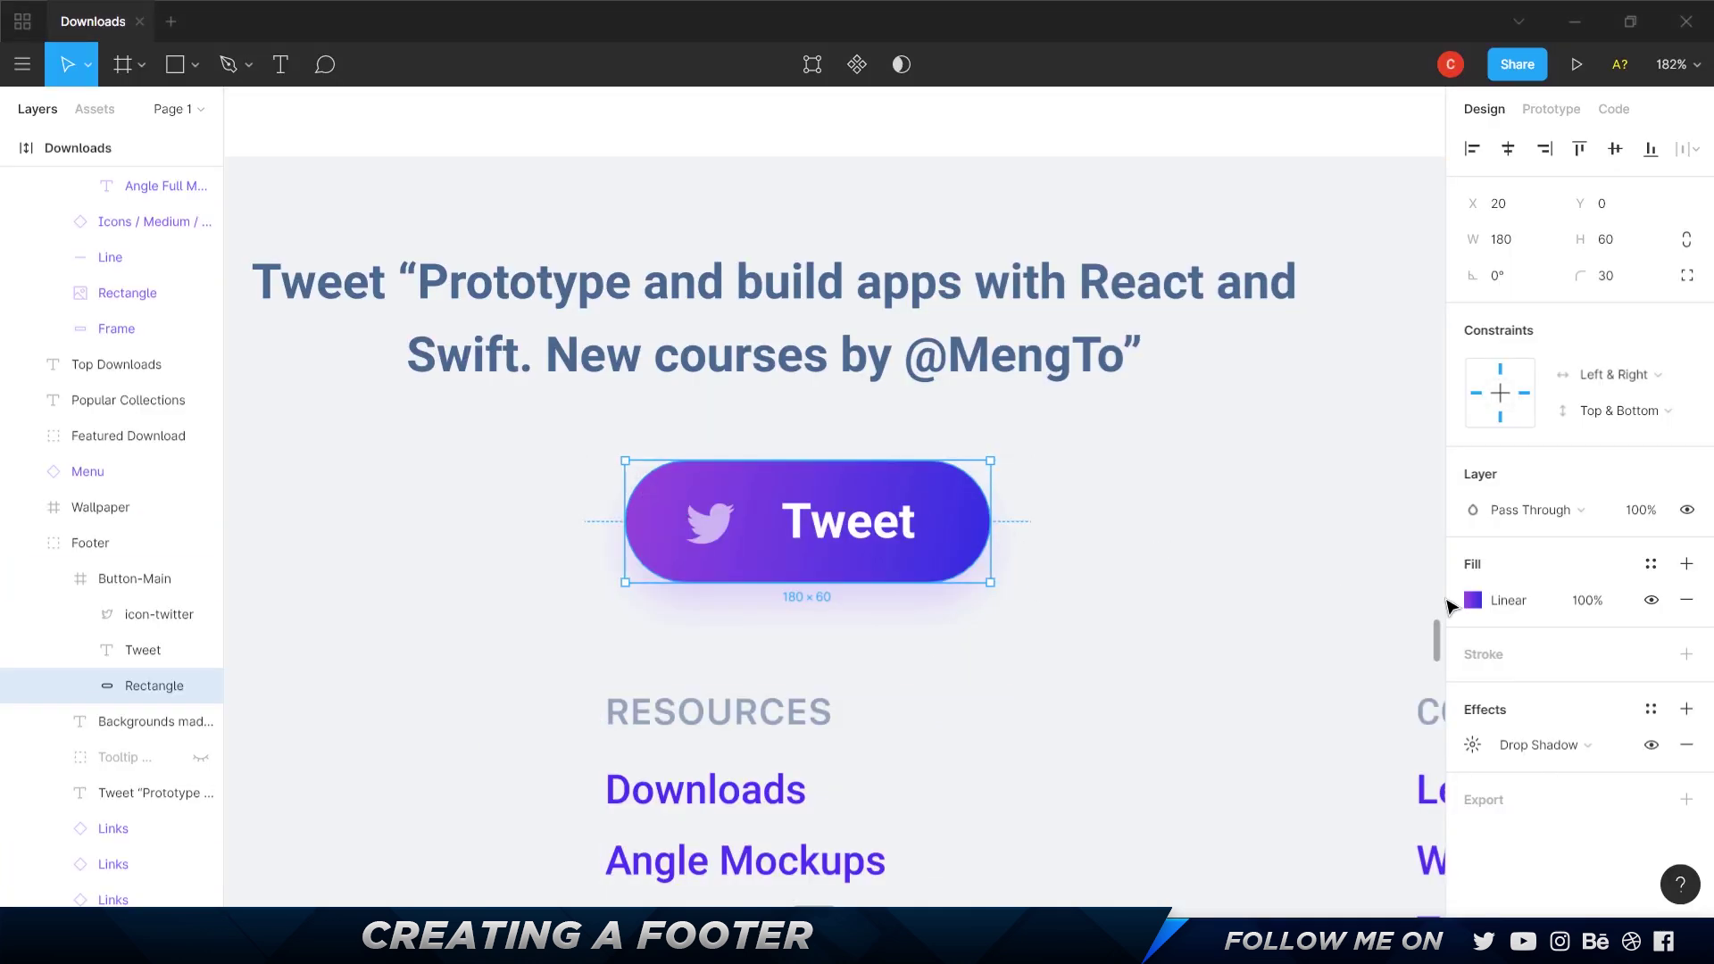
- In Figma, copy the starting color 9B51E0 of the Tweet button's linear gradient fill and return to Webflow
{"action": "left_click", "coordinate": [1473, 600]}
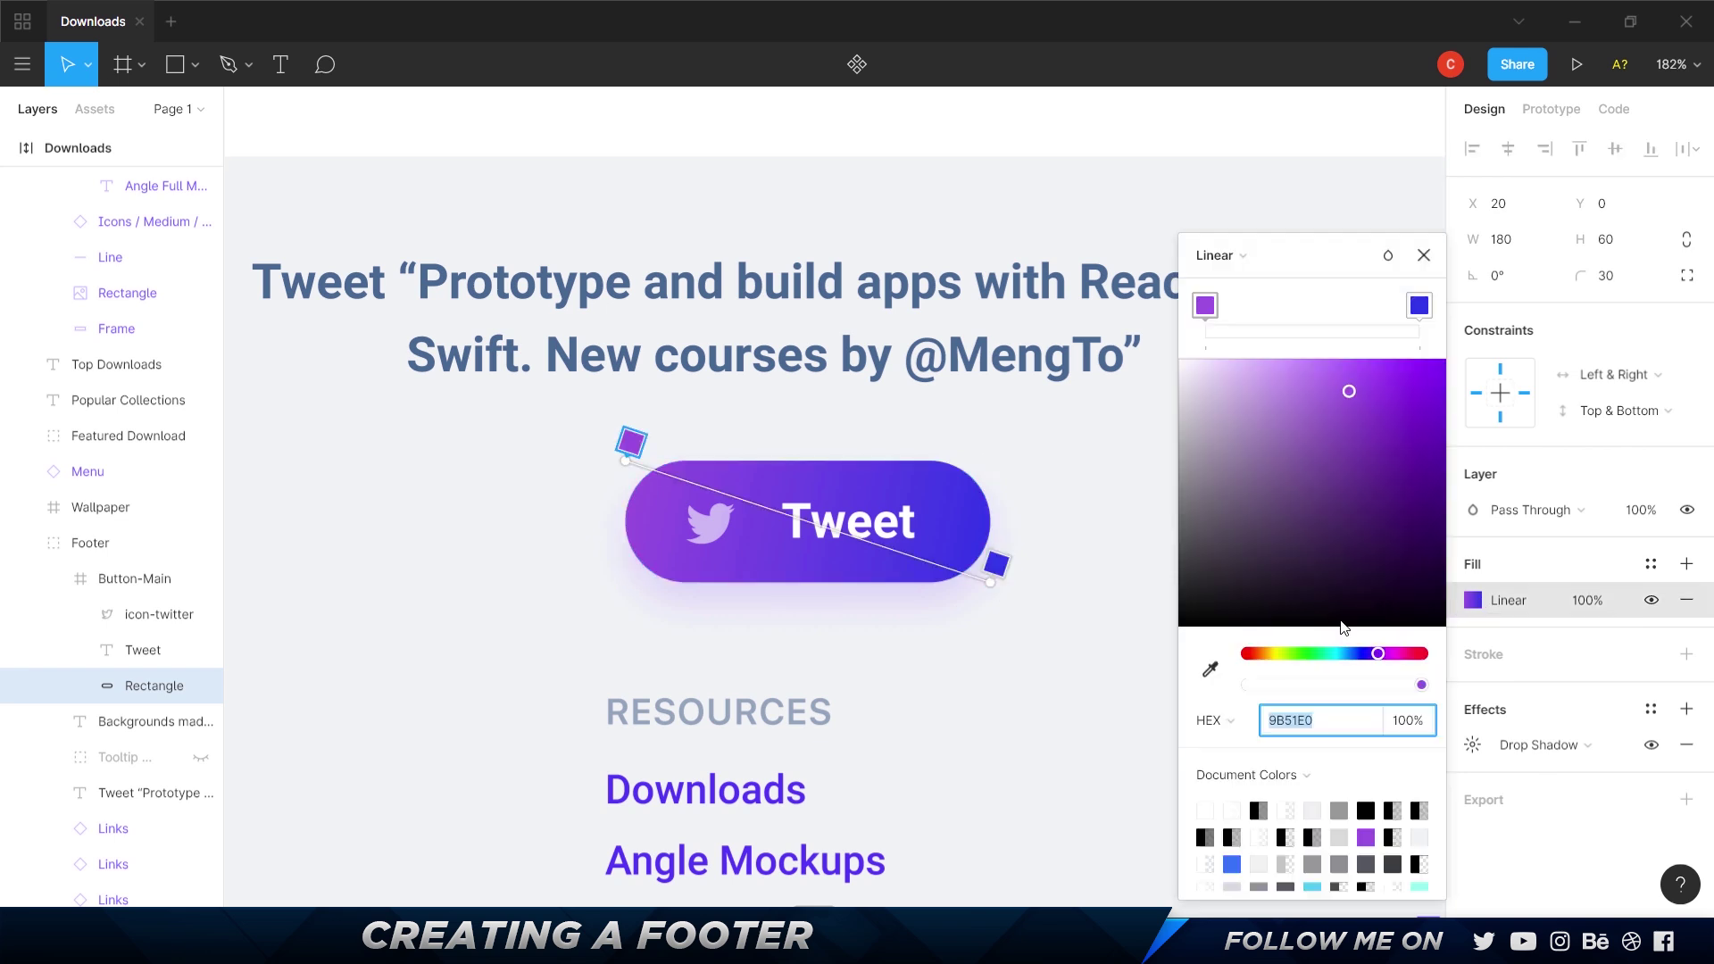
{"action": "left_click", "coordinate": [1312, 732]}
{"action": "key", "text": "ctrl+c"}
{"action": "key", "text": "alt+Tab"}
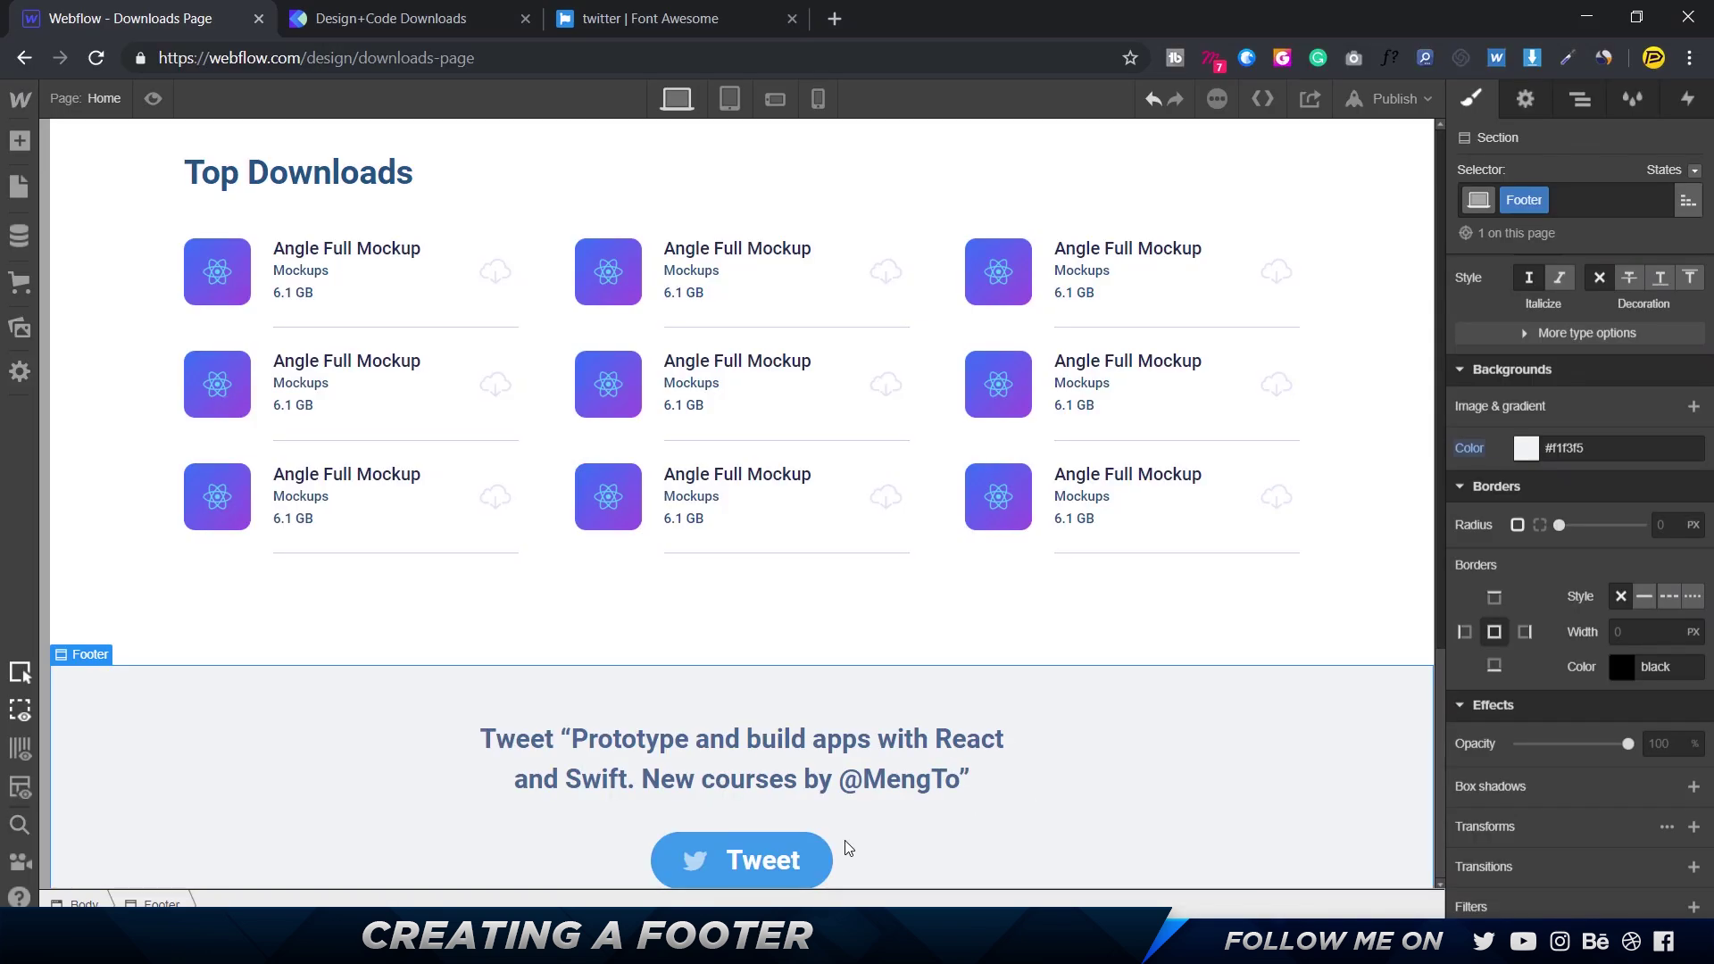
- Add a linear gradient background to the Tweet button and set its first color stop to #9b51e0
{"action": "scroll", "coordinate": [1631, 753], "scroll_direction": "down", "scroll_amount": 1}
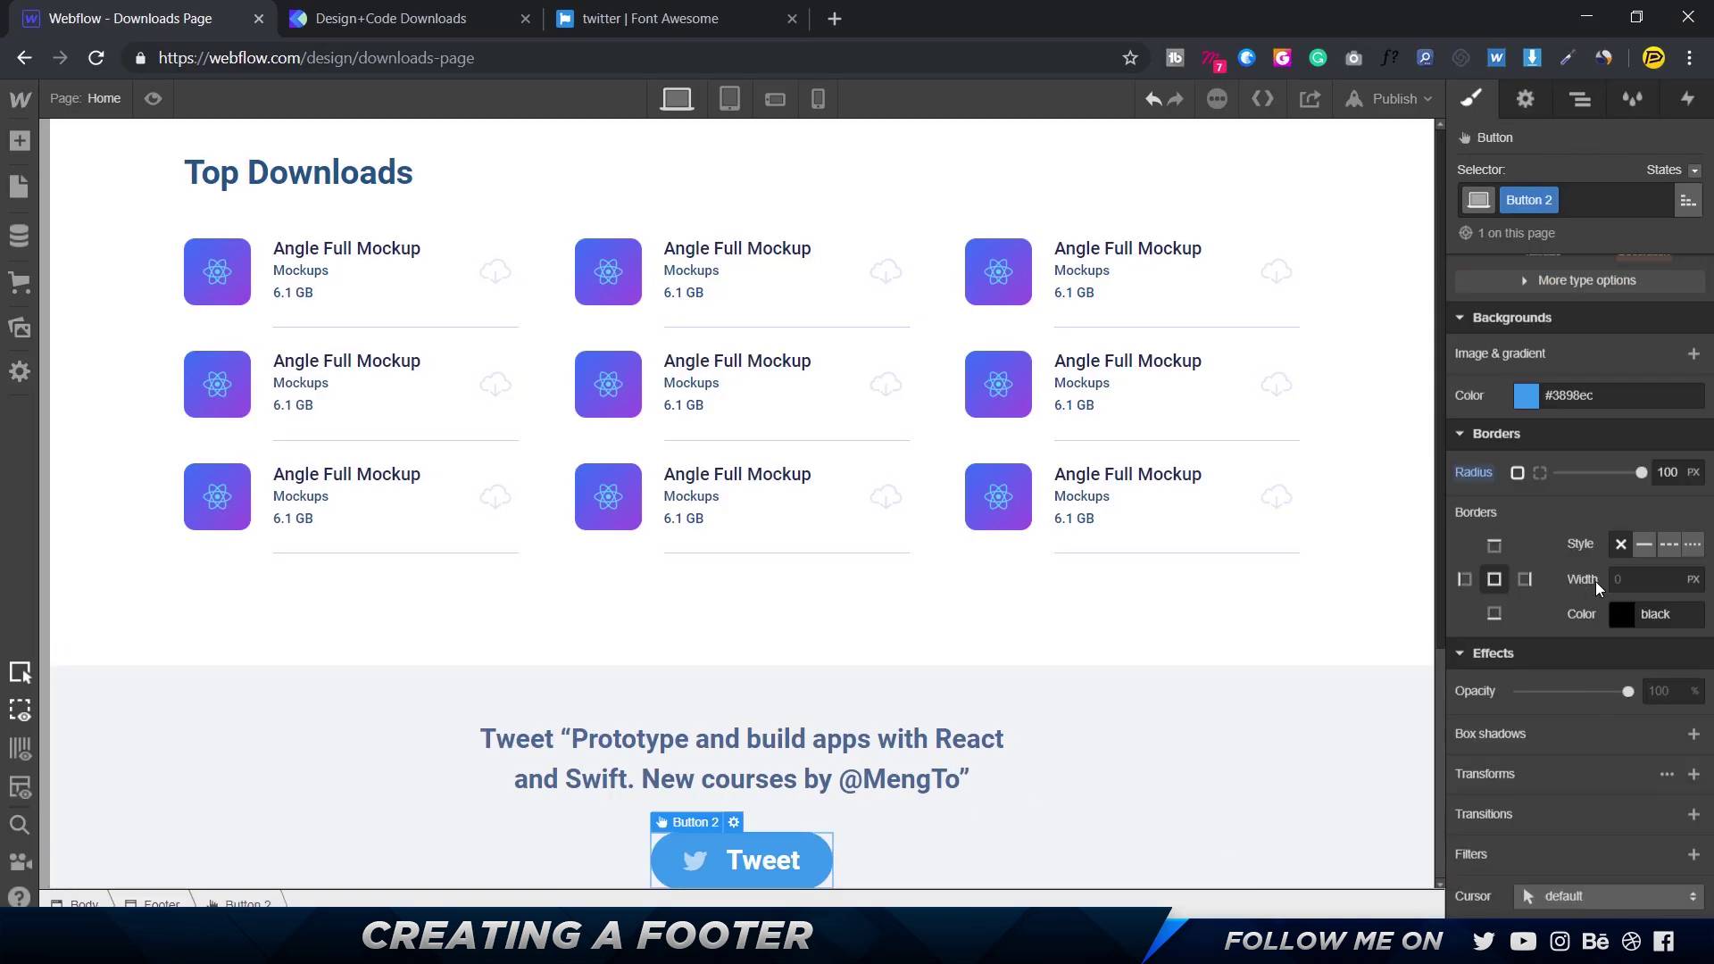
{"action": "scroll", "coordinate": [1514, 605], "scroll_direction": "up", "scroll_amount": 5}
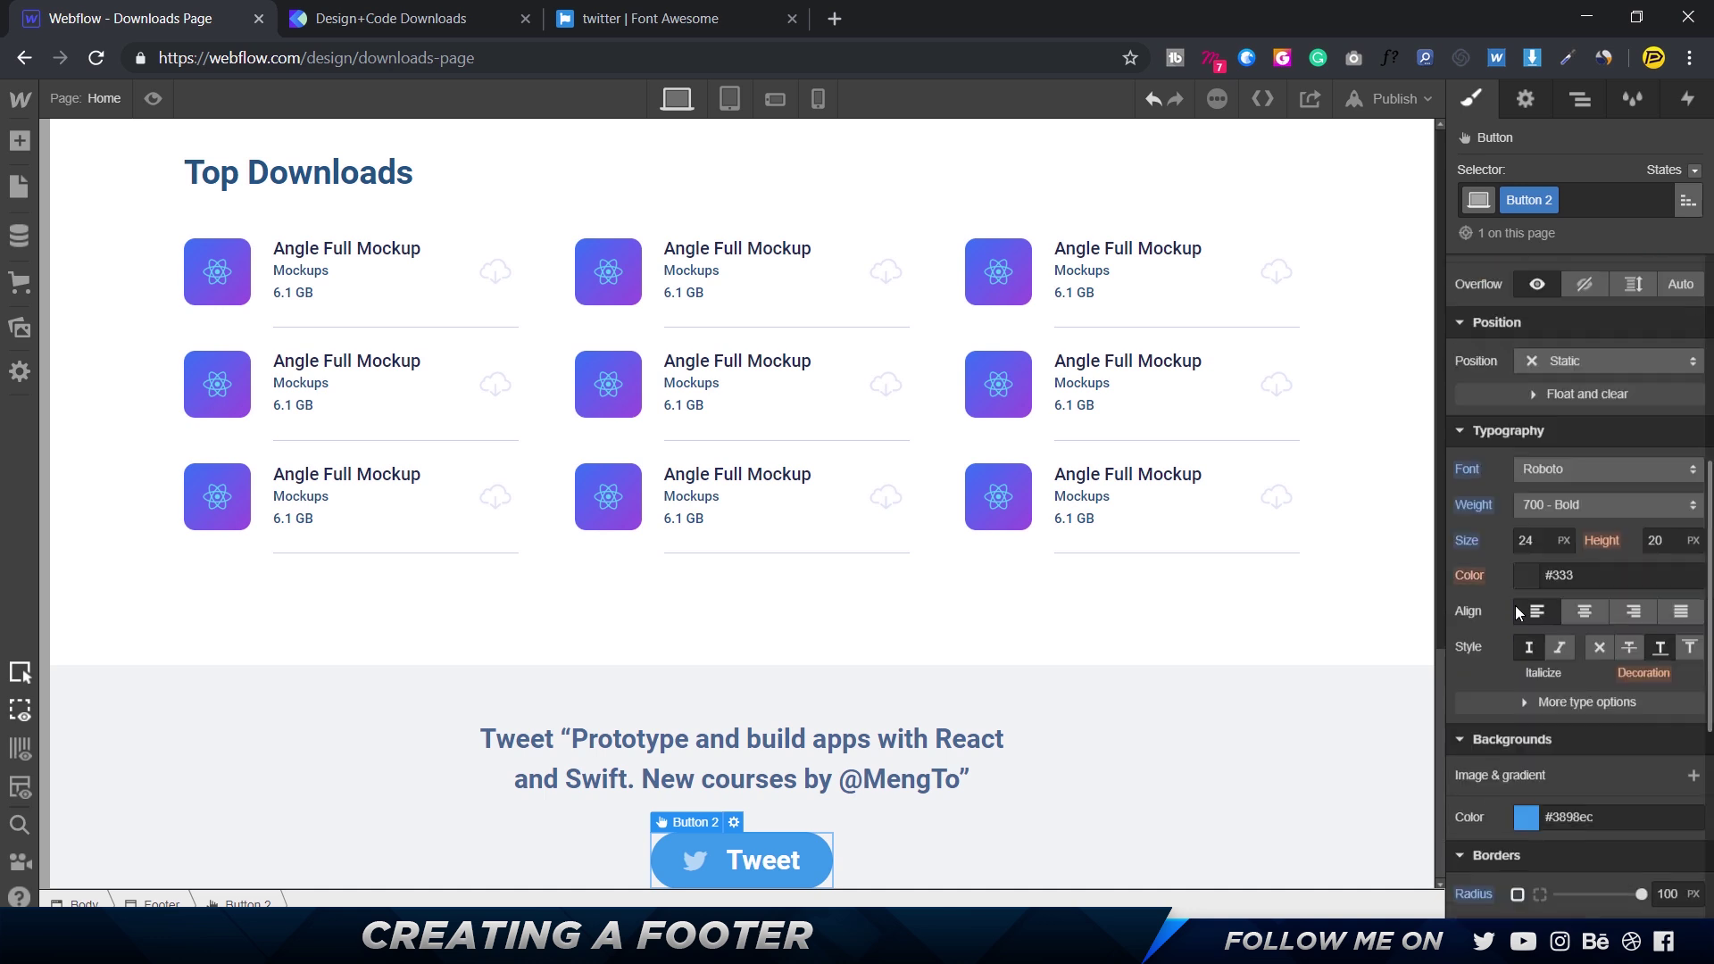
{"action": "left_click", "coordinate": [1534, 817]}
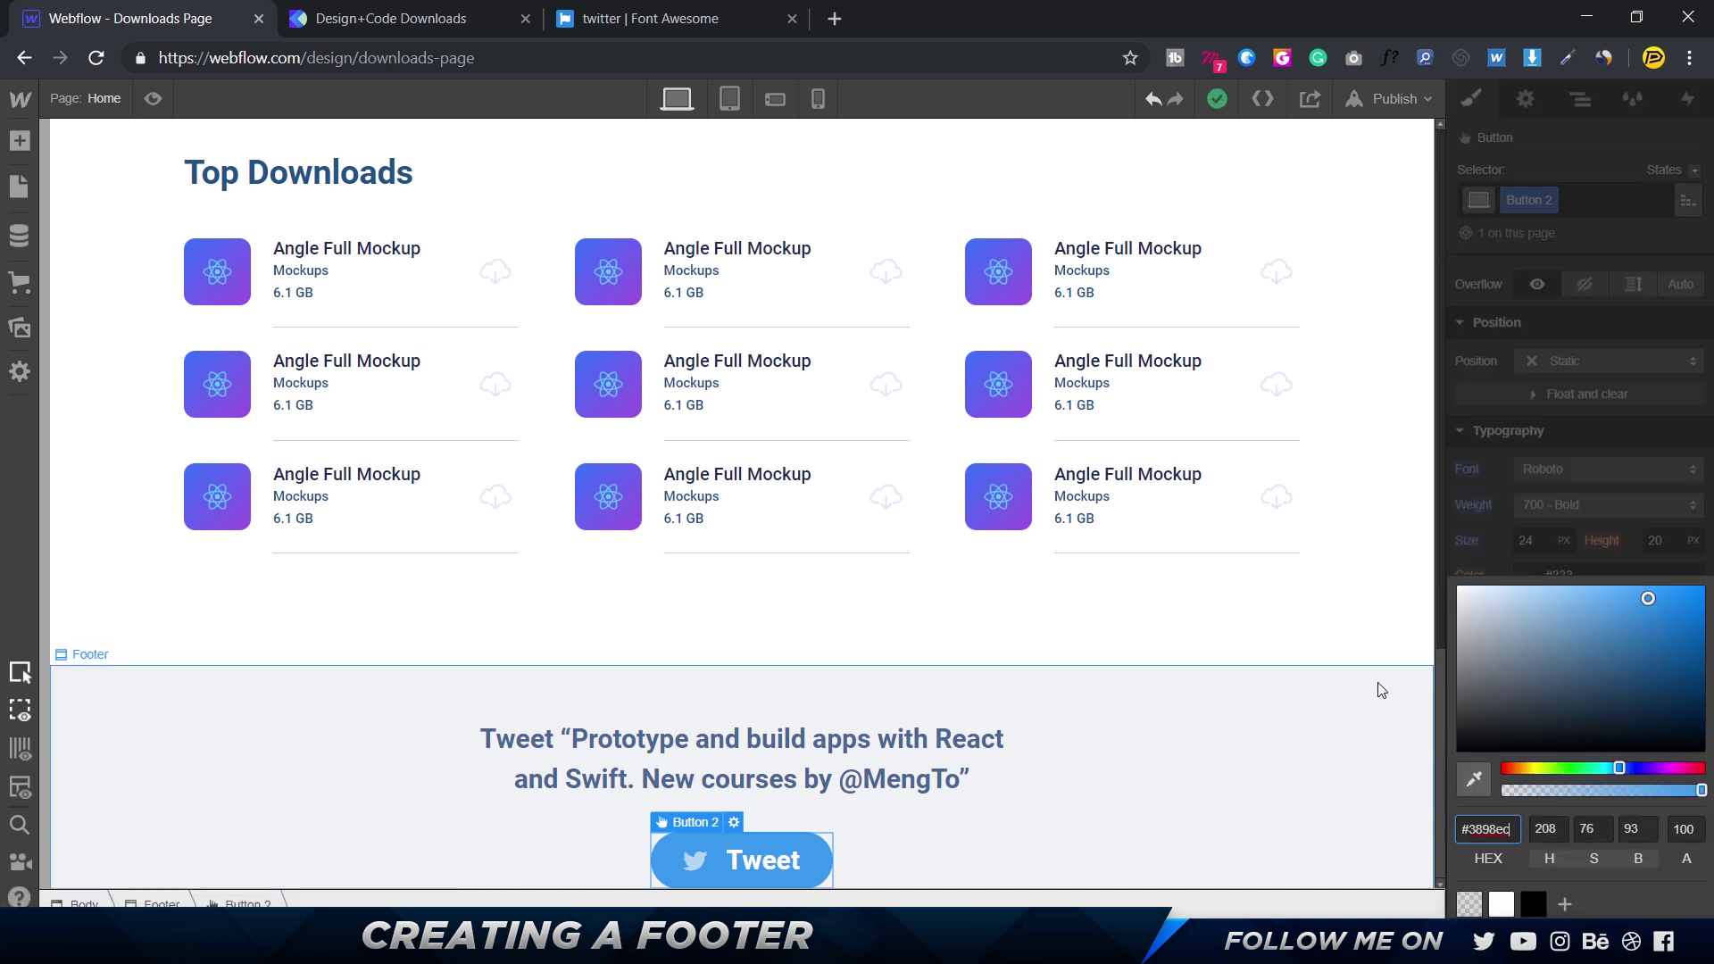
{"action": "left_click", "coordinate": [1552, 565]}
{"action": "left_click", "coordinate": [1694, 775]}
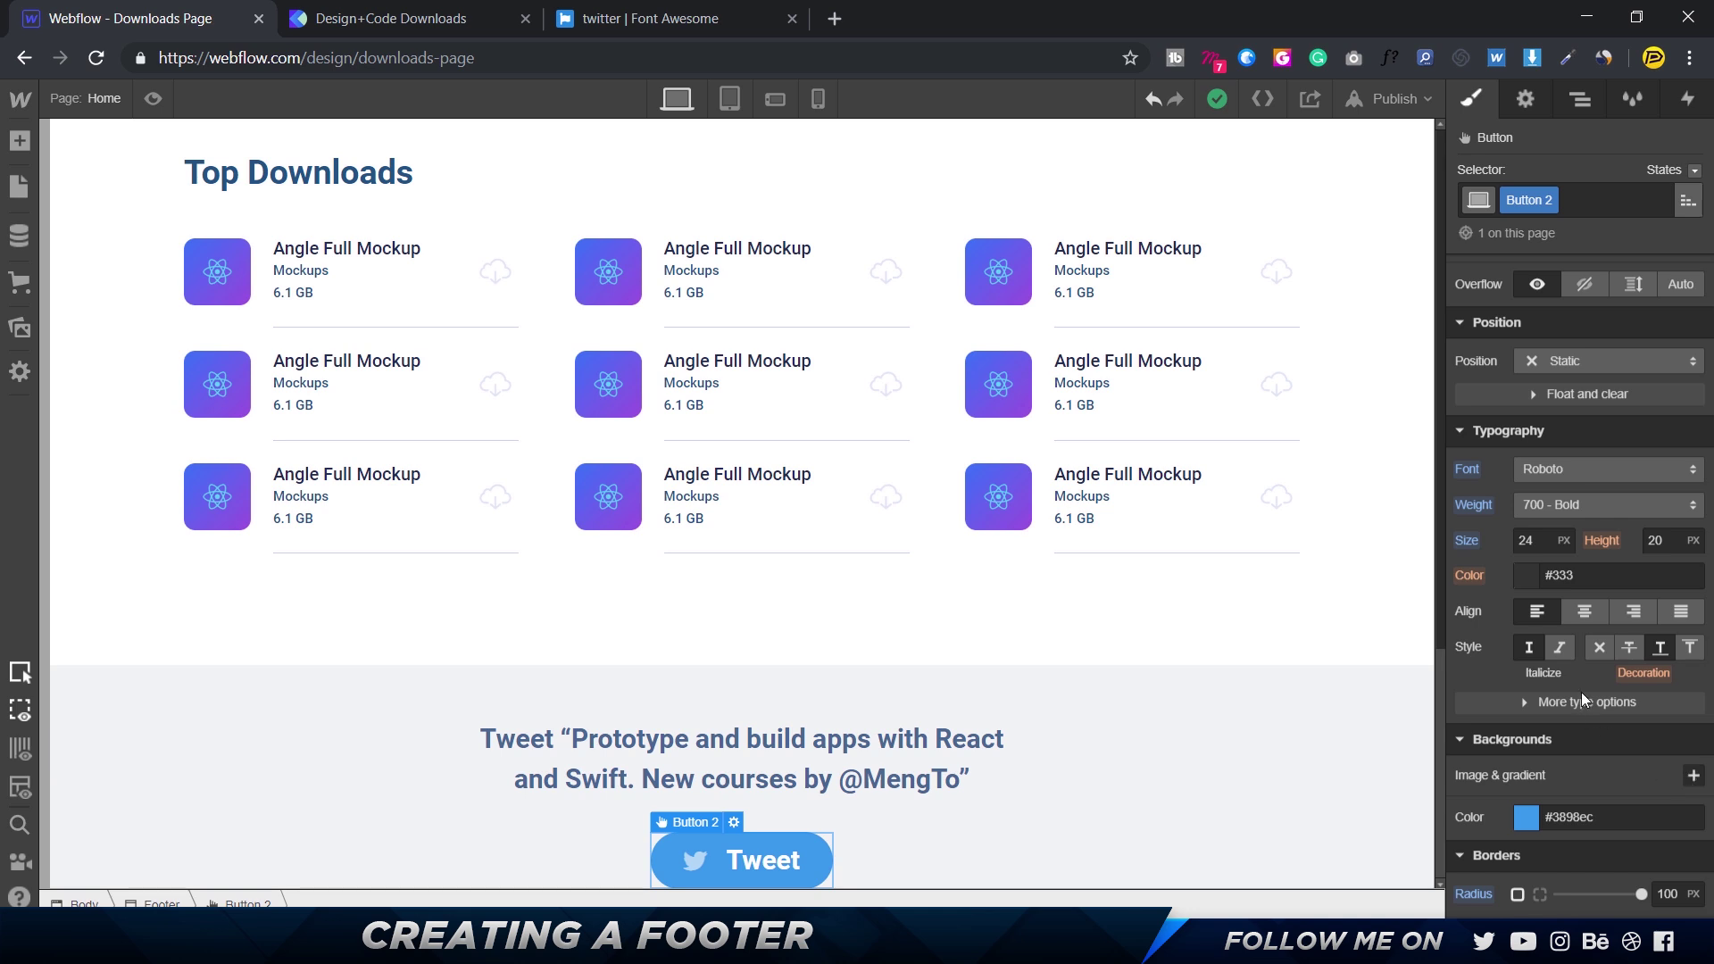
{"action": "left_click", "coordinate": [1585, 511]}
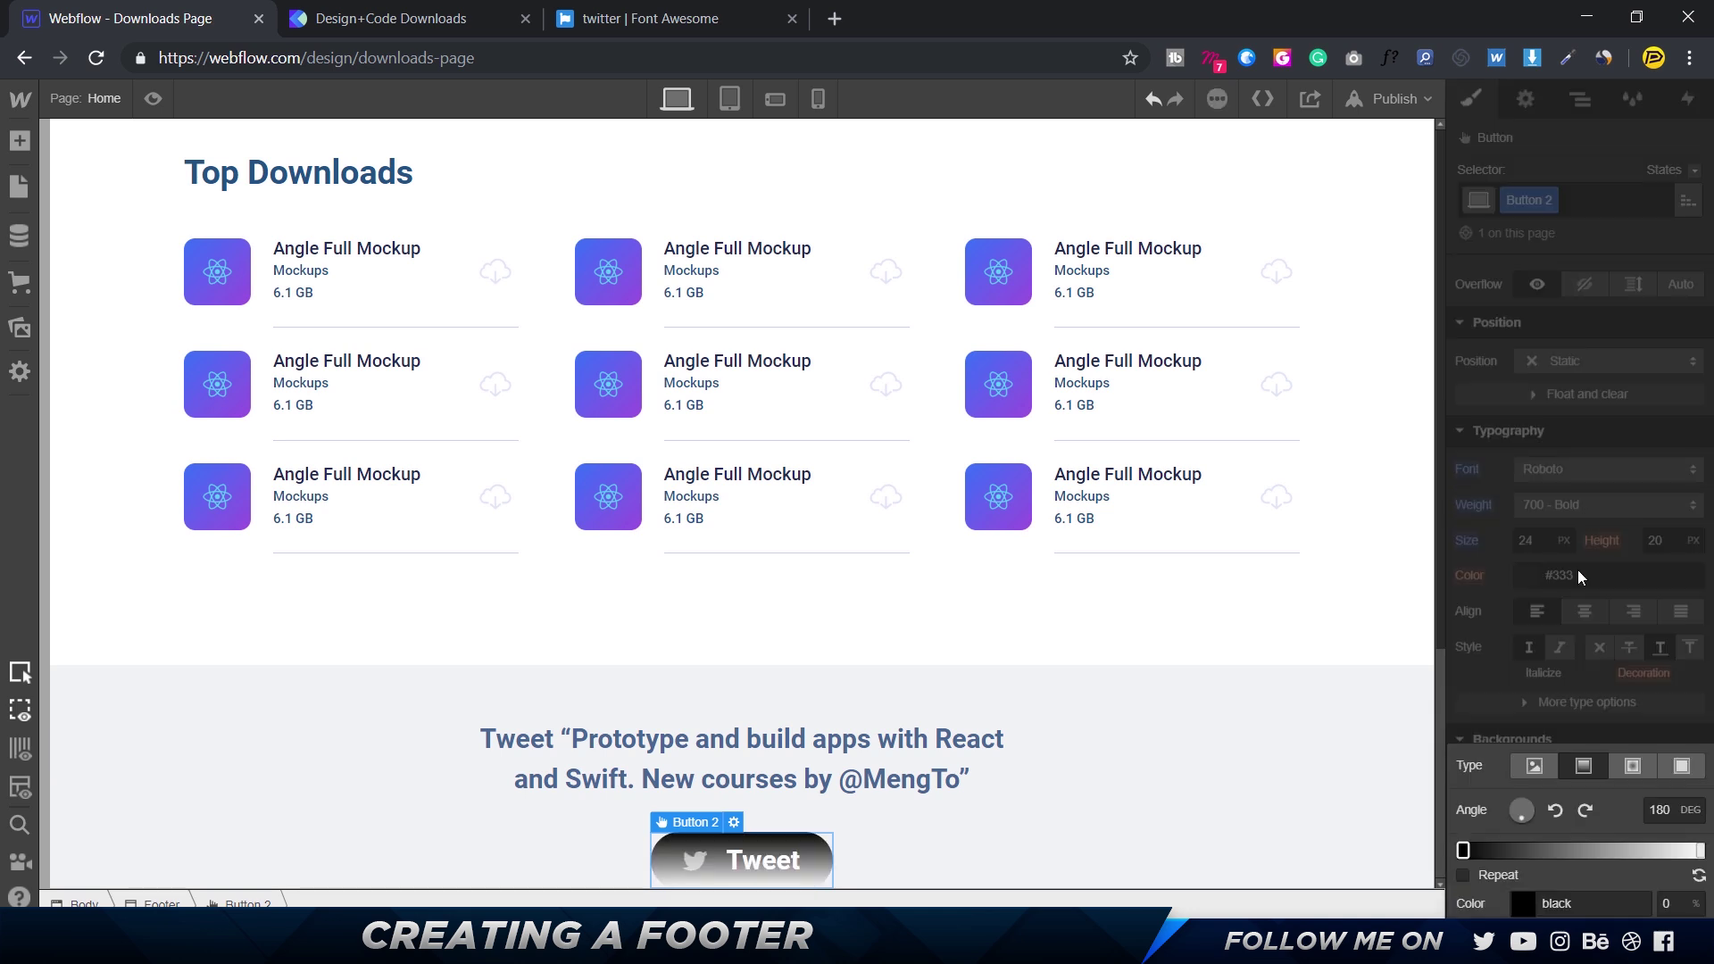
{"action": "double_click", "coordinate": [1557, 902]}
{"action": "key", "text": "ctrl+v"}
{"action": "key", "text": "Return"}
- Copy the gradient's end color from Figma, set the Tweet button's last stop to #3436e7 and the gradient angle to 124 degrees
{"action": "key", "text": "alt+Tab"}
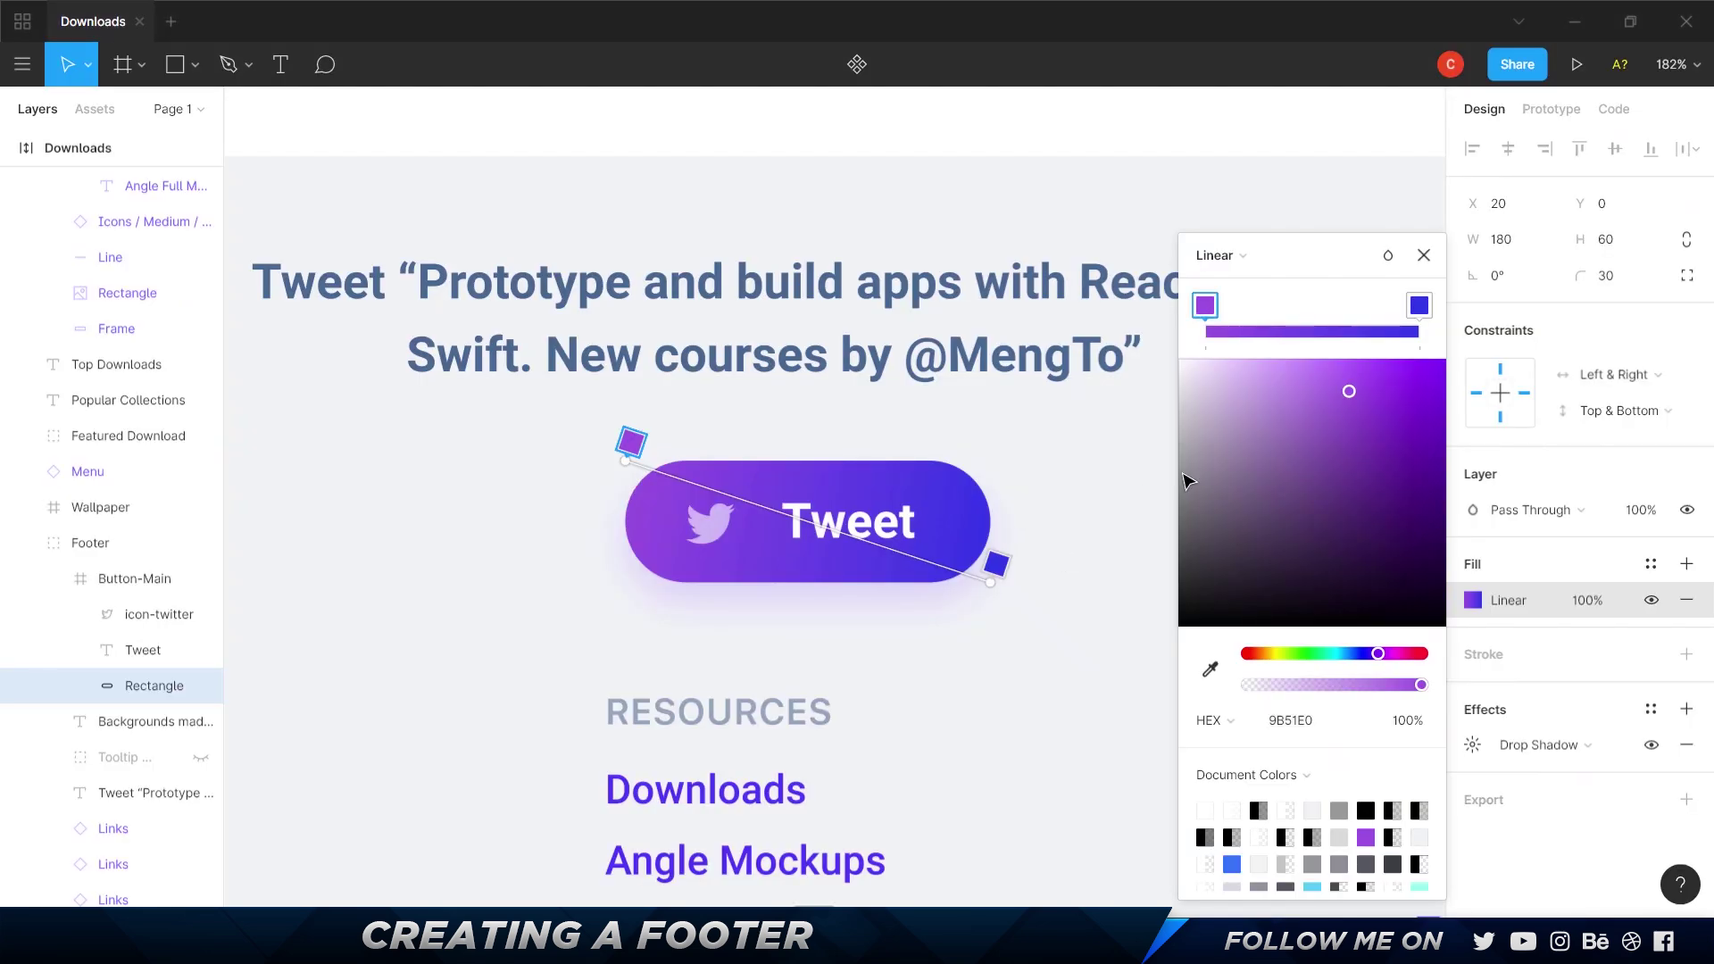
{"action": "left_click", "coordinate": [1419, 308]}
{"action": "left_click", "coordinate": [1312, 728]}
{"action": "key", "text": "alt+Tab"}
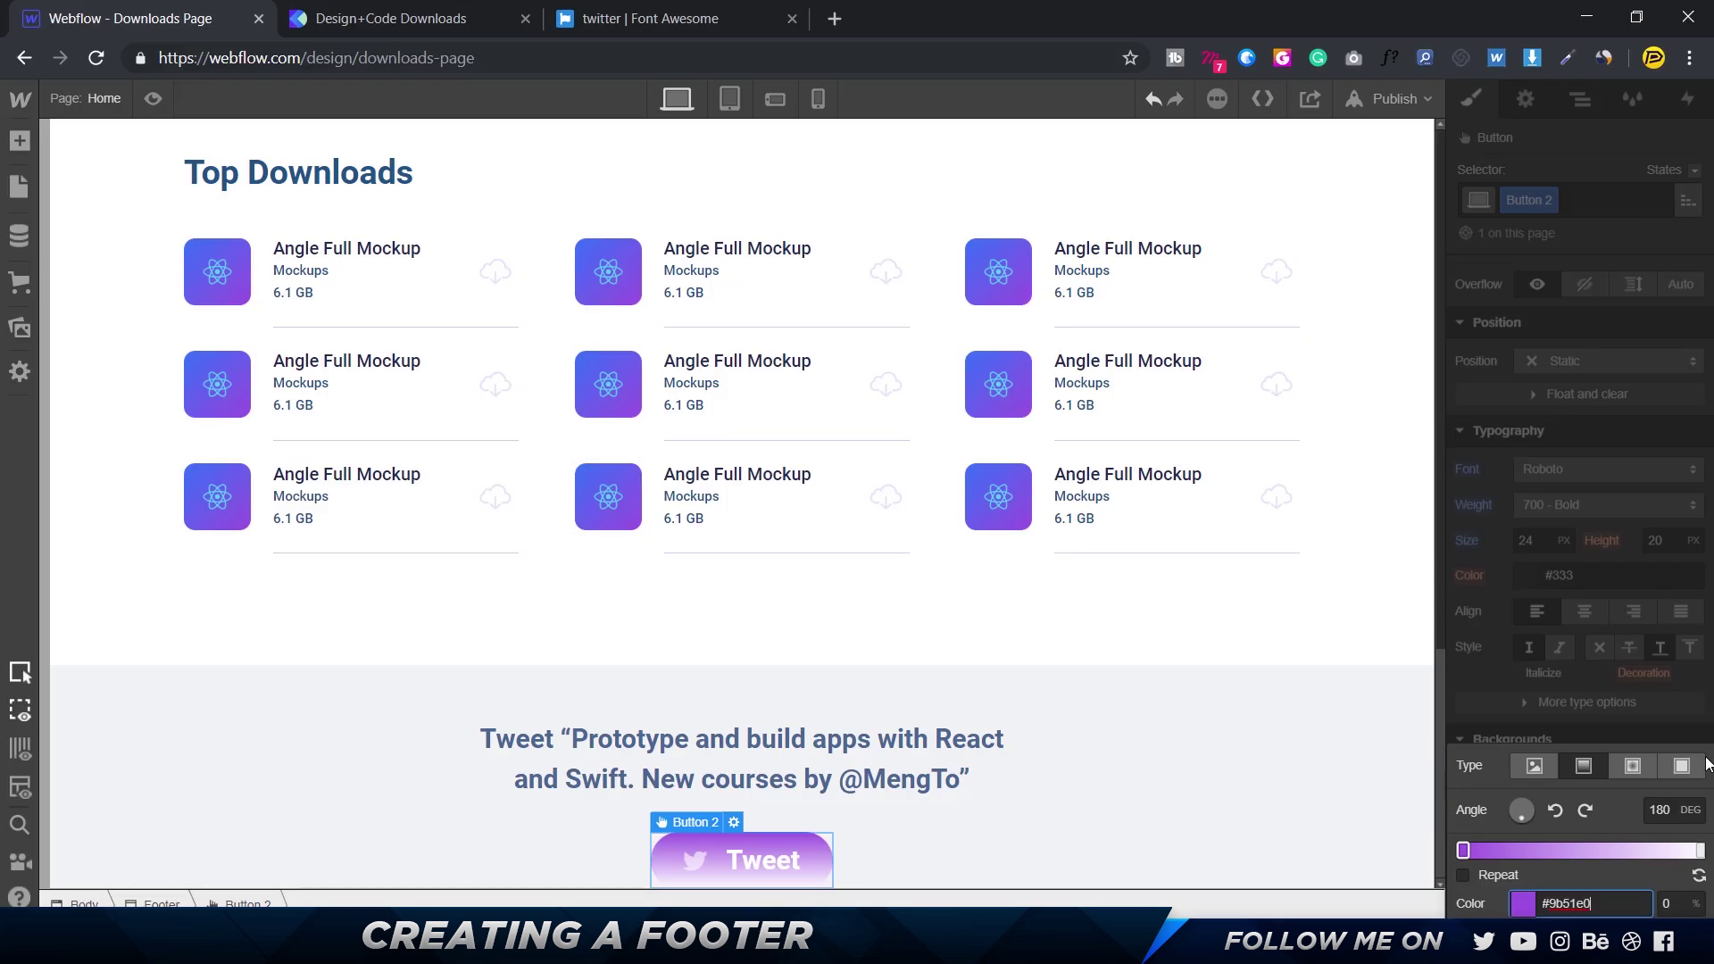
{"action": "left_click", "coordinate": [1695, 849]}
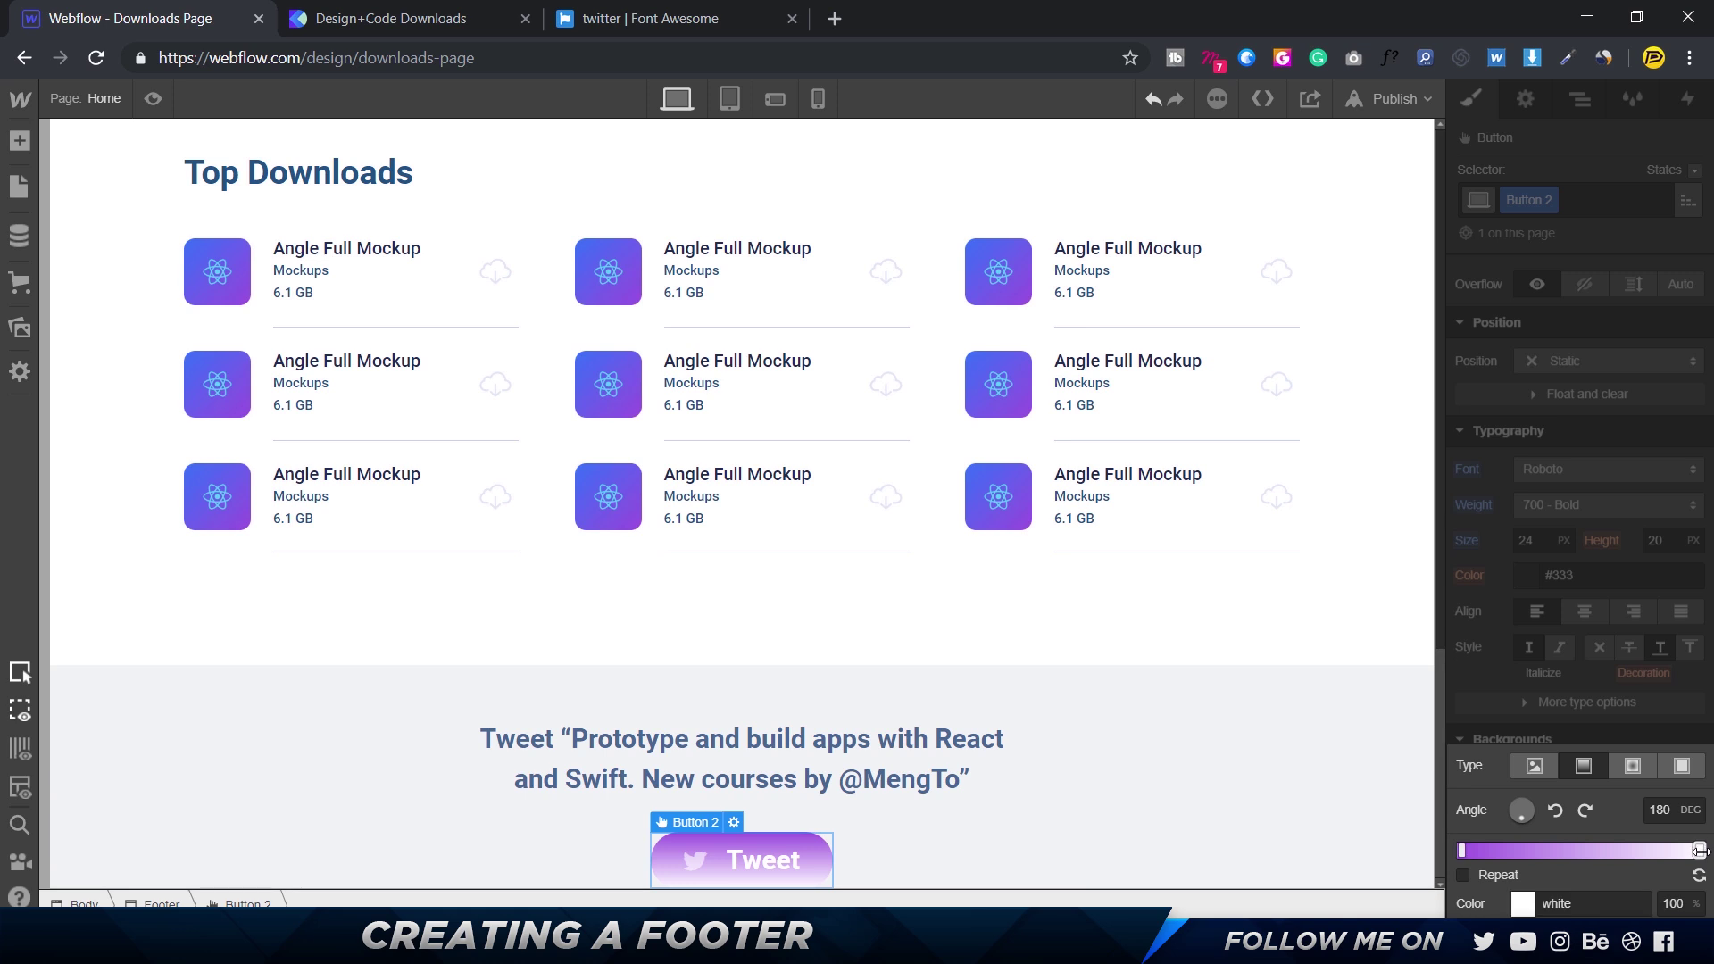
{"action": "left_click", "coordinate": [1584, 902]}
{"action": "type", "text": "#3436e7"}
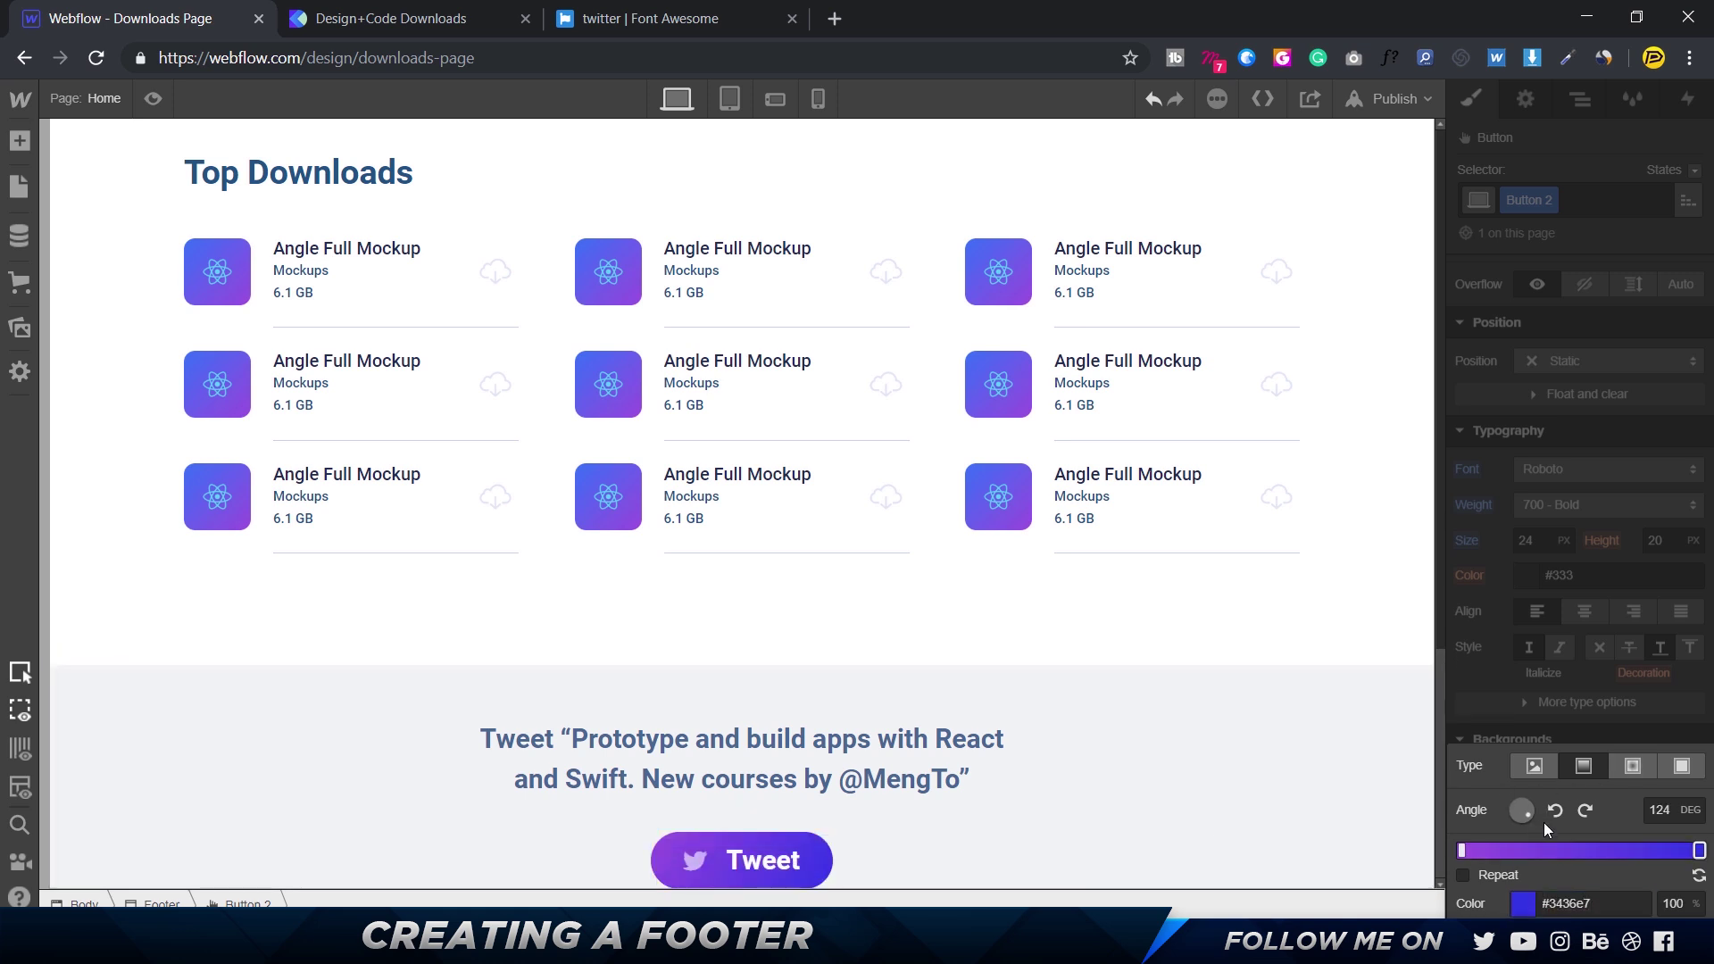
{"action": "left_click", "coordinate": [1176, 773]}
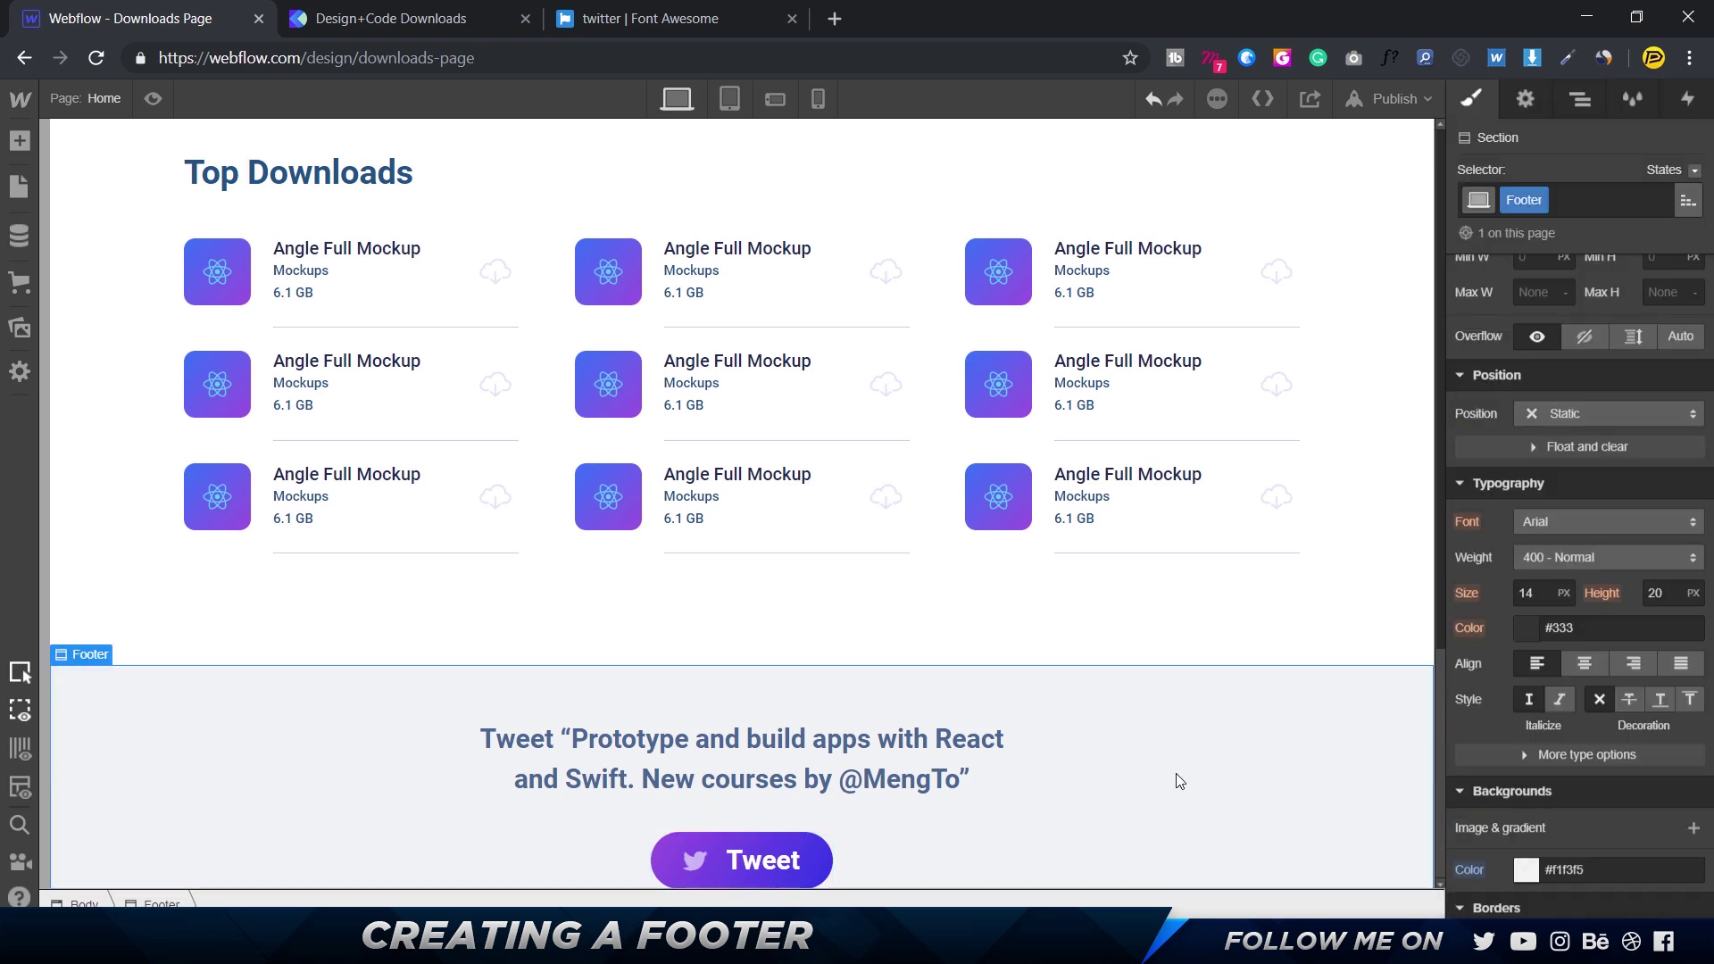
- Examine the Main, Resources and Community link columns and their heading text styles in the Figma footer design
{"action": "key", "text": "alt+Tab"}
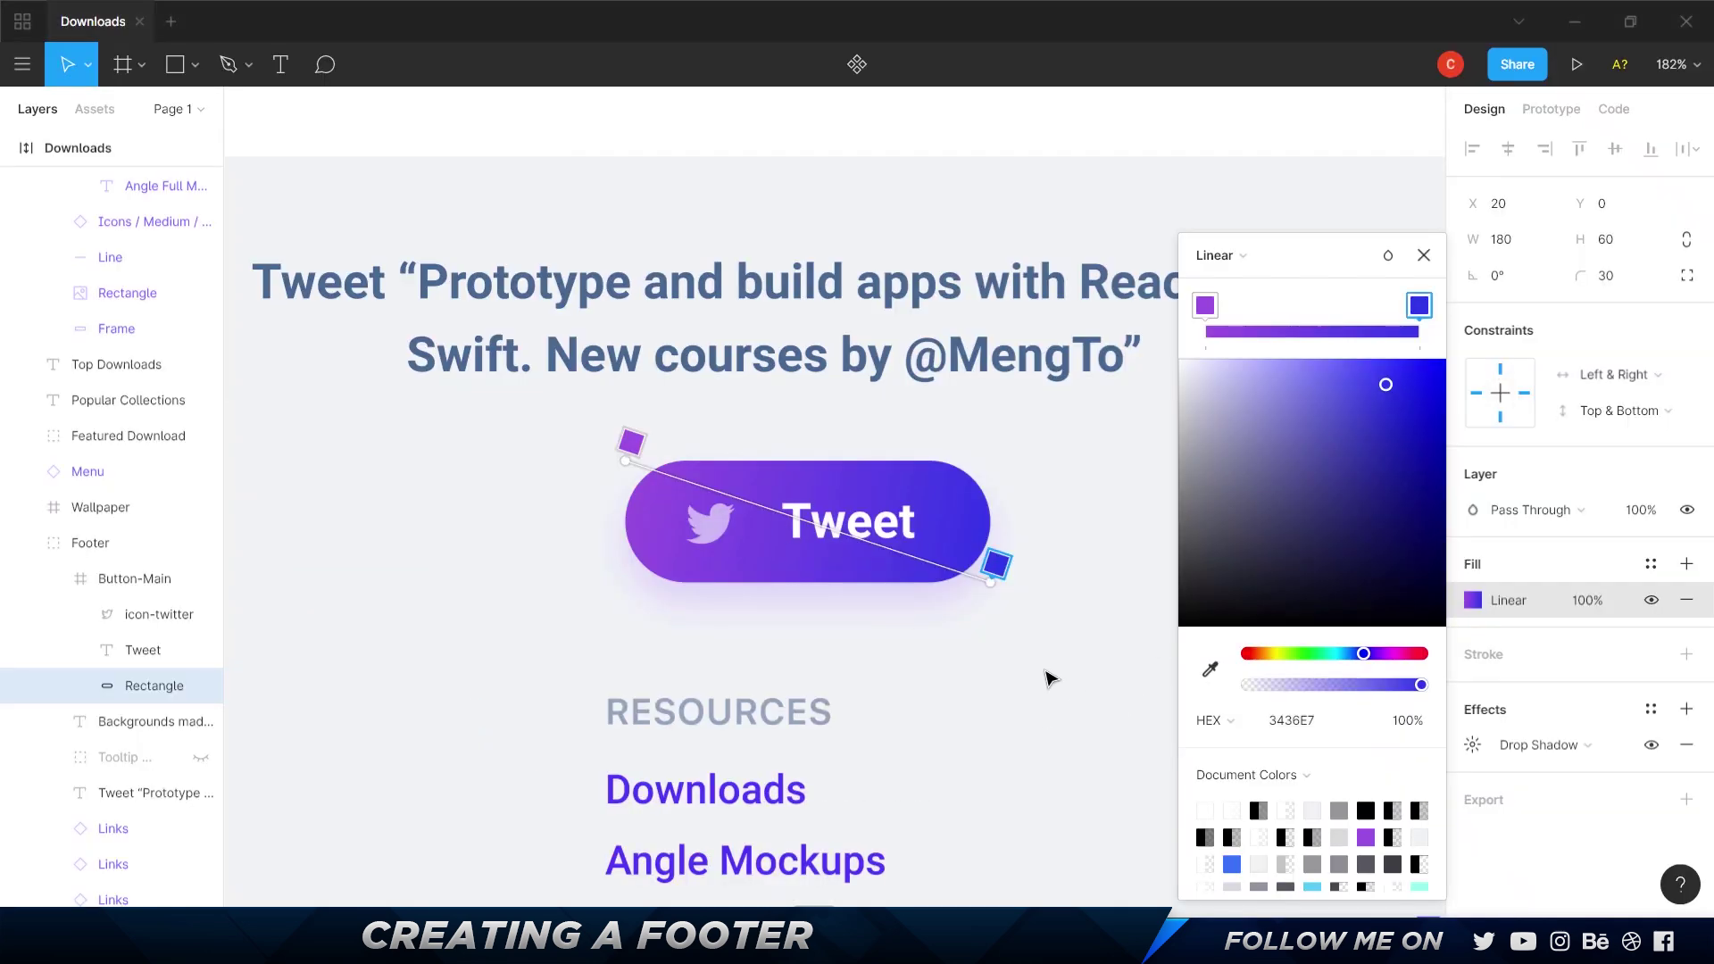
{"action": "left_click", "coordinate": [1424, 255]}
{"action": "left_click", "coordinate": [1244, 268]}
{"action": "scroll", "coordinate": [1244, 264], "scroll_direction": "down", "scroll_amount": 5}
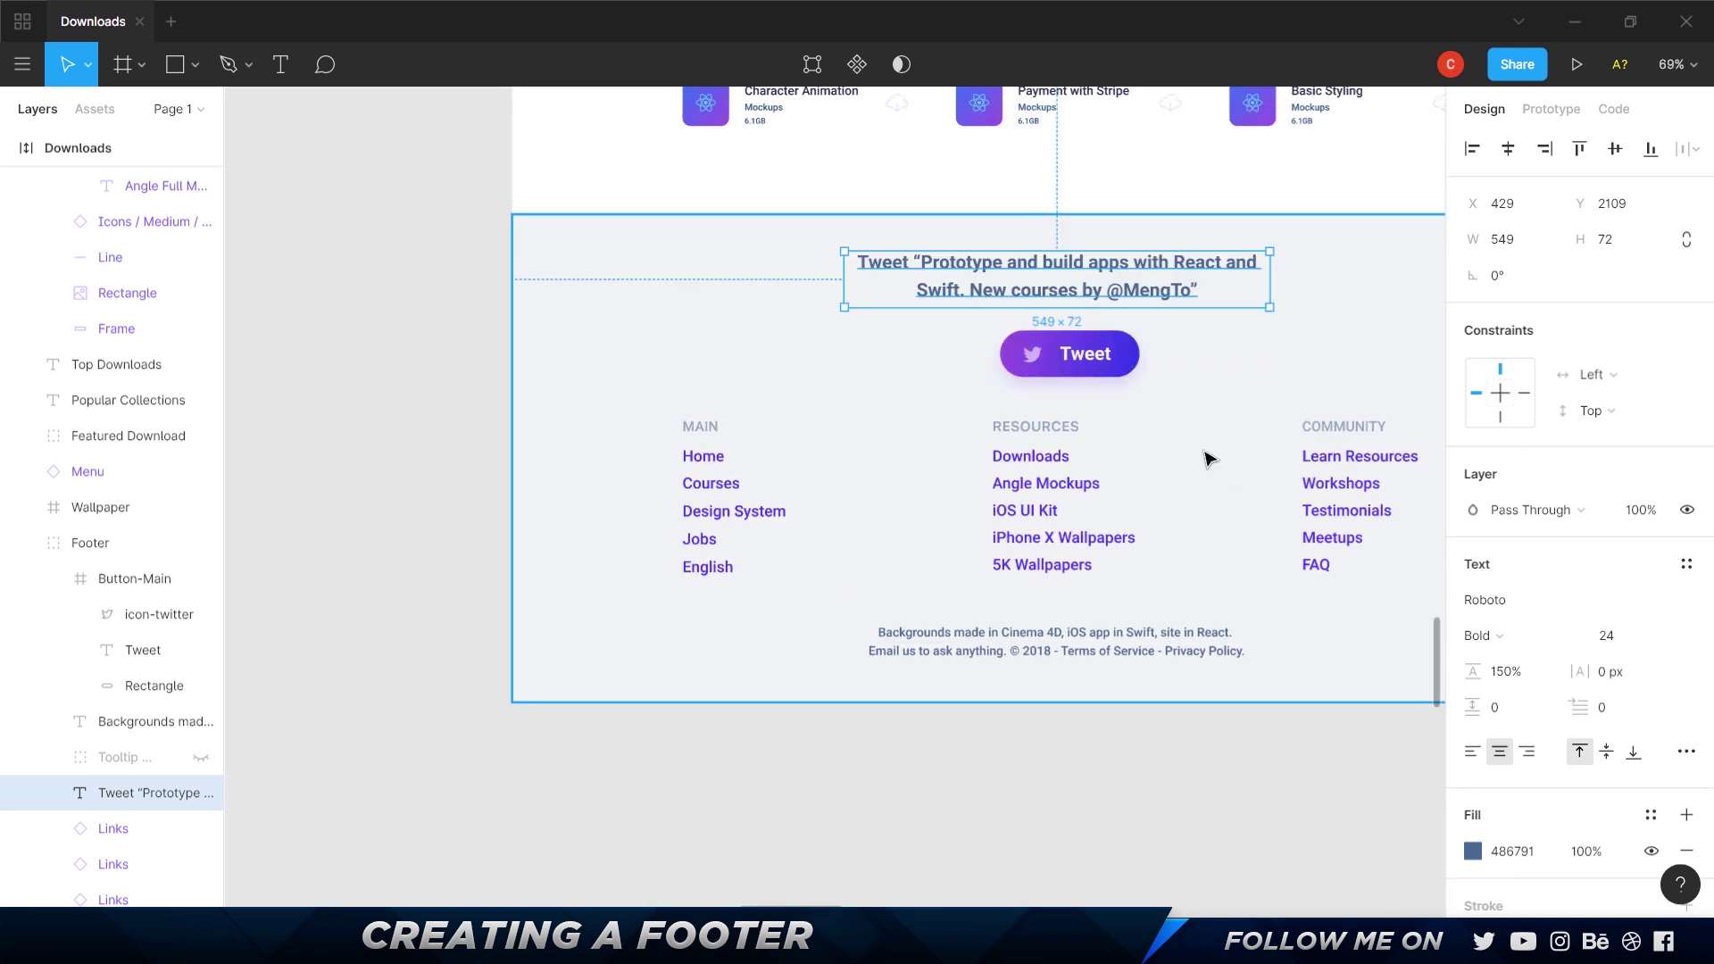
{"action": "scroll", "coordinate": [959, 491], "scroll_direction": "right", "scroll_amount": 3}
{"action": "scroll", "coordinate": [959, 491], "scroll_direction": "up", "scroll_amount": 1}
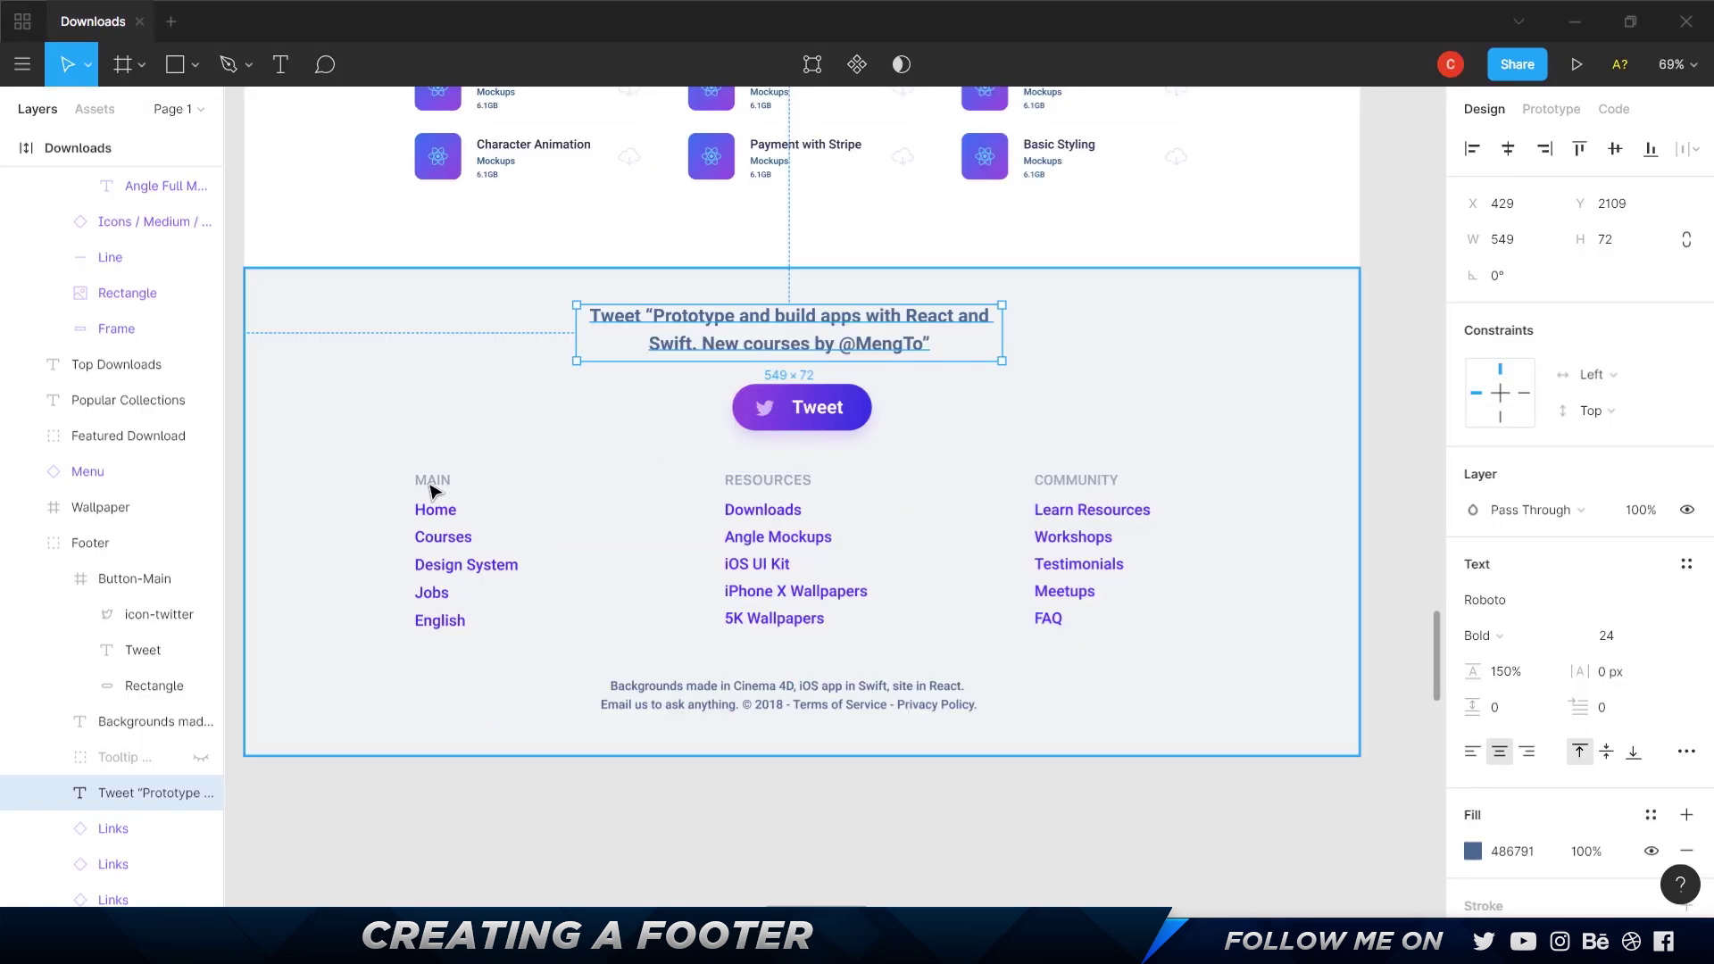
{"action": "double_click", "coordinate": [432, 481]}
{"action": "left_click", "coordinate": [757, 705]}
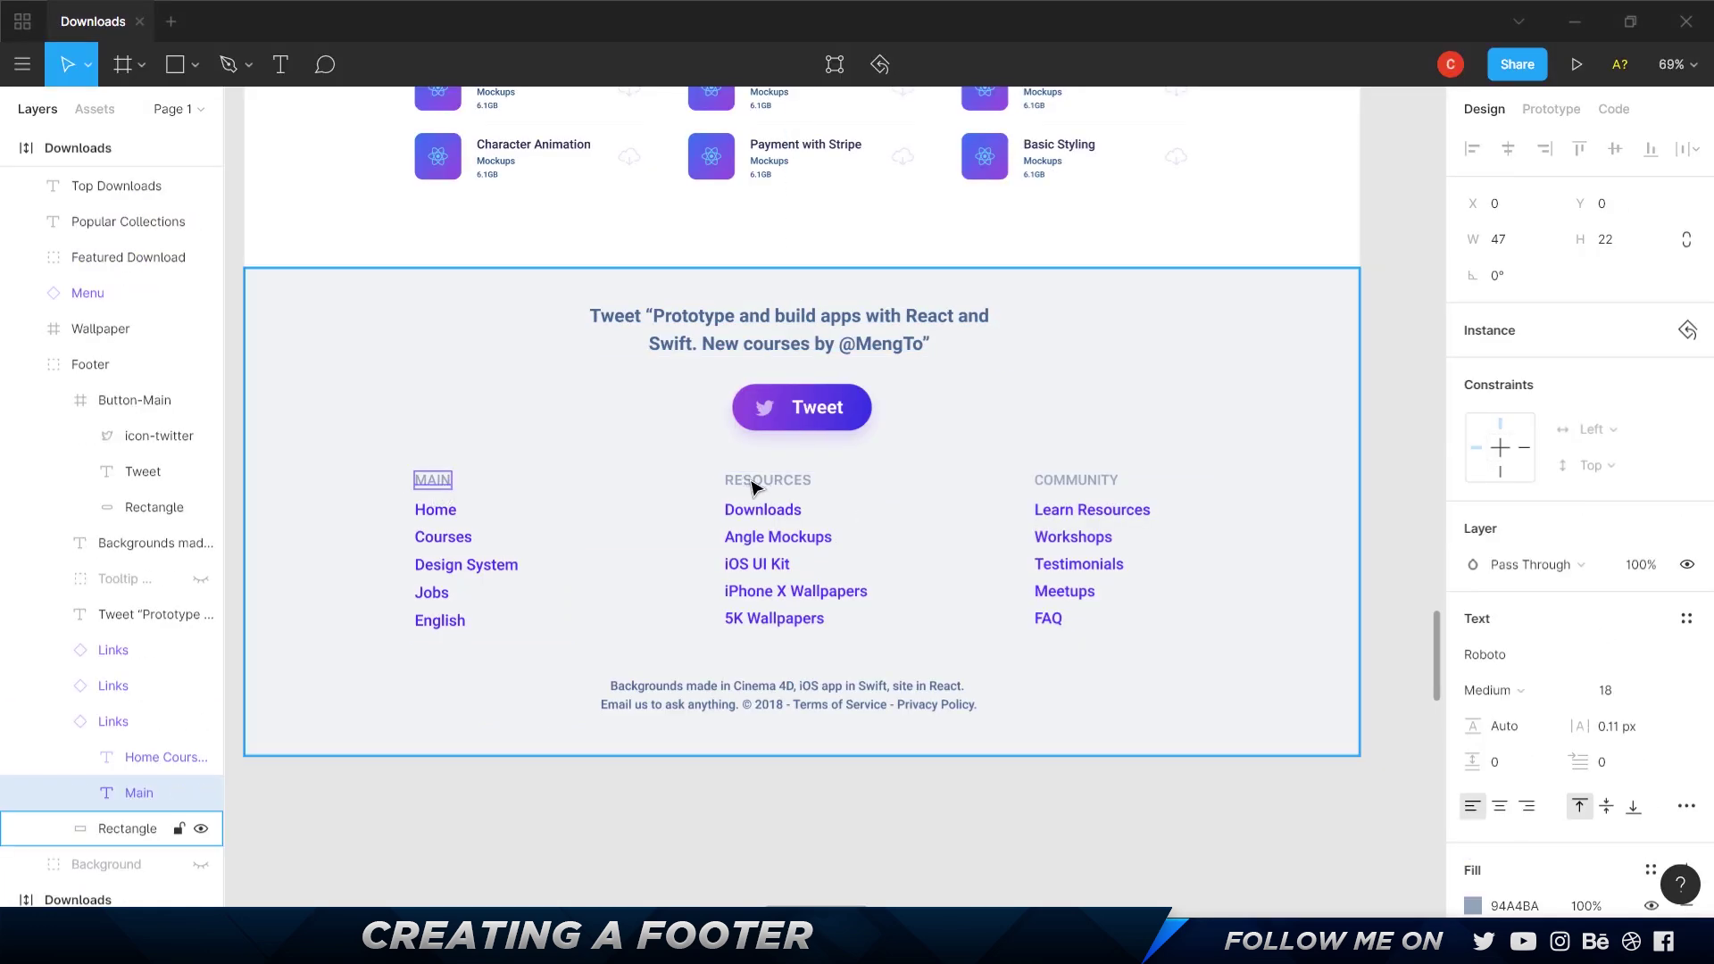
{"action": "double_click", "coordinate": [1088, 484]}
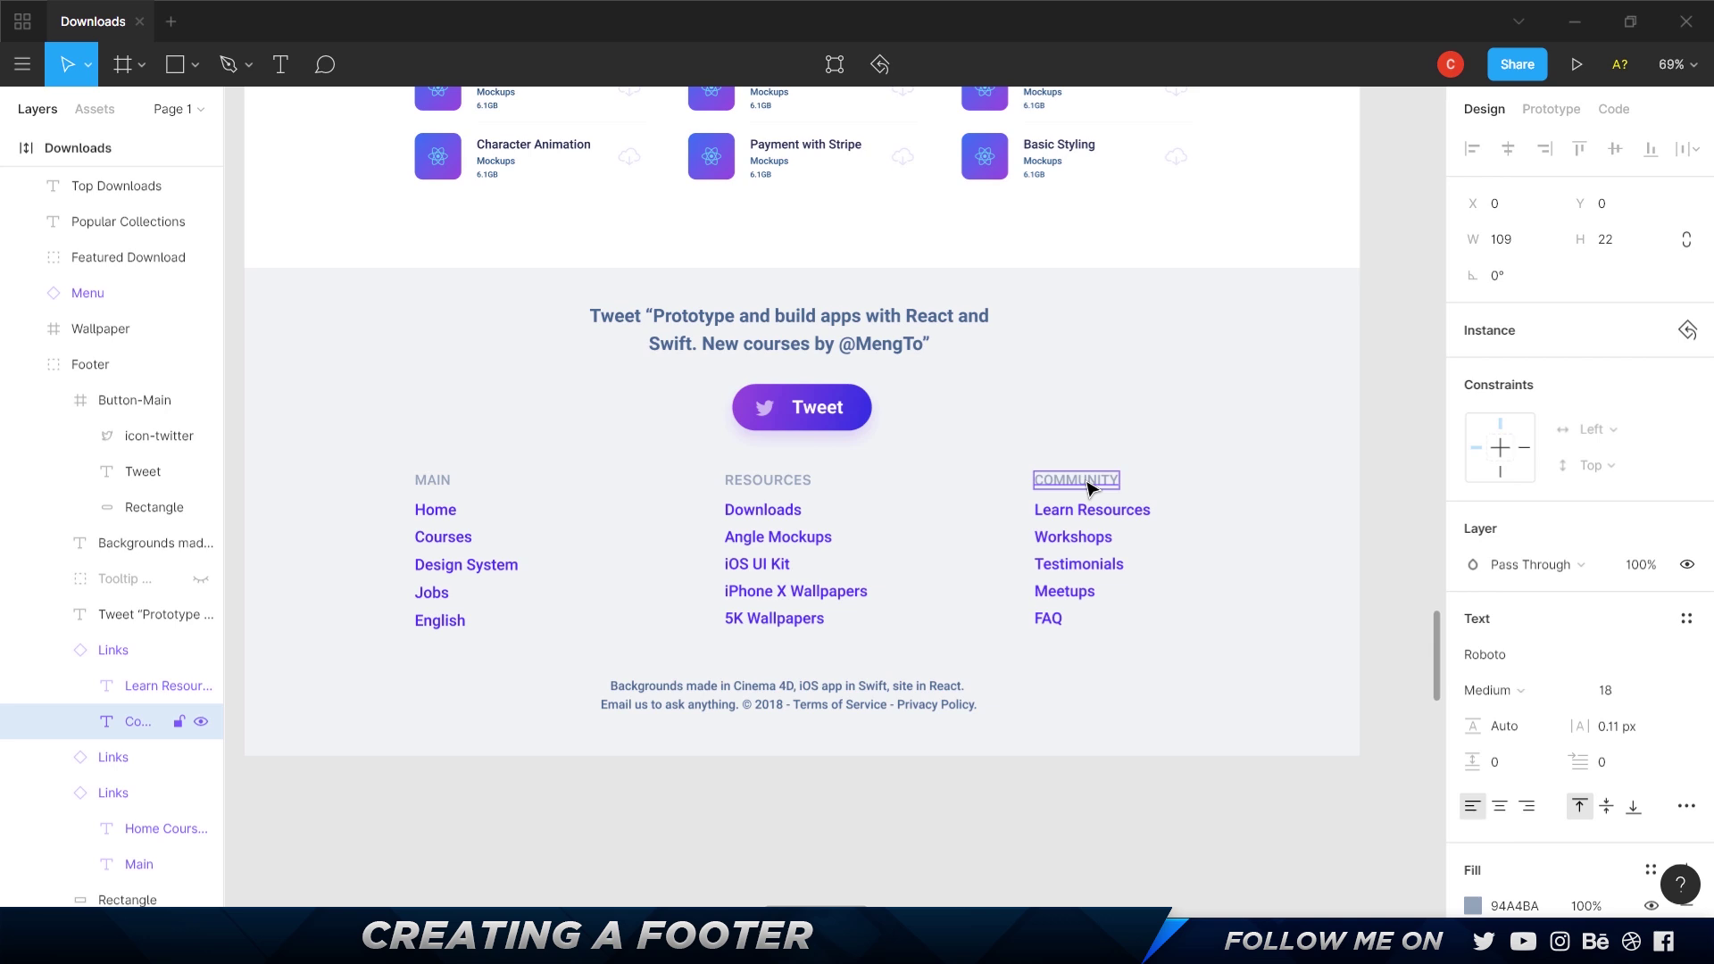
{"action": "left_click", "coordinate": [437, 525]}
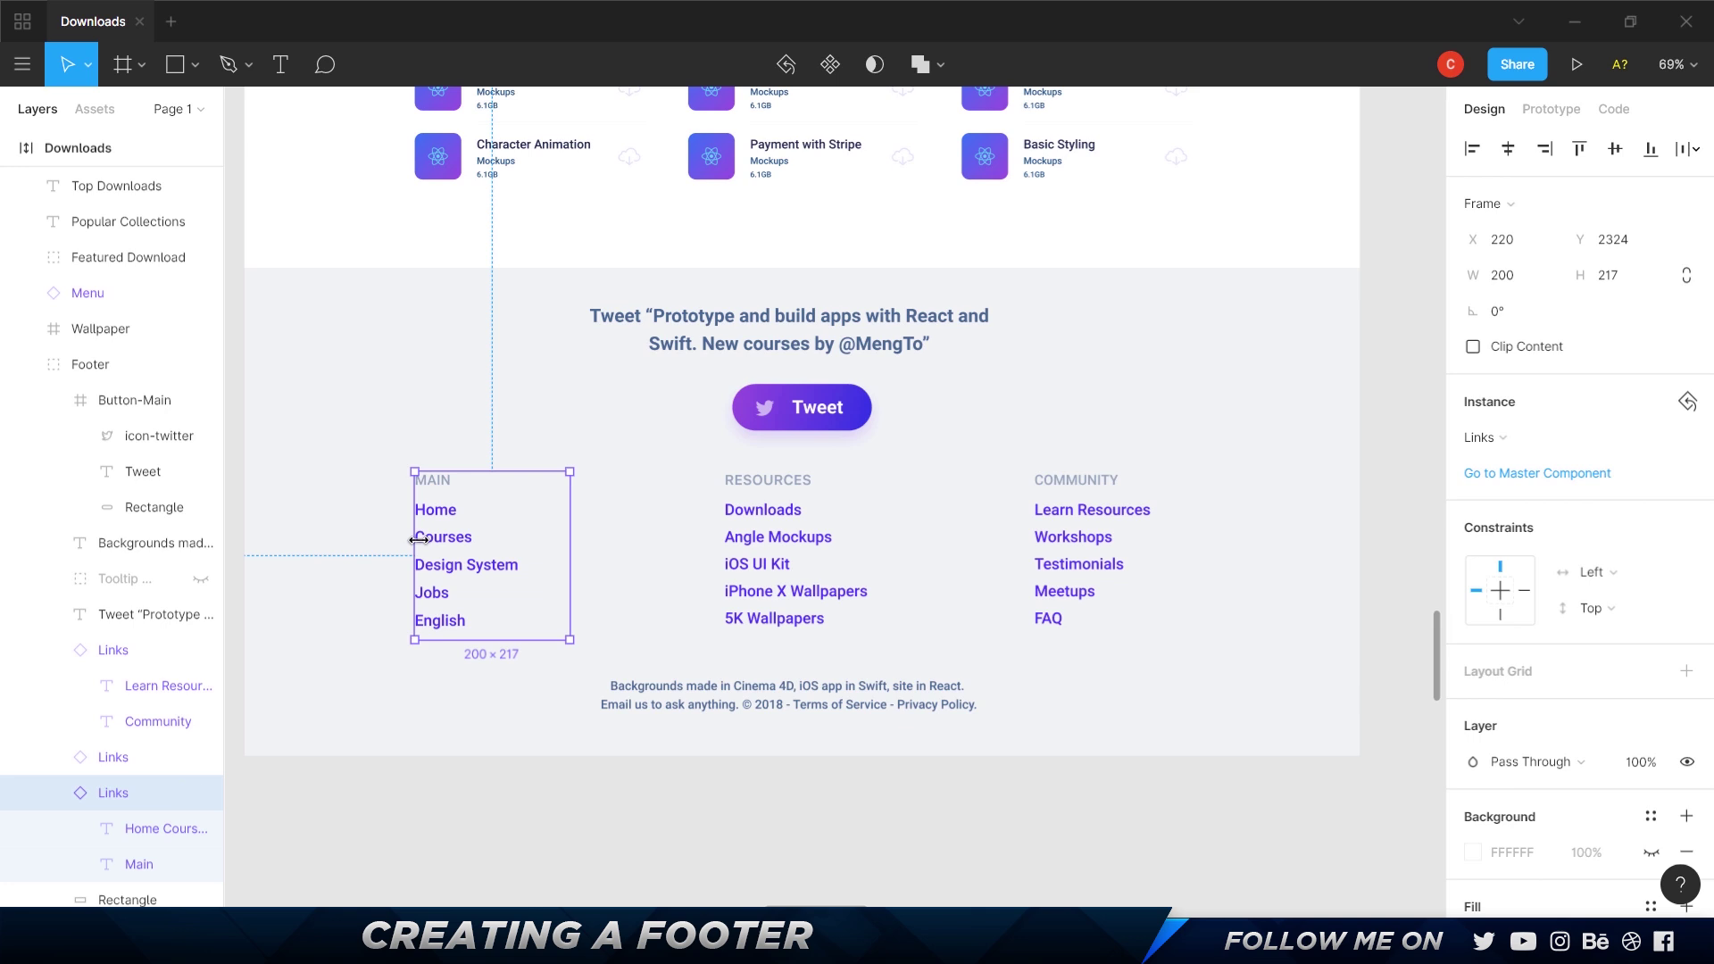
- Switch to Webflow and add a div block with the class Footer Grid inside the footer section
{"action": "key", "text": "alt+Tab"}
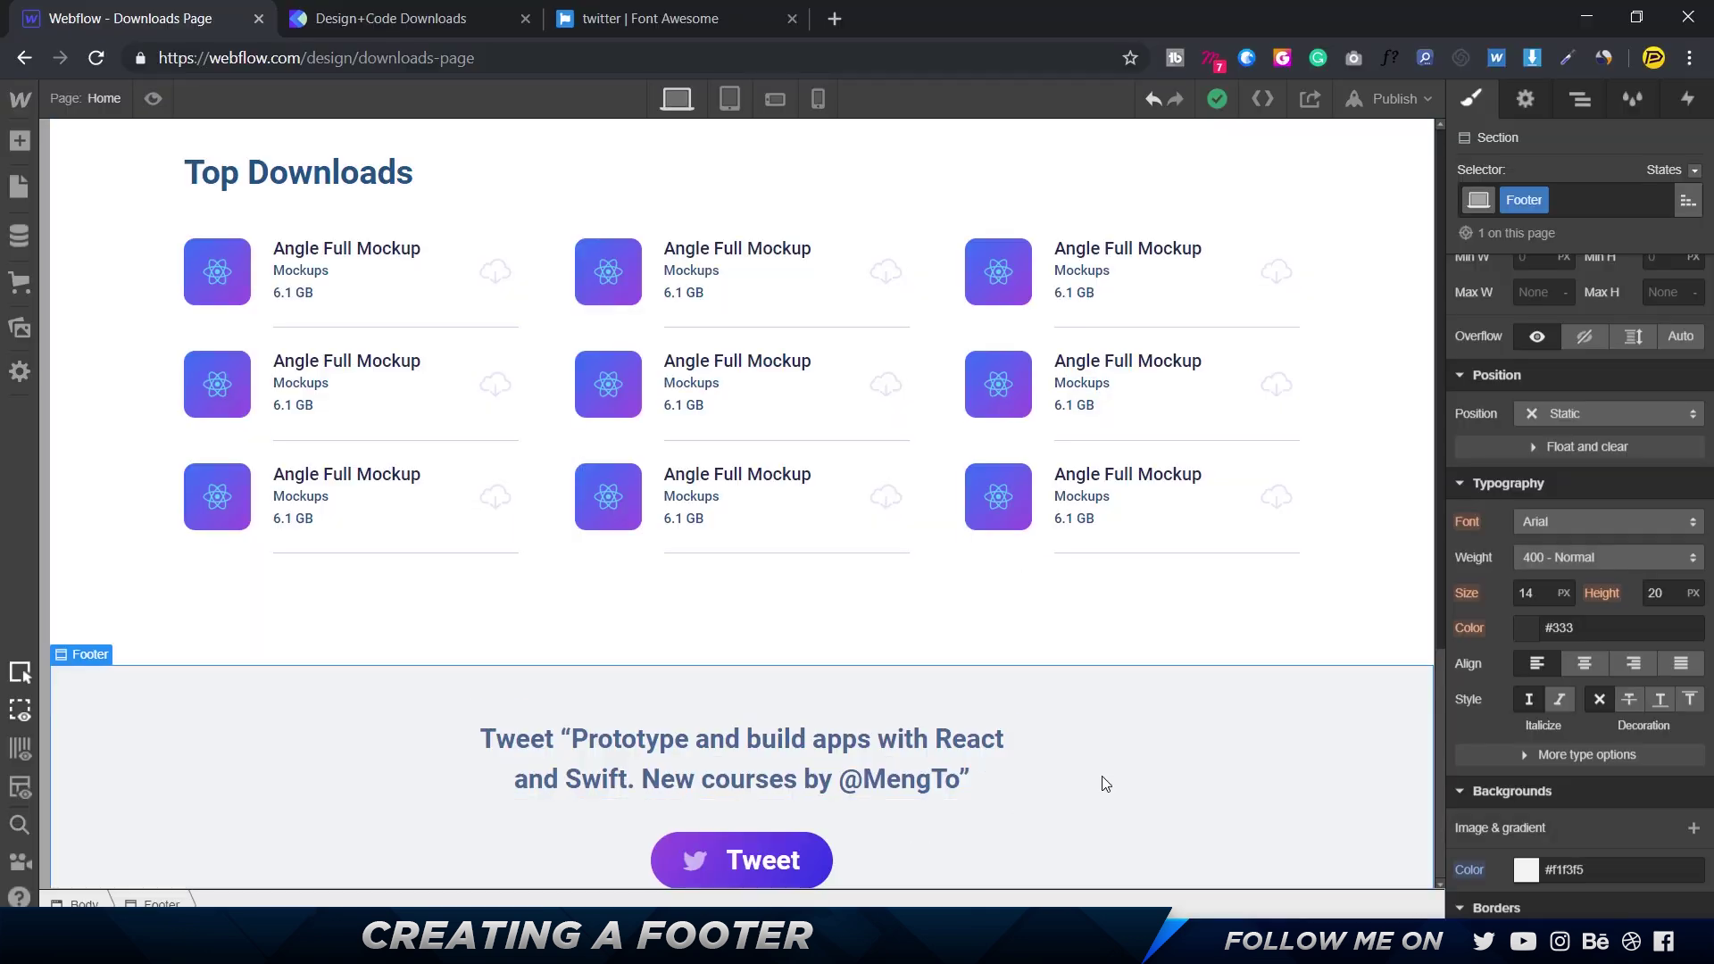
{"action": "key", "text": "ctrl+e"}
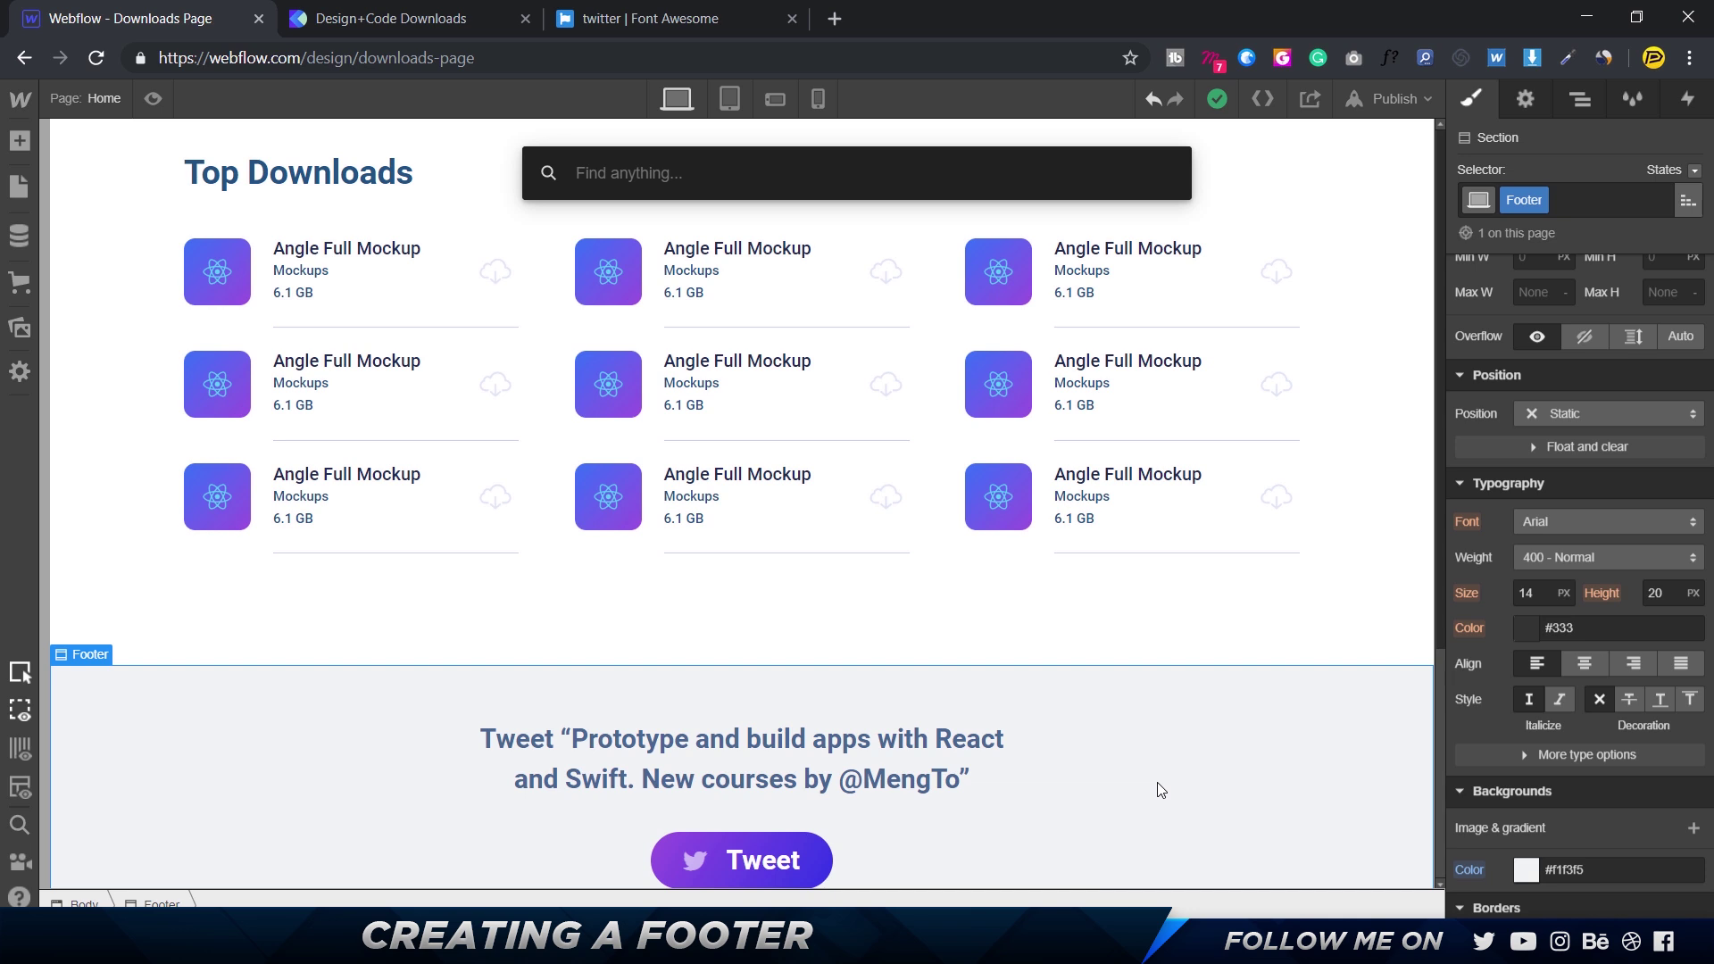
{"action": "type", "text": "div"}
{"action": "key", "text": "Return"}
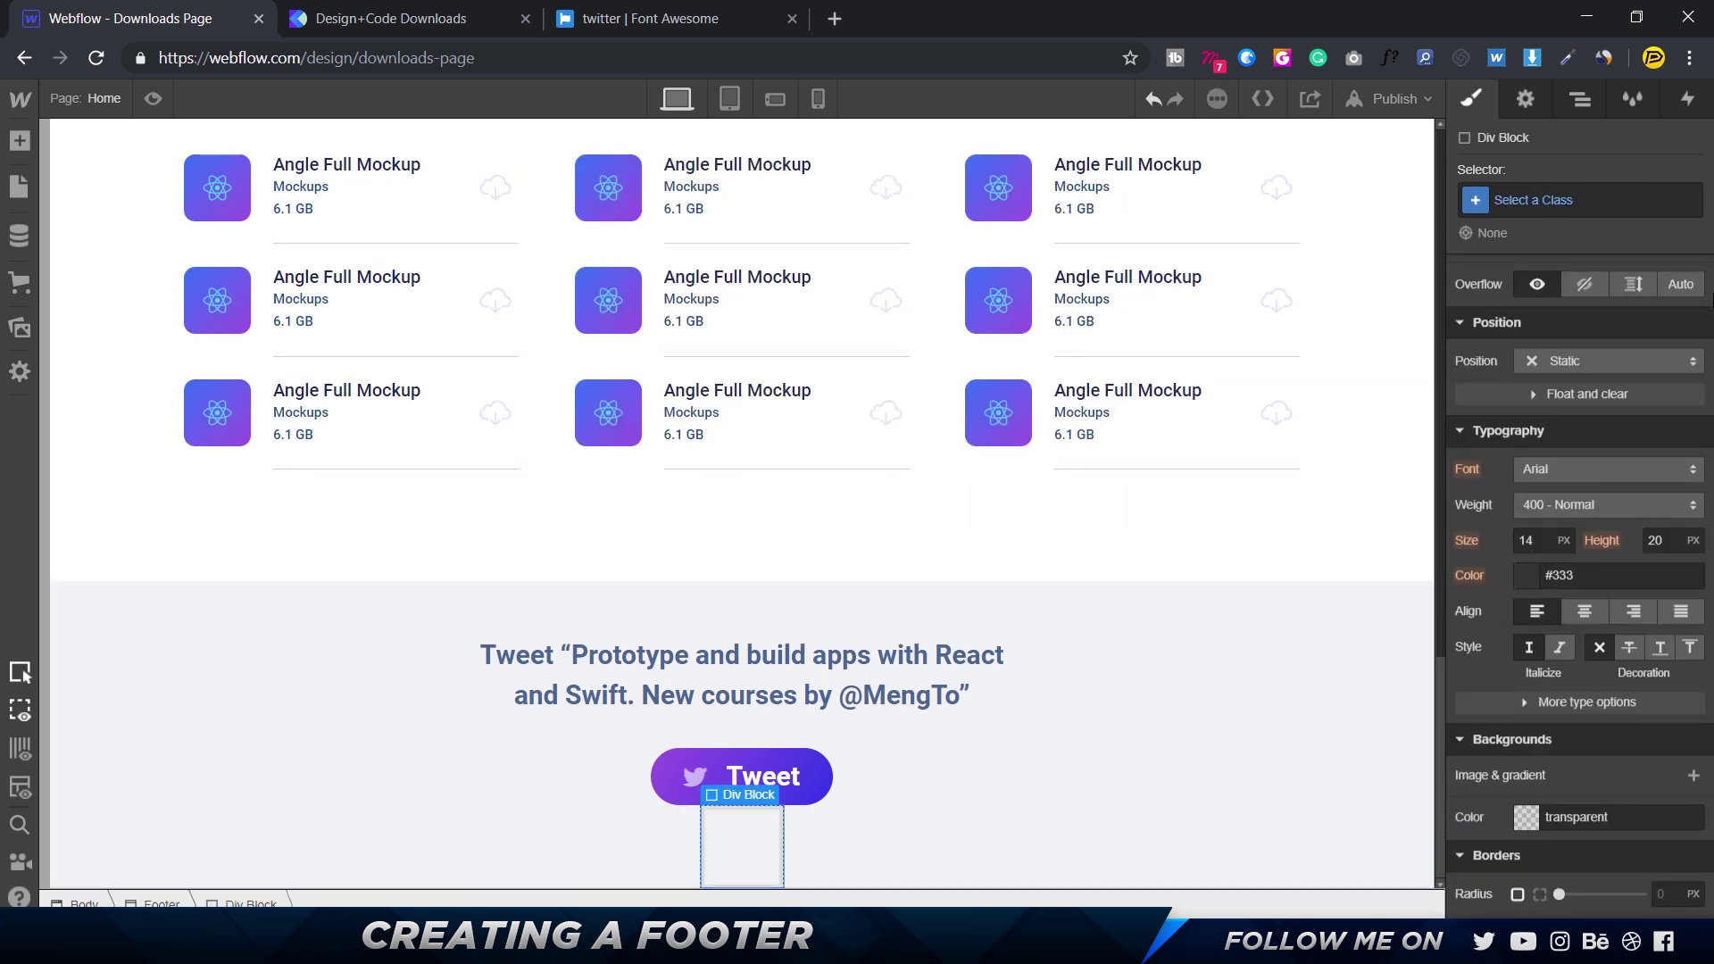
{"action": "left_click", "coordinate": [1556, 196]}
{"action": "type", "text": "Footer Grid"}
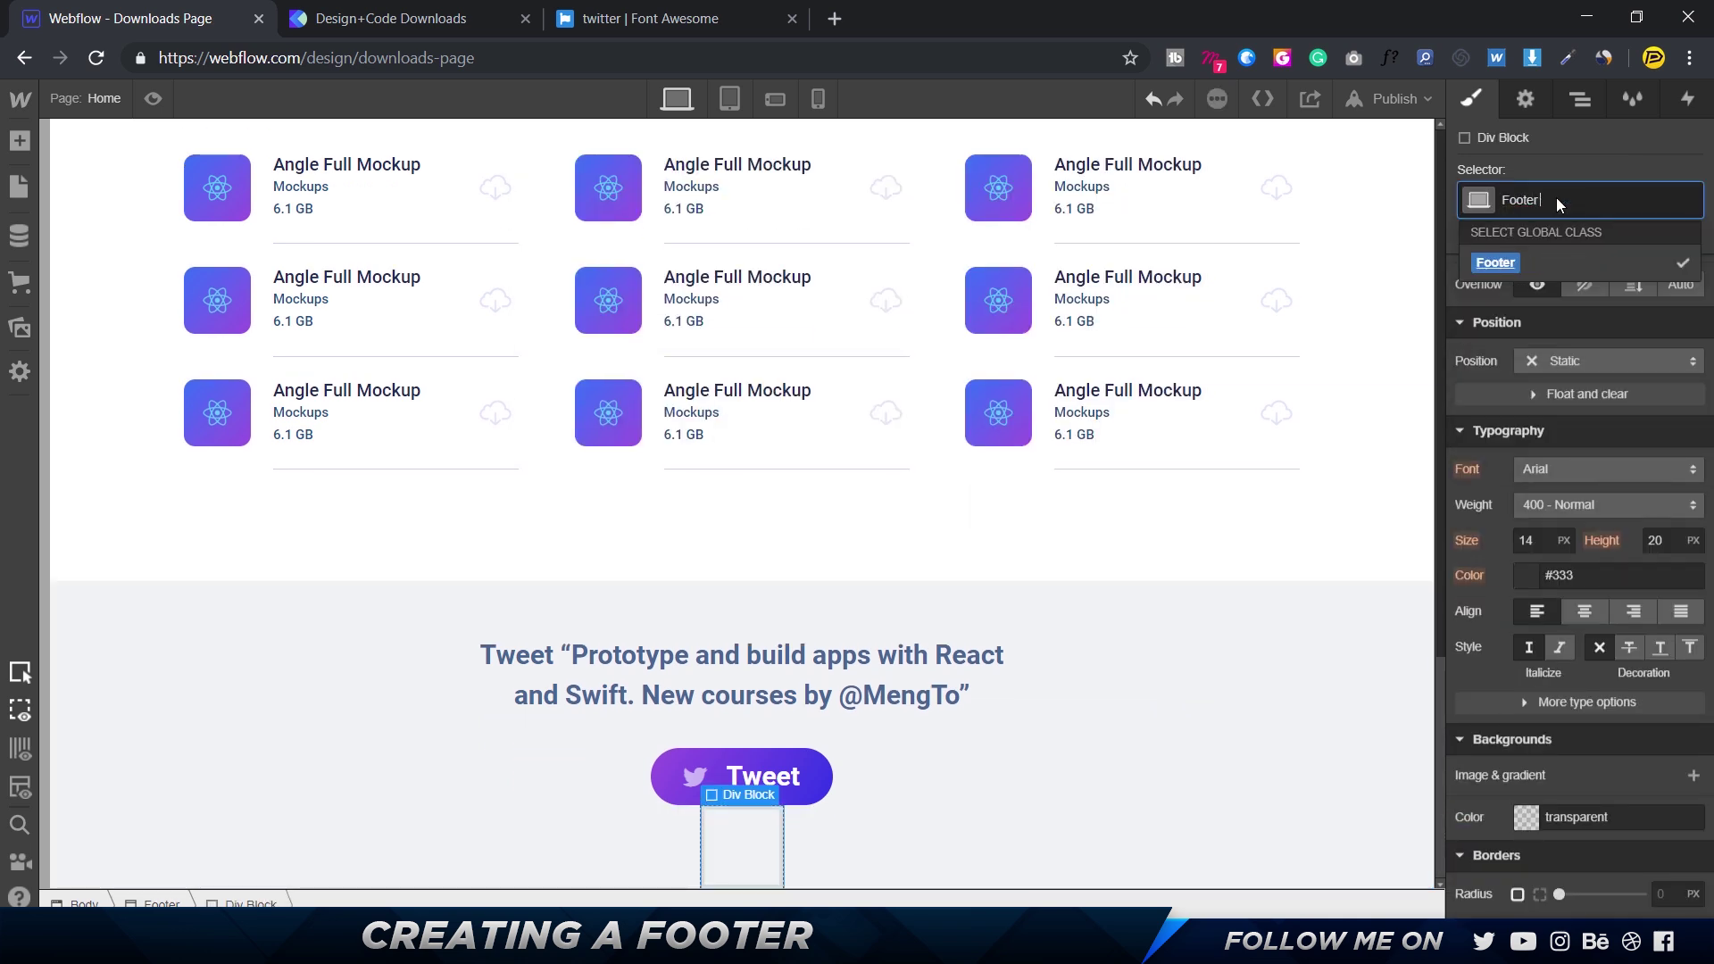
{"action": "key", "text": "Return"}
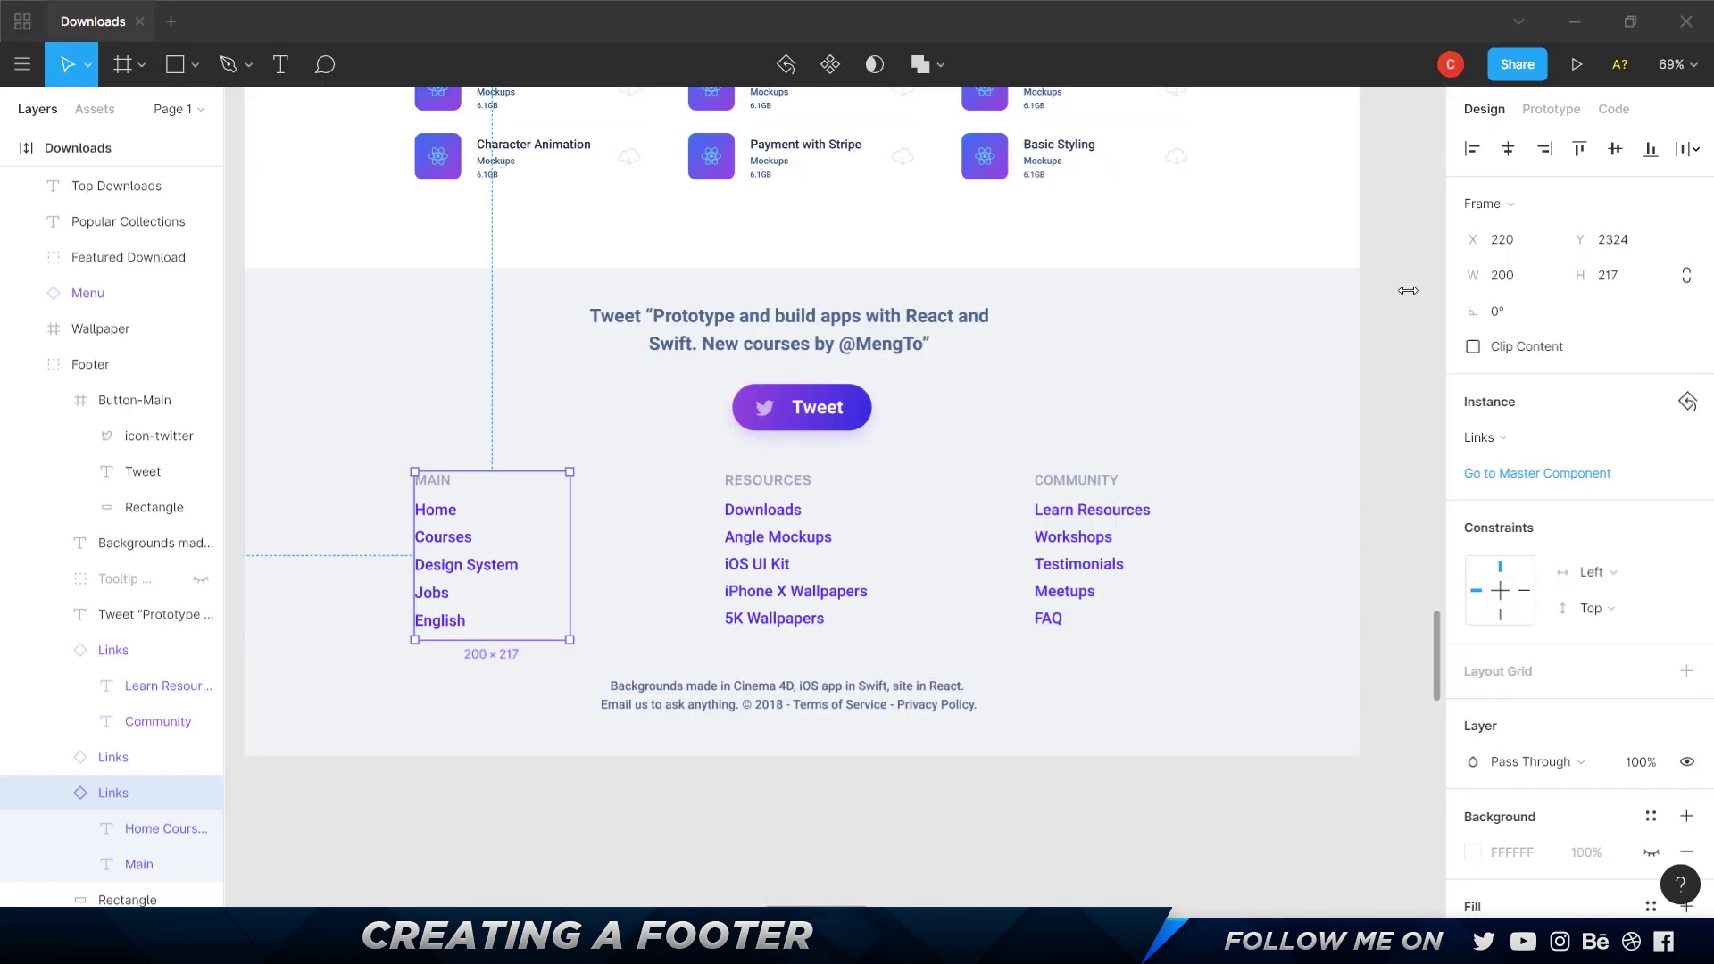
- Check the link columns in Figma, then give the Footer Grid div 50 px top and bottom margins in Webflow
{"action": "left_click", "coordinate": [776, 536]}
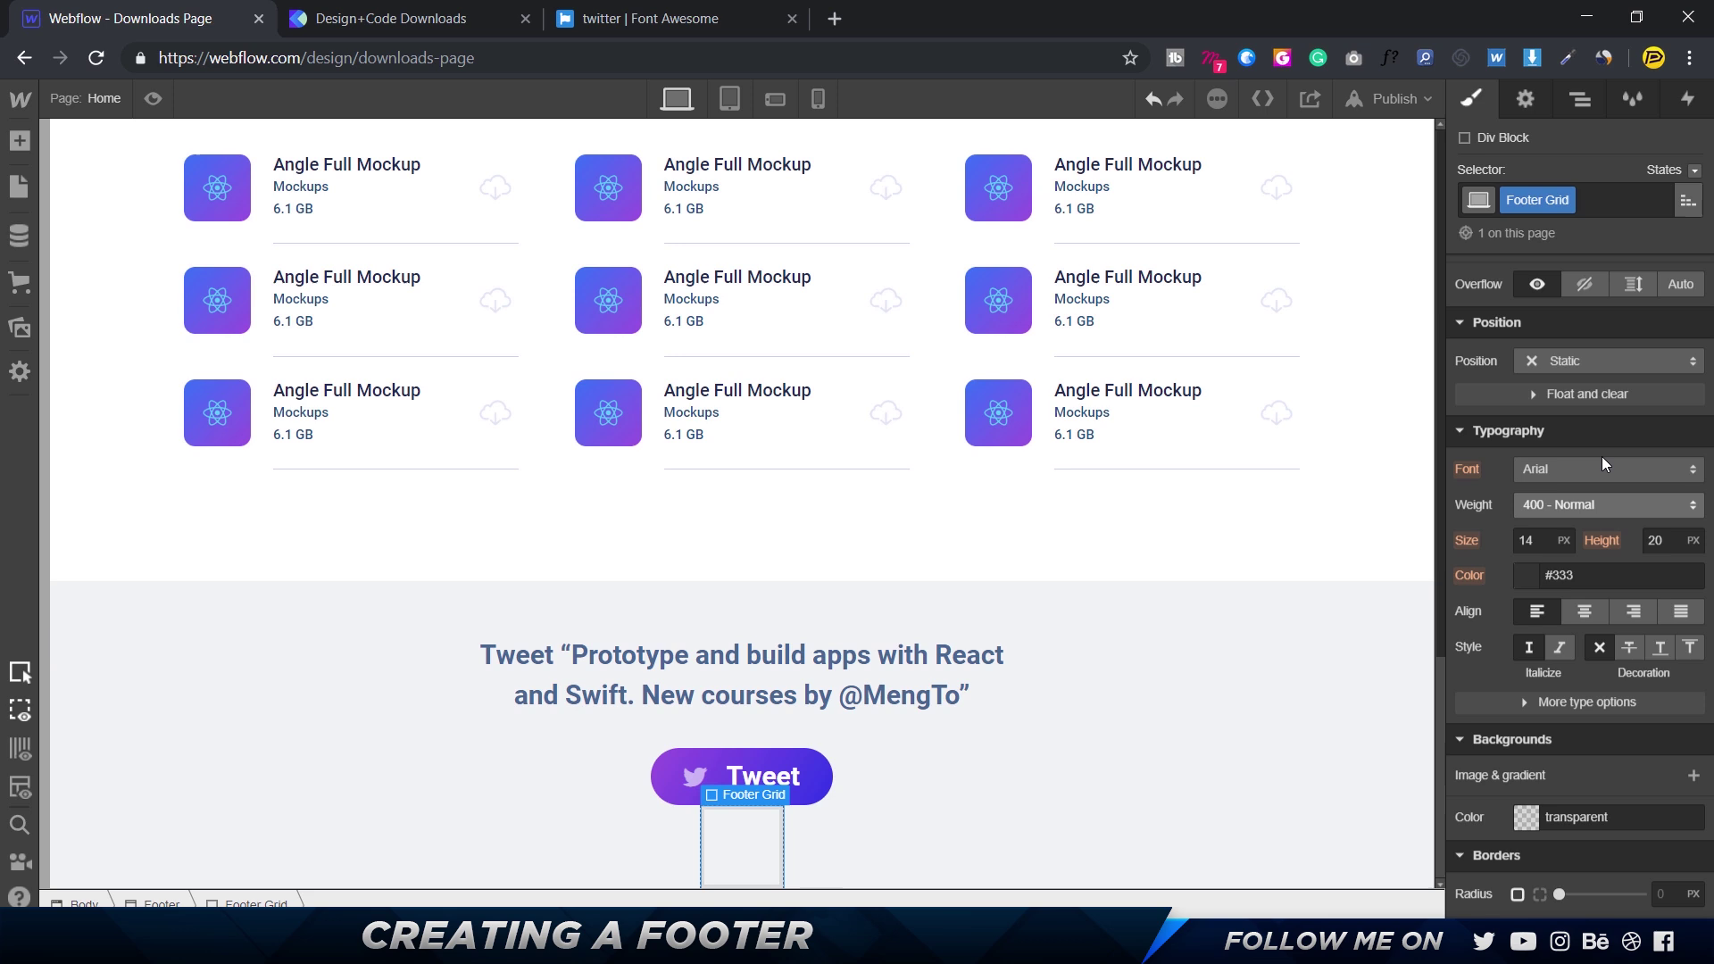
{"action": "scroll", "coordinate": [1601, 458], "scroll_direction": "up", "scroll_amount": 5}
{"action": "left_click", "coordinate": [1581, 446]}
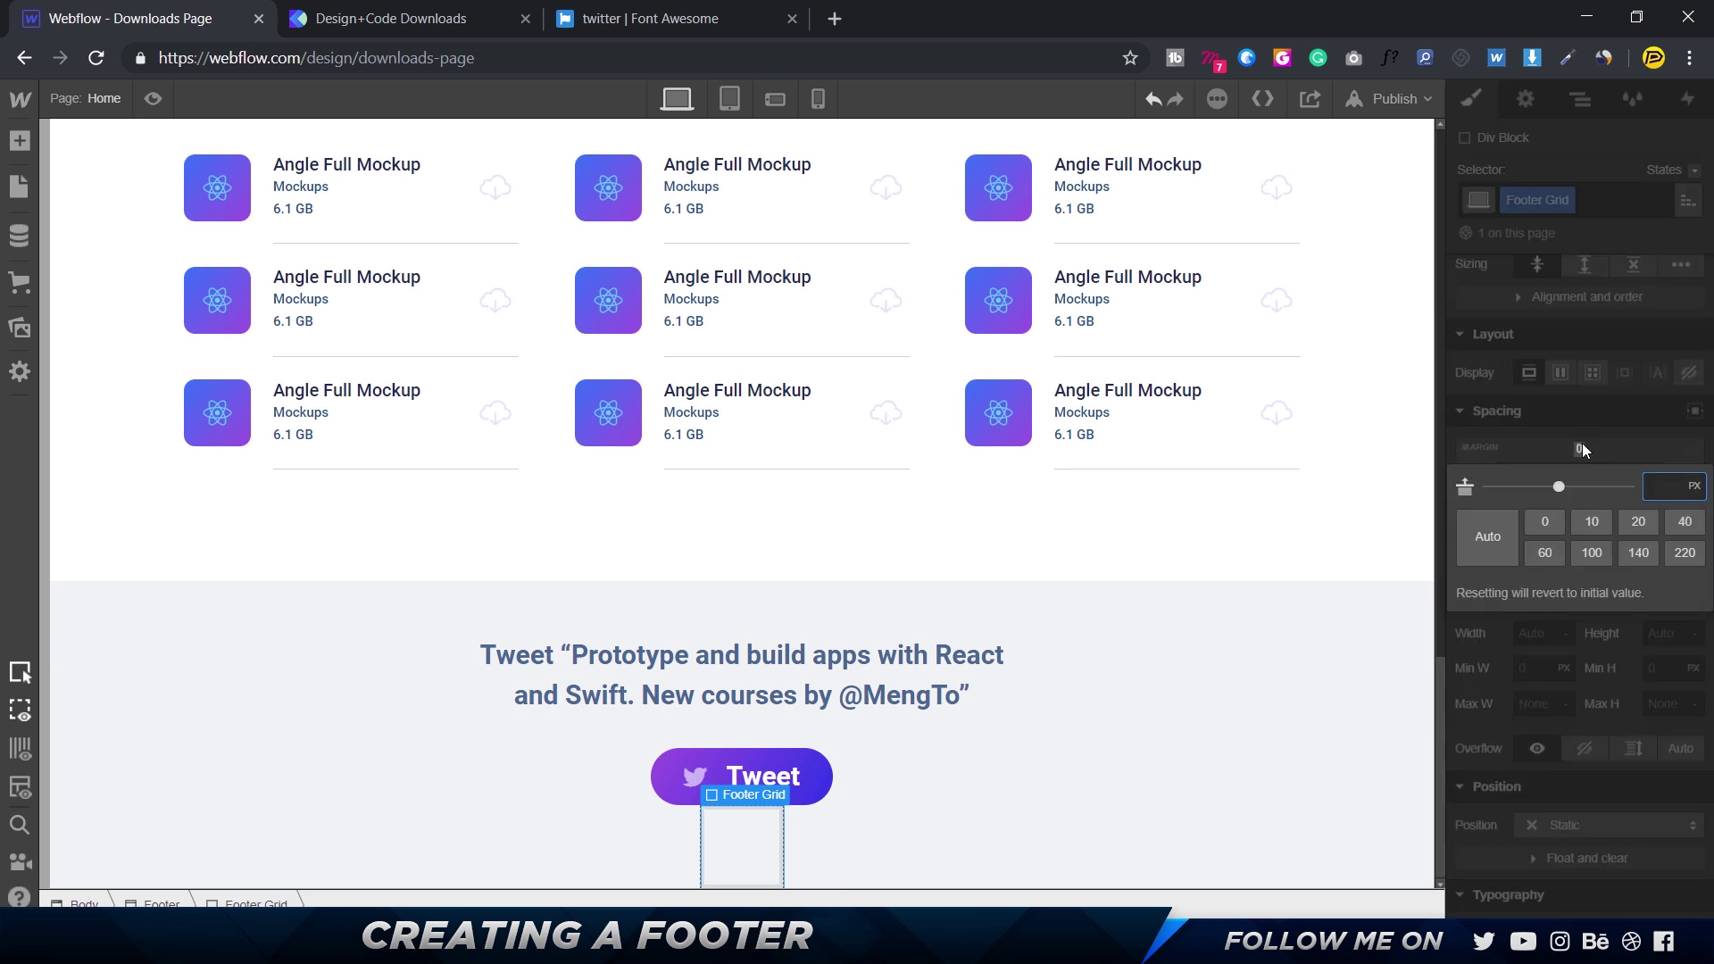
{"action": "type", "text": "50"}
{"action": "key", "text": "Return"}
{"action": "left_click", "coordinate": [1580, 556]}
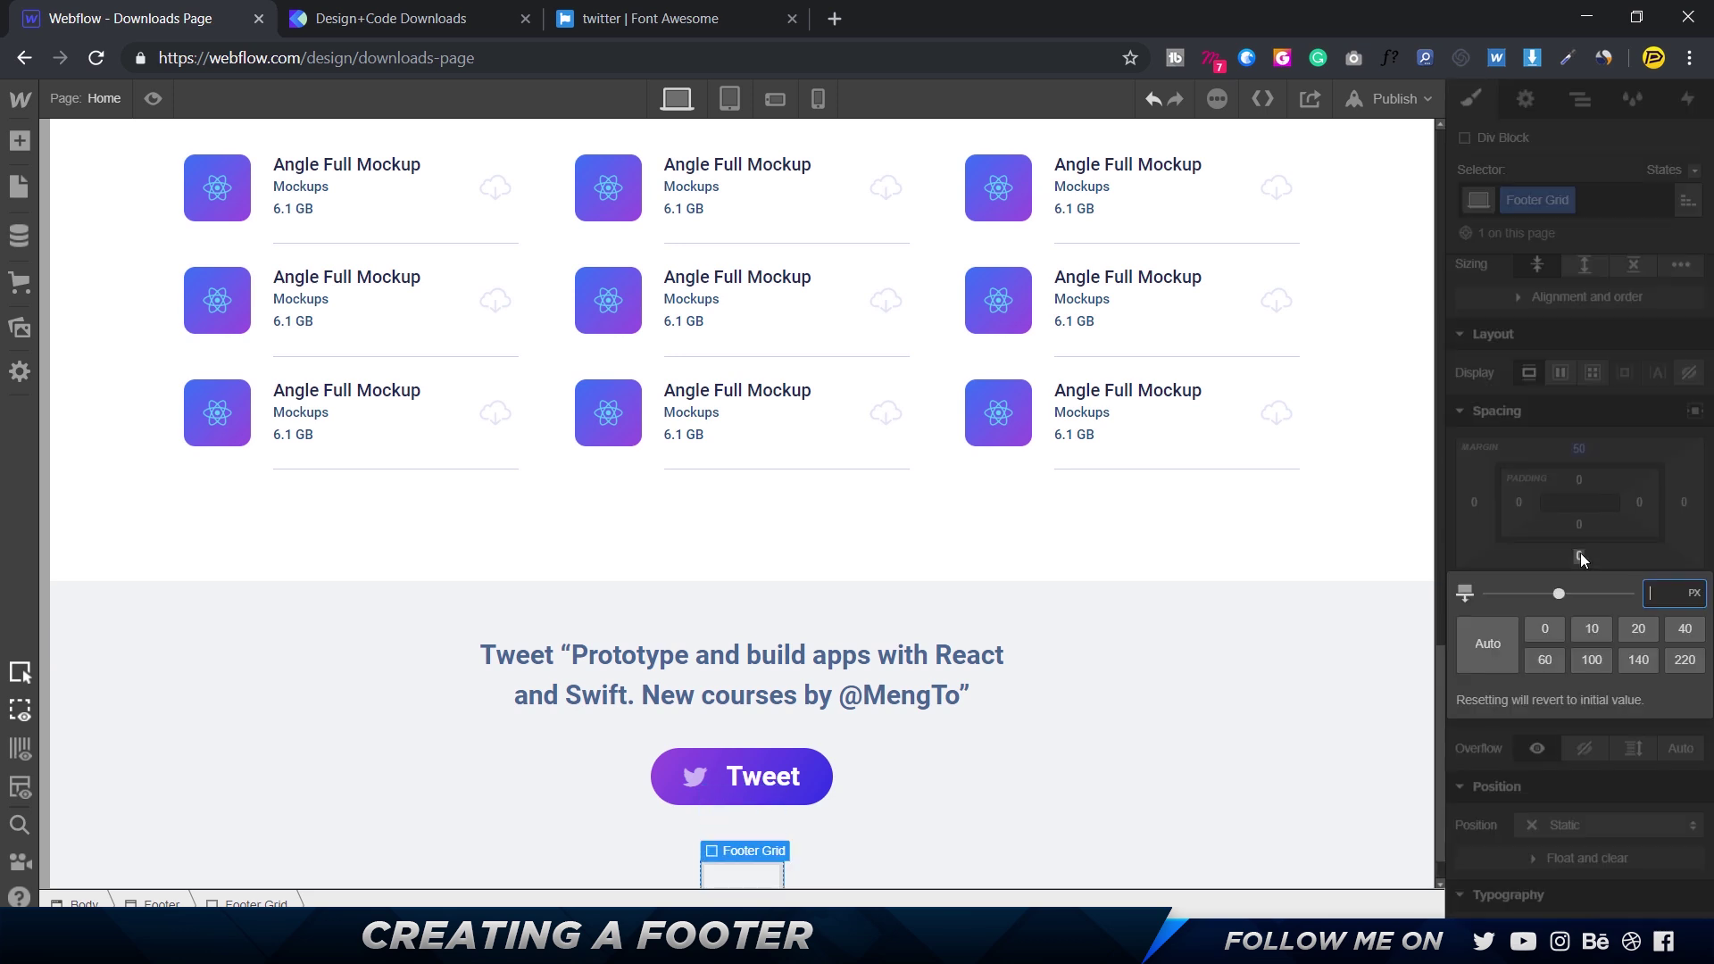
{"action": "type", "text": "50"}
{"action": "key", "text": "Return"}
- Turn the Footer Grid div into a grid with three 1fr columns and a single auto row
{"action": "scroll", "coordinate": [925, 491], "scroll_direction": "down", "scroll_amount": 1}
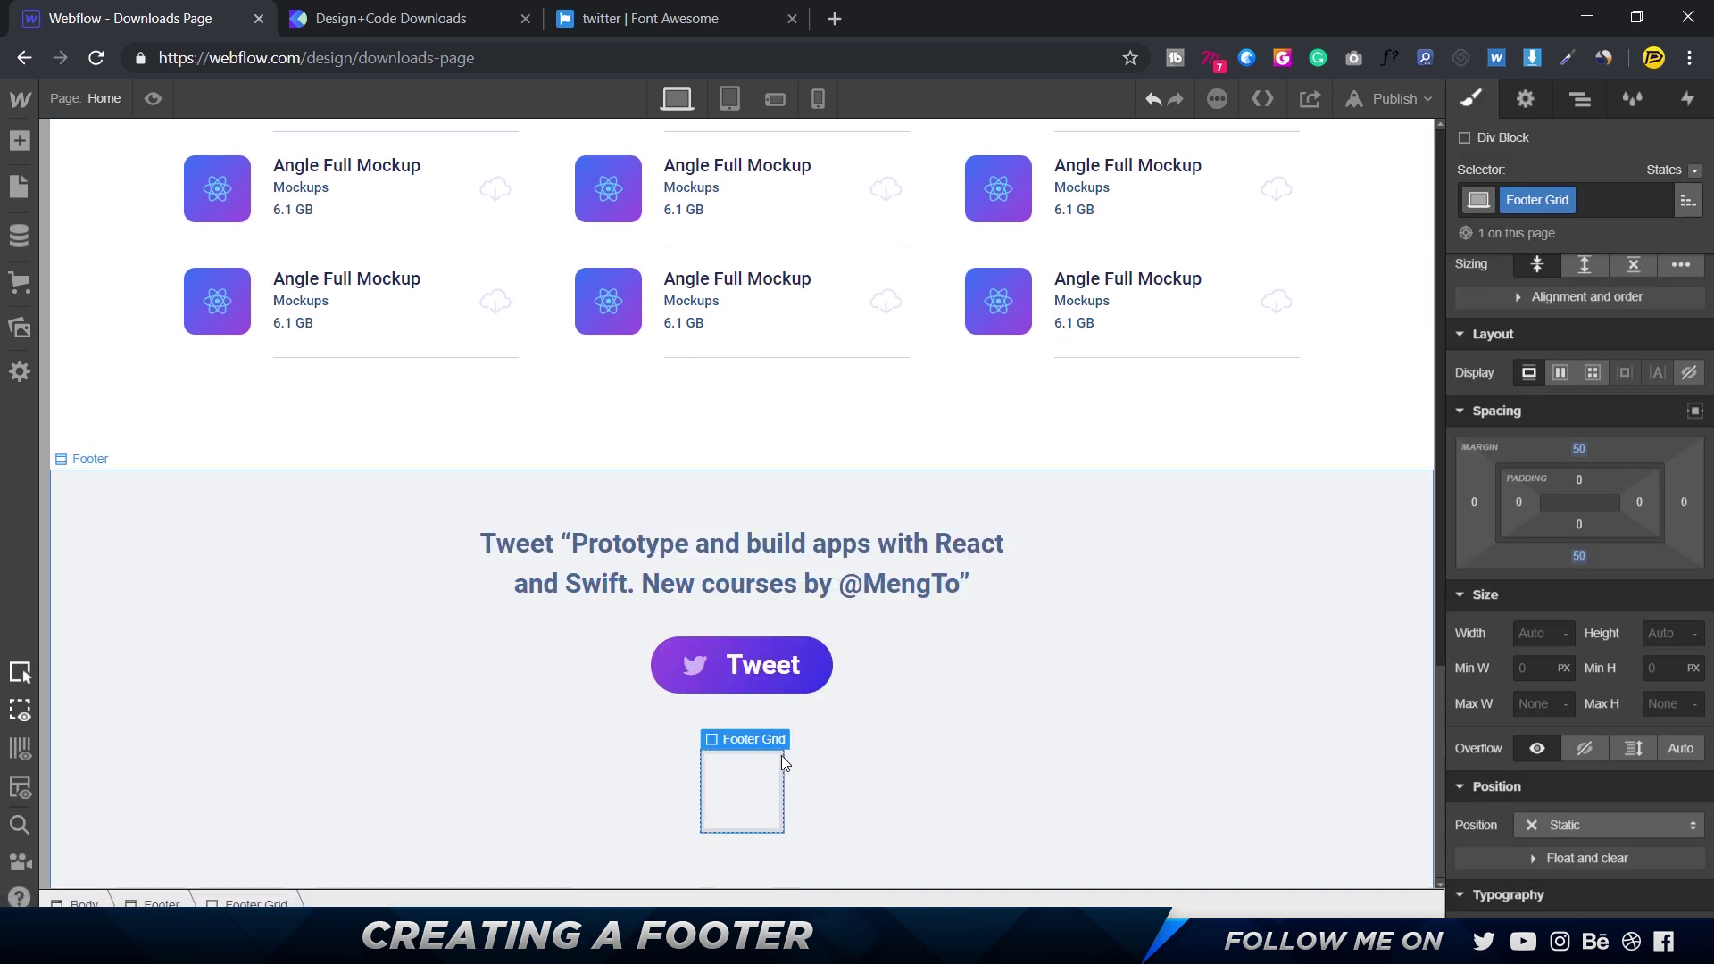
{"action": "left_click", "coordinate": [1594, 373]}
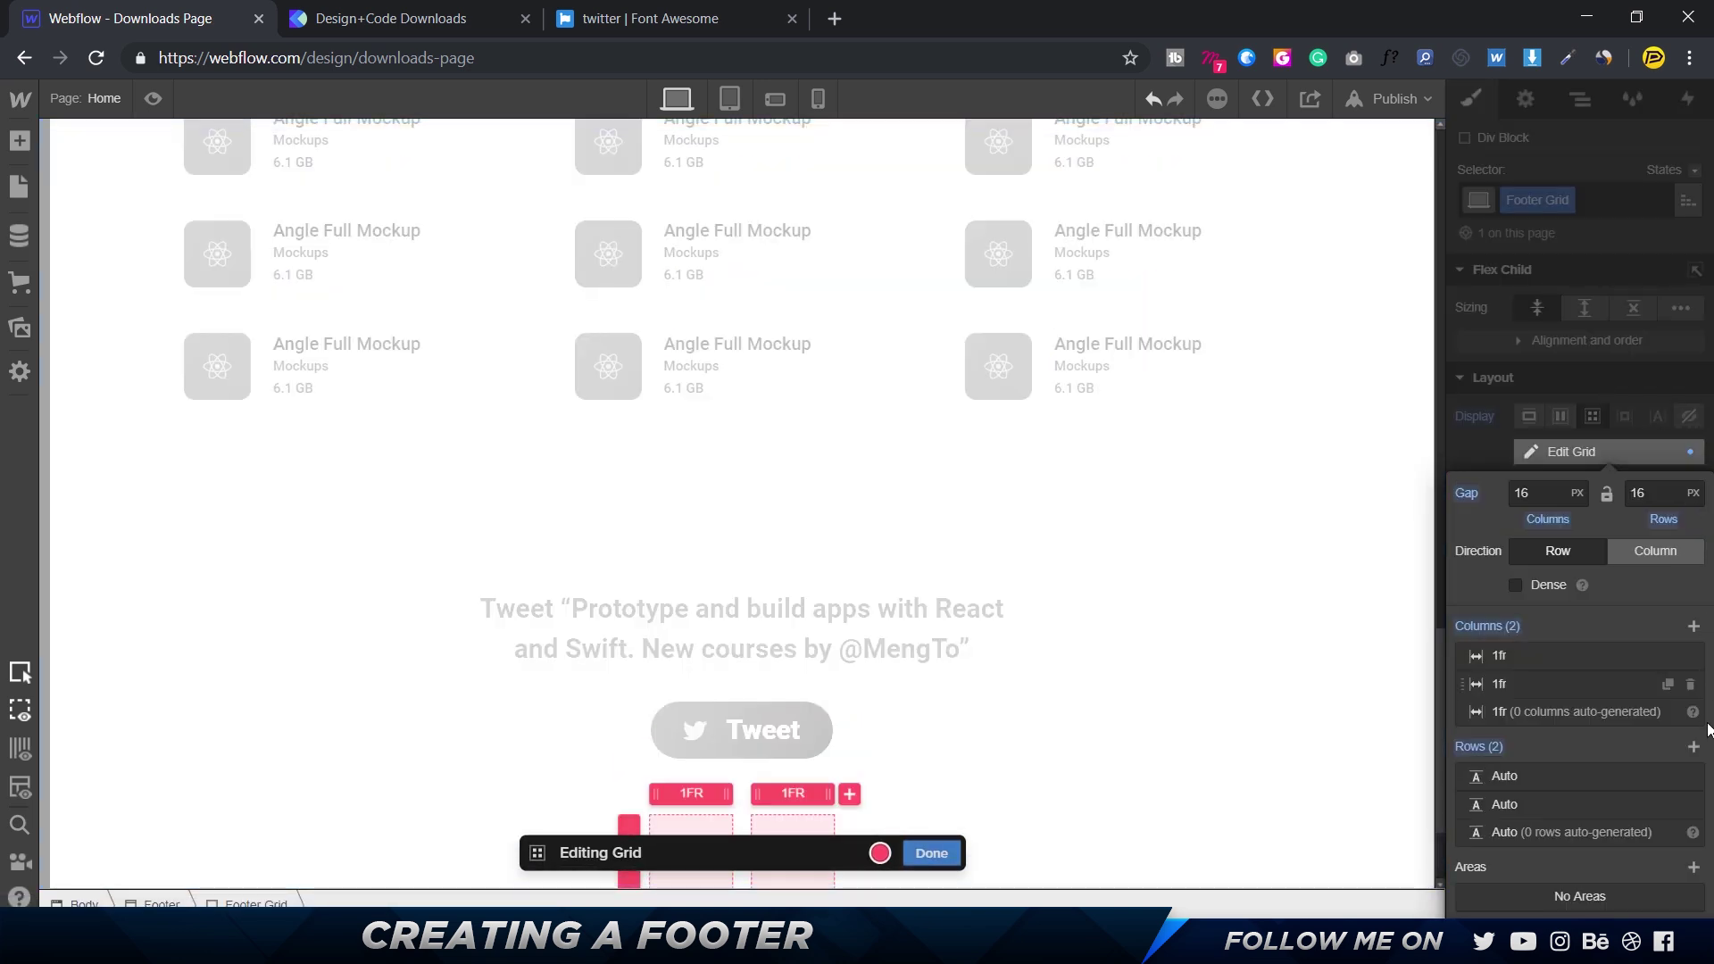
{"action": "left_click", "coordinate": [1694, 626]}
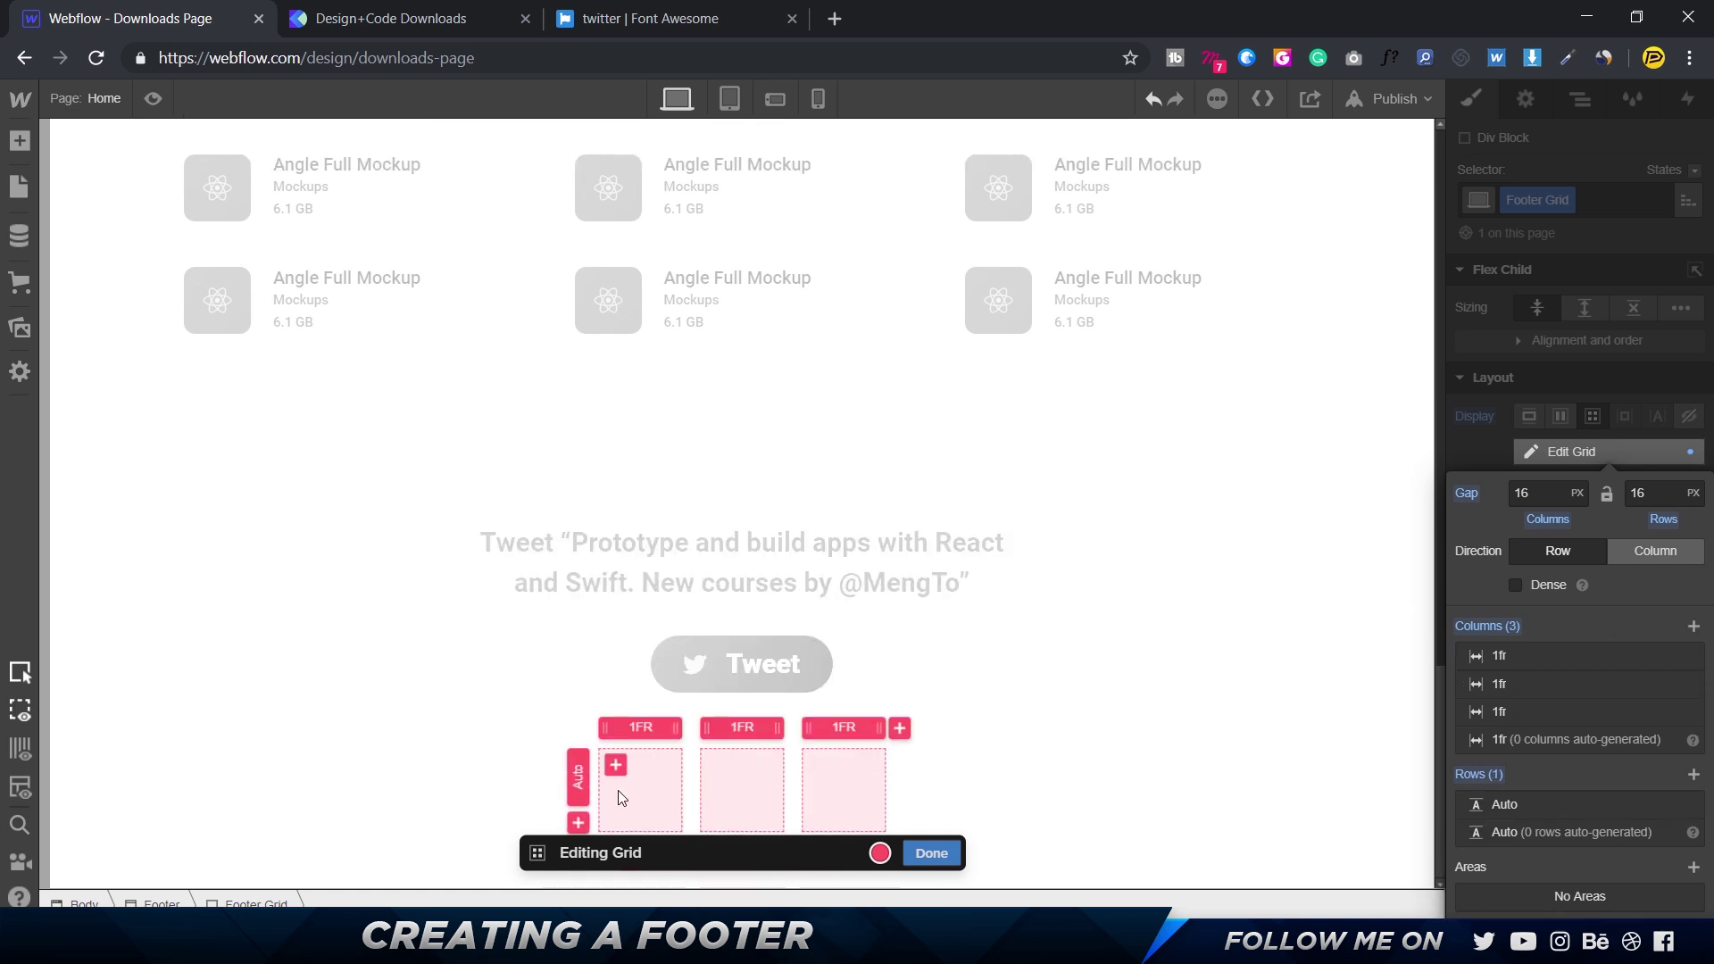
{"action": "left_click", "coordinate": [929, 853]}
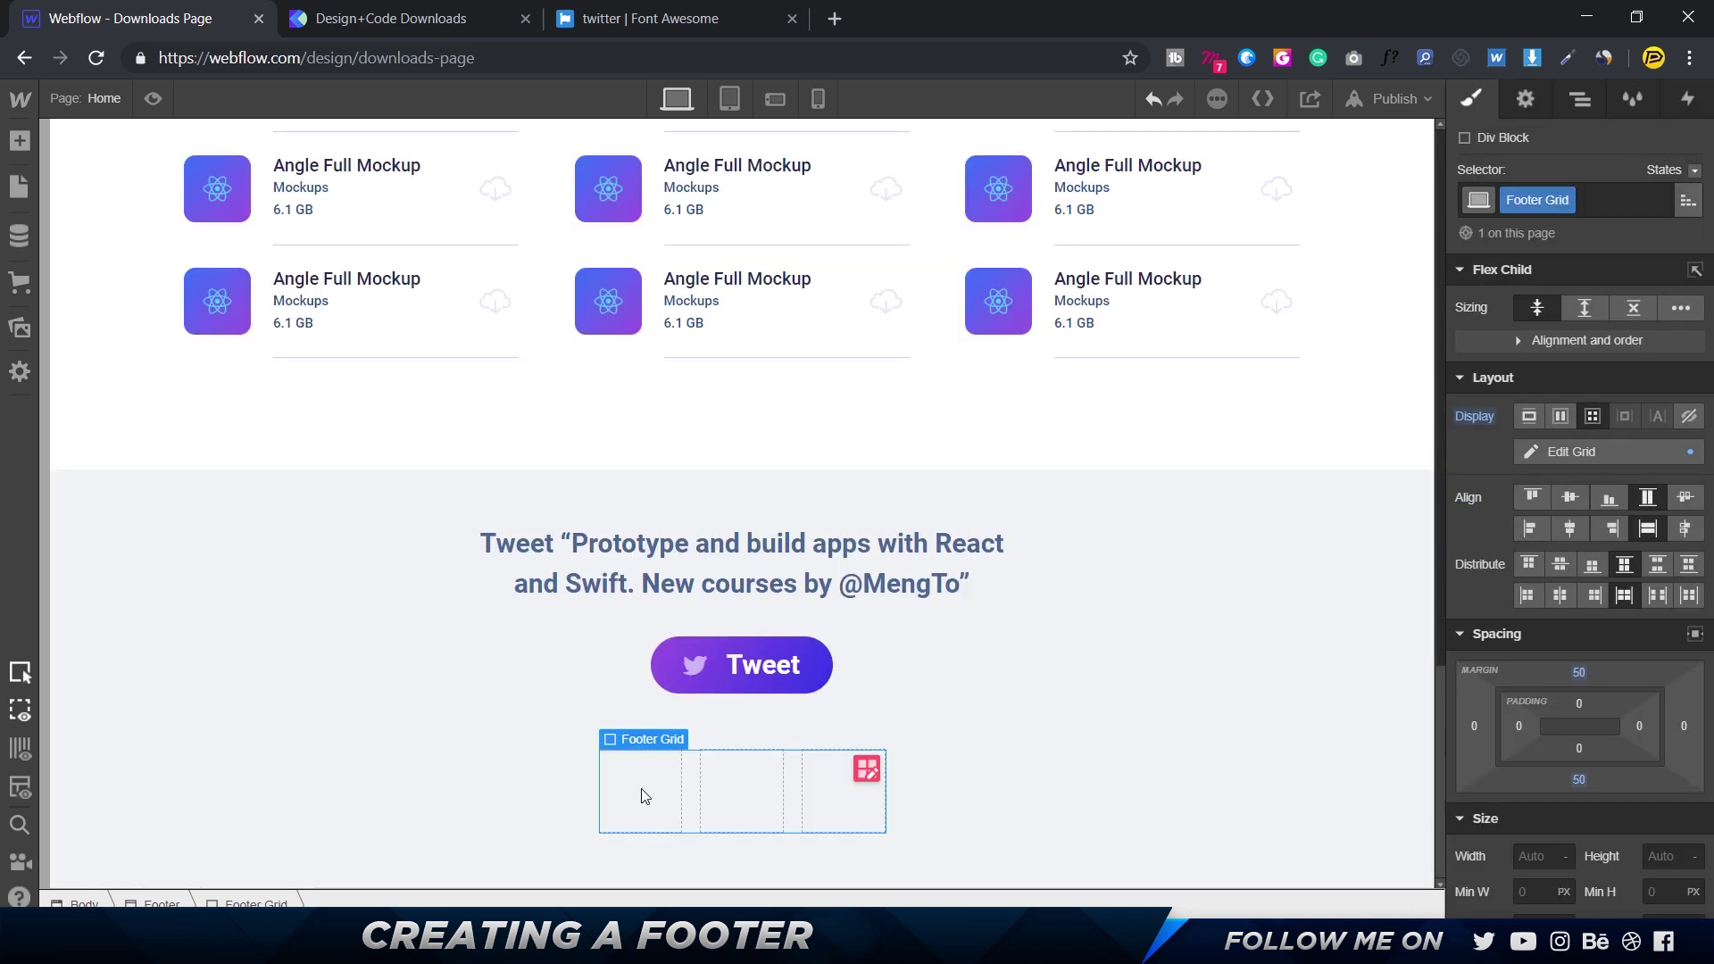
- Add a div block in the first cell of the Footer Grid and give it the class Footer Block
{"action": "key", "text": "ctrl+e"}
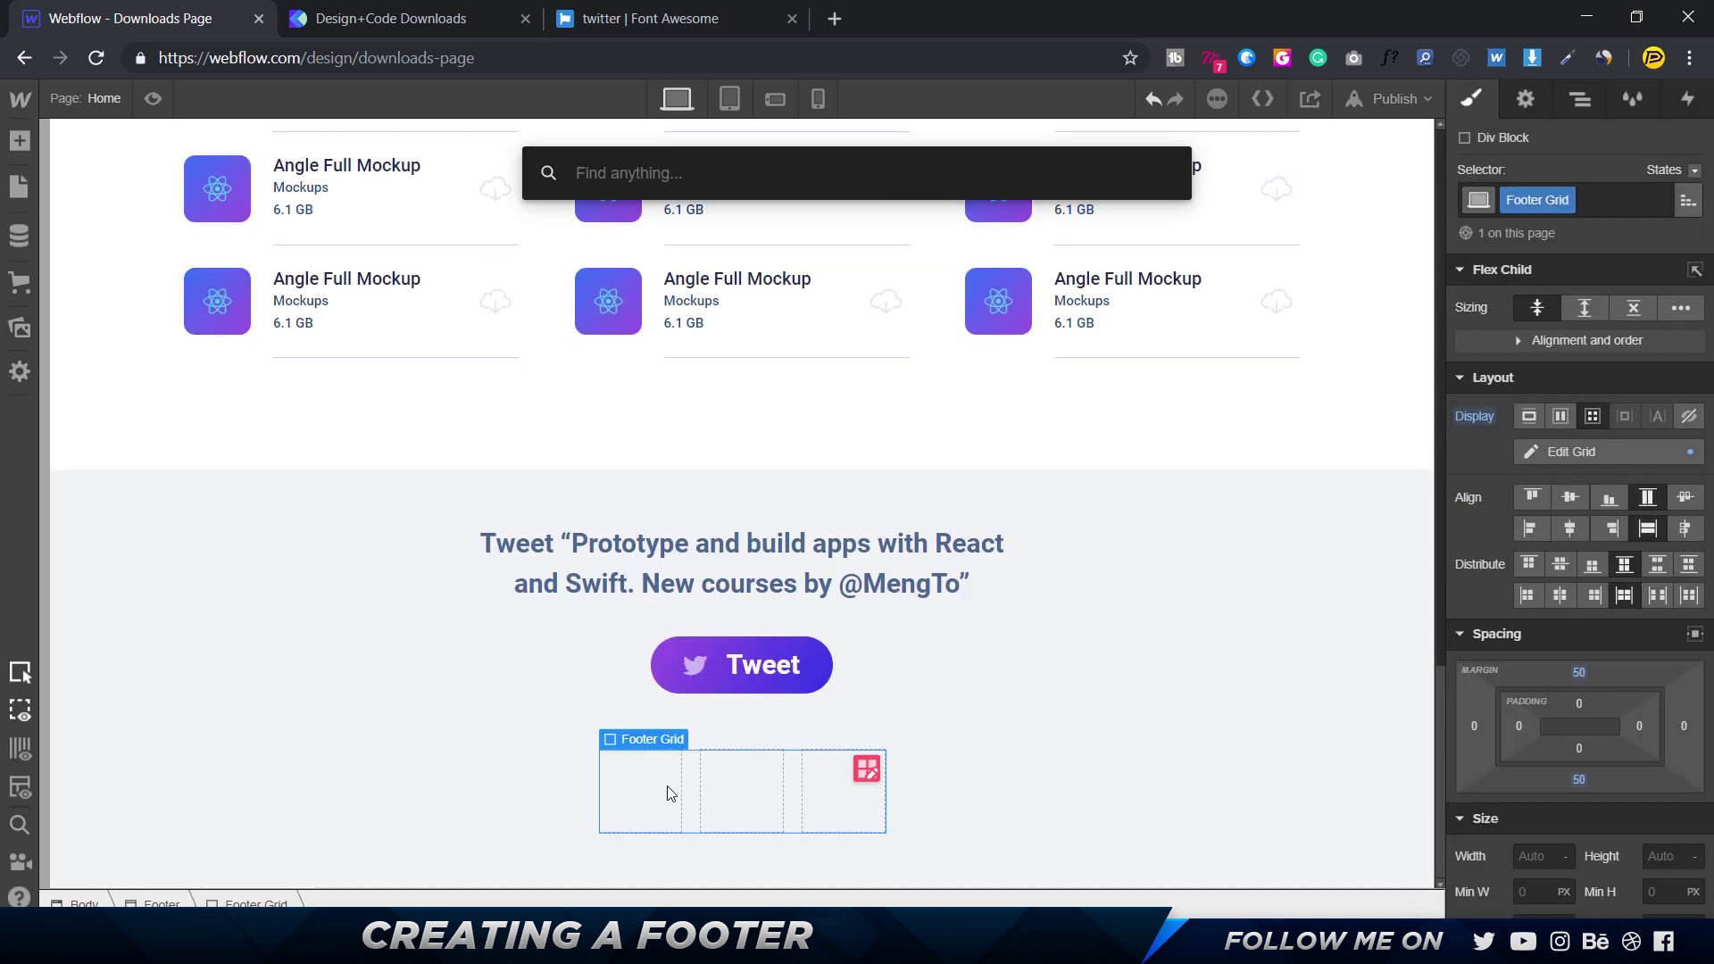
{"action": "type", "text": "div"}
{"action": "key", "text": "Return"}
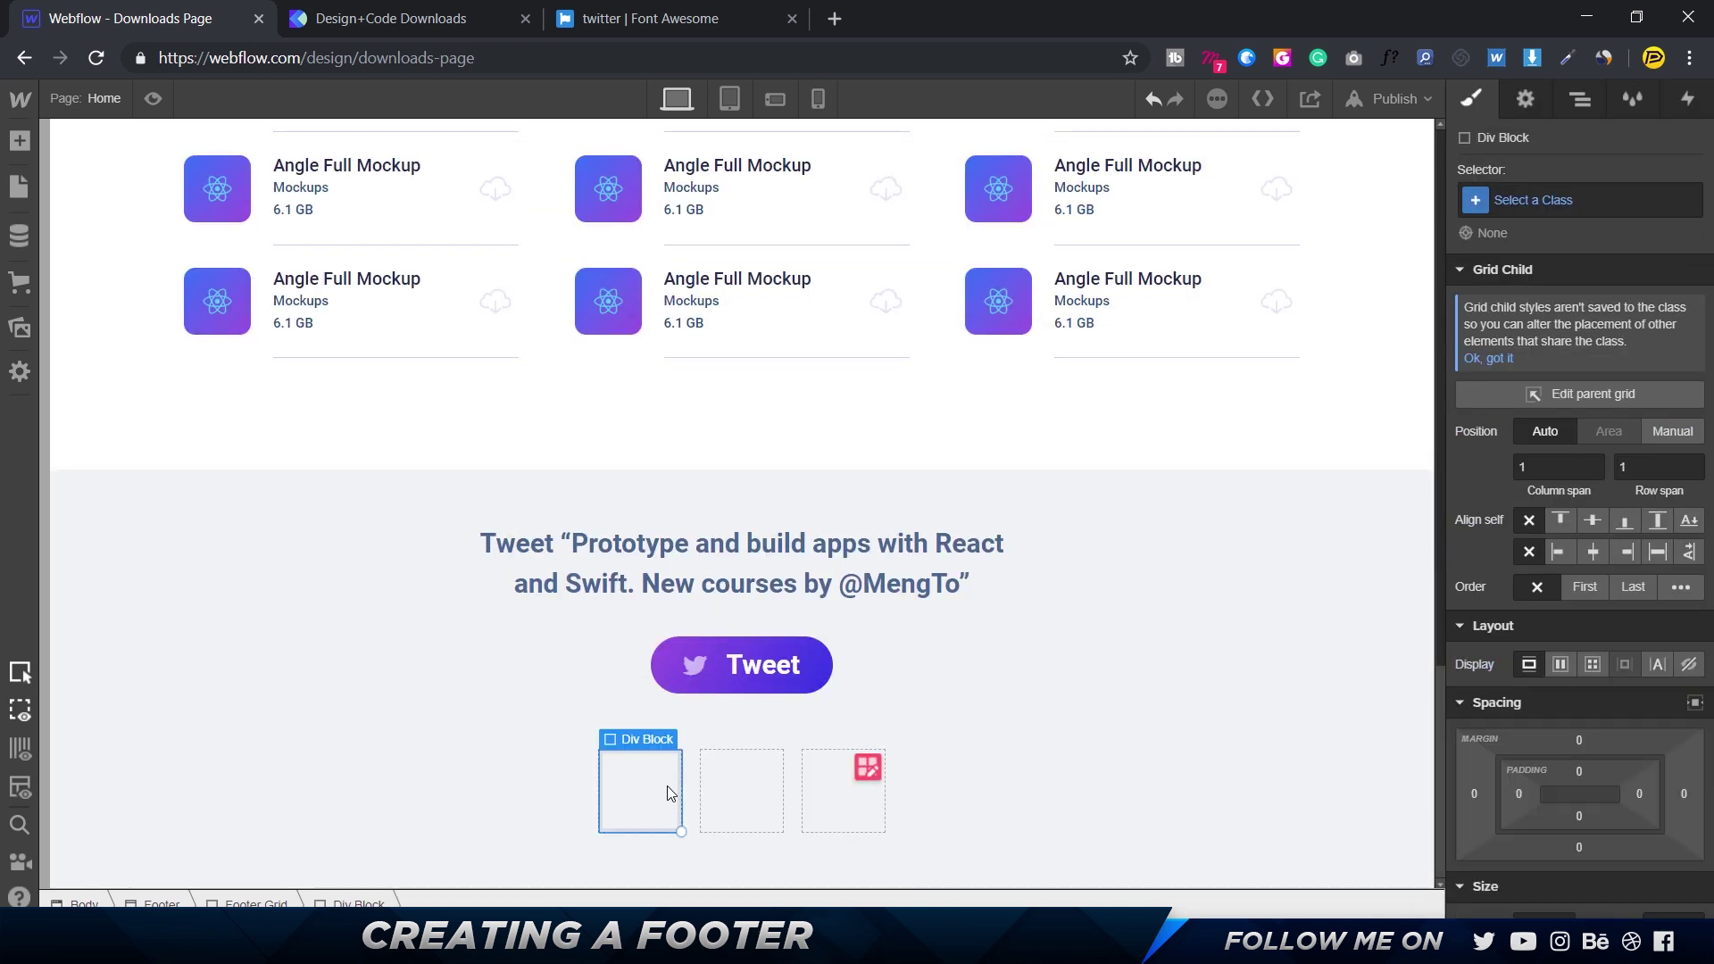
{"action": "left_click", "coordinate": [1545, 191]}
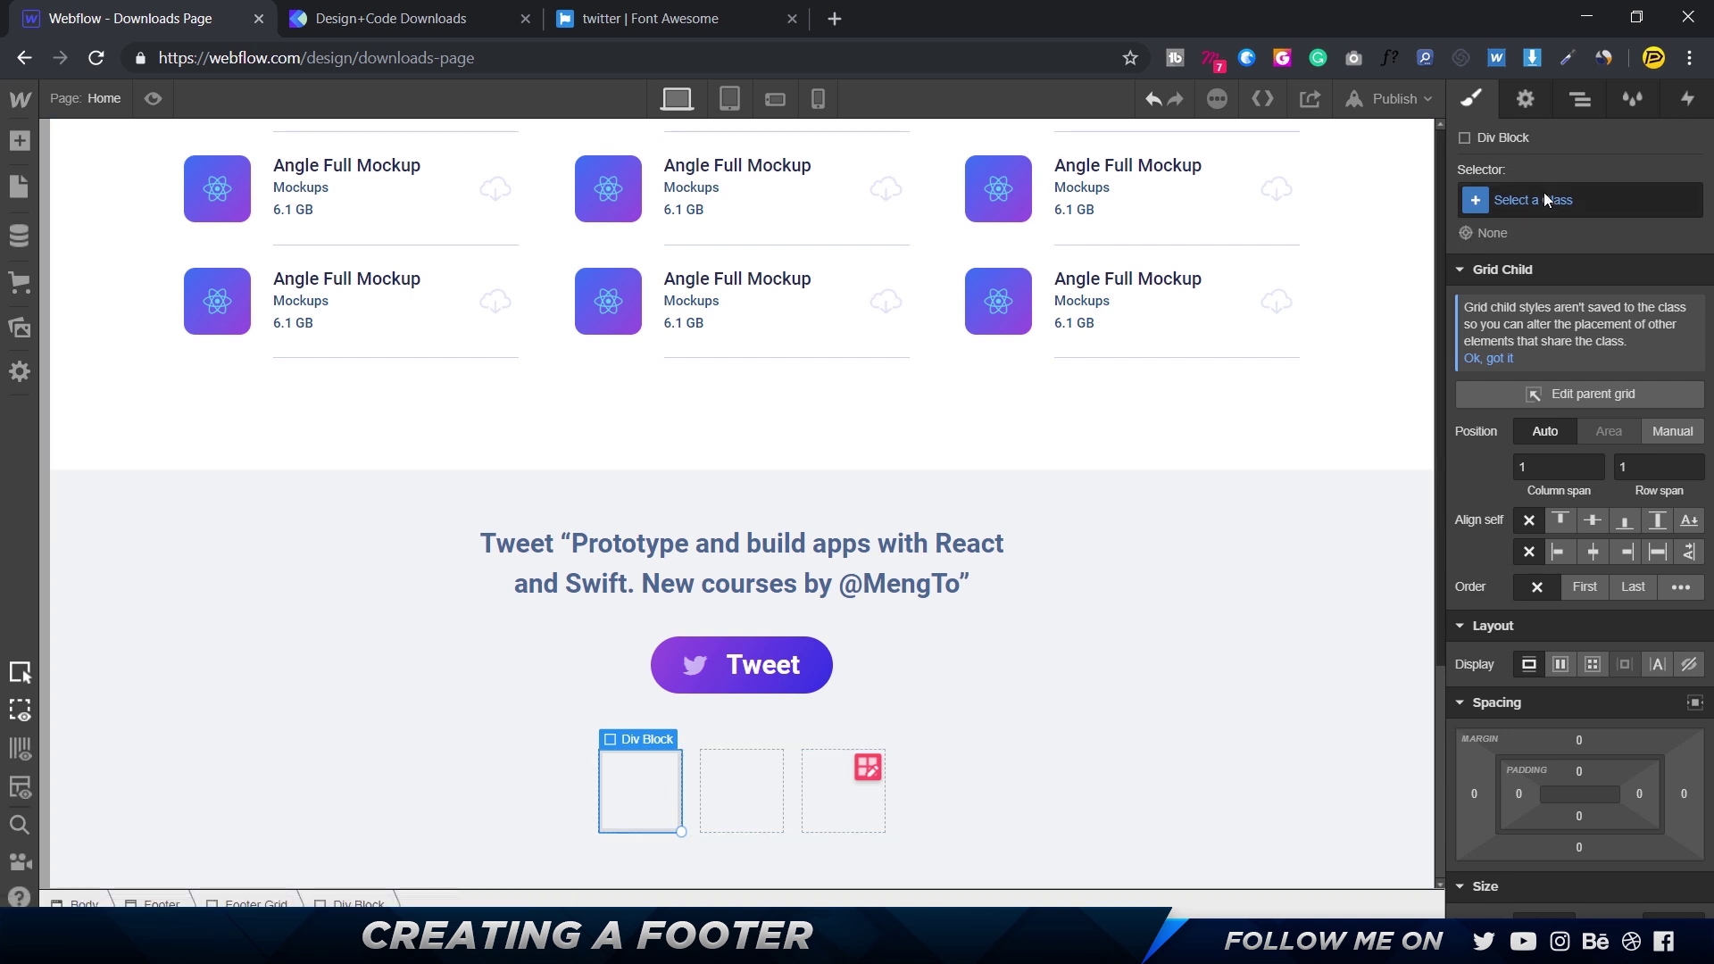
{"action": "type", "text": "Footer Block"}
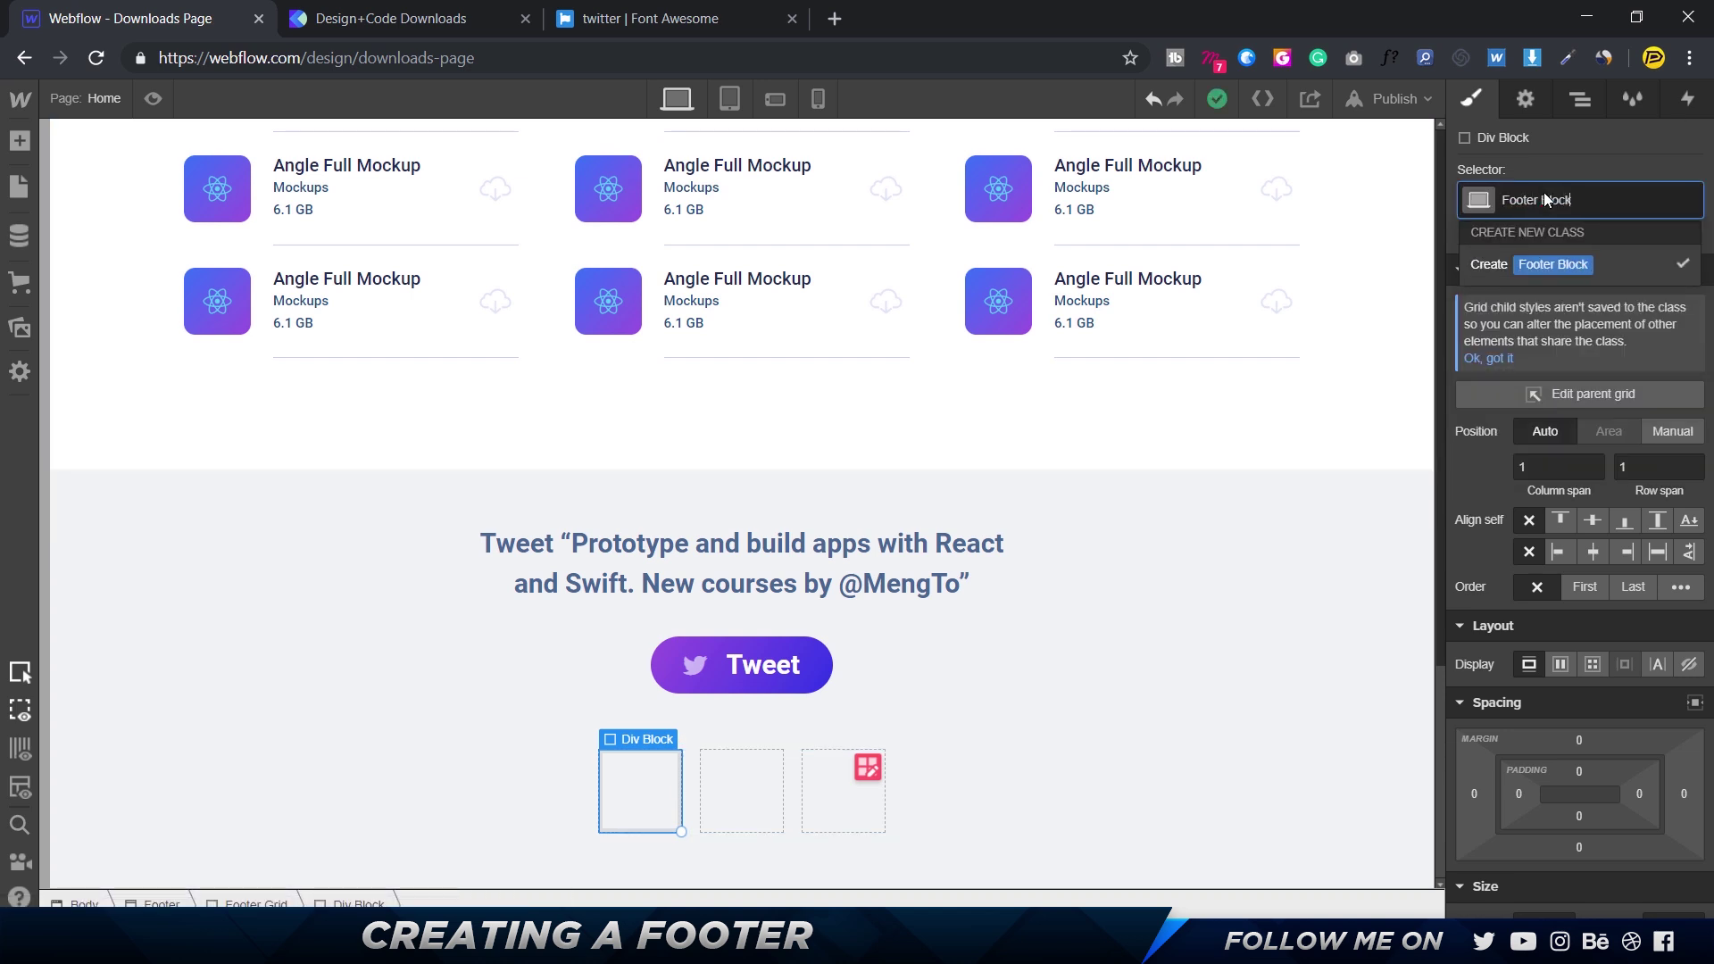
{"action": "key", "text": "Return"}
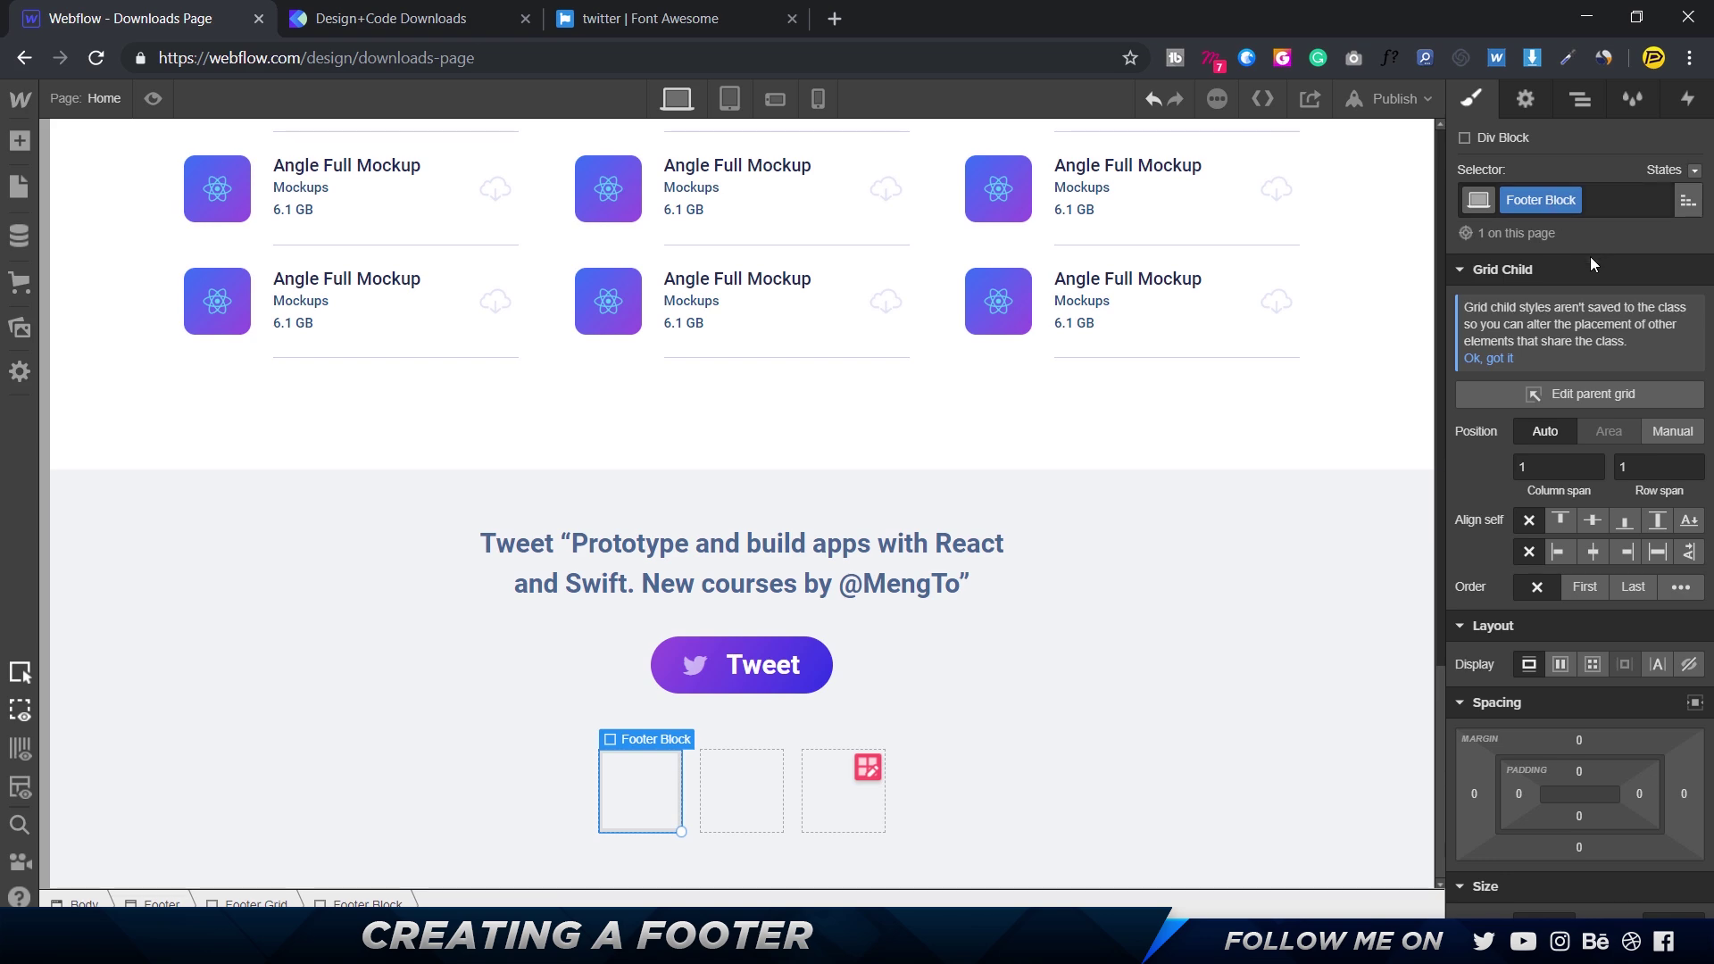
- Look at the MAIN heading in Figma, then insert a text block inside the Footer Block in Webflow
{"action": "key", "text": "alt+Tab"}
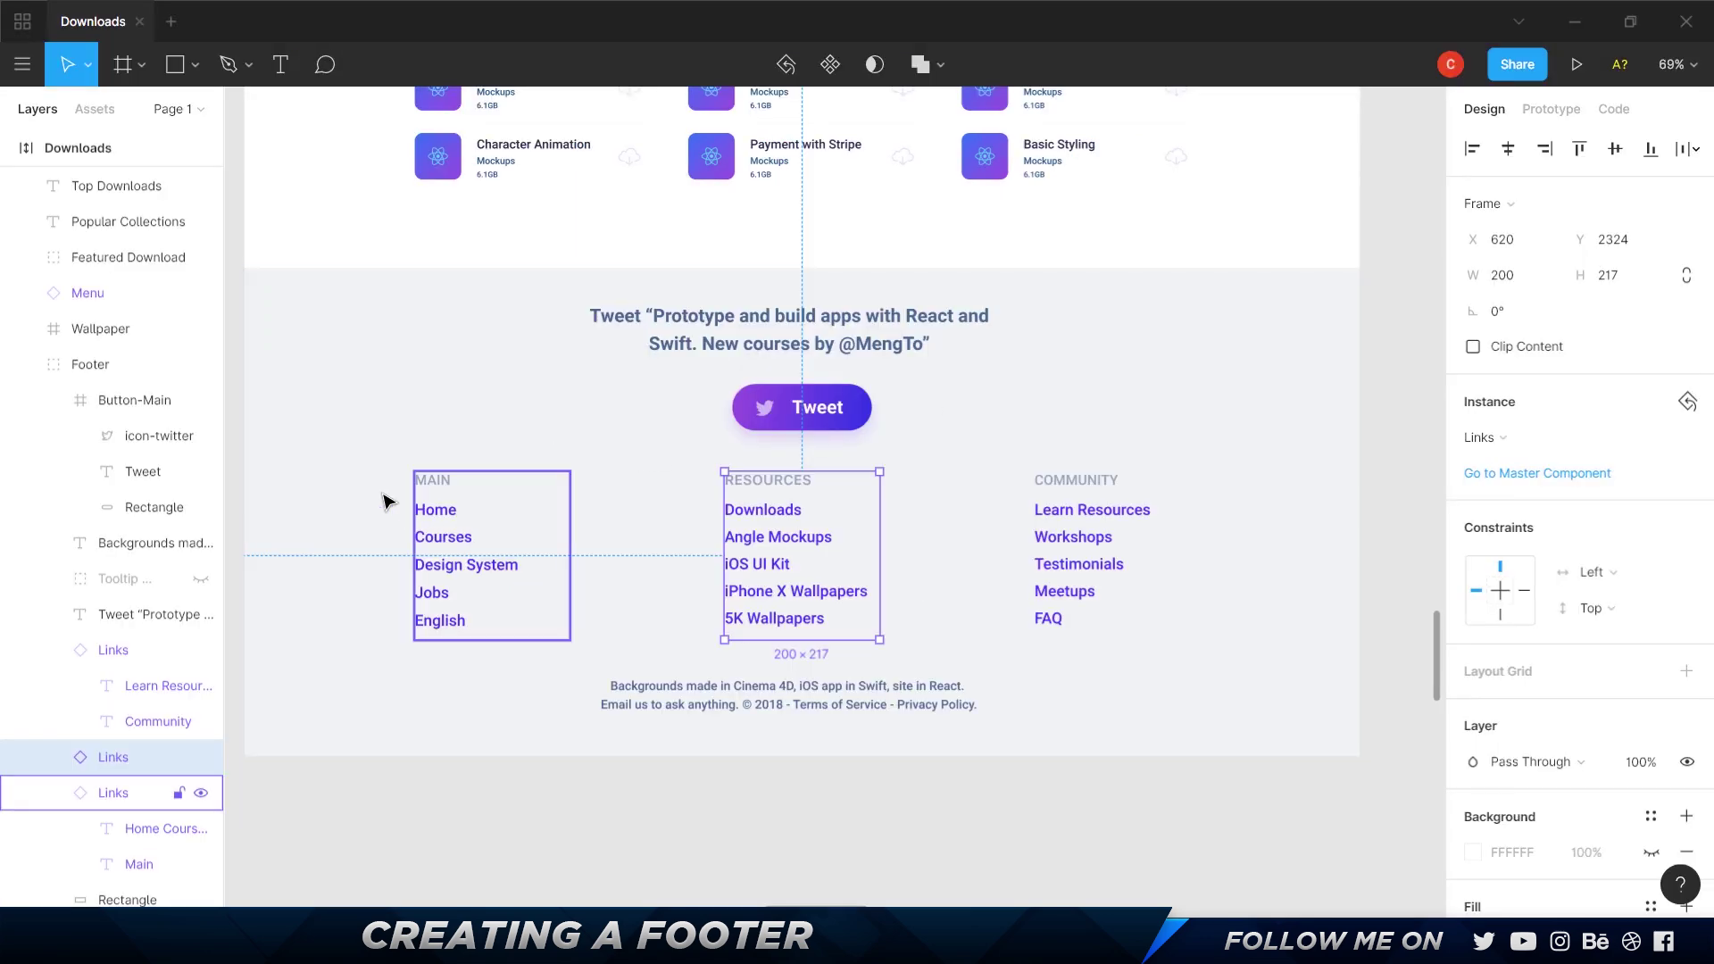
{"action": "scroll", "coordinate": [408, 495], "scroll_direction": "up", "scroll_amount": 5}
{"action": "left_click", "coordinate": [525, 487]}
{"action": "key", "text": "alt+Tab"}
{"action": "key", "text": "ctrl+e"}
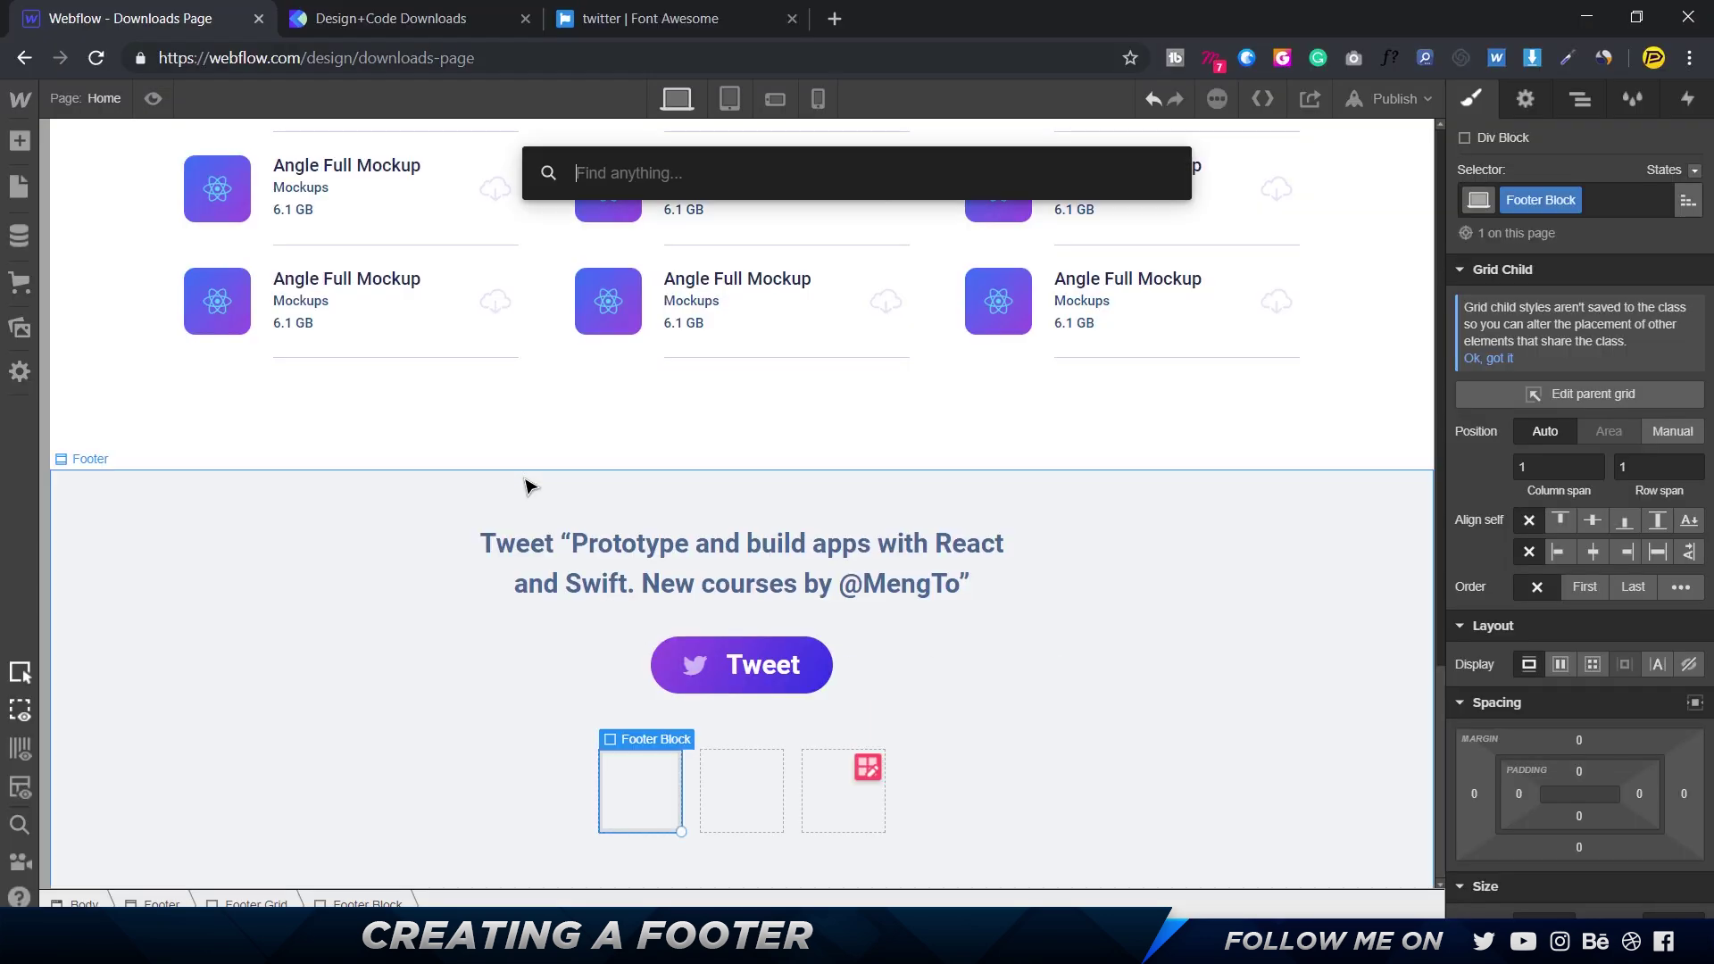
{"action": "type", "text": "text"}
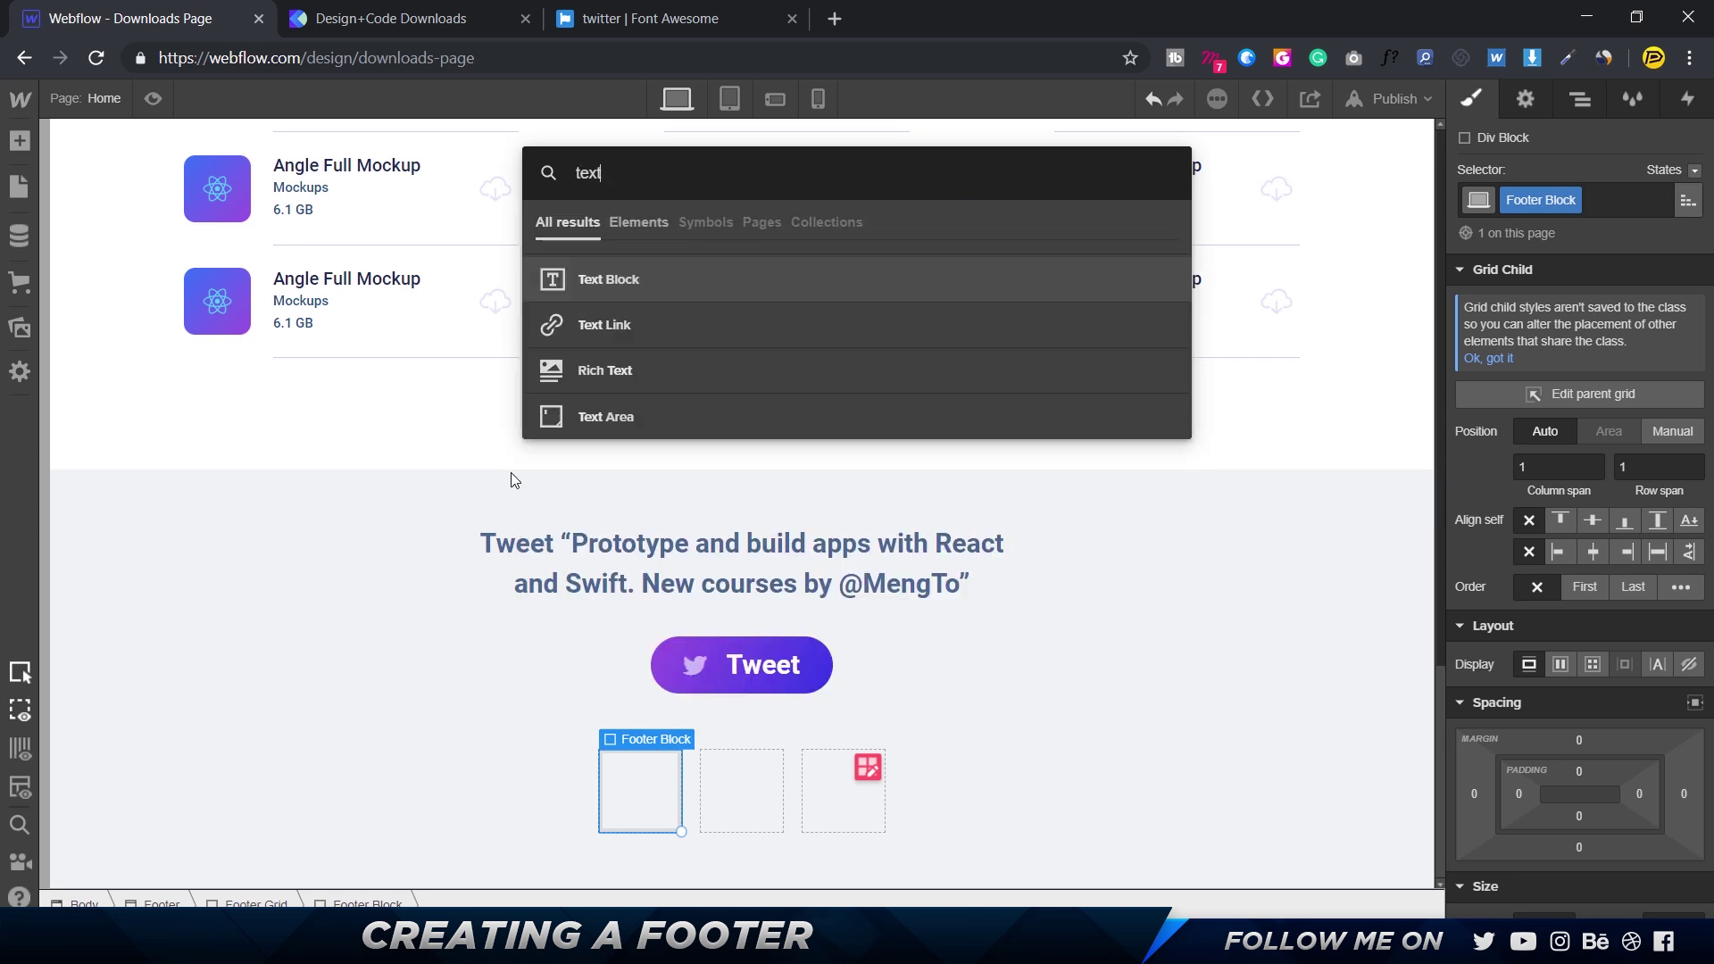
- In Figma, copy the MAIN heading's fill color 94A4BA and return to Webflow
{"action": "key", "text": "alt+Tab"}
{"action": "left_click", "coordinate": [536, 463]}
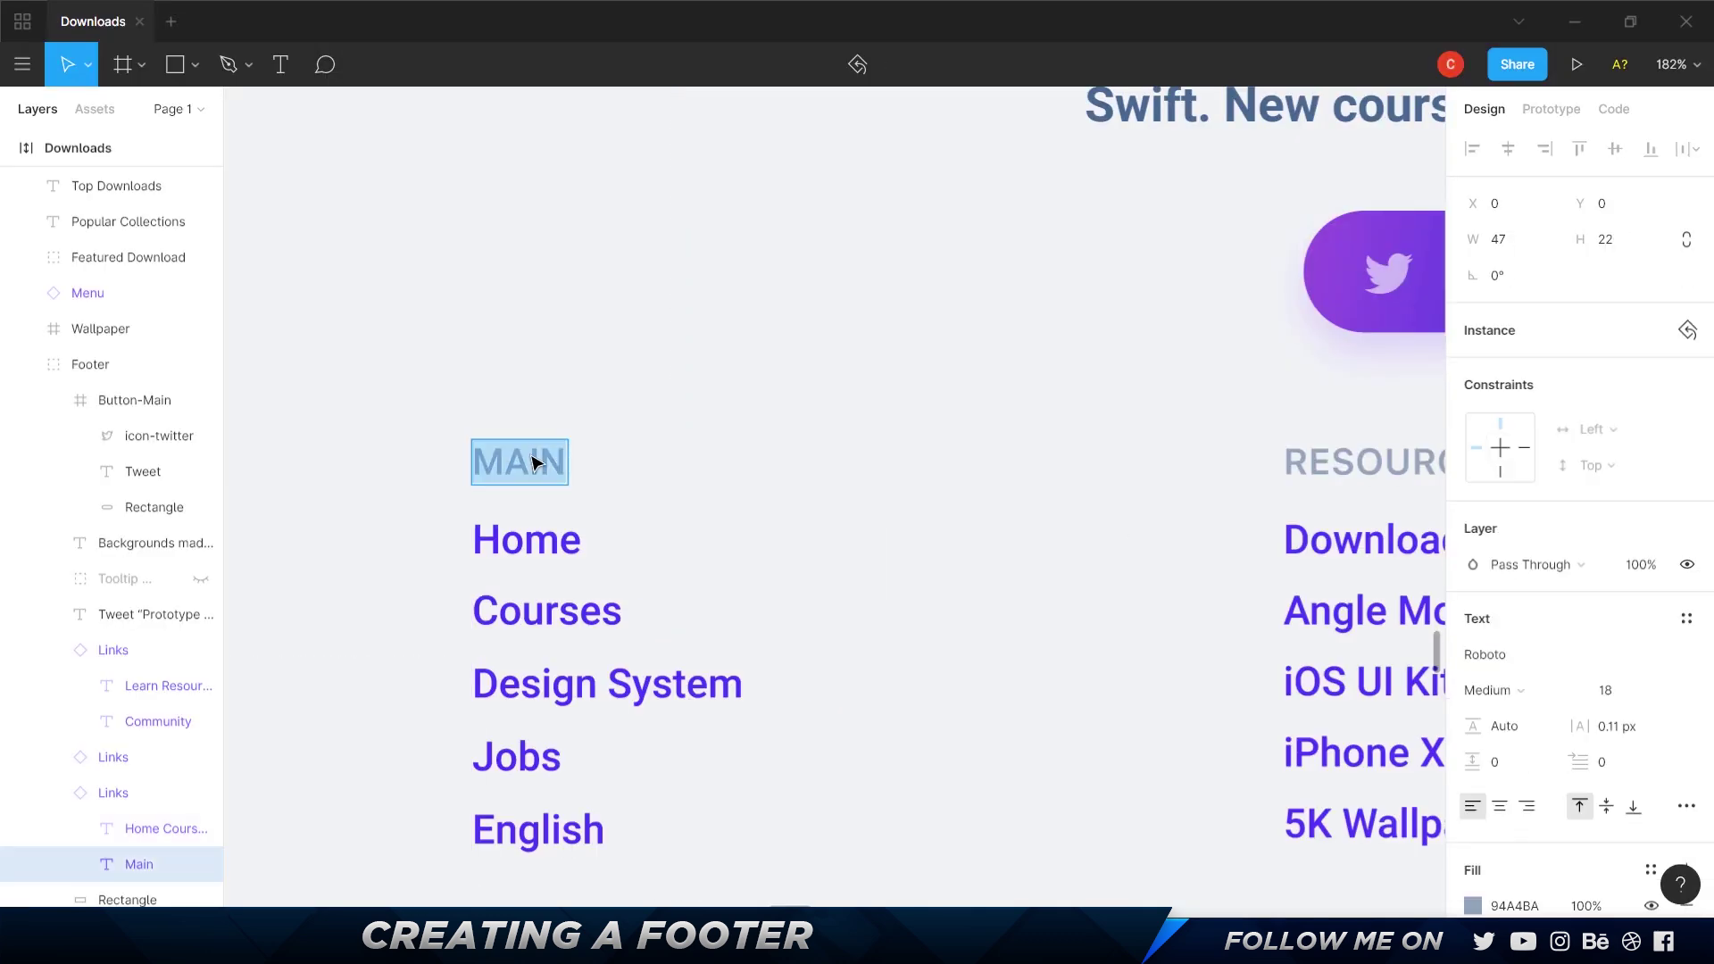
{"action": "scroll", "coordinate": [1532, 661], "scroll_direction": "down", "scroll_amount": 3}
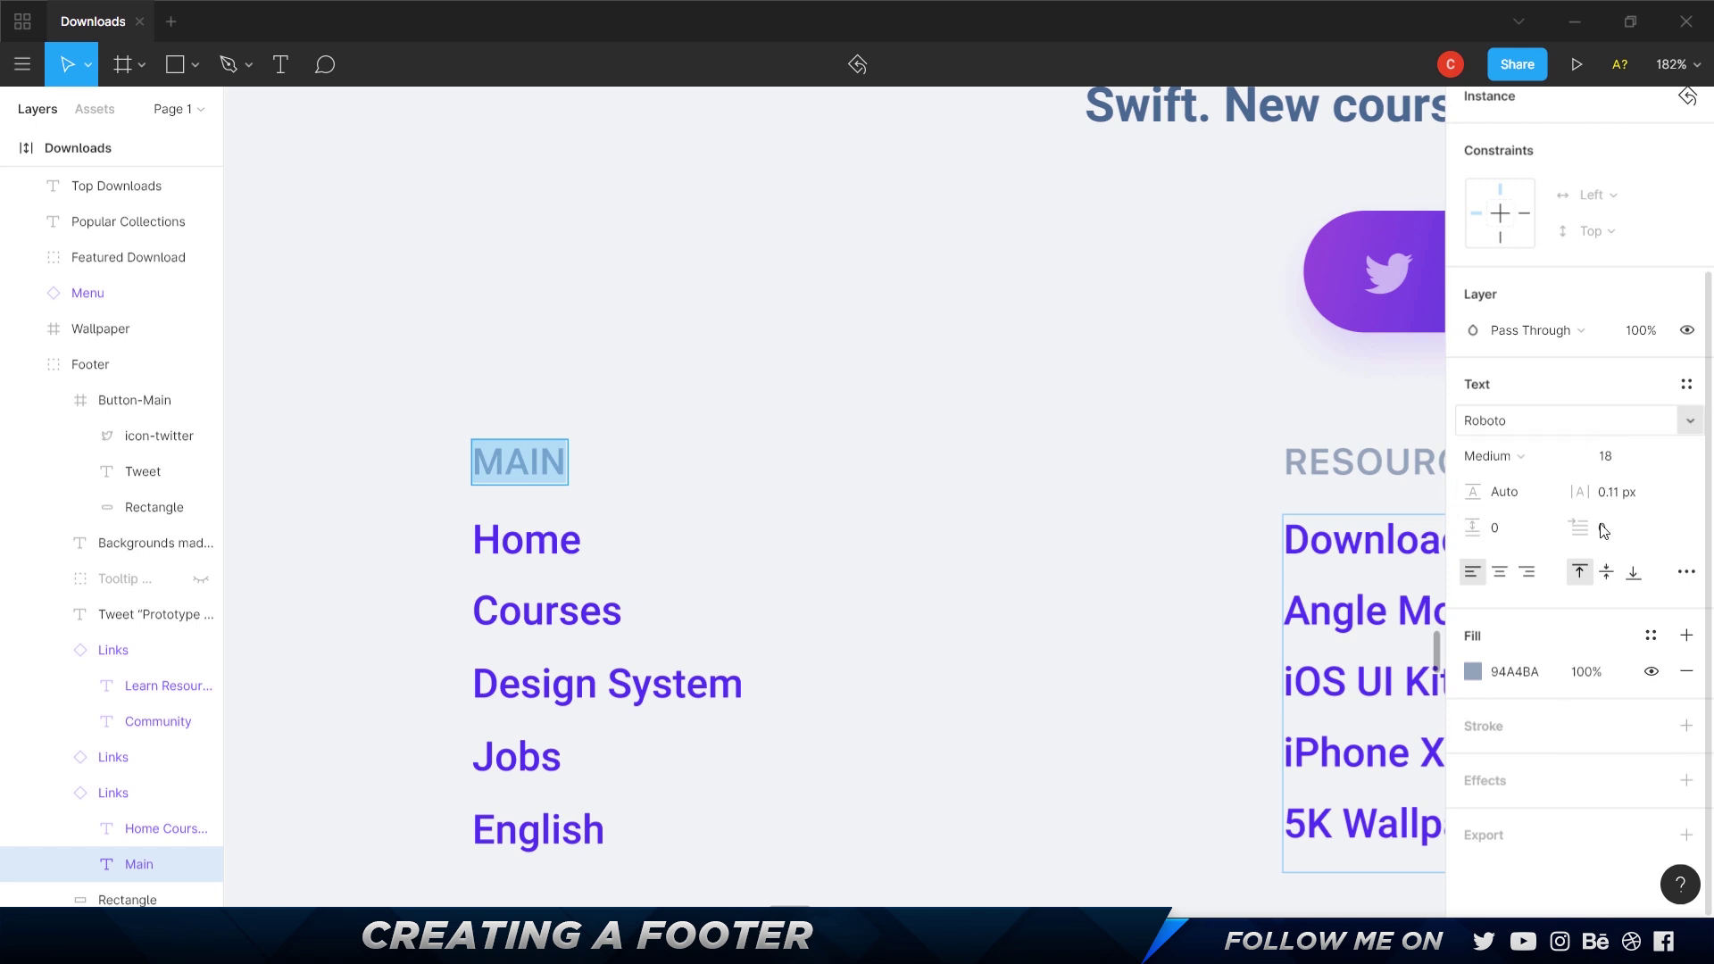
{"action": "left_click", "coordinate": [1526, 683]}
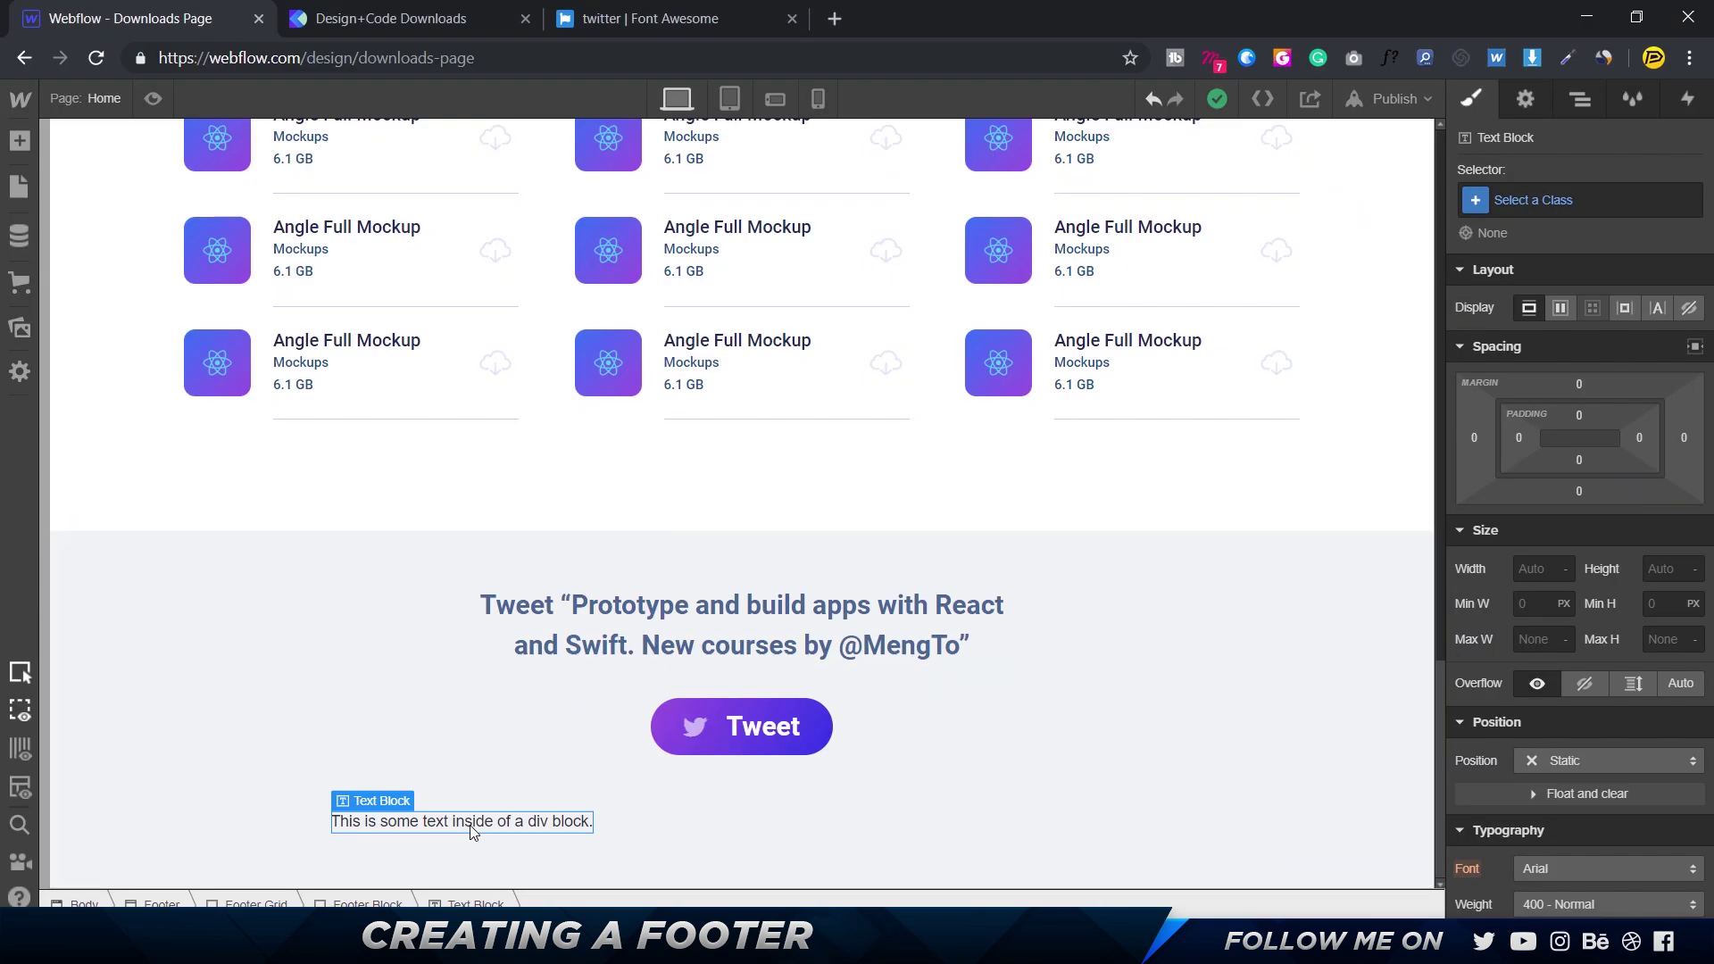
- Replace the placeholder text of the new text block in the Footer Block with MAIN
{"action": "double_click", "coordinate": [470, 825]}
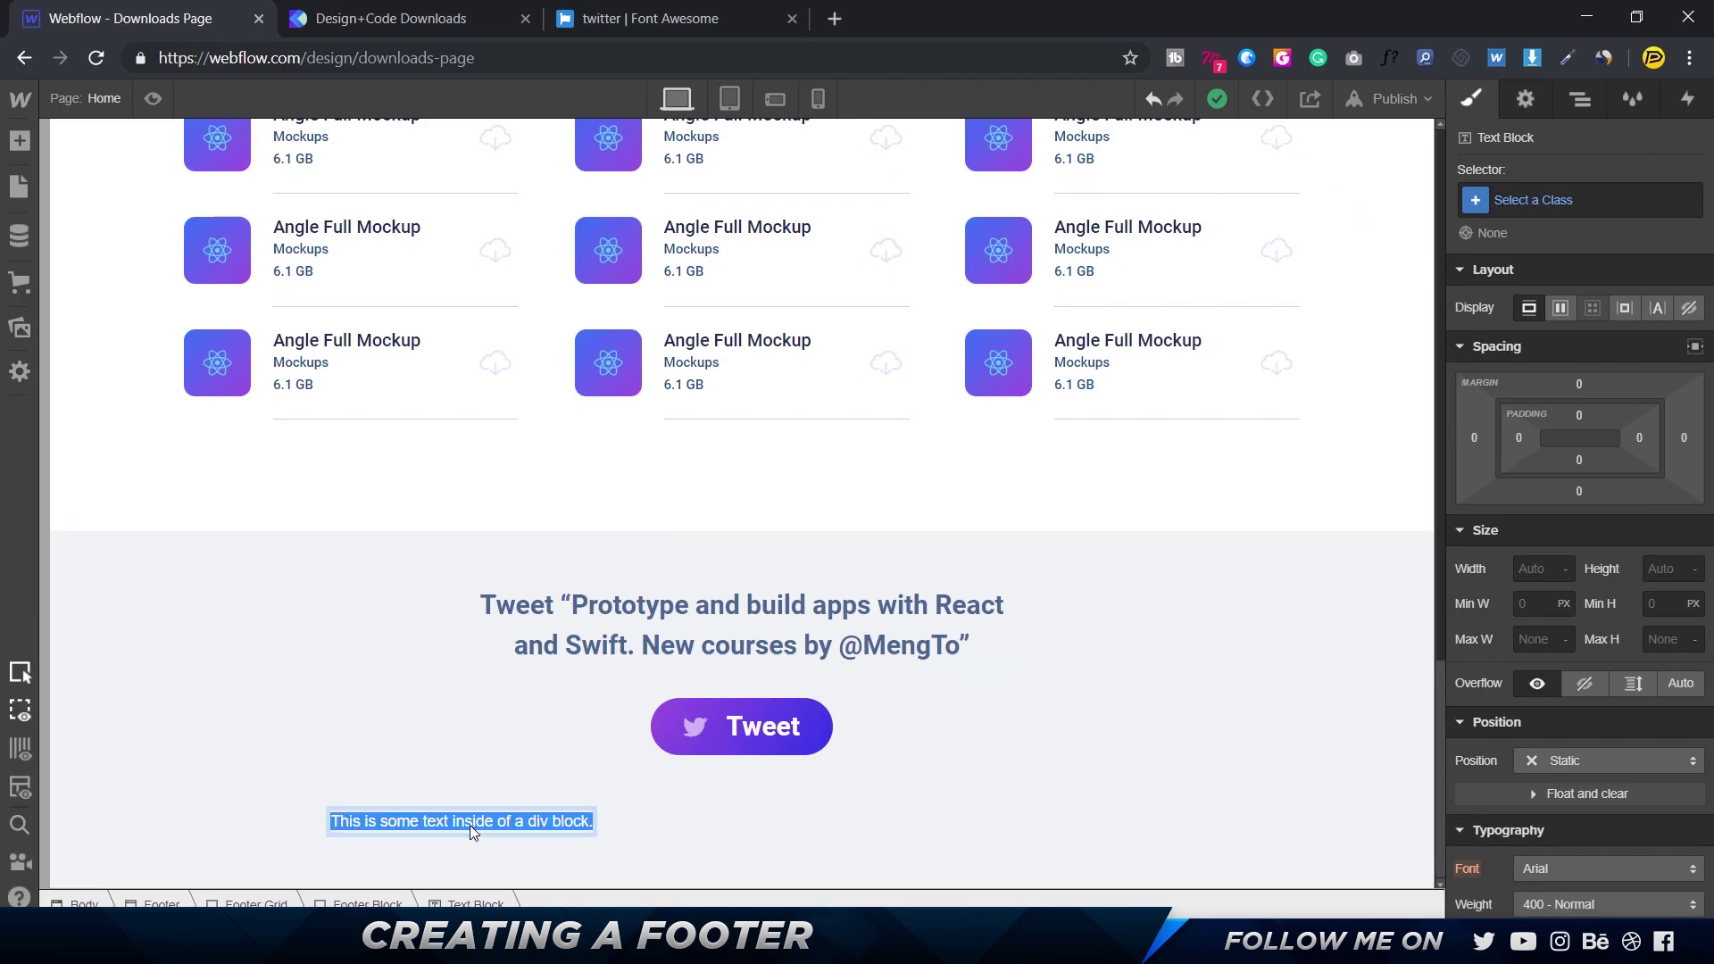
{"action": "type", "text": "MAIN"}
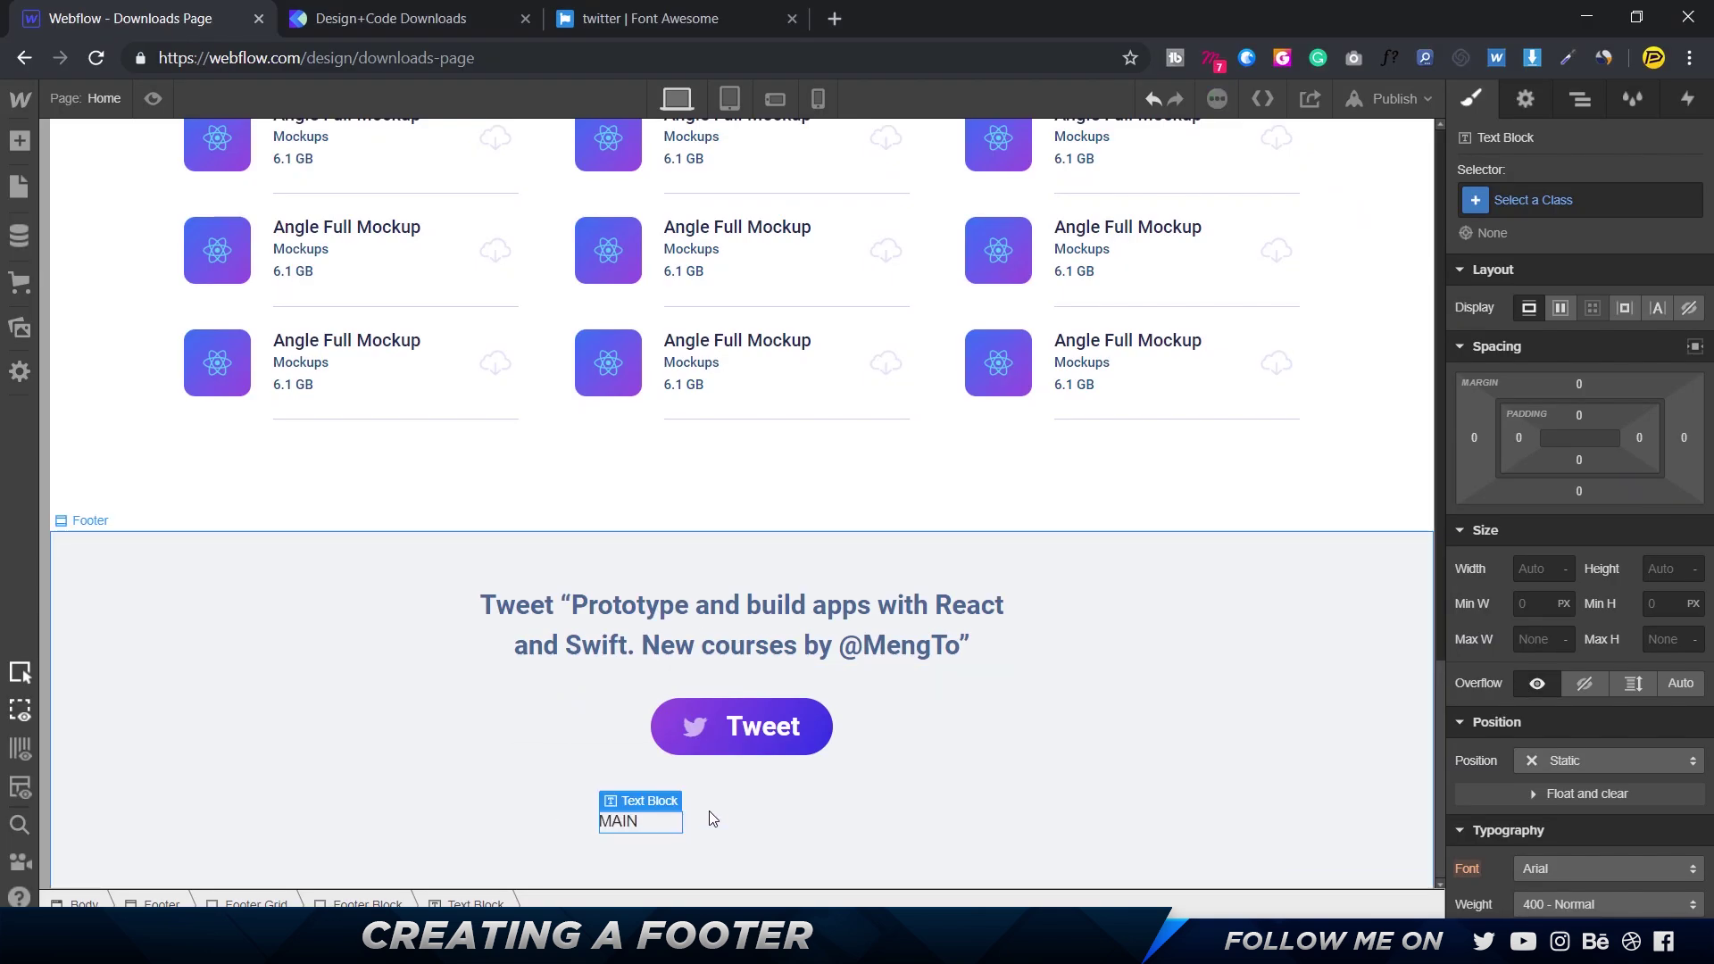
{"action": "left_click", "coordinate": [708, 812]}
- Style the MAIN text block with the Roboto font, weight 500 - Medium and color #94a4ba
{"action": "left_click", "coordinate": [639, 830]}
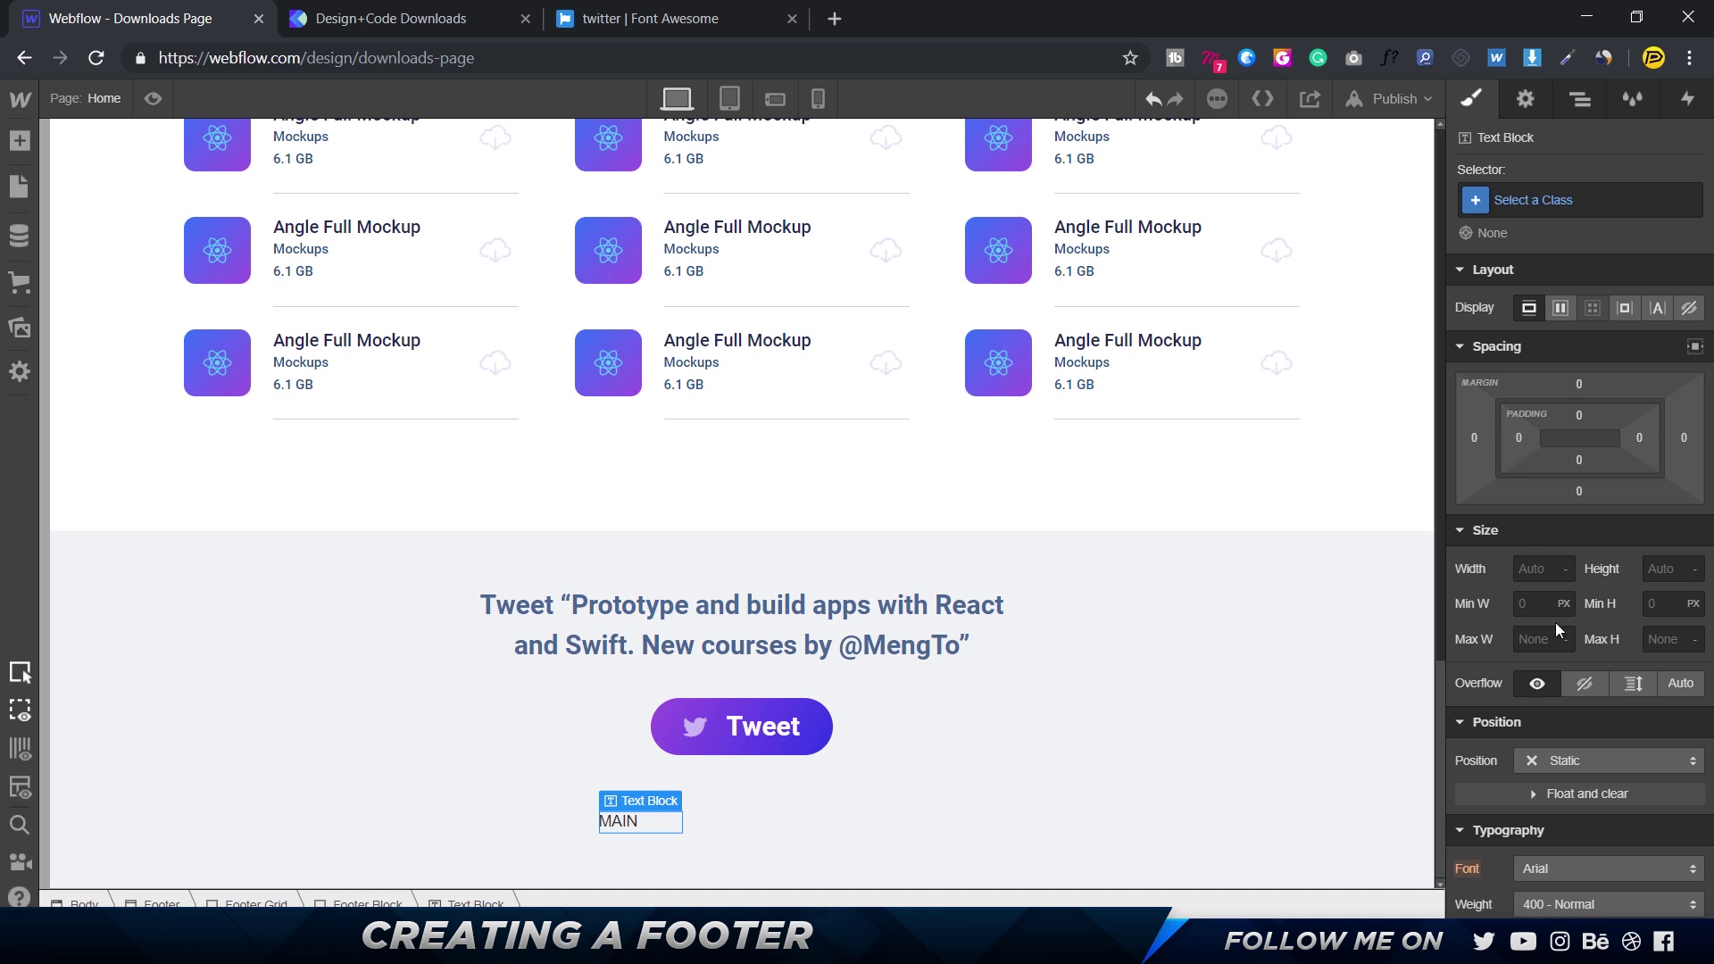
{"action": "scroll", "coordinate": [1555, 623], "scroll_direction": "down", "scroll_amount": 5}
{"action": "left_click", "coordinate": [1557, 404]}
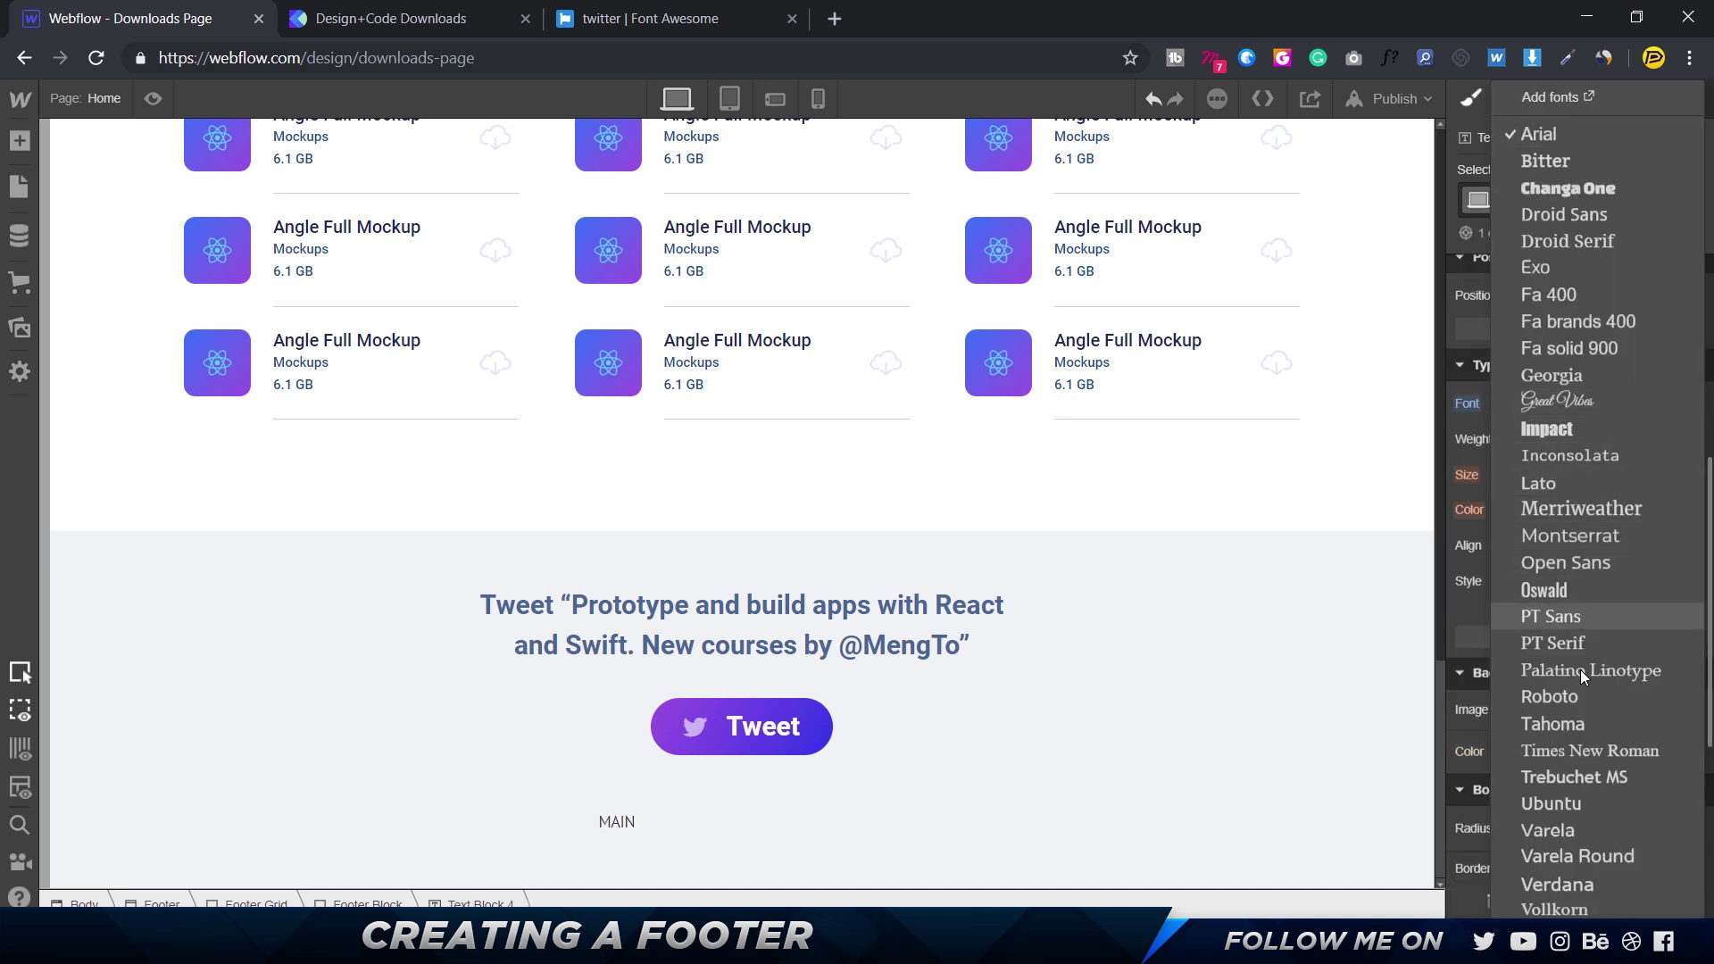
{"action": "left_click", "coordinate": [1574, 696]}
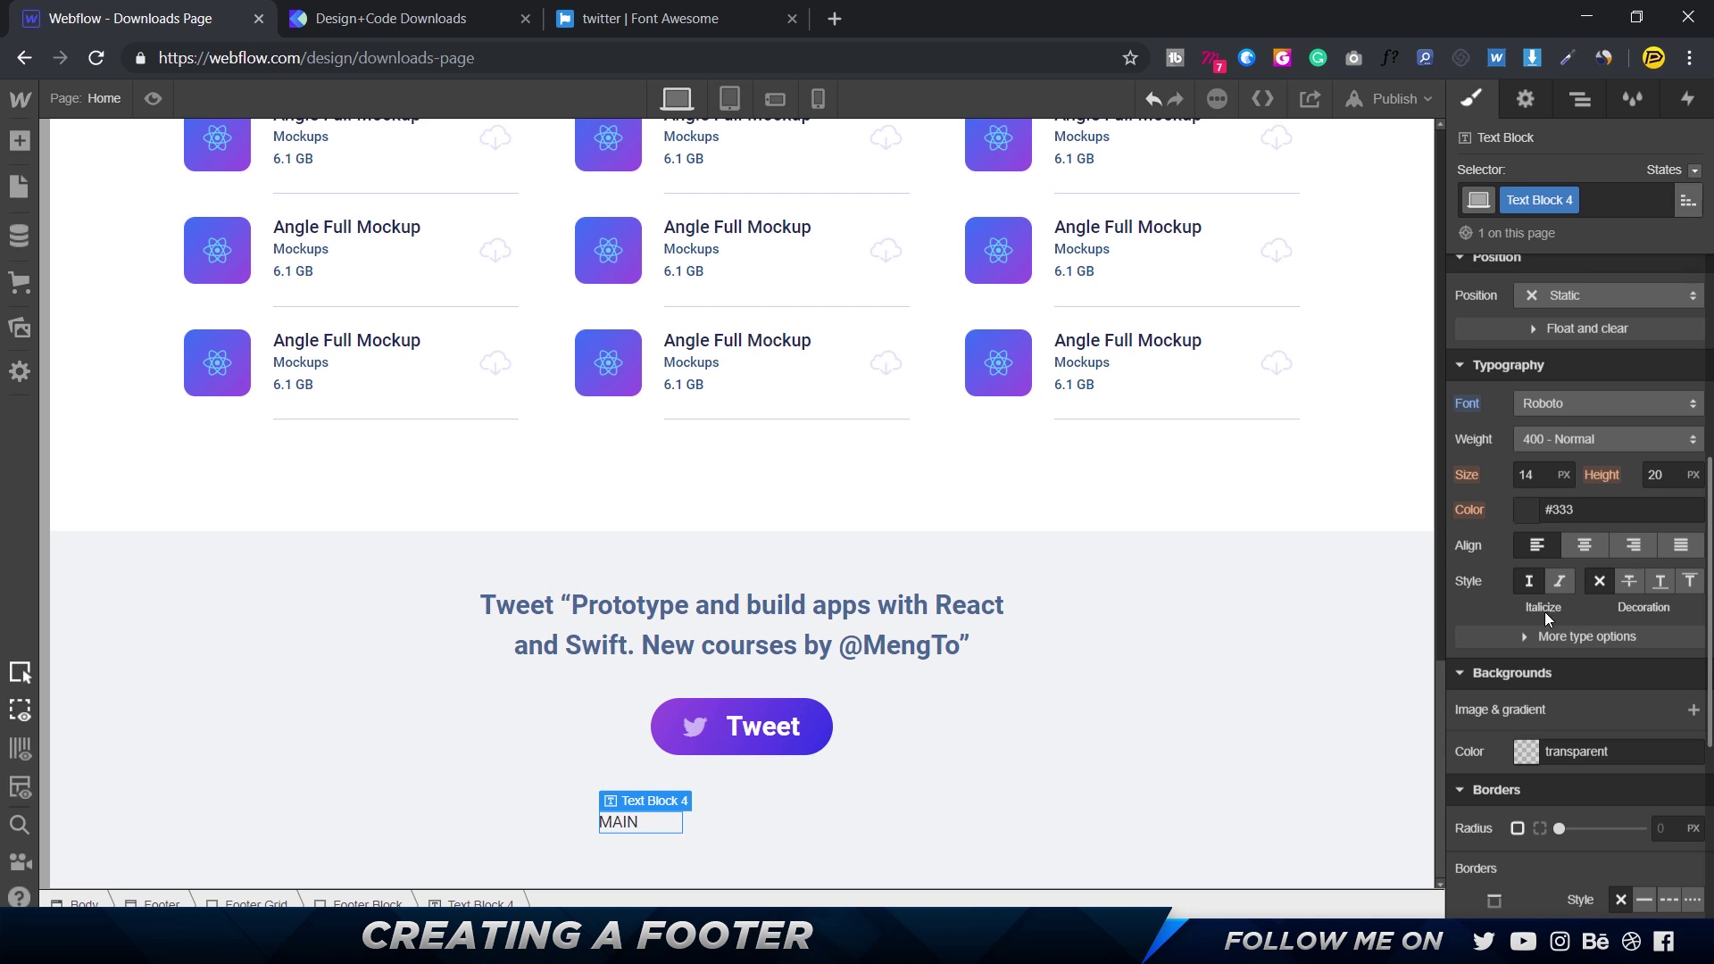
{"action": "left_click", "coordinate": [1555, 442]}
{"action": "left_click", "coordinate": [1551, 466]}
{"action": "left_click", "coordinate": [1591, 507]}
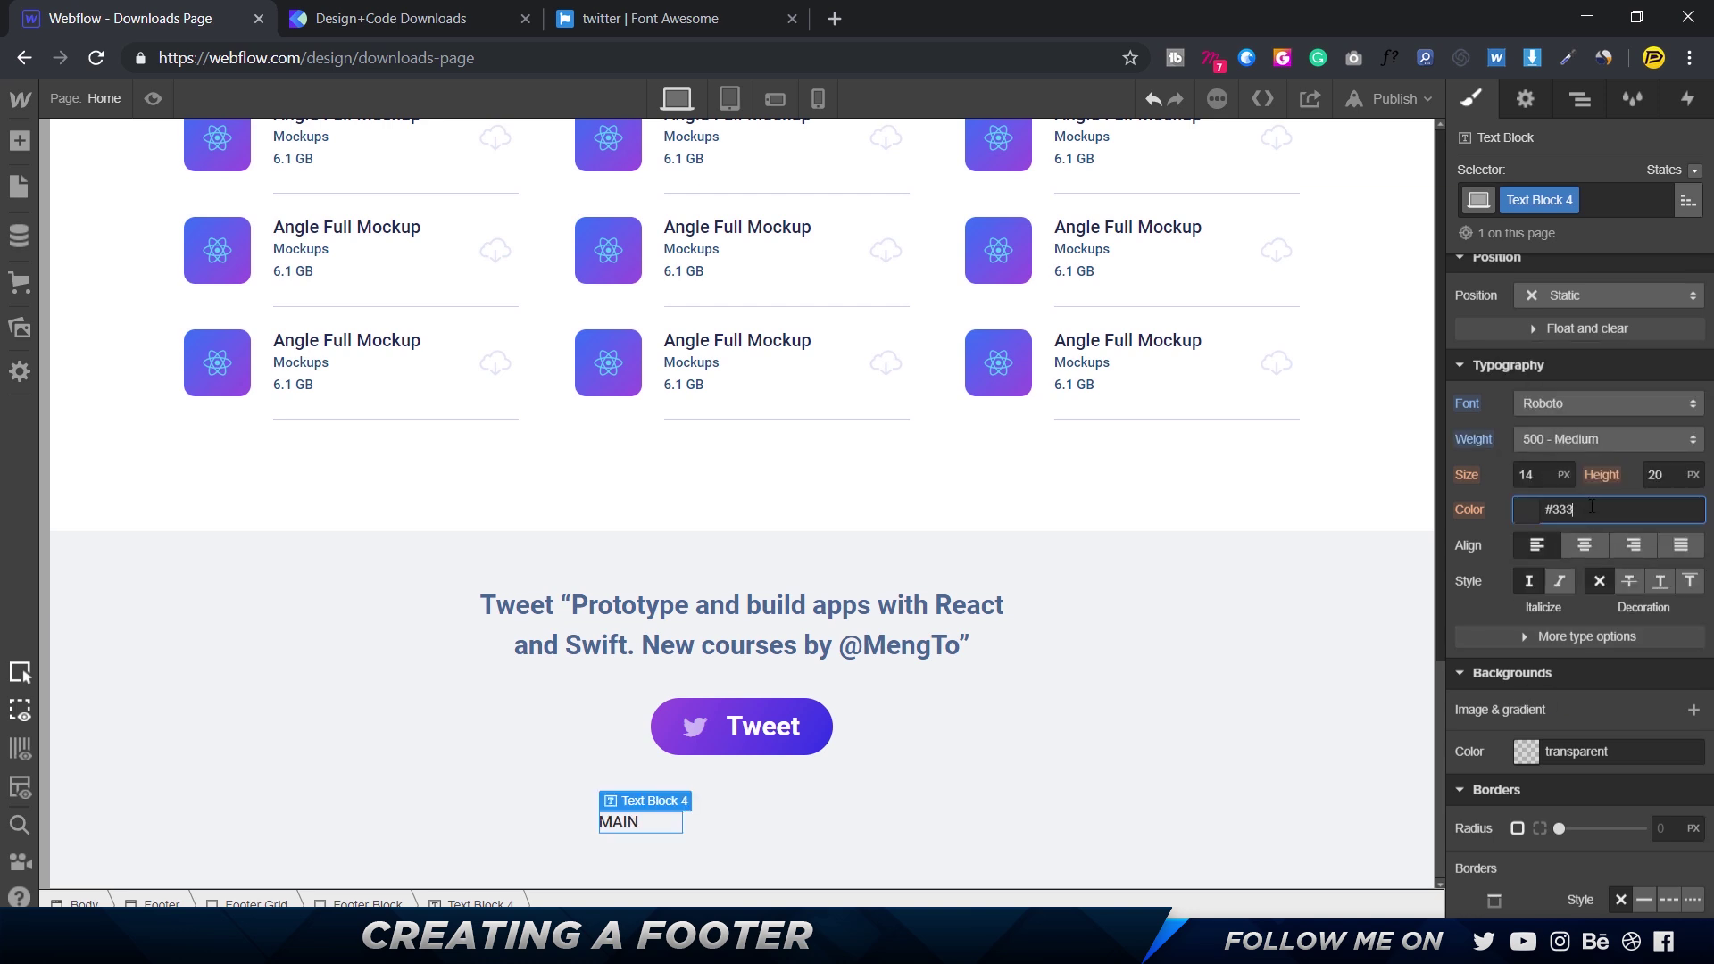
{"action": "type", "text": "#94a4ba"}
{"action": "key", "text": "Return"}
- Check the heading's spacing in Figma, then give the MAIN text block a 16 px bottom margin in Webflow
{"action": "key", "text": "alt+Tab"}
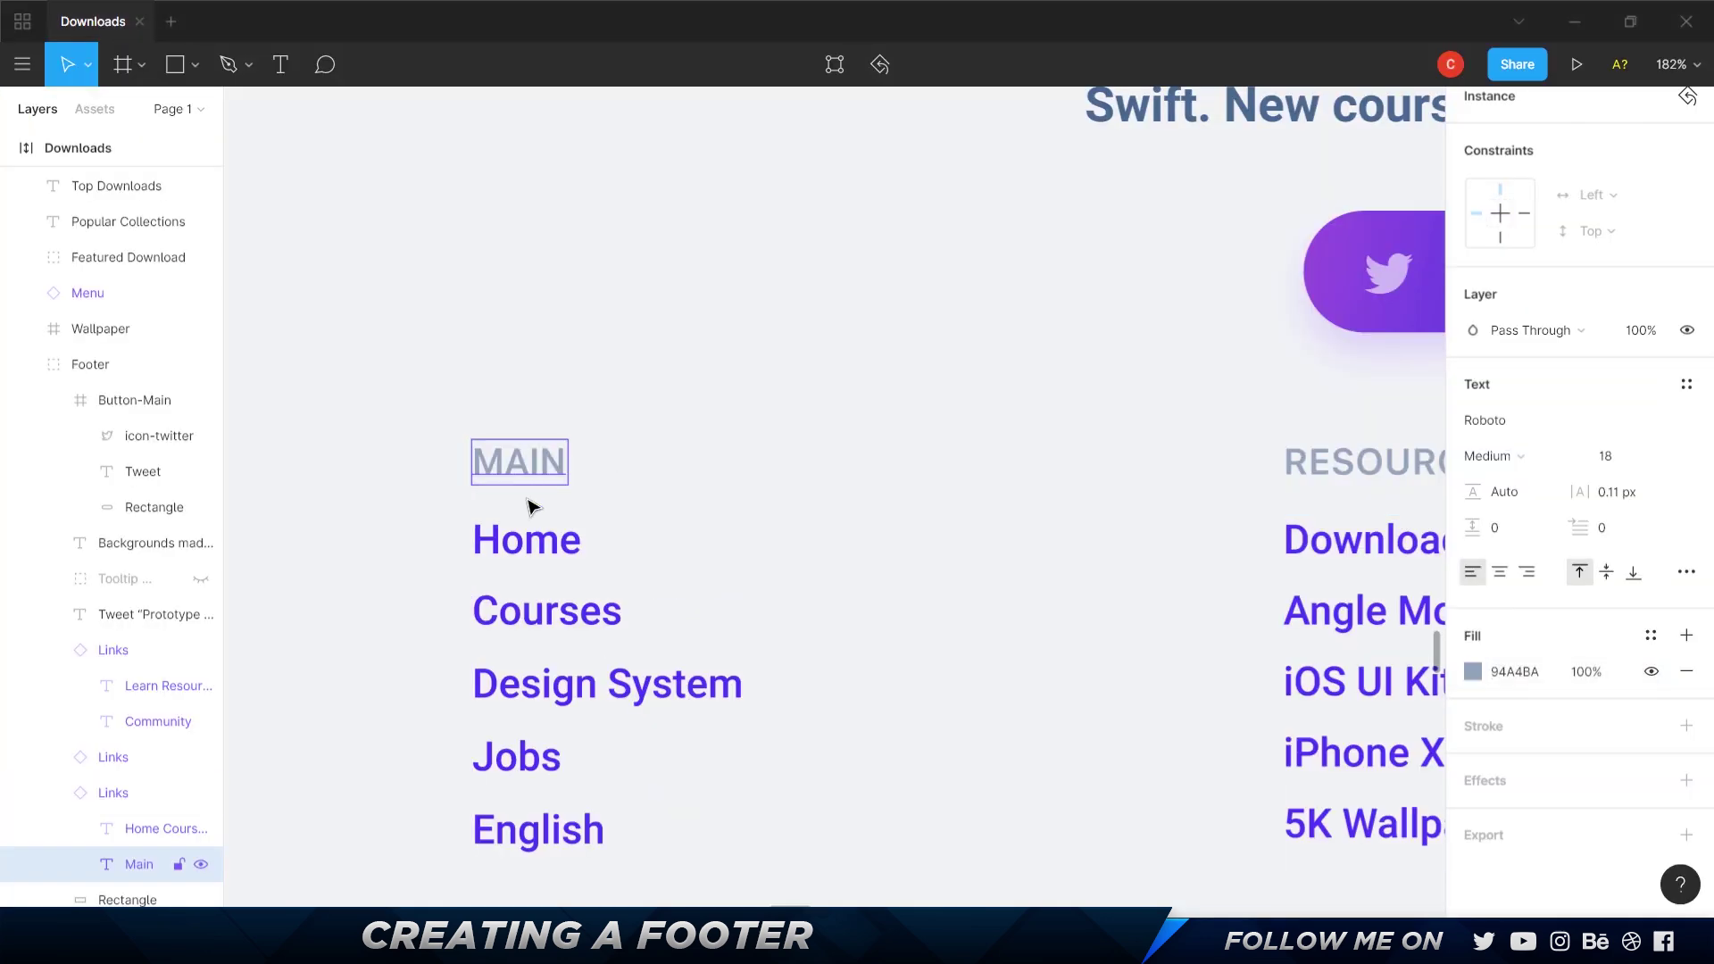
{"action": "key", "text": "alt+Tab"}
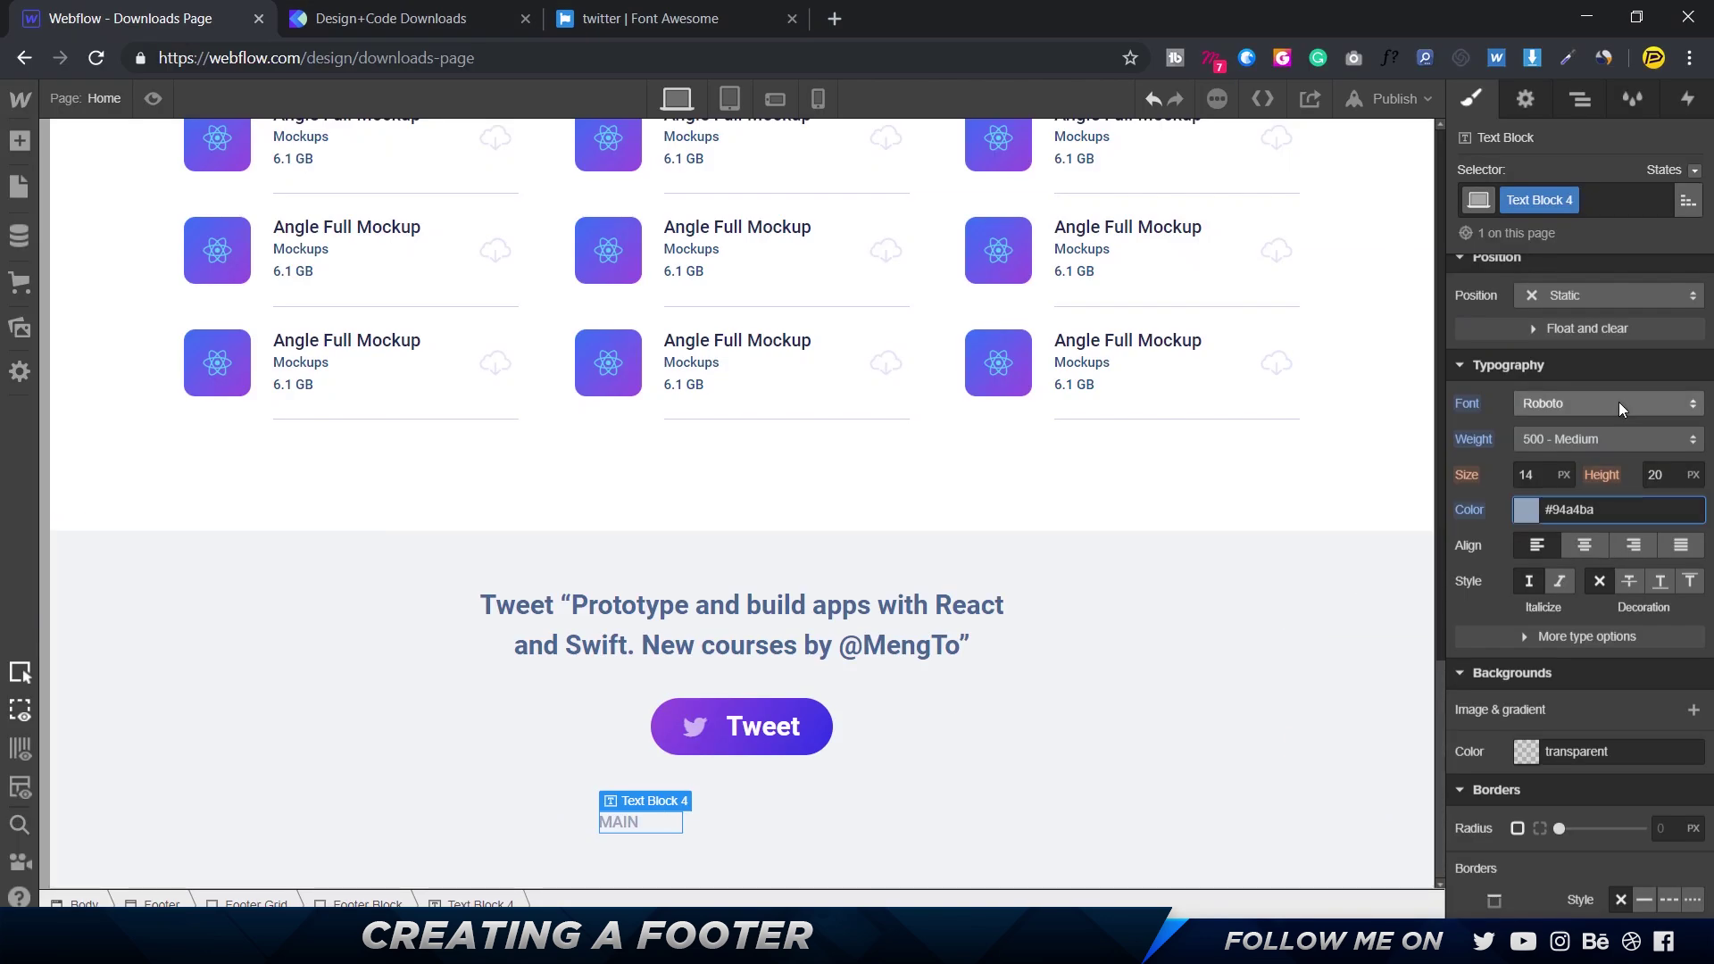
{"action": "scroll", "coordinate": [1619, 402], "scroll_direction": "up", "scroll_amount": 5}
{"action": "left_click", "coordinate": [1577, 491]}
{"action": "type", "text": "16"}
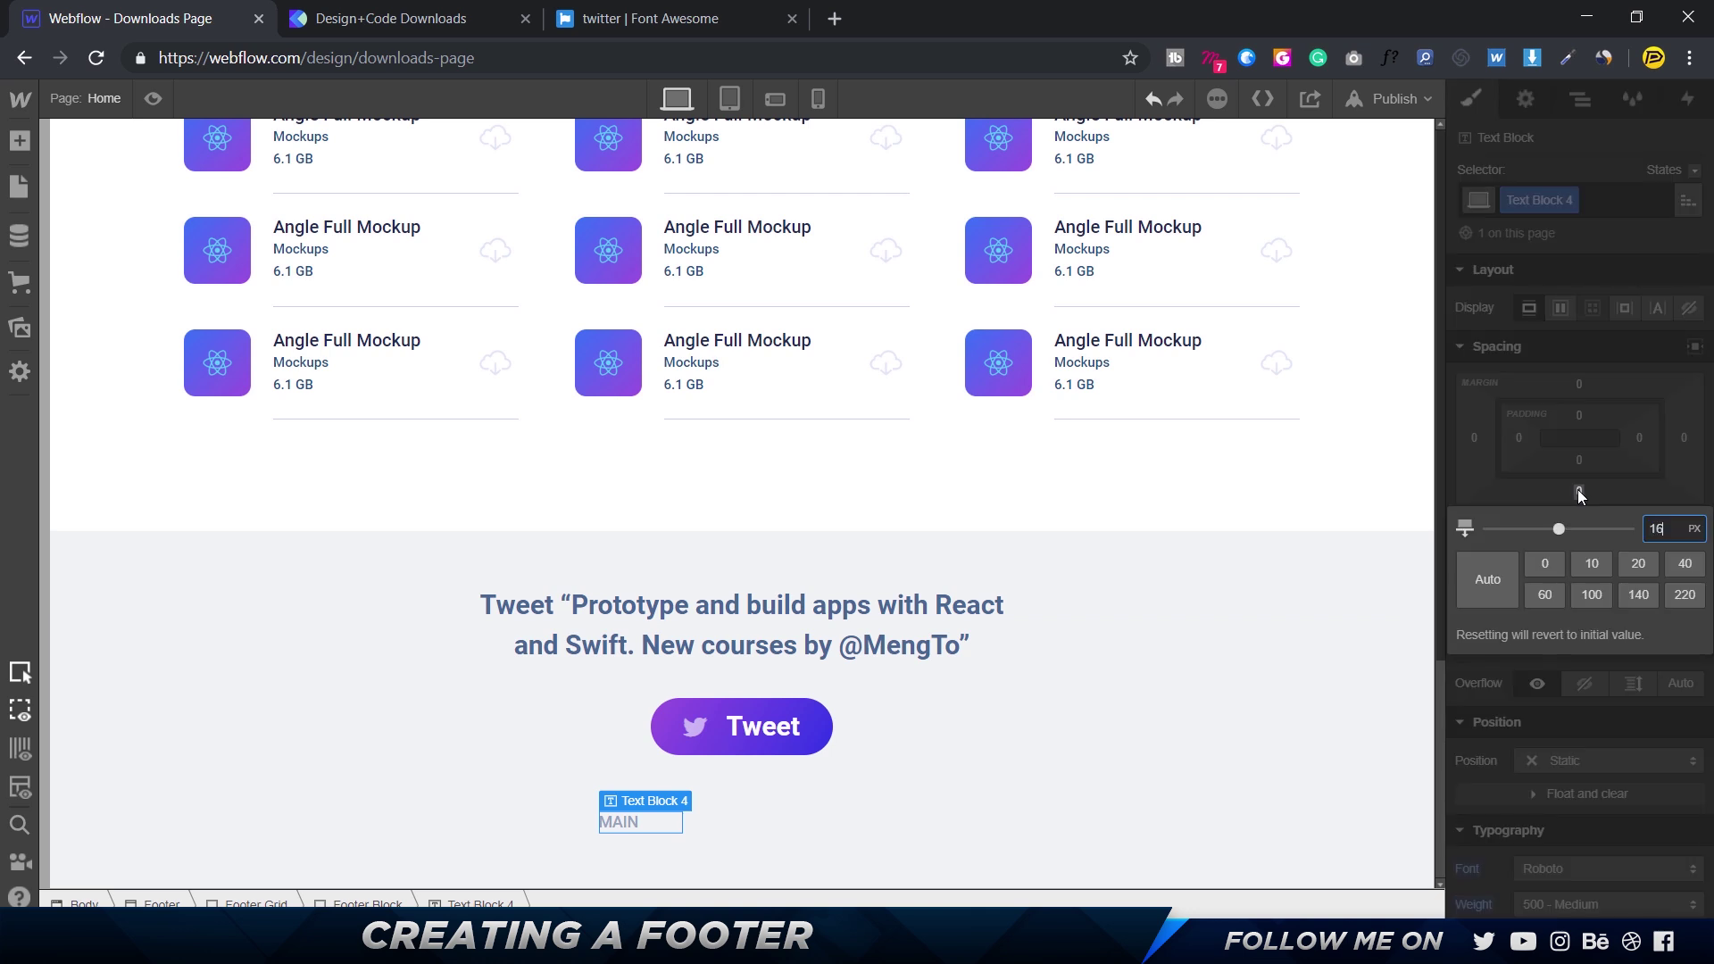
{"action": "key", "text": "Return"}
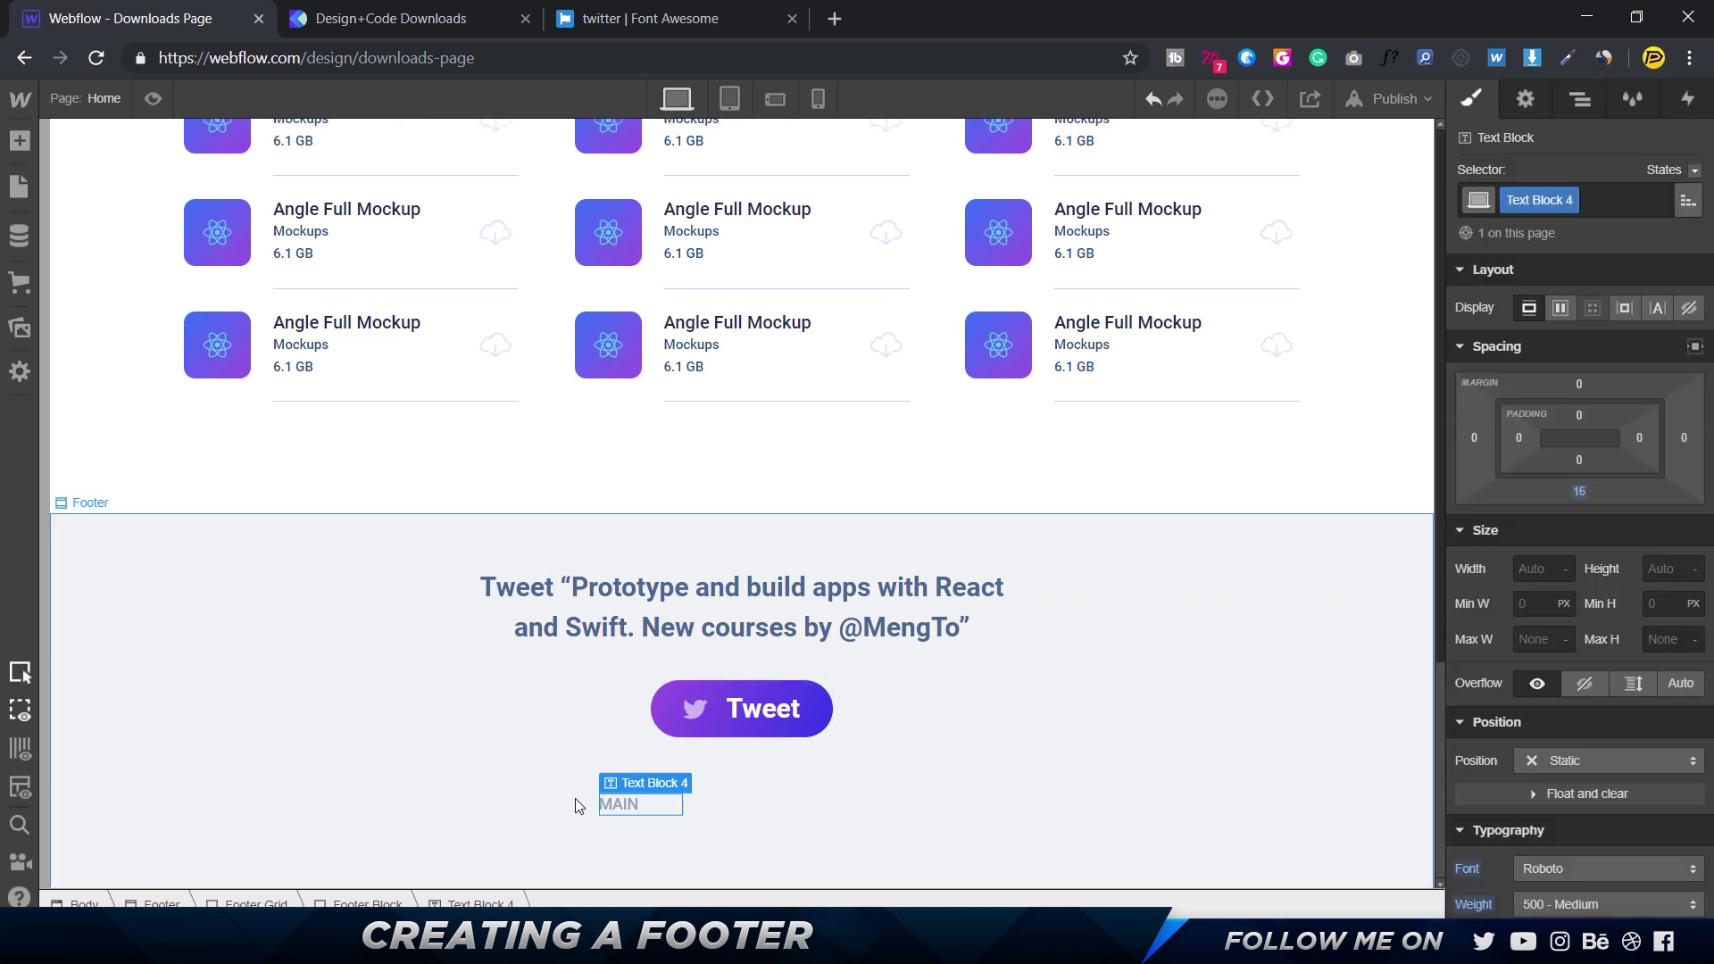
- Select the link list text under MAIN in Figma, then rename the MAIN text block's class in Webflow, starting with Footer T
{"action": "key", "text": "alt+Tab"}
{"action": "double_click", "coordinate": [571, 540]}
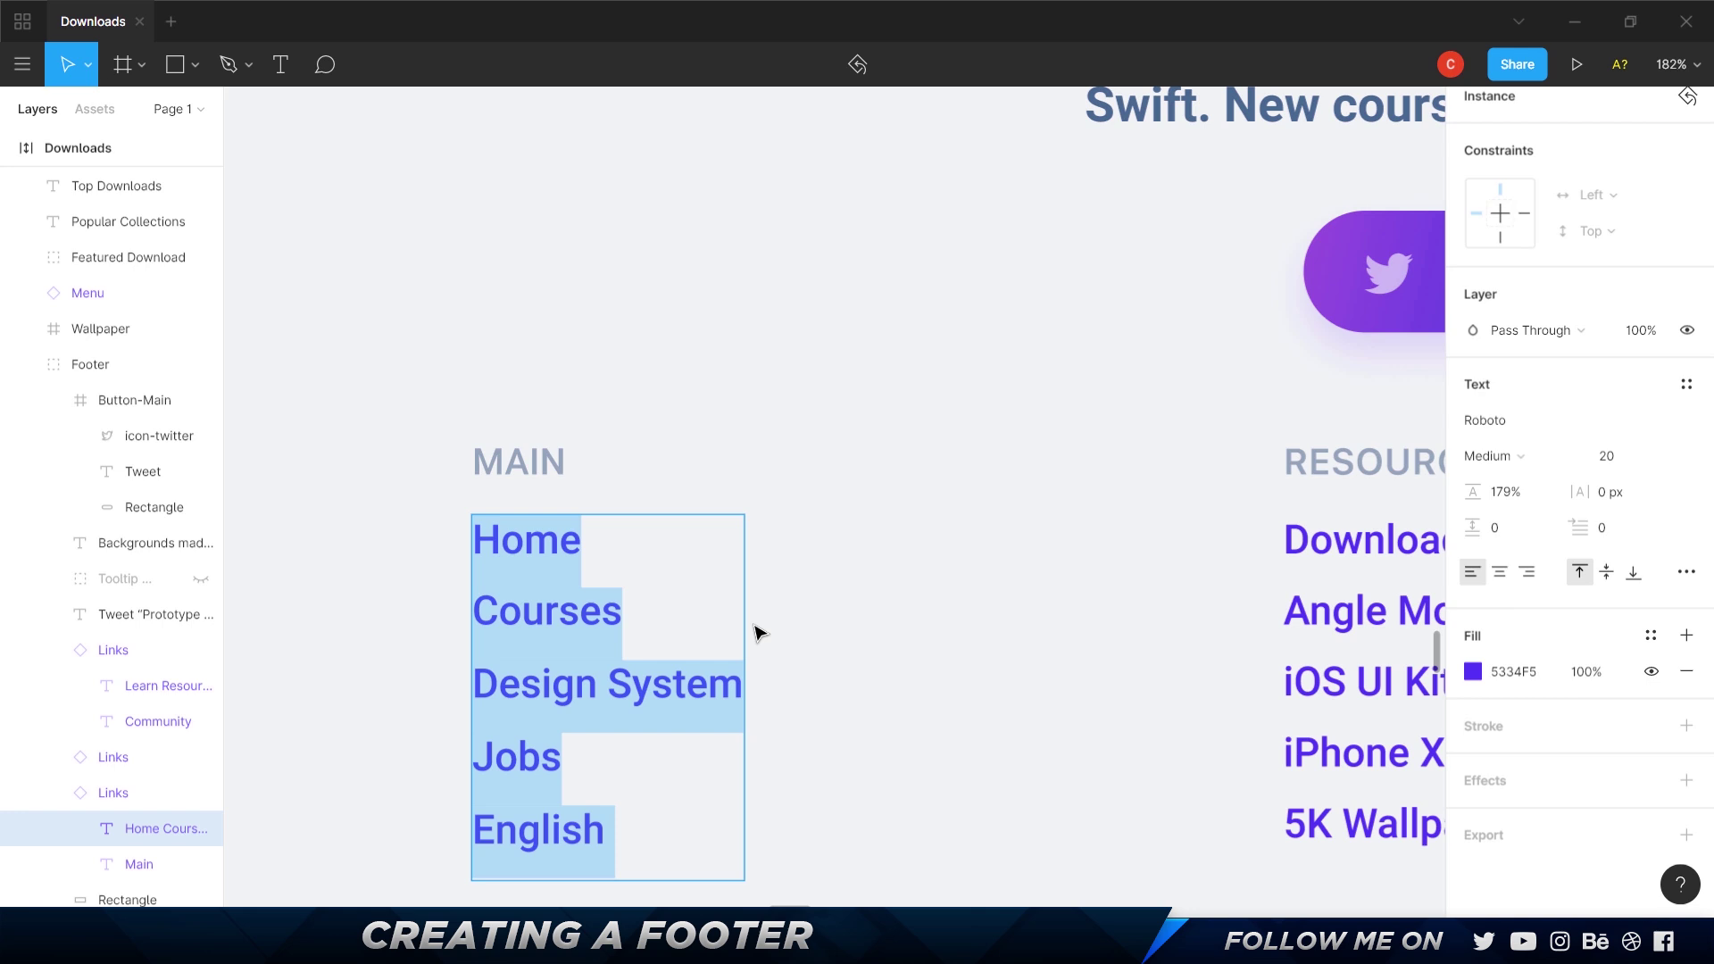
{"action": "key", "text": "alt+Tab"}
{"action": "left_click", "coordinate": [1536, 200]}
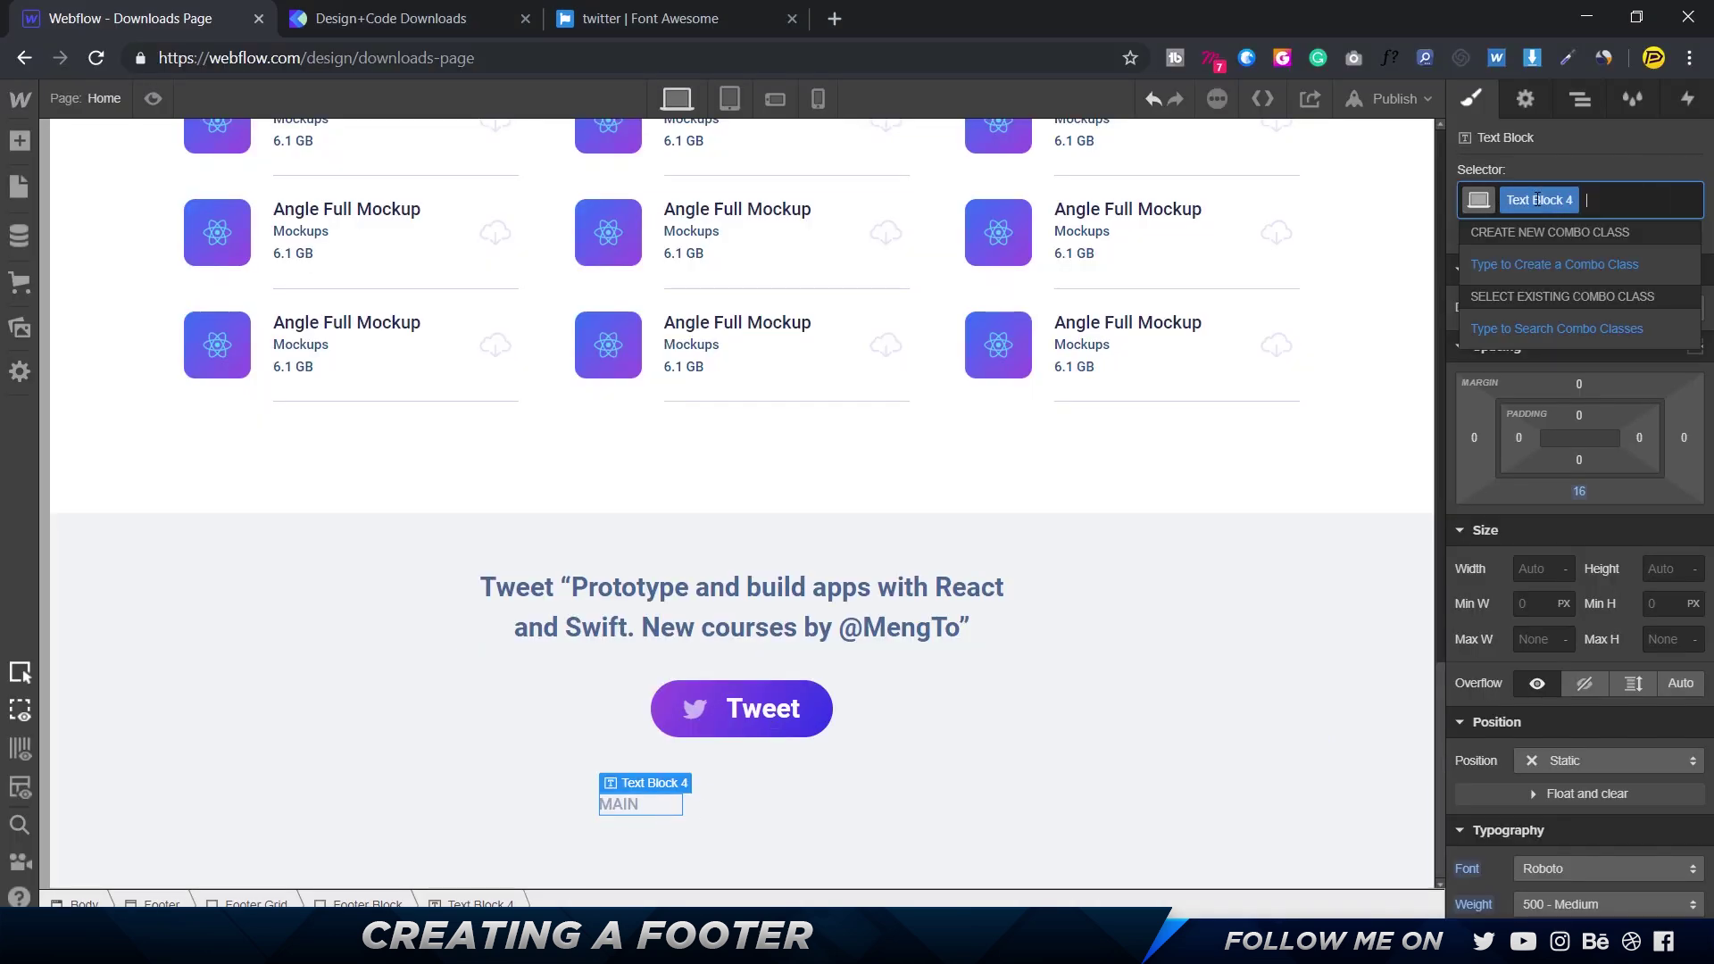
{"action": "double_click", "coordinate": [1536, 200]}
{"action": "type", "text": "Fo"}
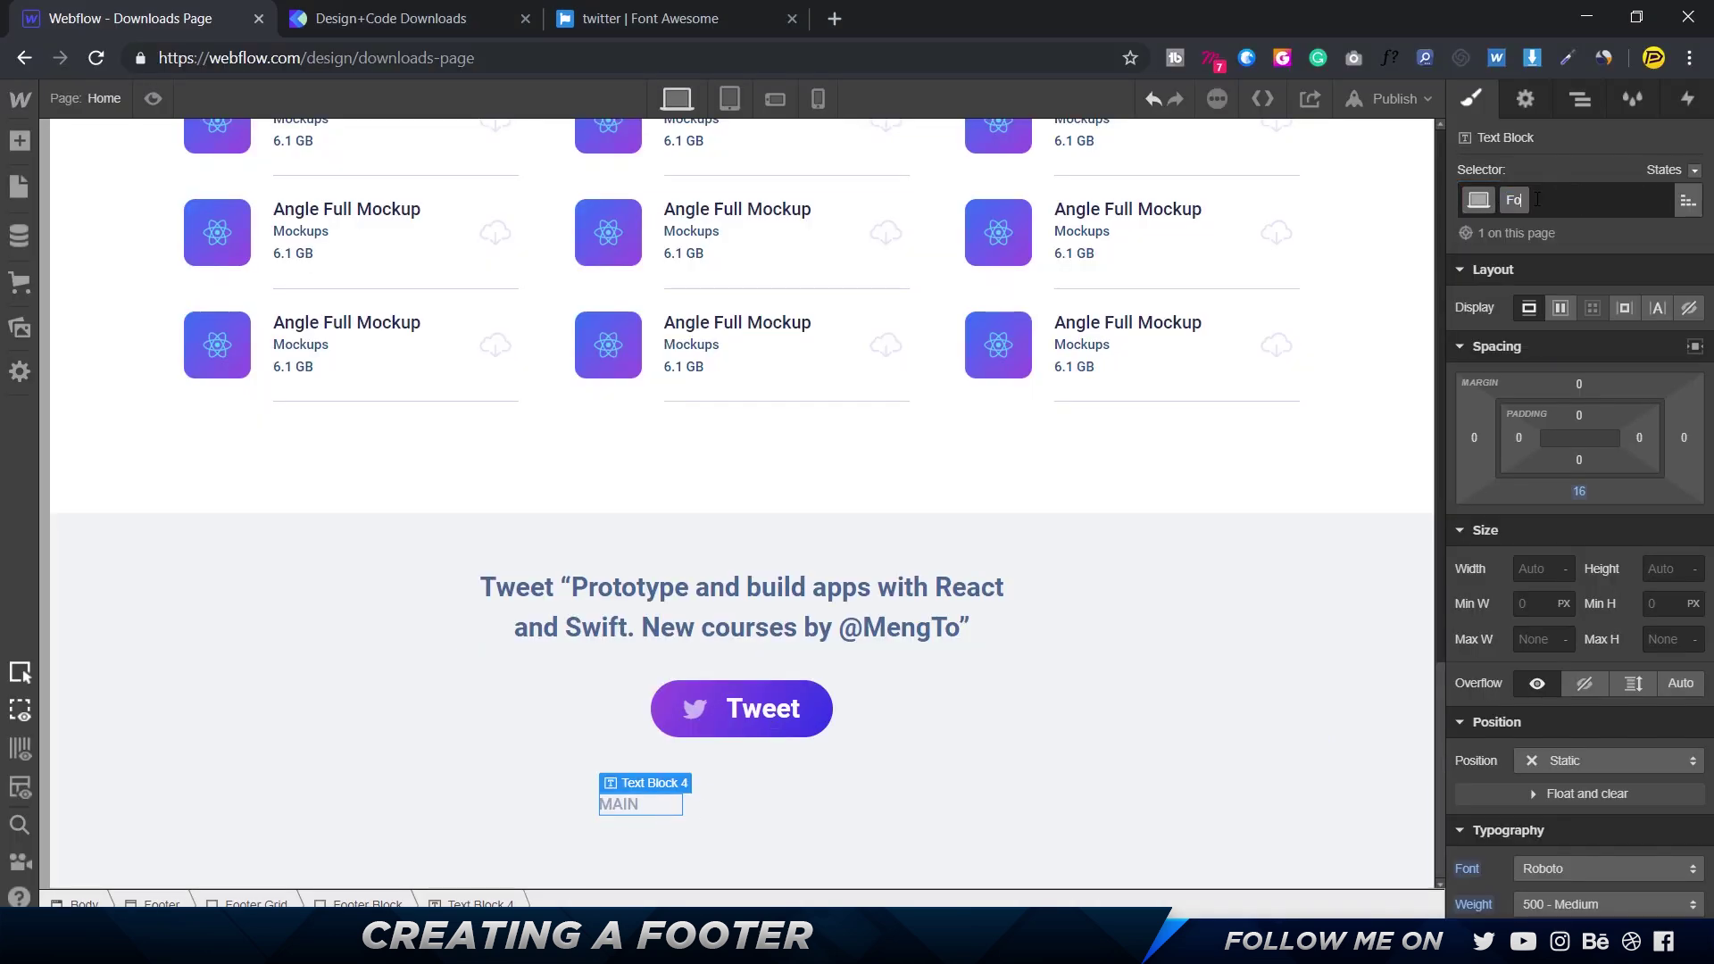
{"action": "type", "text": "oter T"}
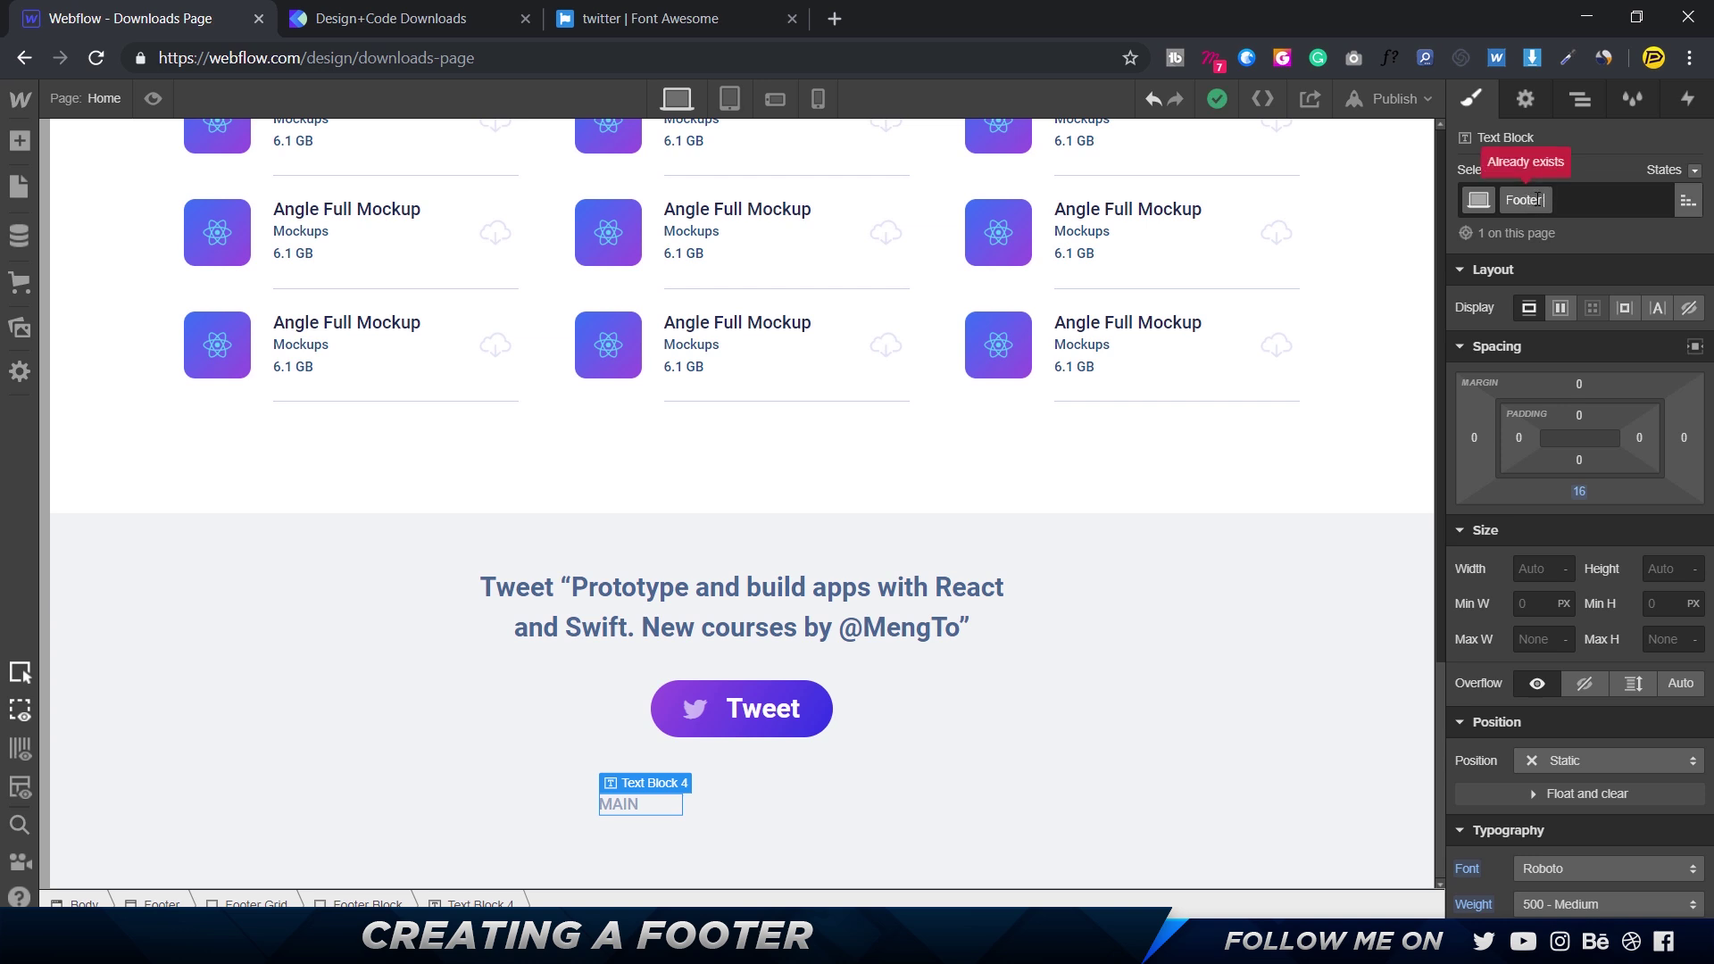
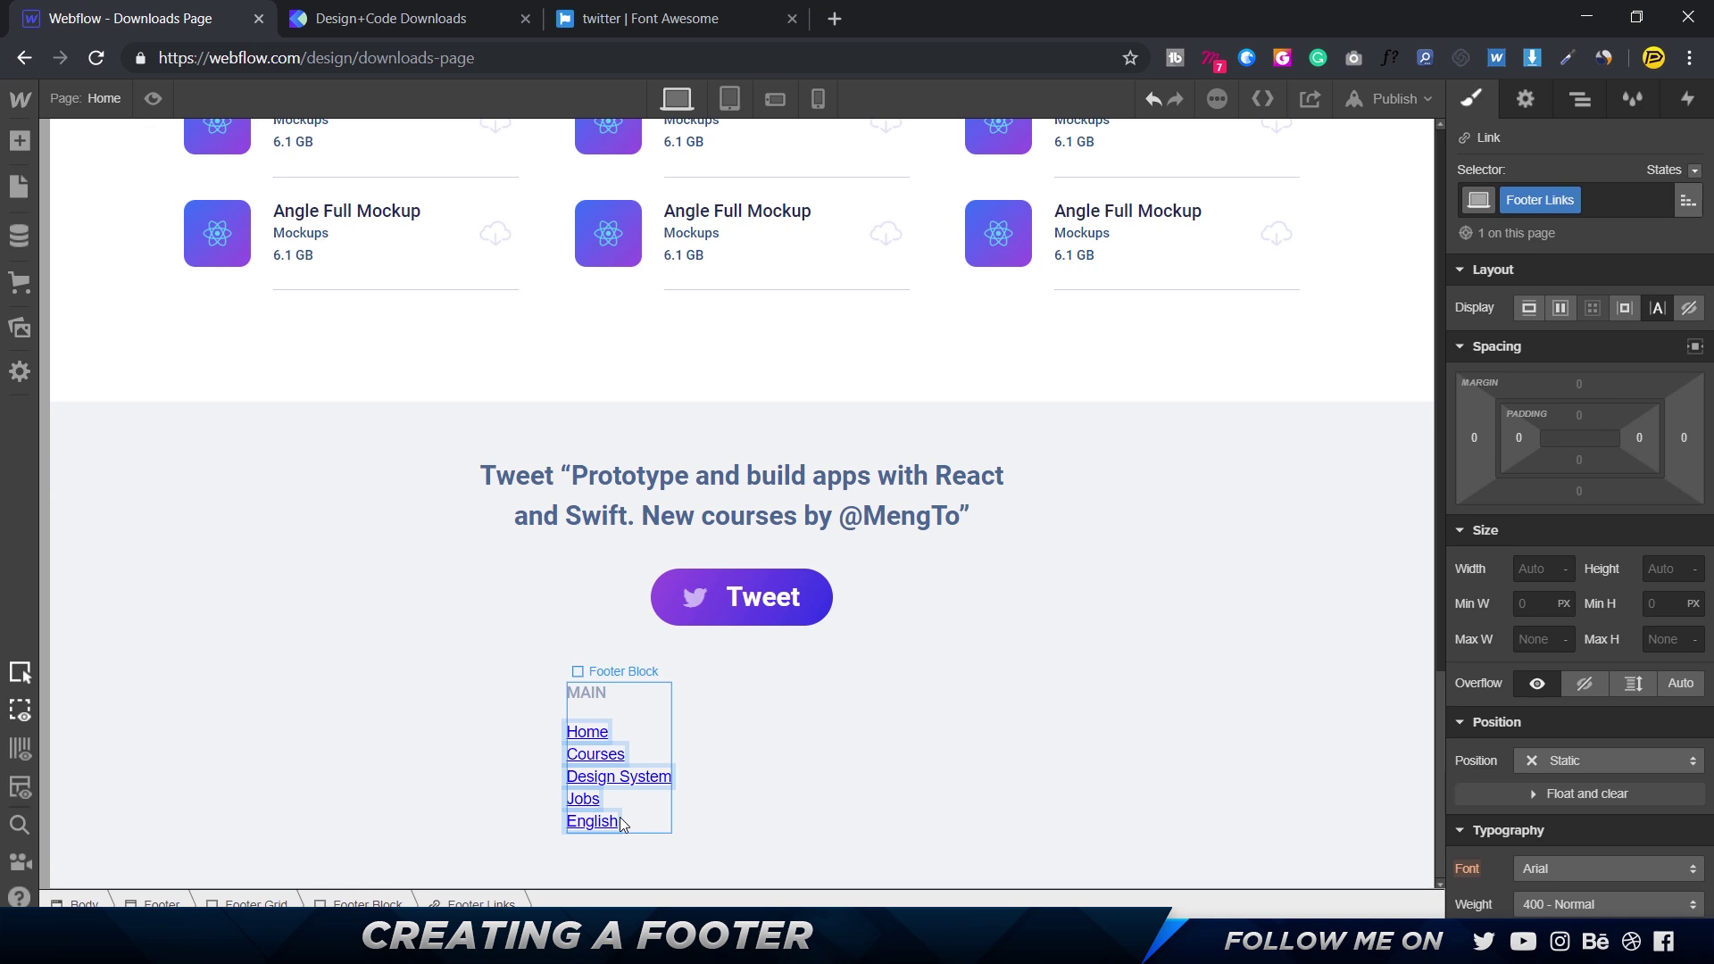
- Replace the whole list of names in the Footer Links link under MAIN with Home
{"action": "left_click_drag", "start_coordinate": [622, 823], "coordinate": [622, 823]}
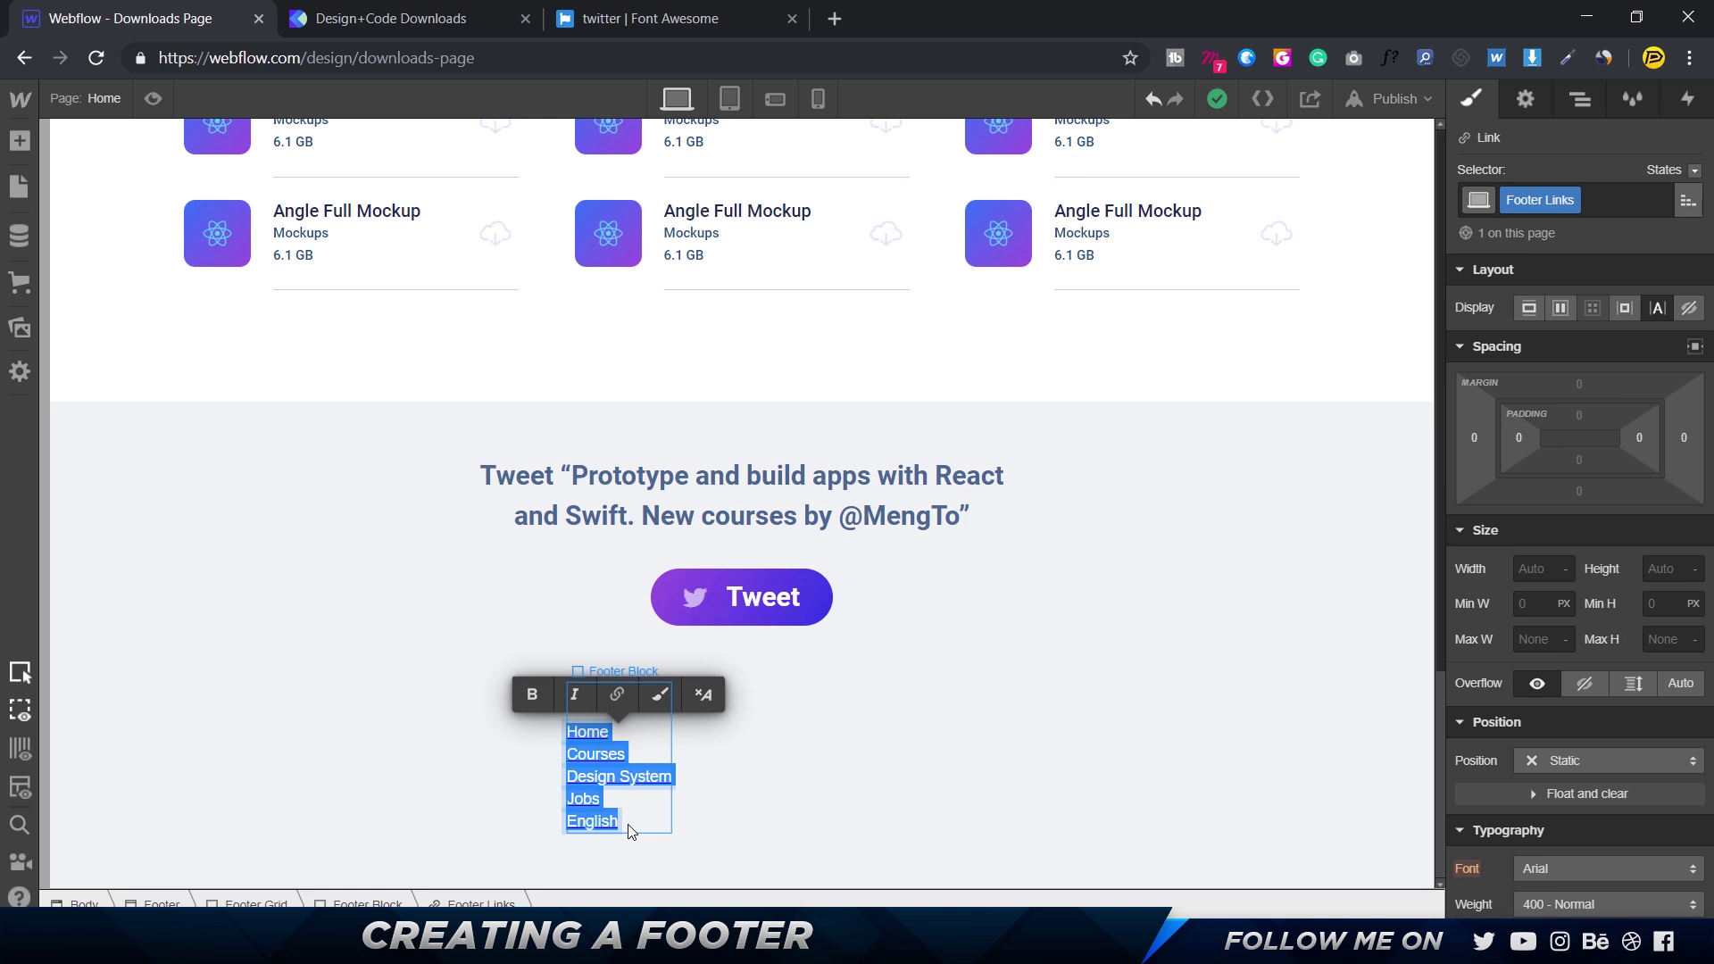
{"action": "type", "text": "Home"}
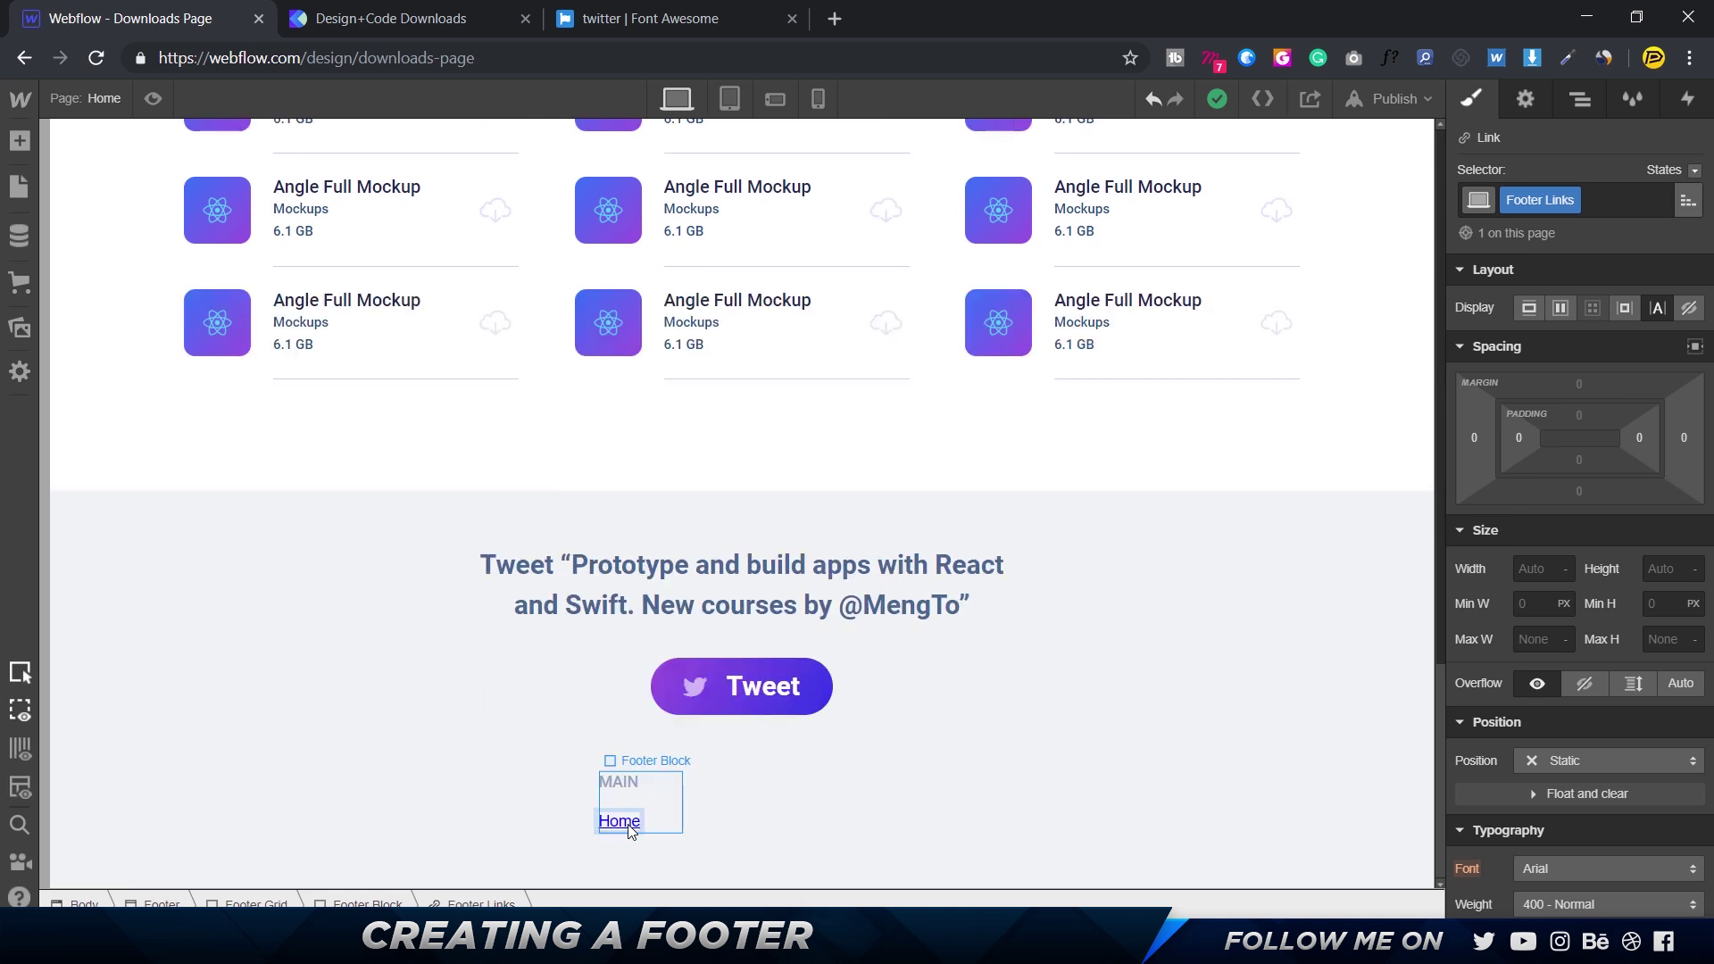
{"action": "left_click", "coordinate": [738, 819]}
- Copy the link list's fill color 5334F5 in Figma and apply #5334f5 as the Home link's text color in Webflow
{"action": "scroll", "coordinate": [1594, 641], "scroll_direction": "down", "scroll_amount": 5}
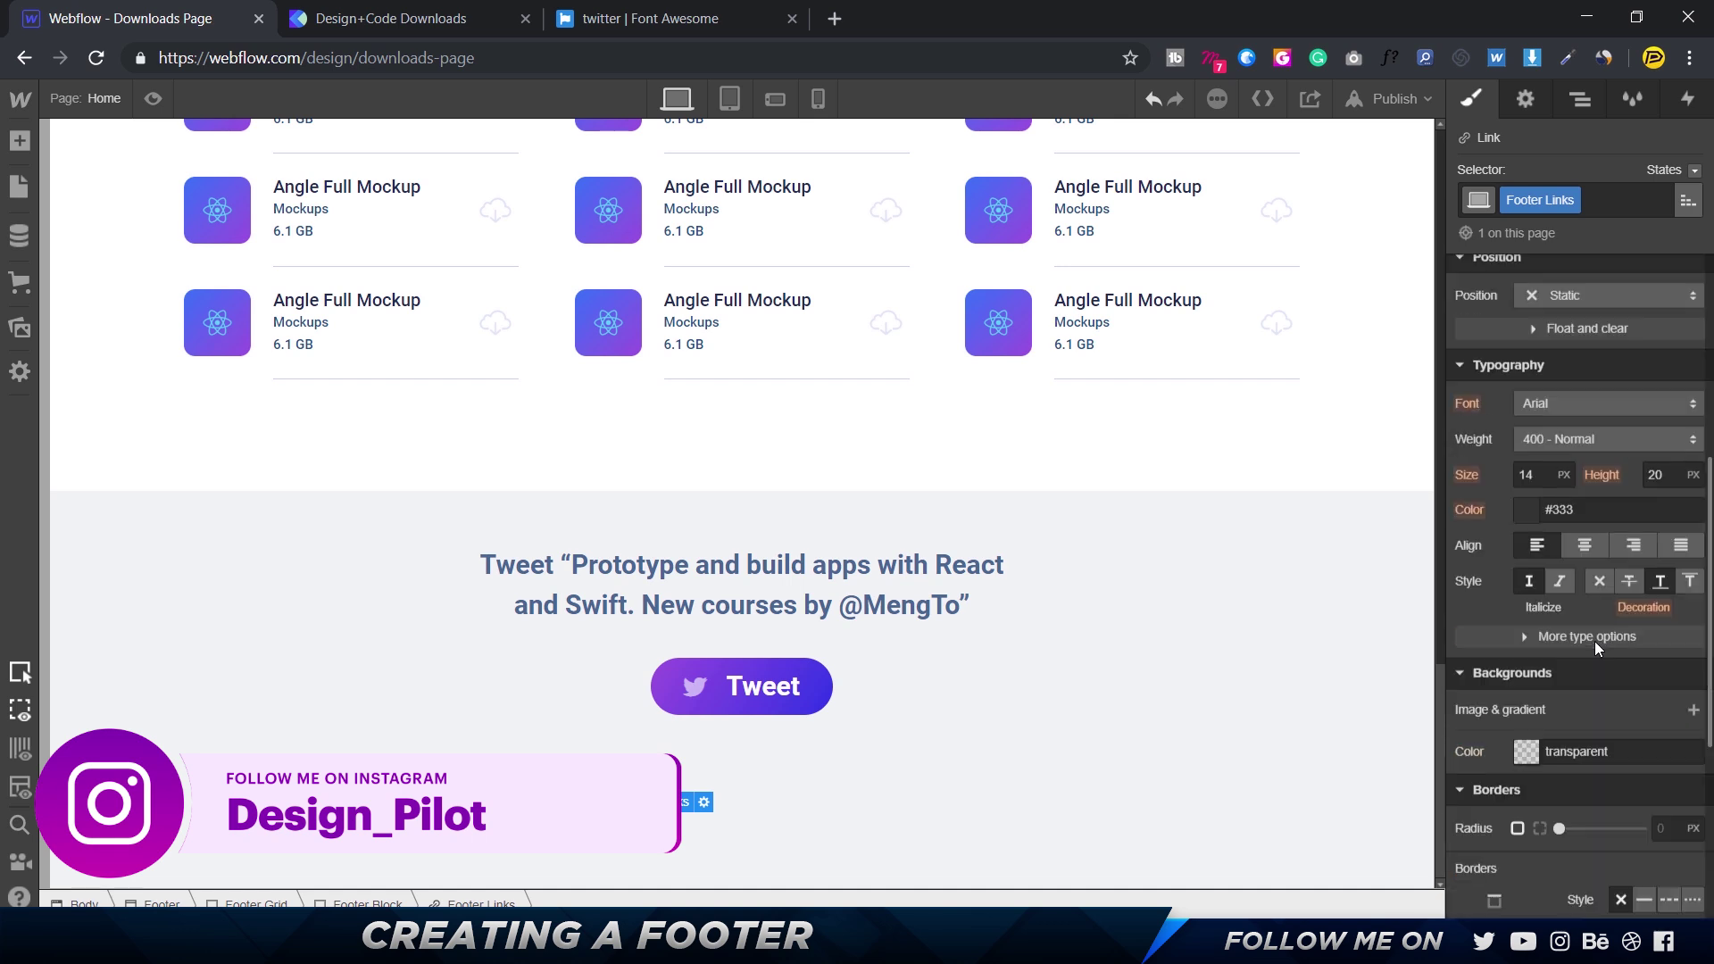
{"action": "key", "text": "alt+Tab"}
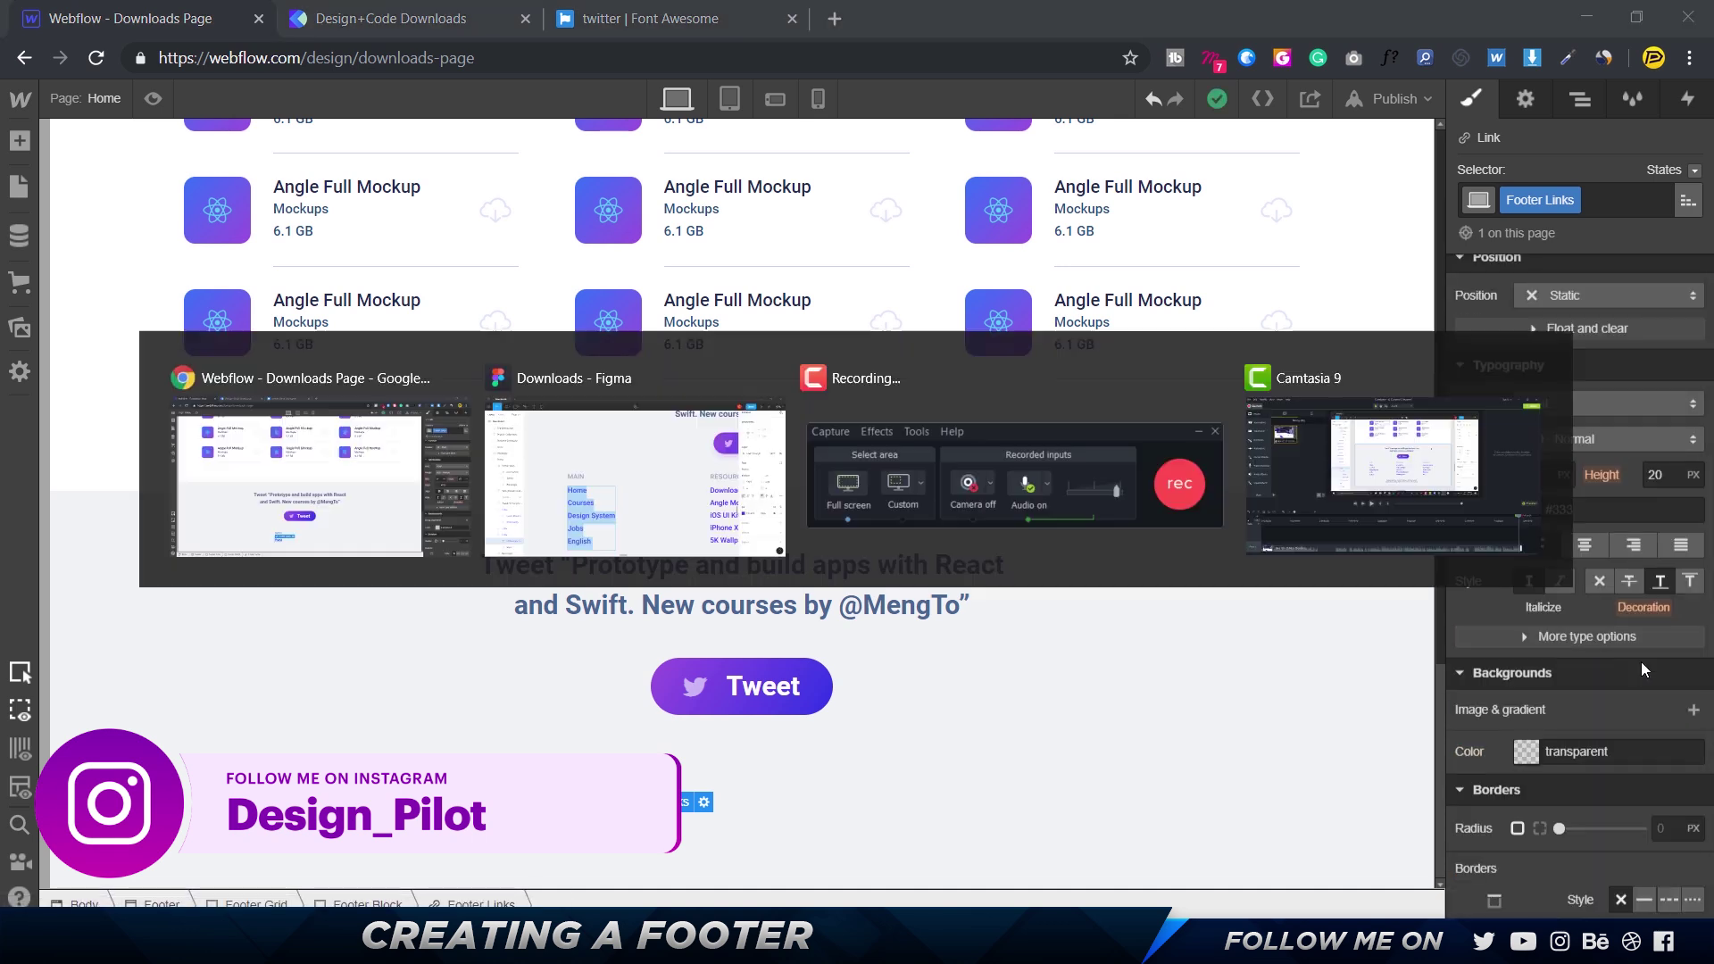
{"action": "key", "text": "Escape"}
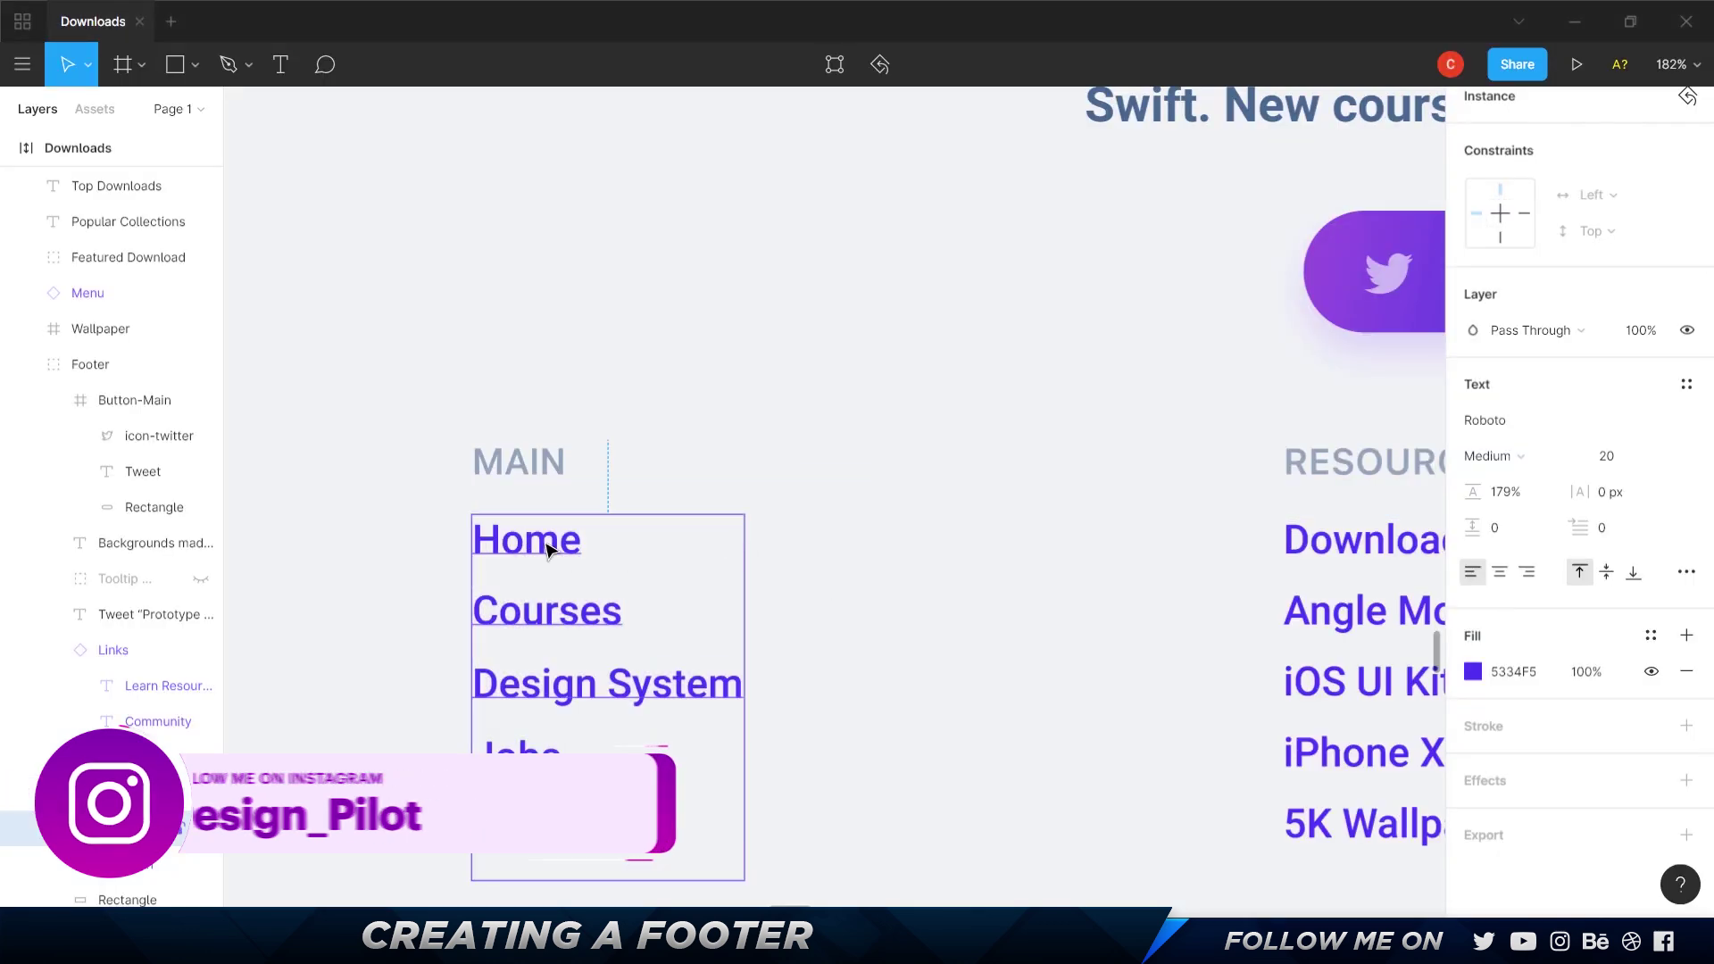
{"action": "left_click", "coordinate": [1547, 673]}
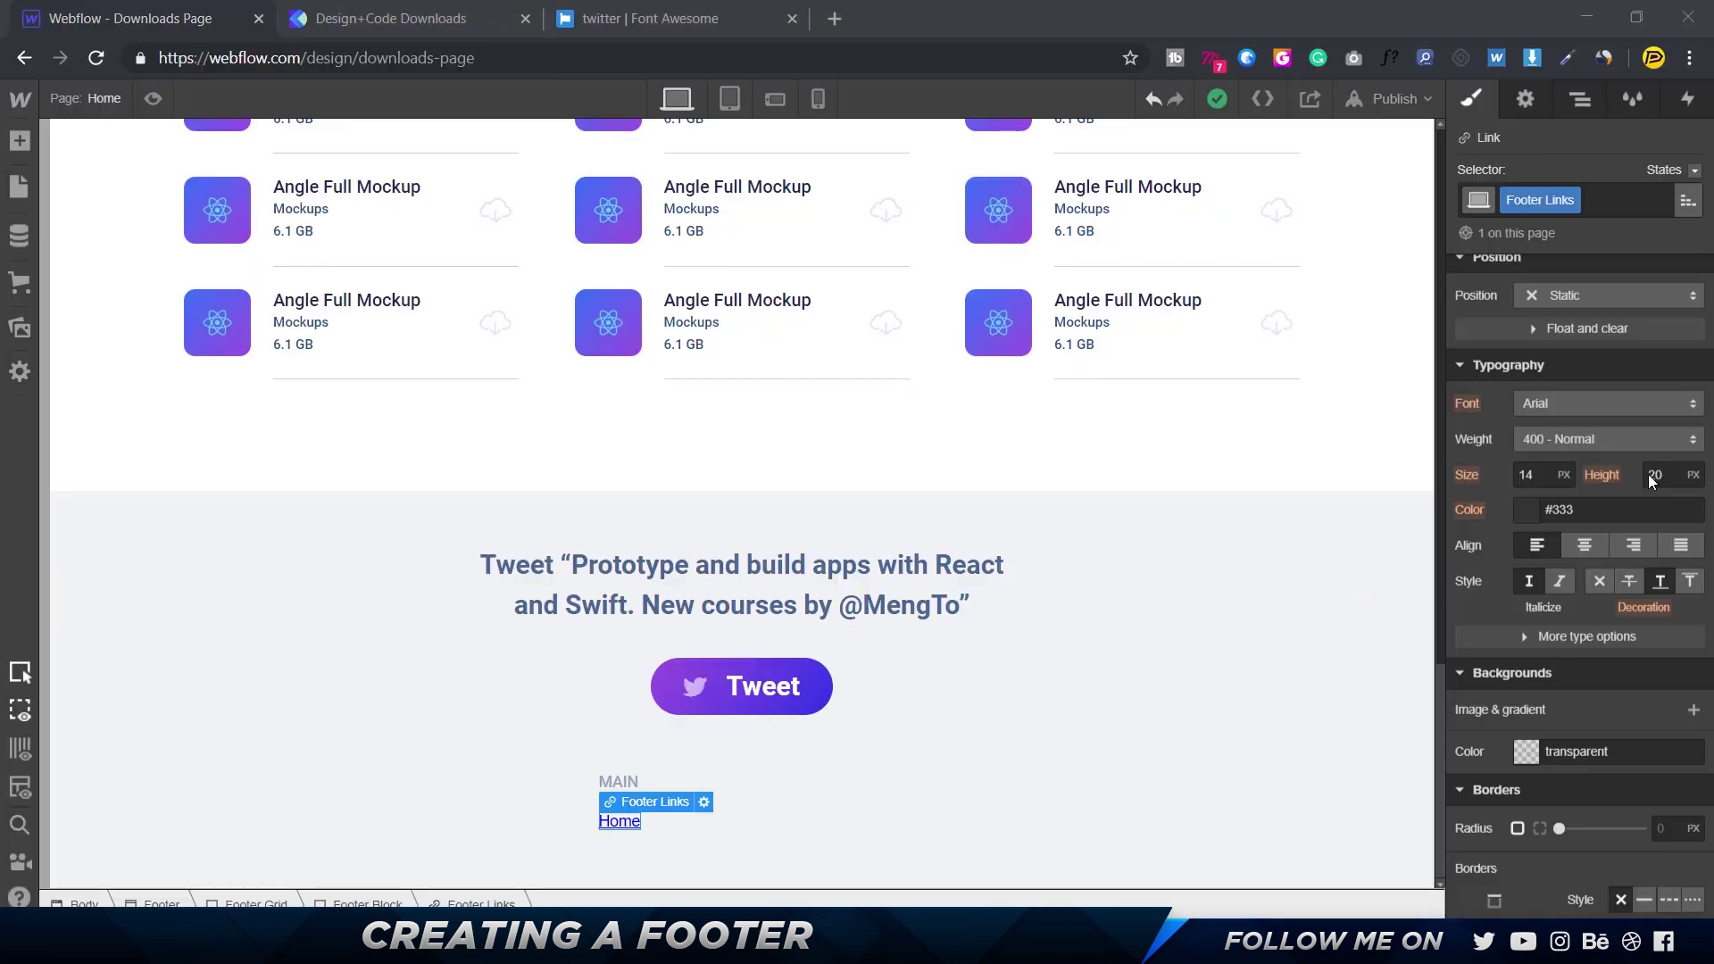
{"action": "key", "text": "alt+Tab"}
{"action": "scroll", "coordinate": [1598, 632], "scroll_direction": "down", "scroll_amount": 4}
{"action": "scroll", "coordinate": [1562, 450], "scroll_direction": "up", "scroll_amount": 5}
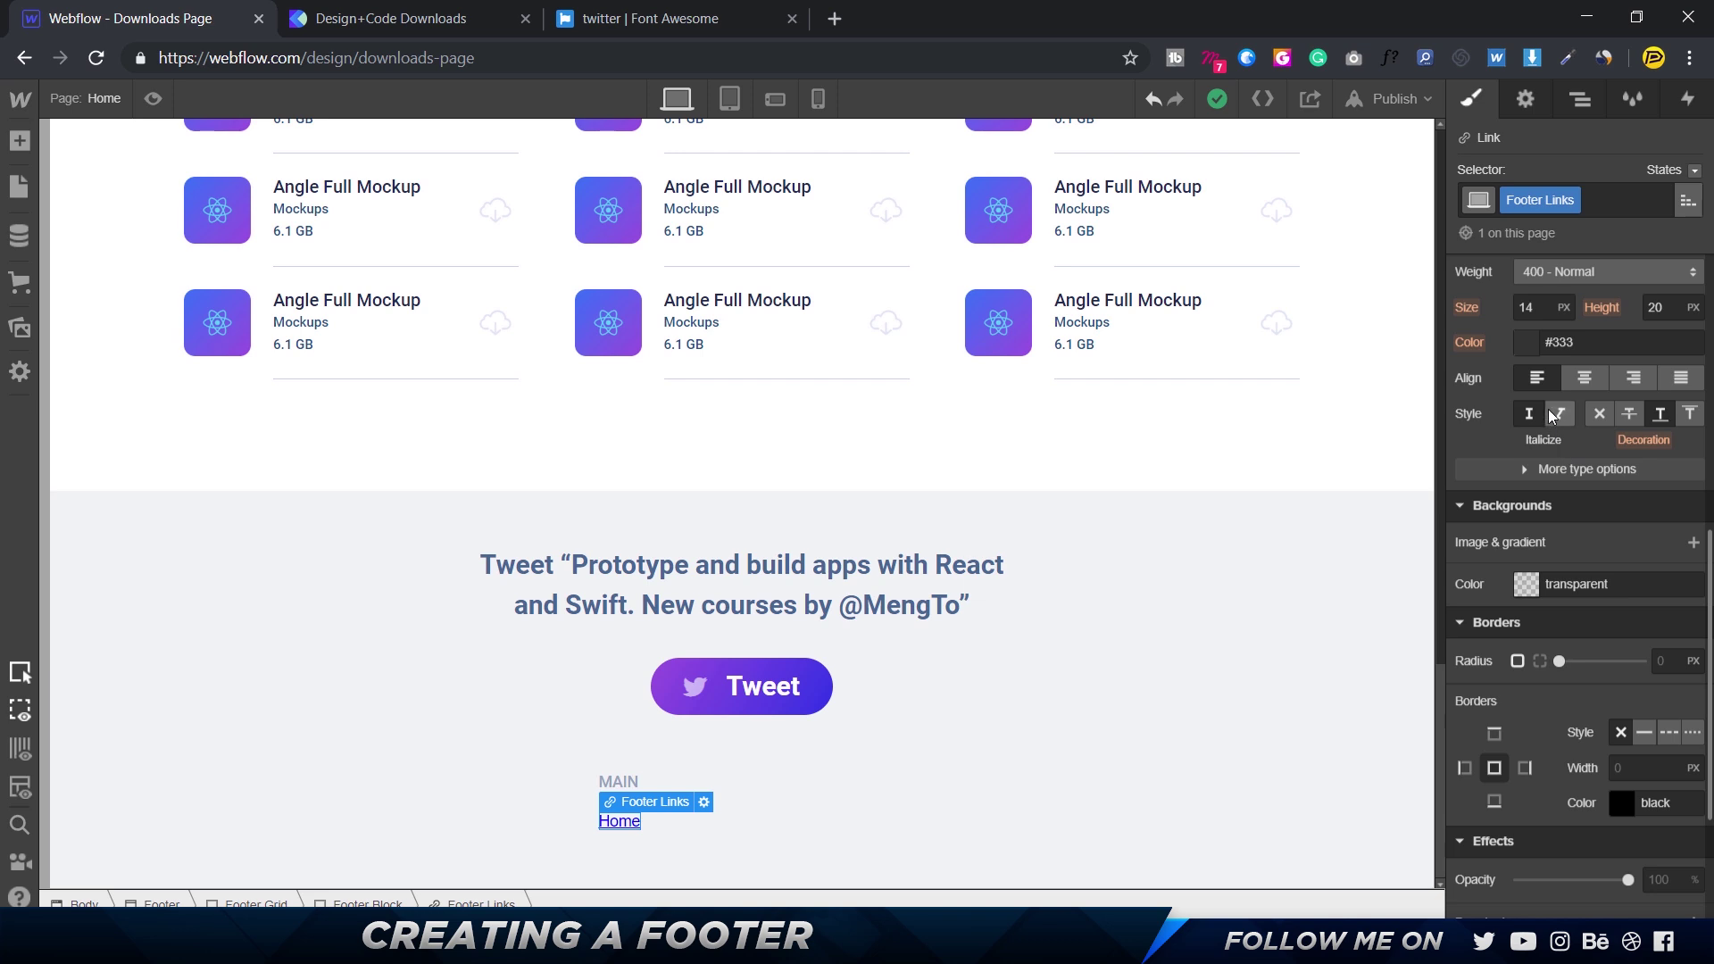
{"action": "left_click", "coordinate": [1572, 574]}
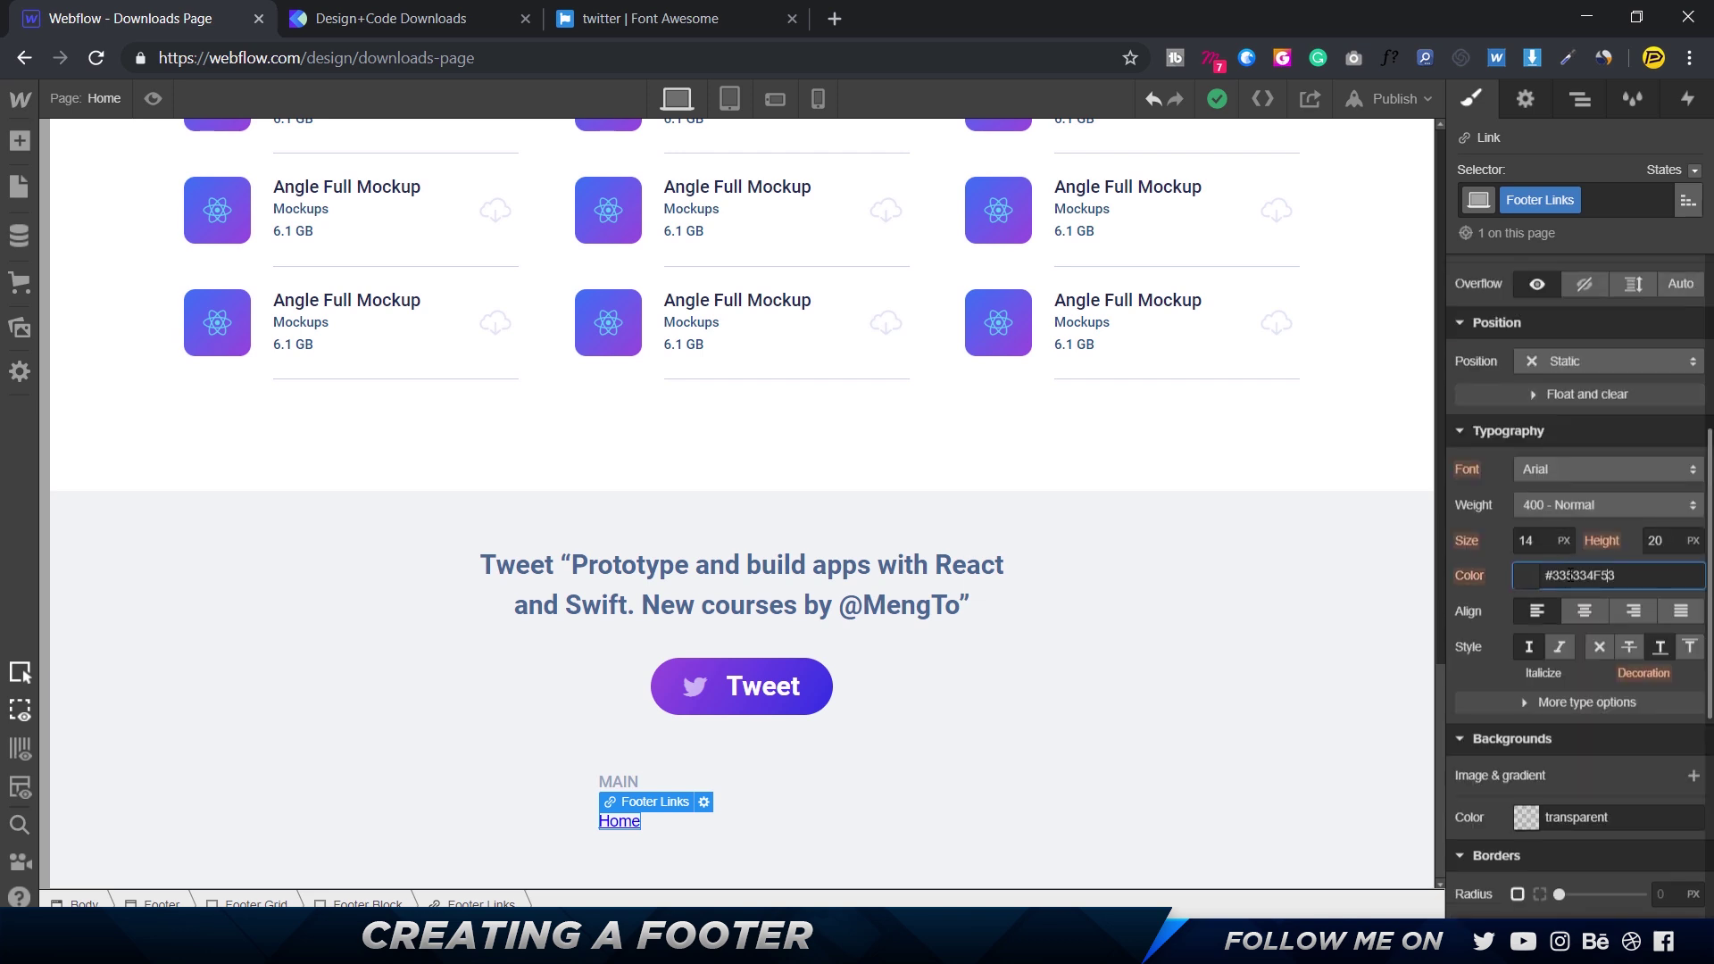
{"action": "key", "text": "ctrl+a"}
{"action": "type", "text": "#5334f5"}
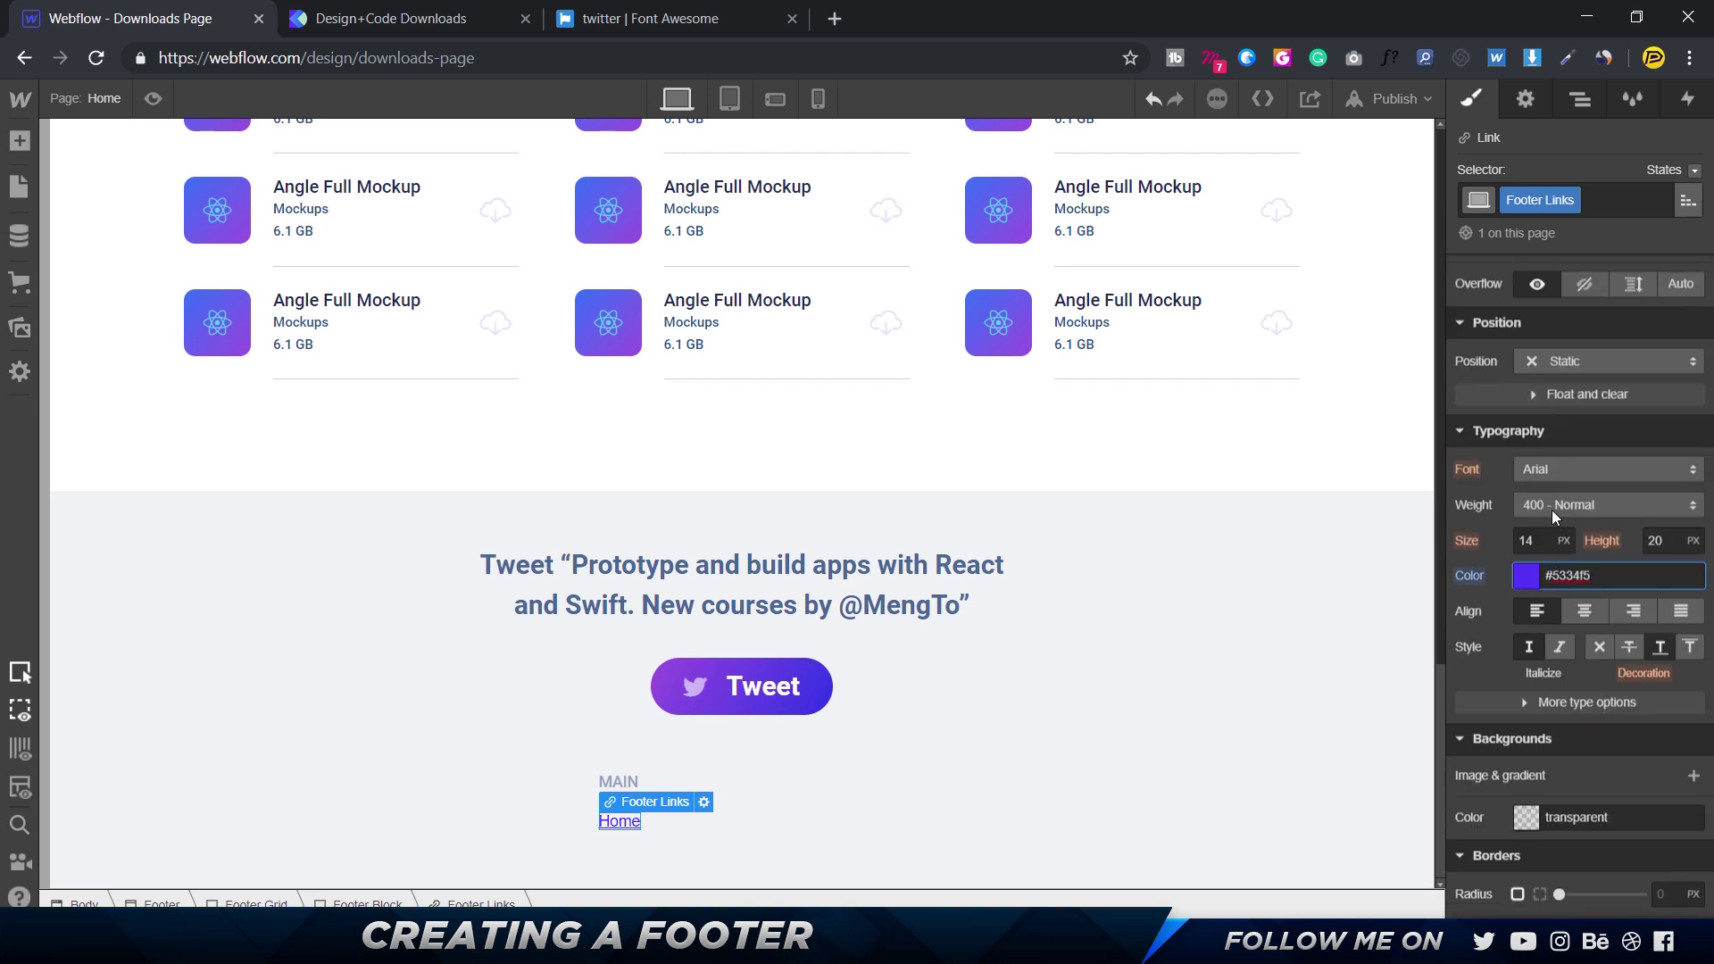
- Style the Home link with the Roboto font, weight 500 - Medium, size 20 px and no underline
{"action": "left_click", "coordinate": [1536, 539]}
{"action": "key", "text": "Return"}
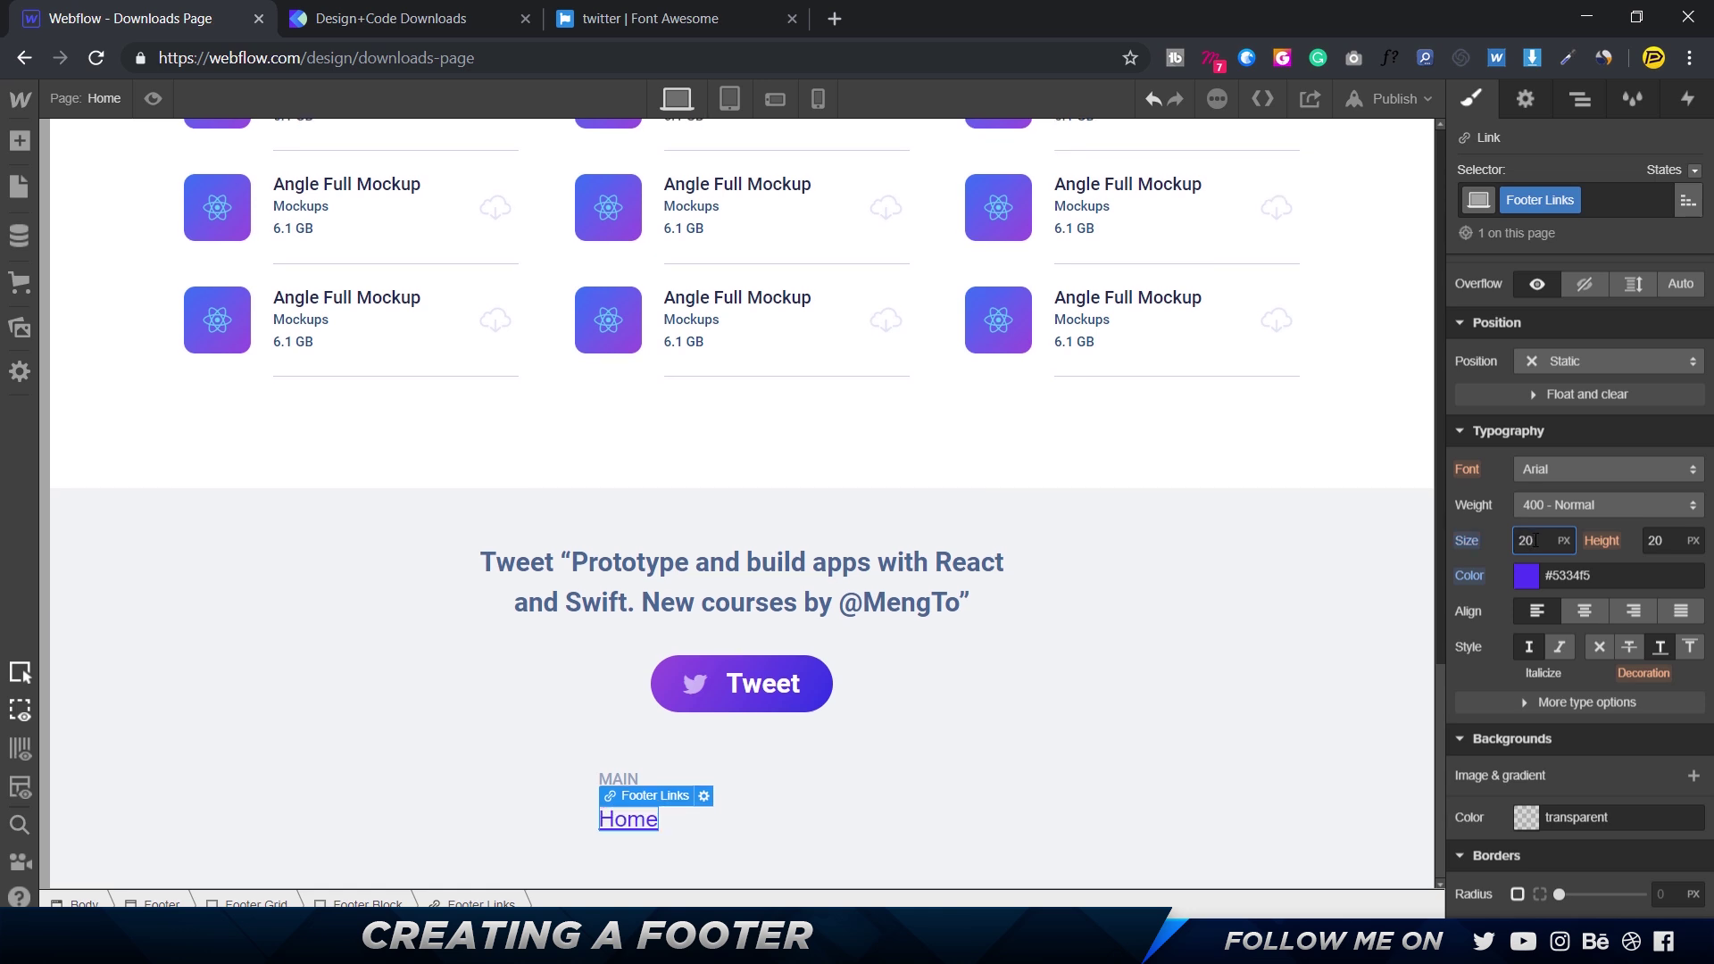
{"action": "left_click", "coordinate": [1584, 510]}
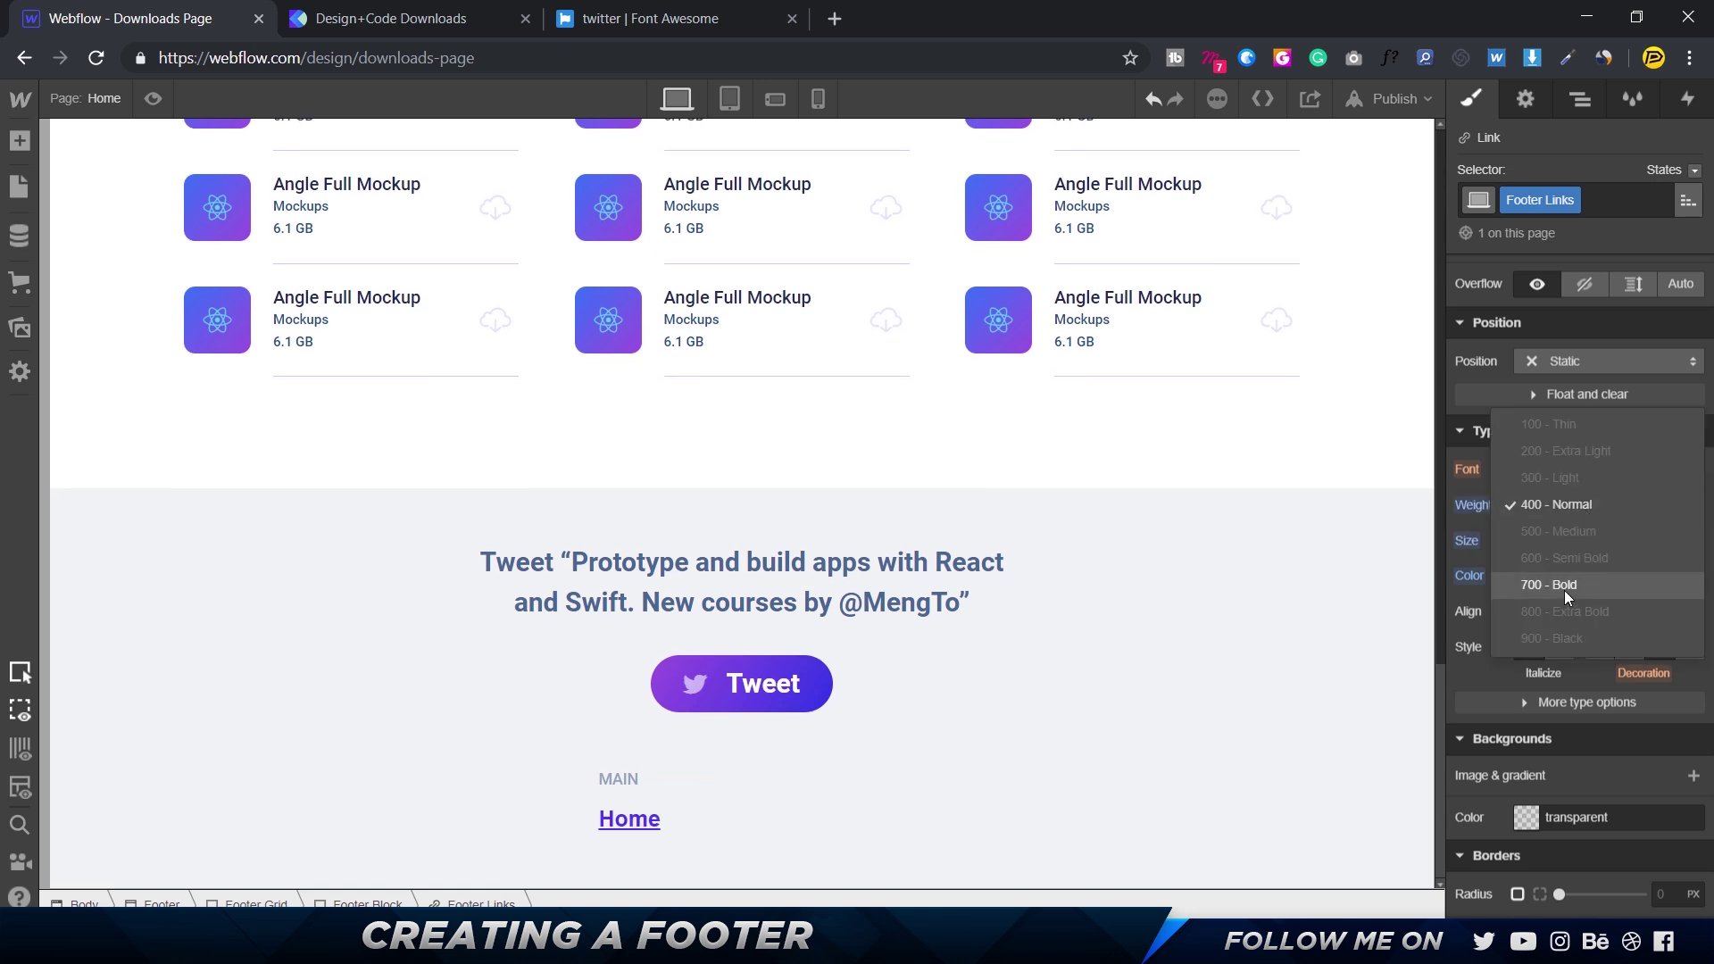
{"action": "left_click", "coordinate": [1564, 591]}
{"action": "left_click", "coordinate": [1573, 469]}
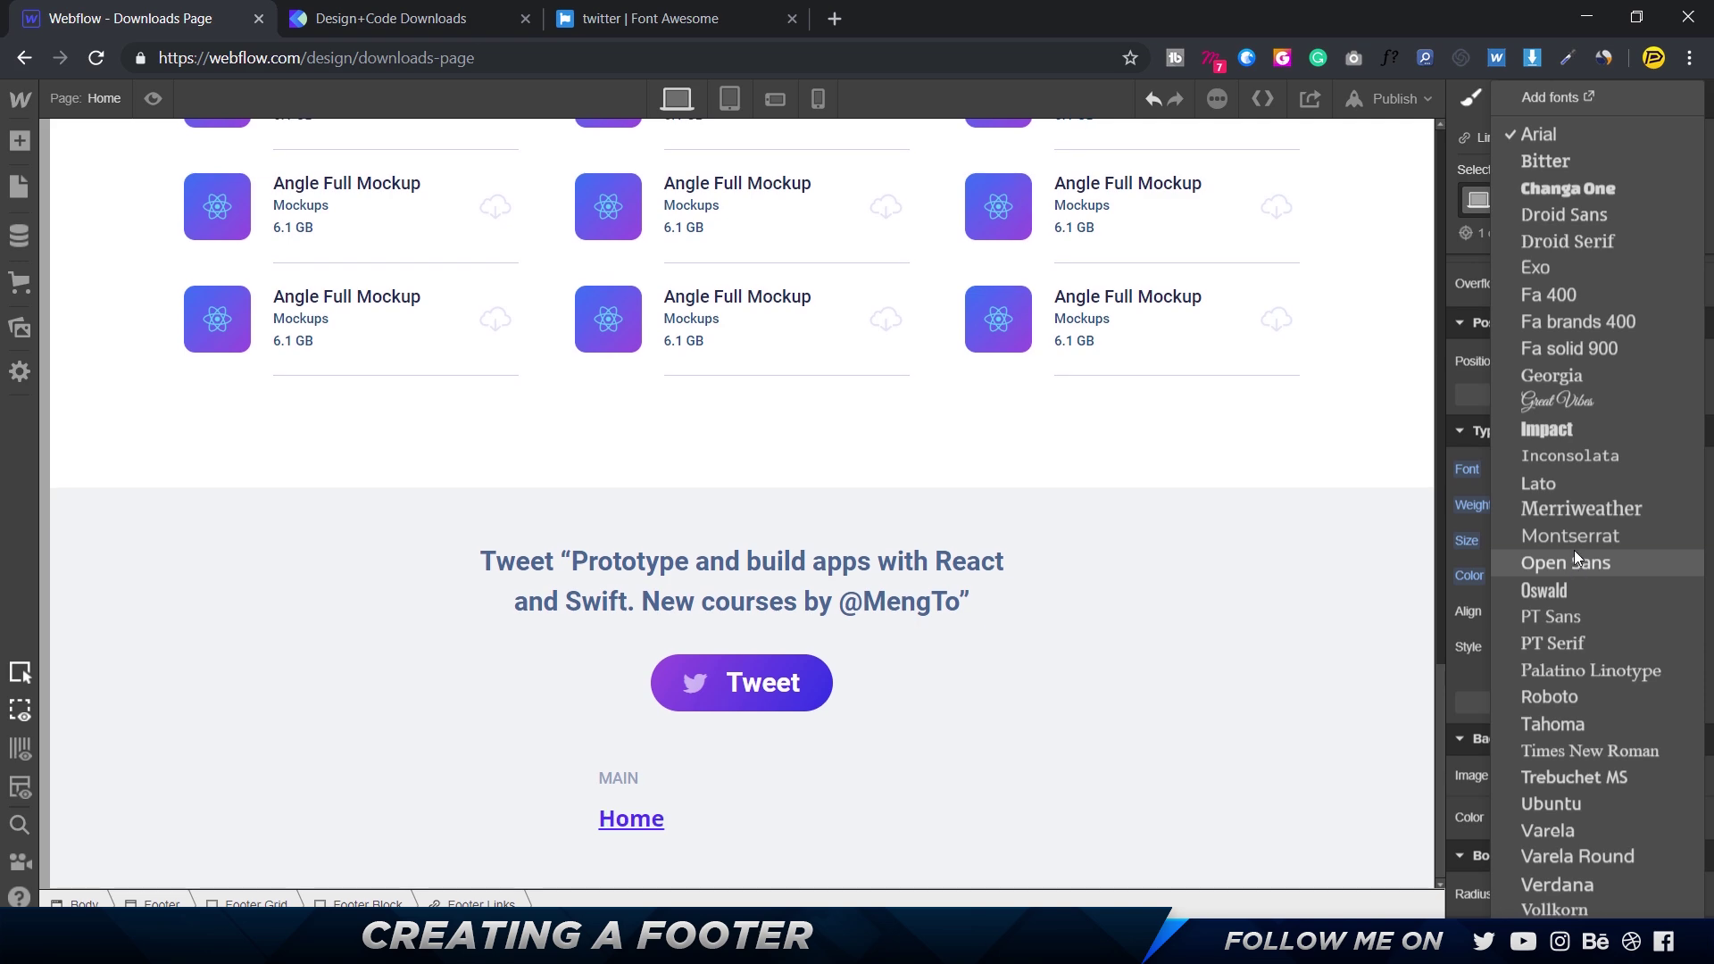
{"action": "left_click", "coordinate": [1582, 695]}
{"action": "key", "text": "alt+Tab"}
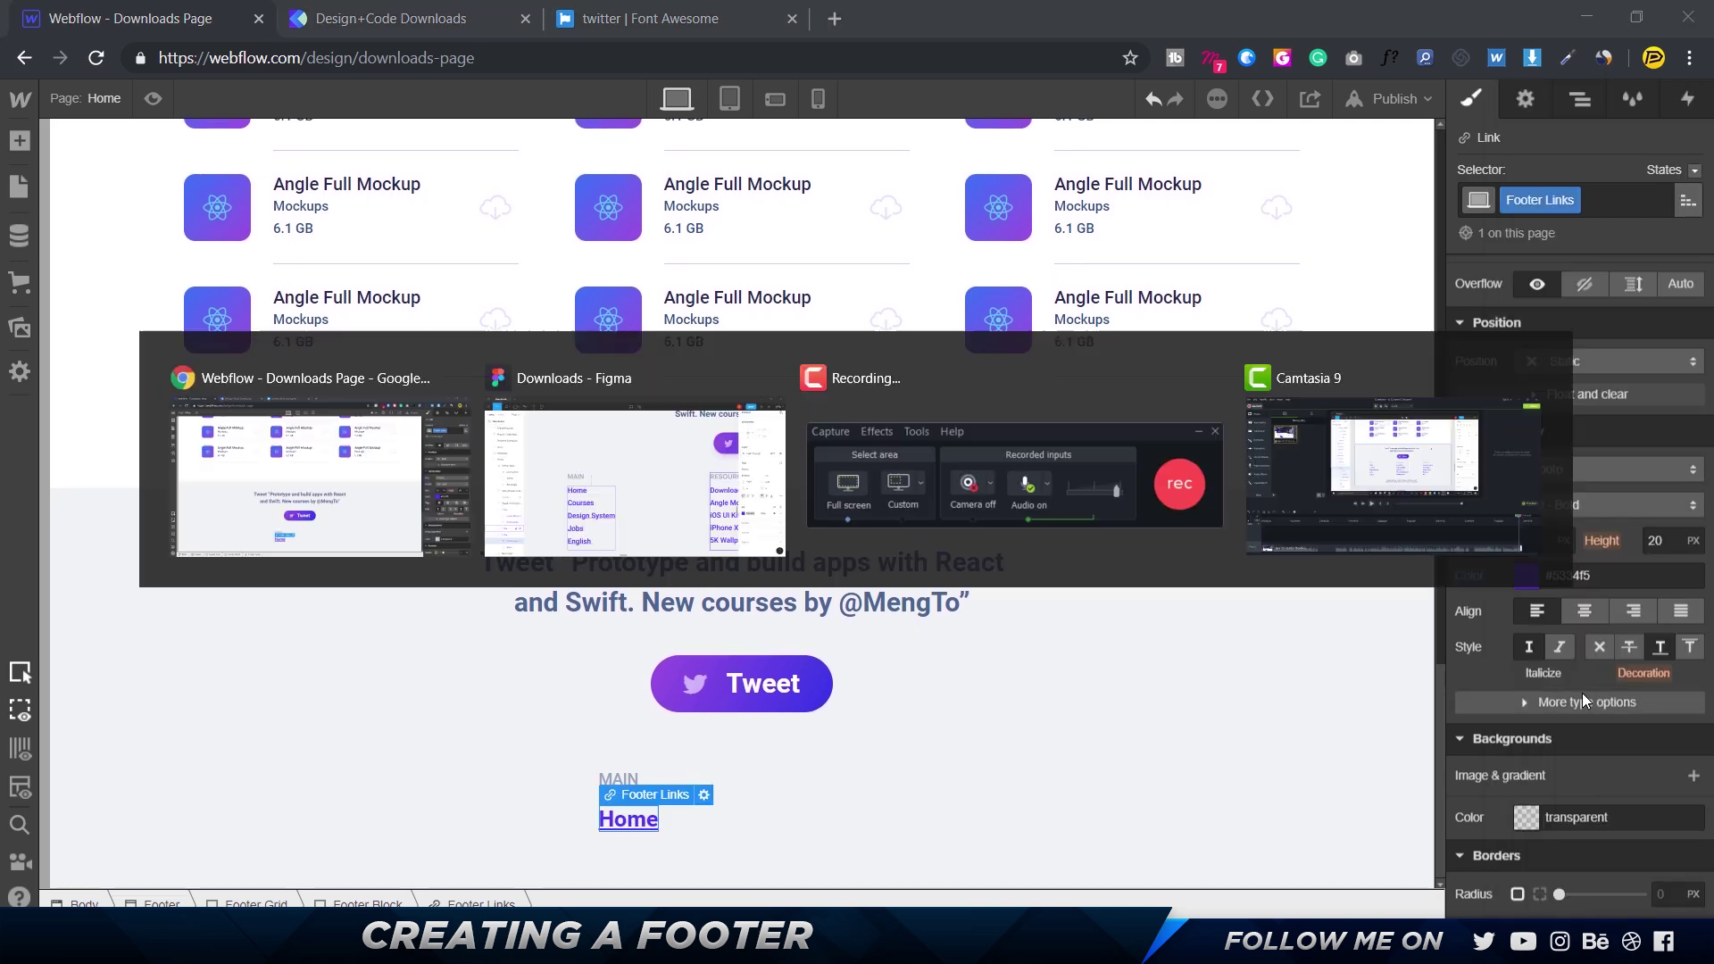
{"action": "key", "text": "alt+Tab"}
{"action": "left_click", "coordinate": [1580, 507]}
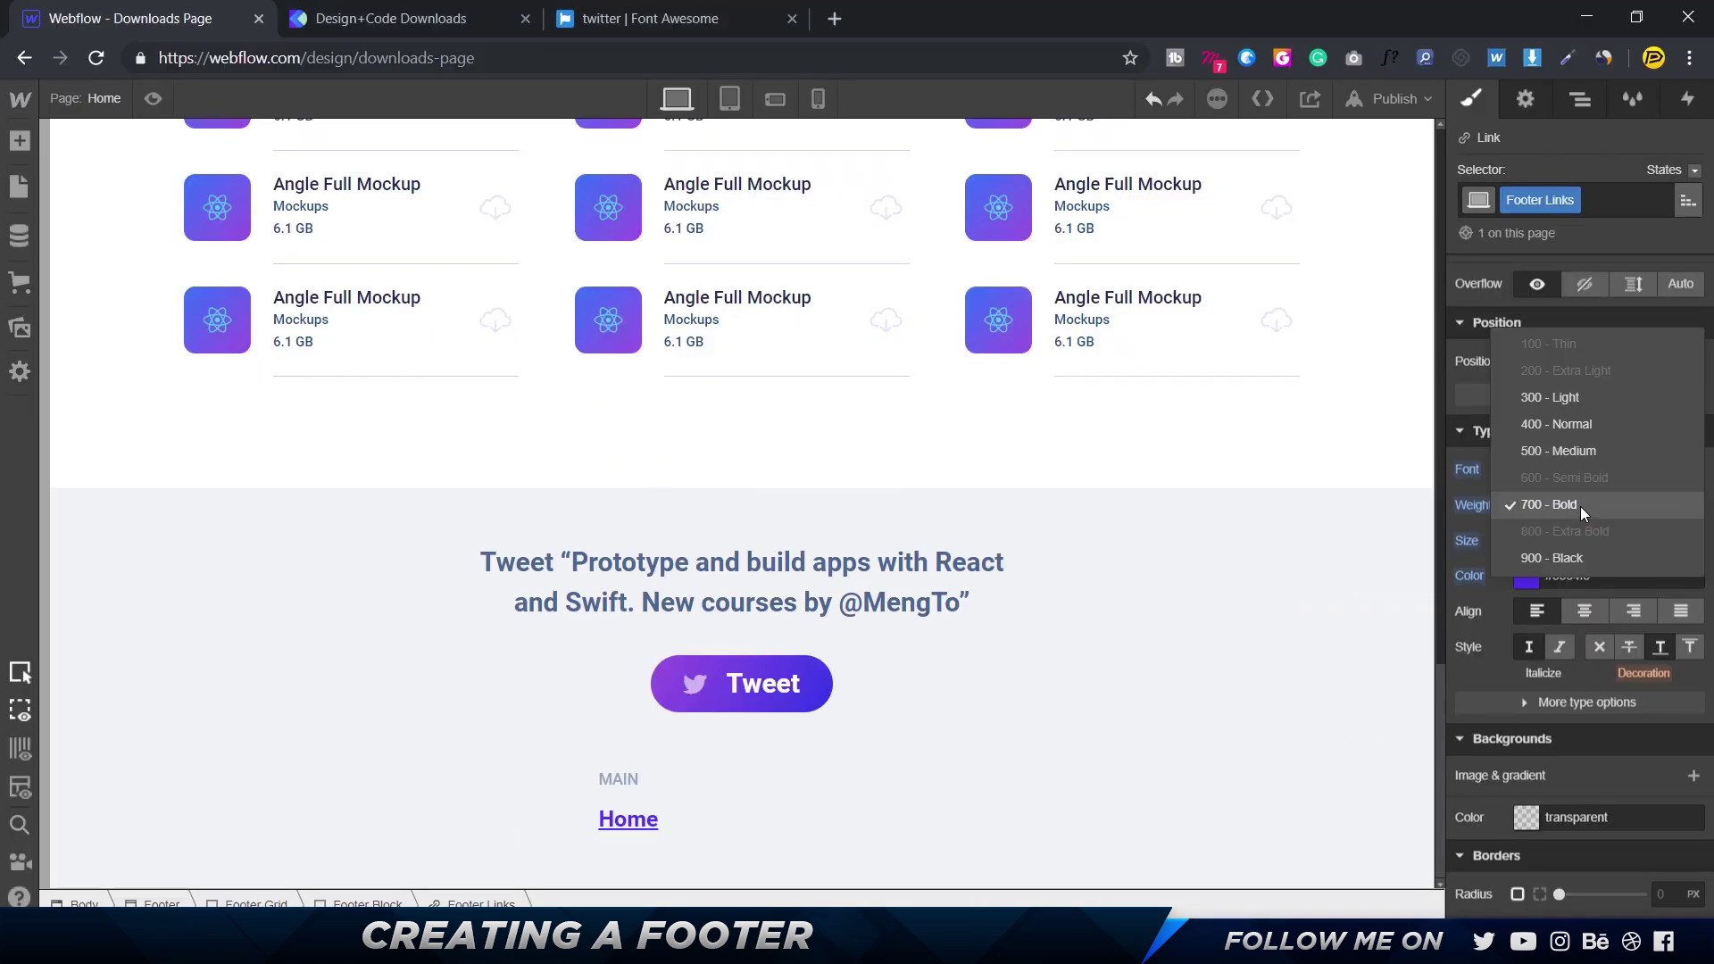
{"action": "left_click", "coordinate": [1572, 448]}
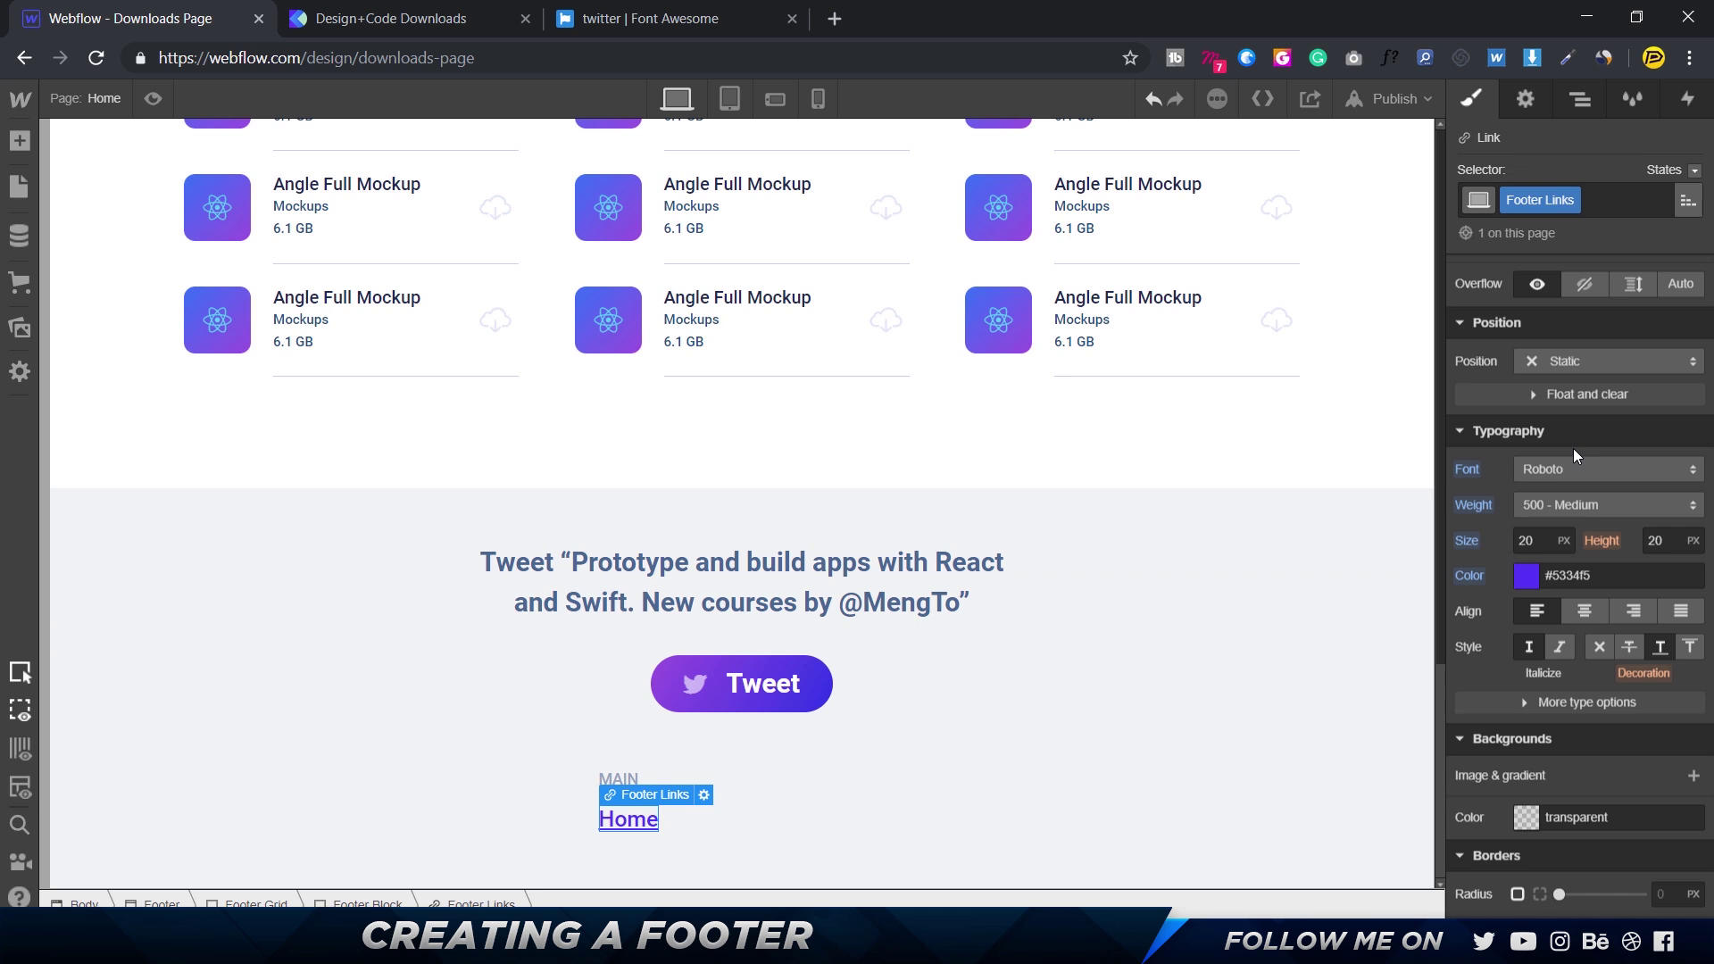
{"action": "left_click", "coordinate": [1599, 646]}
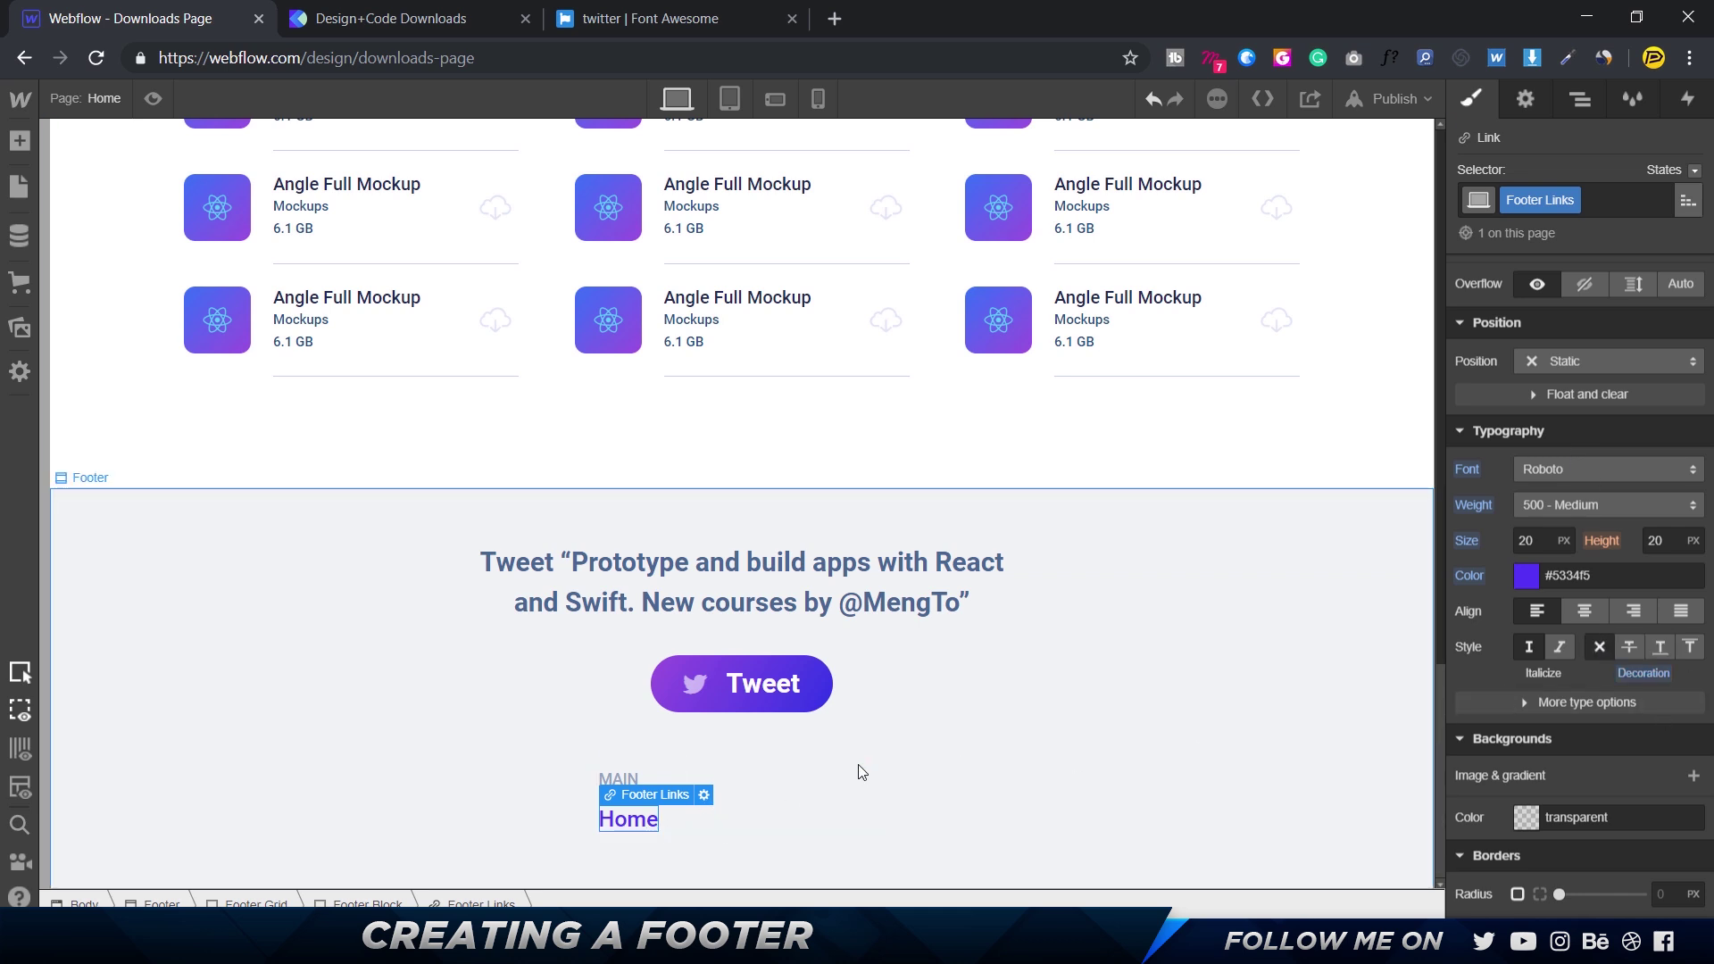
- Duplicate the Home link four times within the Footer Block
{"action": "key", "text": "ctrl+d"}
{"action": "key", "text": "ctrl+d"}
{"action": "key", "text": "ctrl+d"}
{"action": "key", "text": "ctrl+d"}
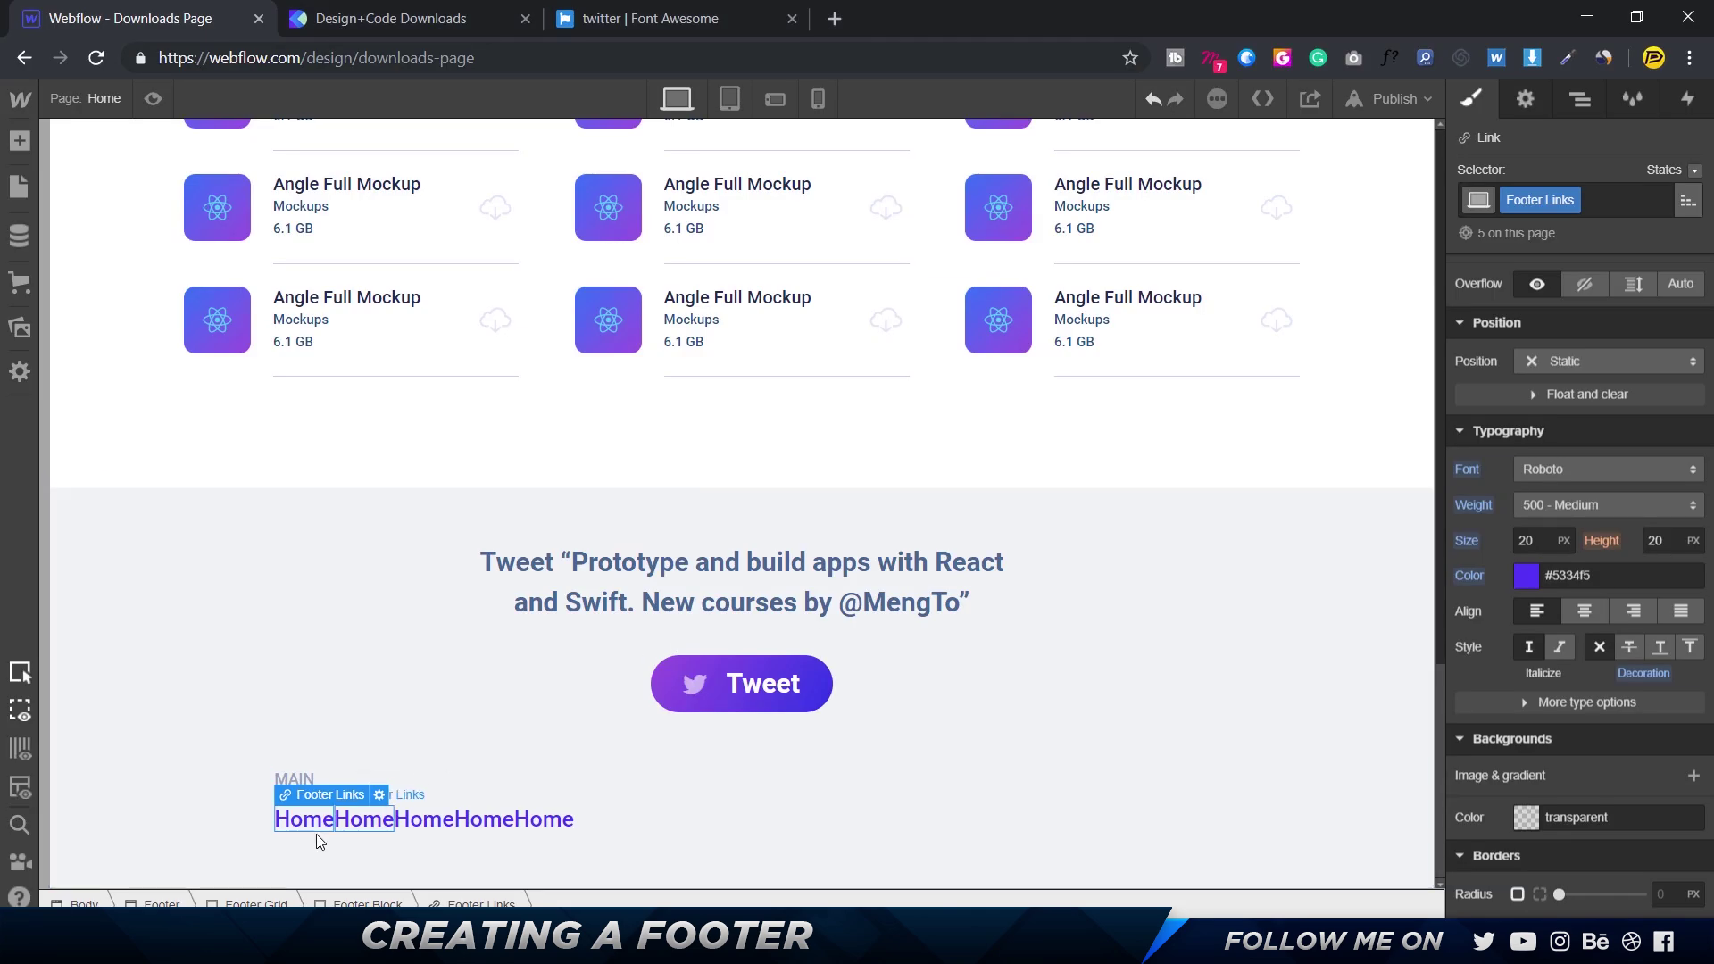
- Change the text of the second footer link to Courses and the third to Design System
{"action": "double_click", "coordinate": [362, 825]}
{"action": "type", "text": "Cours"}
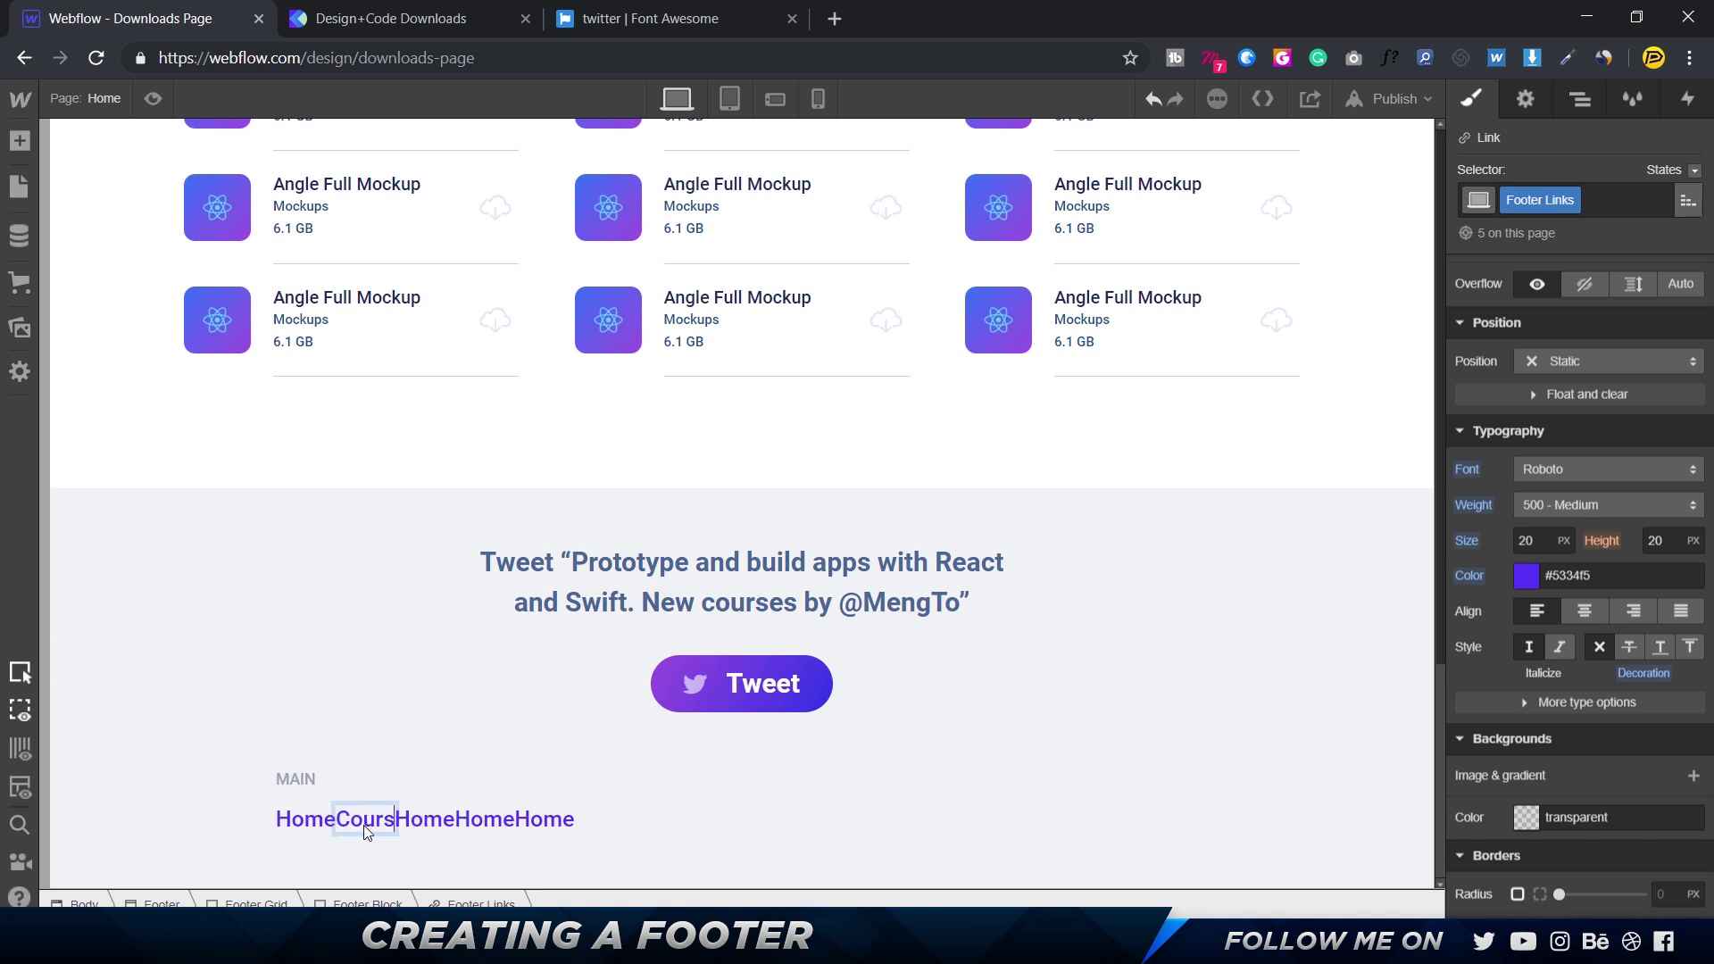
{"action": "type", "text": "es"}
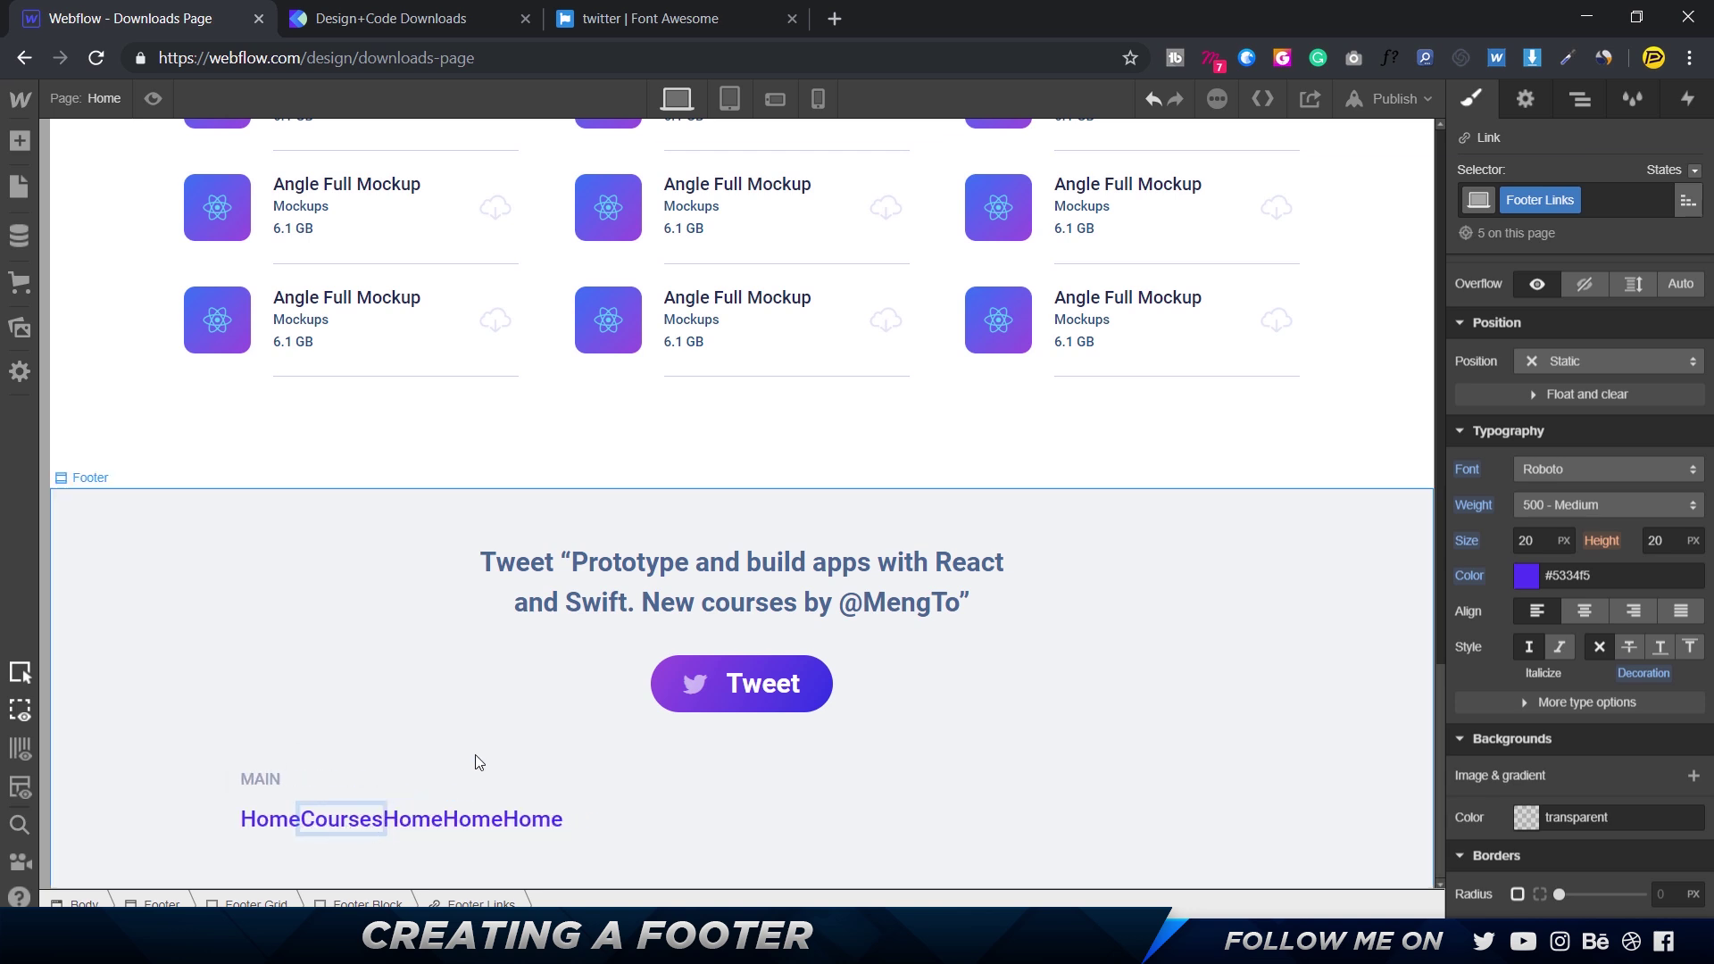
{"action": "double_click", "coordinate": [423, 818]}
{"action": "type", "text": "De"}
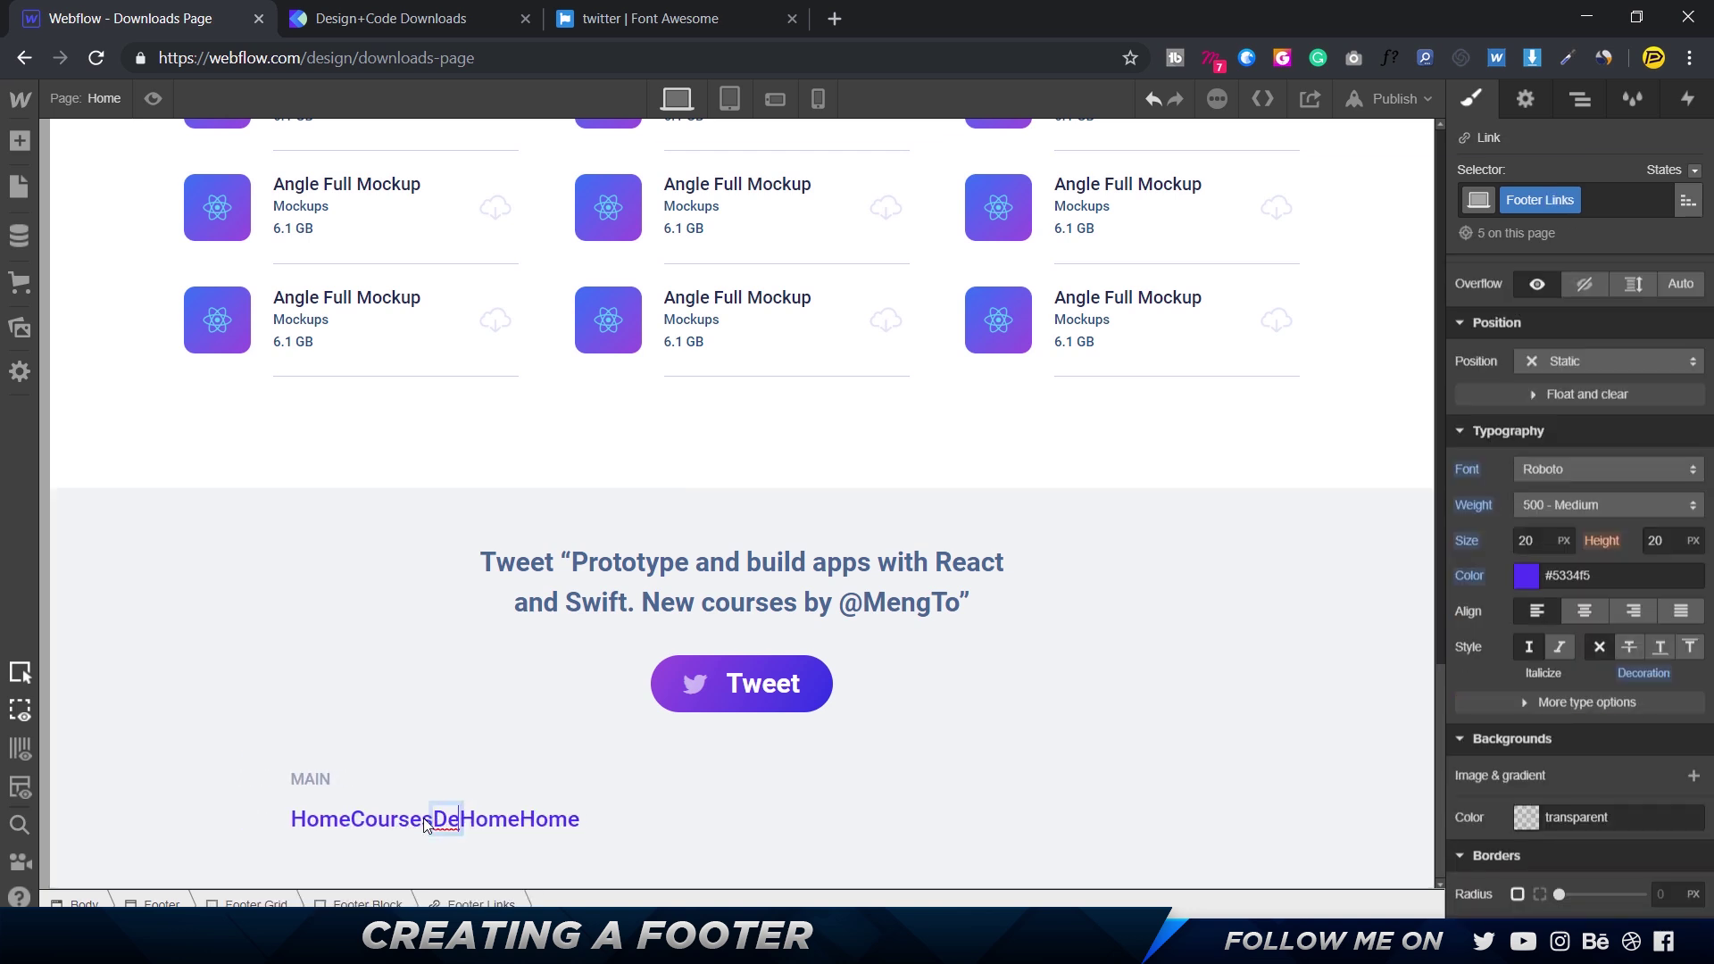
{"action": "type", "text": "sign System"}
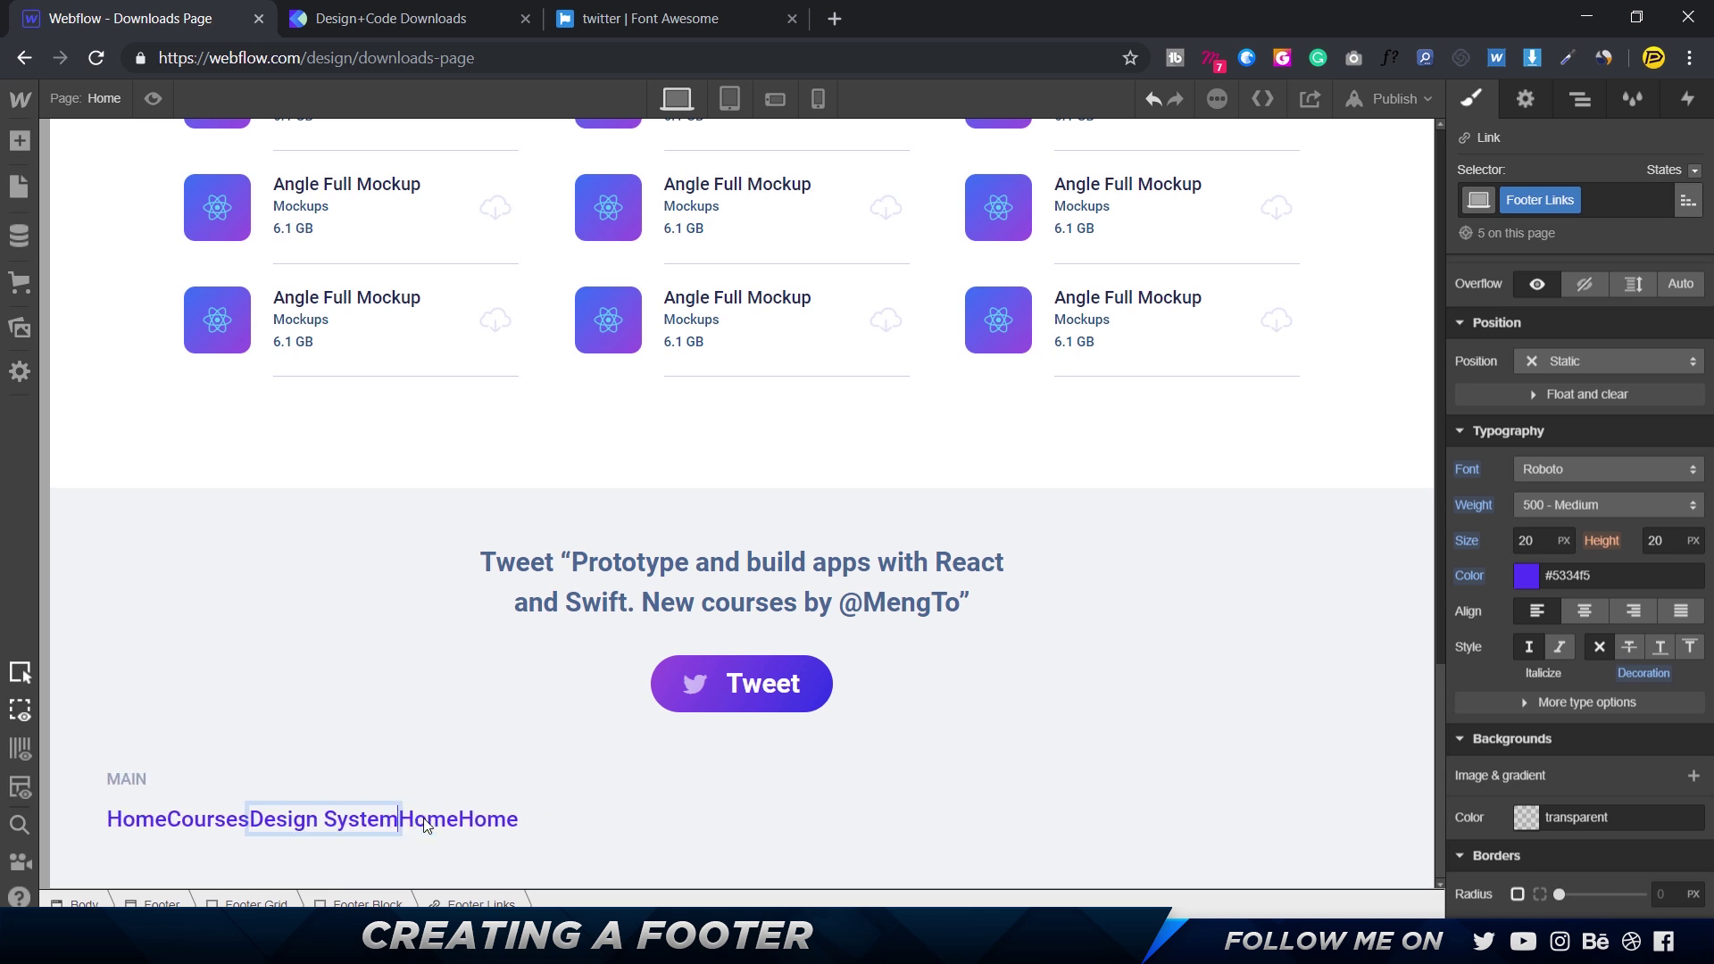
- Change the text of the fourth footer link to Jobs and the fifth to English
{"action": "left_click", "coordinate": [447, 785]}
{"action": "double_click", "coordinate": [441, 817]}
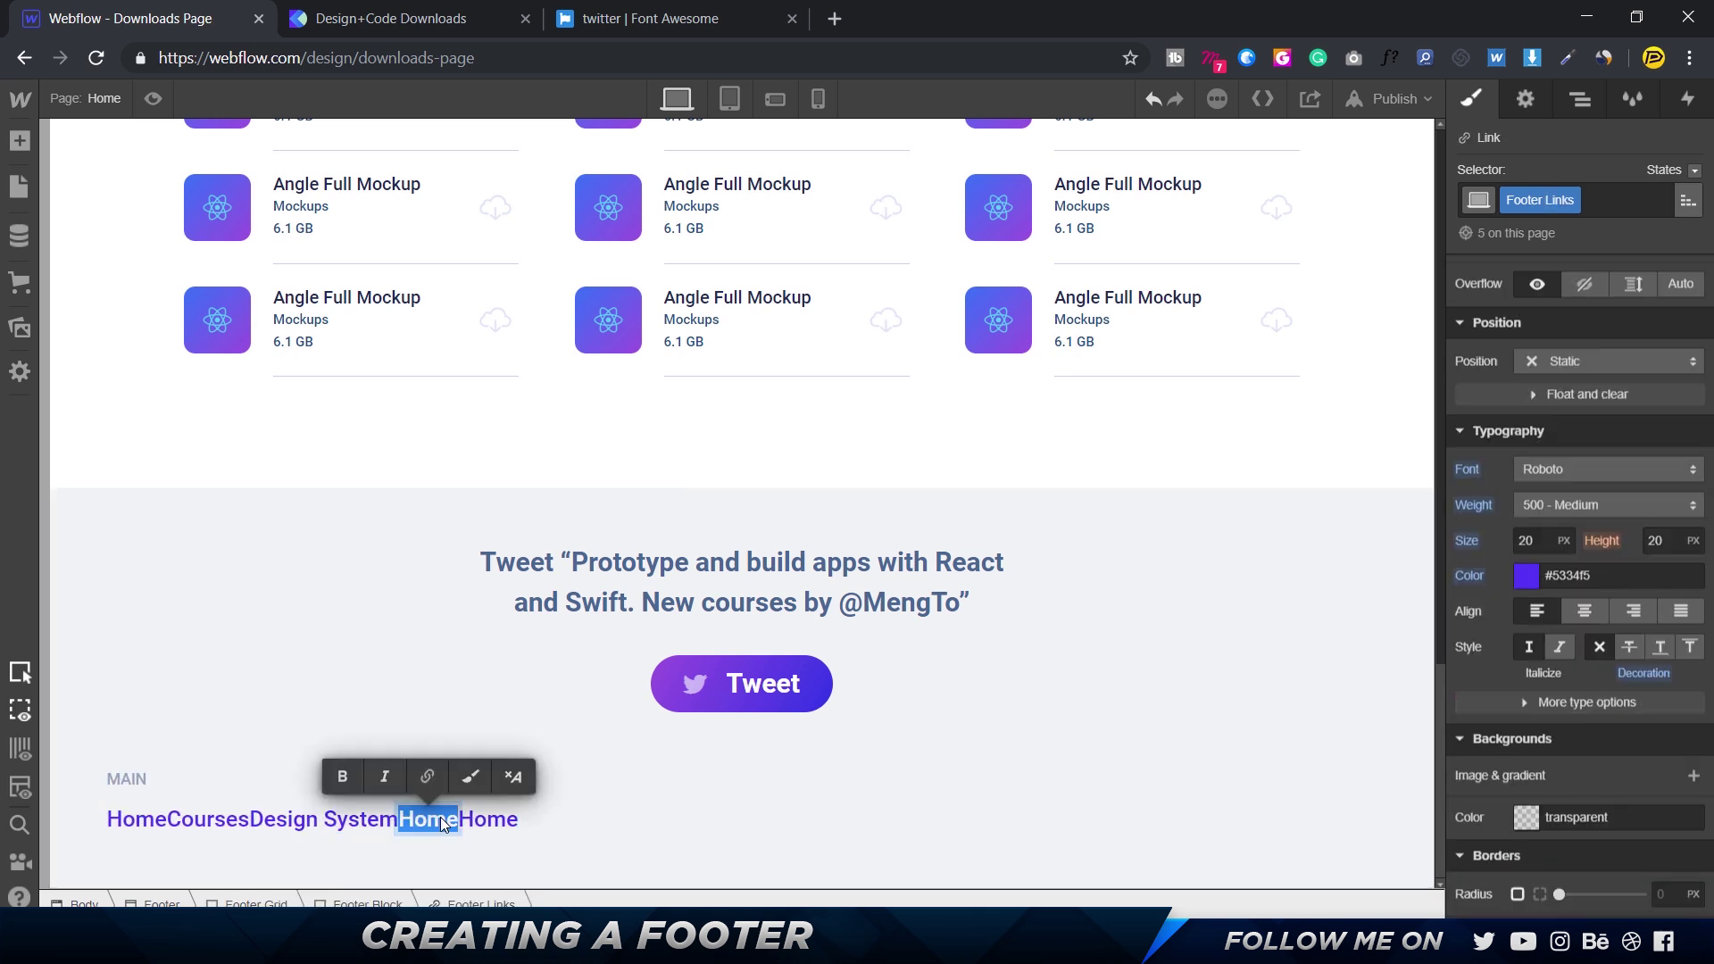
{"action": "type", "text": "Jobs"}
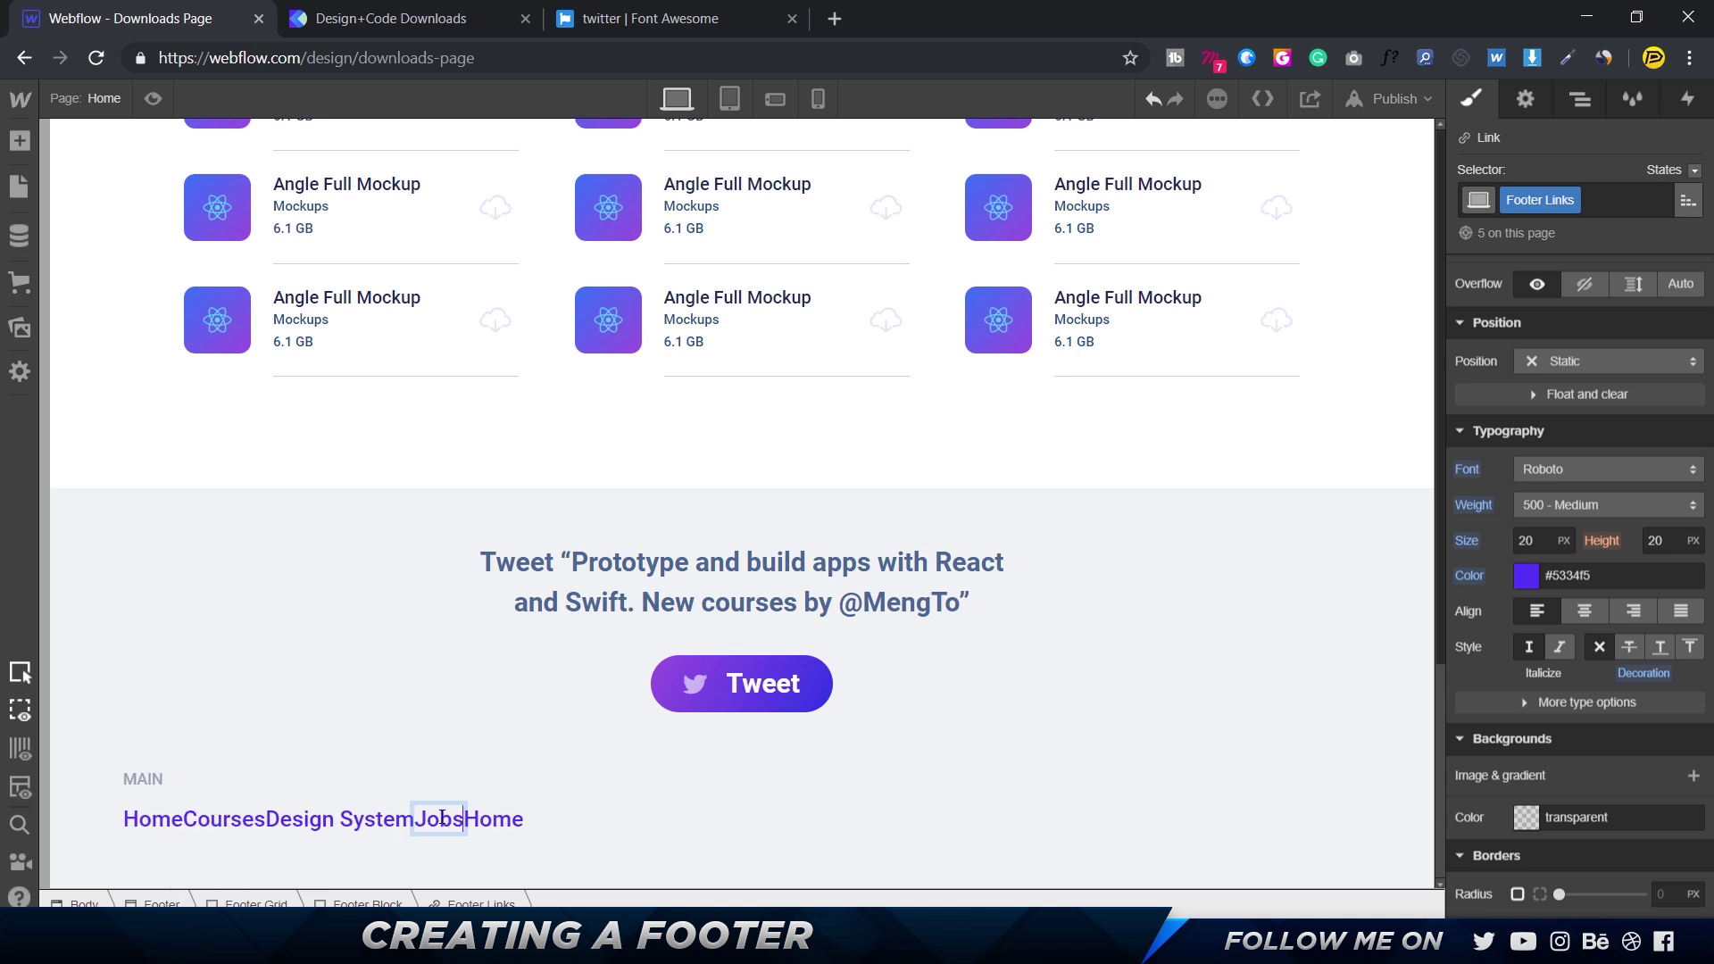
{"action": "left_click", "coordinate": [497, 844]}
{"action": "left_click", "coordinate": [496, 823]}
{"action": "double_click", "coordinate": [495, 823]}
{"action": "type", "text": "E"}
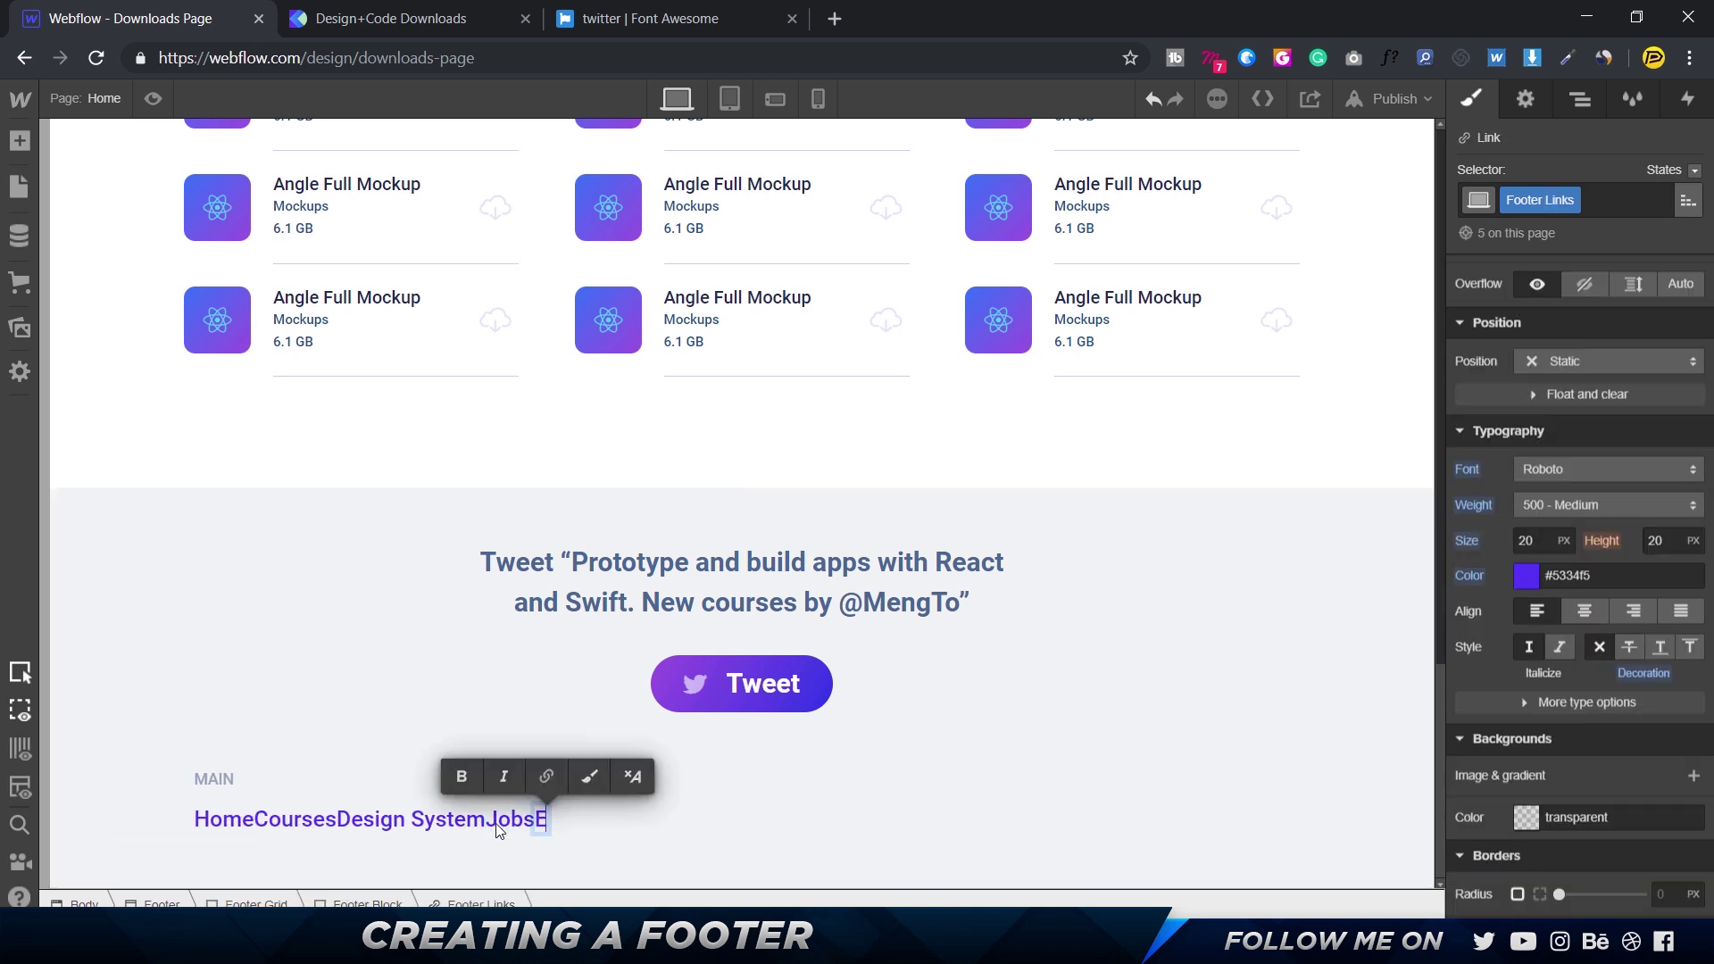
{"action": "type", "text": "ngi=Isih"}
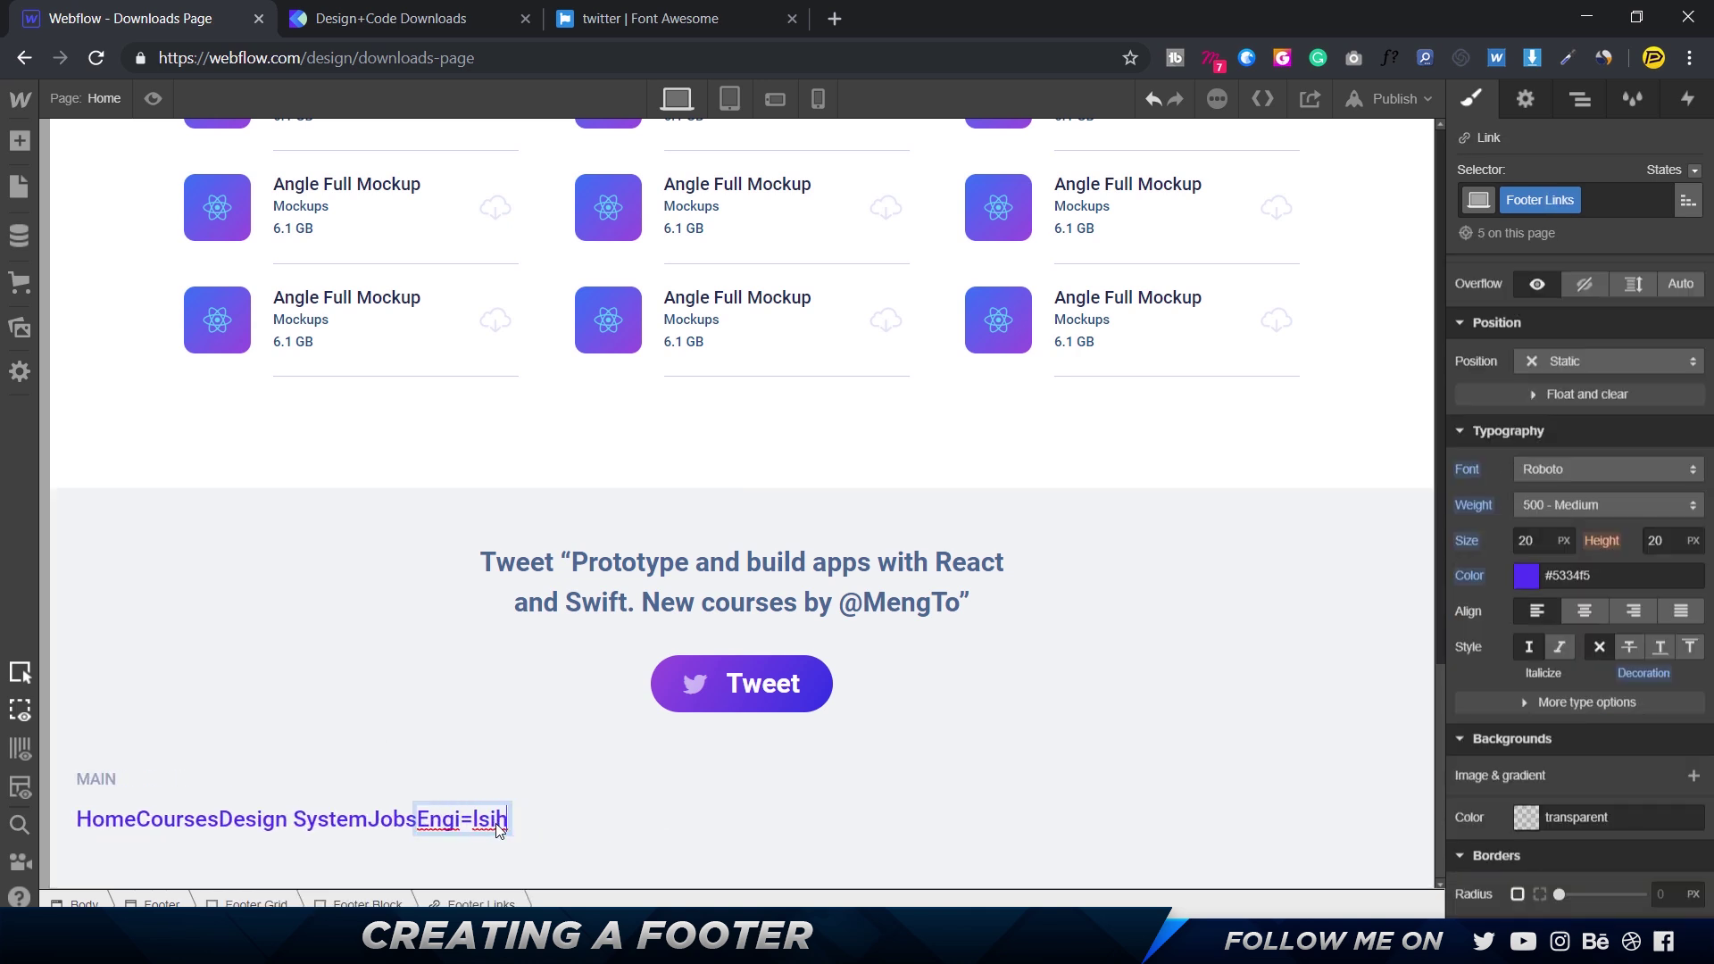
{"action": "key", "text": "BackSpace"}
{"action": "key", "text": "BackSpace"}
{"action": "key", "text": "BackSpace"}
{"action": "key", "text": "BackSpace"}
{"action": "key", "text": "BackSpace"}
{"action": "key", "text": "BackSpace"}
{"action": "type", "text": "l"}
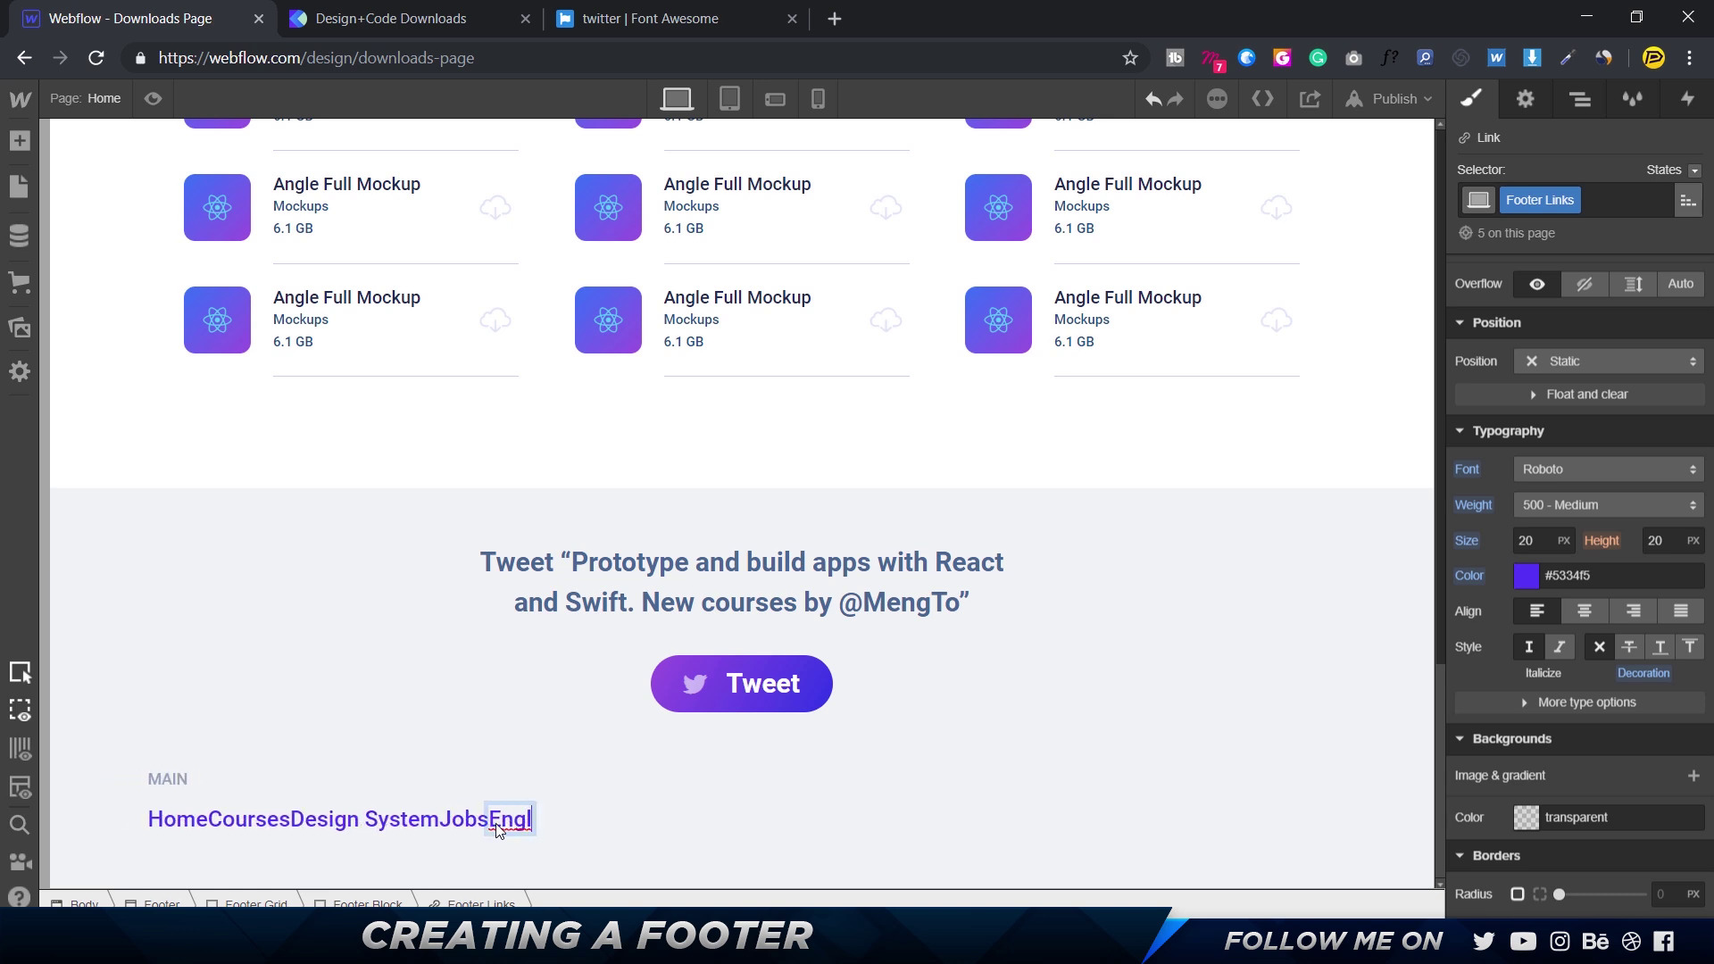
{"action": "type", "text": "ish"}
{"action": "left_click", "coordinate": [499, 846]}
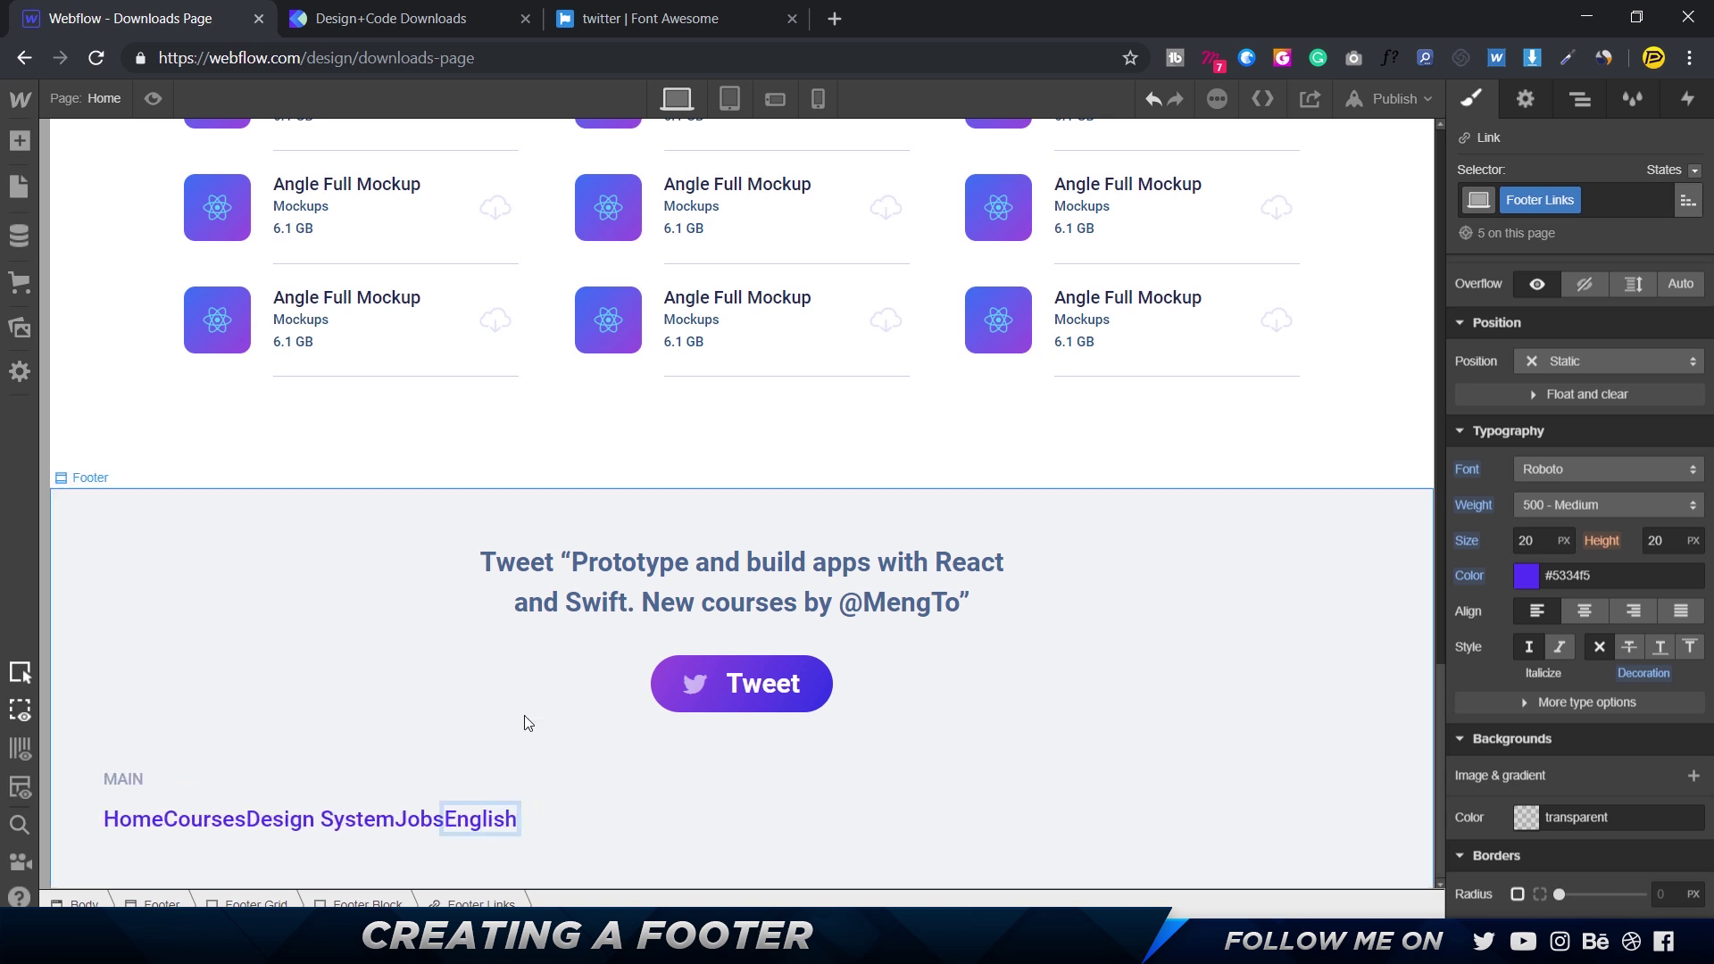
- Set the Footer Block containing the MAIN links to a flex layout with vertical direction
{"action": "left_click", "coordinate": [278, 802]}
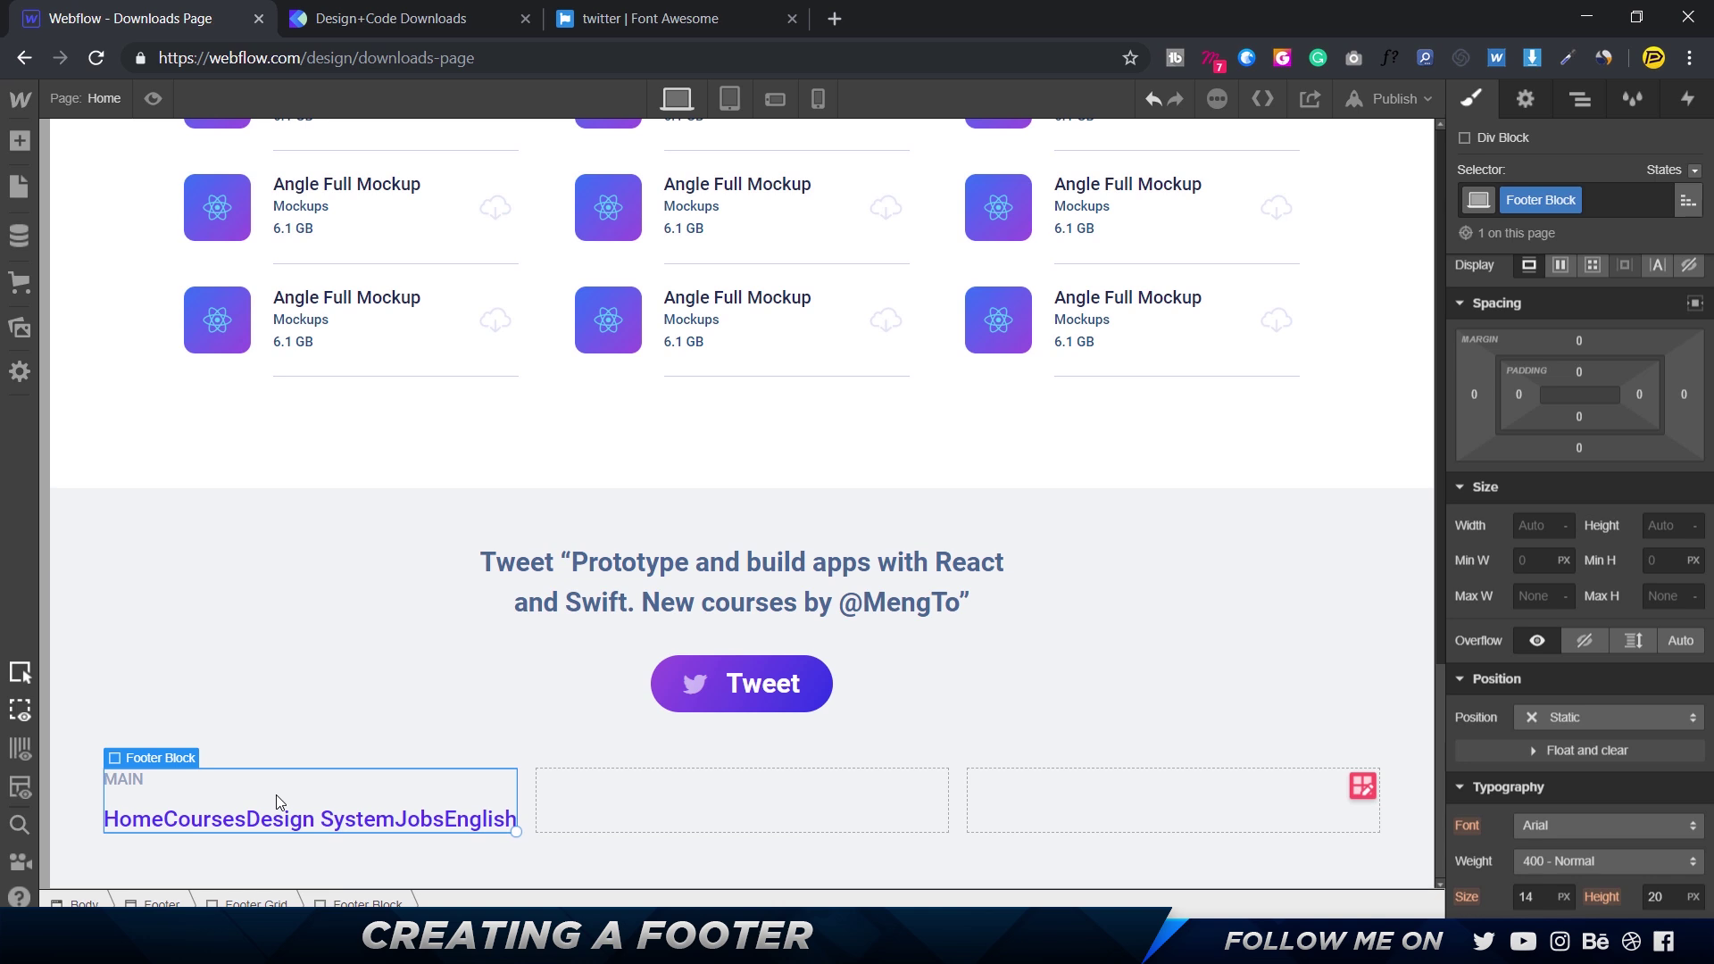
{"action": "left_click", "coordinate": [1555, 265]}
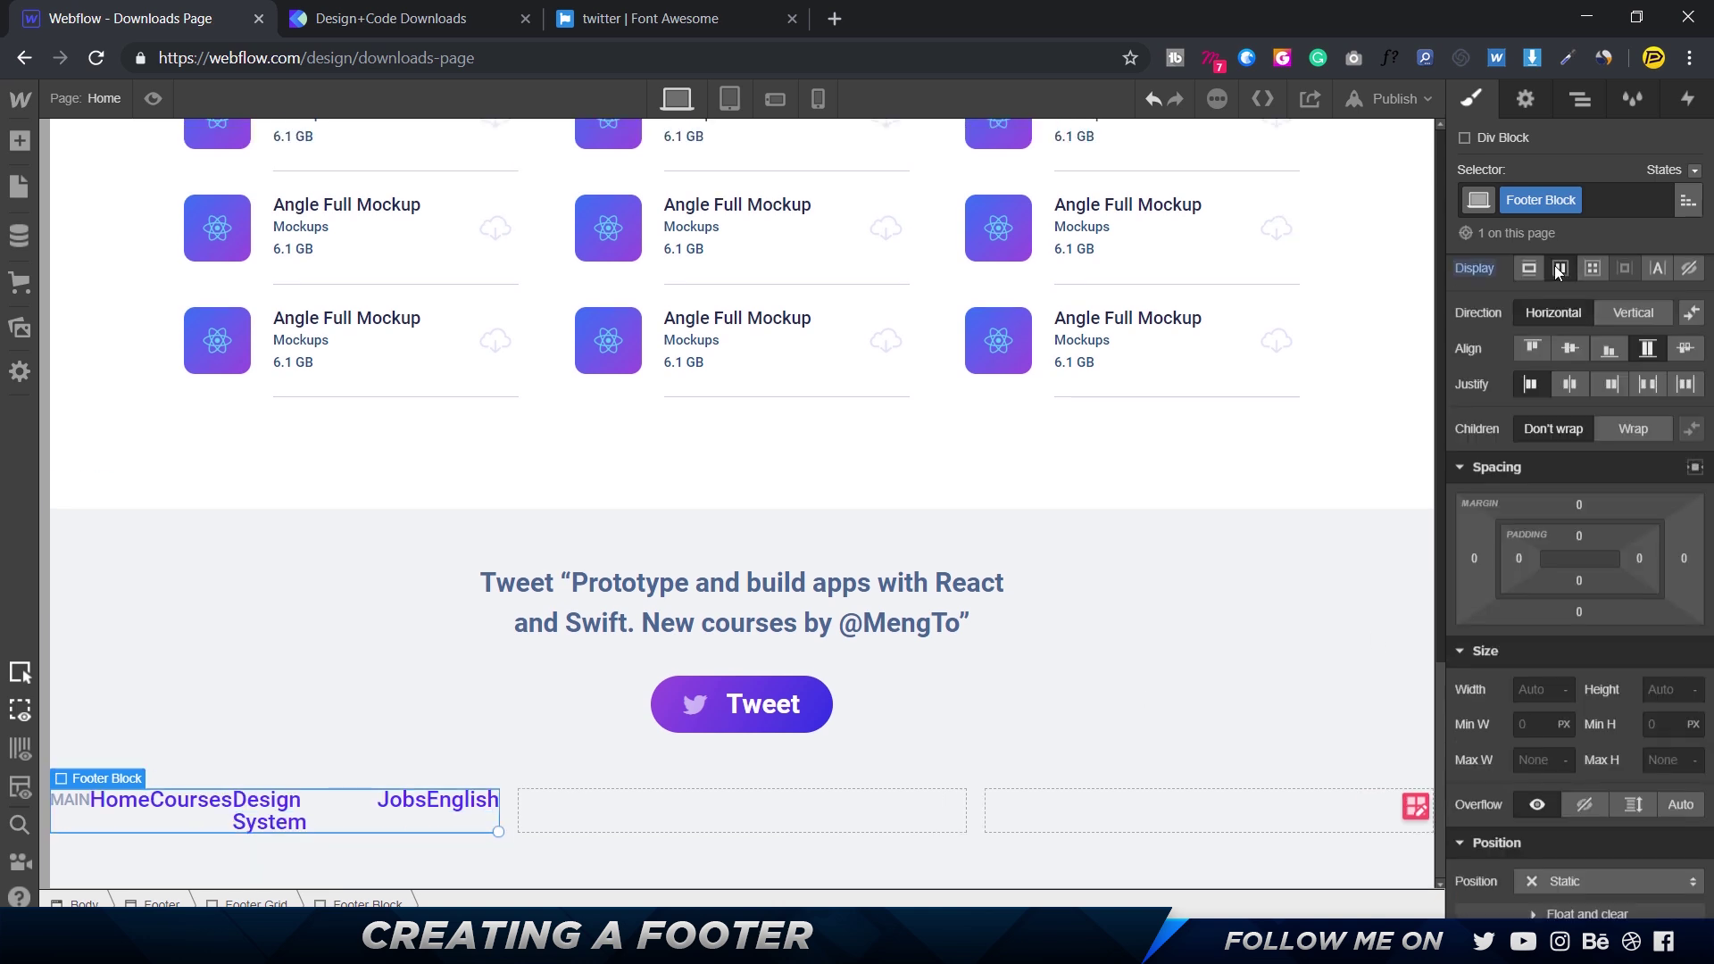
{"action": "left_click", "coordinate": [1625, 308]}
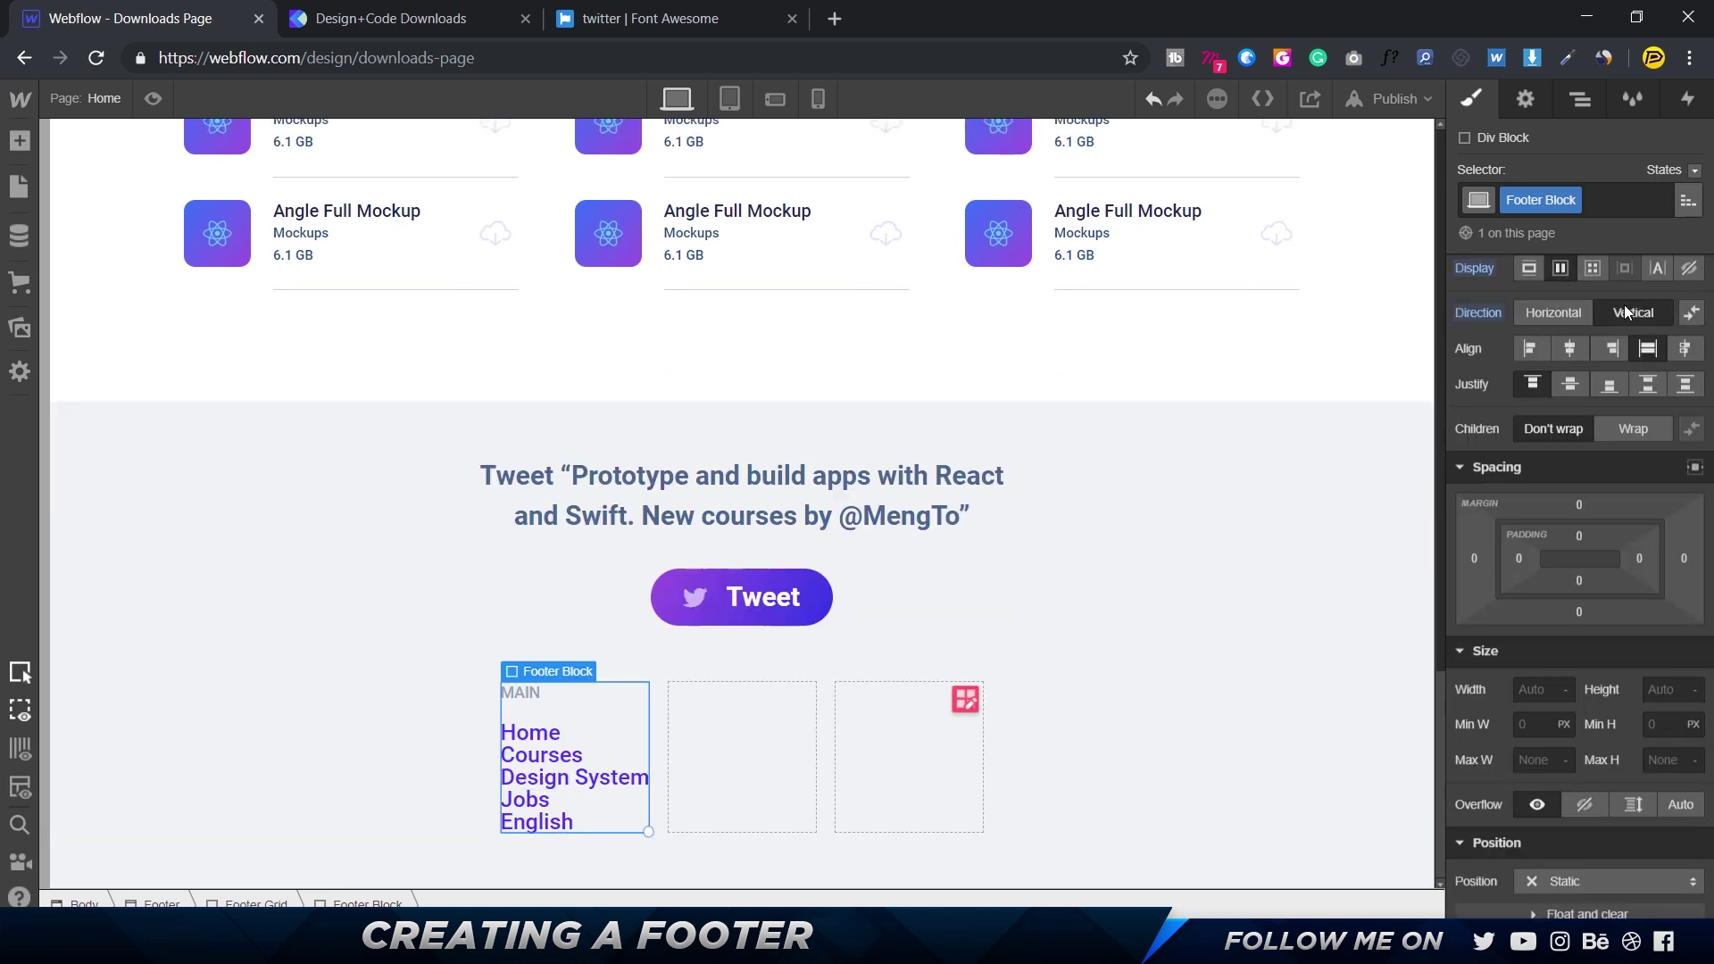
- Align the Footer Block's contents to the start and check the gap between the MAIN heading and its links in the Figma design
{"action": "left_click", "coordinate": [1532, 347]}
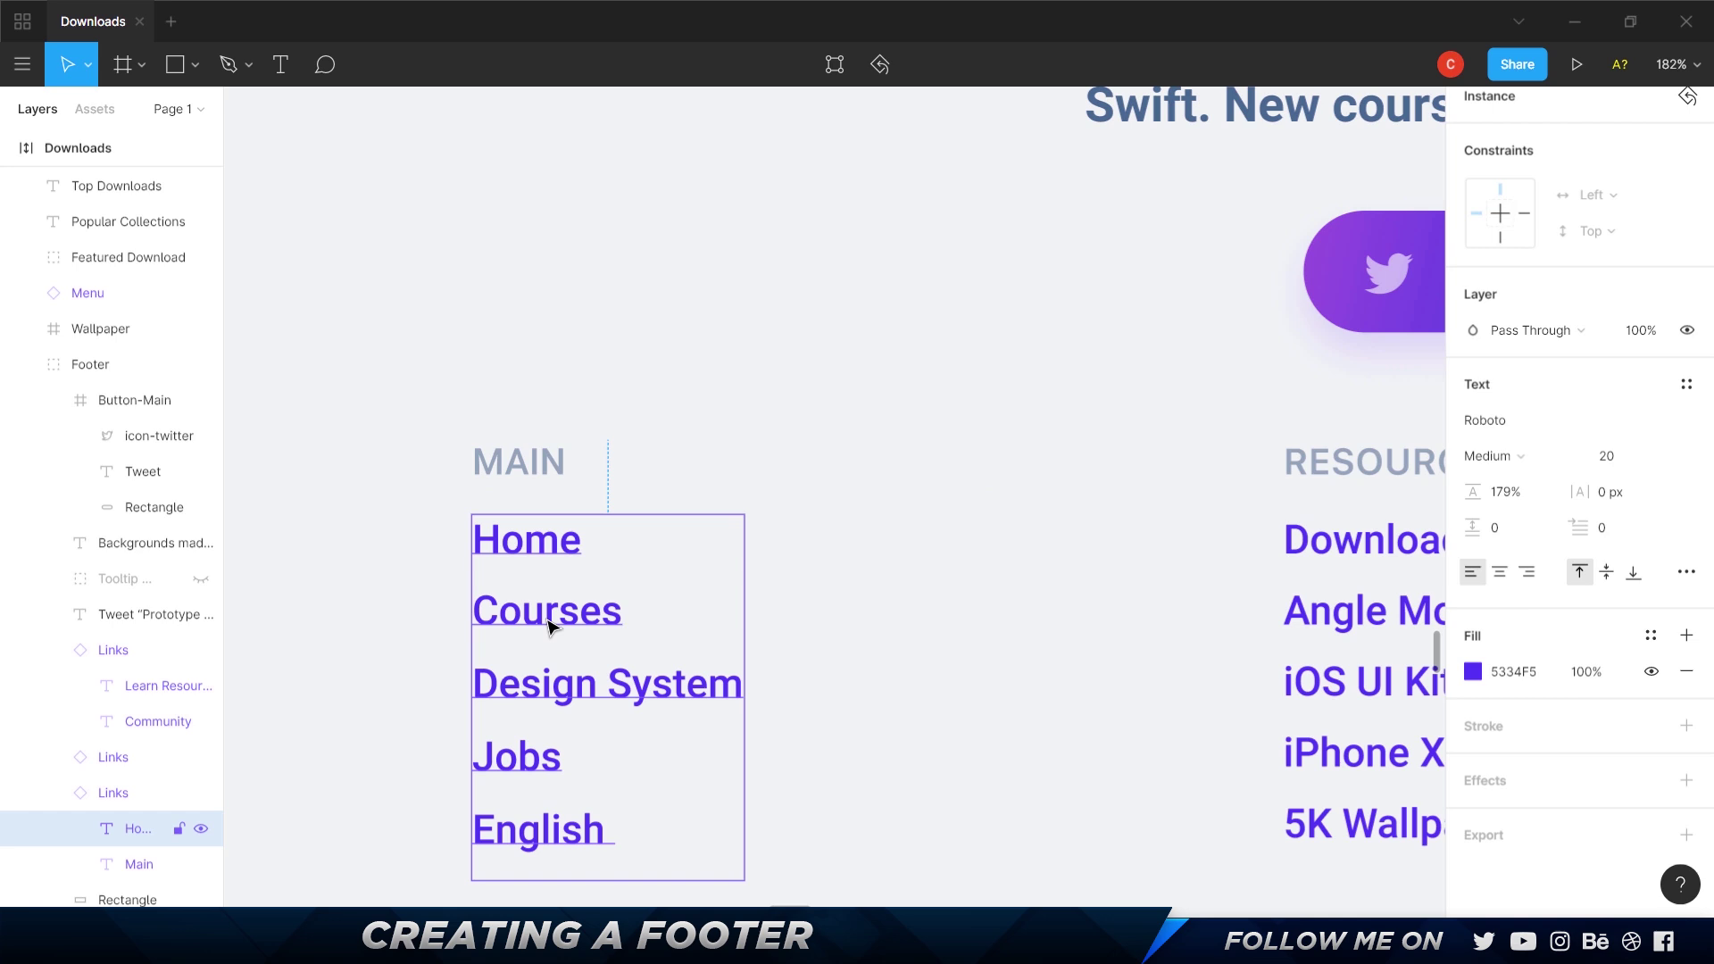
{"action": "left_click", "coordinate": [650, 509]}
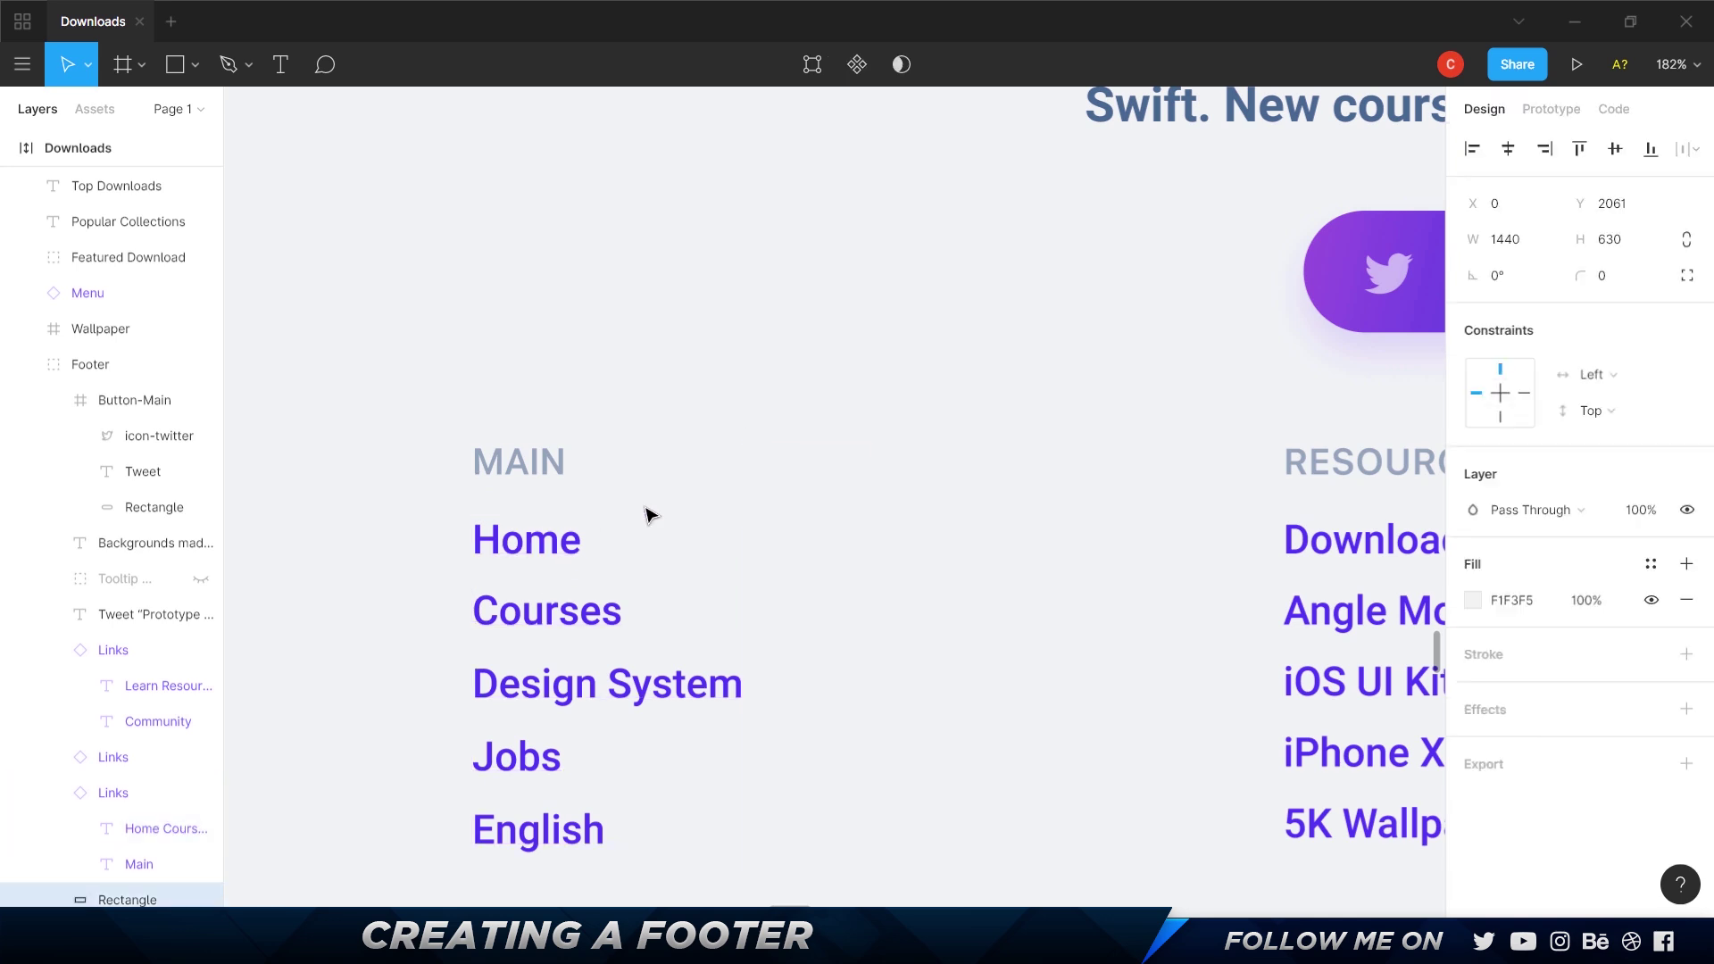
{"action": "left_click", "coordinate": [571, 547]}
{"action": "left_click", "coordinate": [769, 321]}
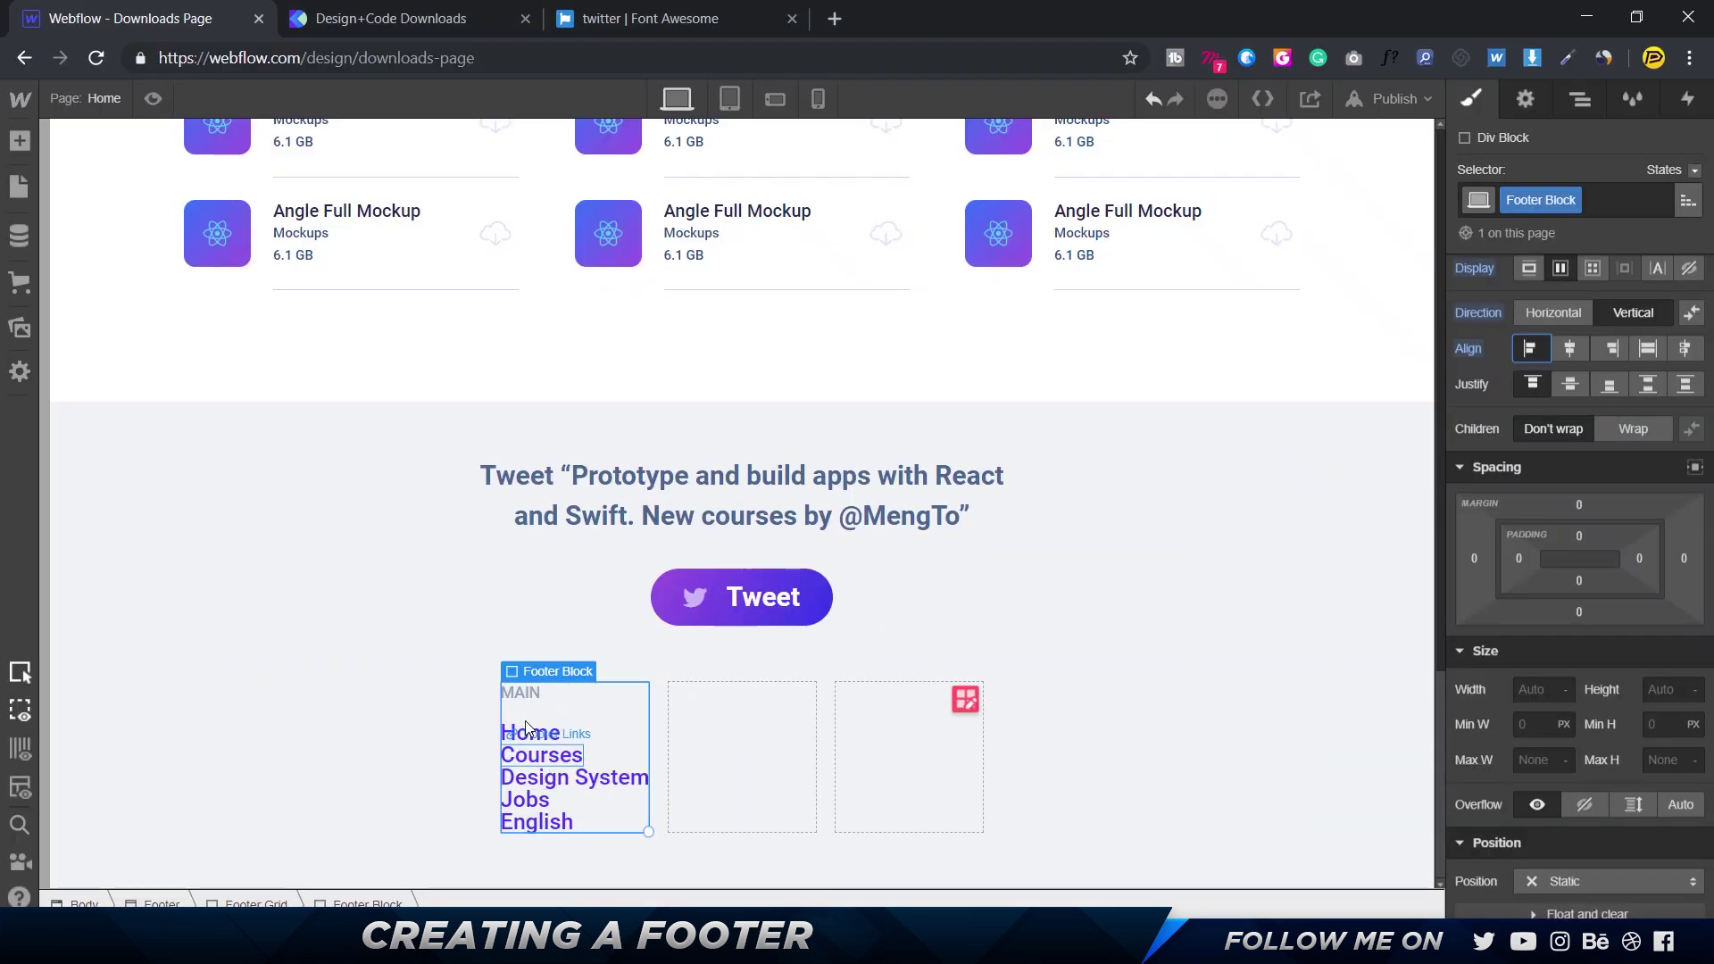
- Set the bottom margin of the Footer Links class to 16 px using the Home link in the footer
{"action": "left_click", "coordinate": [530, 732]}
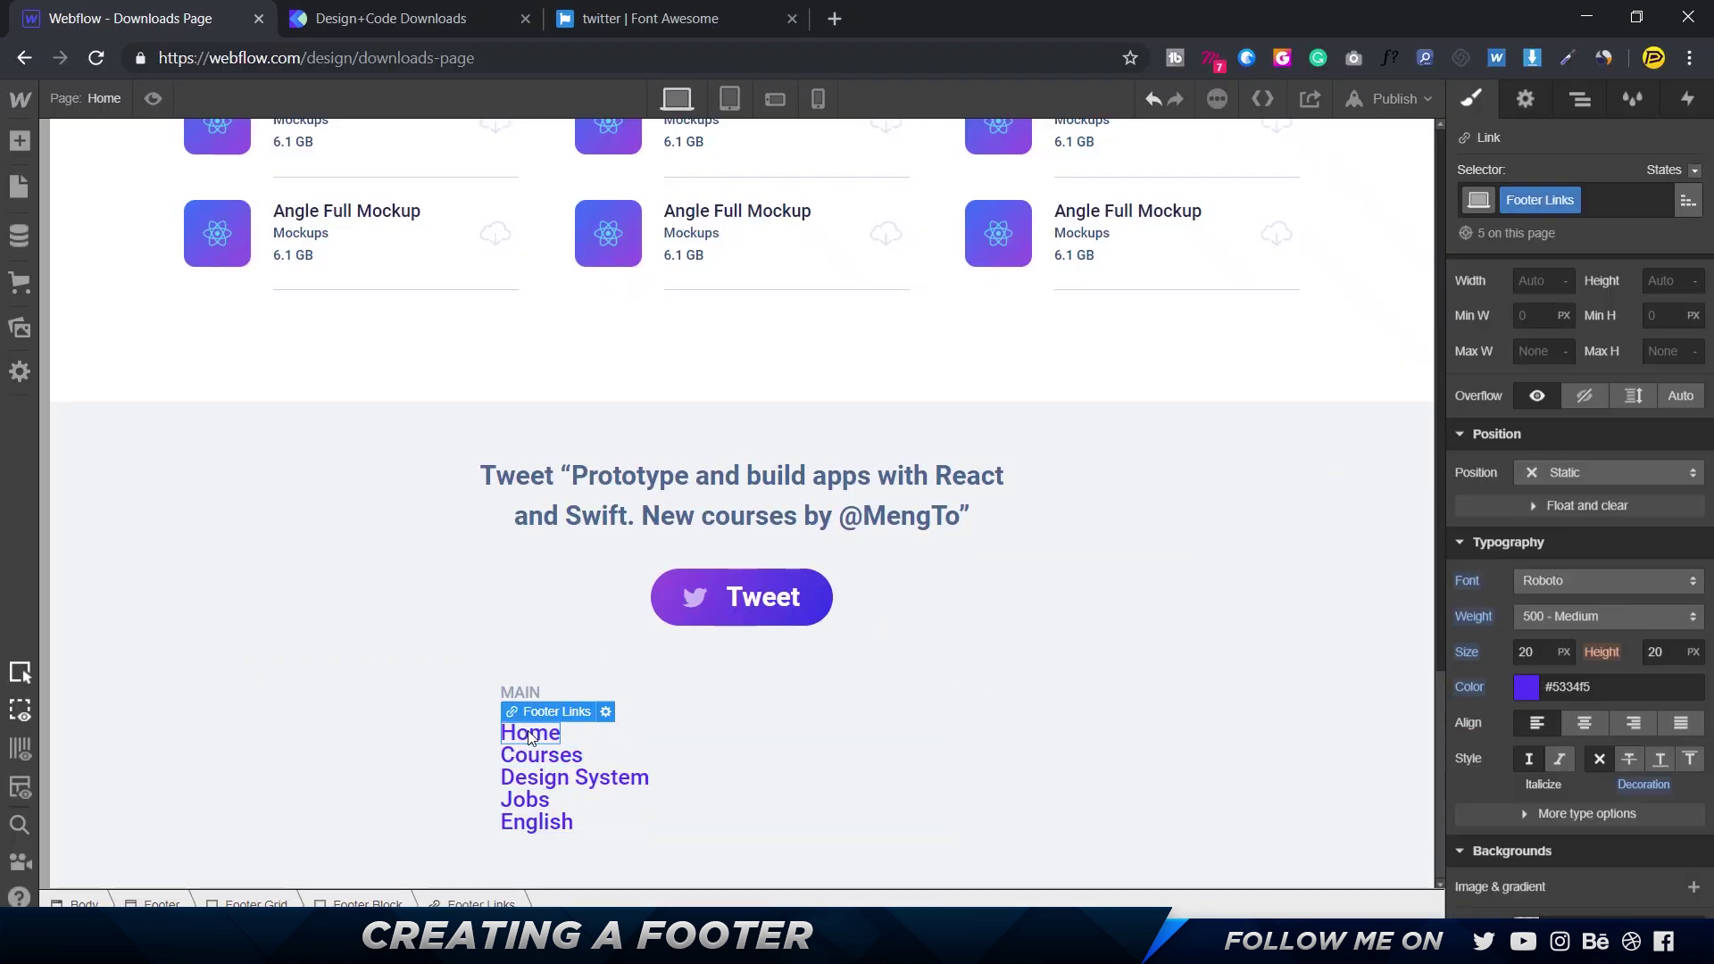
{"action": "scroll", "coordinate": [1624, 412], "scroll_direction": "up", "scroll_amount": 4}
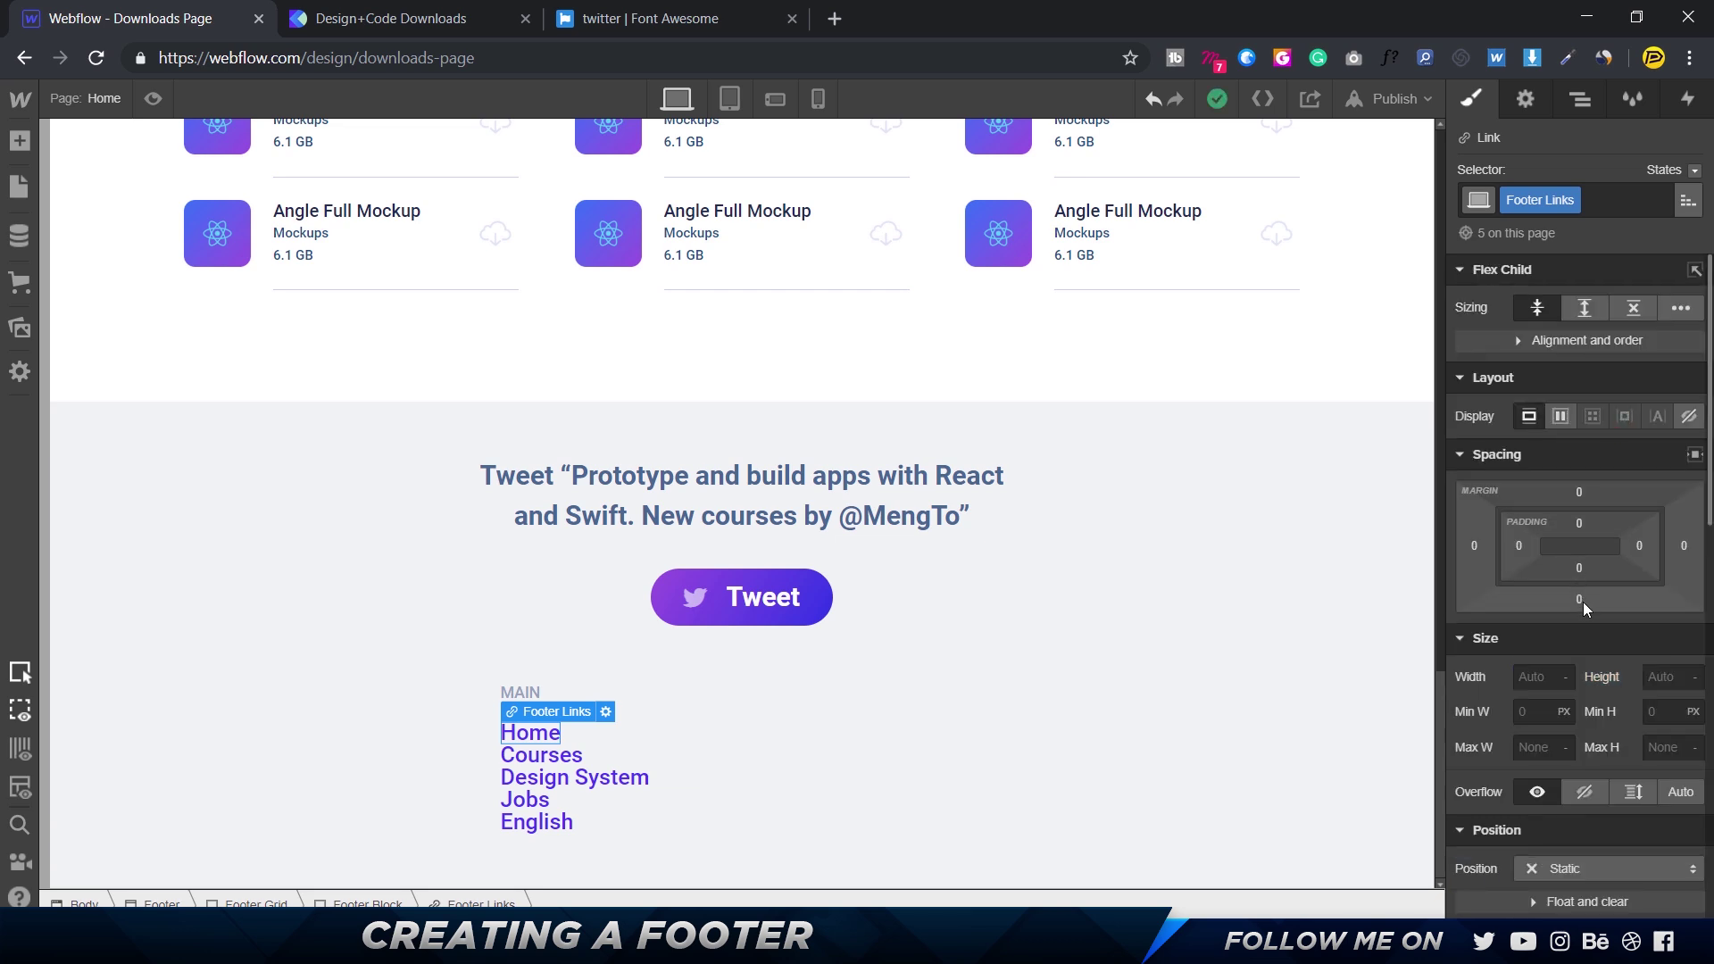
{"action": "left_click", "coordinate": [1581, 601]}
{"action": "type", "text": "1"}
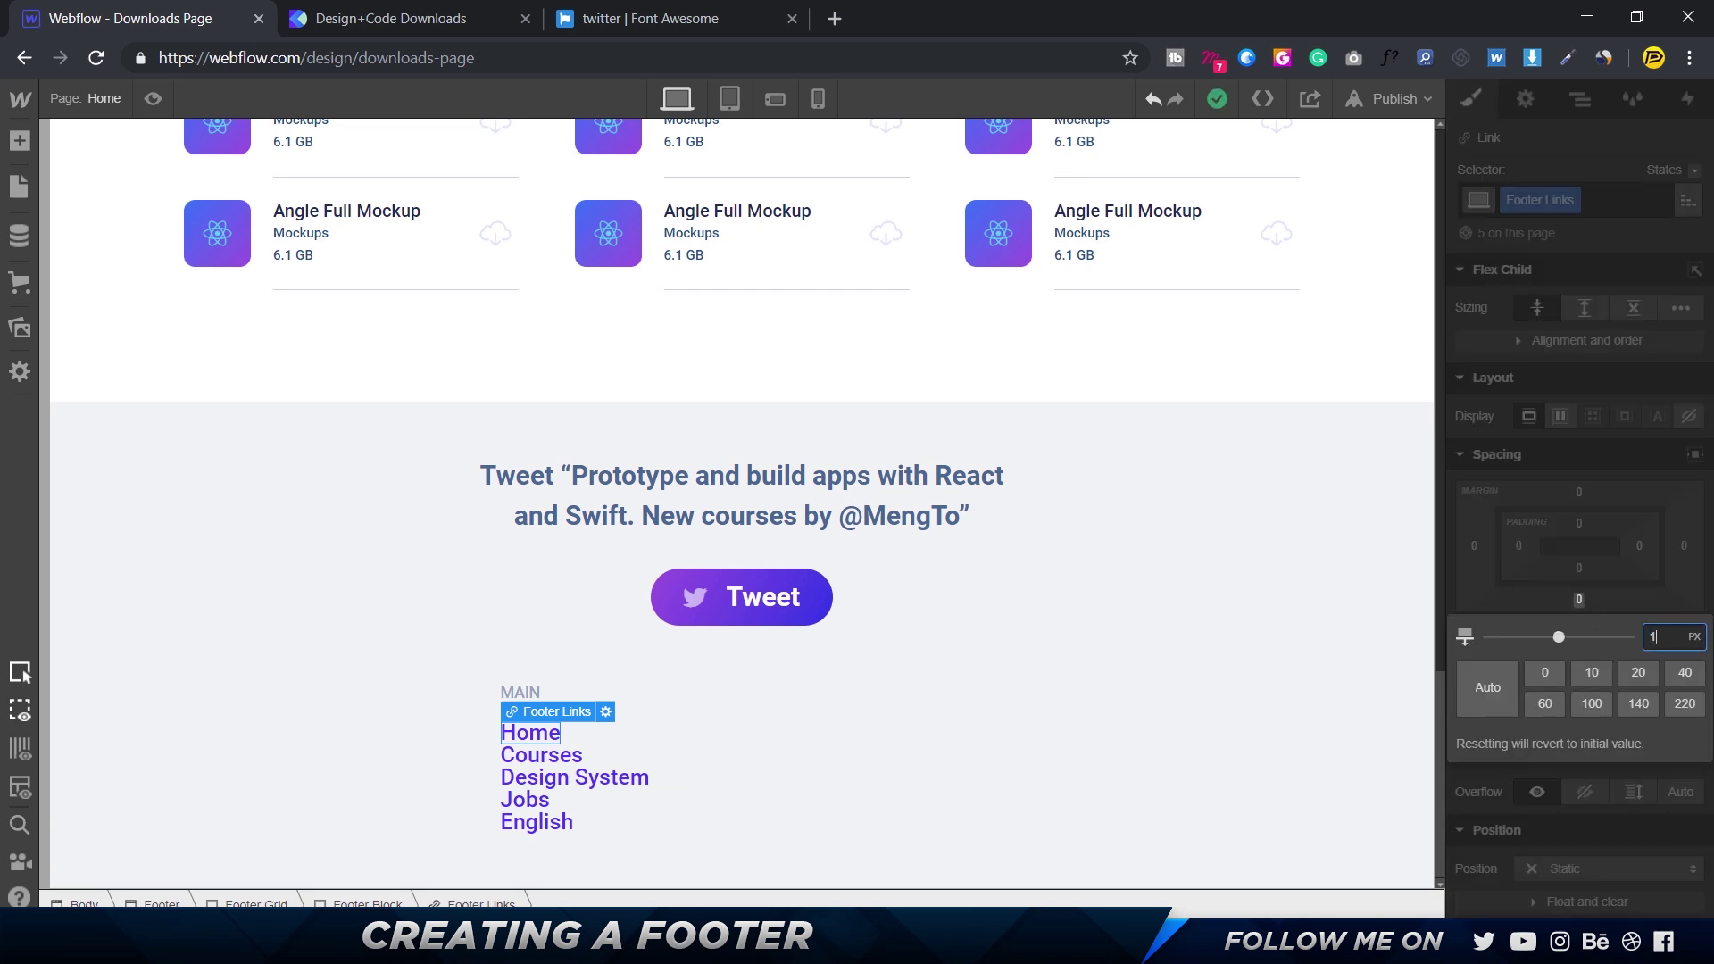
{"action": "type", "text": "6"}
{"action": "key", "text": "Return"}
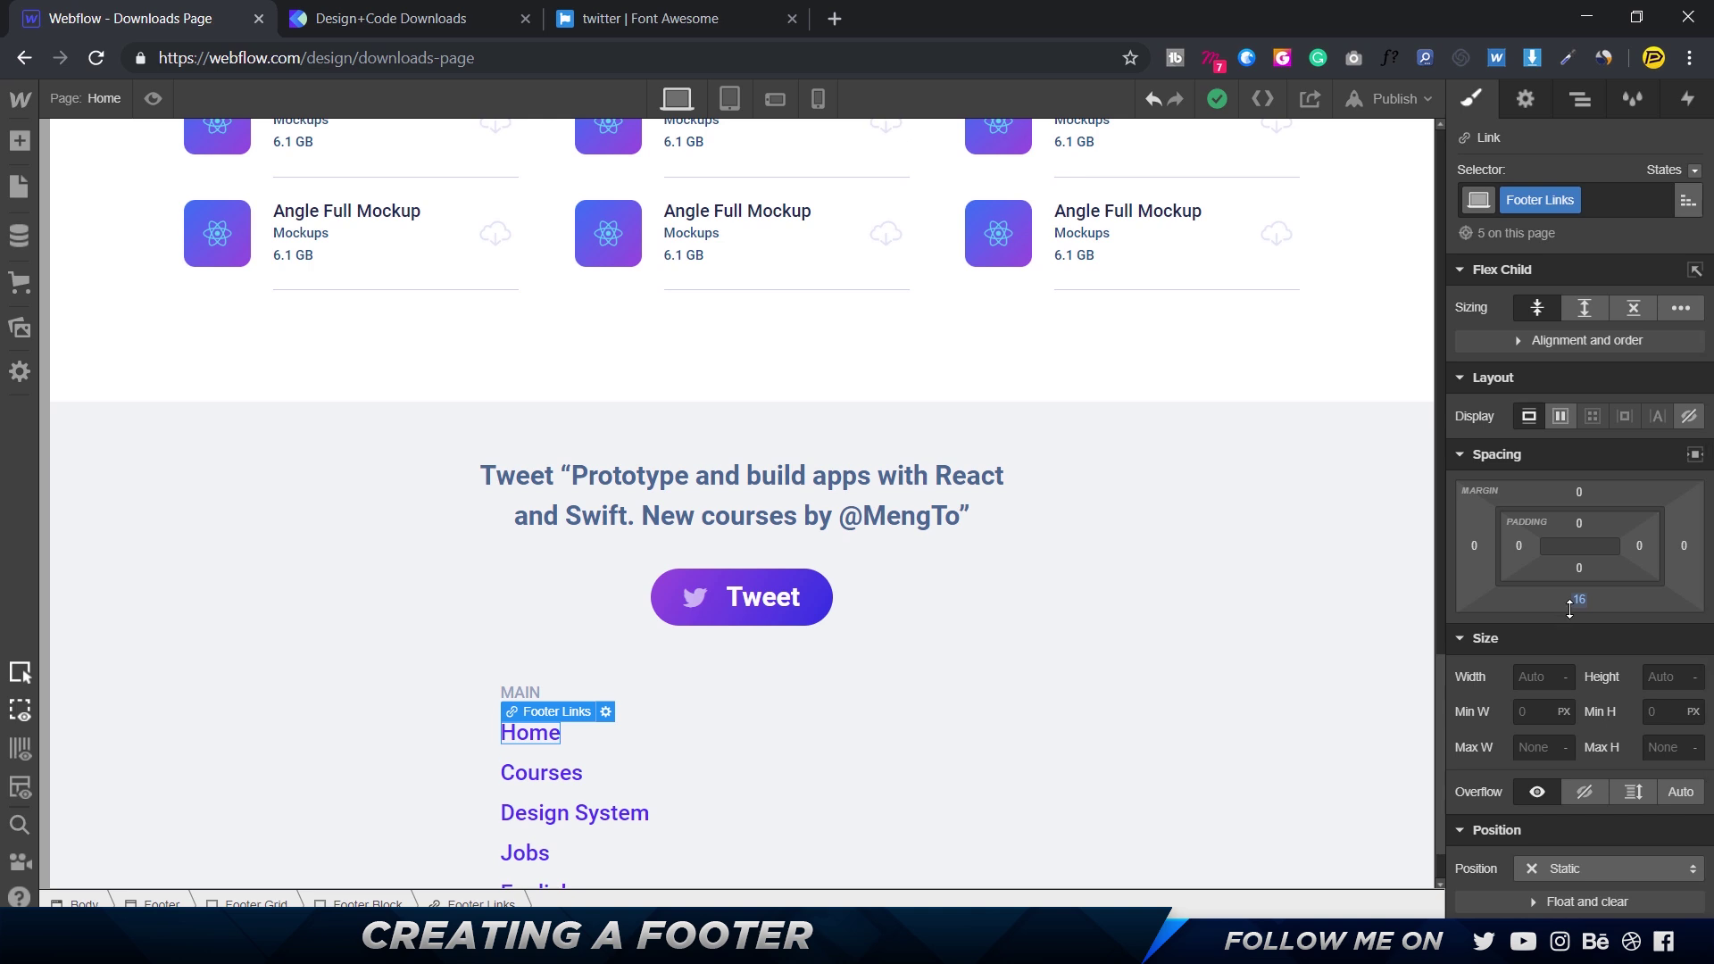
- Compare the link spacing with the Figma design and set the Footer Links' bottom margin to 14 px
{"action": "scroll", "coordinate": [876, 654], "scroll_direction": "down", "scroll_amount": 1}
{"action": "key", "text": "alt+Tab"}
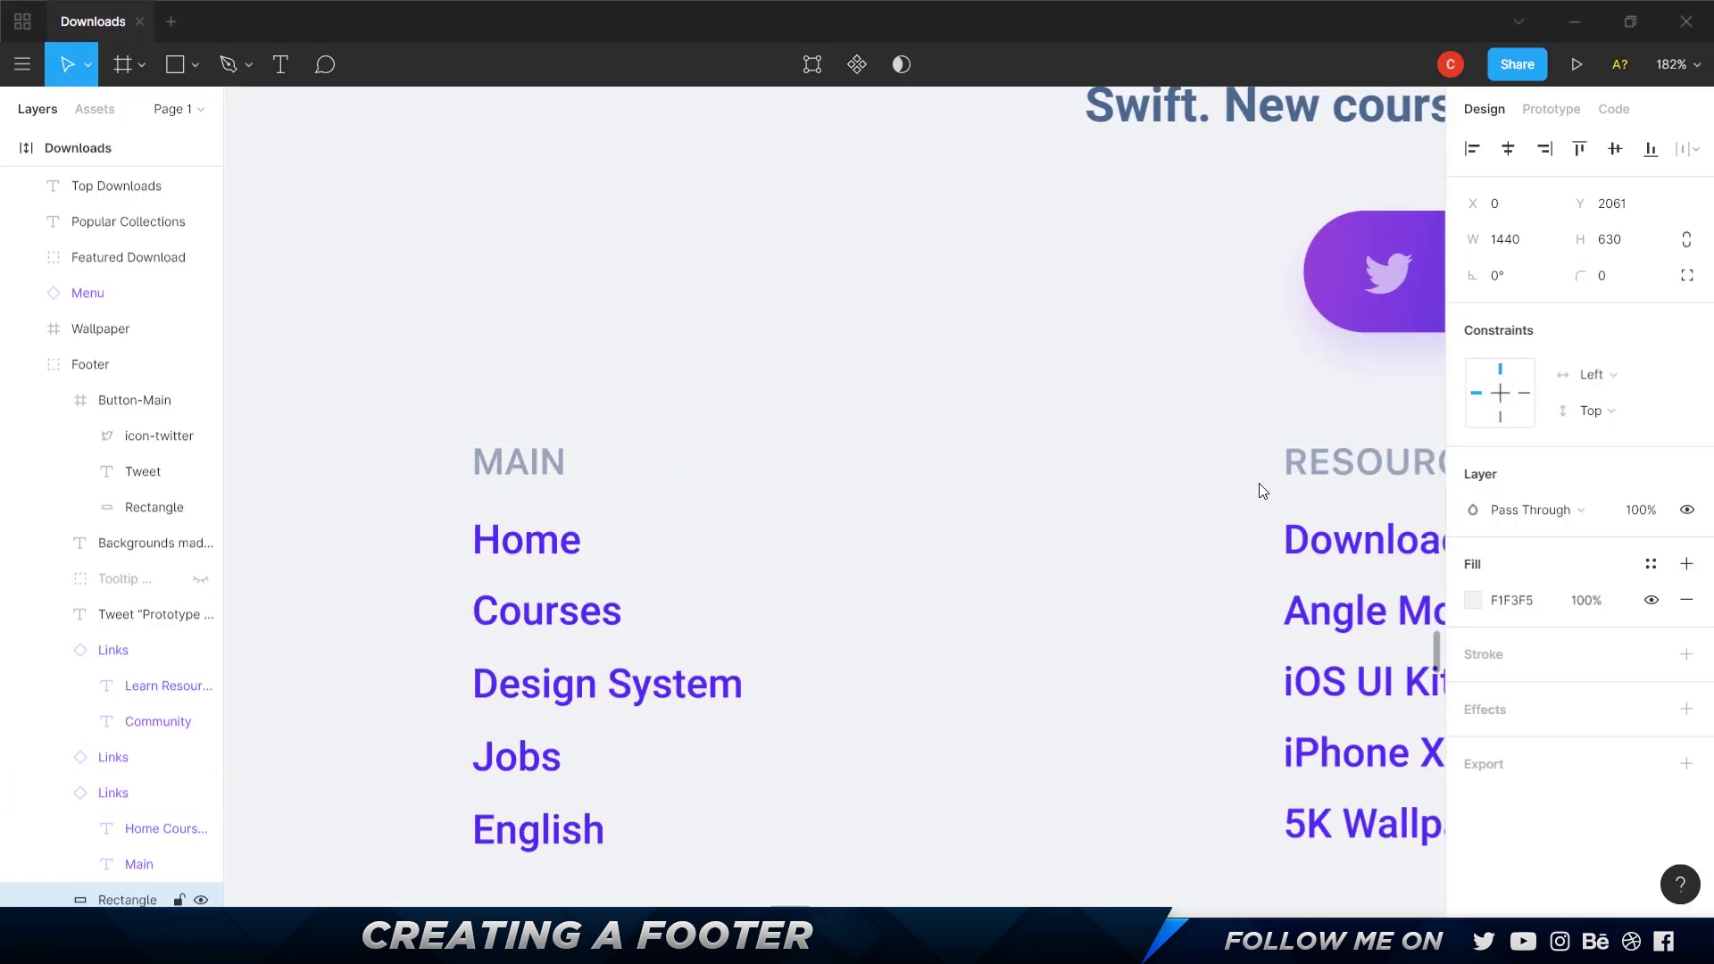
{"action": "key", "text": "shift+2"}
{"action": "key", "text": "alt+Tab"}
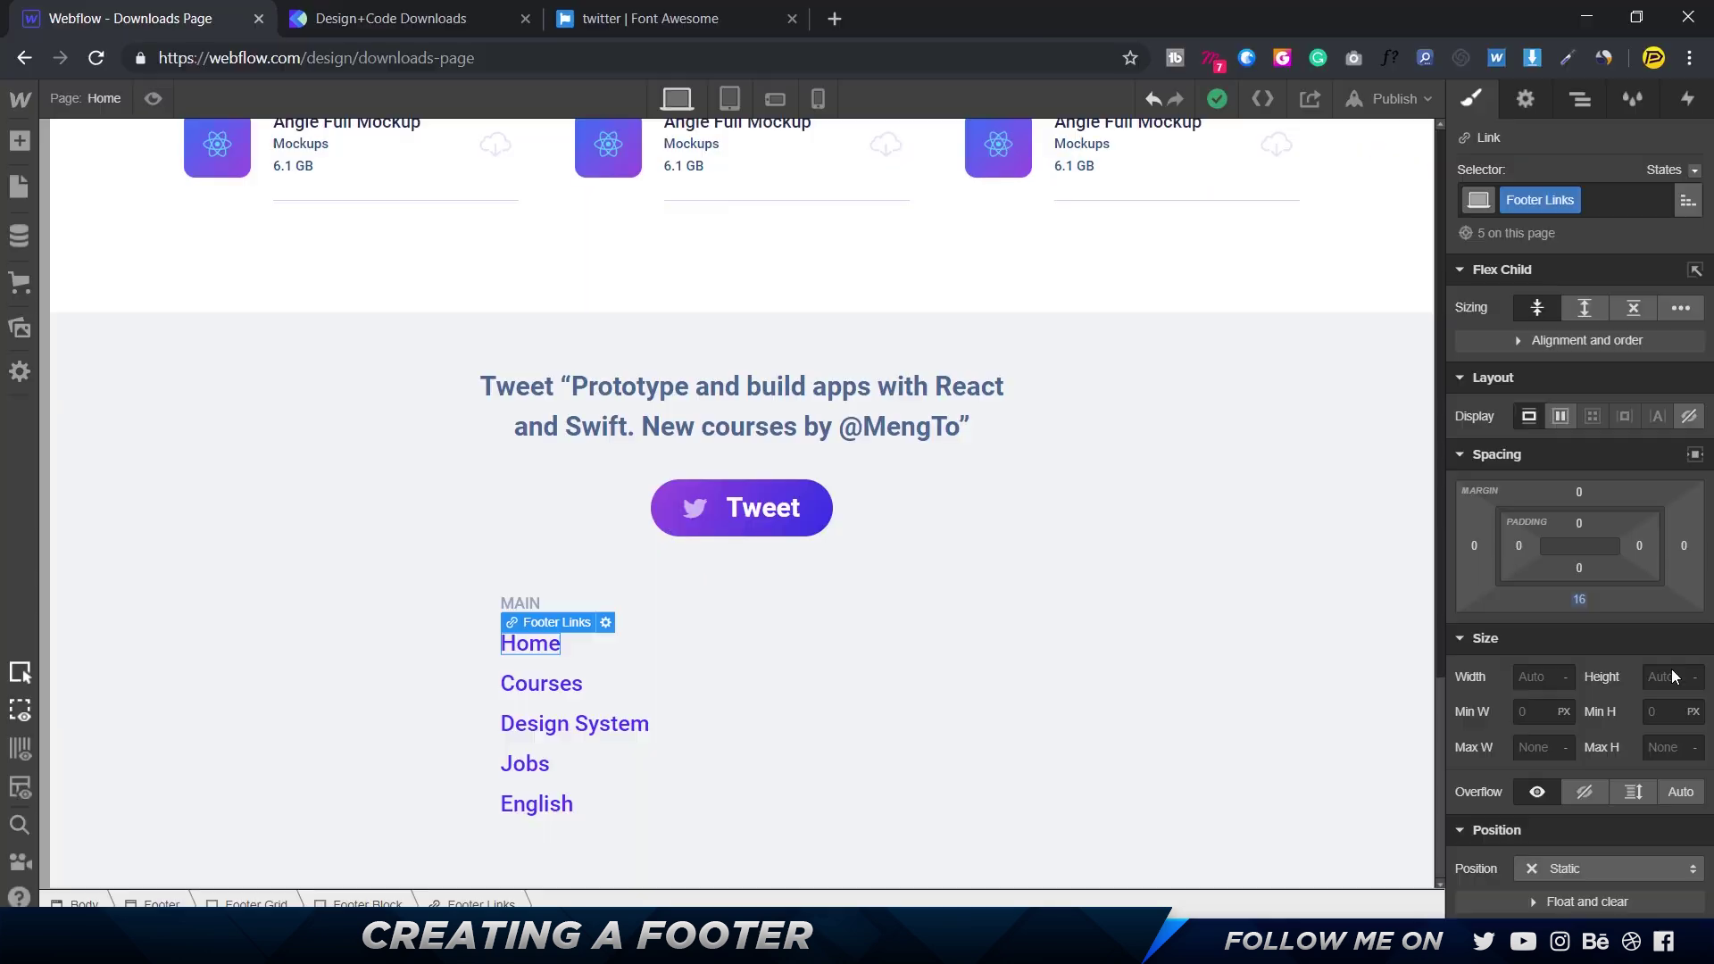
{"action": "left_click", "coordinate": [1573, 593]}
{"action": "key", "text": "Return"}
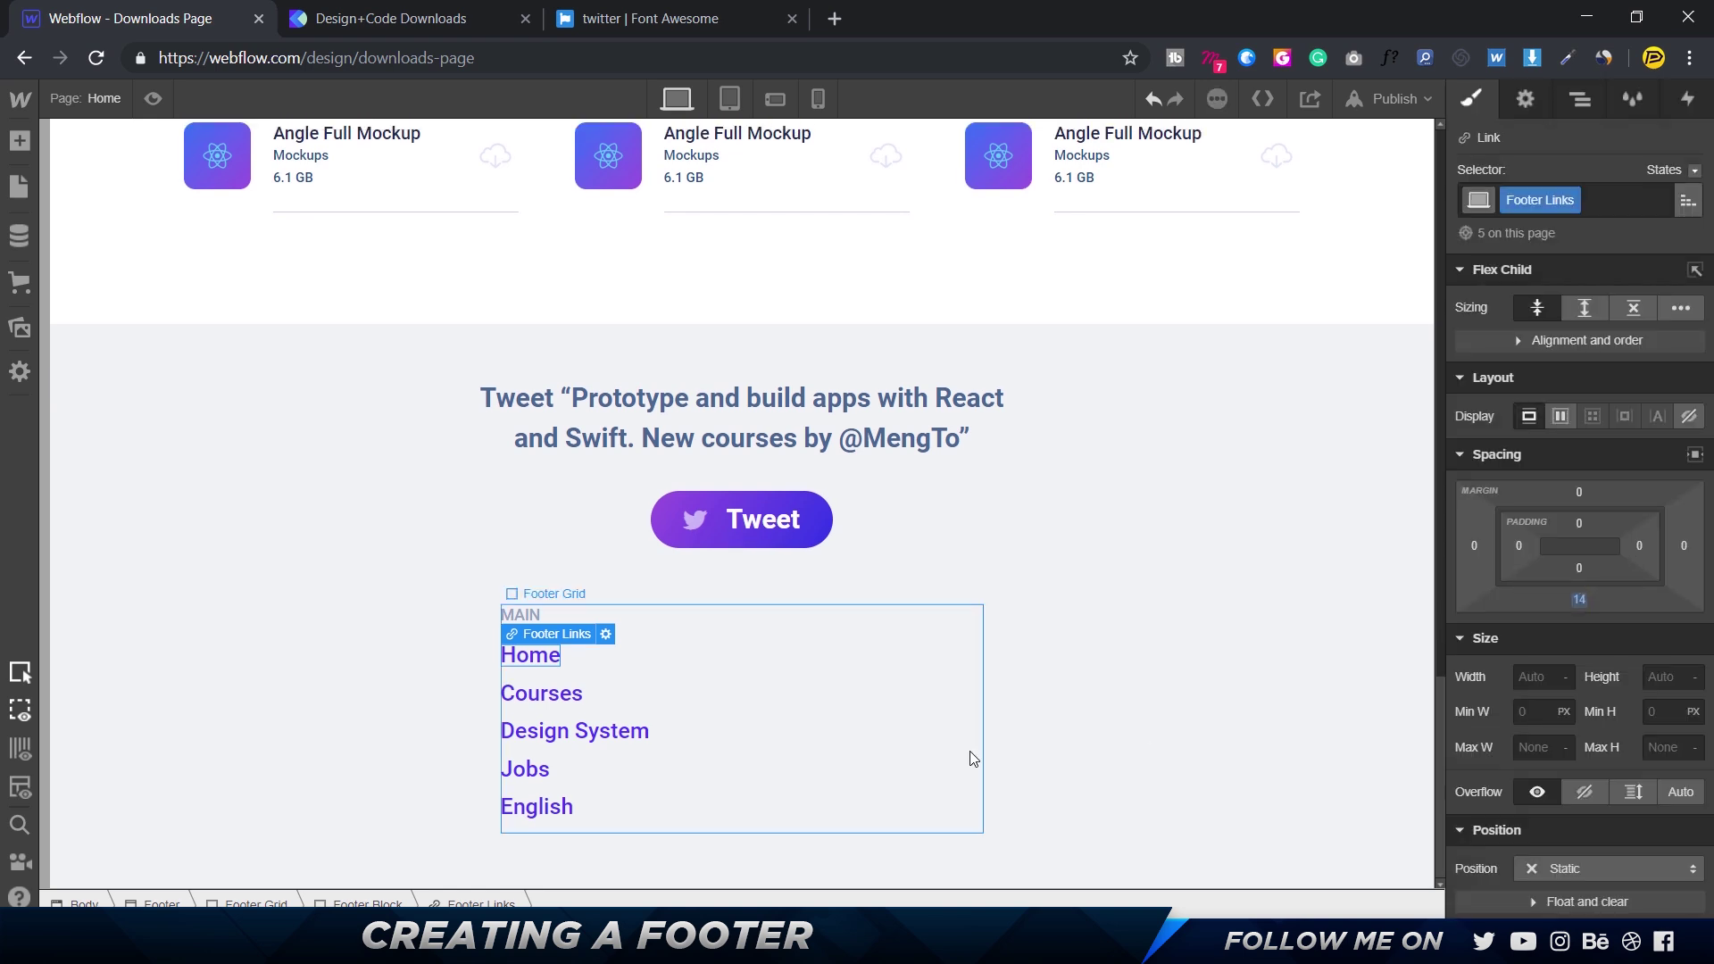
- Preview the page to inspect the MAIN link list, and return to editing
{"action": "left_click", "coordinate": [931, 578]}
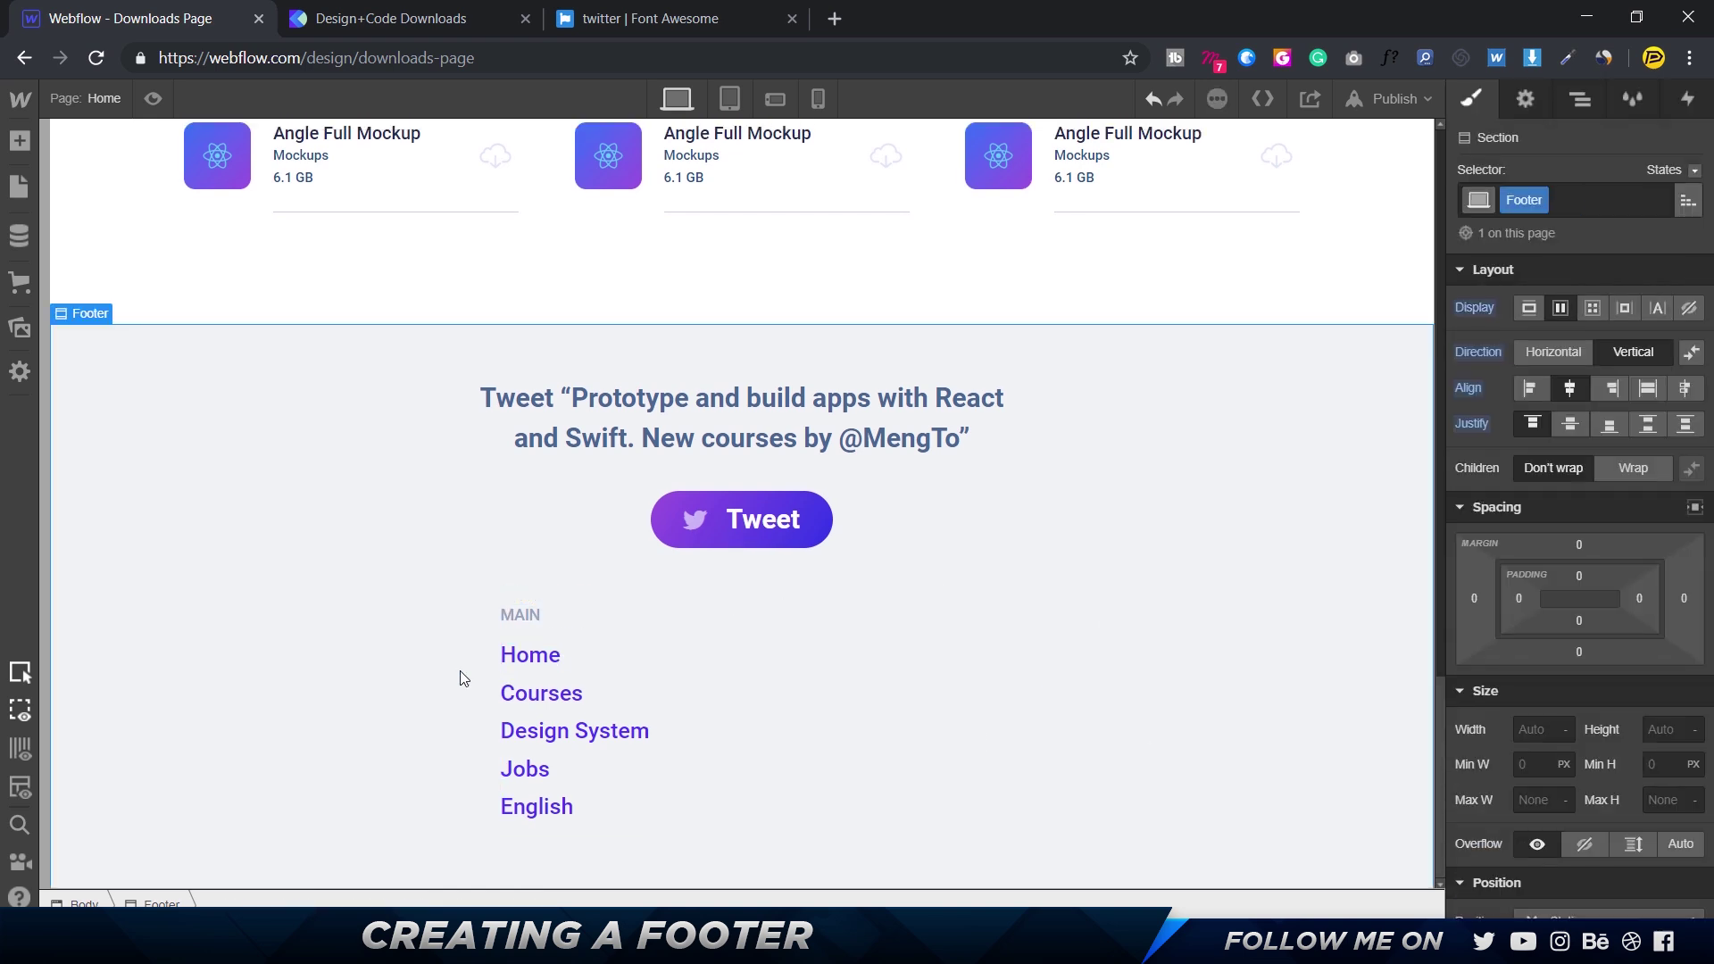
{"action": "left_click", "coordinate": [545, 657]}
{"action": "left_click", "coordinate": [153, 100]}
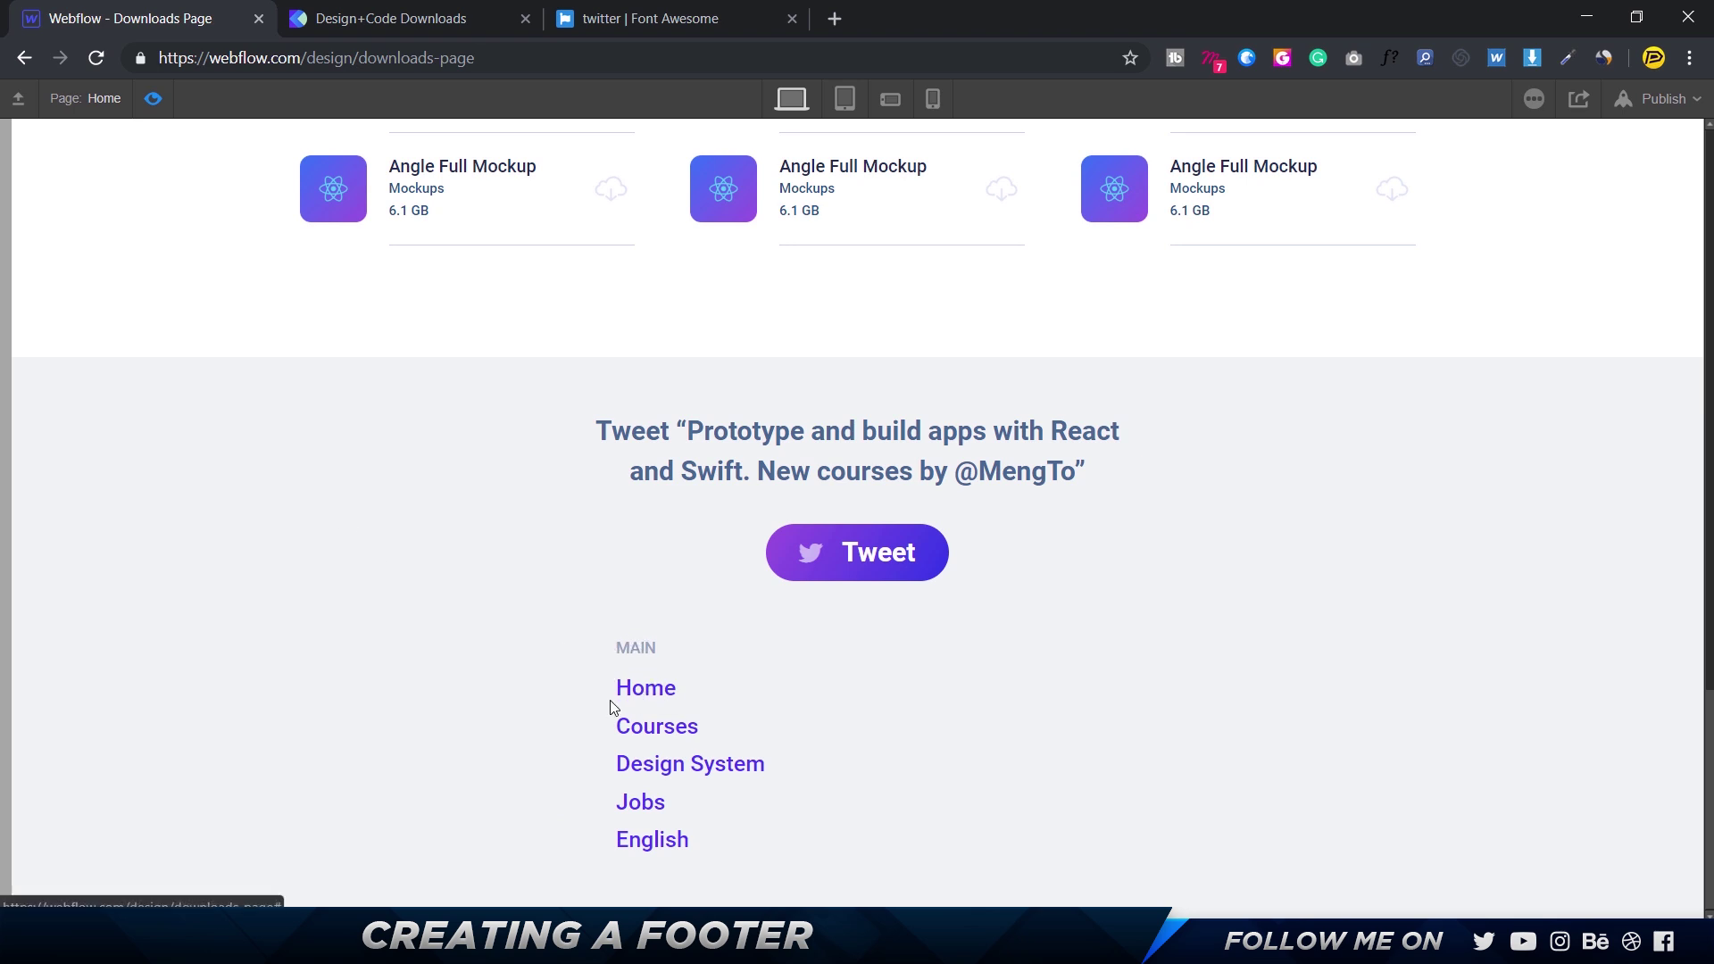
{"action": "left_click", "coordinate": [154, 98]}
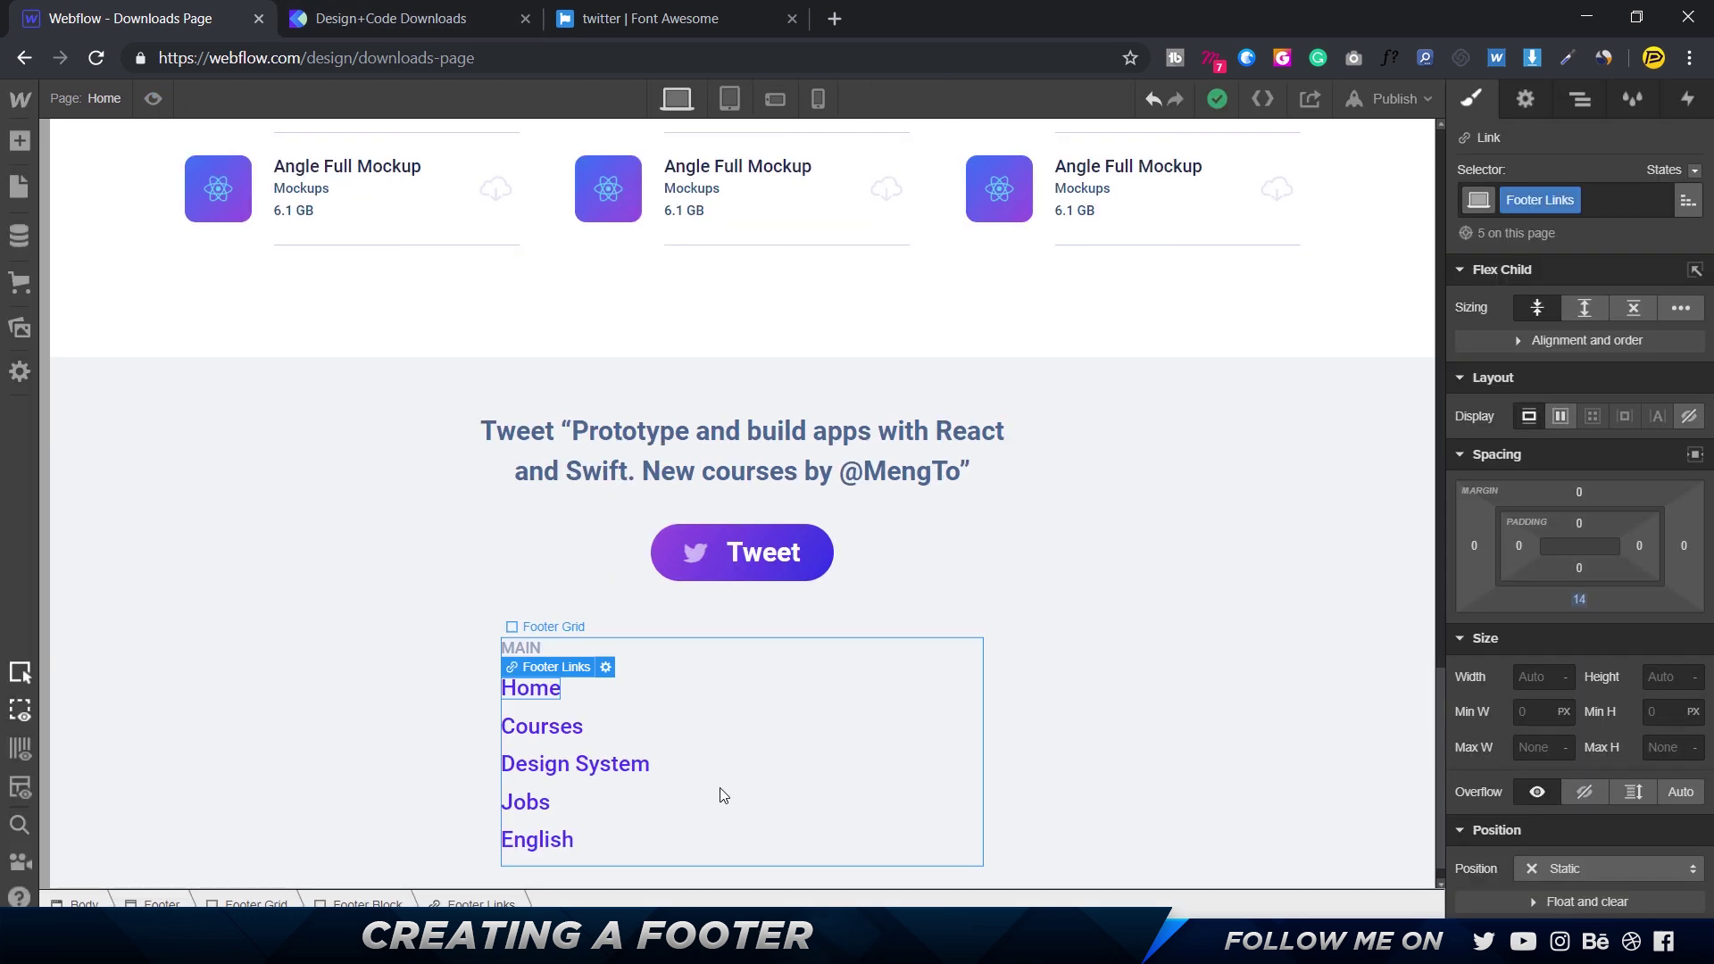
- Duplicate the MAIN Footer Block twice to fill the remaining two columns of the Footer Grid
{"action": "left_click", "coordinate": [616, 719]}
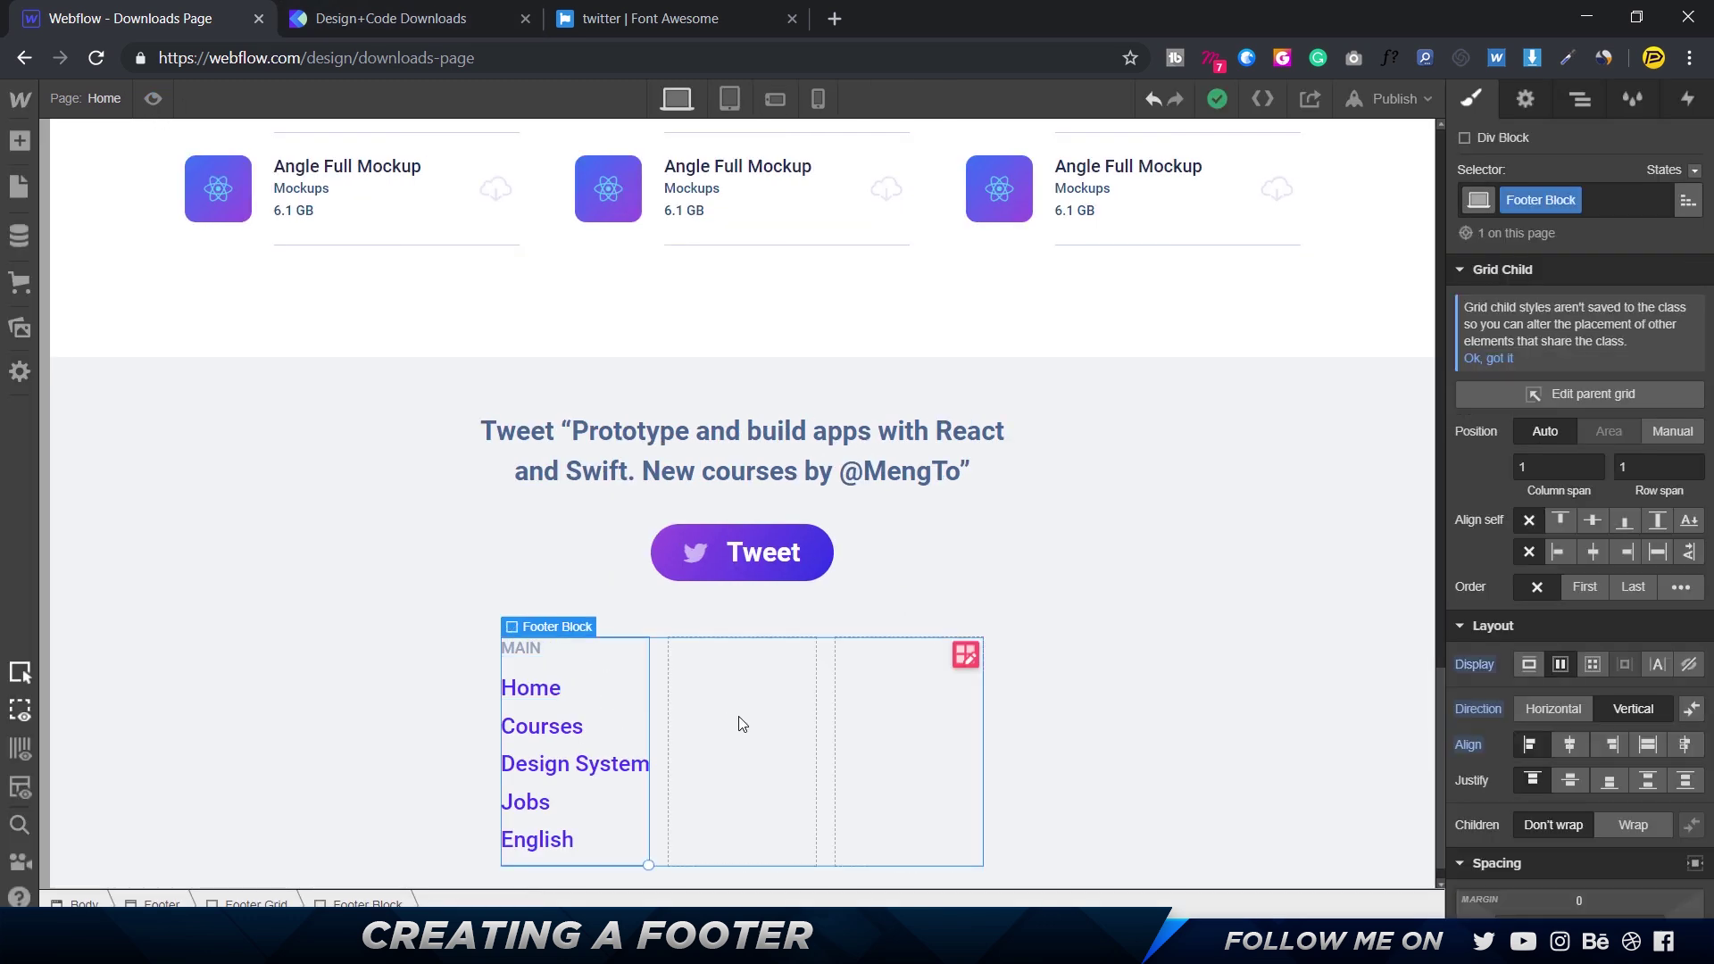
{"action": "key", "text": "ctrl+d"}
{"action": "key", "text": "ctrl+d"}
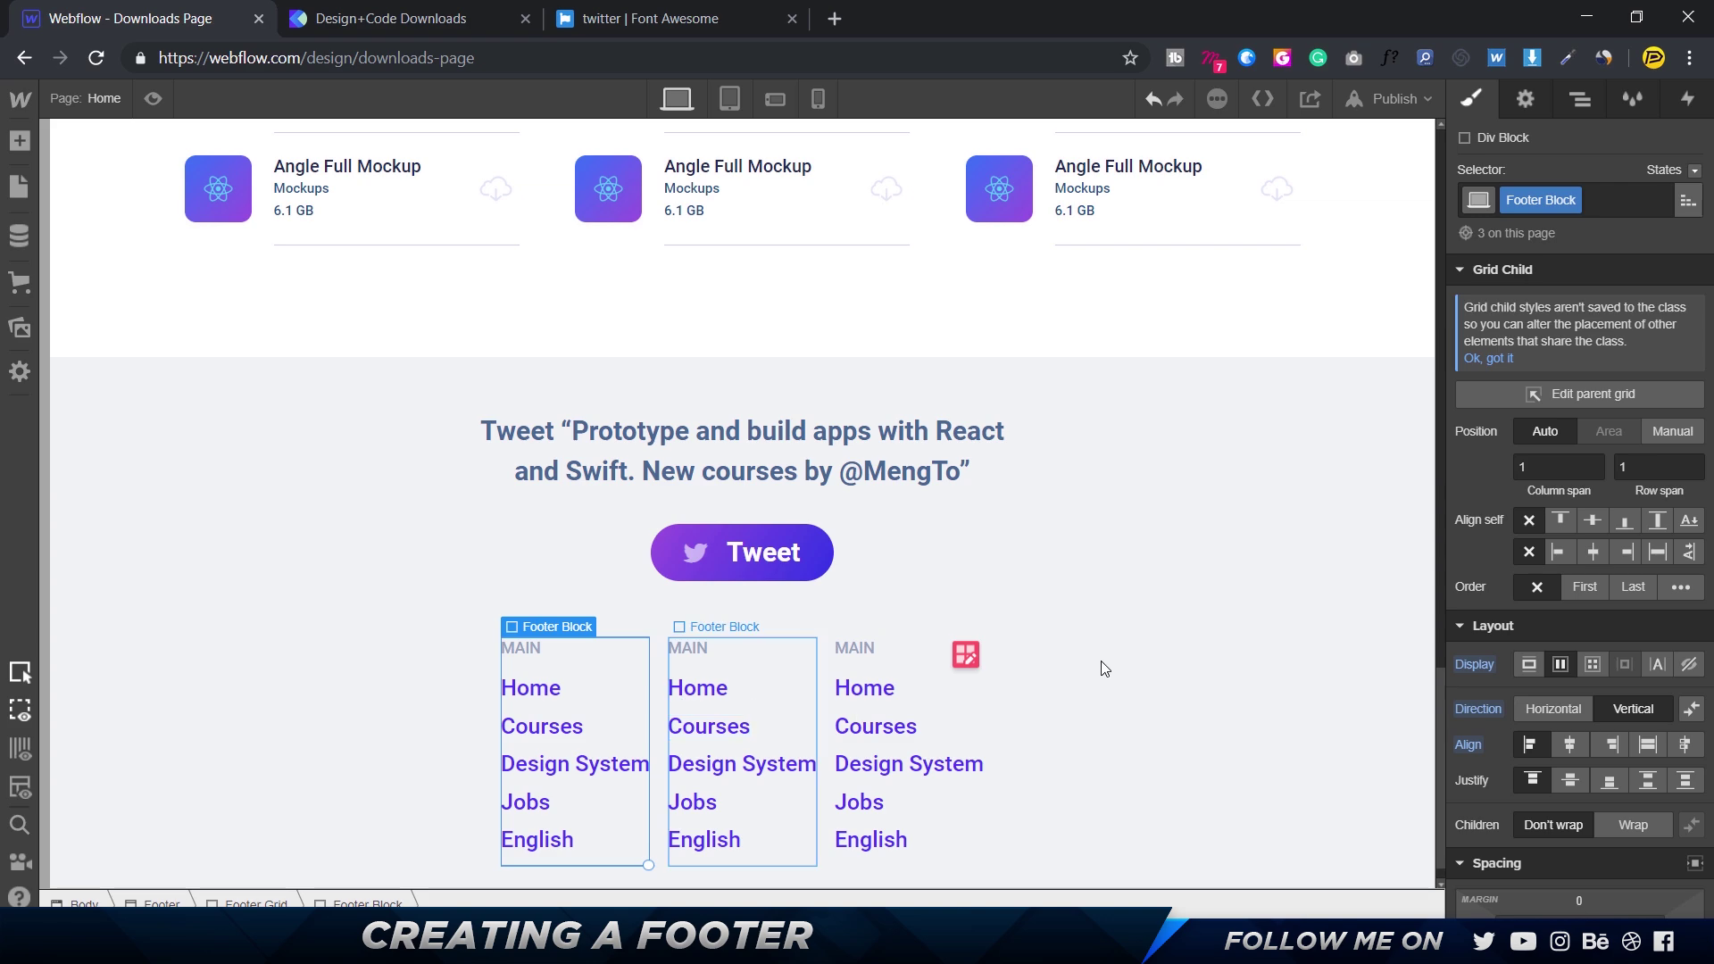
- Switch to Figma and review the headings and link texts of the RESOURCES and COMMUNITY footer columns
{"action": "key", "text": "alt+Tab"}
{"action": "scroll", "coordinate": [1109, 433], "scroll_direction": "right", "scroll_amount": 5}
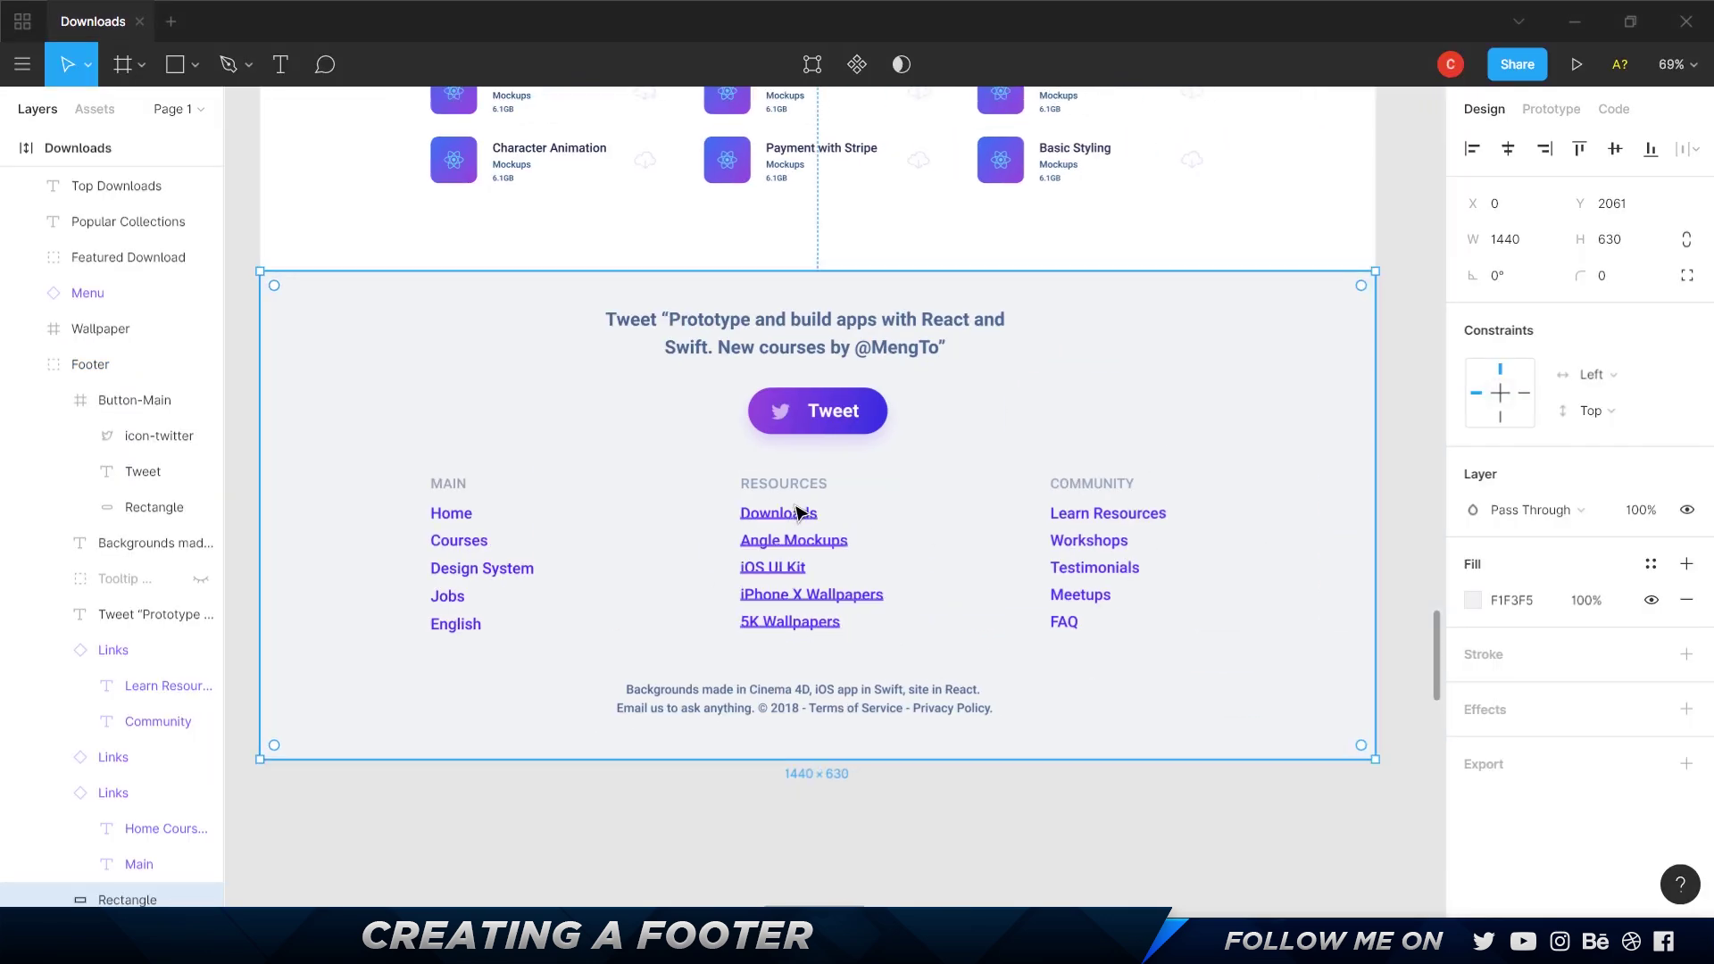
{"action": "scroll", "coordinate": [802, 490], "scroll_direction": "up", "scroll_amount": 4}
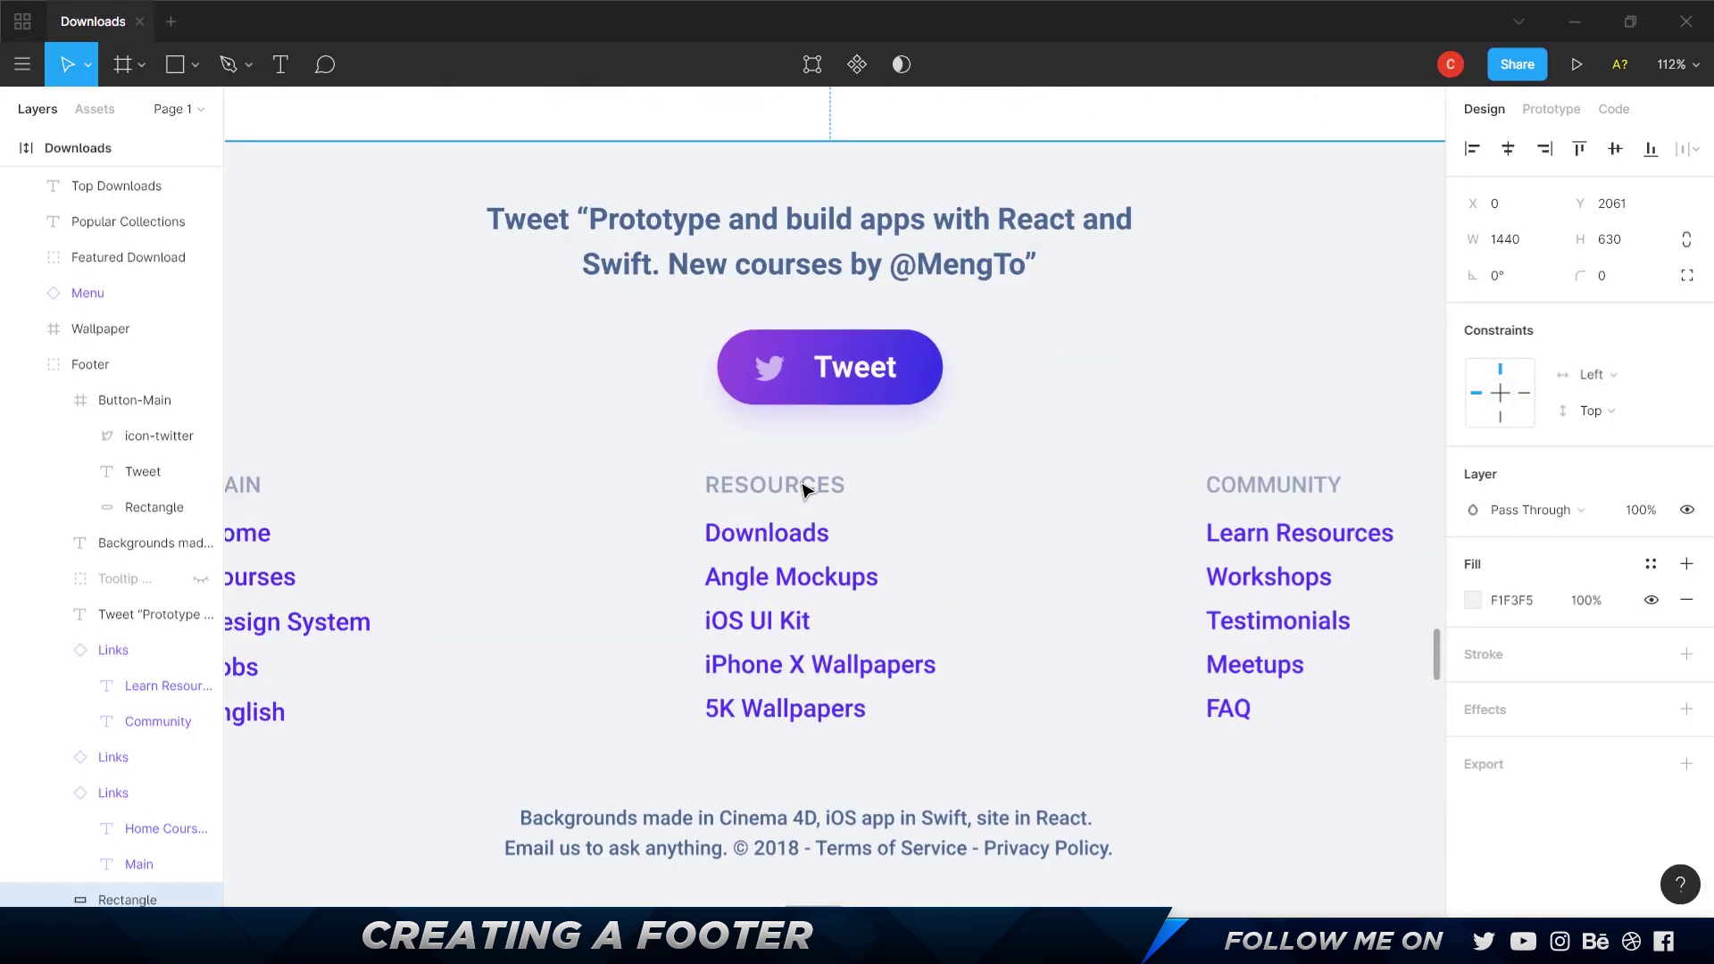
{"action": "scroll", "coordinate": [983, 452], "scroll_direction": "right", "scroll_amount": 1}
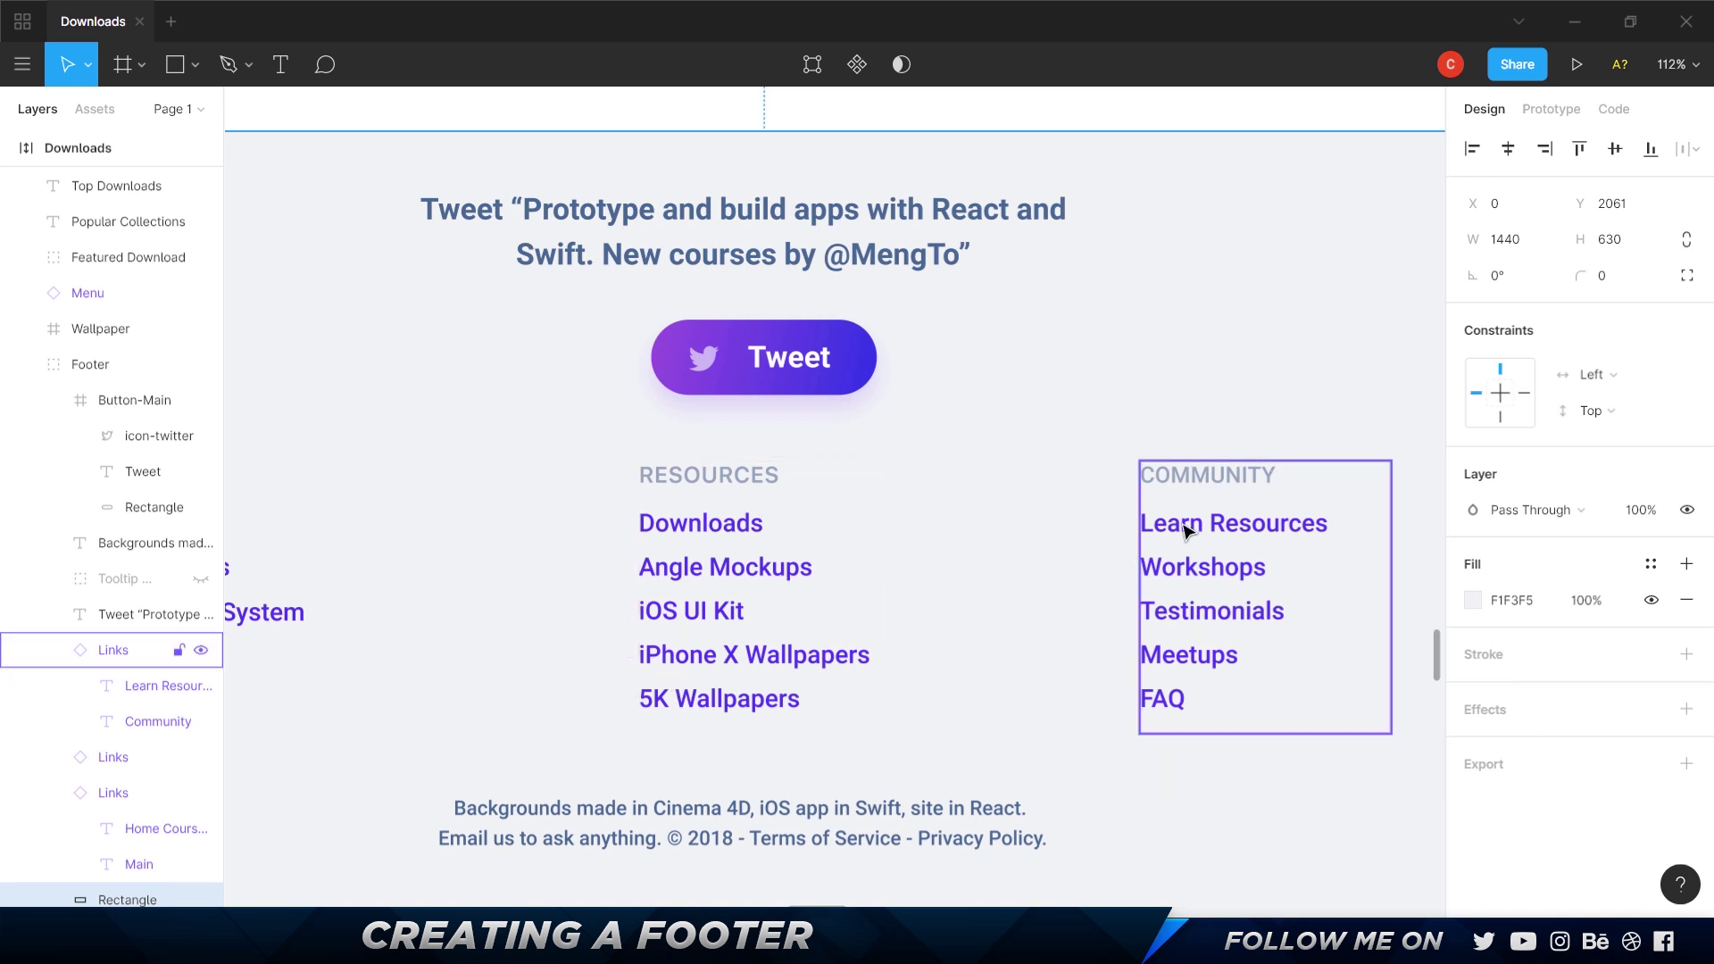
{"action": "key", "text": "alt+Tab"}
- Compare the column layout with the Figma design, set the Footer Grid's width to 1000 px and preview the page
{"action": "scroll", "coordinate": [804, 678], "scroll_direction": "down", "scroll_amount": 1}
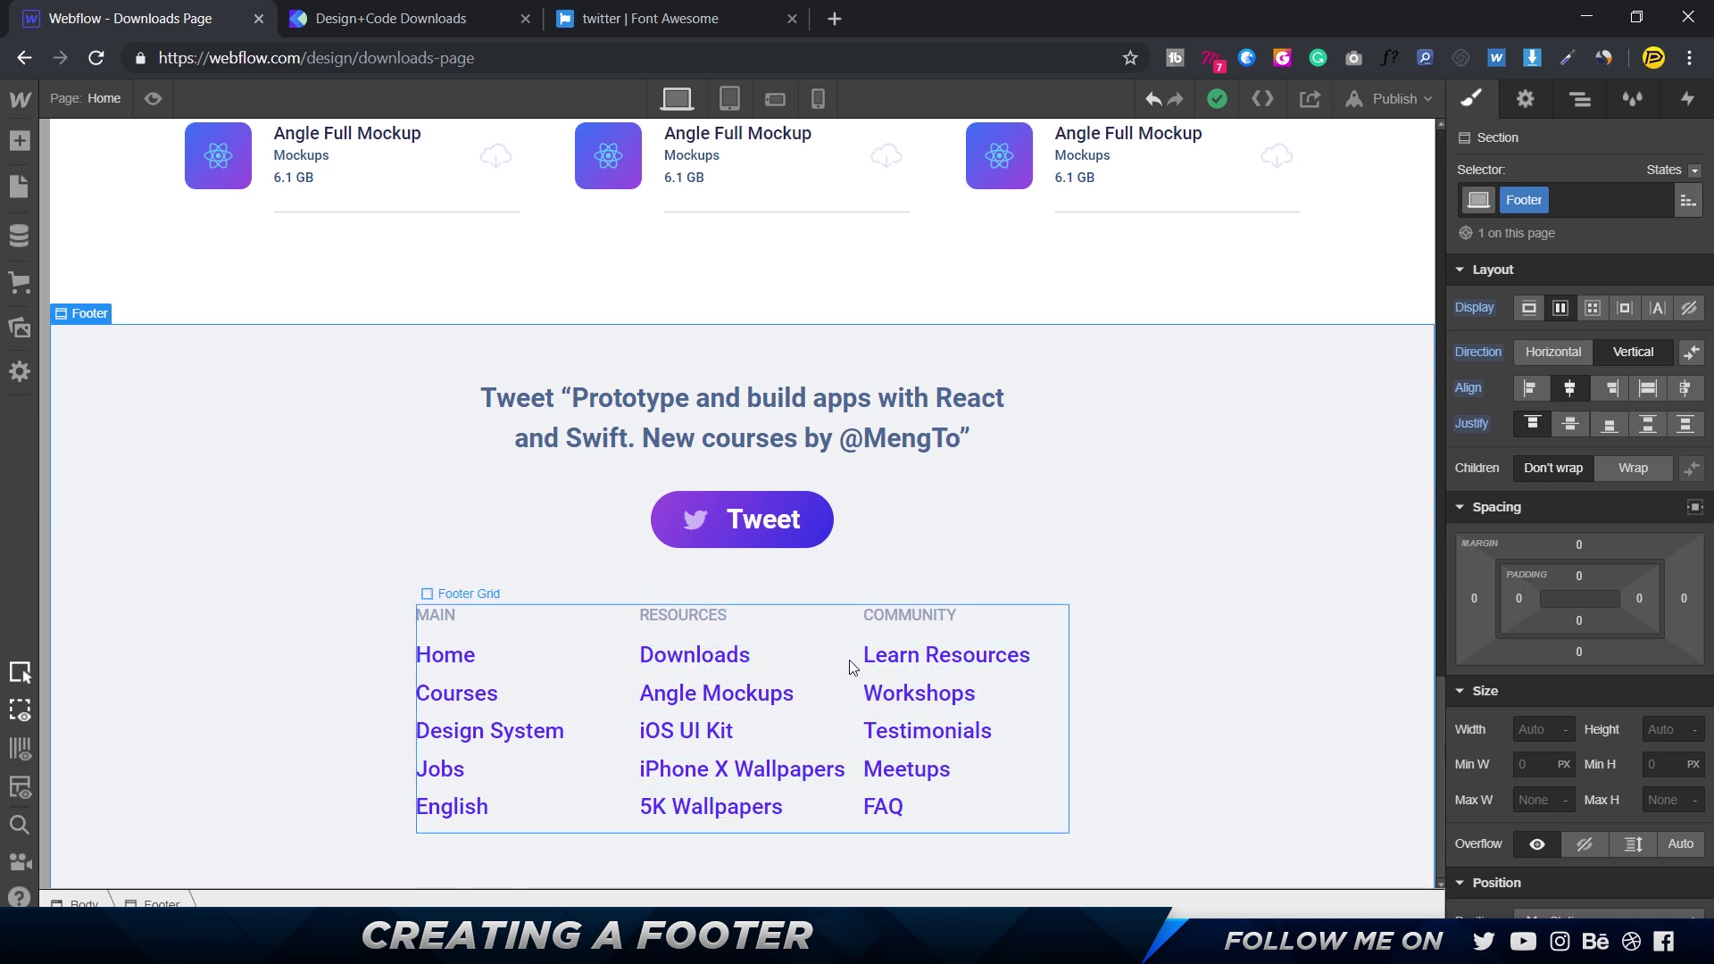
{"action": "key", "text": "alt+Tab"}
{"action": "left_click_drag", "start_coordinate": [1275, 359], "coordinate": [1190, 382]}
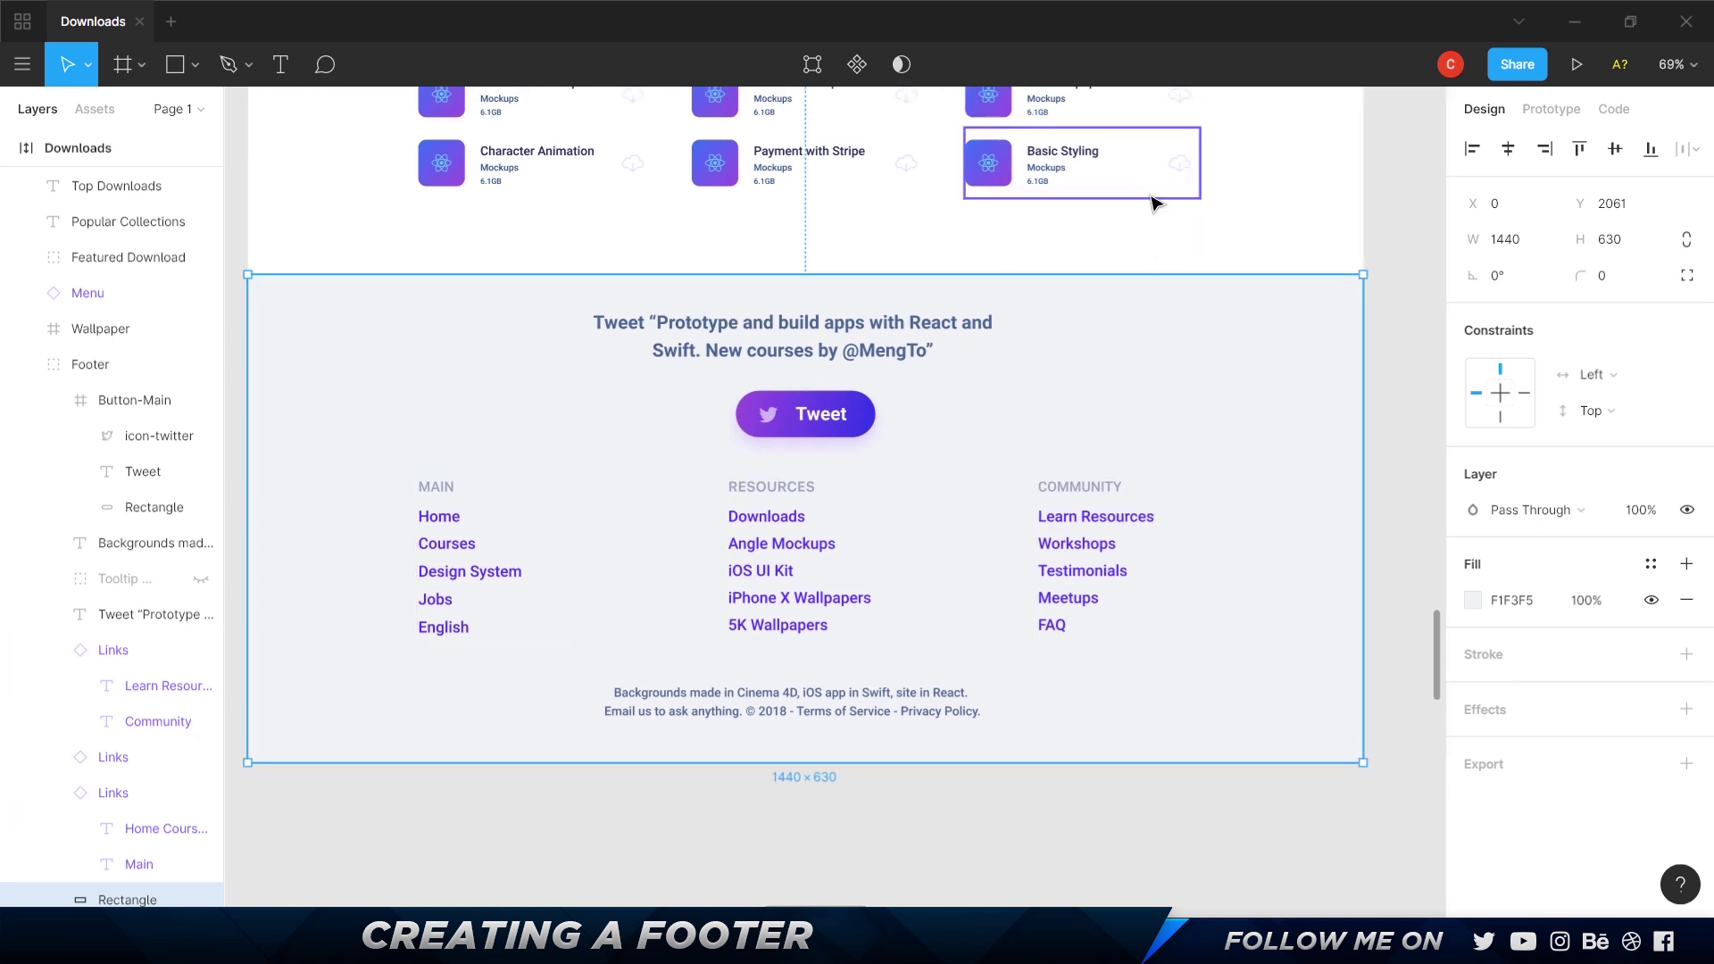
{"action": "scroll", "coordinate": [1150, 147], "scroll_direction": "up", "scroll_amount": 3}
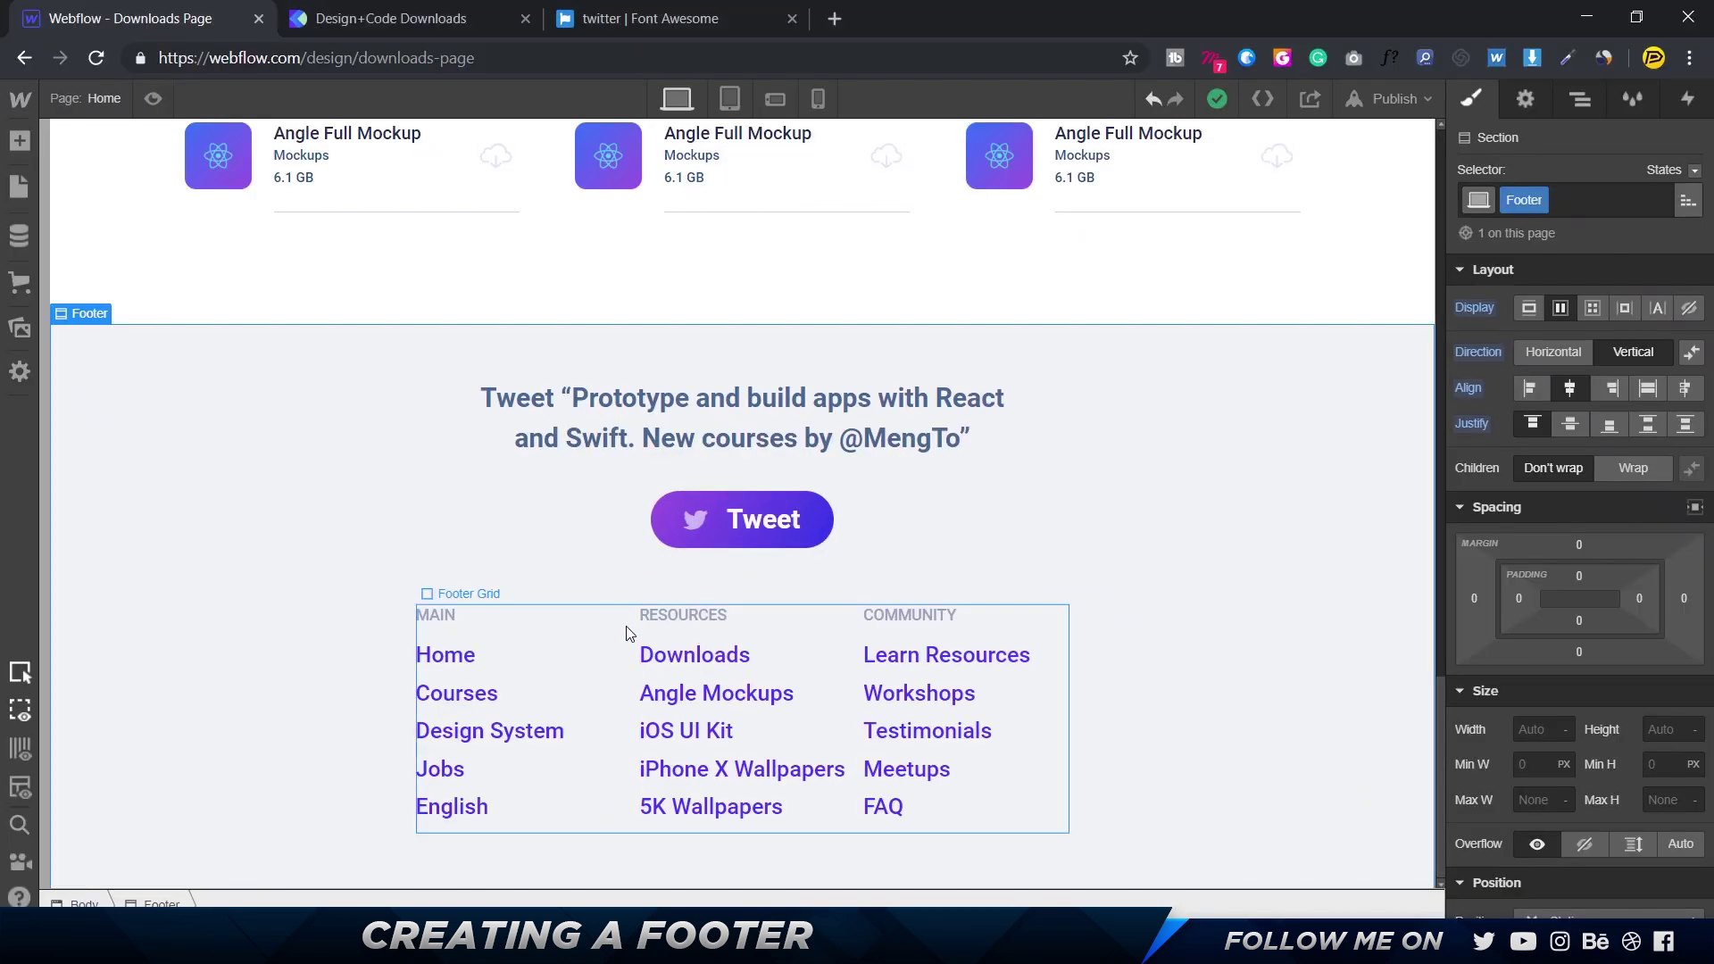
{"action": "left_click", "coordinate": [632, 619]}
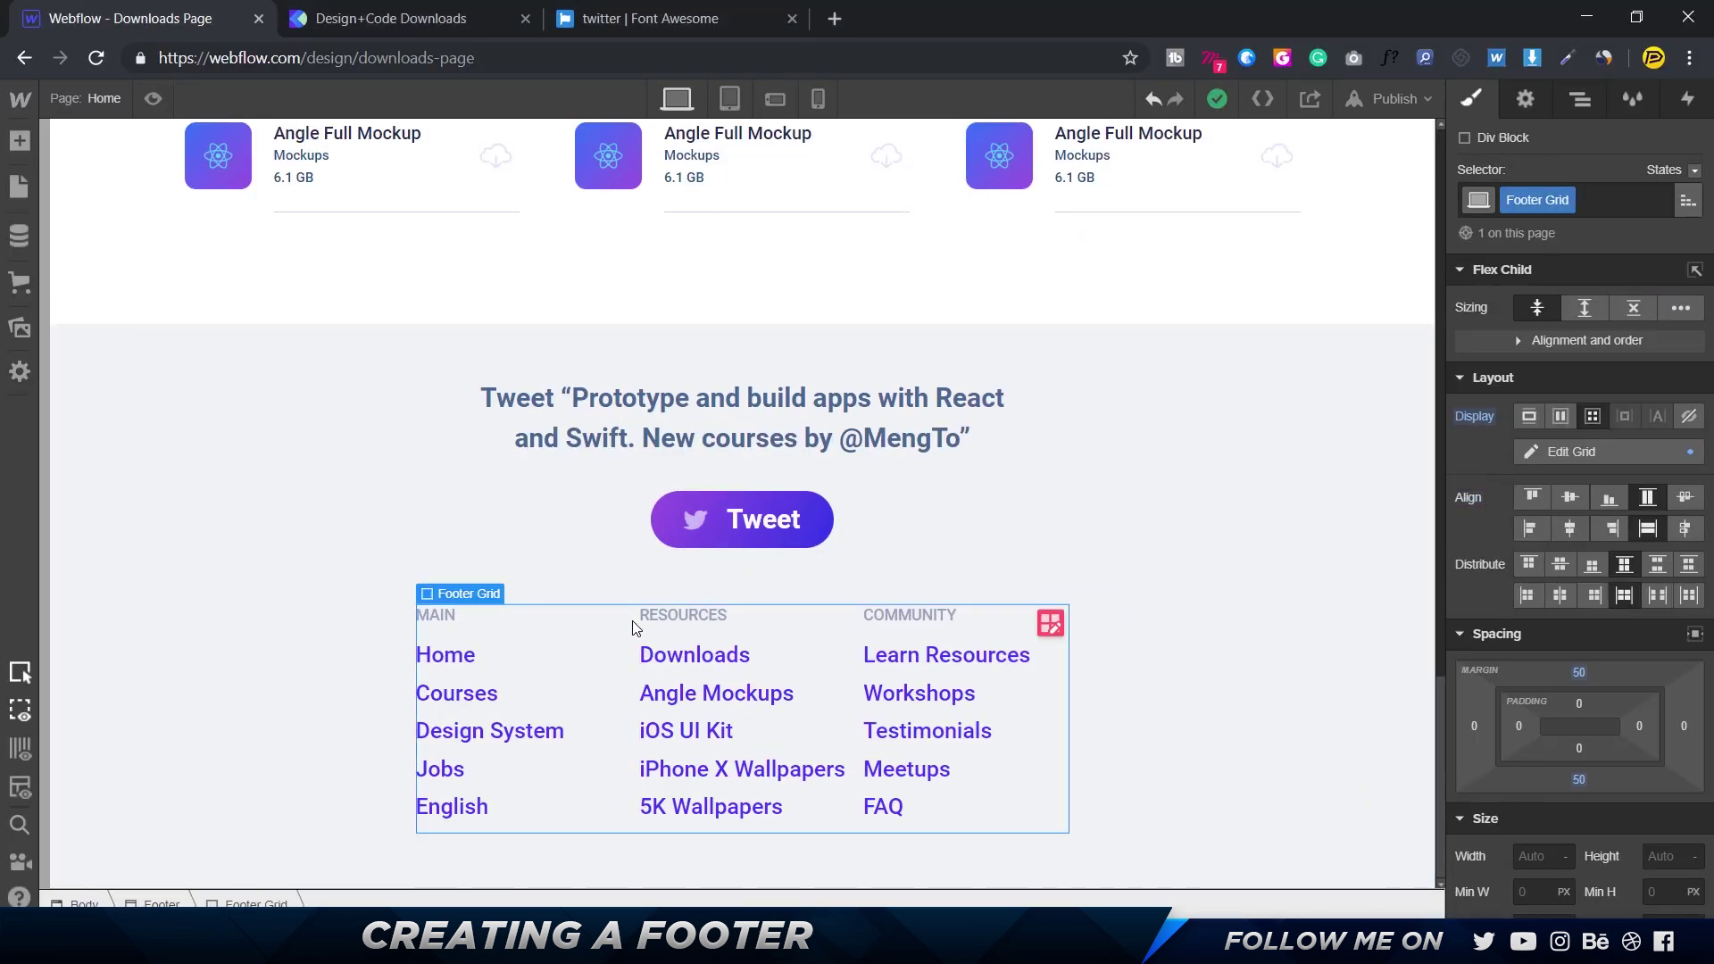
{"action": "left_click", "coordinate": [1518, 857]}
{"action": "type", "text": "1000px"}
{"action": "key", "text": "Return"}
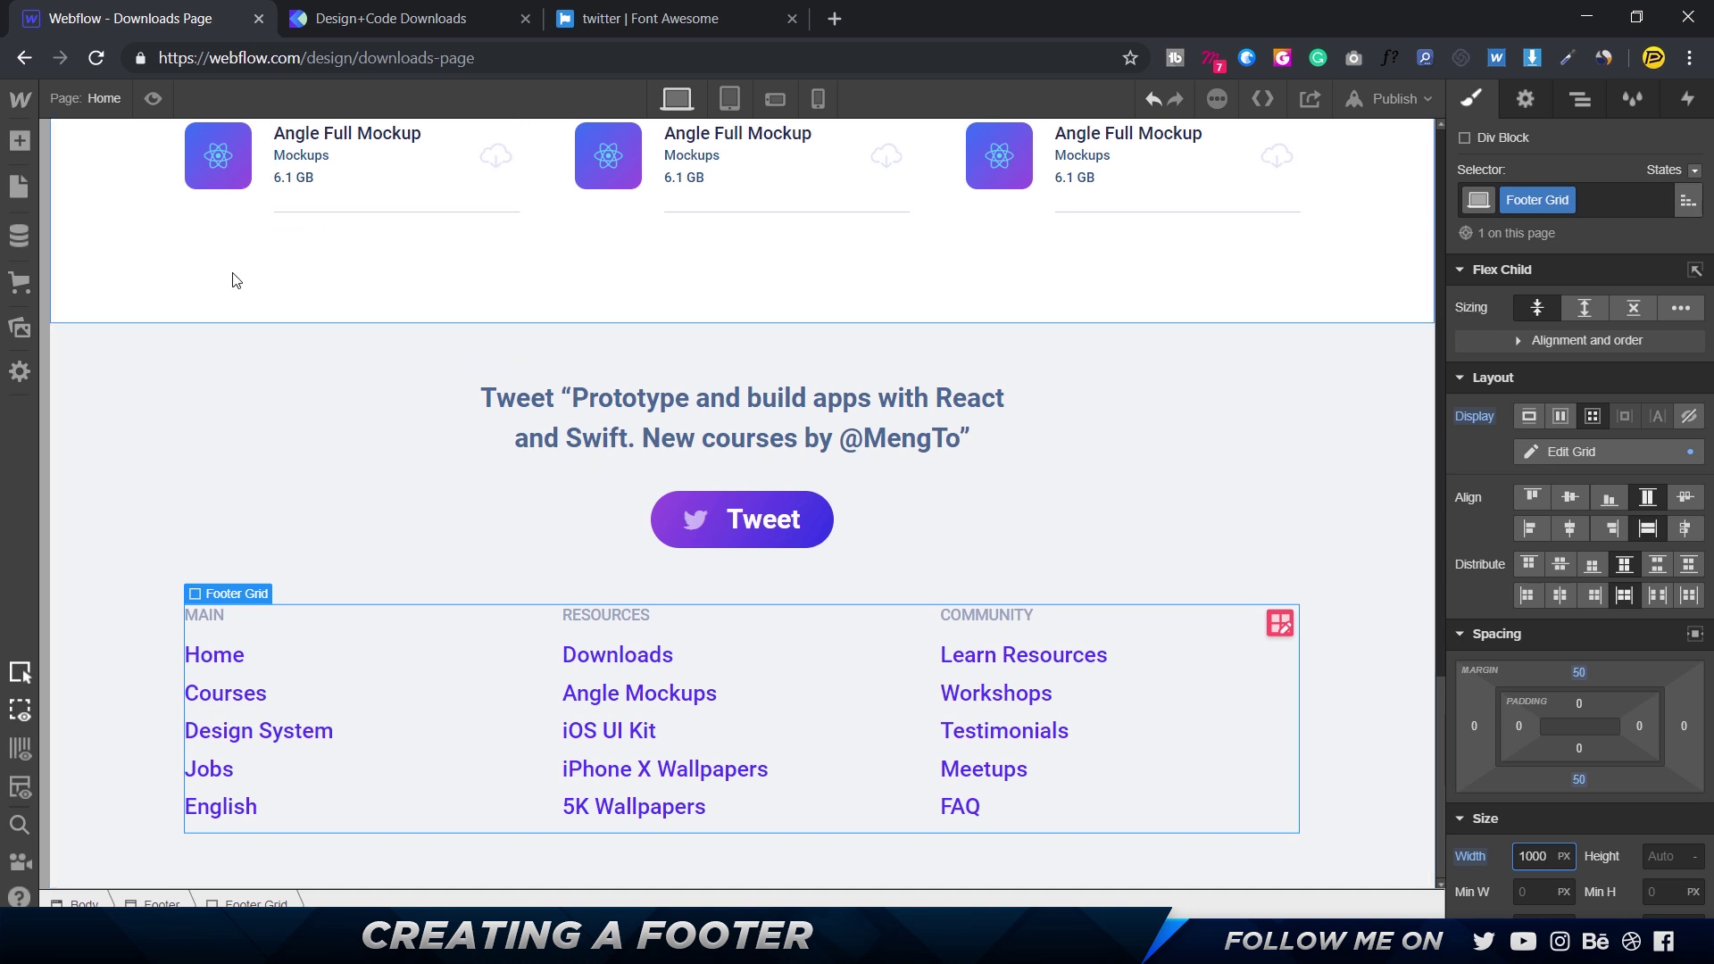
{"action": "left_click", "coordinate": [153, 98]}
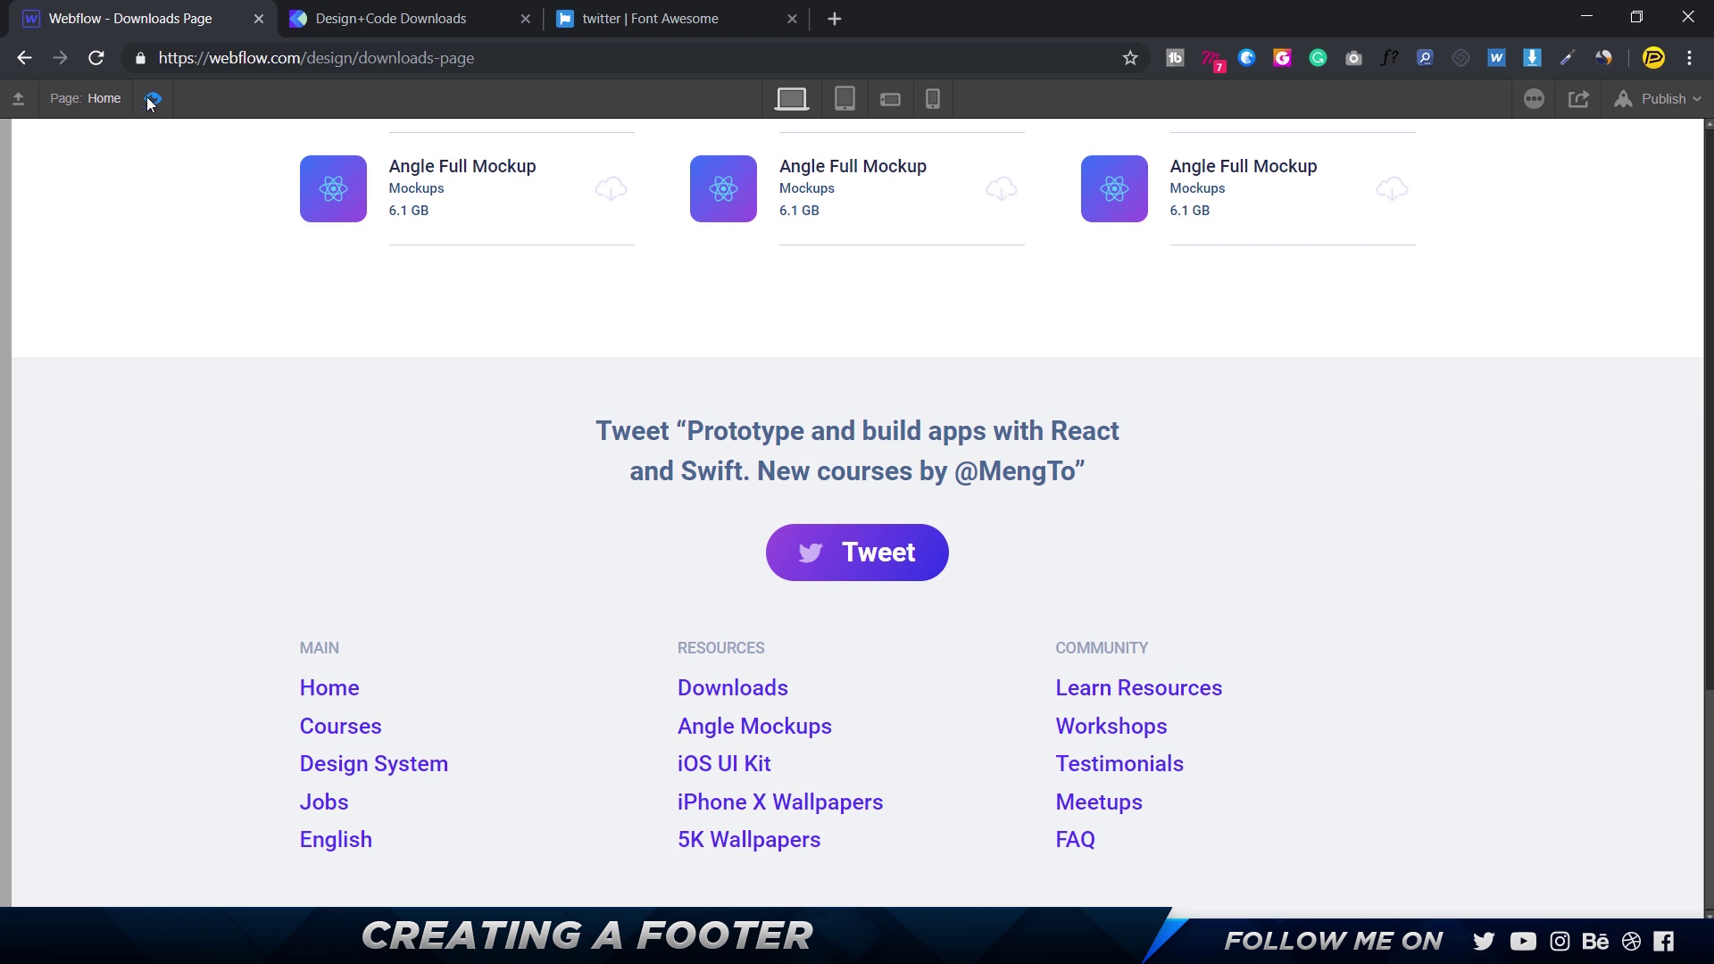
{"action": "key", "text": "ctrl+shift+p"}
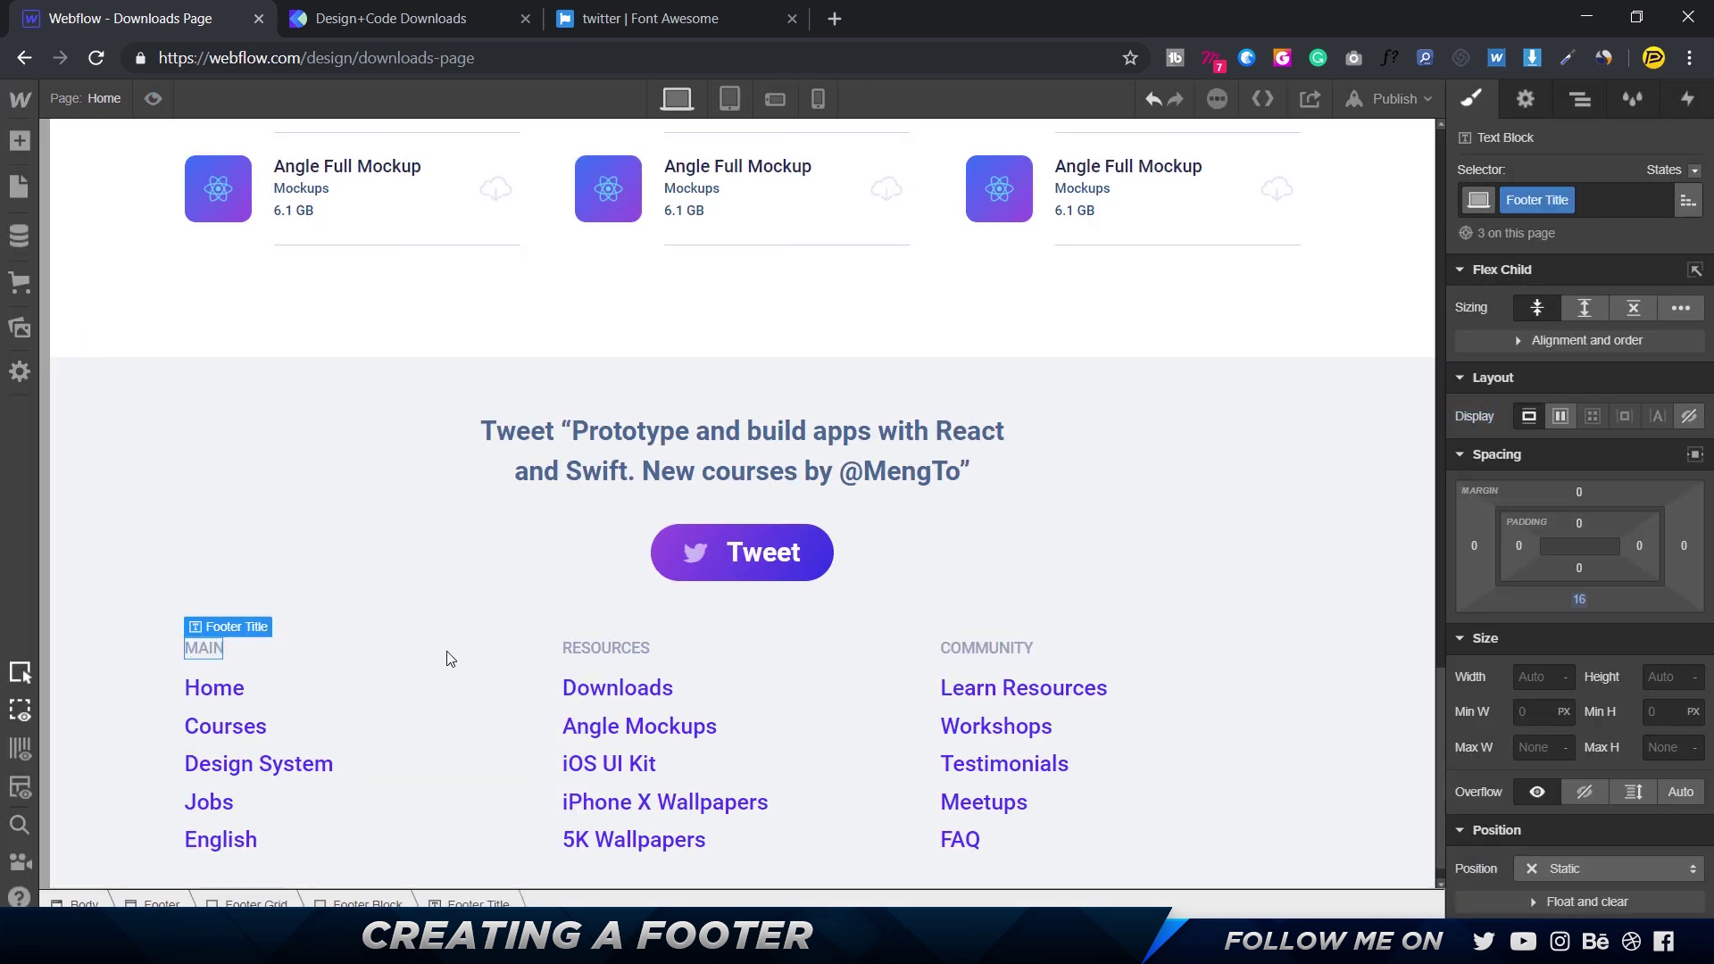
- Set the Footer Title font size to 18 px and check the MAIN heading in the Figma design
{"action": "scroll", "coordinate": [1639, 736], "scroll_direction": "down", "scroll_amount": 5}
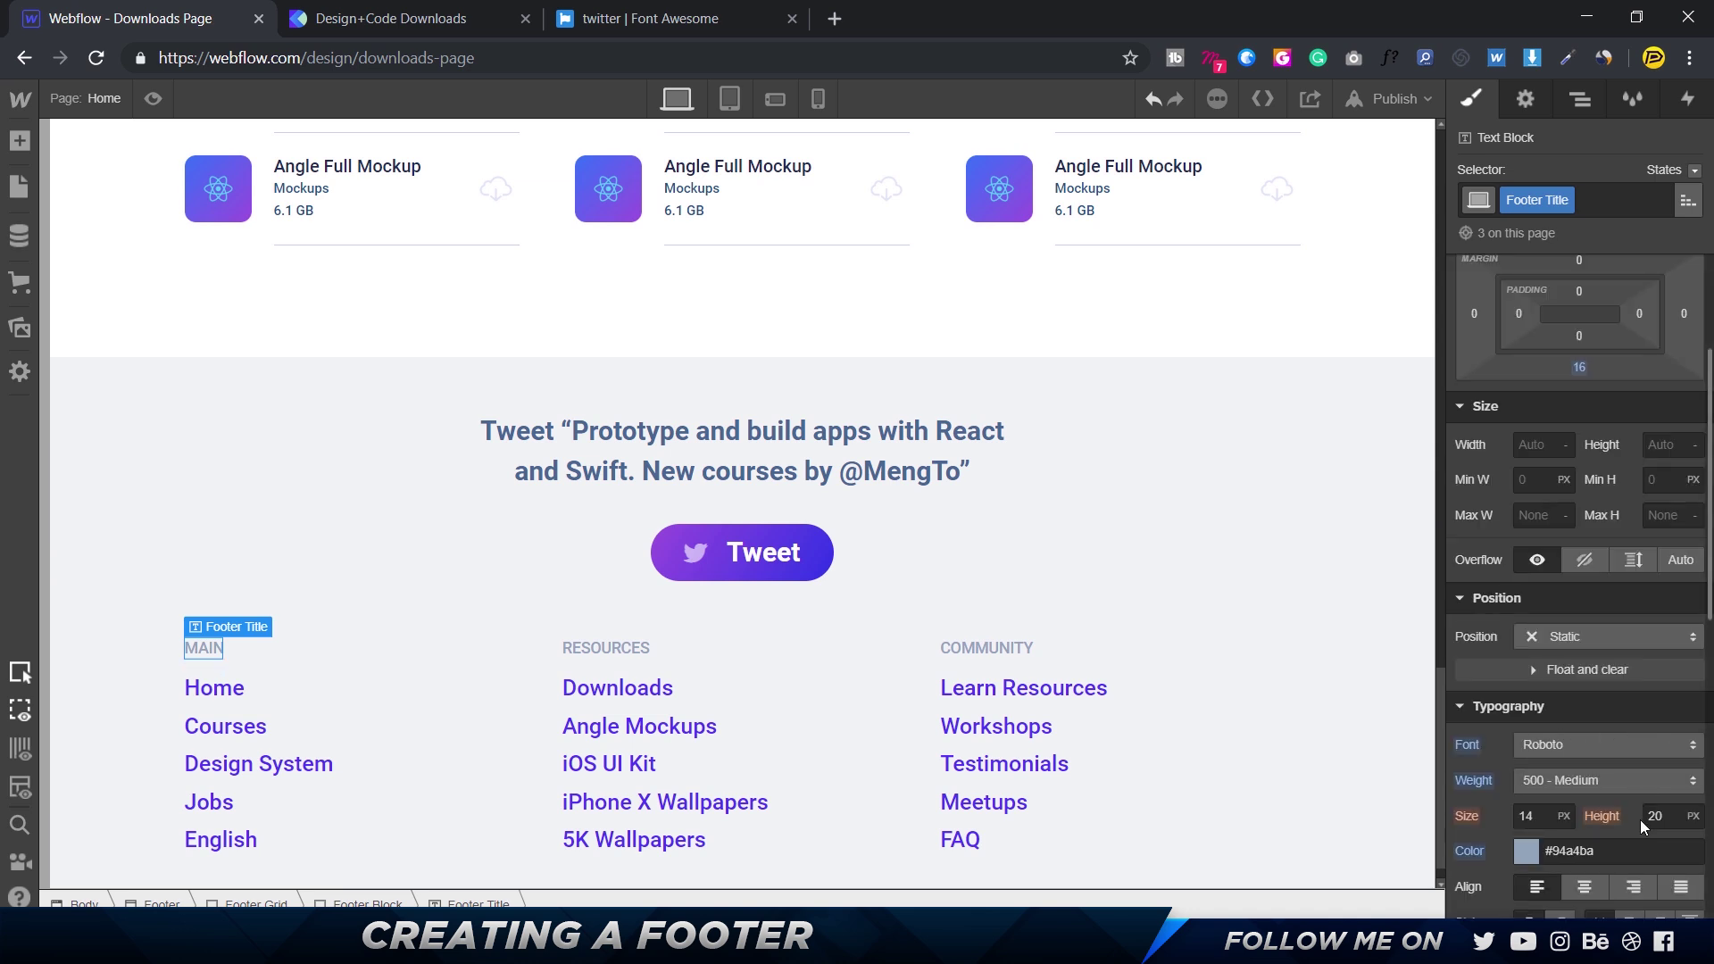
{"action": "left_click", "coordinate": [1548, 584]}
{"action": "type", "text": "18"}
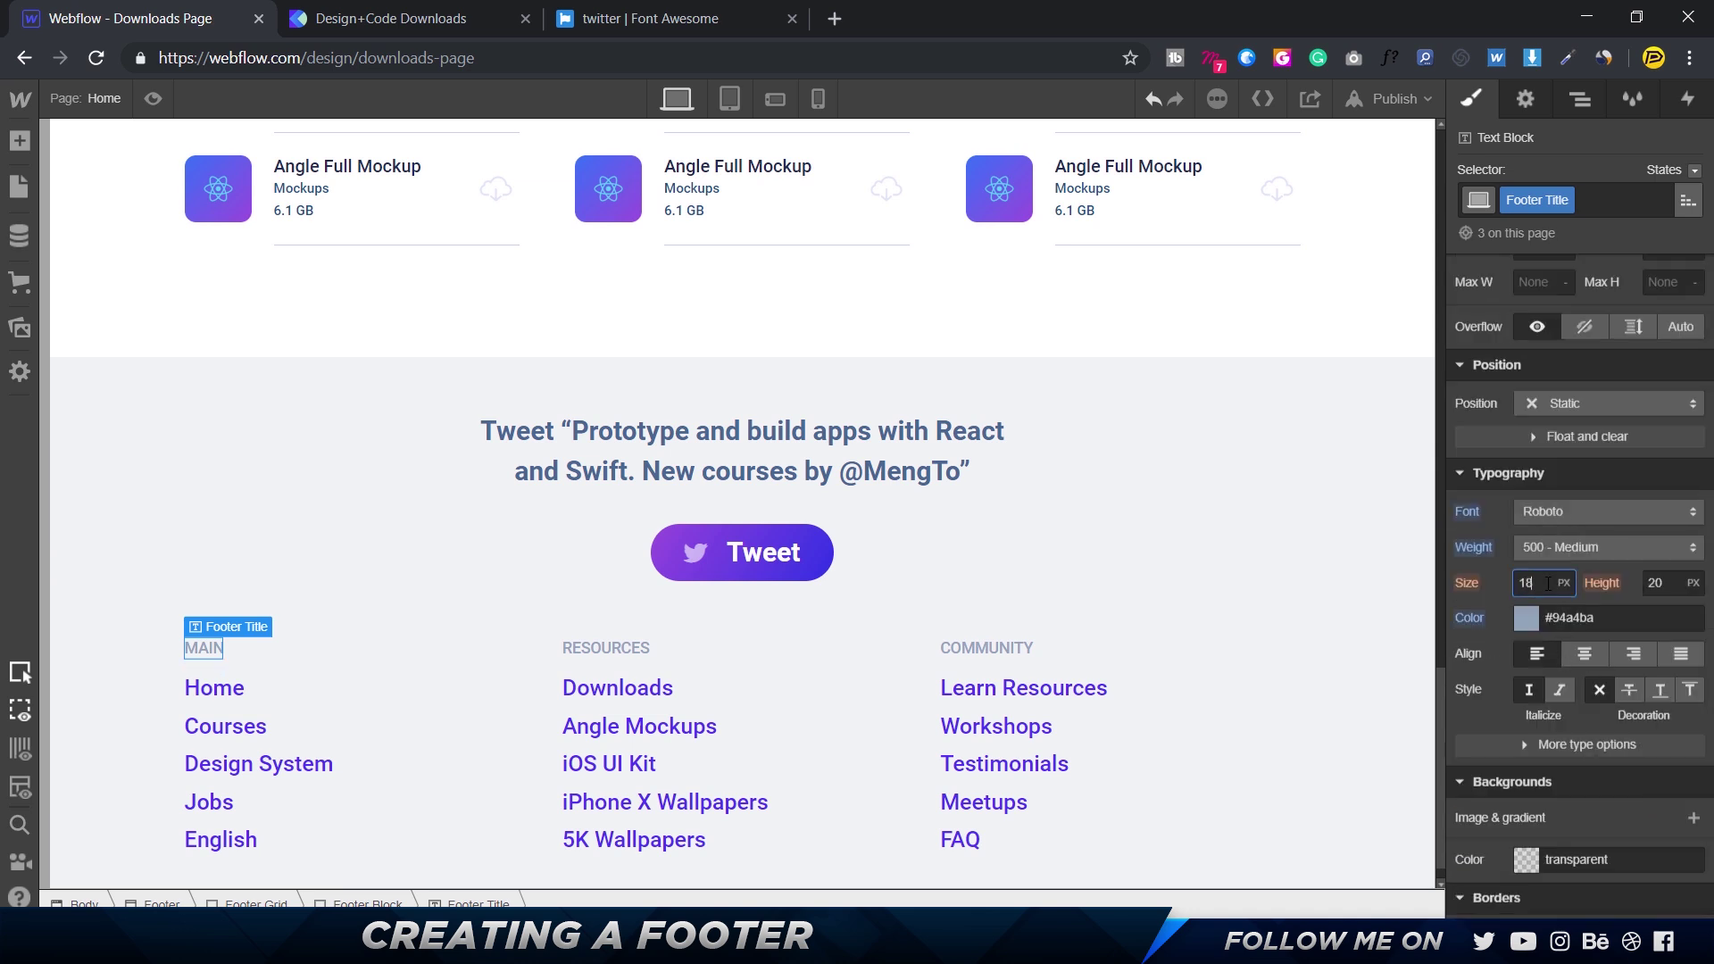
{"action": "key", "text": "alt+Tab"}
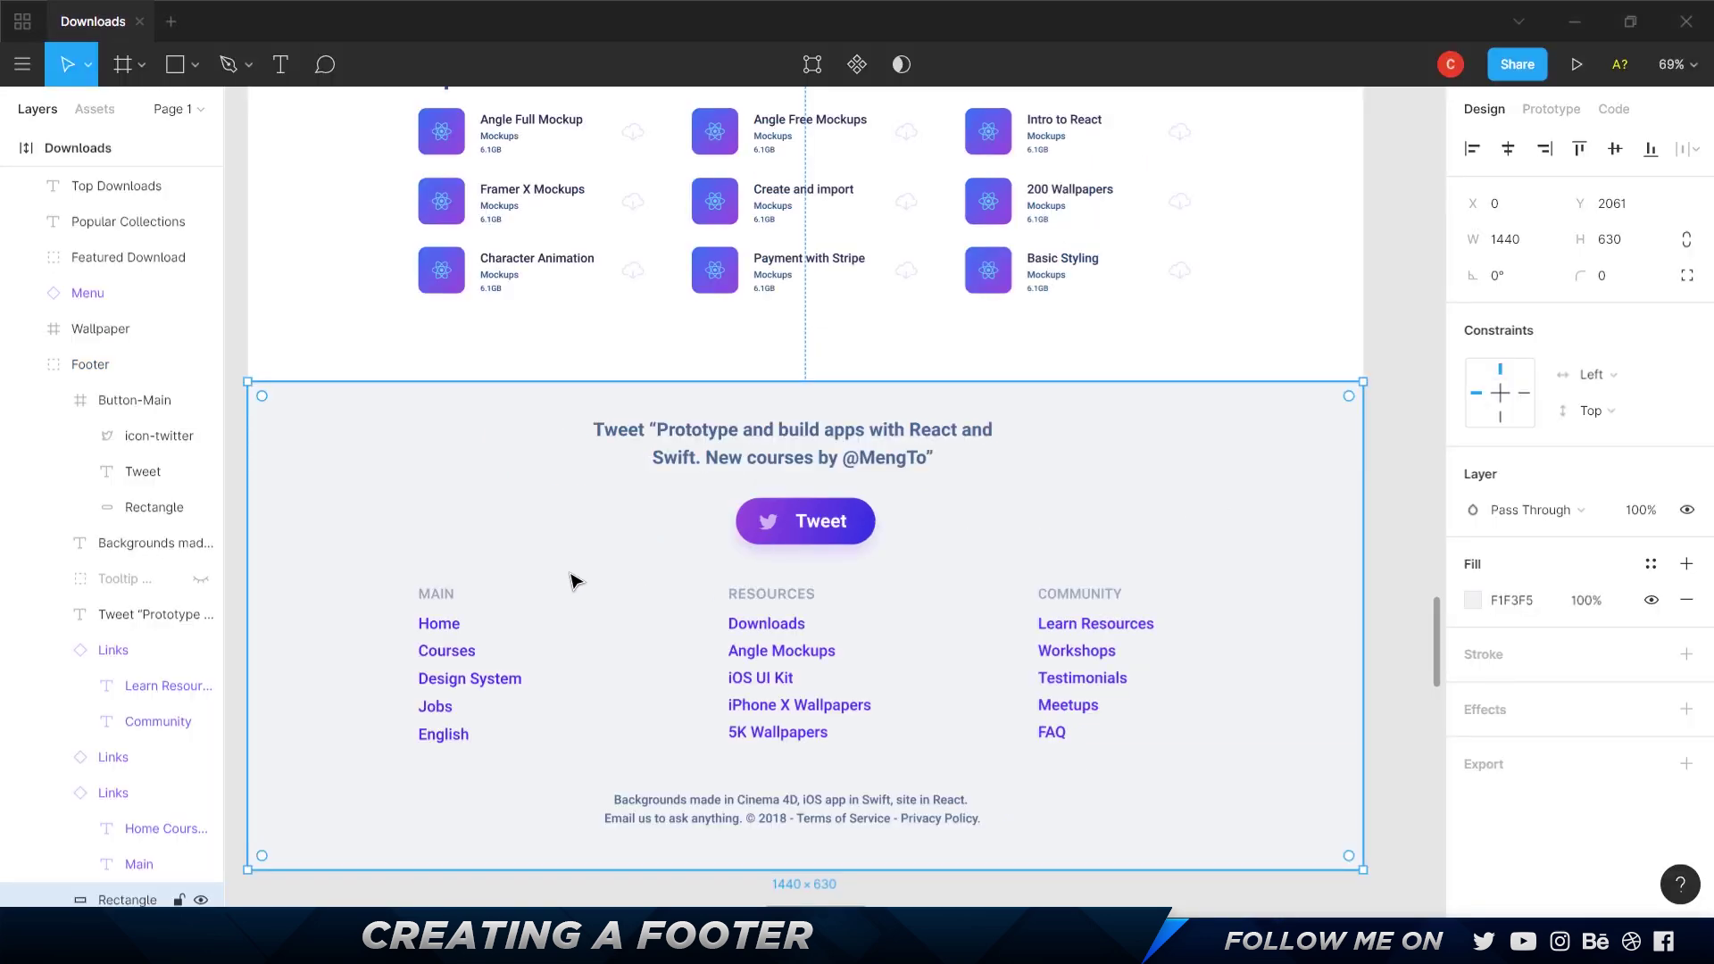
{"action": "left_click", "coordinate": [446, 595]}
{"action": "key", "text": "alt+Tab"}
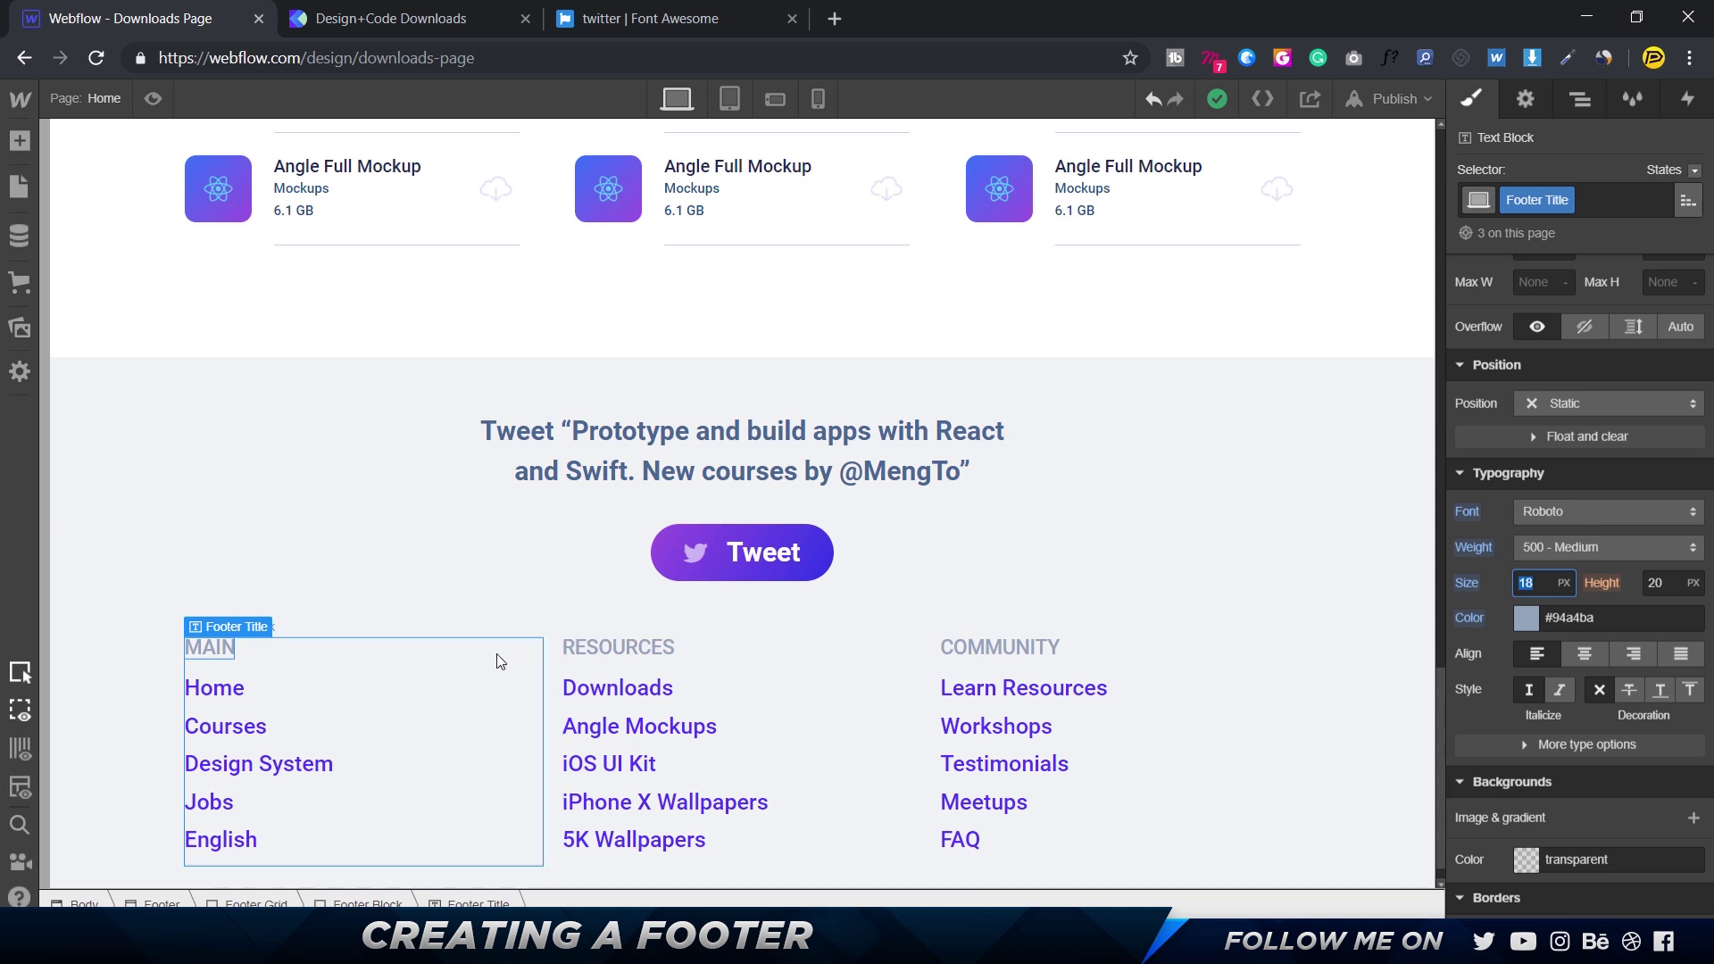
- Reset the Footer Grid's width to Auto and select the COMMUNITY Footer Block
{"action": "left_click", "coordinate": [485, 647]}
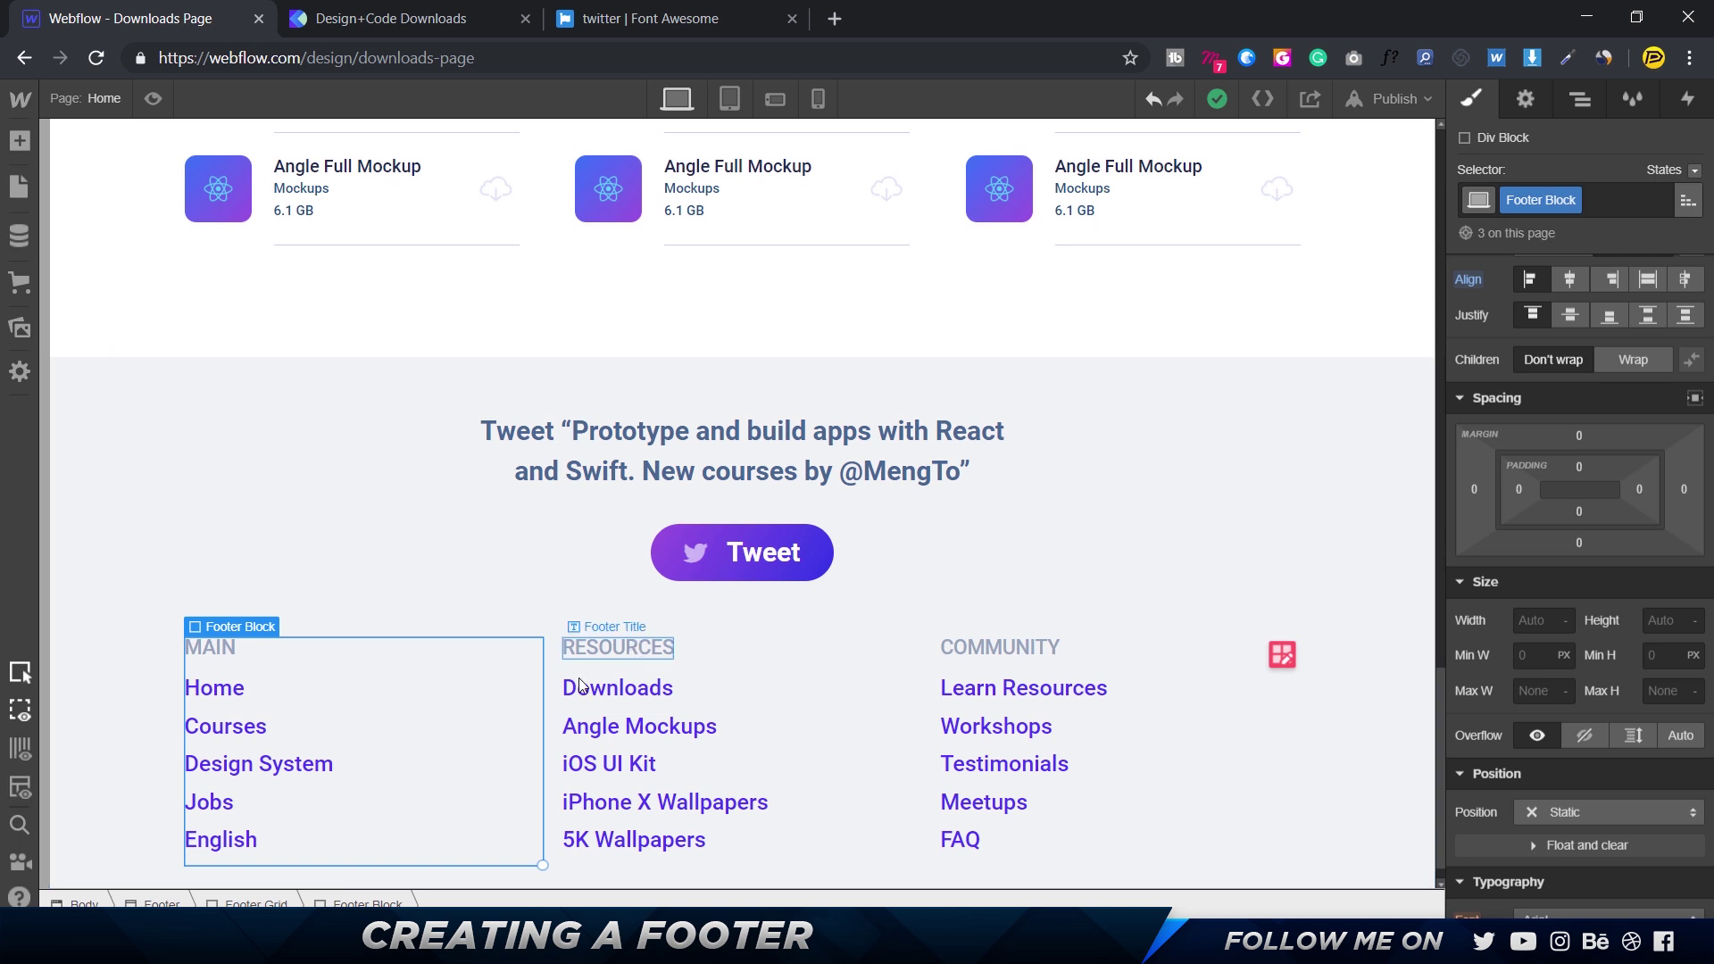
{"action": "left_click", "coordinate": [618, 646]}
{"action": "left_click", "coordinate": [551, 786]}
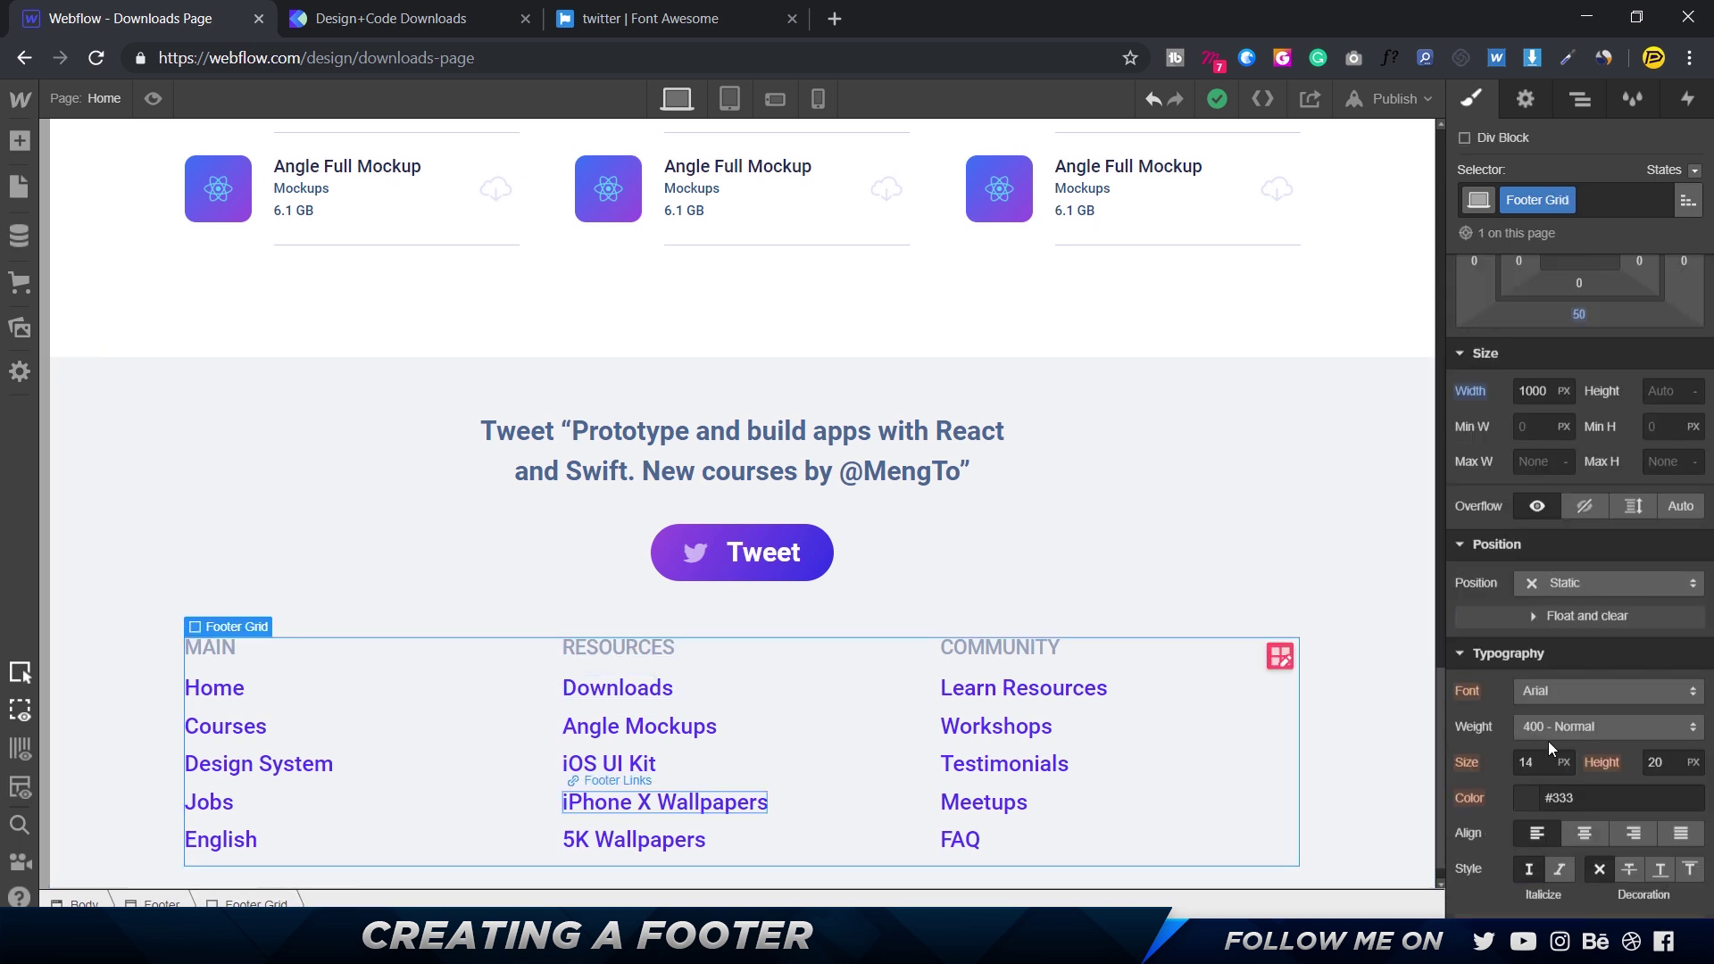
{"action": "scroll", "coordinate": [1549, 748], "scroll_direction": "down", "scroll_amount": 5}
{"action": "scroll", "coordinate": [1535, 596], "scroll_direction": "down", "scroll_amount": 3}
{"action": "scroll", "coordinate": [1543, 664], "scroll_direction": "up", "scroll_amount": 8}
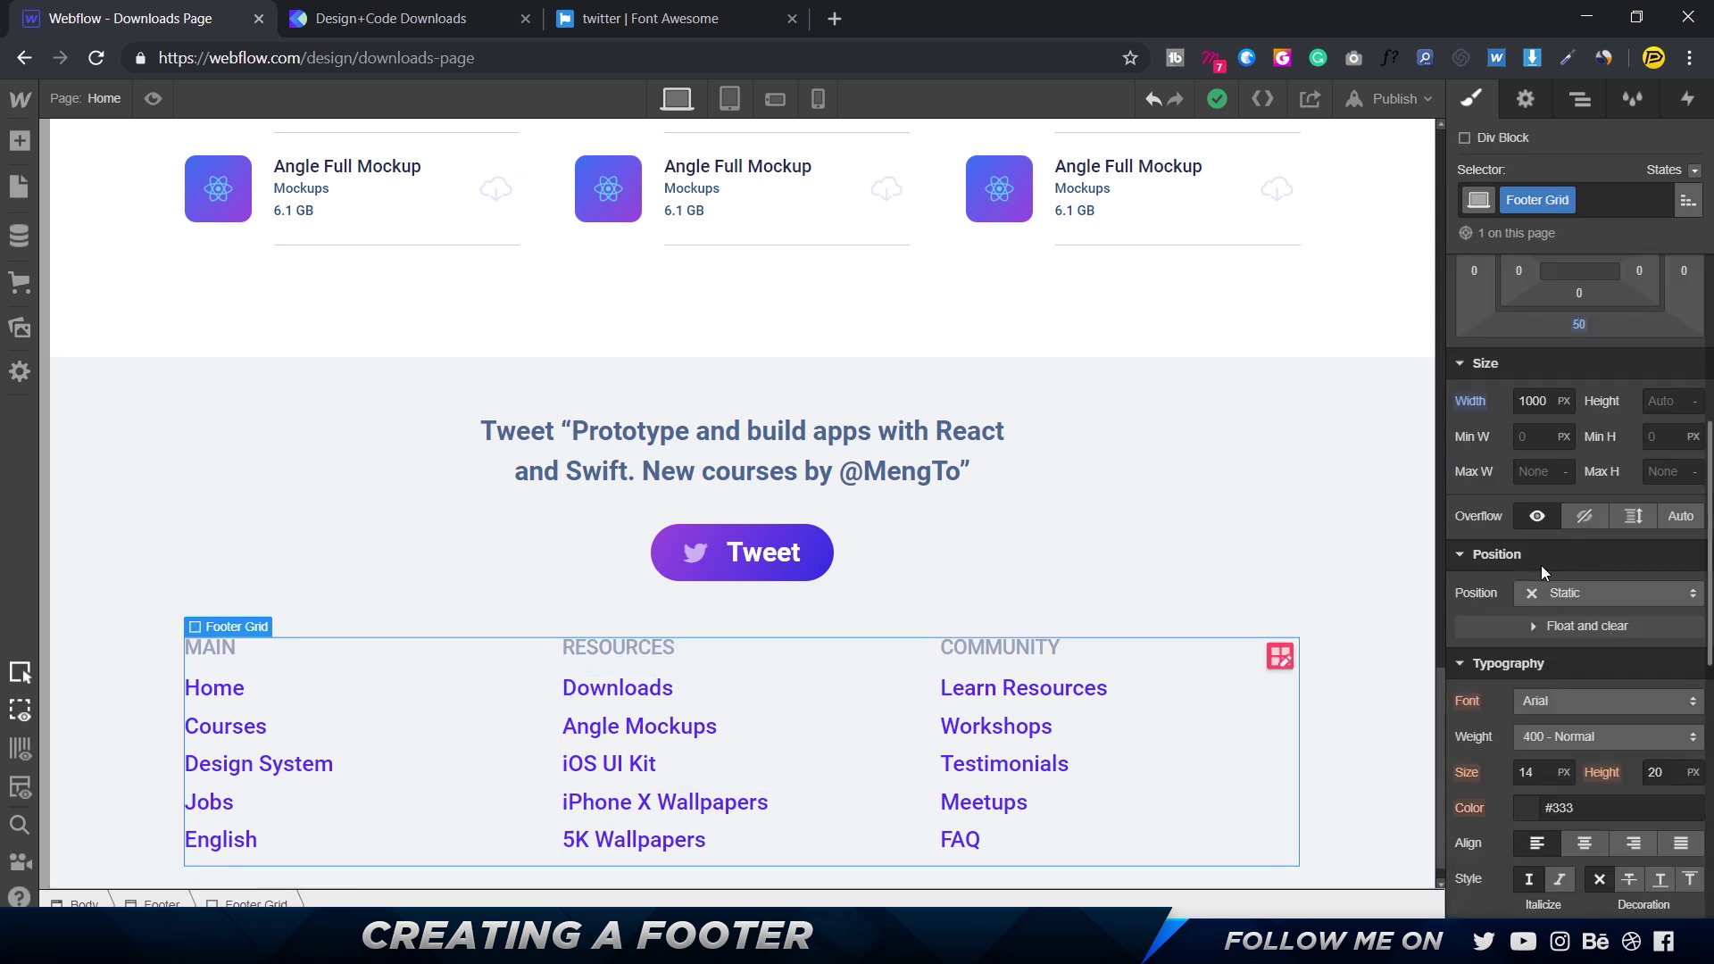
{"action": "left_click", "coordinate": [1547, 407]}
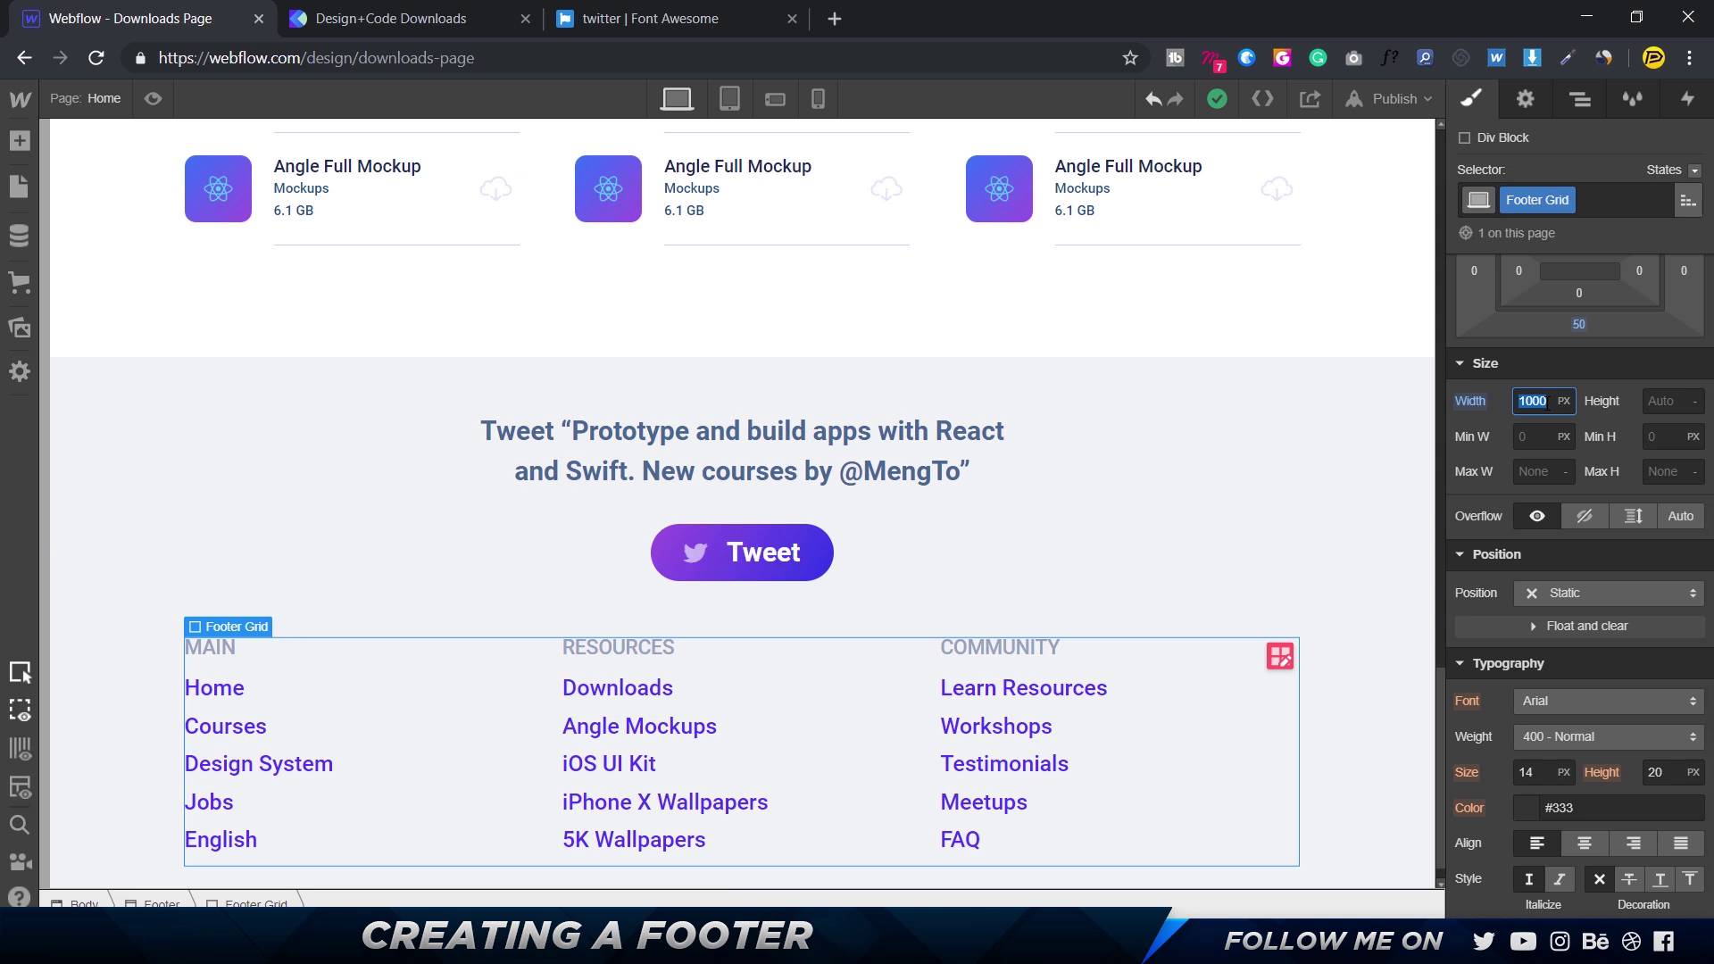
{"action": "left_click", "coordinate": [1459, 409]}
{"action": "left_click", "coordinate": [1491, 432]}
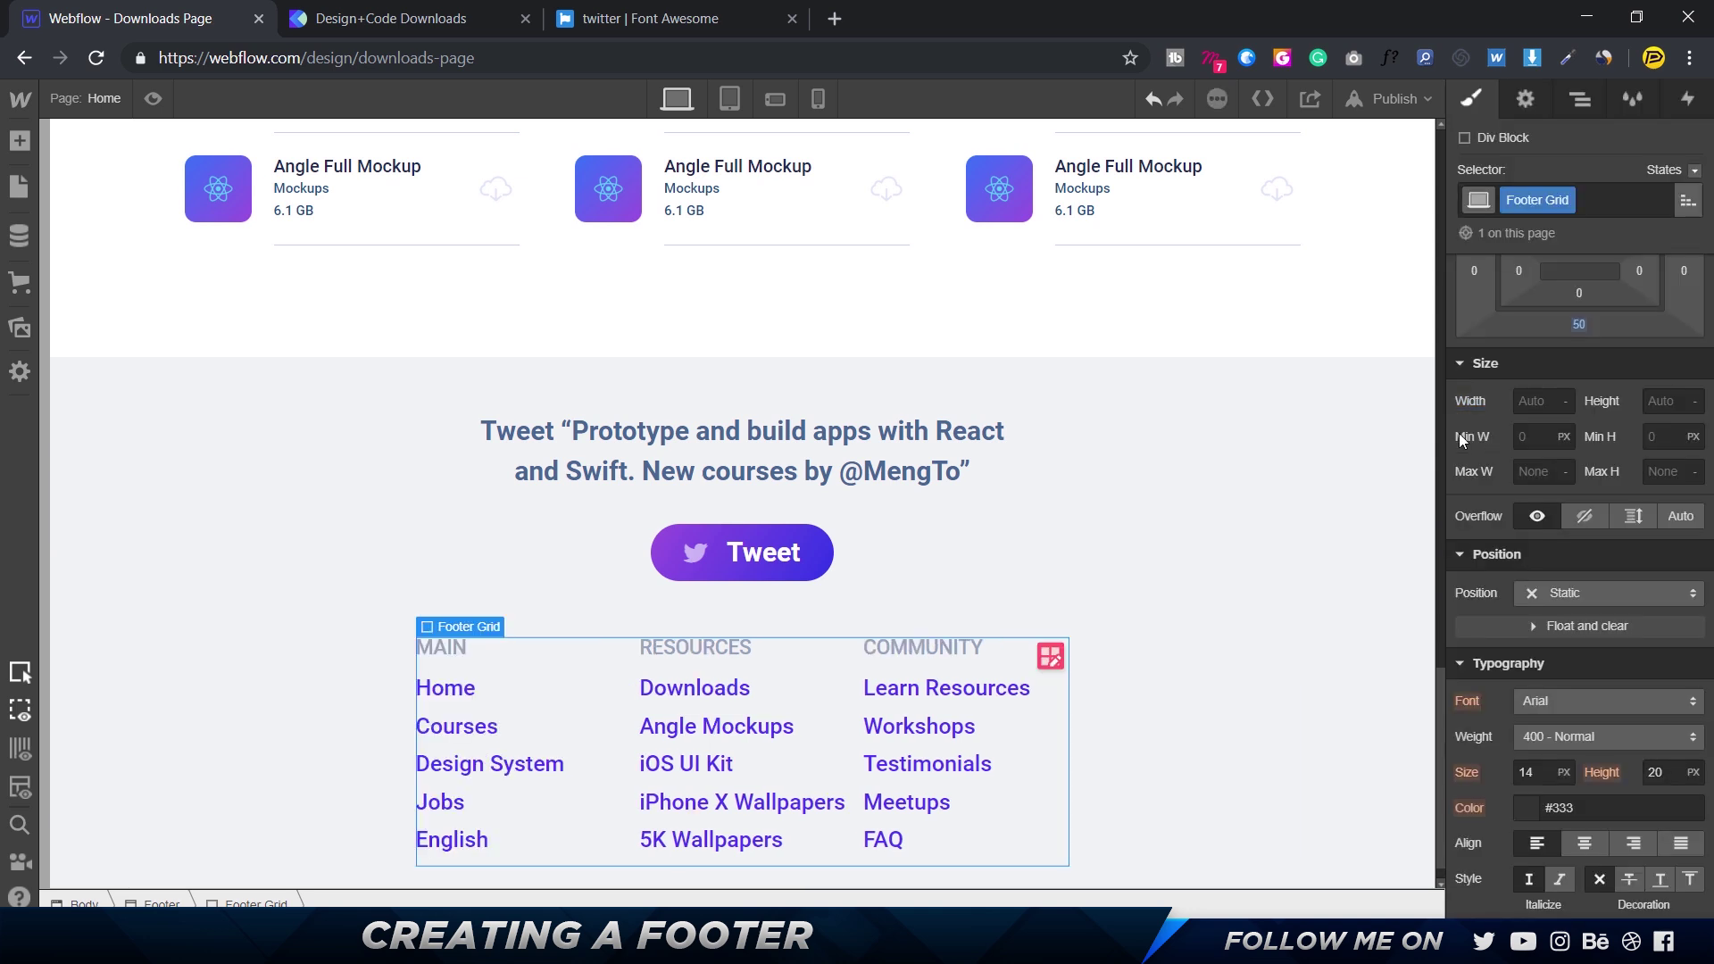
{"action": "left_click", "coordinate": [1063, 663]}
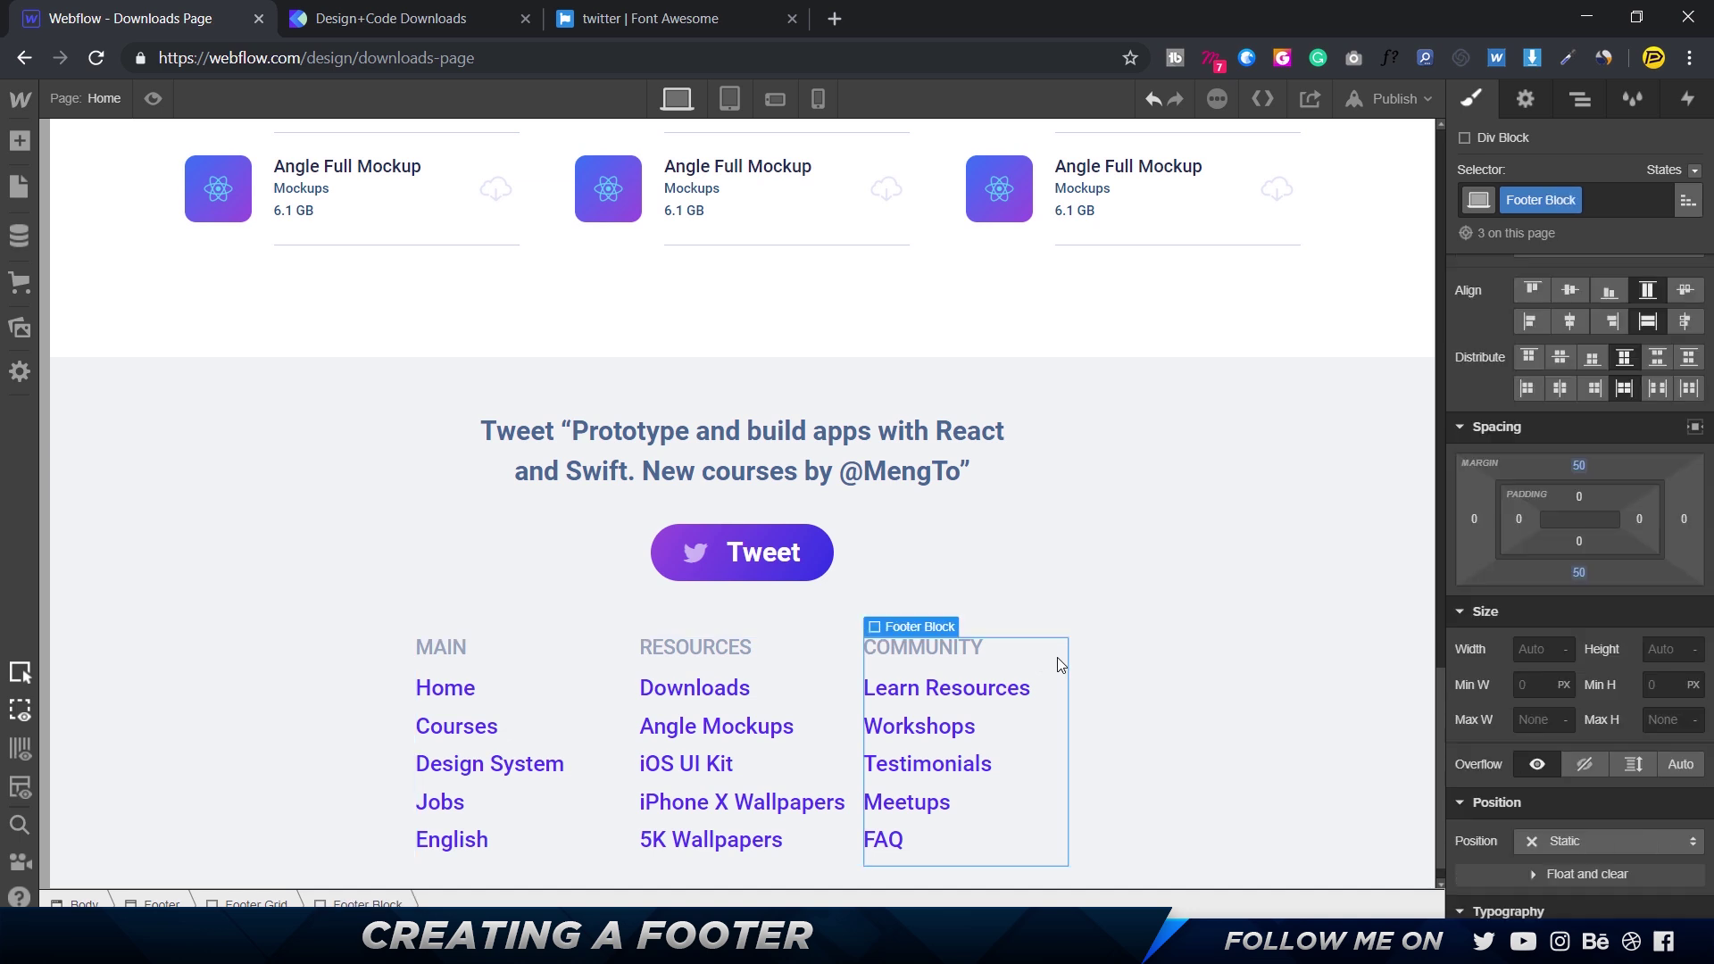
- Set the Footer Grid's column gap to 200 px and finish editing the grid
{"action": "left_click", "coordinate": [1057, 657]}
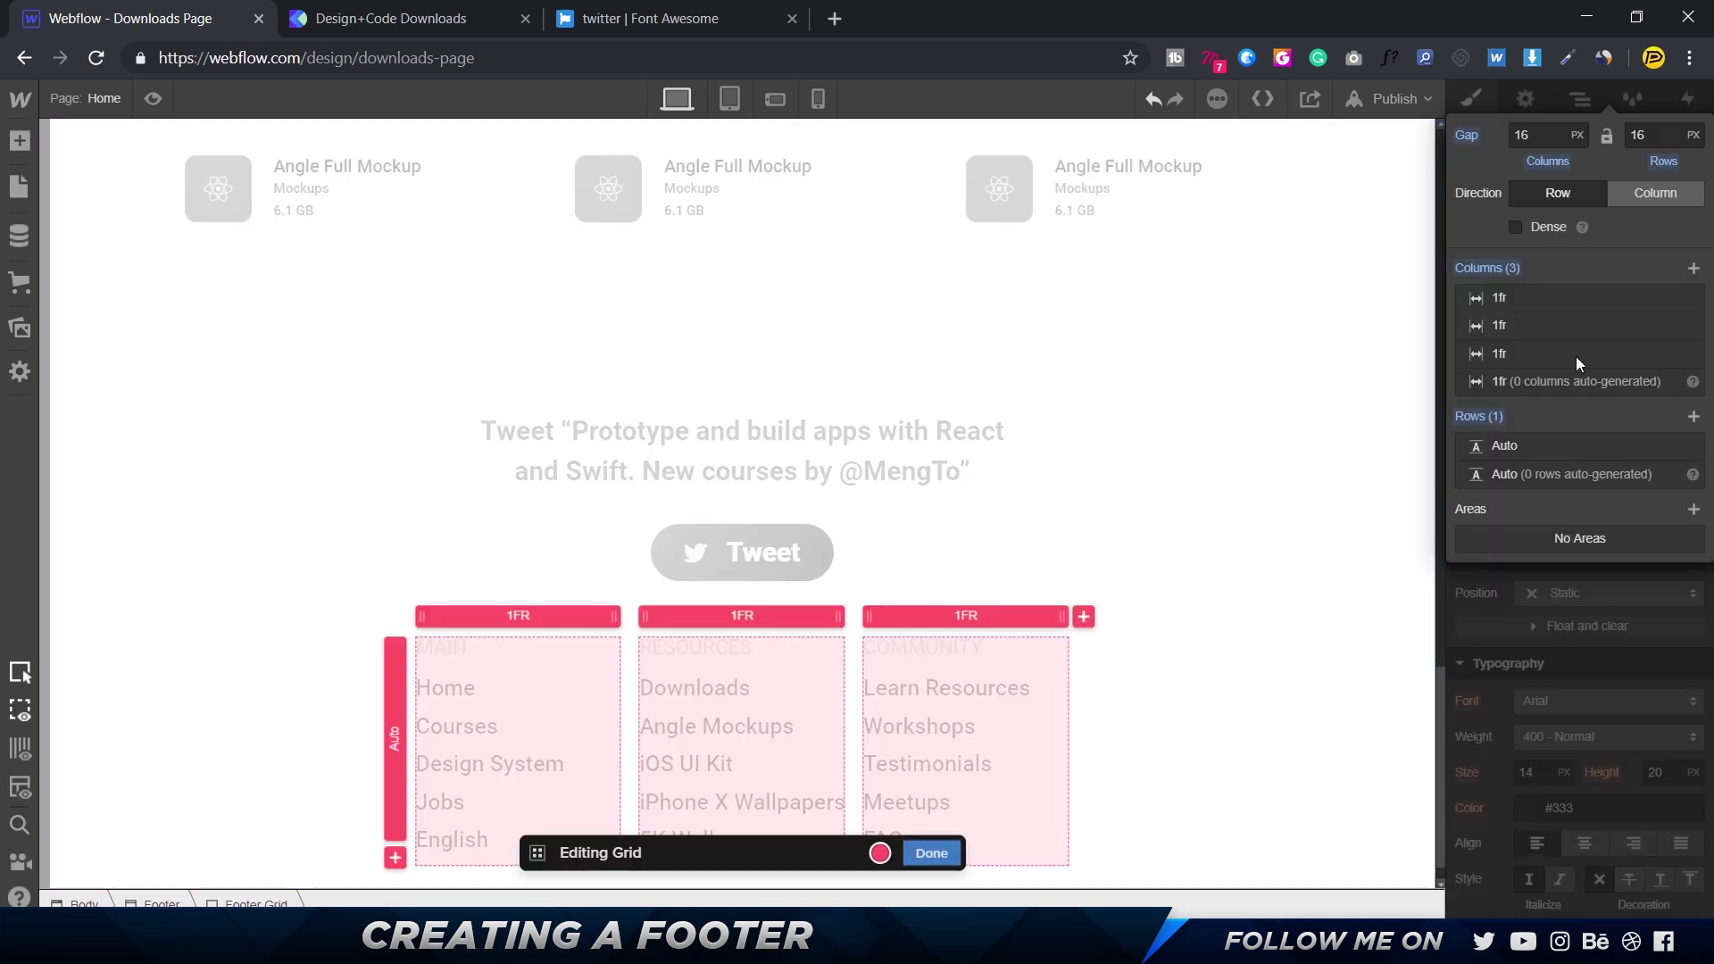
{"action": "left_click", "coordinate": [1539, 137]}
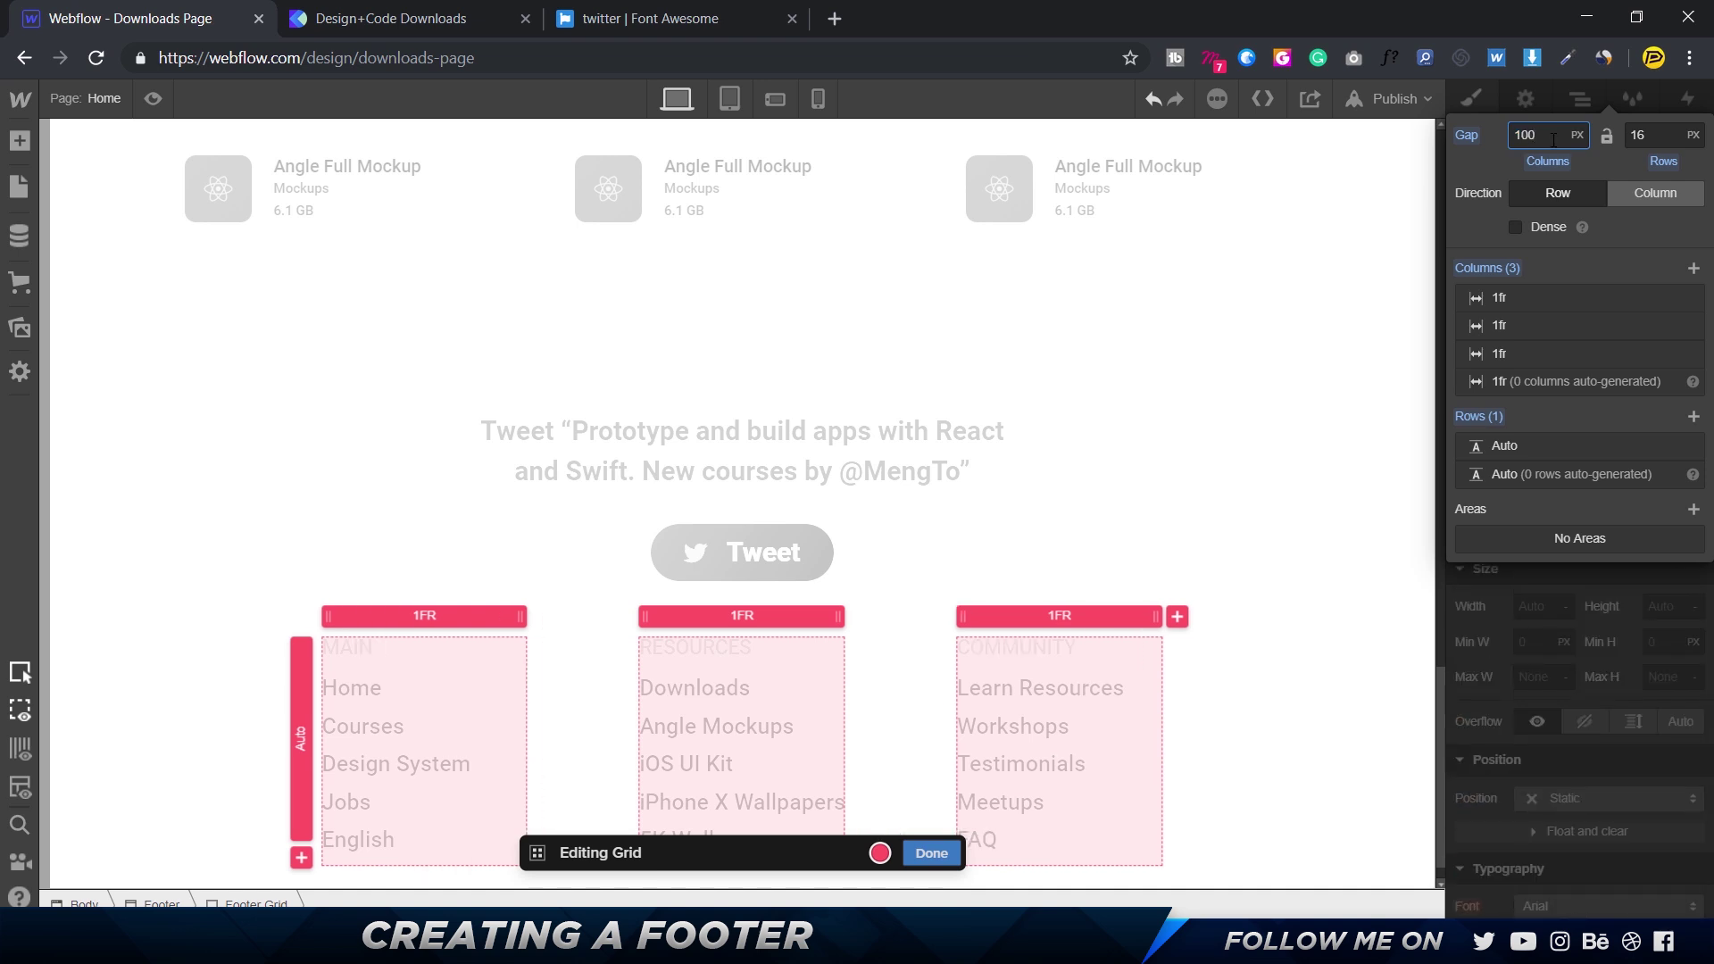
{"action": "key", "text": "BackSpace"}
{"action": "key", "text": "BackSpace"}
{"action": "key", "text": "BackSpace"}
{"action": "type", "text": "200"}
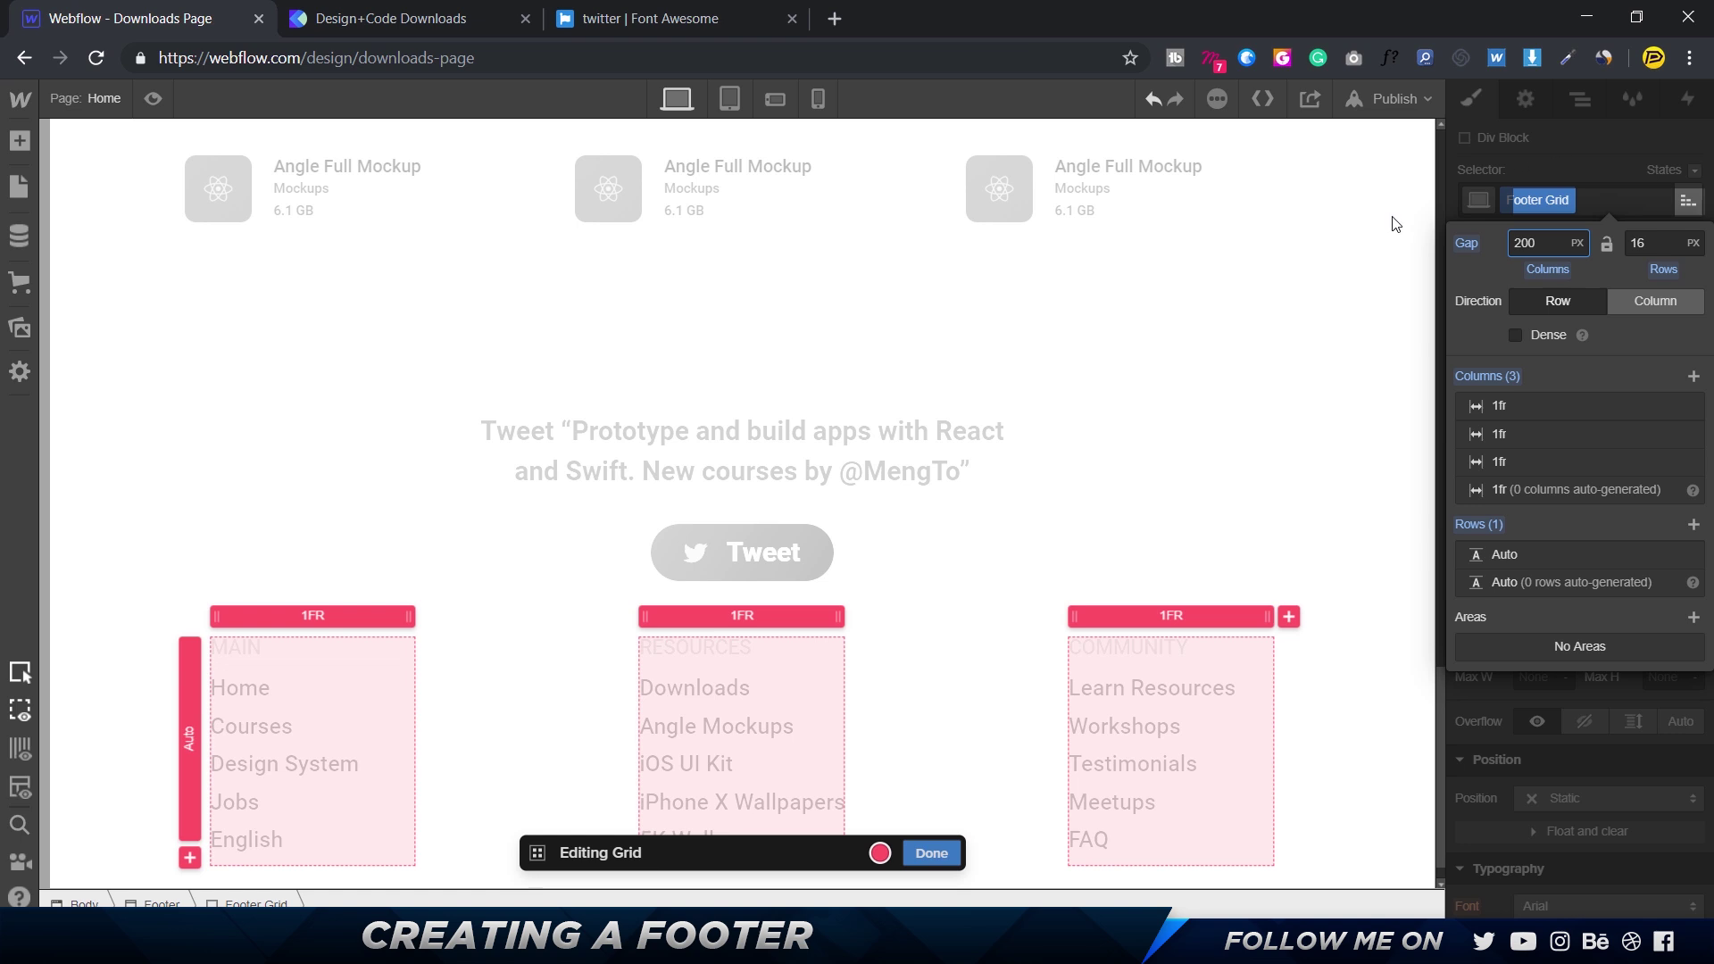
{"action": "left_click", "coordinate": [931, 853]}
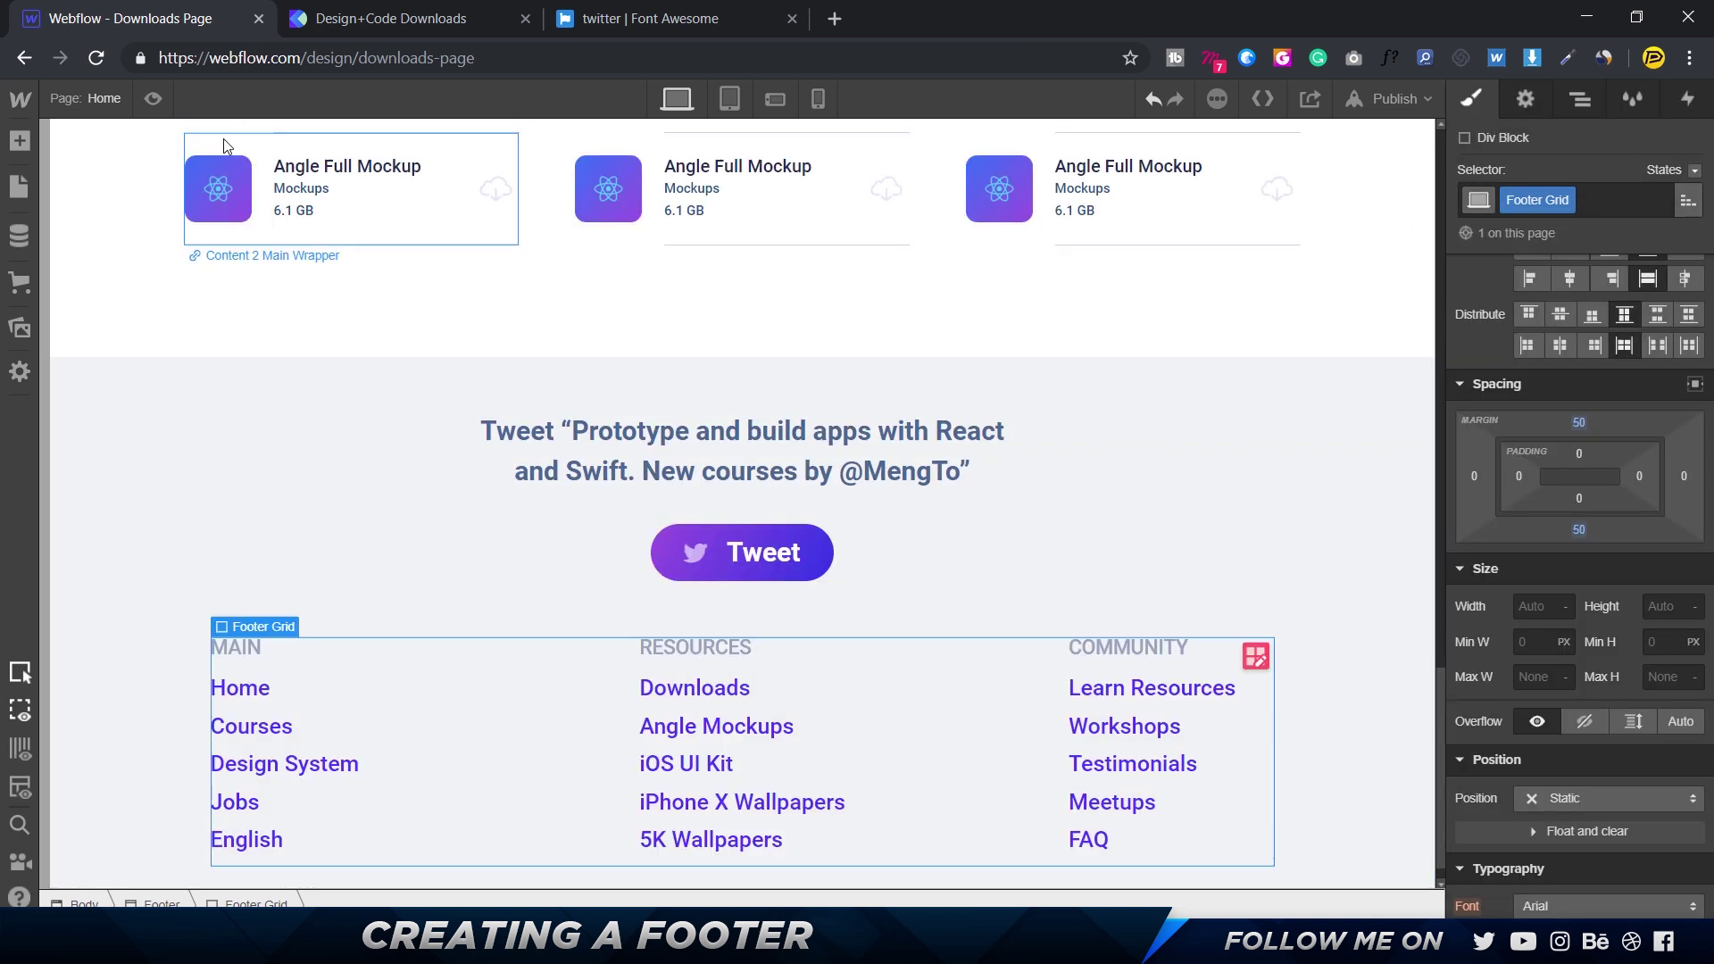
- Preview the page and compare its footer spacing and columns with the footer of the Design+Code Downloads site
{"action": "key", "text": "ctrl+shift+p"}
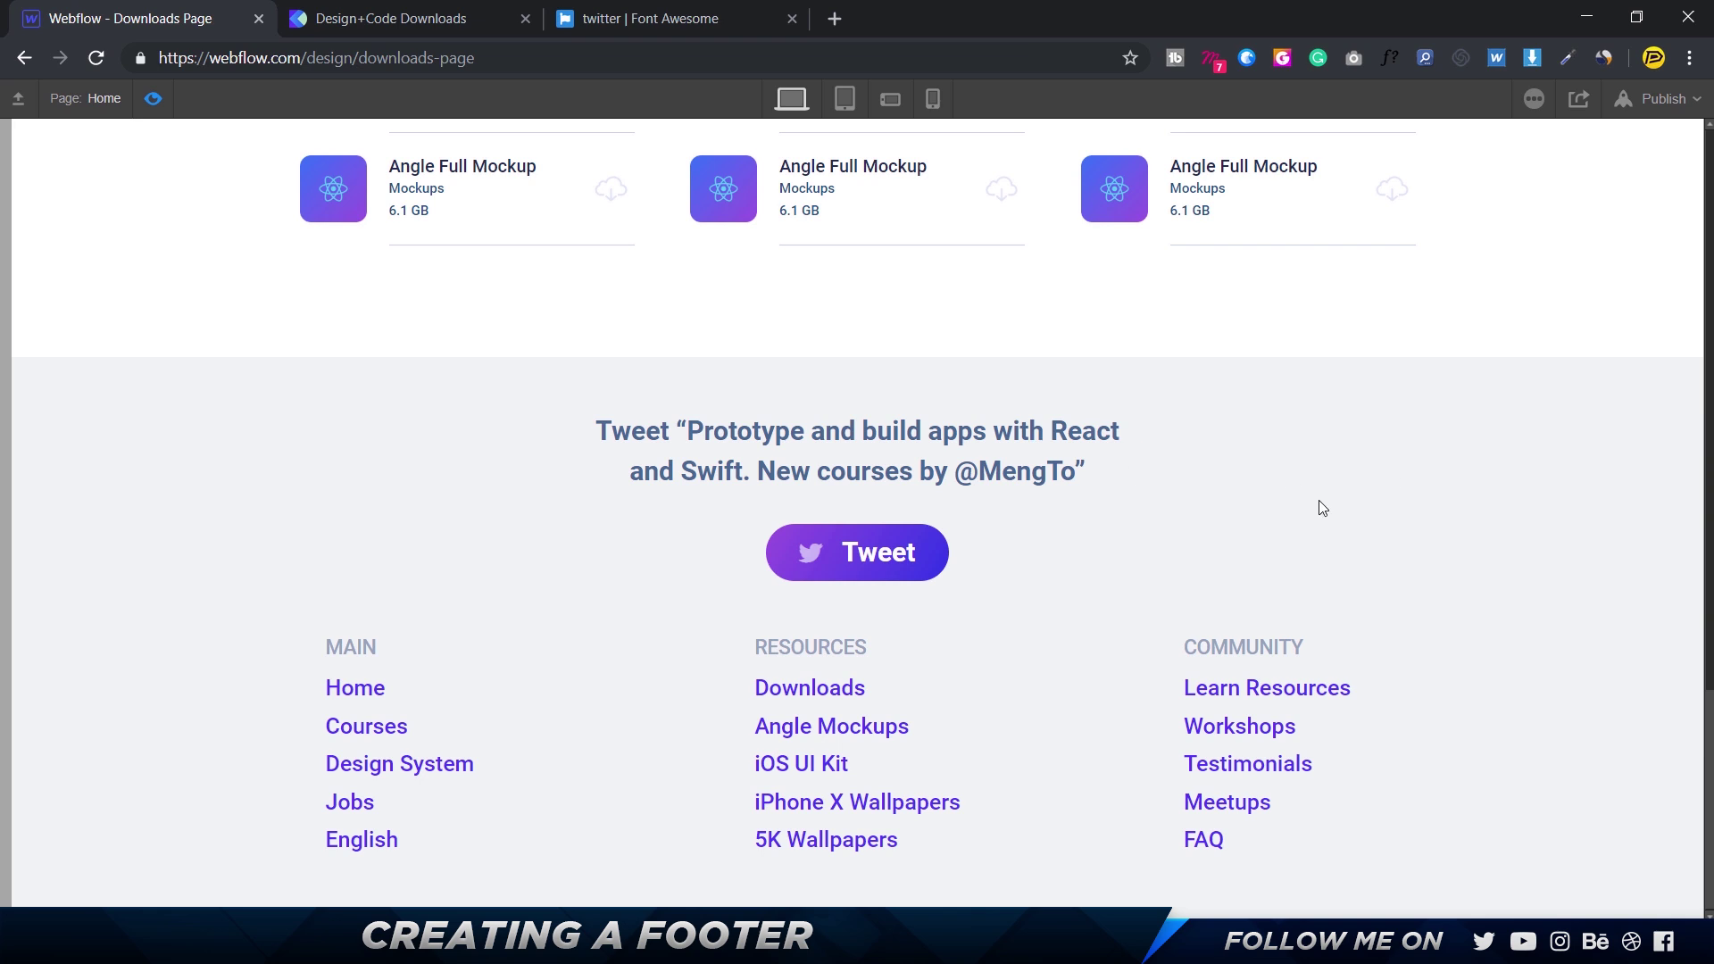
{"action": "left_click", "coordinate": [375, 18]}
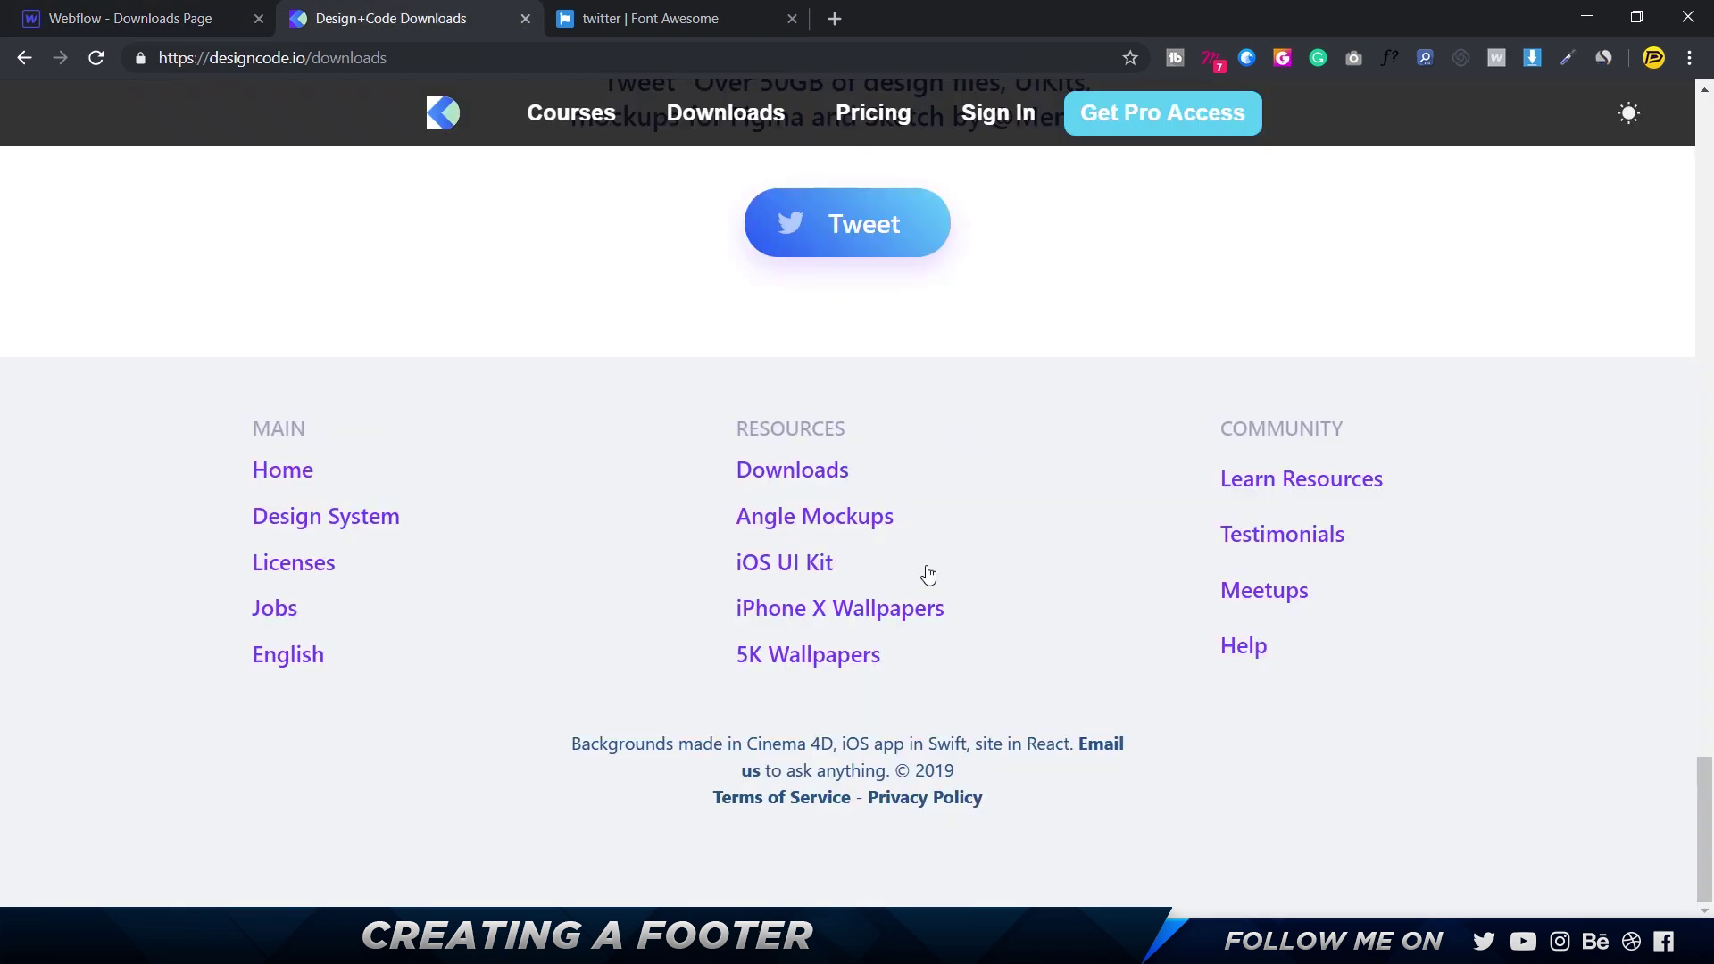
{"action": "scroll", "coordinate": [891, 444], "scroll_direction": "up", "scroll_amount": 2}
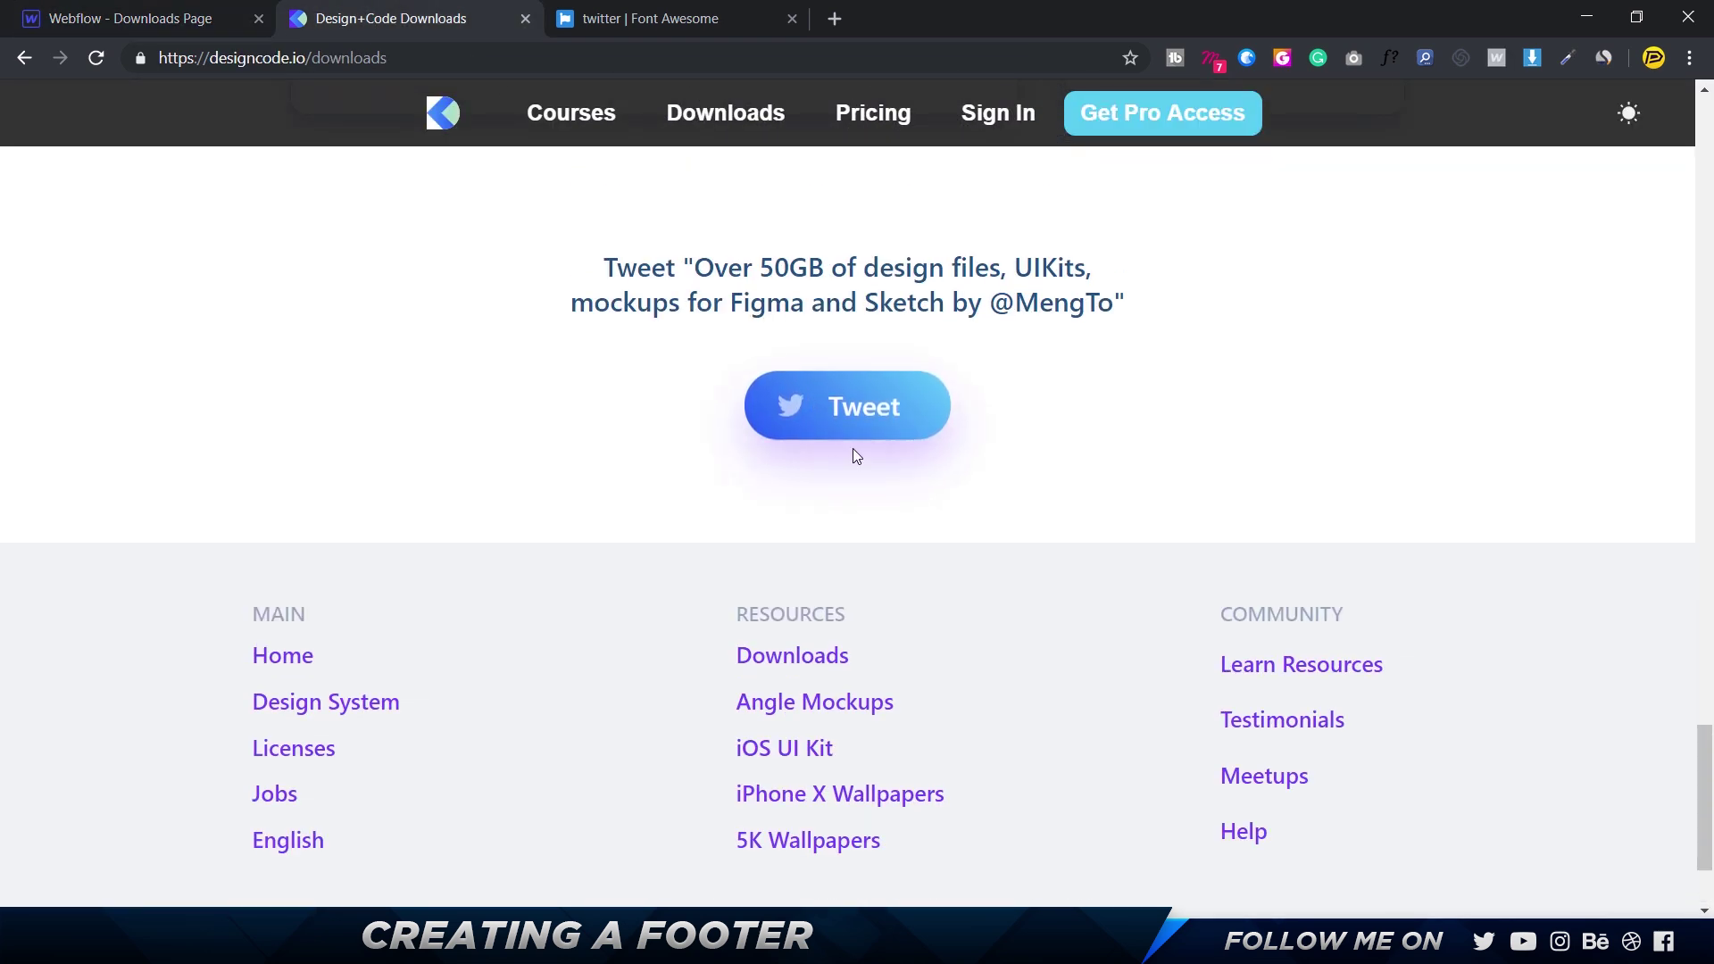
{"action": "scroll", "coordinate": [827, 398], "scroll_direction": "down", "scroll_amount": 2}
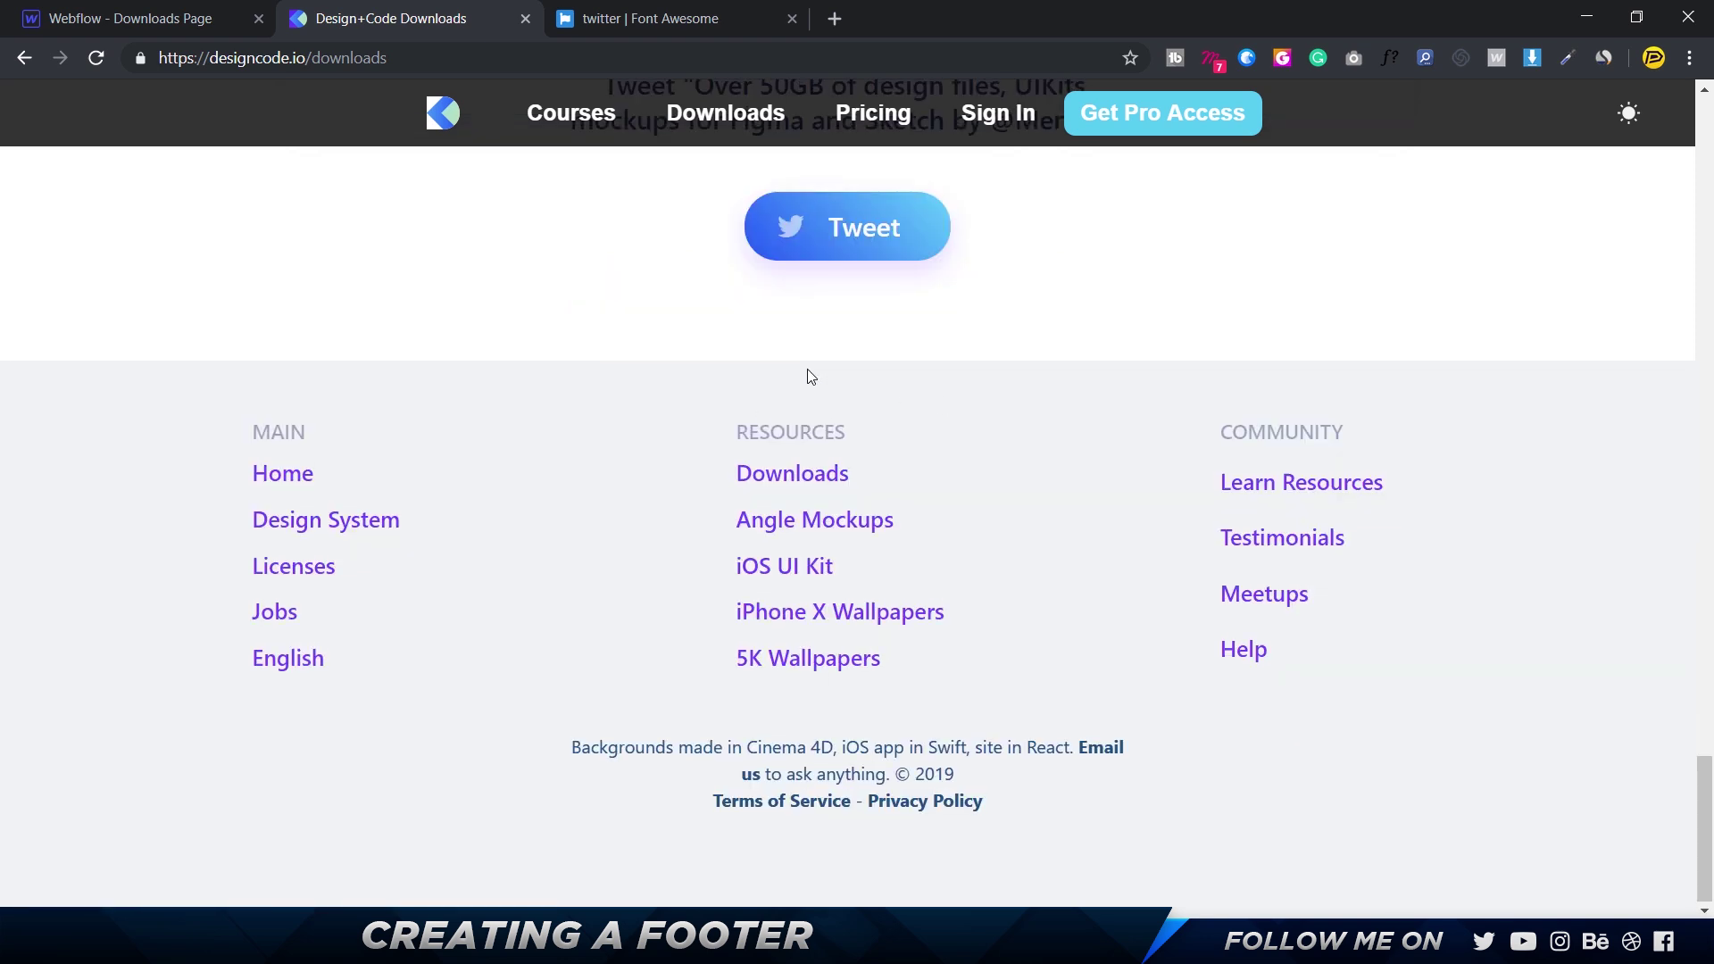
{"action": "scroll", "coordinate": [807, 371], "scroll_direction": "up", "scroll_amount": 2}
{"action": "left_click", "coordinate": [116, 19]}
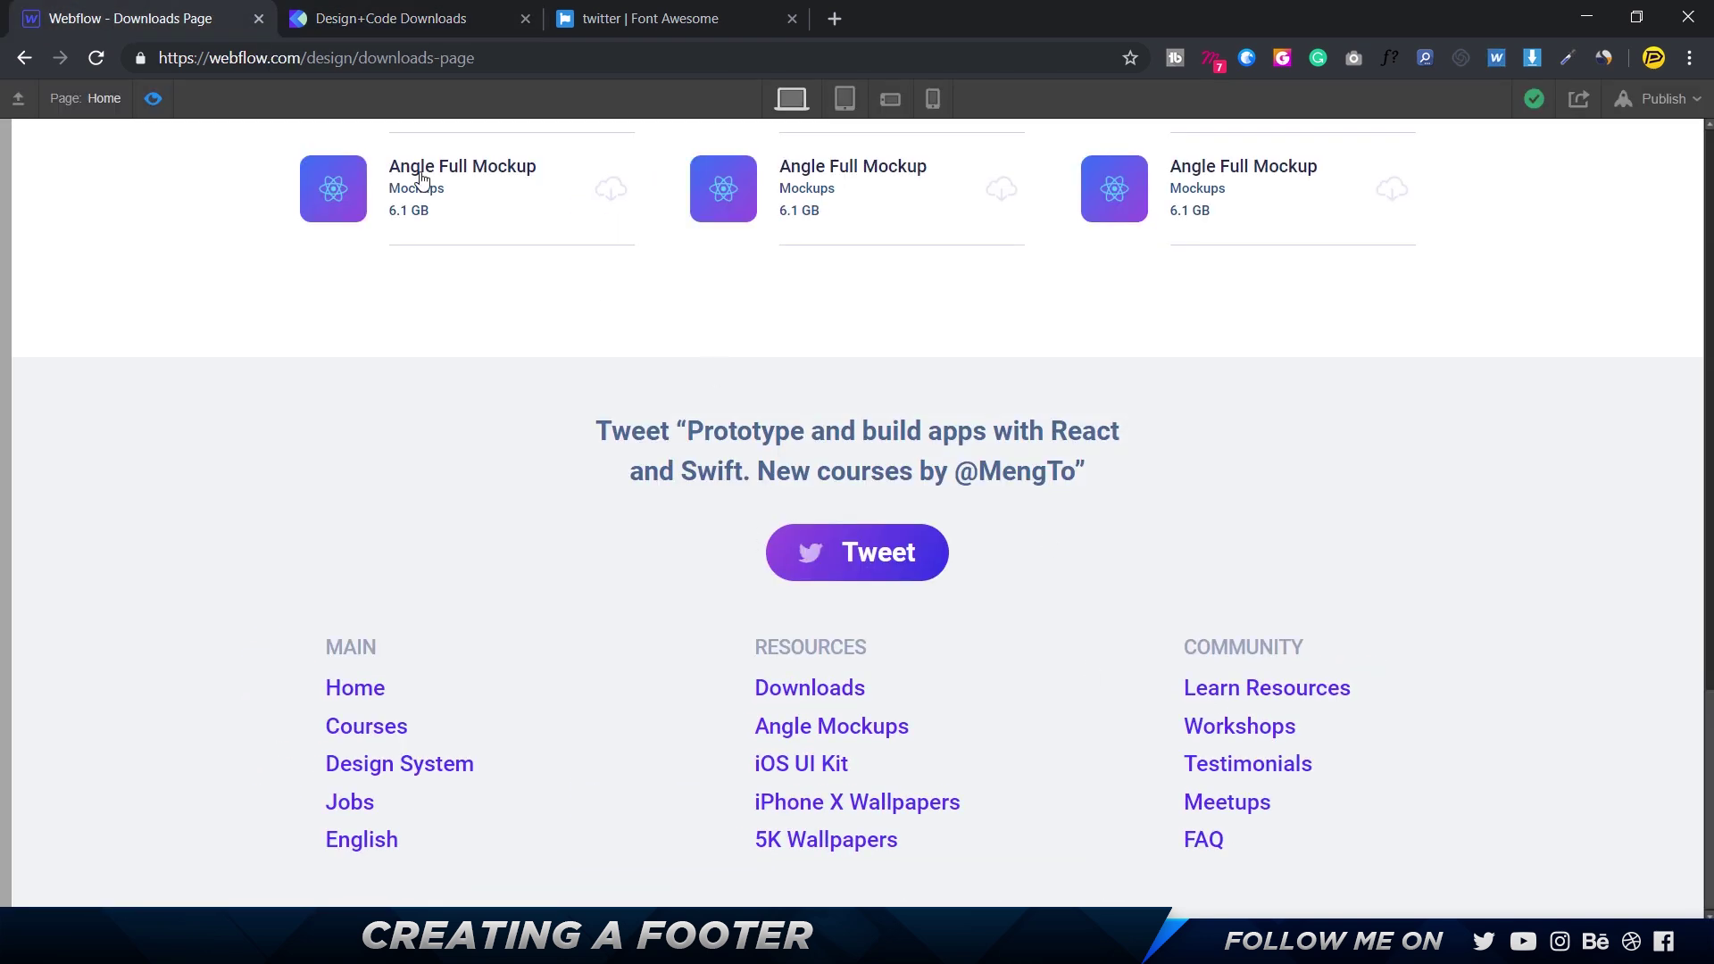
{"action": "left_click", "coordinate": [428, 17]}
{"action": "scroll", "coordinate": [857, 486], "scroll_direction": "down", "scroll_amount": 2}
{"action": "left_click", "coordinate": [109, 9]}
- Switch to Figma and copy the two-line credits text starting "Backgrounds made in Cinema 4D" at the bottom of the footer
{"action": "scroll", "coordinate": [1123, 683], "scroll_direction": "down", "scroll_amount": 4}
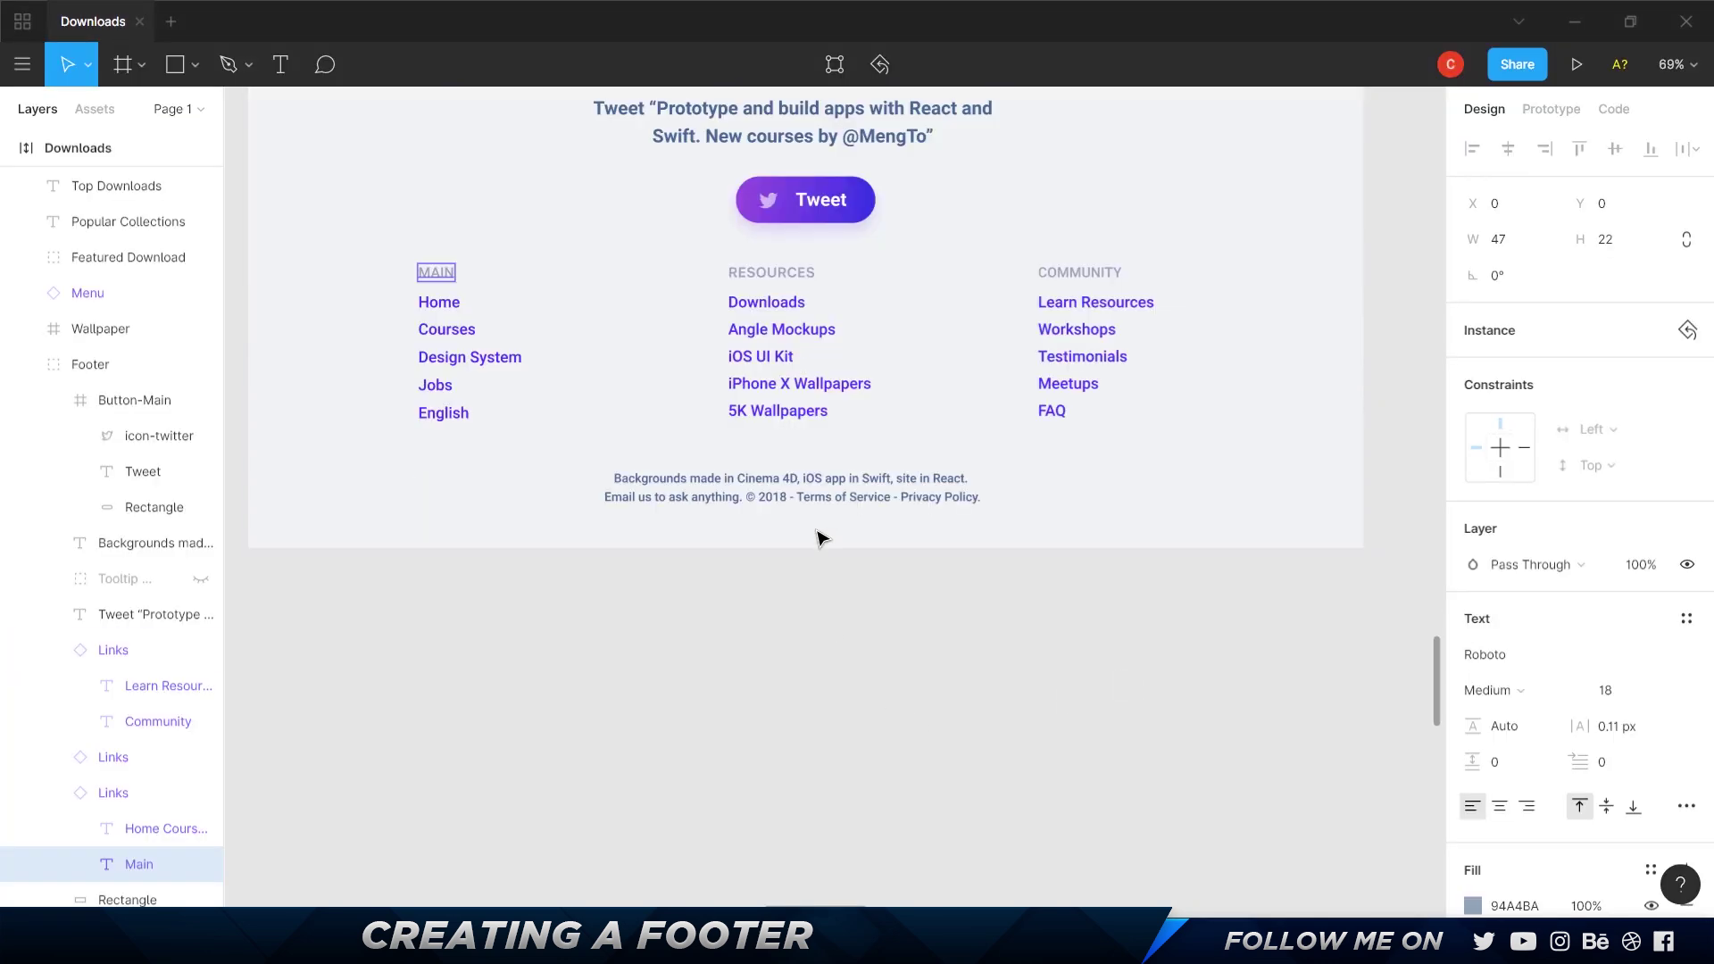
{"action": "left_click", "coordinate": [769, 509]}
{"action": "scroll", "coordinate": [769, 508], "scroll_direction": "up", "scroll_amount": 5}
{"action": "double_click", "coordinate": [819, 517]}
{"action": "key", "text": "ctrl+c"}
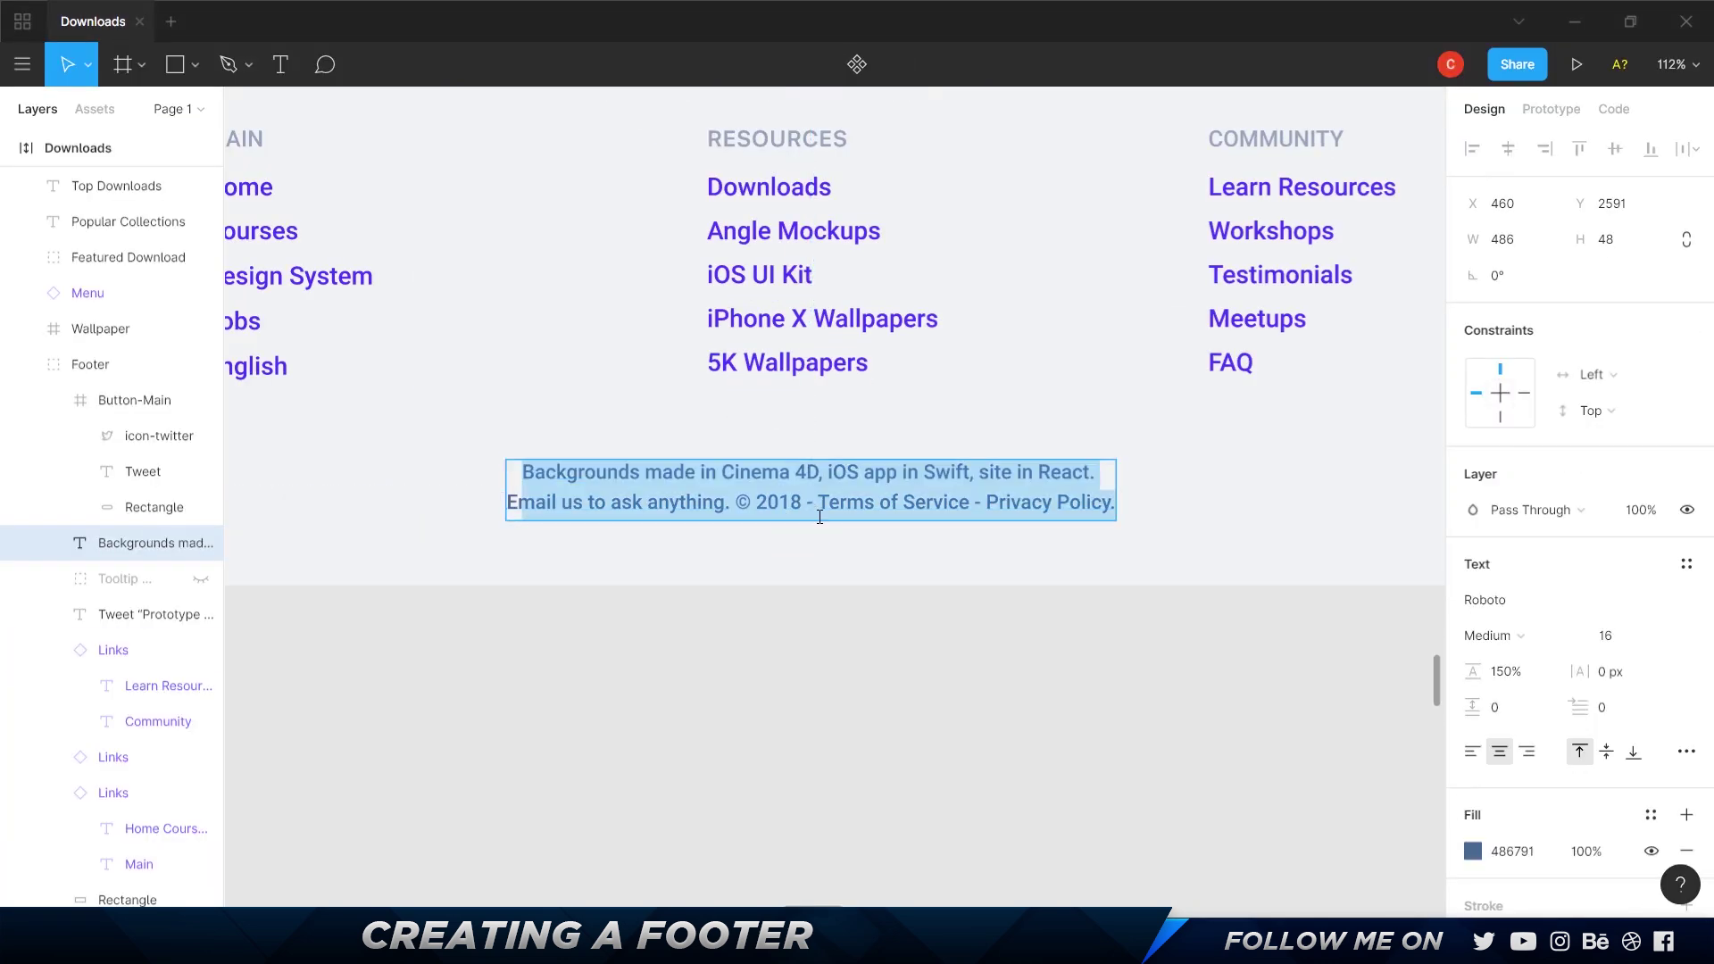
{"action": "key", "text": "Escape"}
{"action": "key", "text": "alt+Tab"}
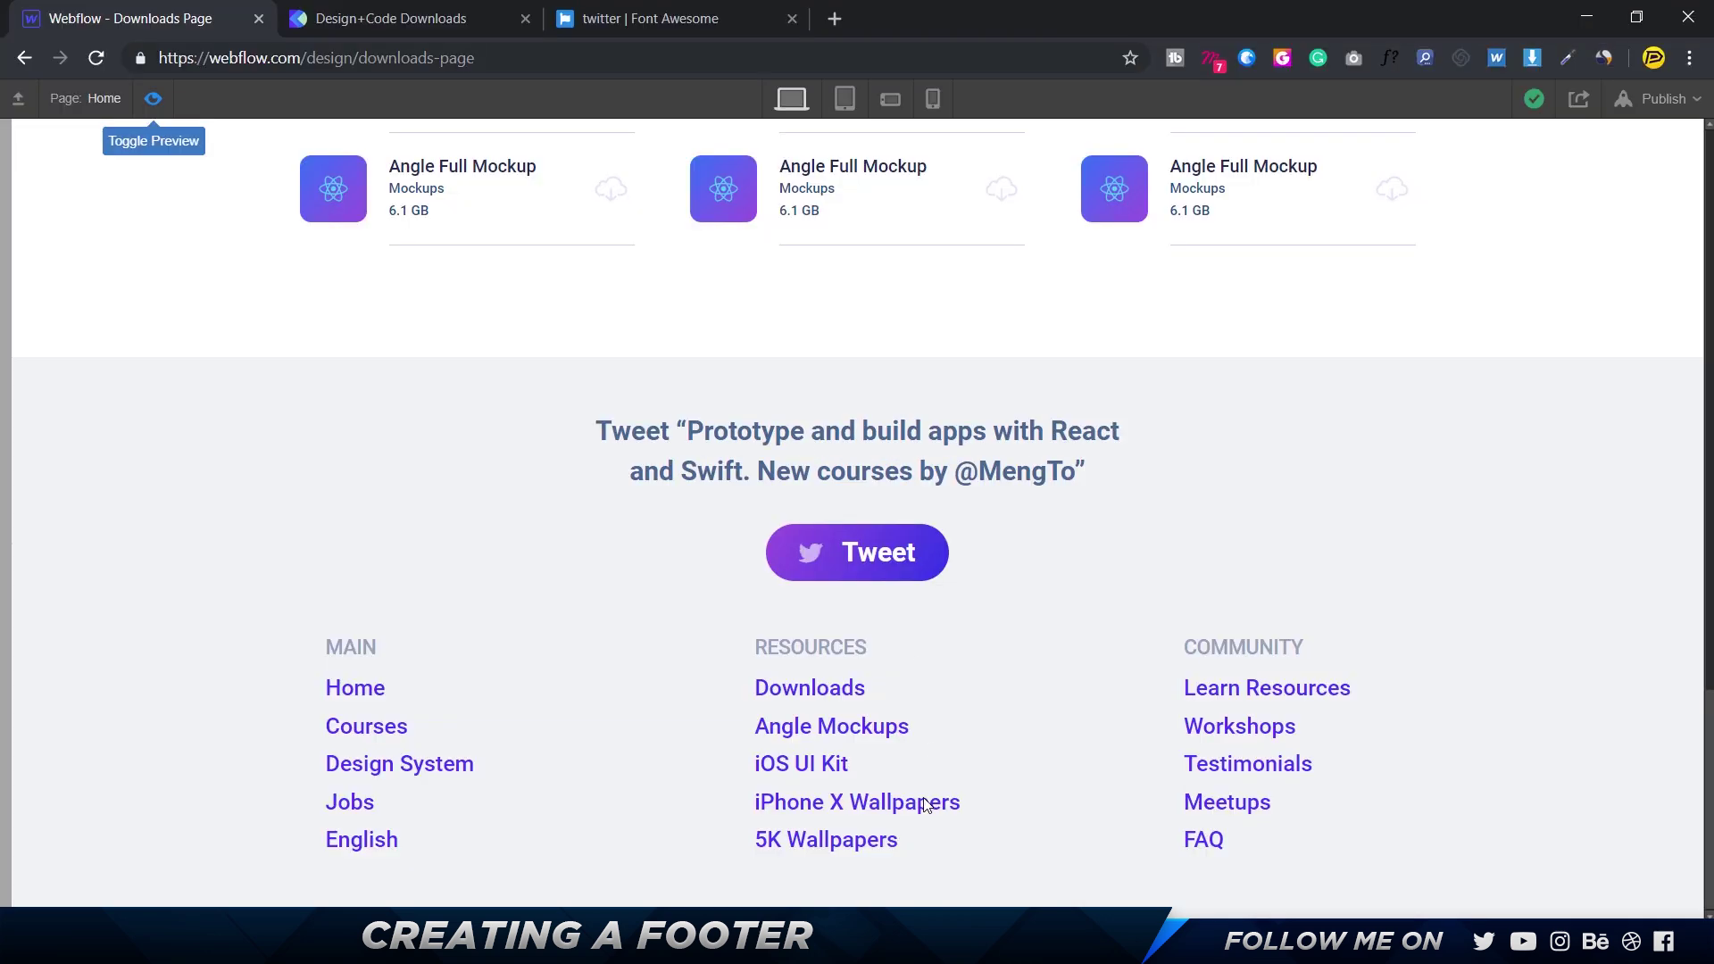
- Return to Webflow, leave the preview and add a Text Block to the Footer section directly below the Footer Grid
{"action": "key", "text": "ctrl+shift+p"}
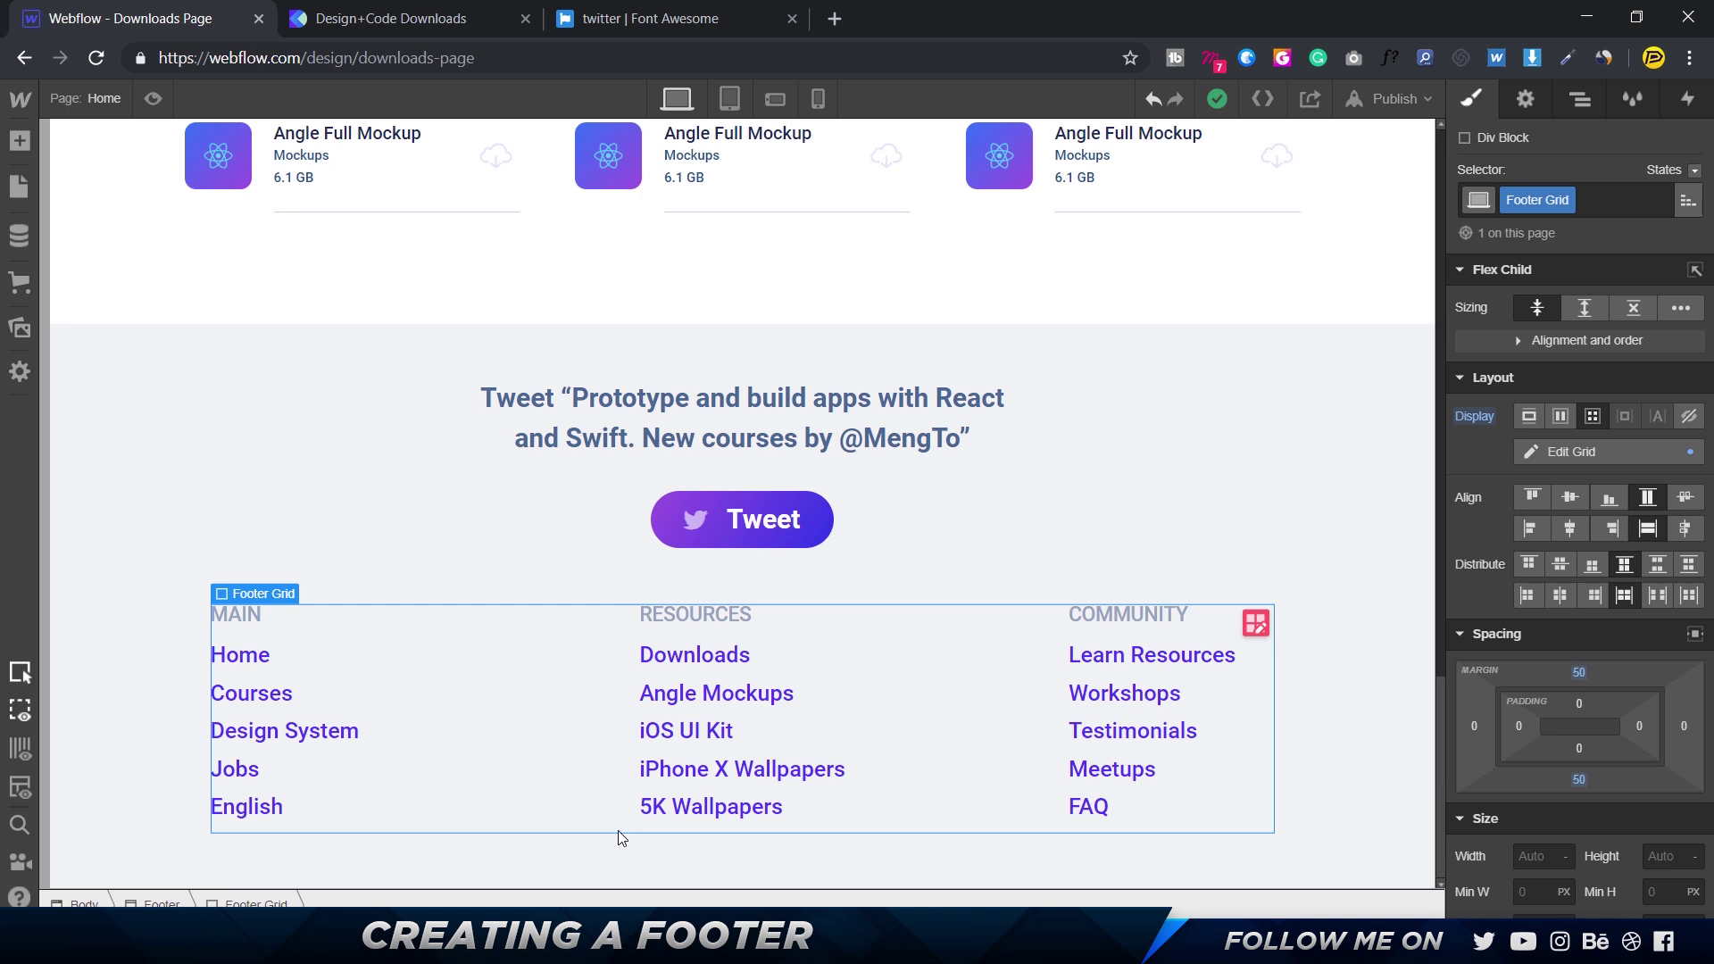
{"action": "key", "text": "ctrl+e"}
{"action": "type", "text": "text"}
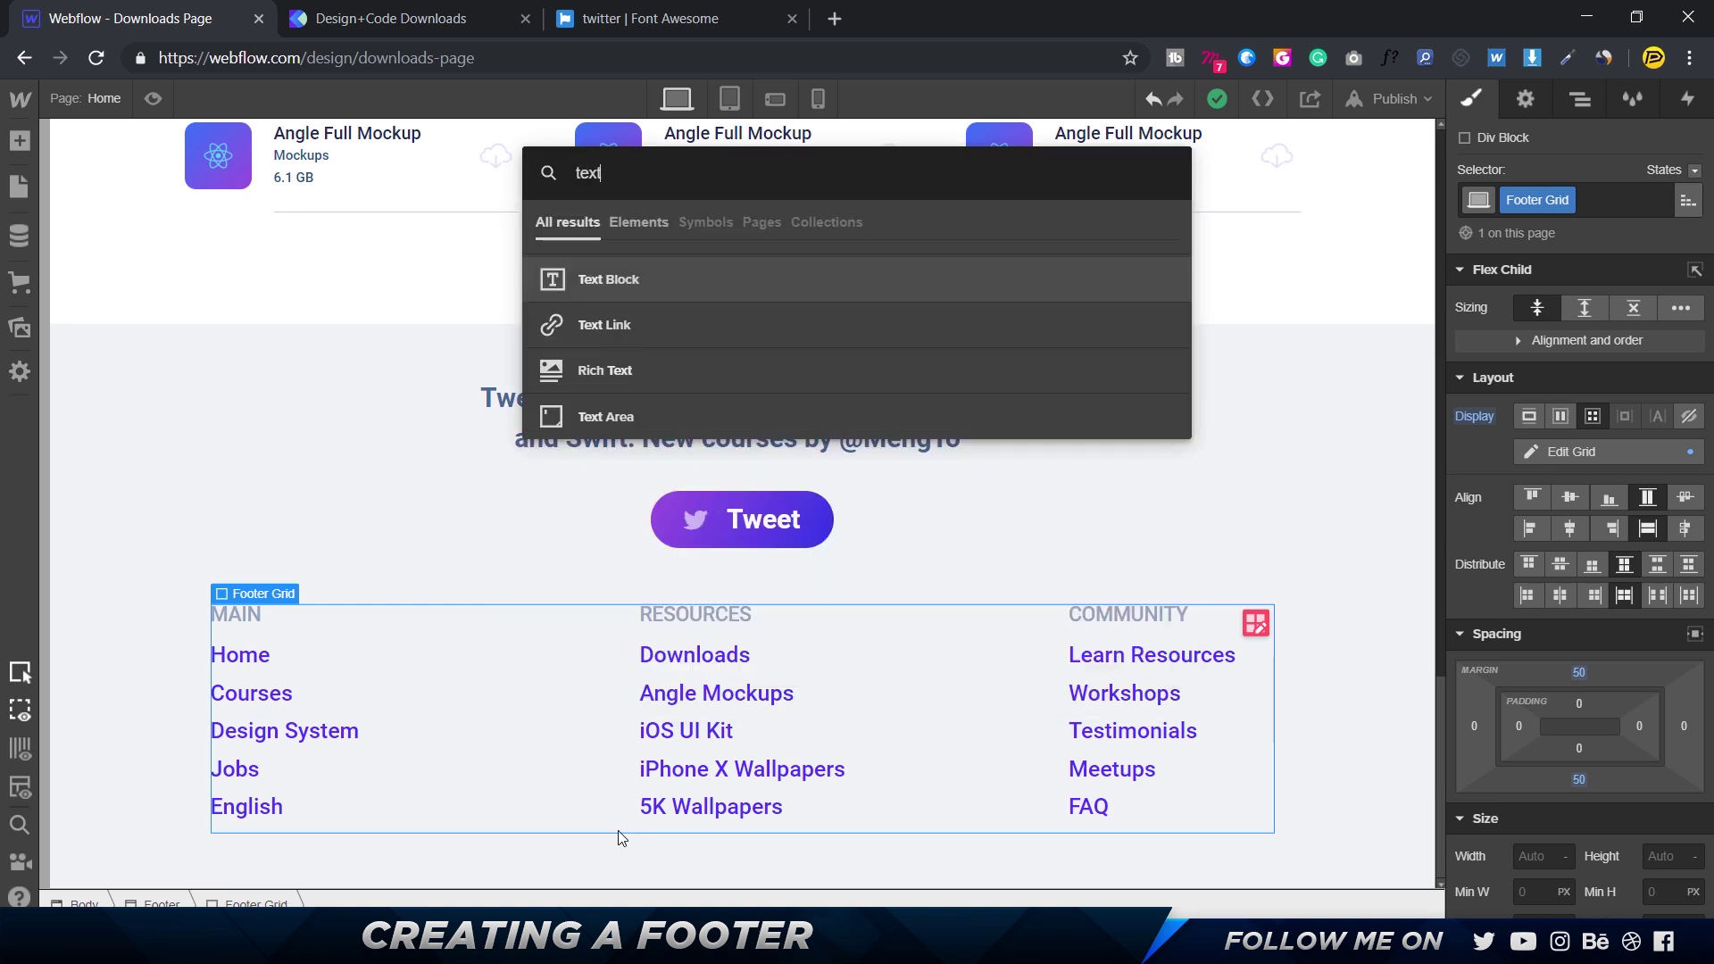
{"action": "key", "text": "Return"}
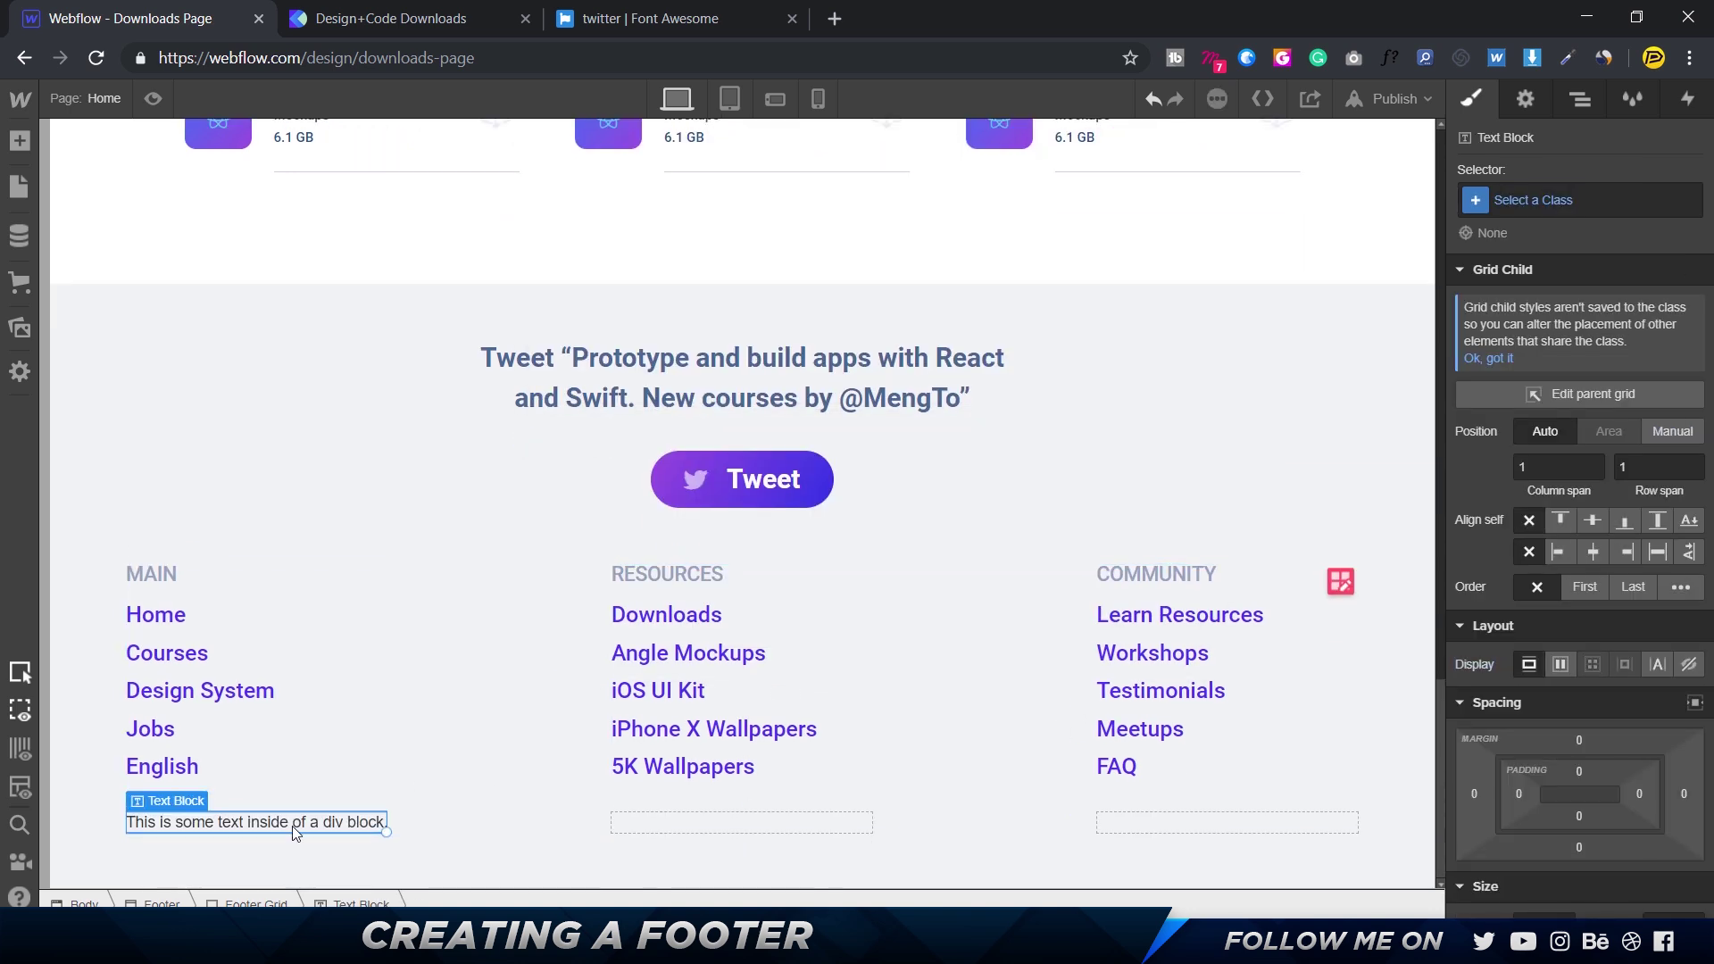
{"action": "key", "text": "z"}
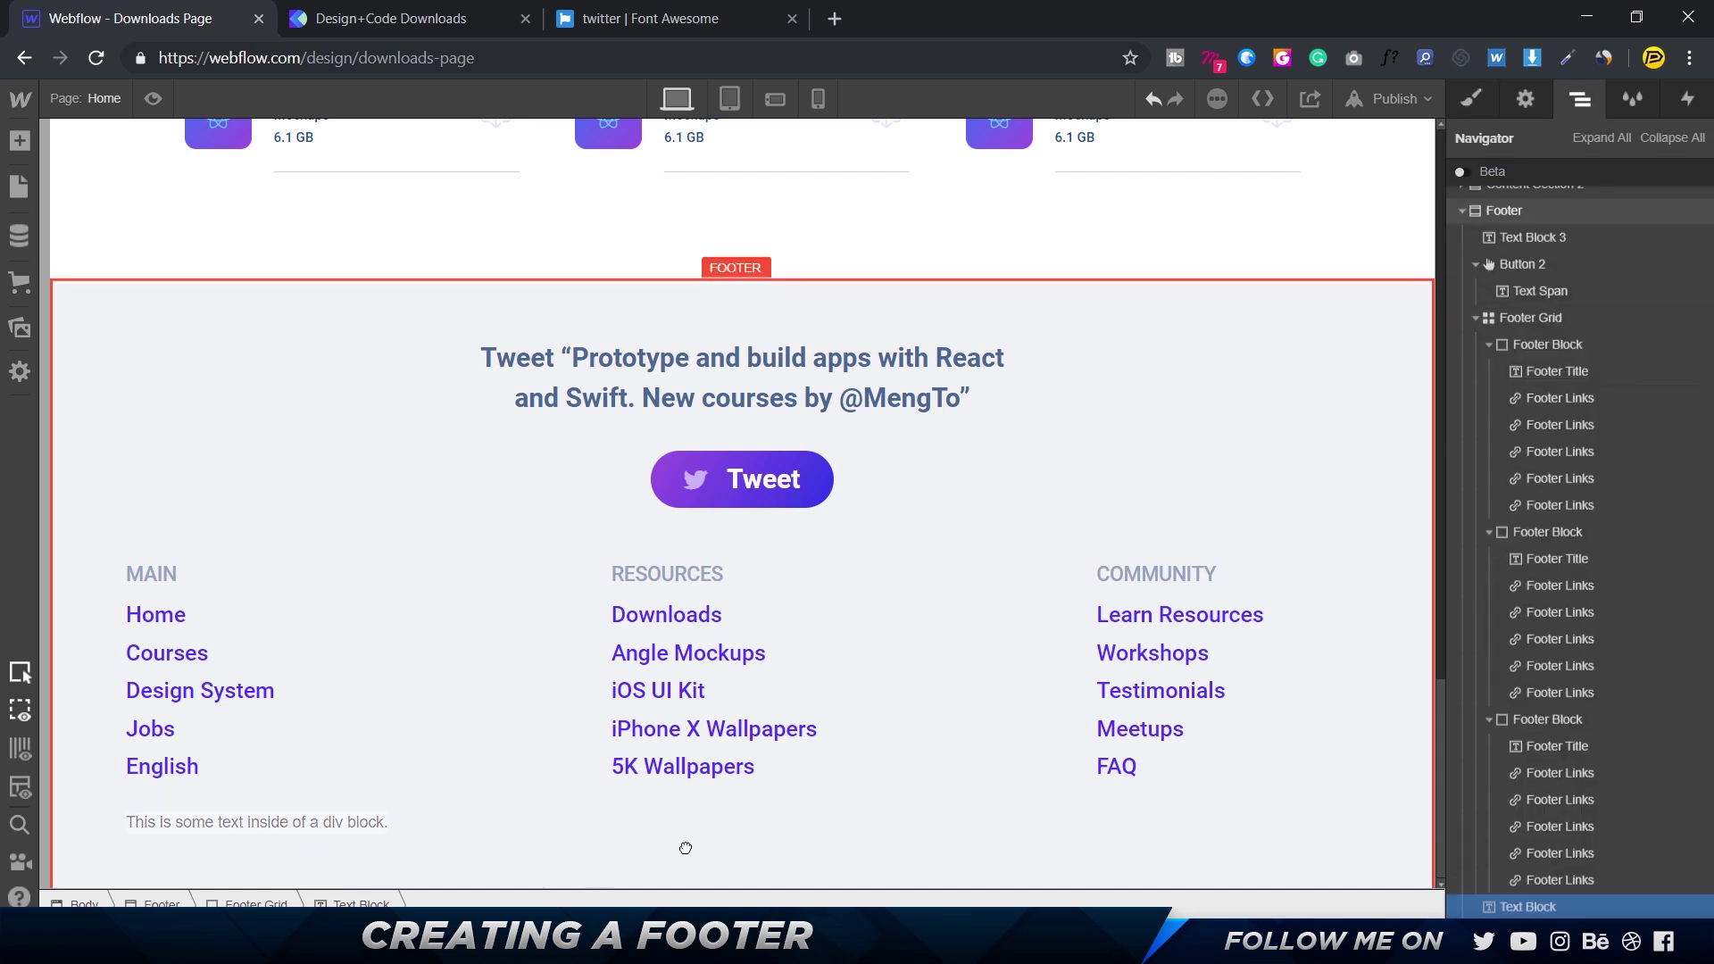
{"action": "key", "text": "s"}
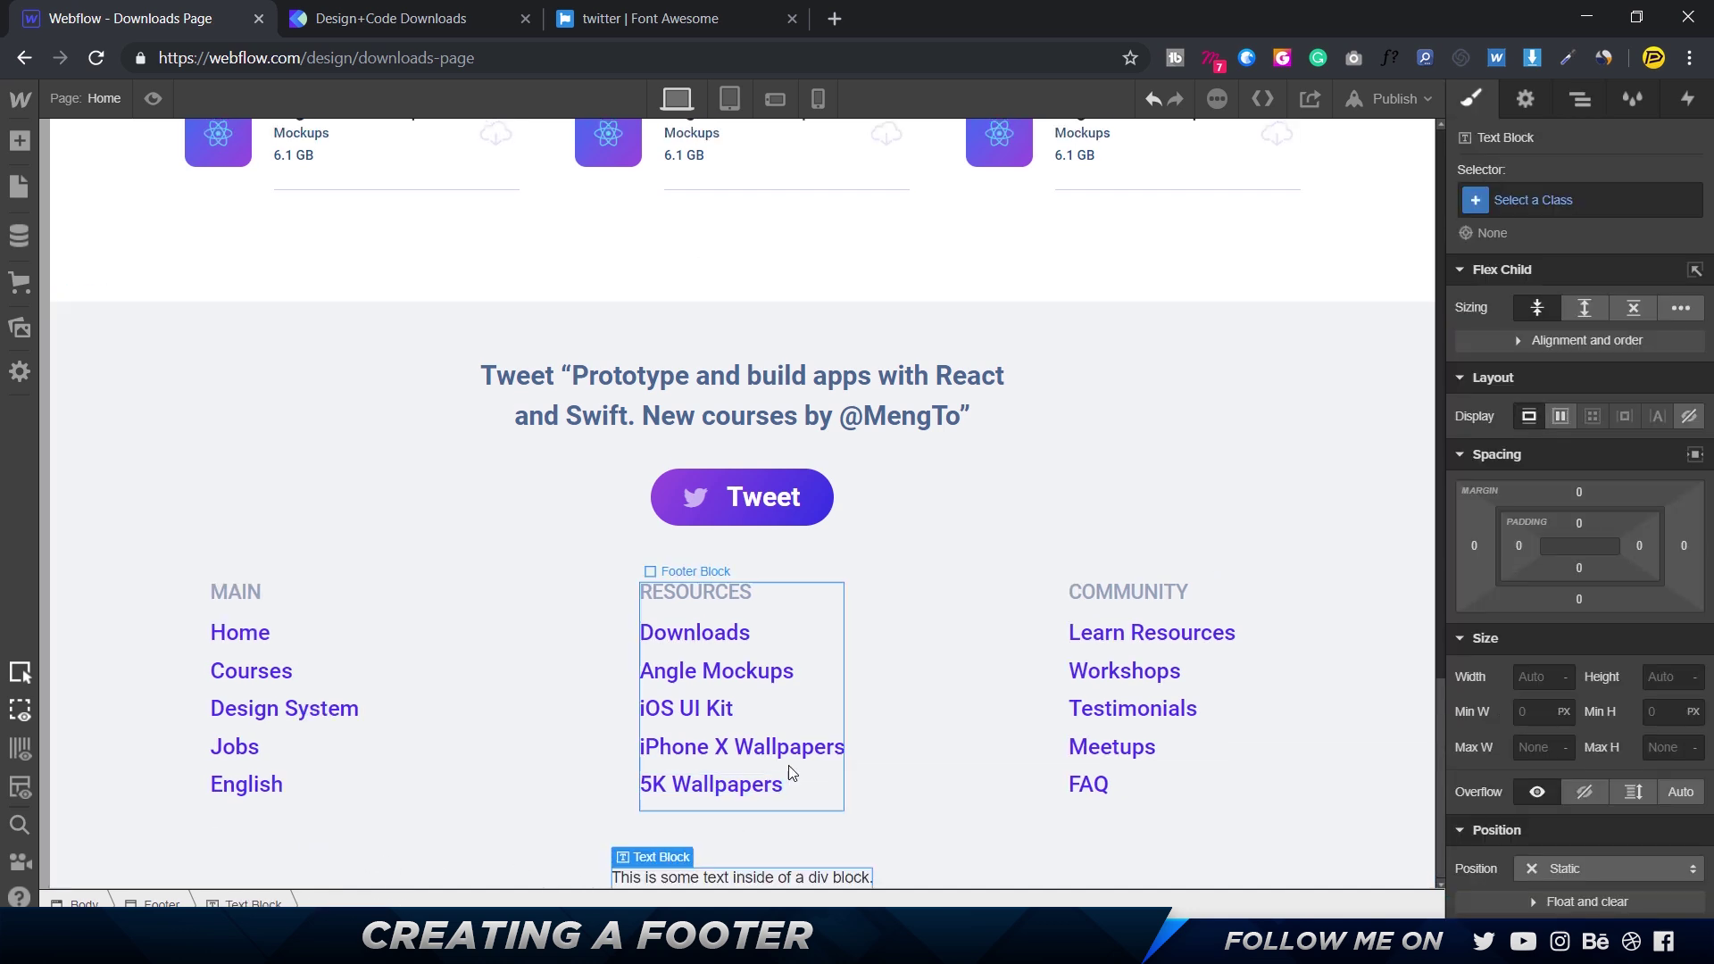
- Replace the new Text Block's placeholder text with the copied credits text
{"action": "left_click", "coordinate": [895, 795]}
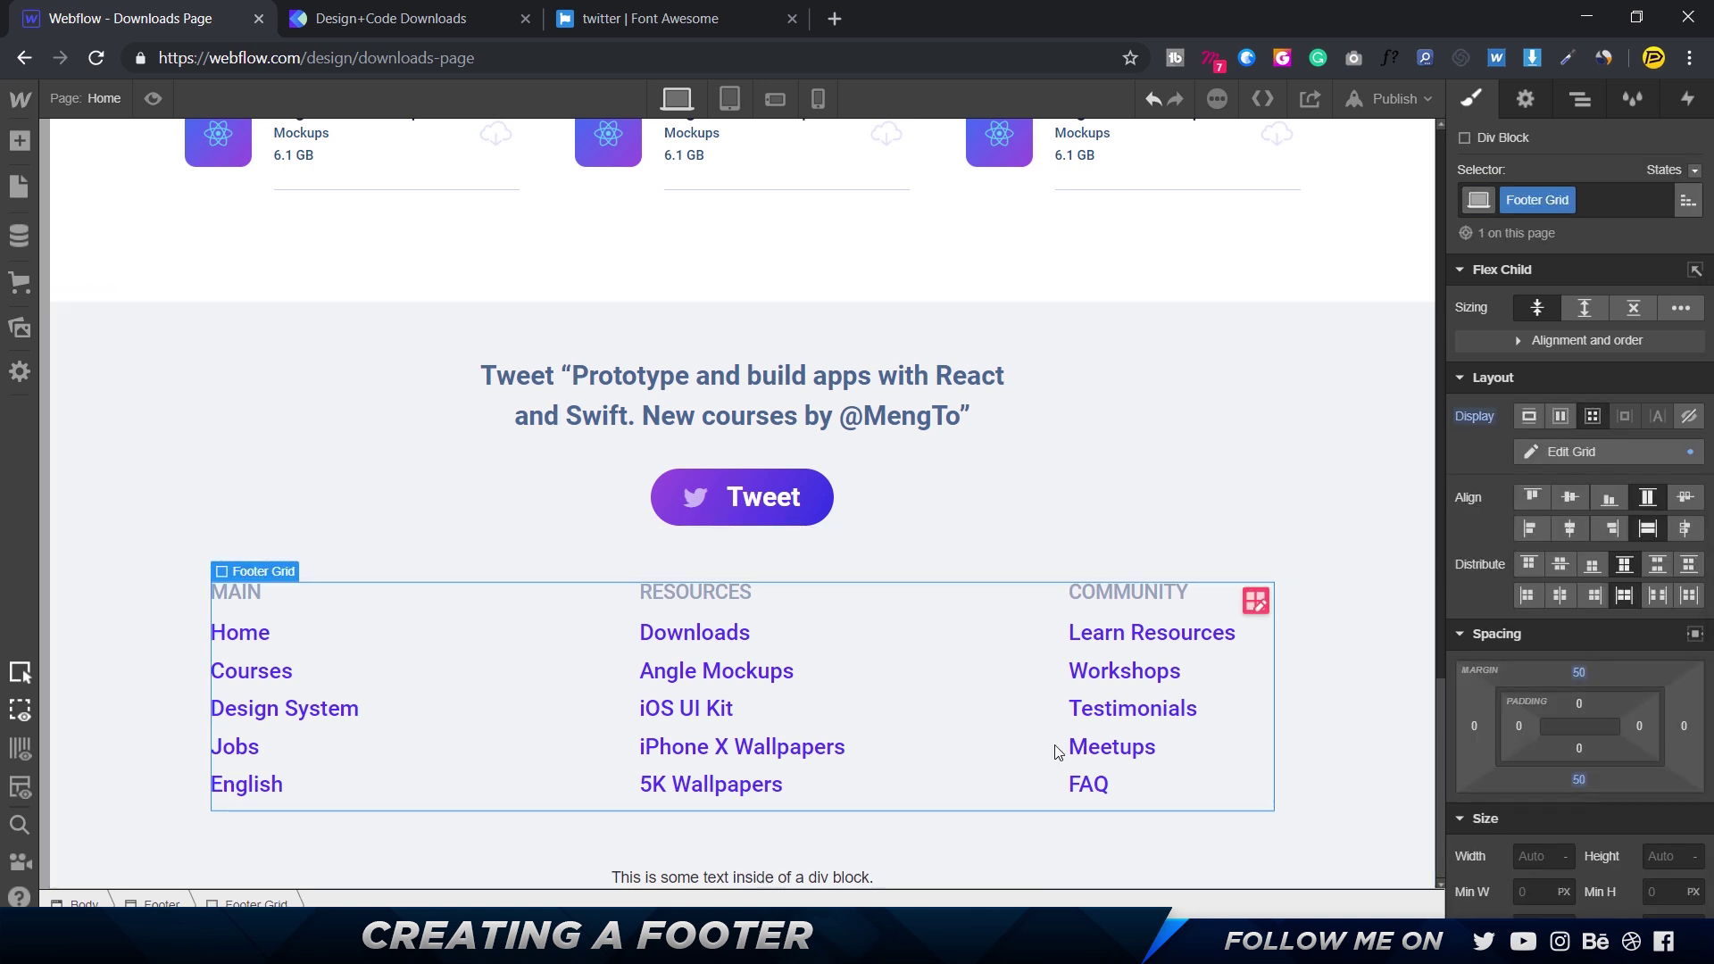
{"action": "left_click", "coordinate": [811, 884]}
{"action": "double_click", "coordinate": [812, 878]}
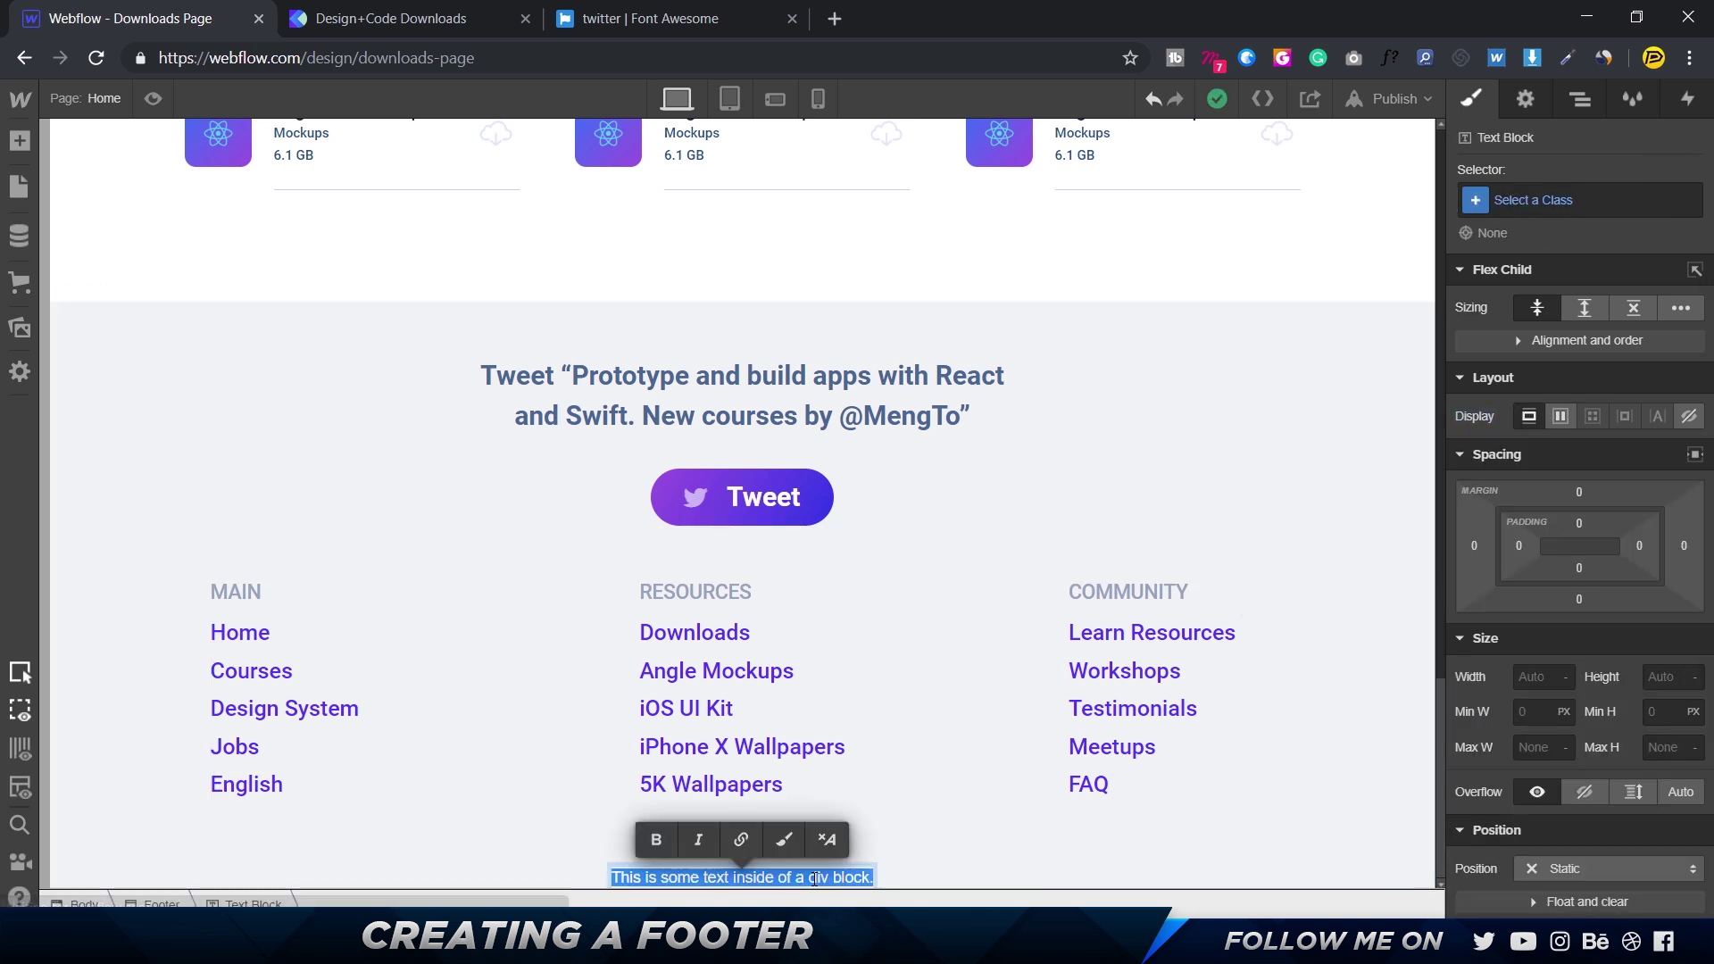
{"action": "key", "text": "ctrl+v"}
{"action": "left_click", "coordinate": [896, 815]}
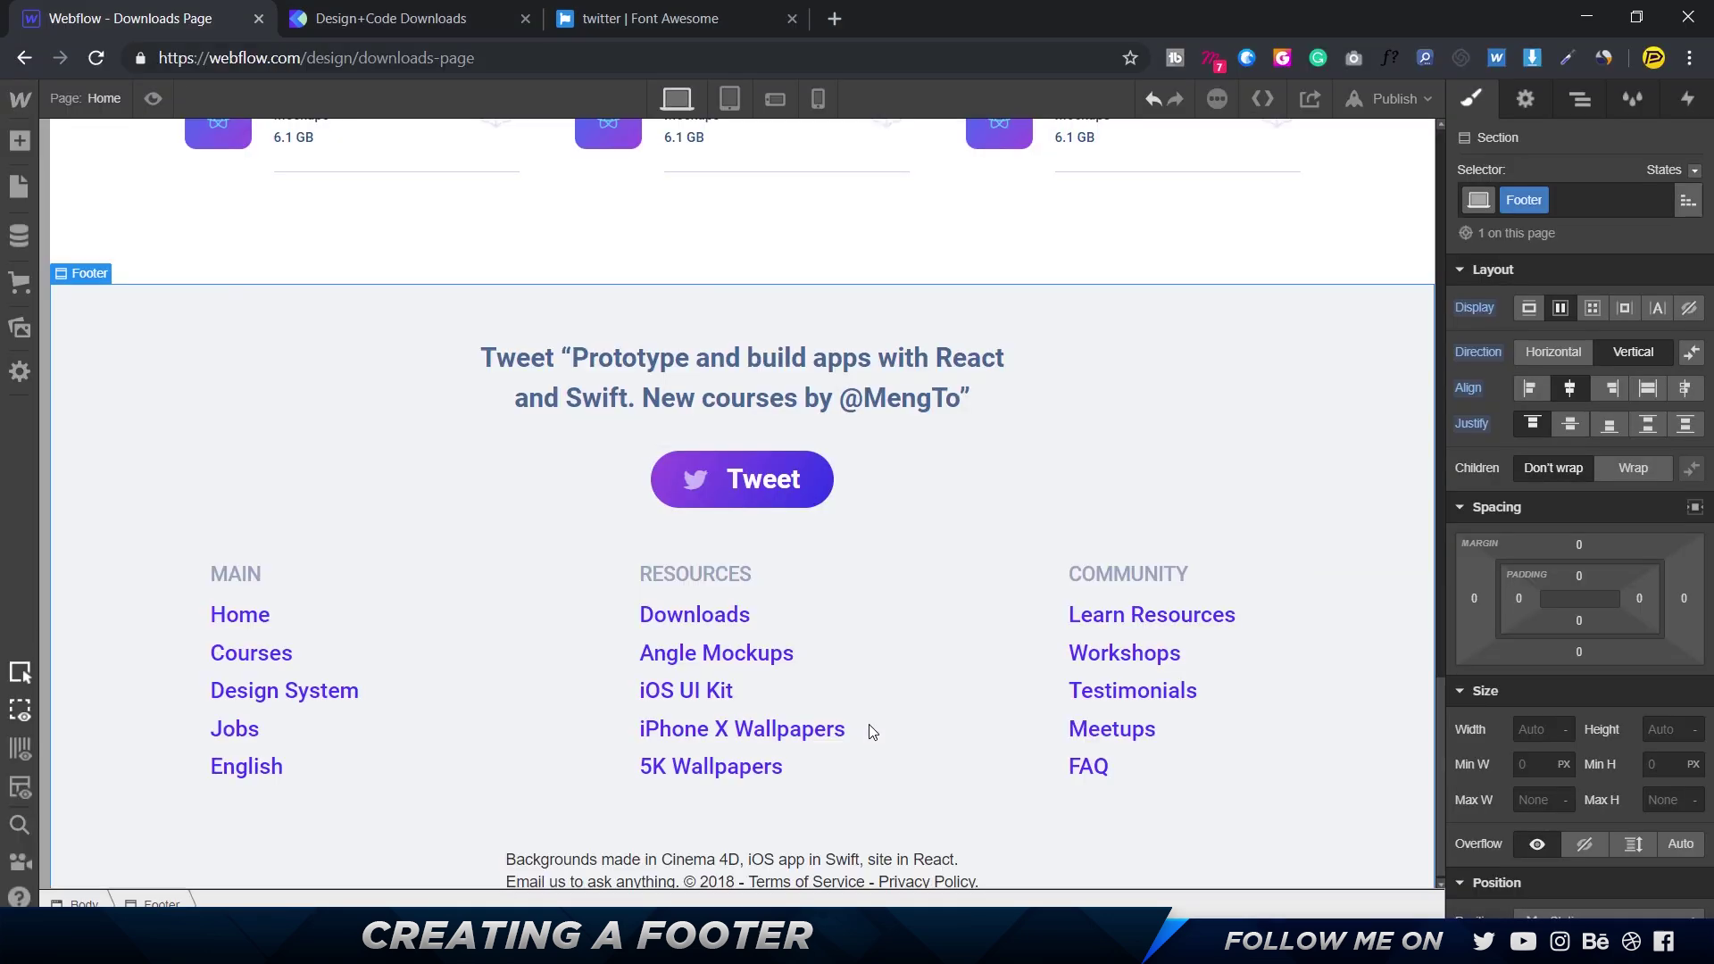
- Centre-align the credits Text Block and pick up its text styling and fill colour 486791 from the Figma design
{"action": "left_click", "coordinate": [843, 856]}
{"action": "scroll", "coordinate": [1582, 750], "scroll_direction": "down", "scroll_amount": 5}
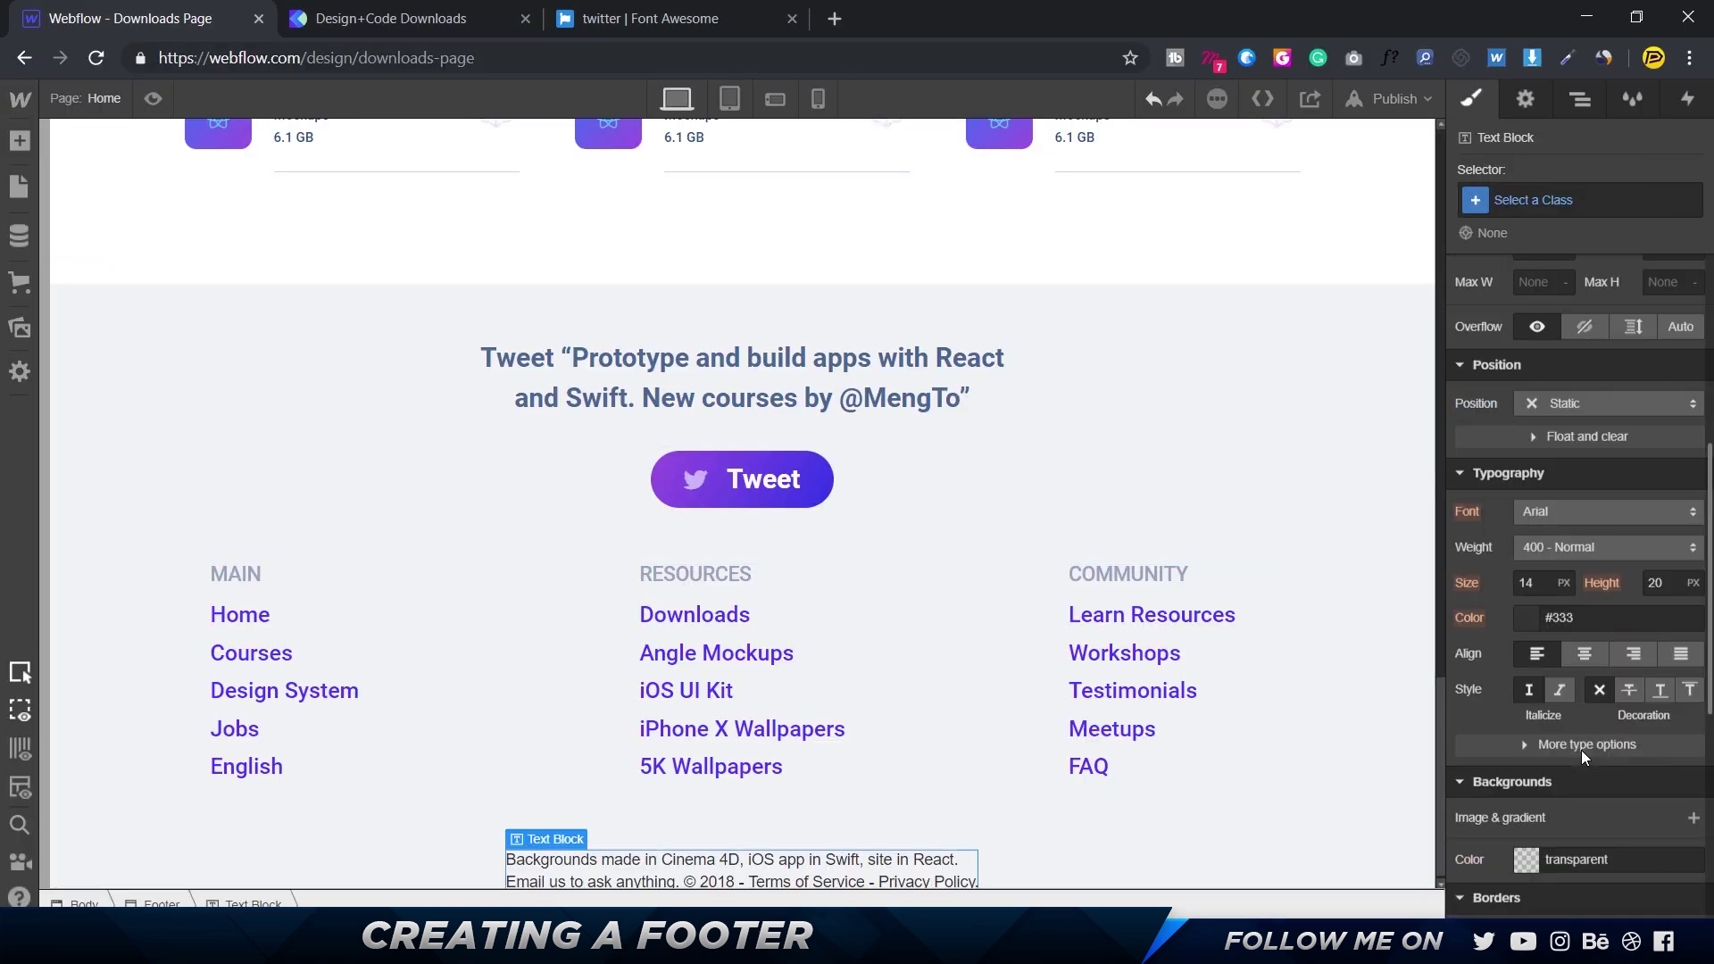
{"action": "left_click", "coordinate": [1577, 657]}
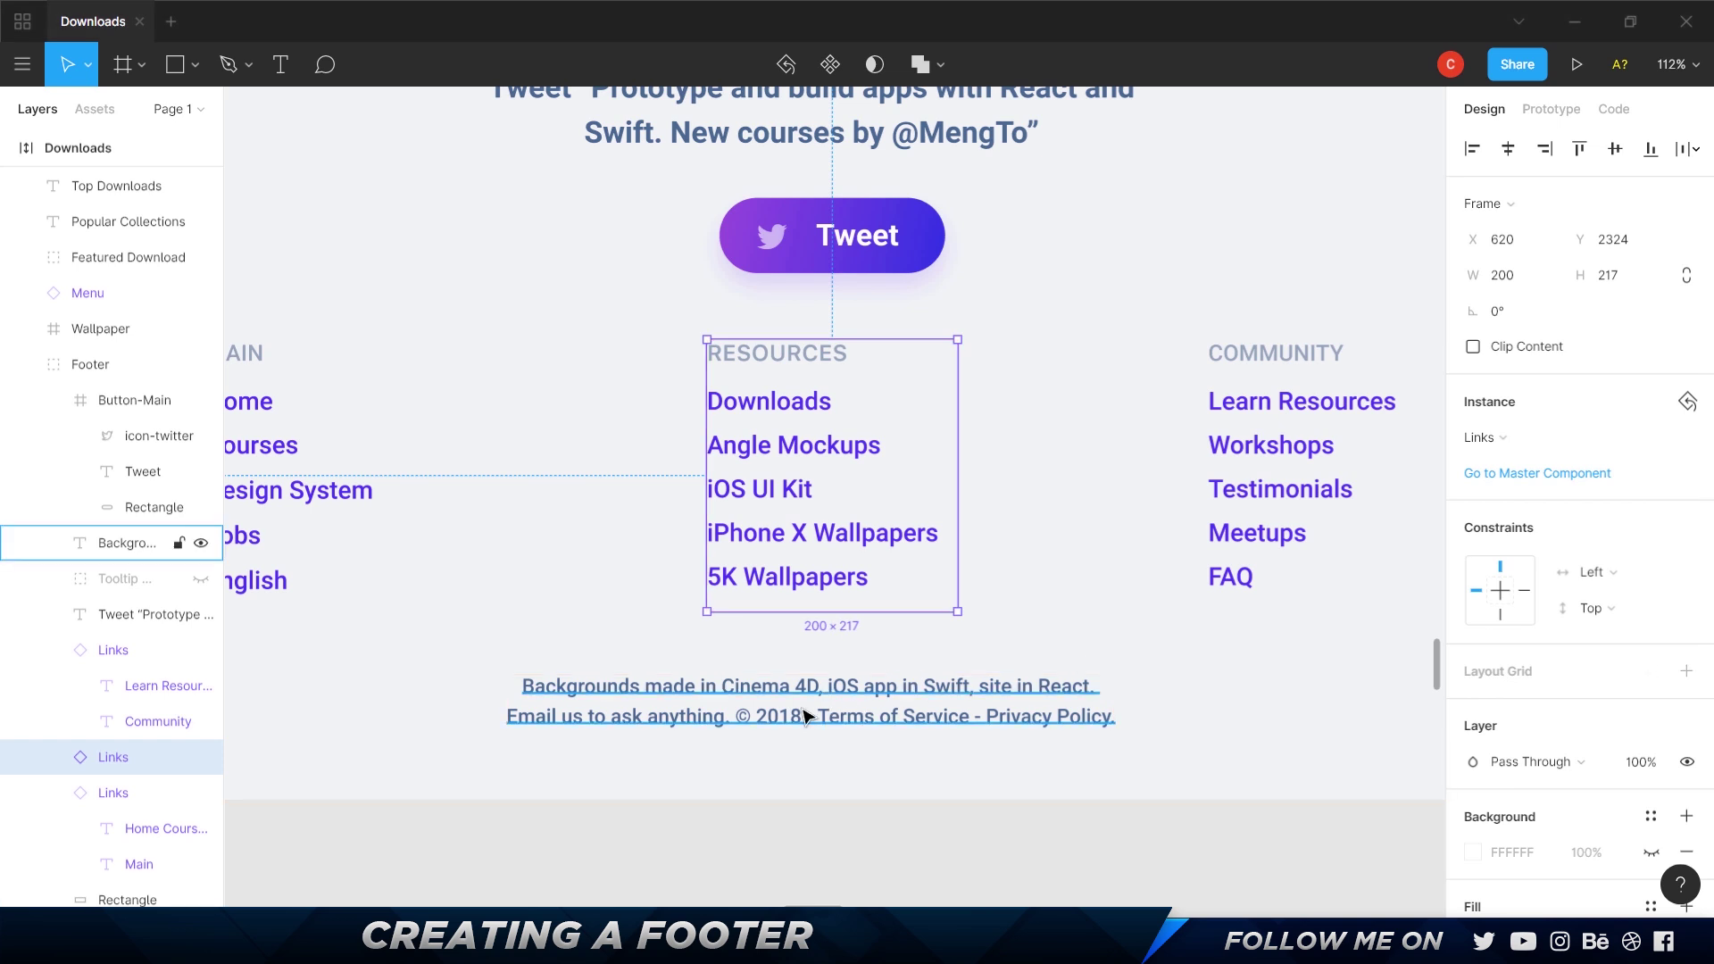
{"action": "left_click", "coordinate": [806, 717]}
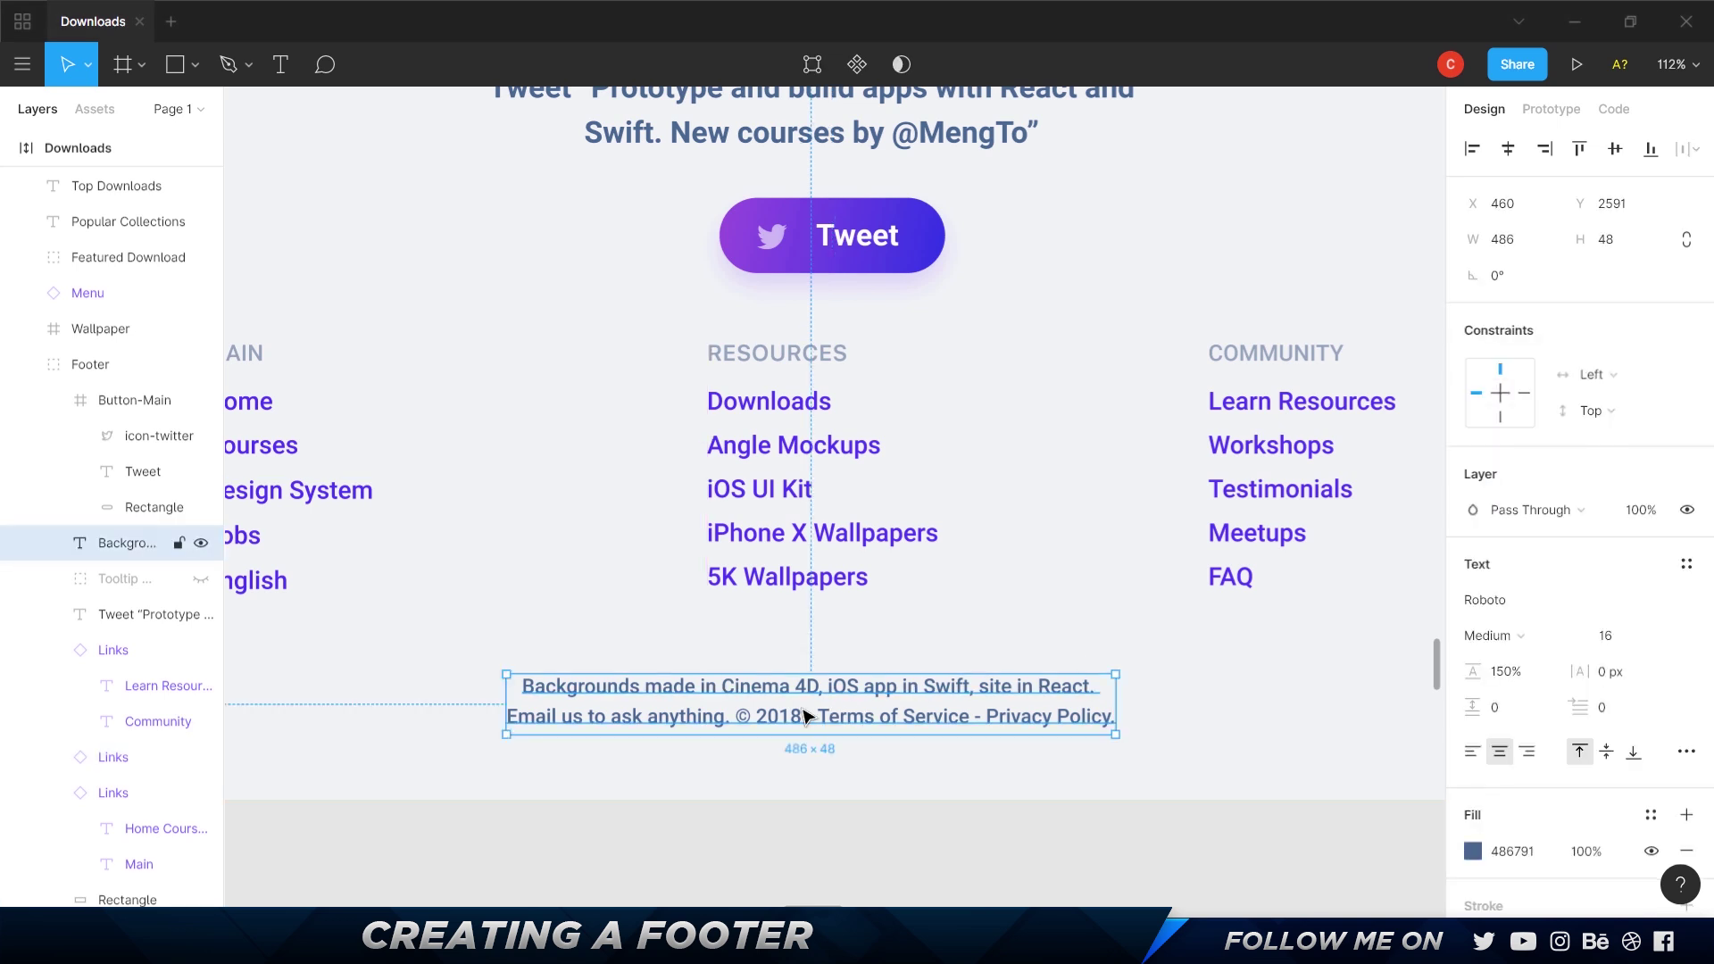
{"action": "left_click", "coordinate": [1537, 853]}
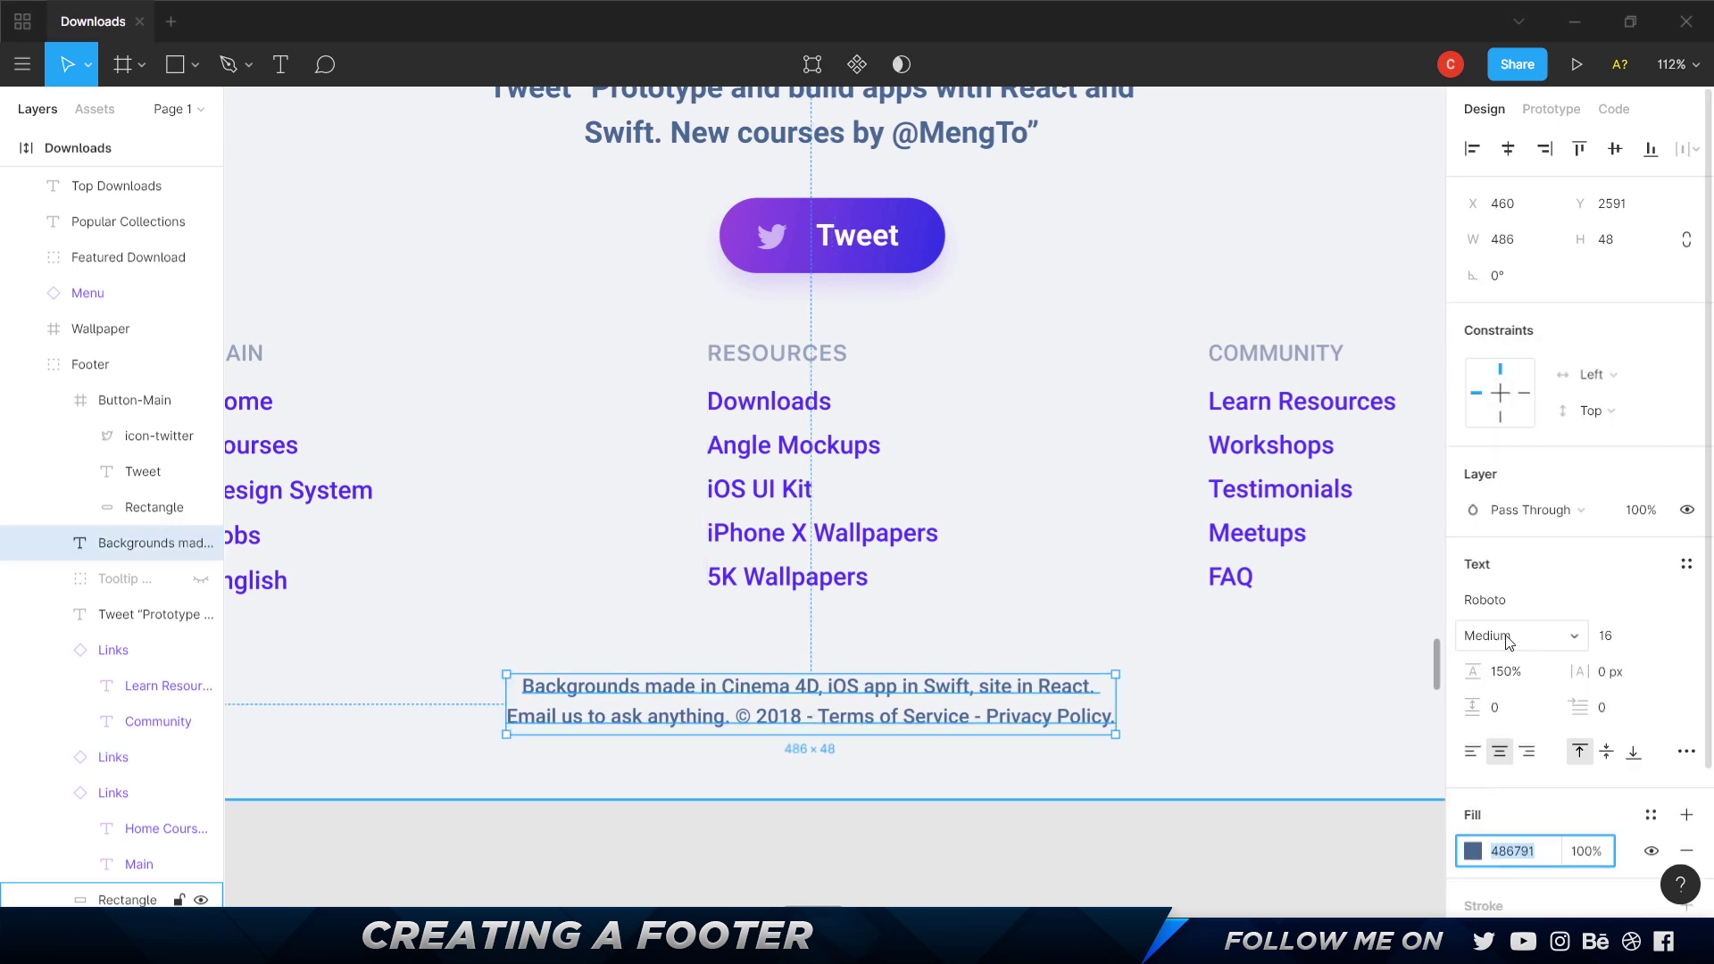
{"action": "key", "text": "alt+Tab"}
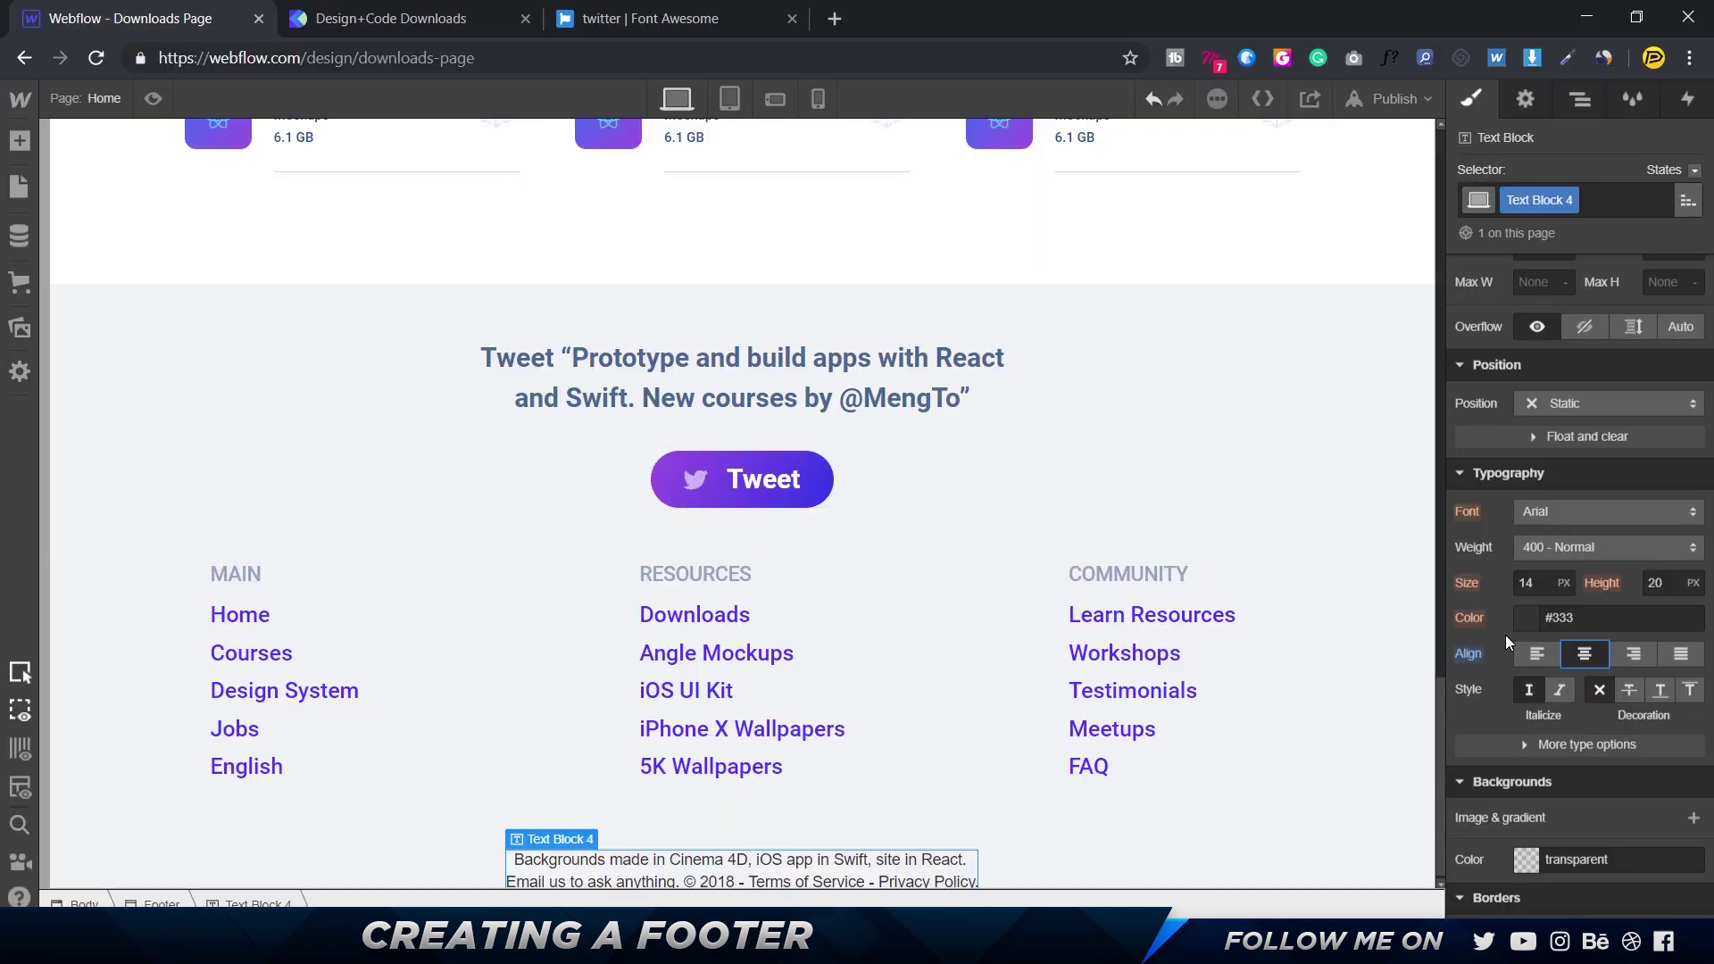
- Style the credits text in Roboto, weight 500 - Medium, size 16 px and line height 150%
{"action": "left_click", "coordinate": [1605, 516]}
{"action": "left_click", "coordinate": [1552, 694]}
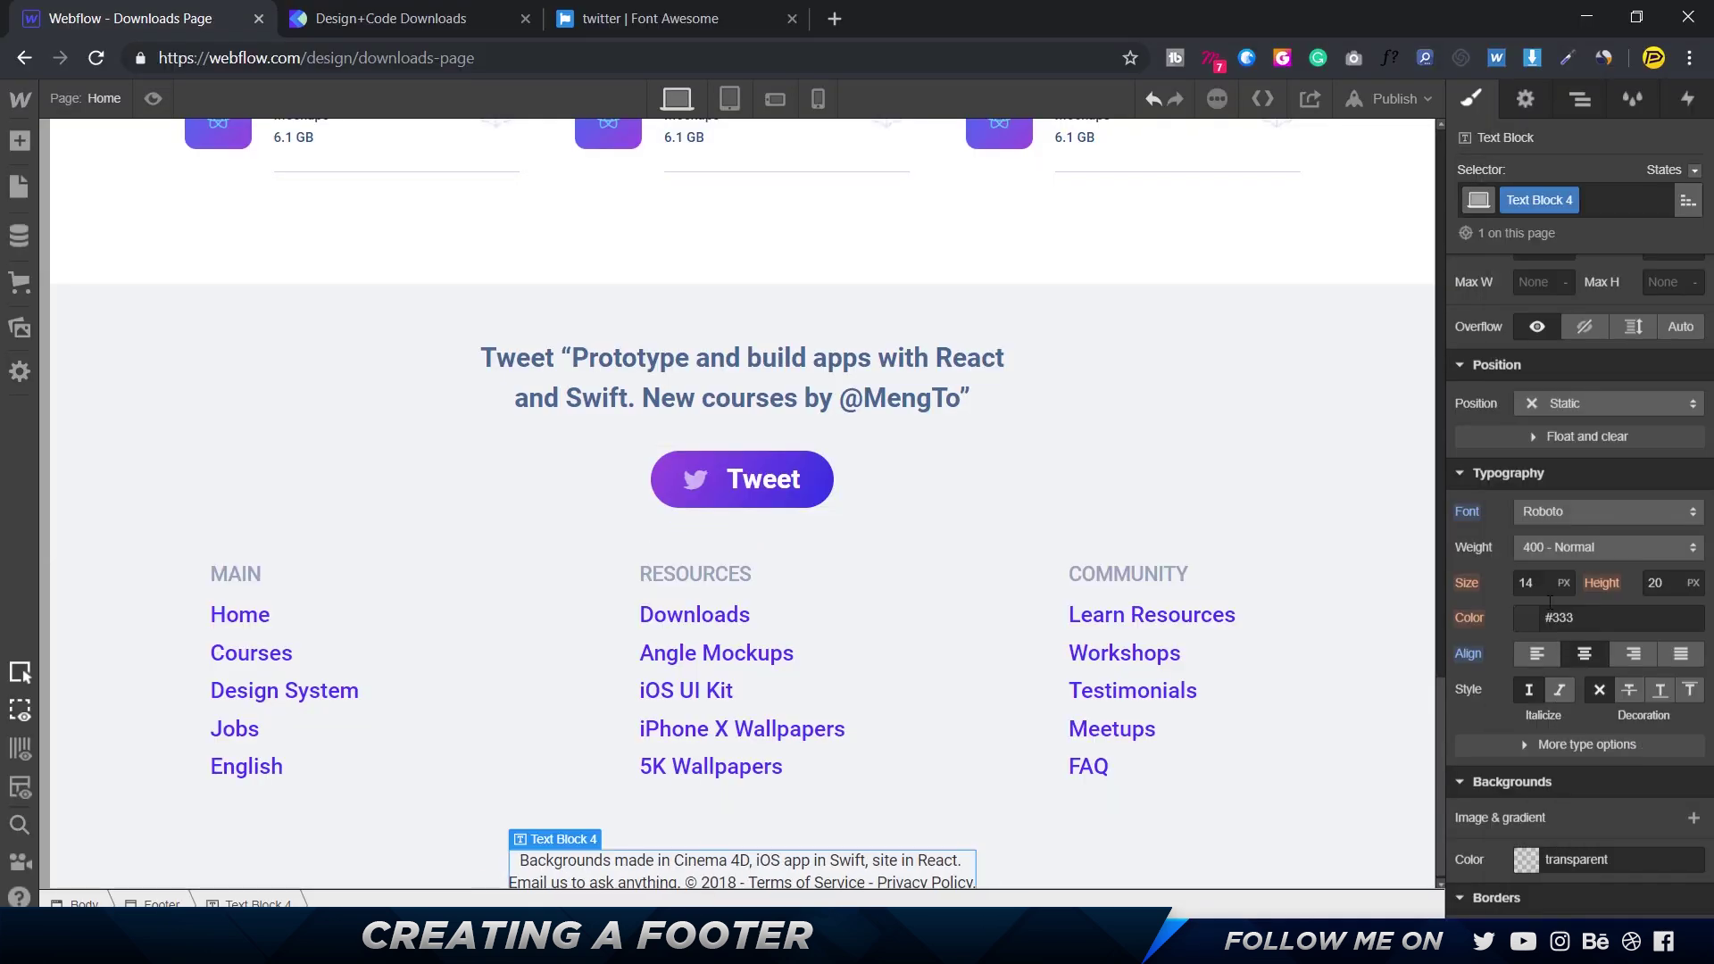
{"action": "left_click", "coordinate": [1544, 538]}
{"action": "left_click", "coordinate": [1551, 559]}
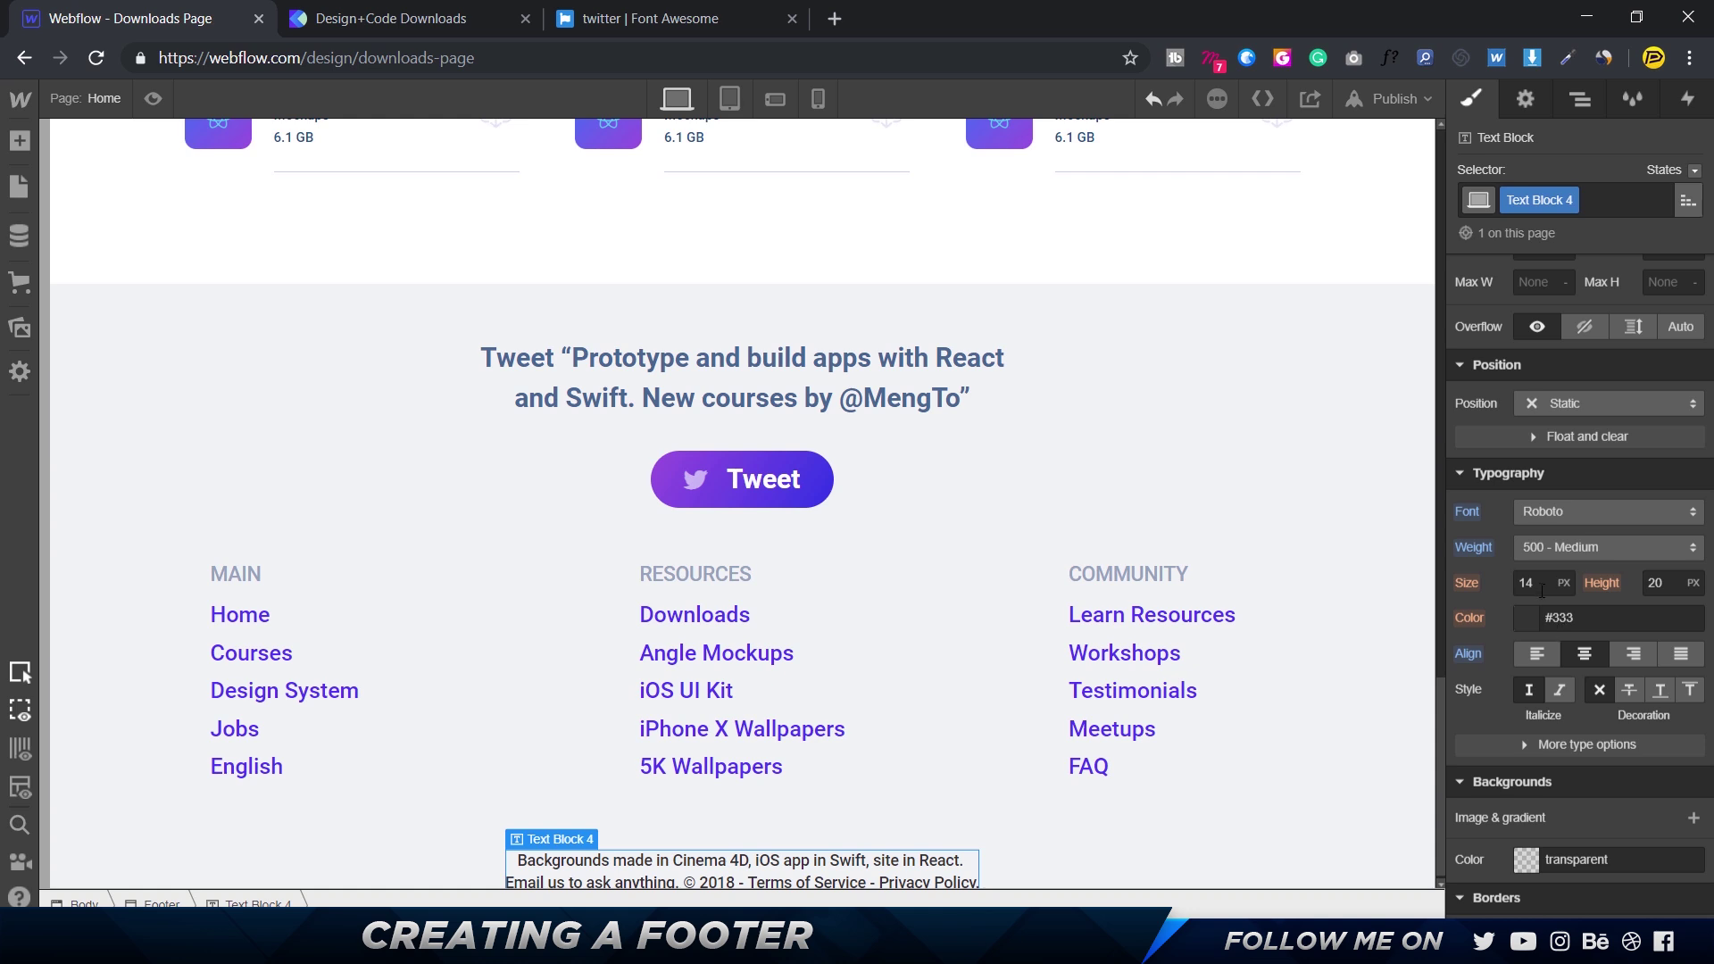
{"action": "left_click", "coordinate": [1541, 590]}
{"action": "key", "text": "alt+Tab"}
{"action": "key", "text": "alt+Tab"}
{"action": "type", "text": "16"}
{"action": "key", "text": "Tab"}
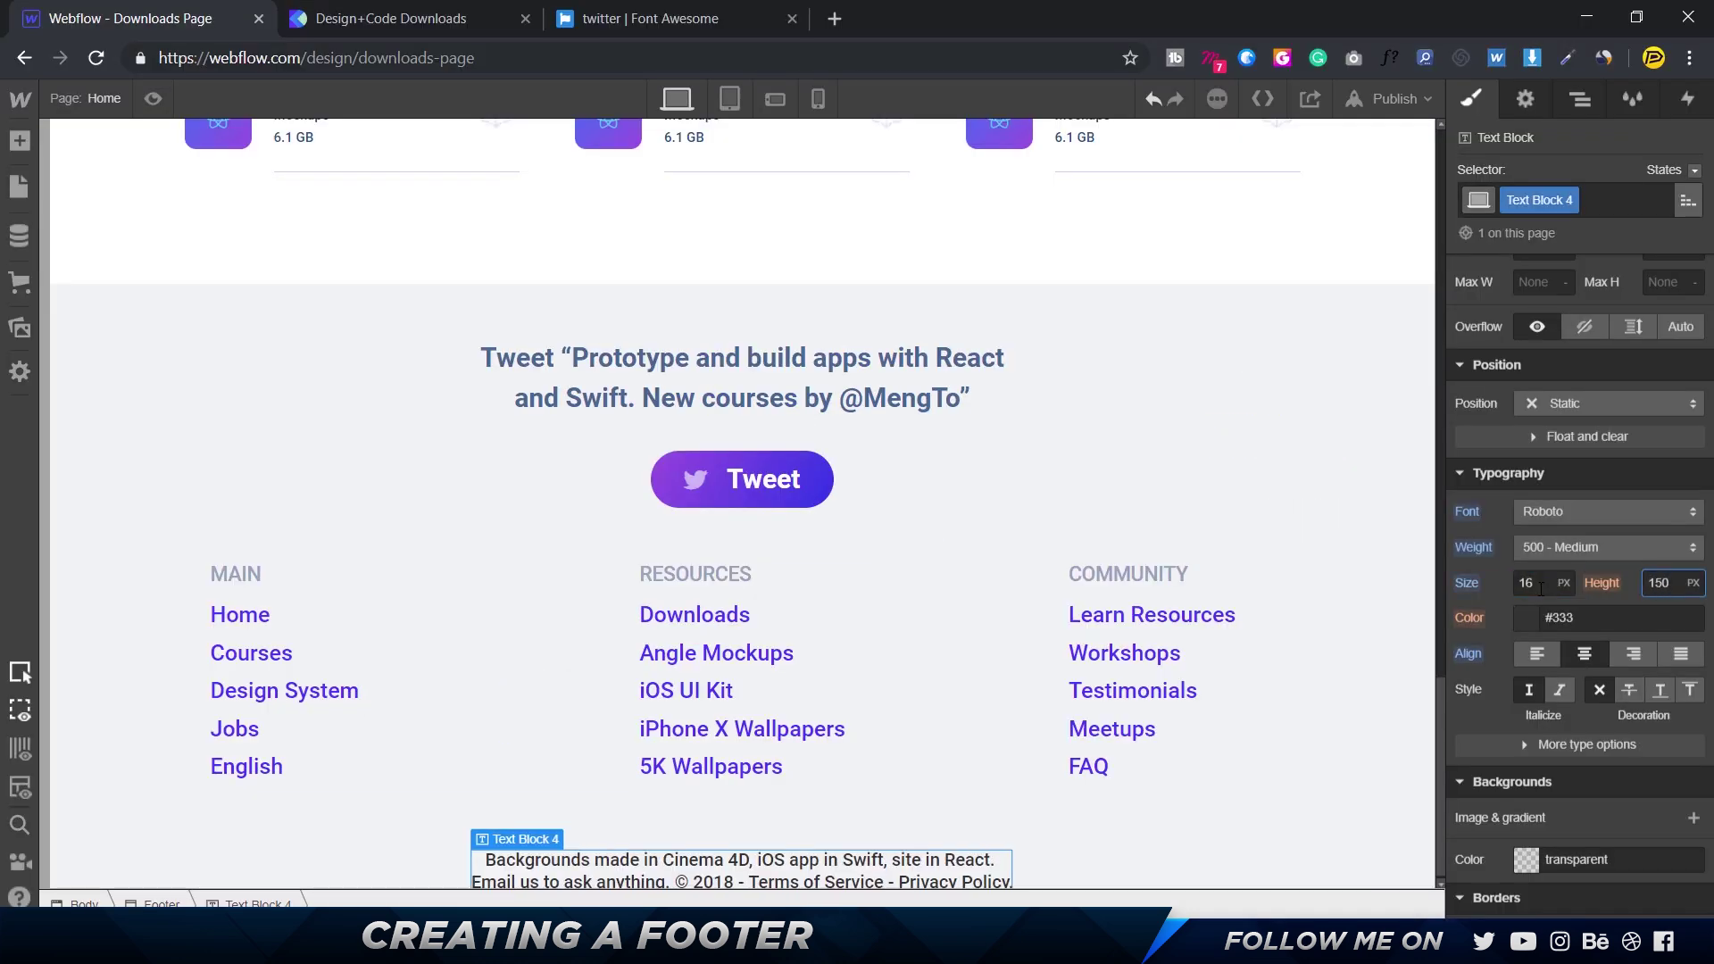
{"action": "key", "text": "Return"}
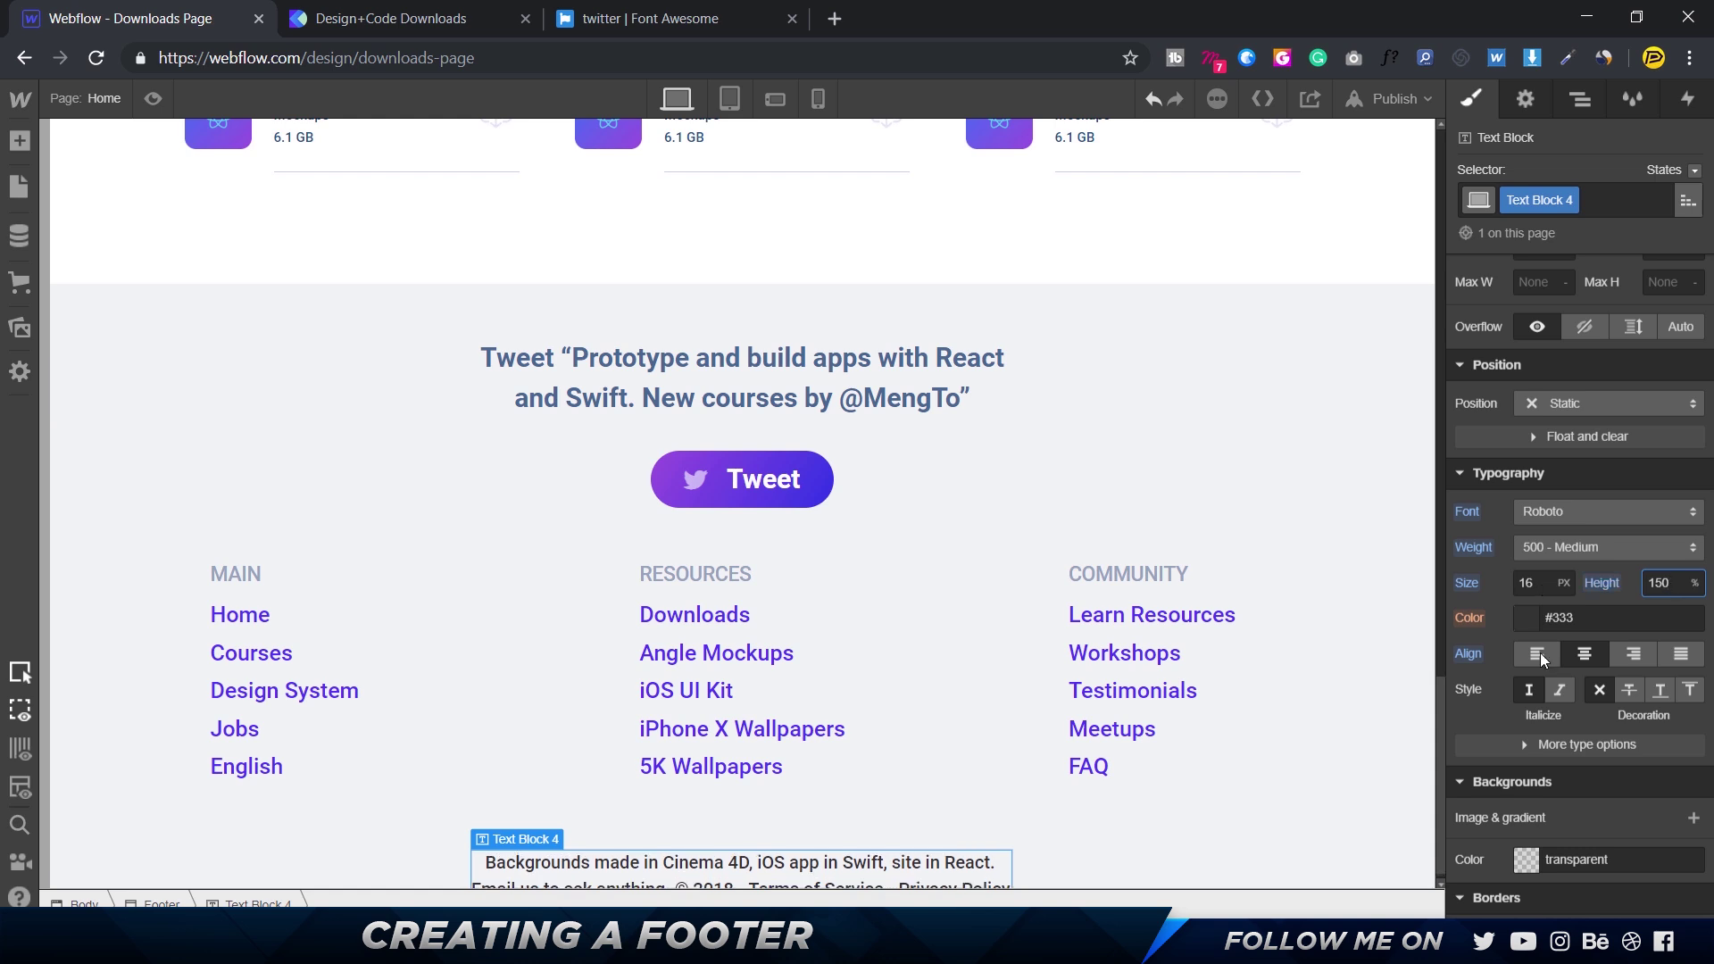
- Set the credits text colour to #486791
{"action": "left_click", "coordinate": [1582, 857]}
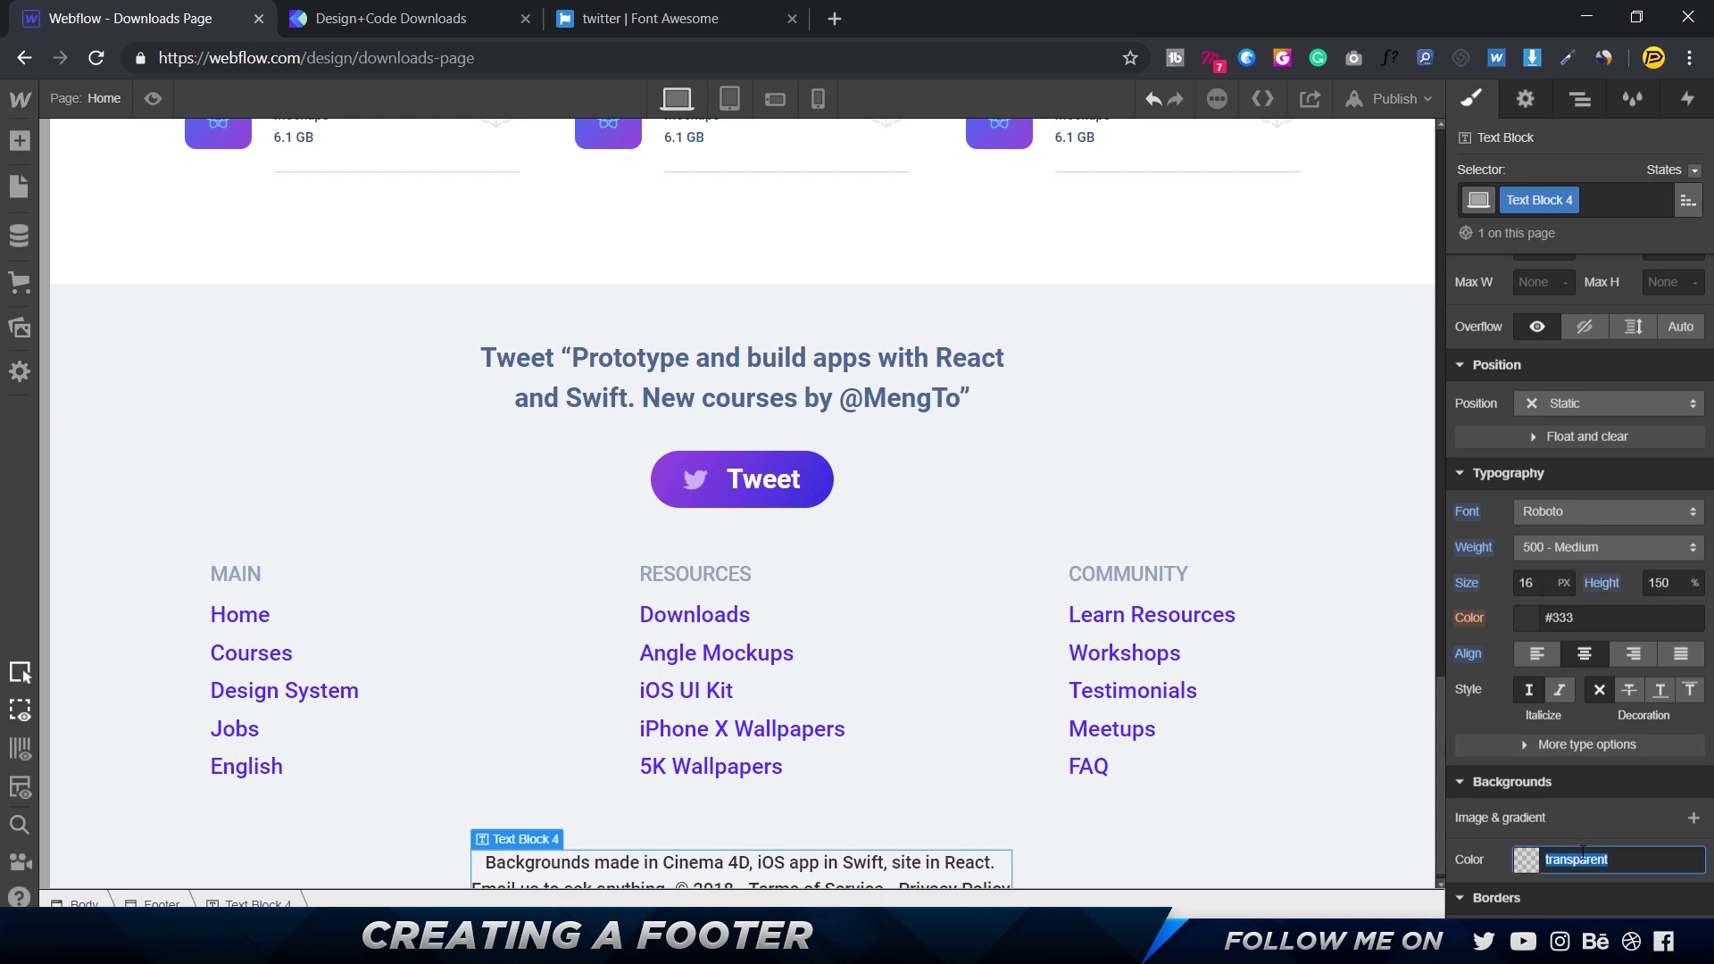
{"action": "left_click", "coordinate": [1587, 623]}
{"action": "type", "text": "#486791"}
{"action": "key", "text": "Return"}
{"action": "scroll", "coordinate": [1009, 719], "scroll_direction": "down", "scroll_amount": 1}
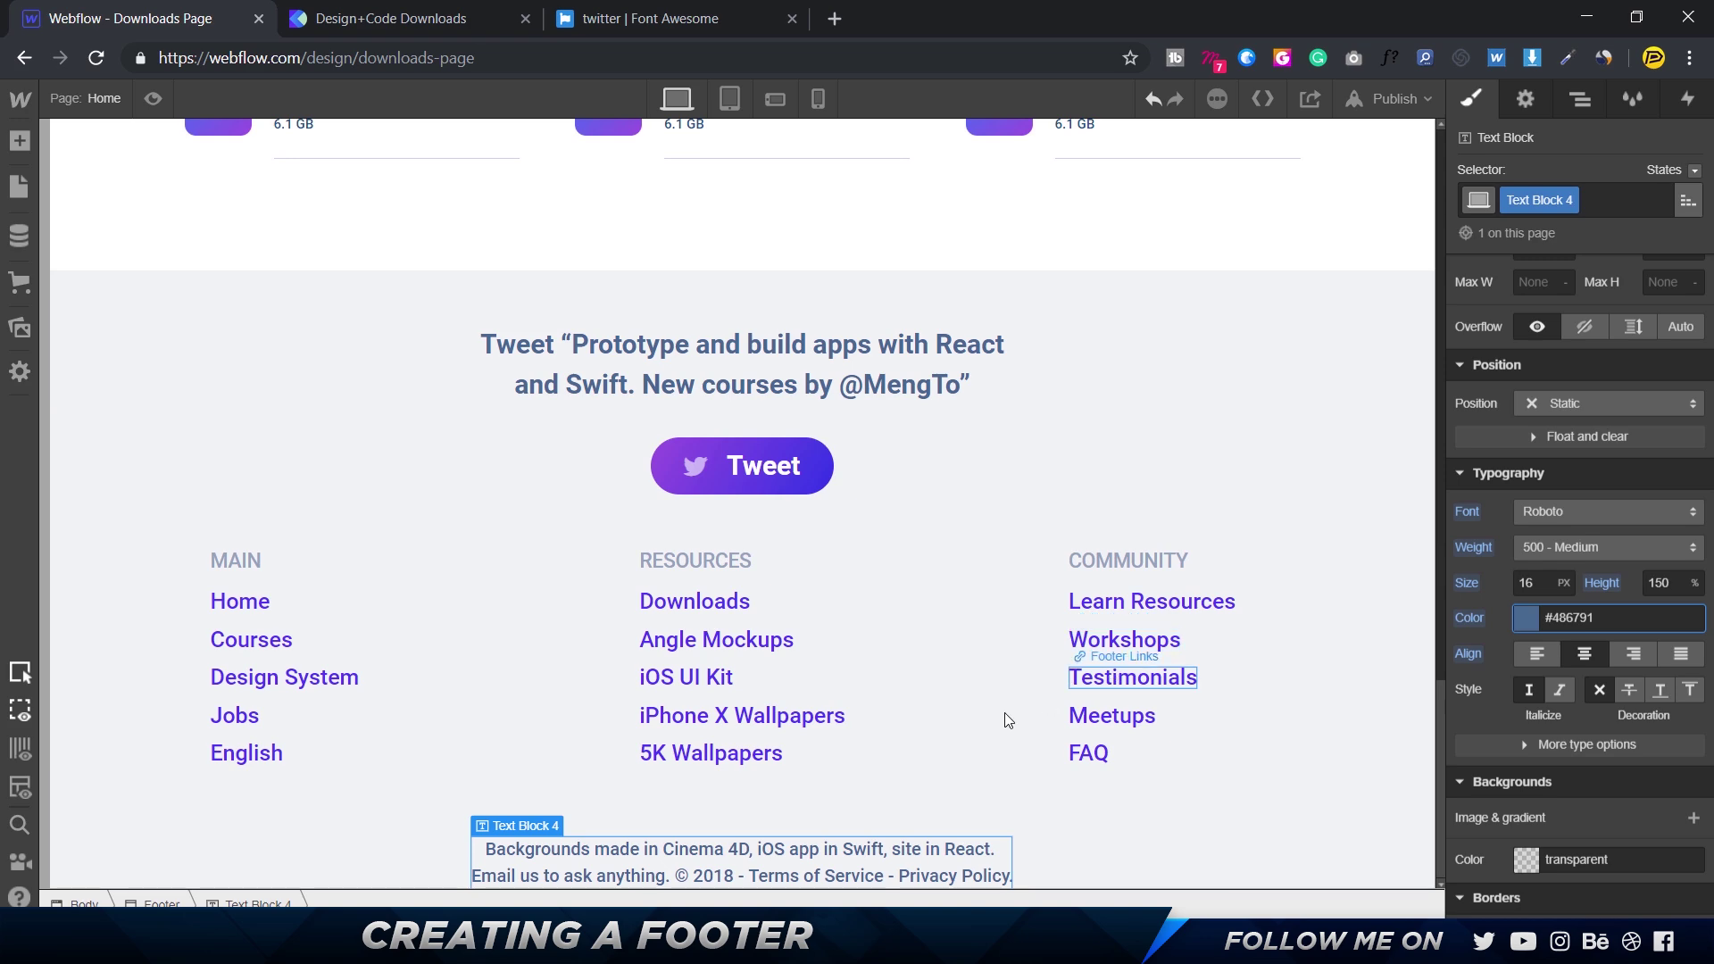
- Compare the spacing below the credits text in the Figma footer with the Footer section's bottom padding in Webflow
{"action": "key", "text": "alt+Tab"}
{"action": "left_click", "coordinate": [1301, 715]}
{"action": "key", "text": "shift+2"}
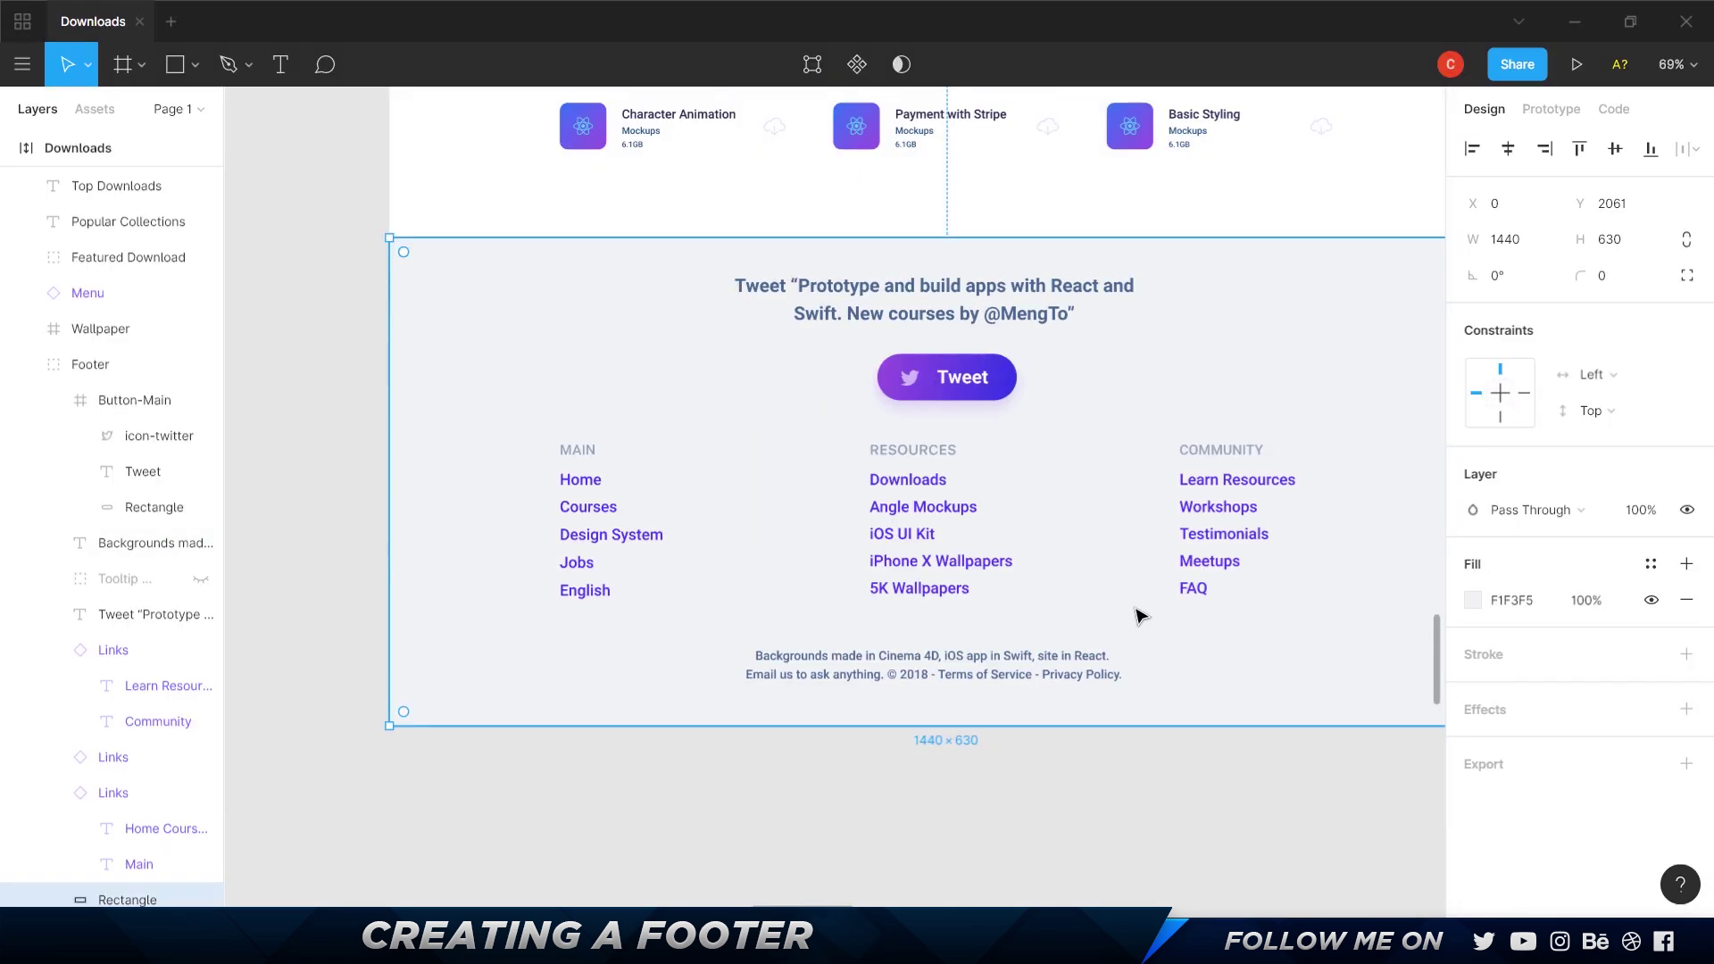
{"action": "left_click", "coordinate": [1043, 680]}
{"action": "key", "text": "alt+Tab"}
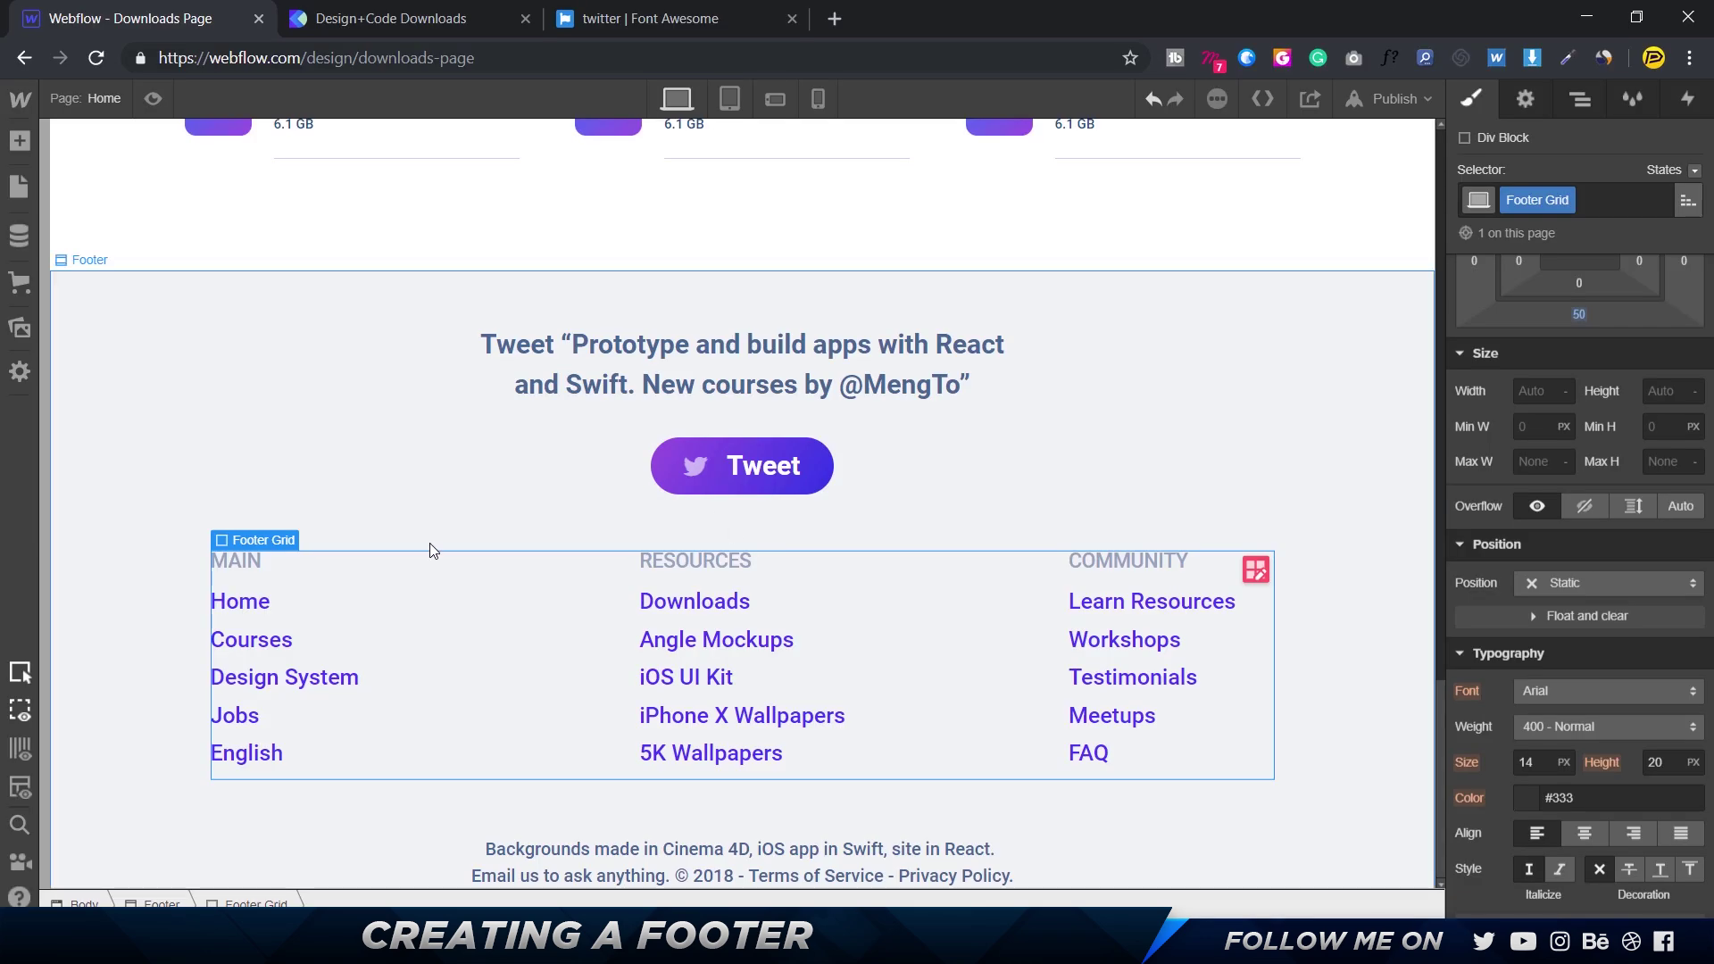
{"action": "left_click", "coordinate": [221, 378]}
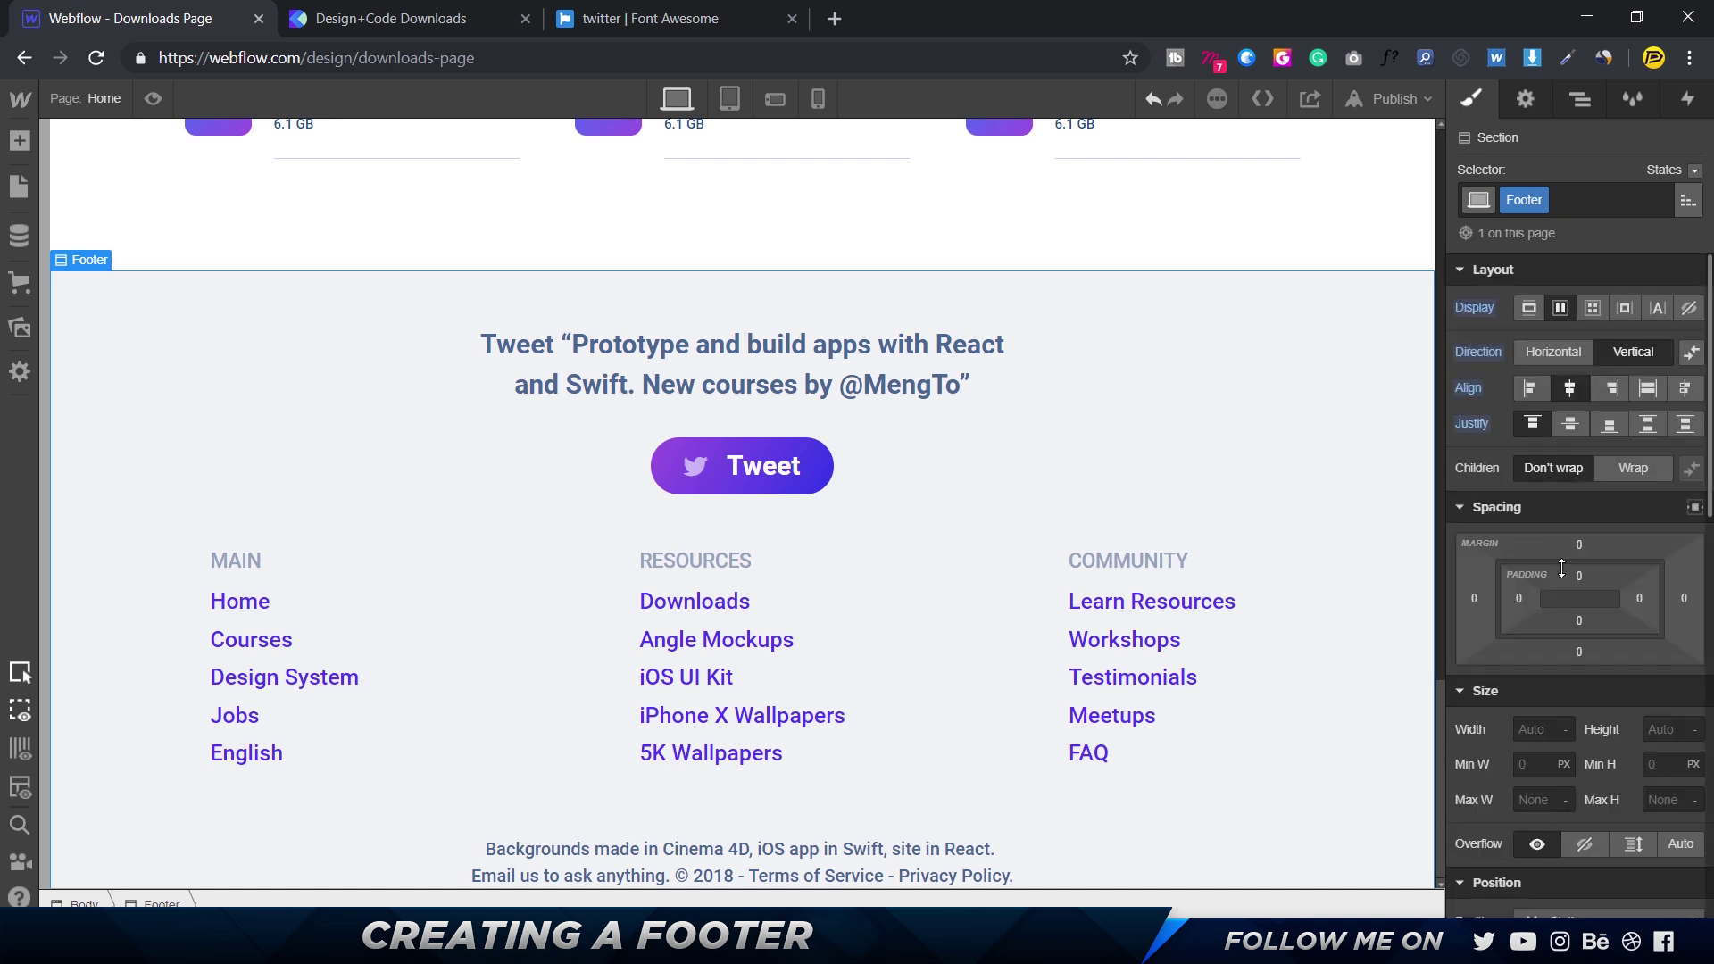
{"action": "left_click", "coordinate": [1578, 621]}
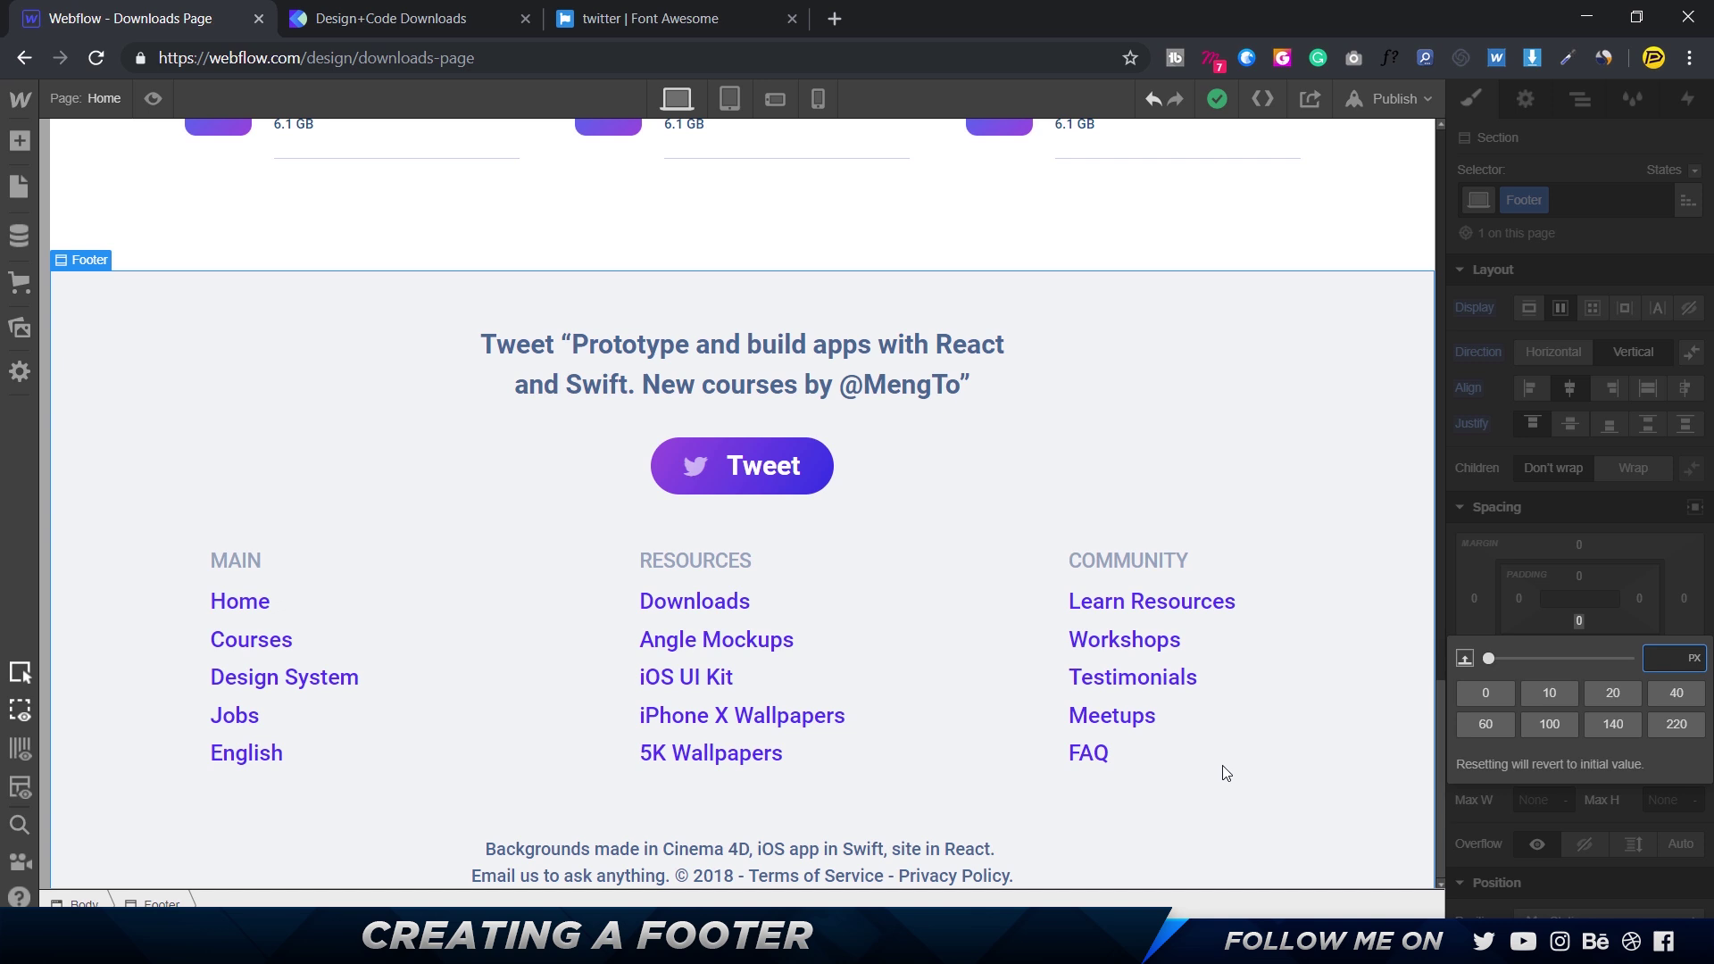
- Rename the credits Text Block's class to Copyright and set its bottom margin to 50 px
{"action": "left_click", "coordinate": [1008, 864]}
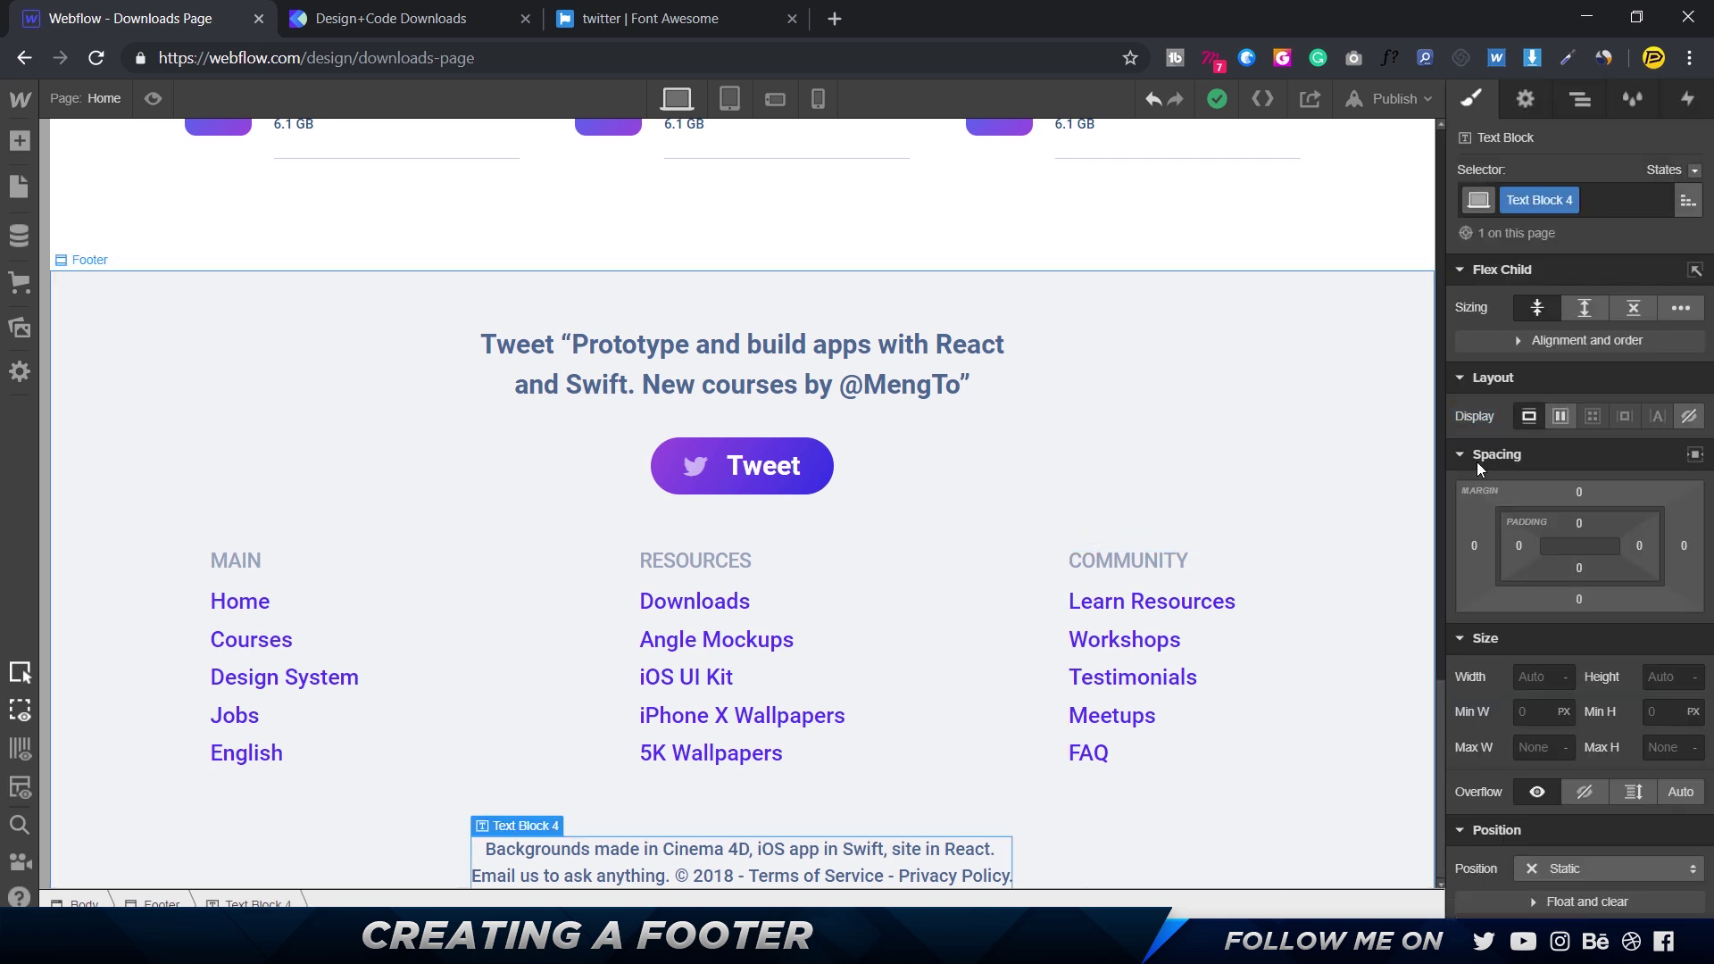
{"action": "double_click", "coordinate": [1541, 201]}
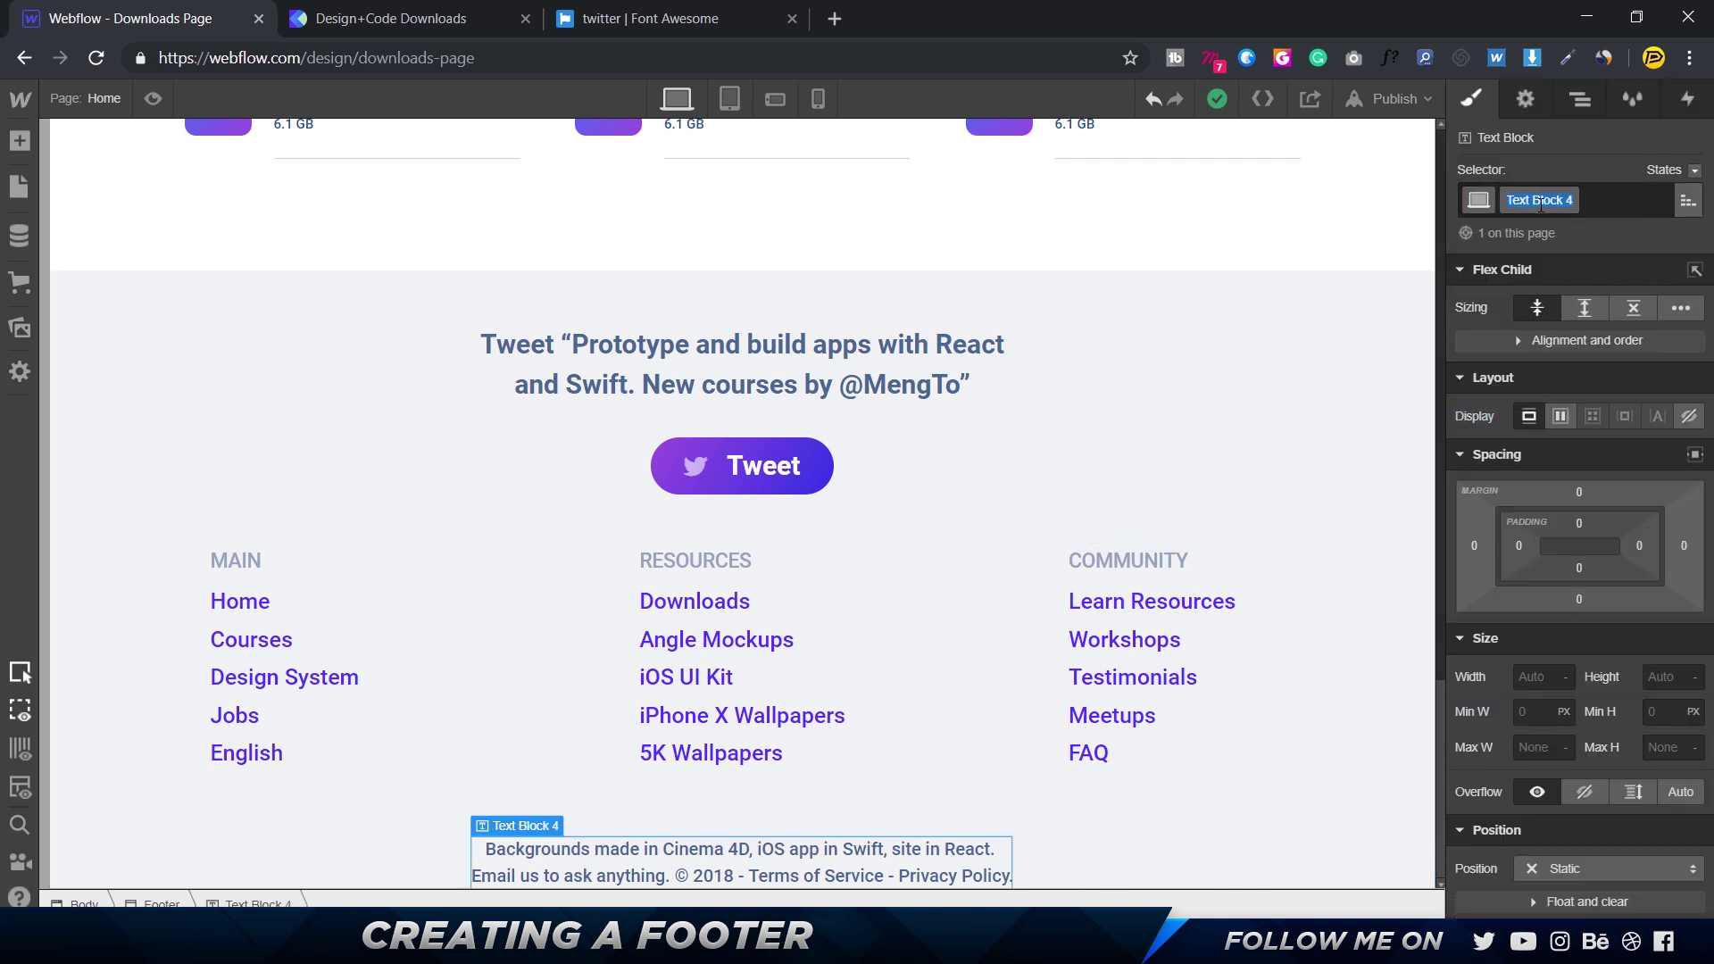
{"action": "type", "text": "COpyright"}
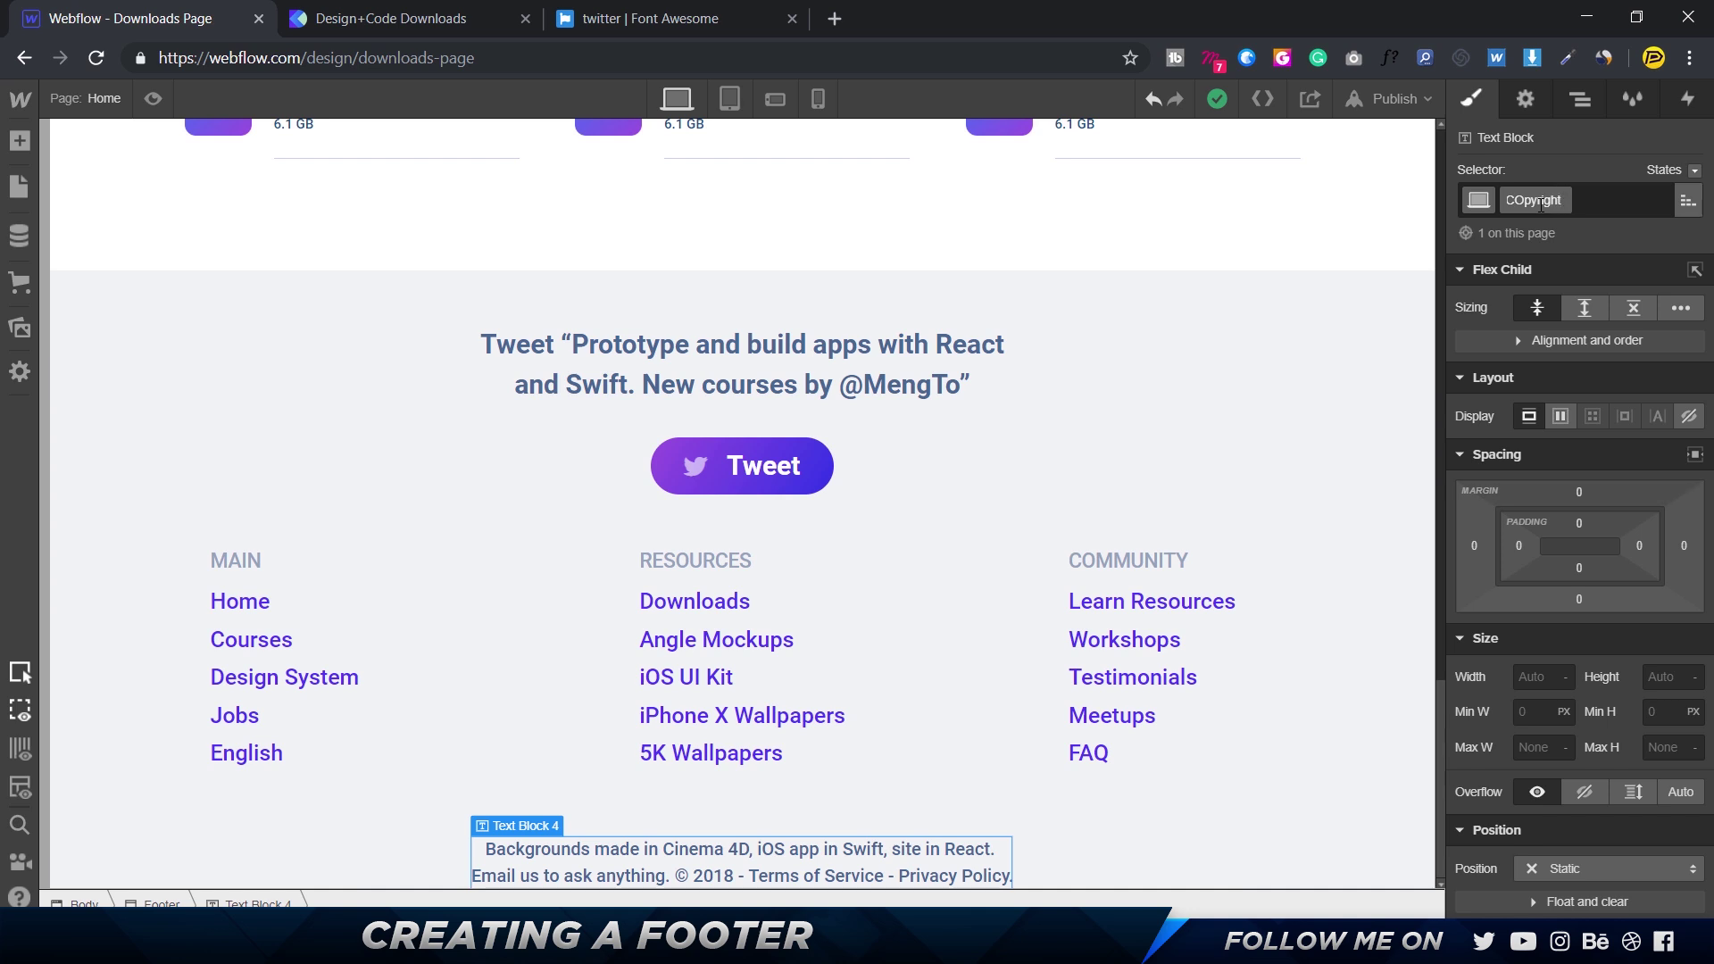
{"action": "key", "text": "Return"}
{"action": "left_click", "coordinate": [1579, 598]}
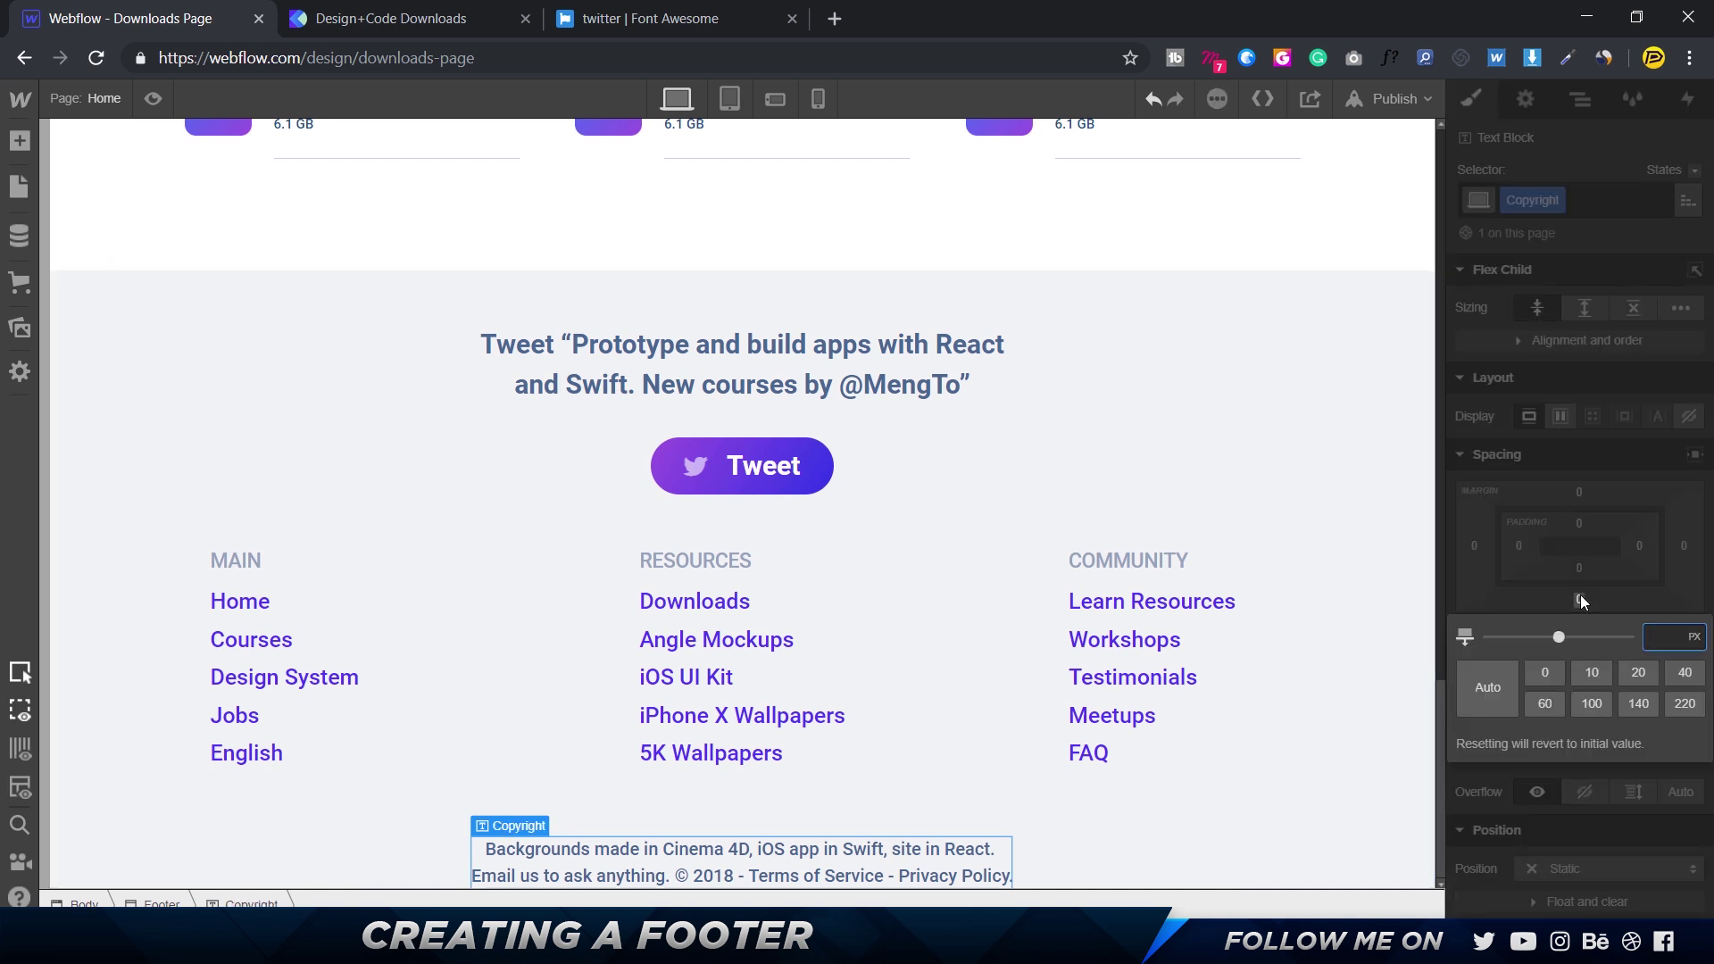
{"action": "type", "text": "50"}
{"action": "key", "text": "Return"}
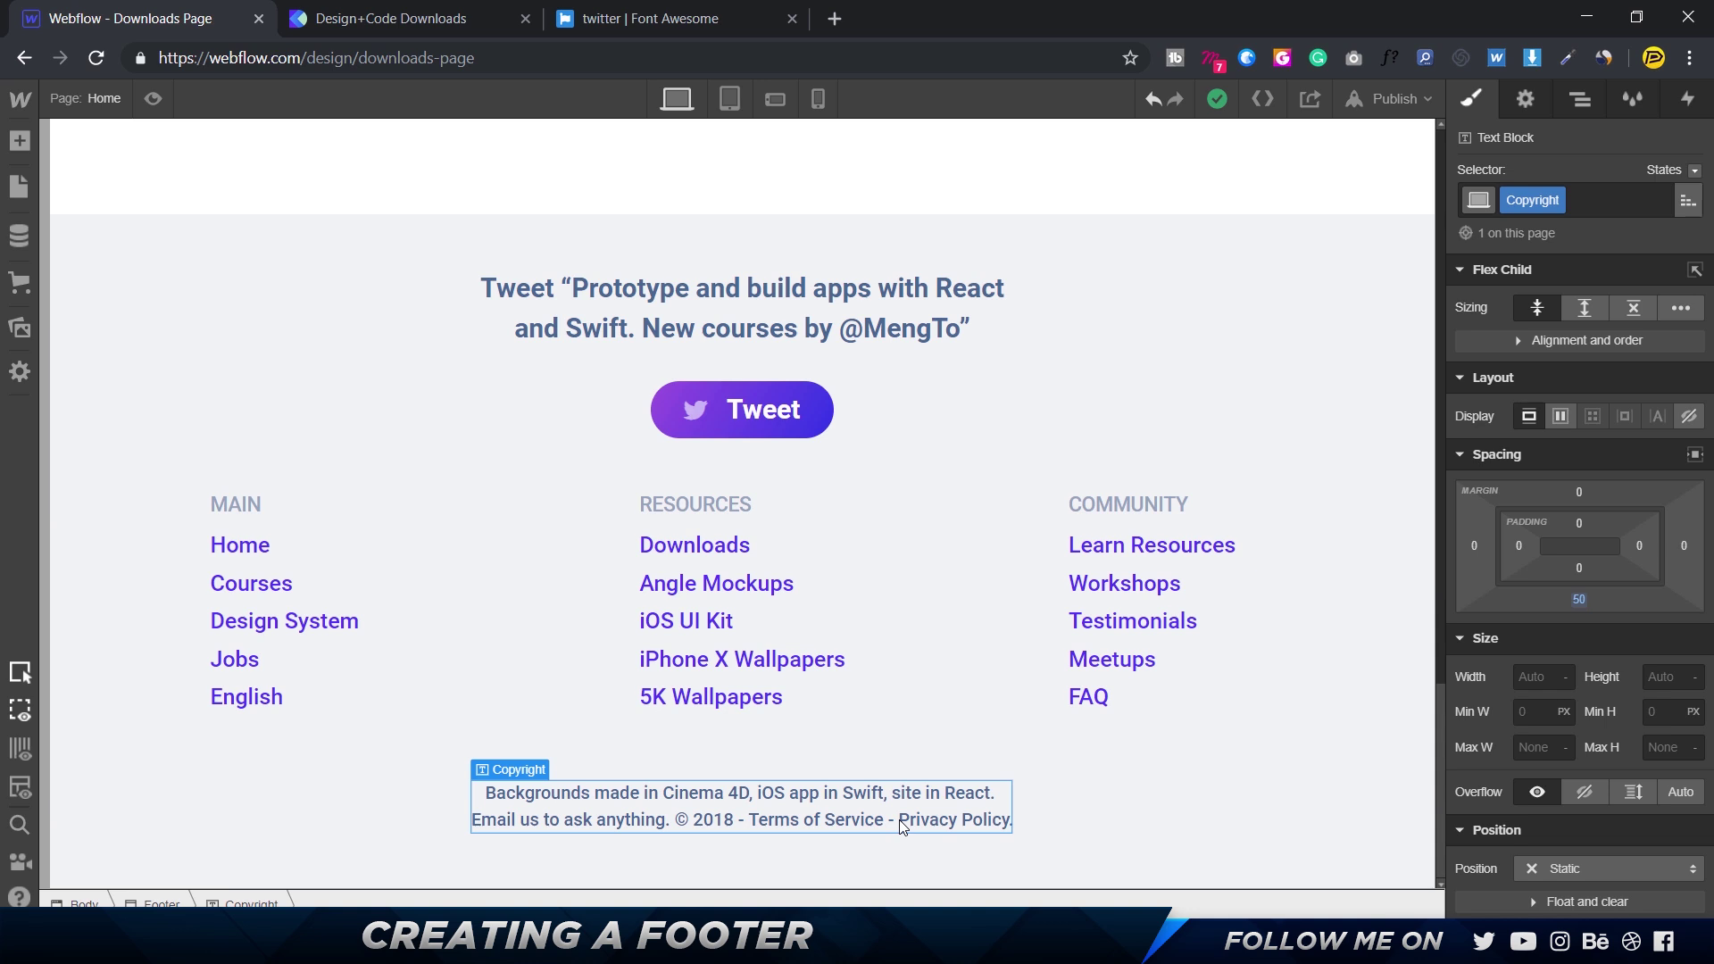
- Turn the words "Terms of Service" and "Privacy Policy." in the credits text into separate links
{"action": "double_click", "coordinate": [837, 818]}
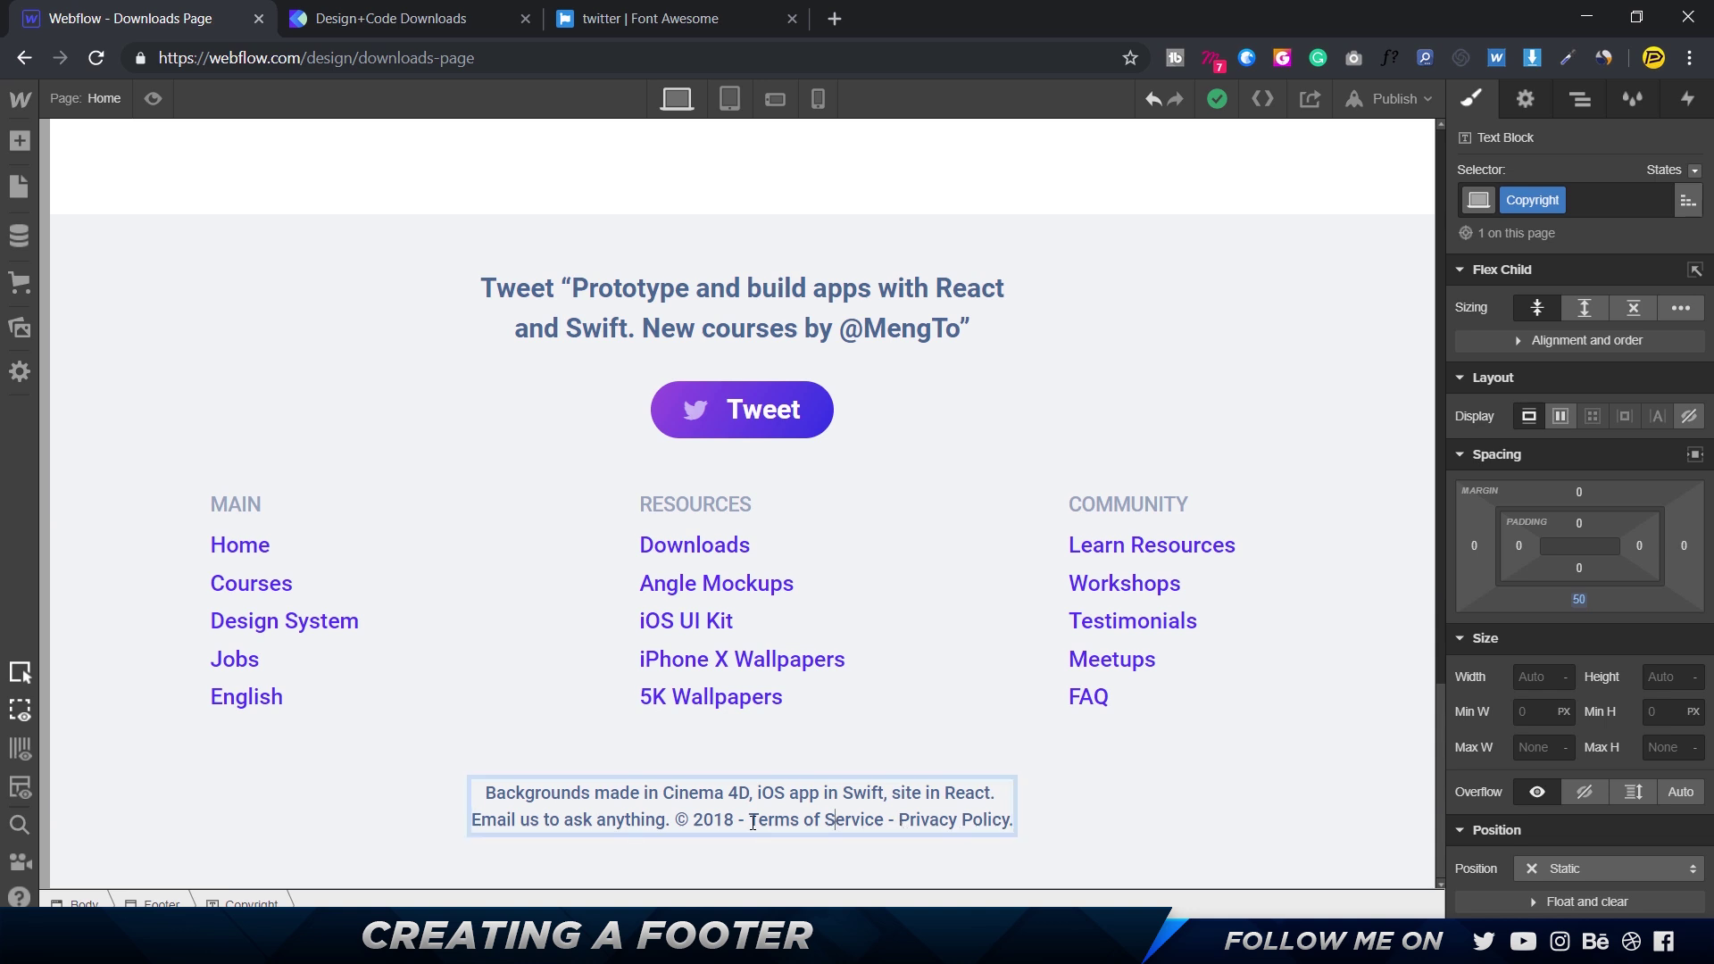
{"action": "left_click_drag", "start_coordinate": [748, 820], "coordinate": [886, 830]}
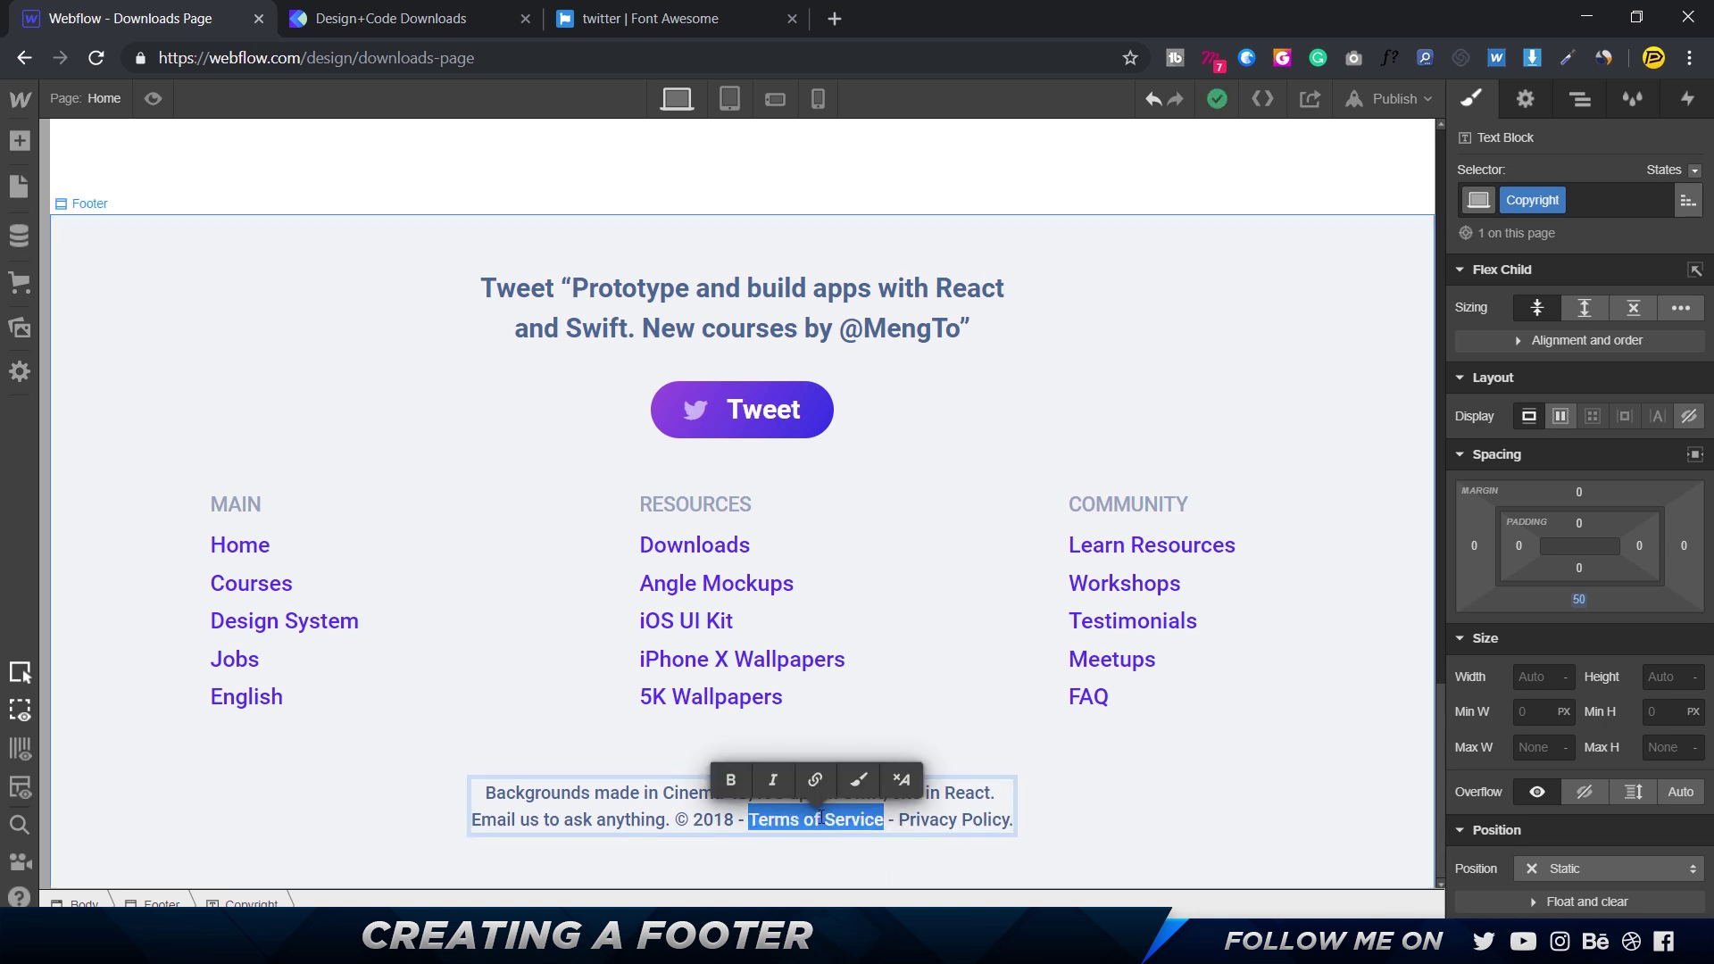
{"action": "left_click", "coordinate": [815, 780]}
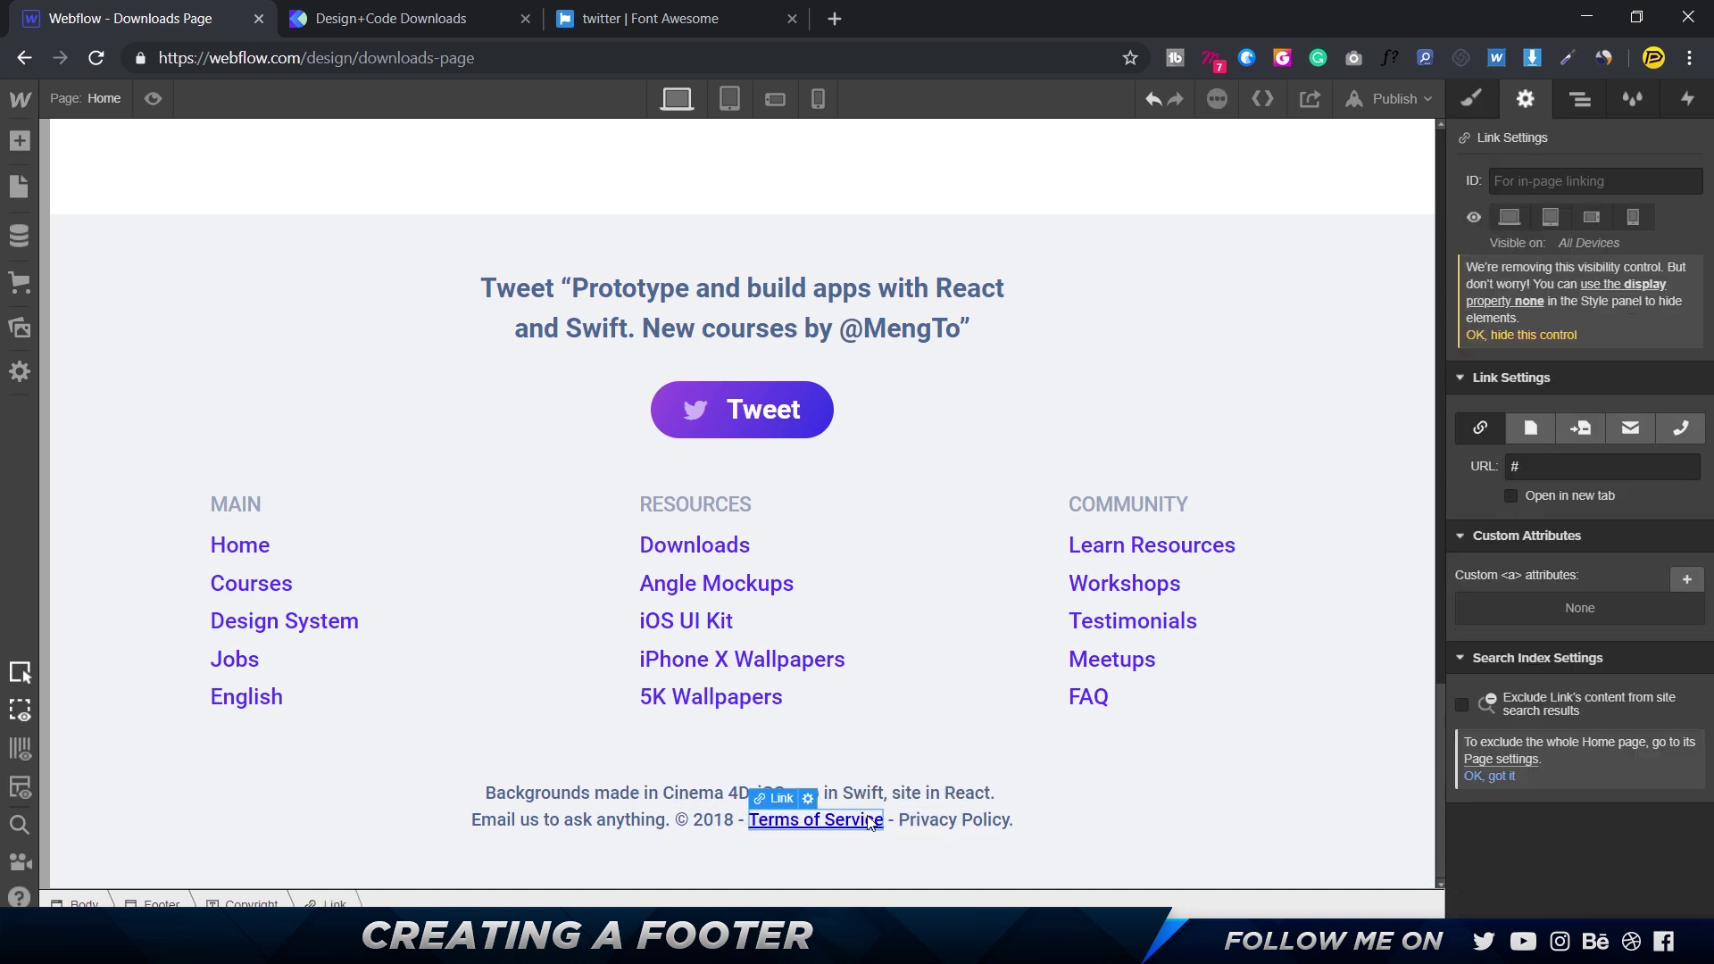
{"action": "left_click", "coordinate": [904, 820]}
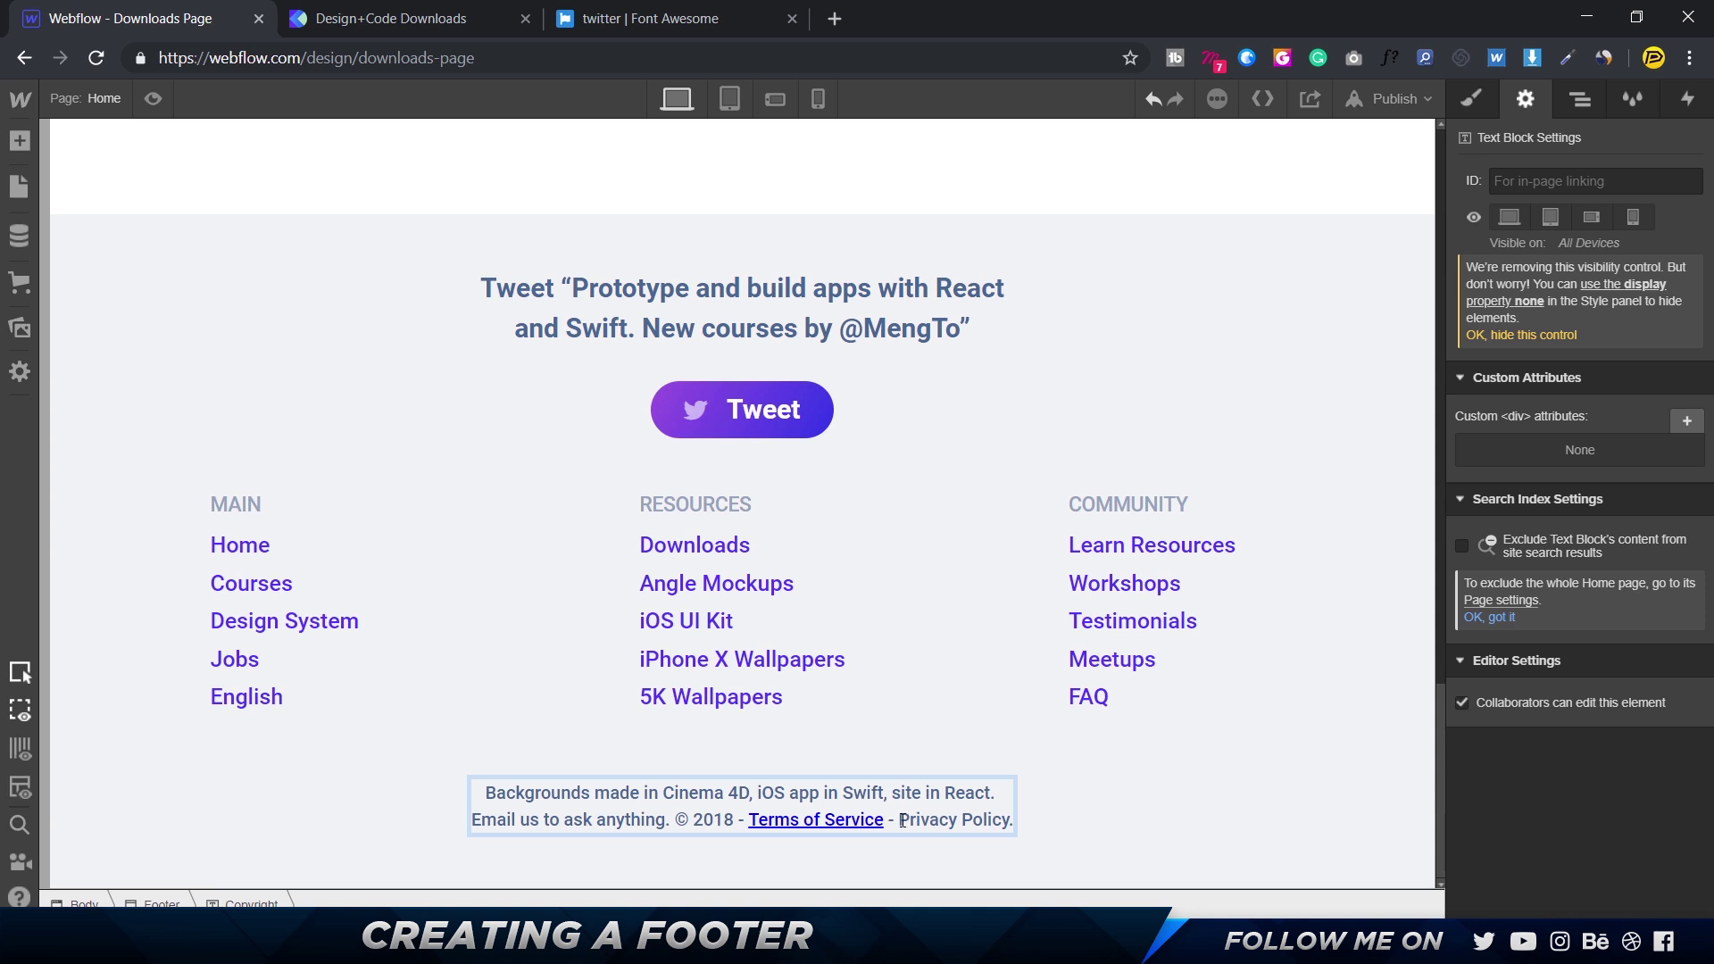
{"action": "left_click_drag", "start_coordinate": [903, 819], "coordinate": [1015, 821]}
{"action": "left_click", "coordinate": [951, 776]}
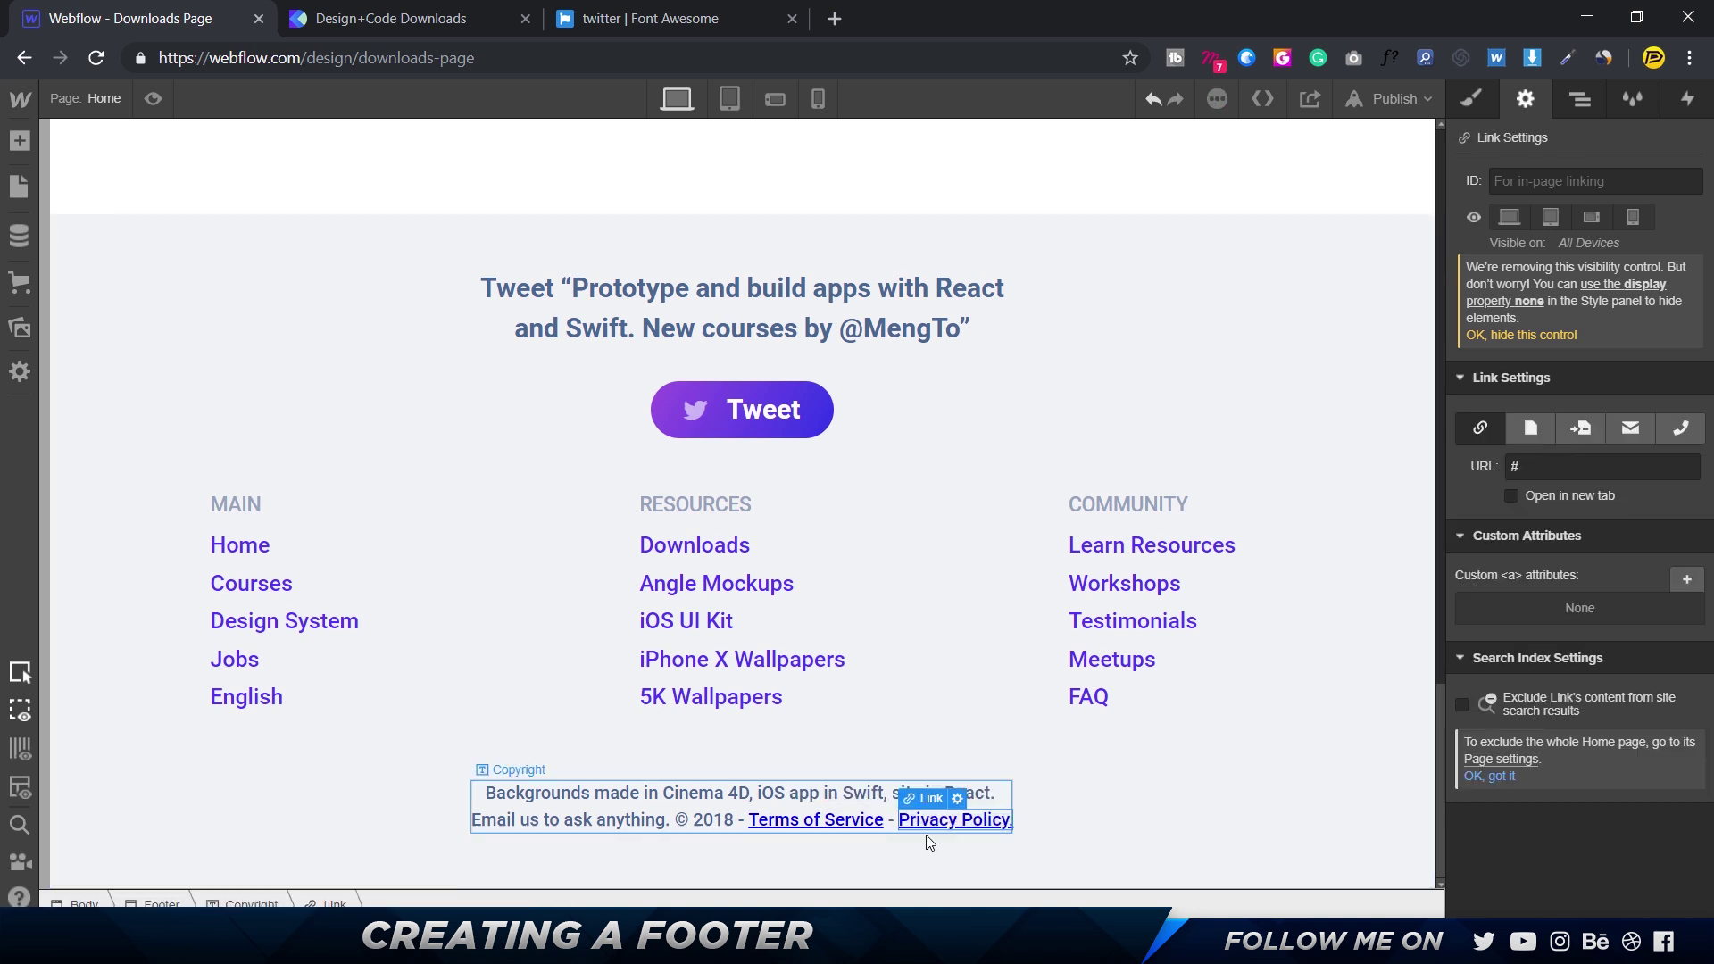
- Give the Terms of Service link a new class named Copyright Links and remove its underline
{"action": "left_click", "coordinate": [845, 819]}
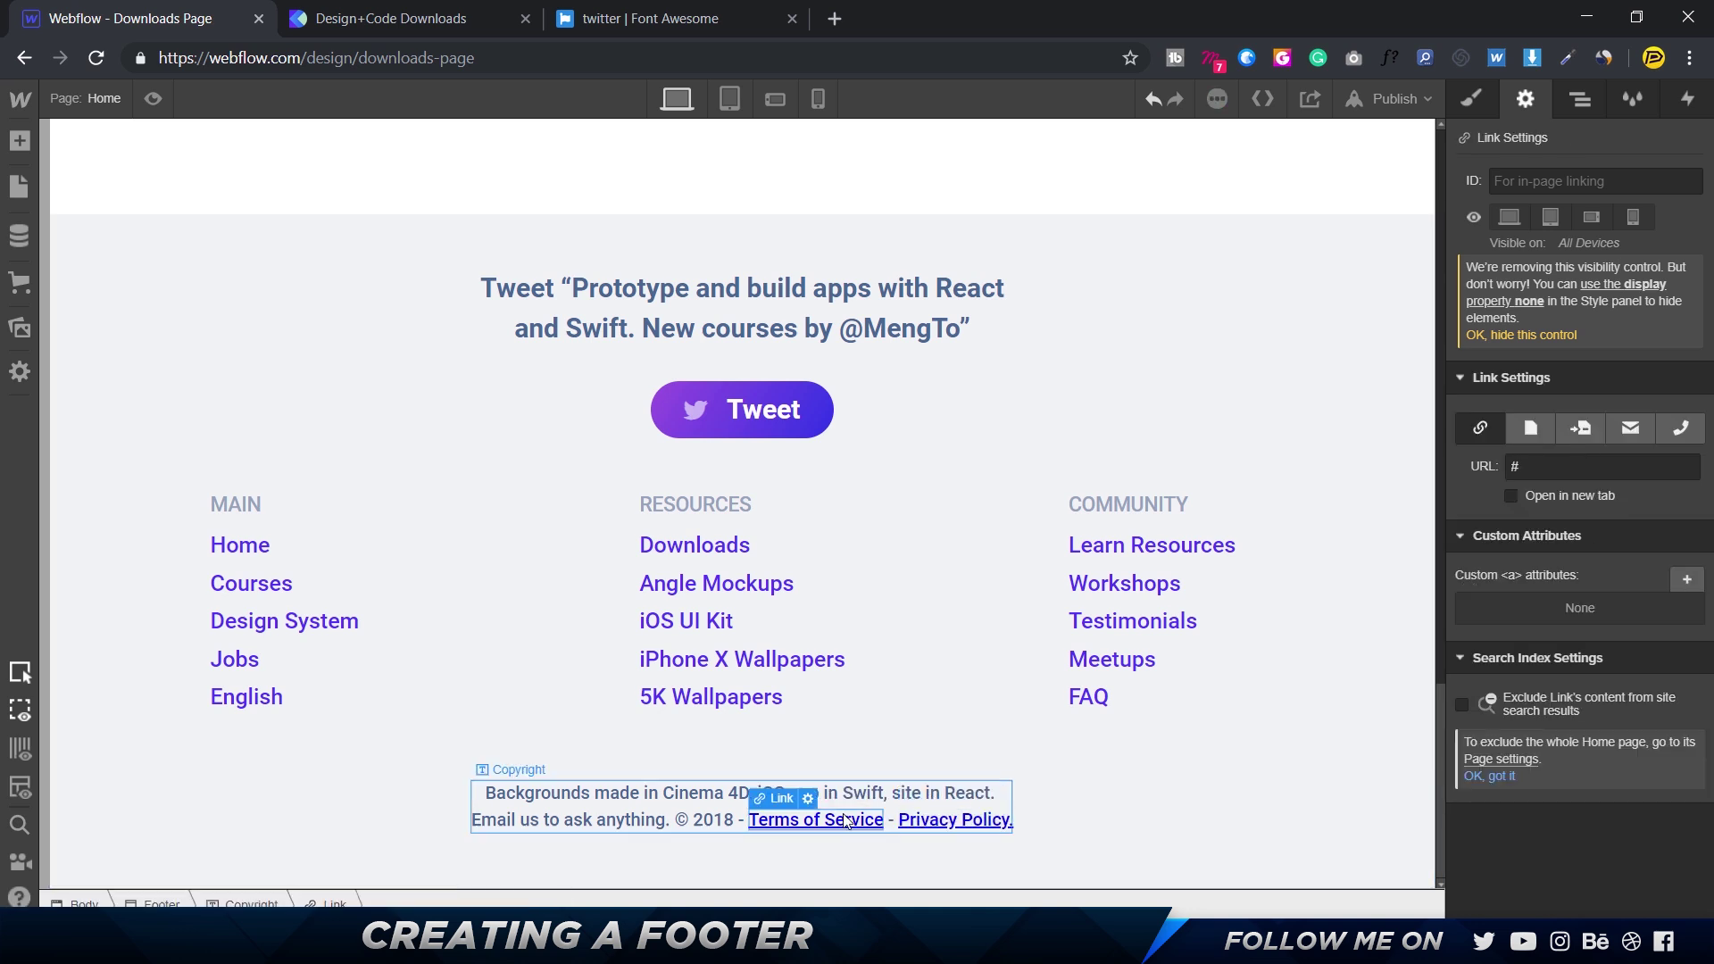
{"action": "left_click", "coordinate": [1471, 98]}
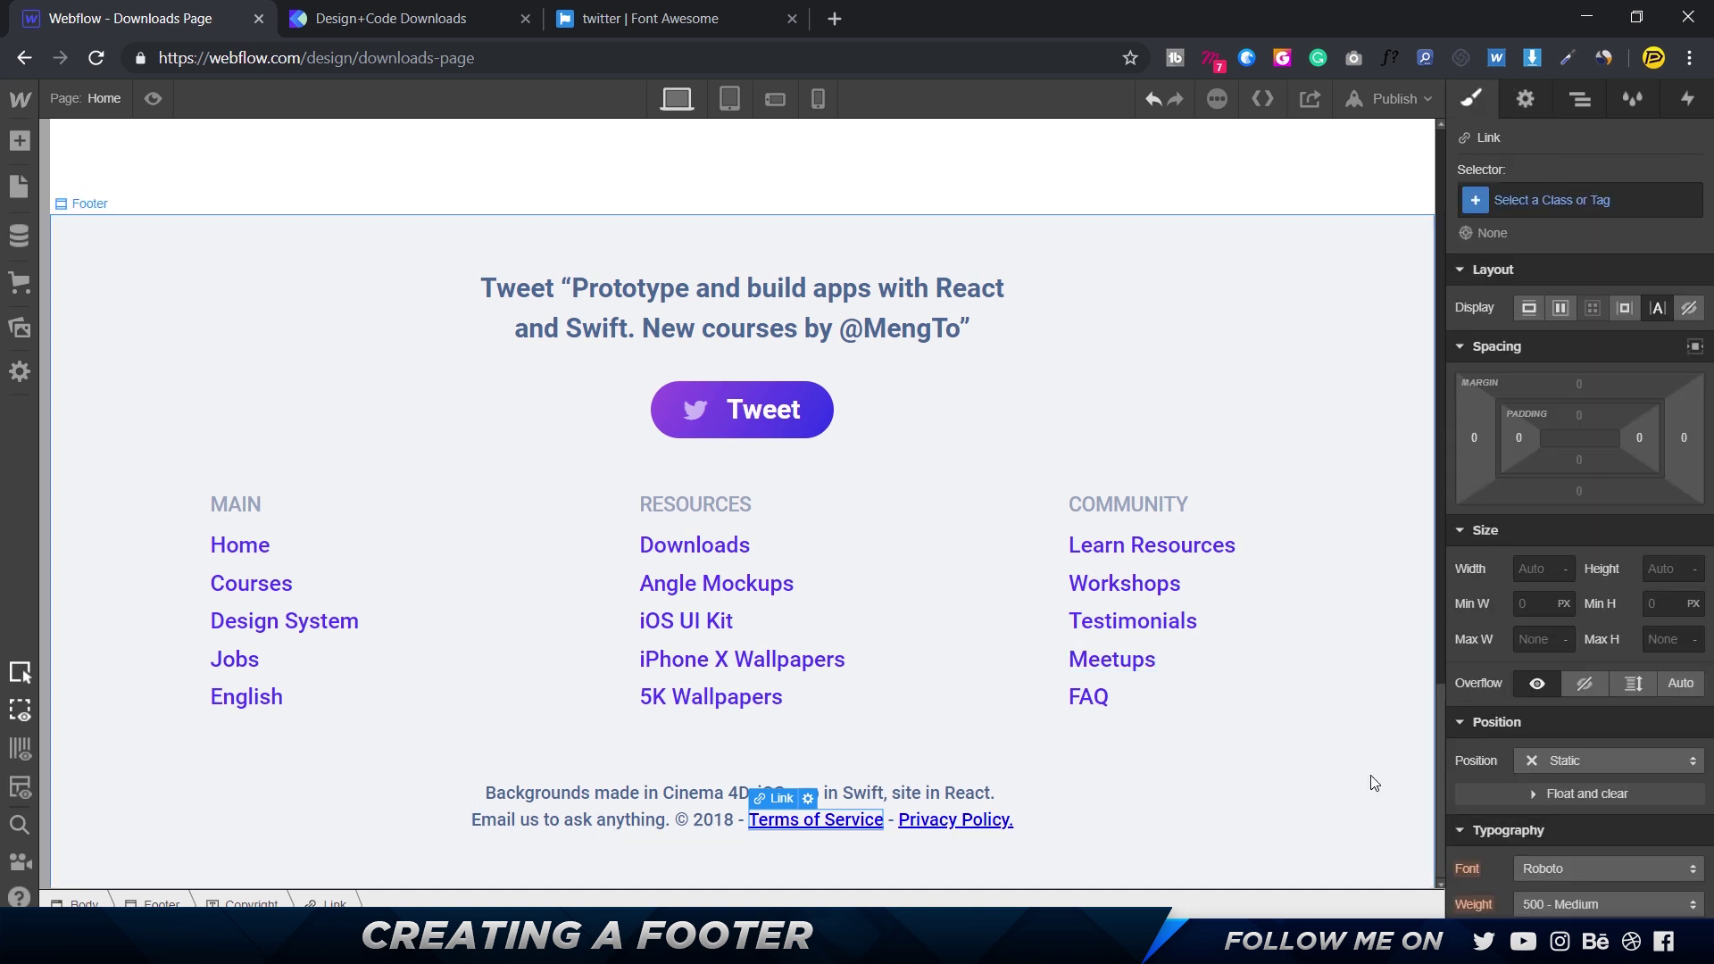
{"action": "left_click", "coordinate": [1567, 198]}
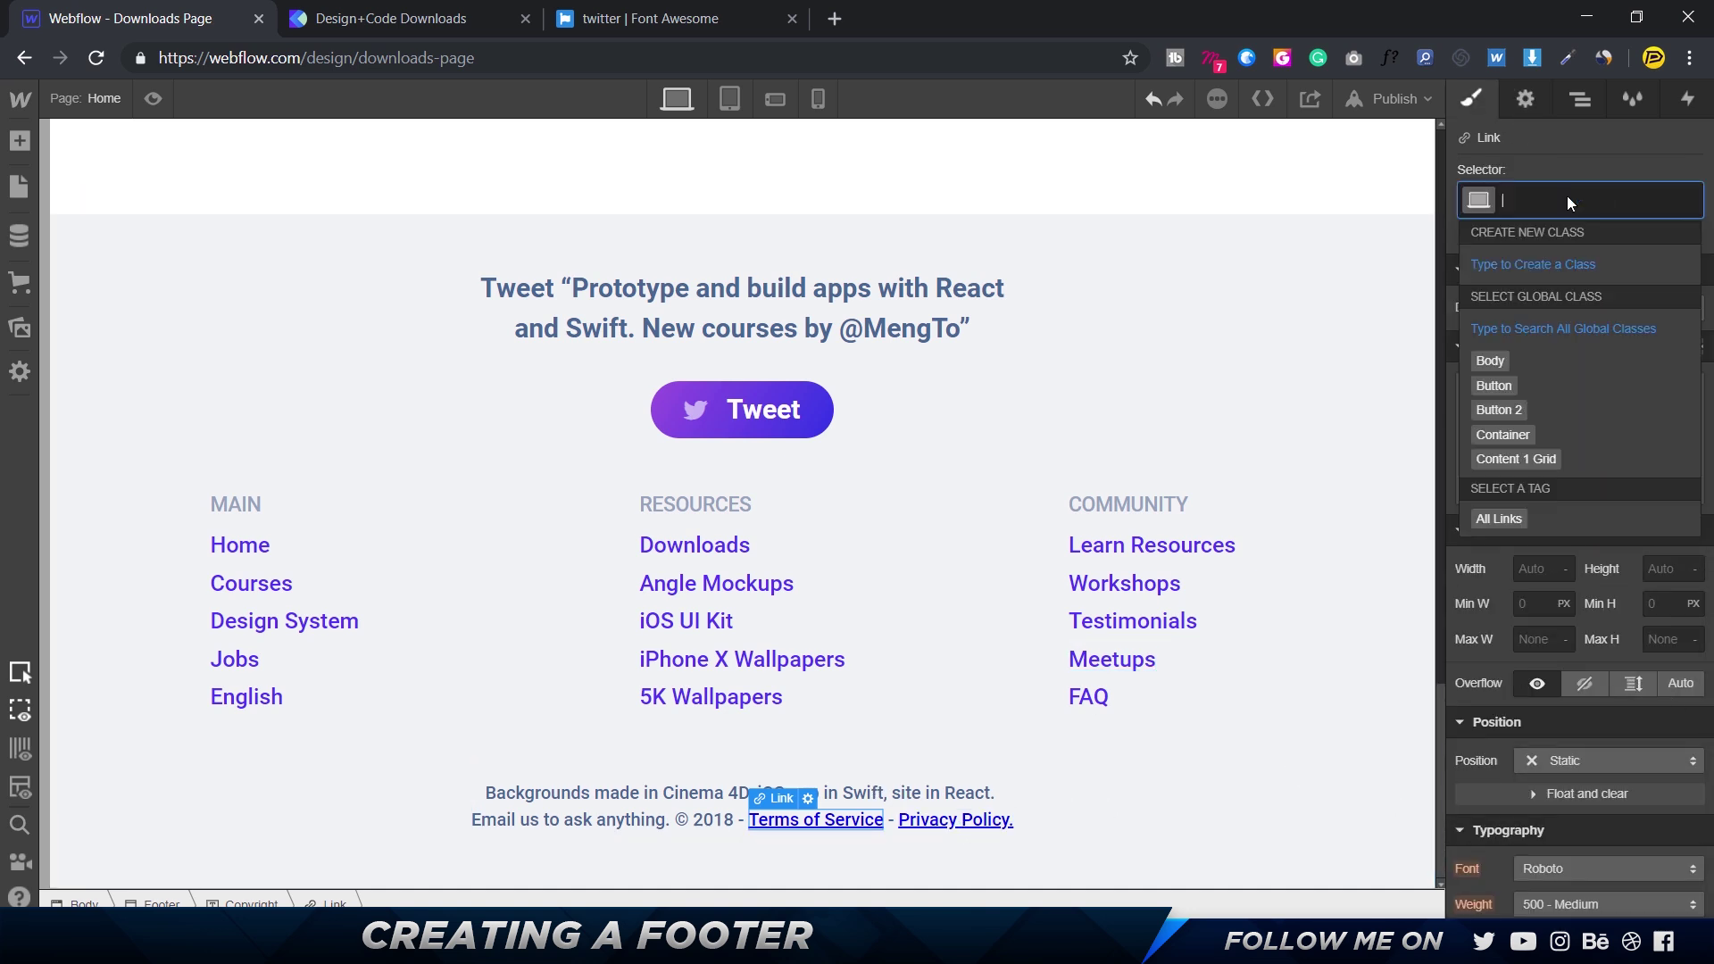
{"action": "type", "text": "Cop"}
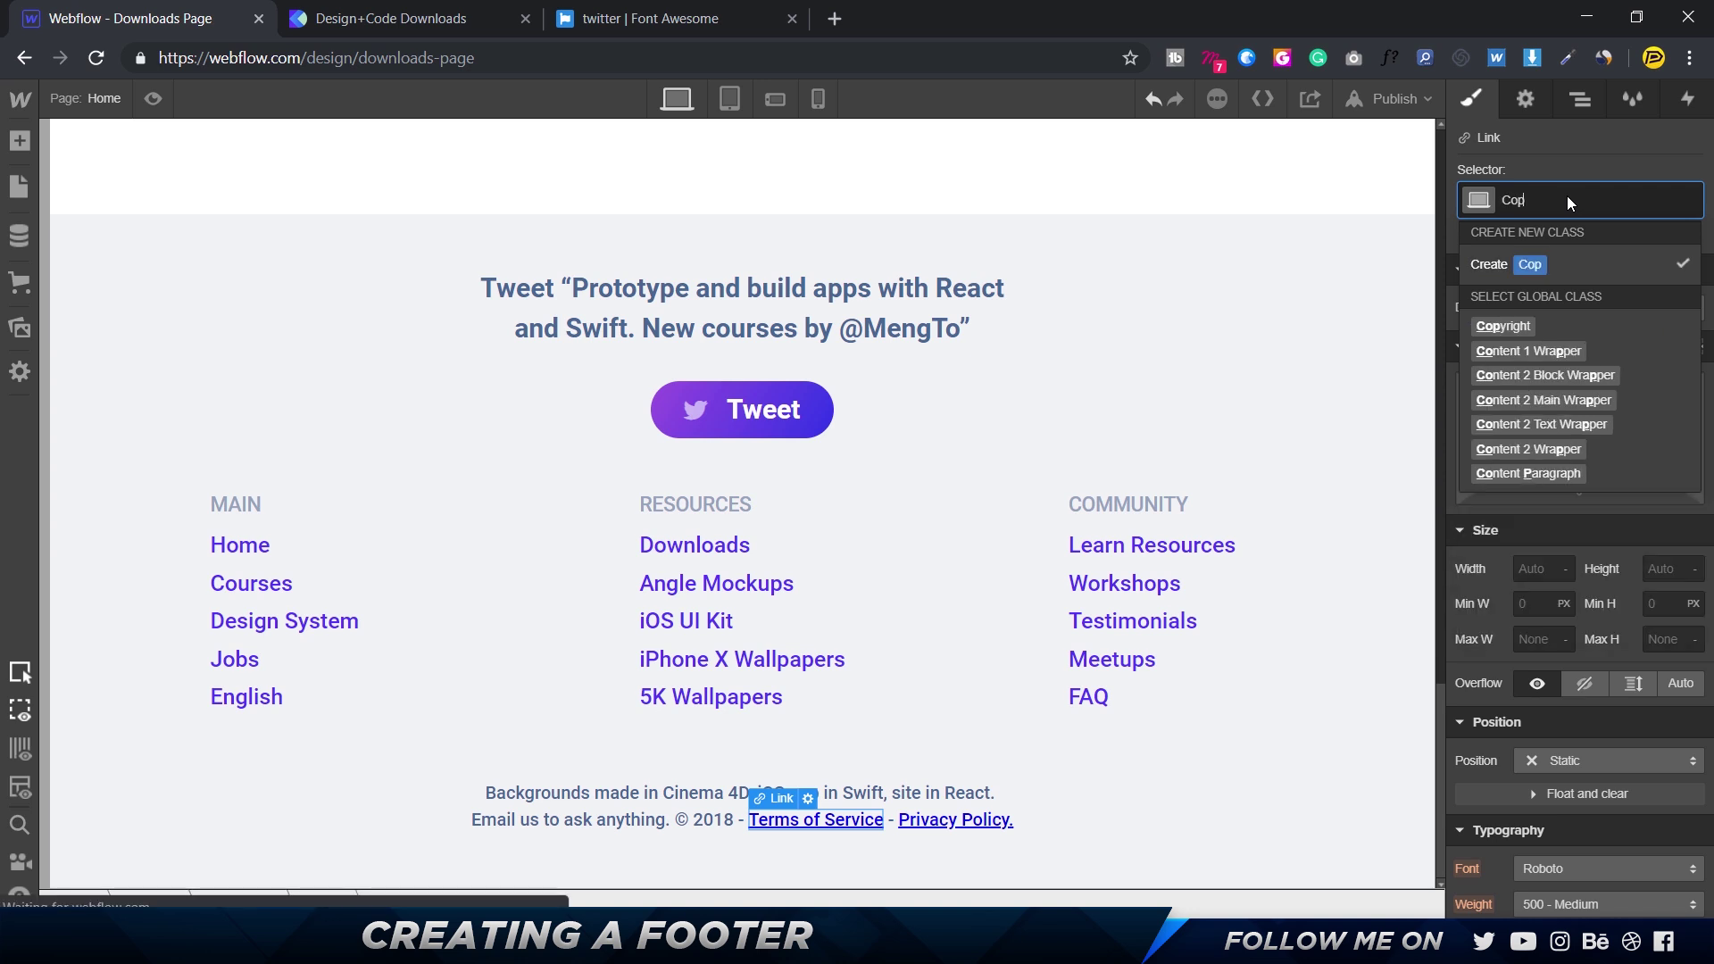
{"action": "type", "text": "yright Links"}
{"action": "key", "text": "Return"}
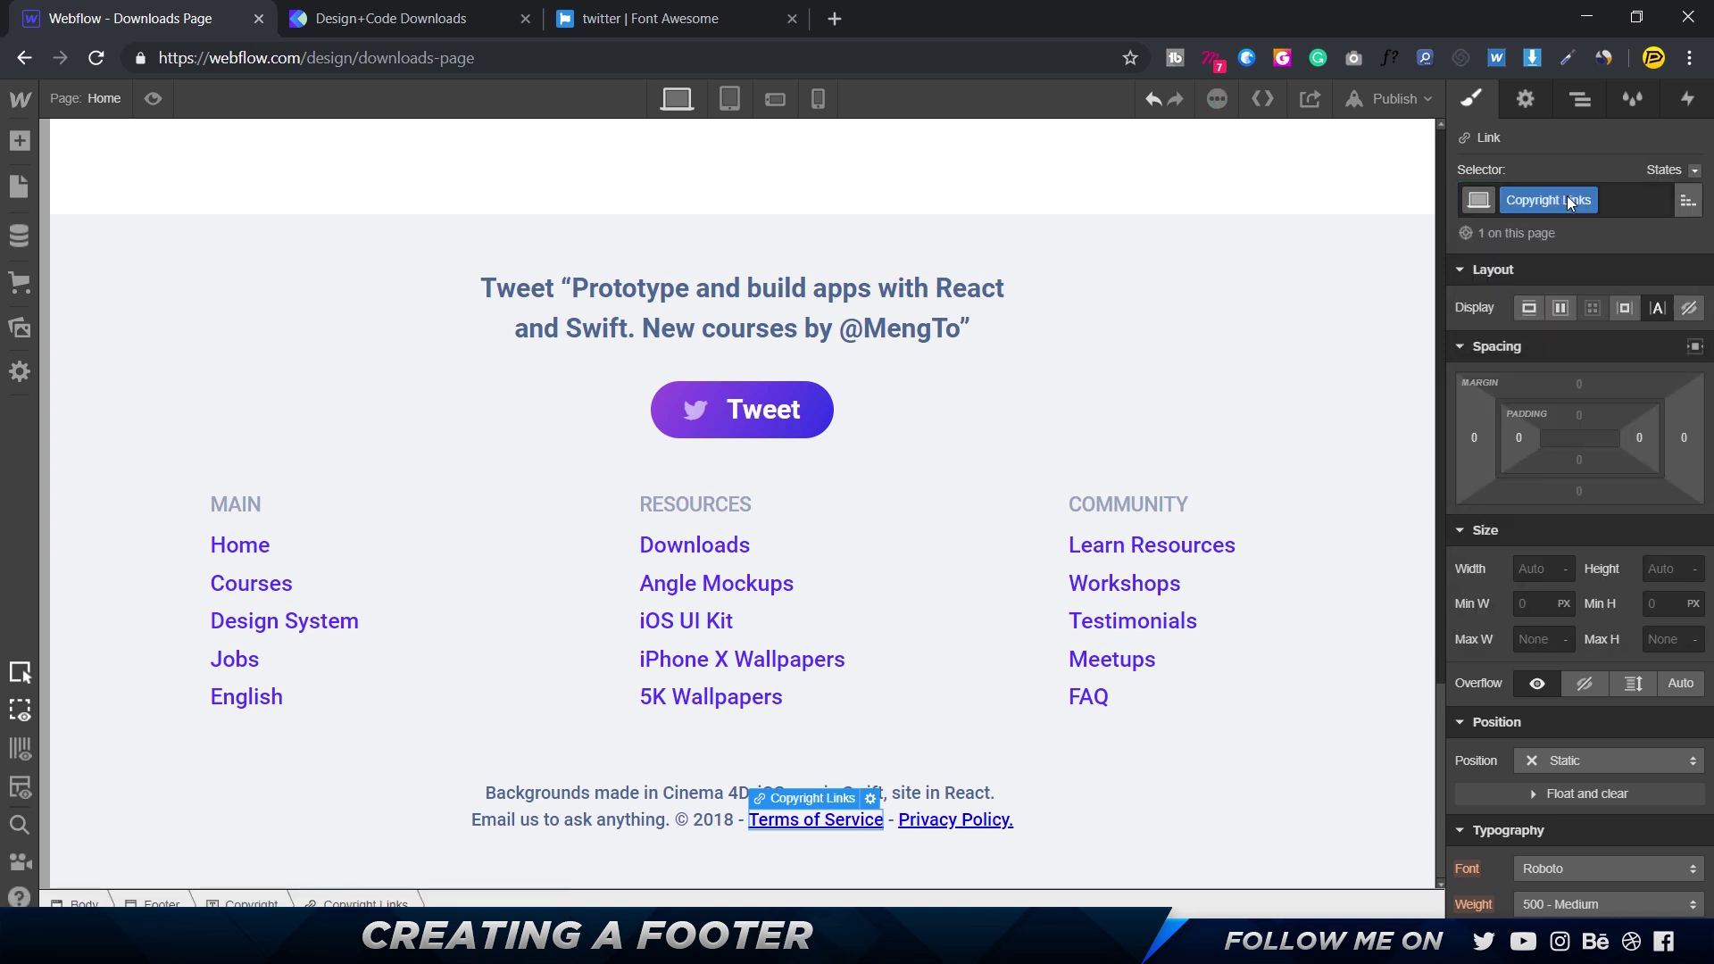
{"action": "scroll", "coordinate": [1587, 712], "scroll_direction": "down", "scroll_amount": 5}
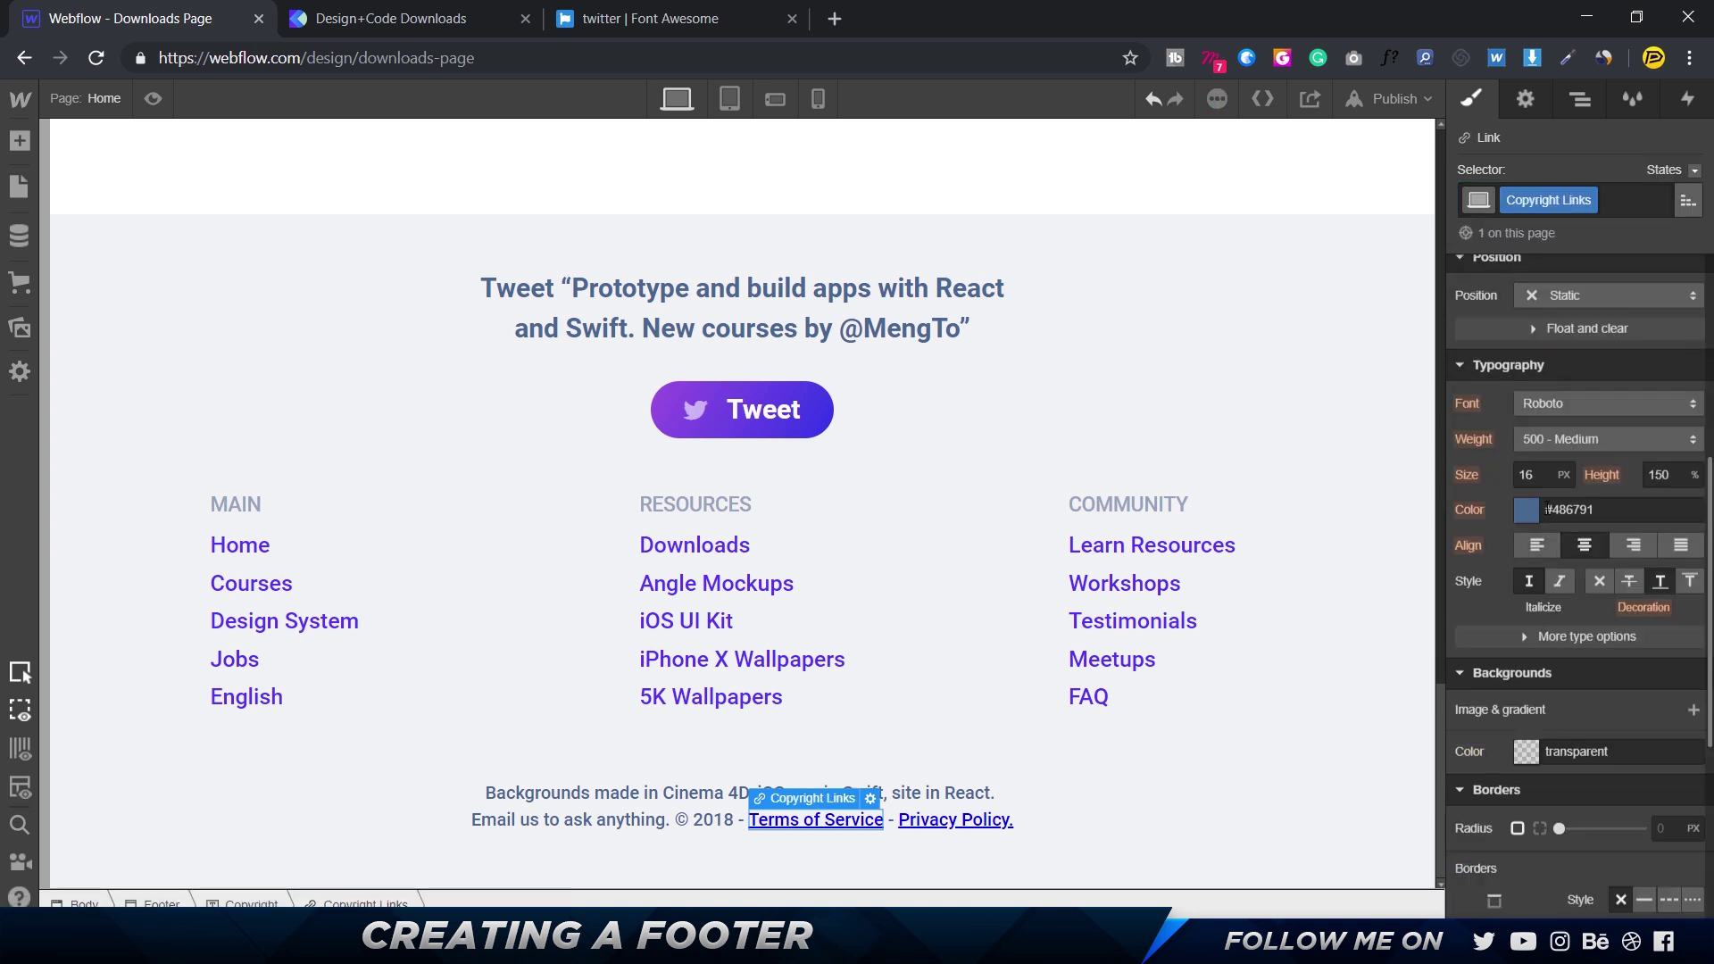
{"action": "scroll", "coordinate": [1634, 730], "scroll_direction": "down", "scroll_amount": 3}
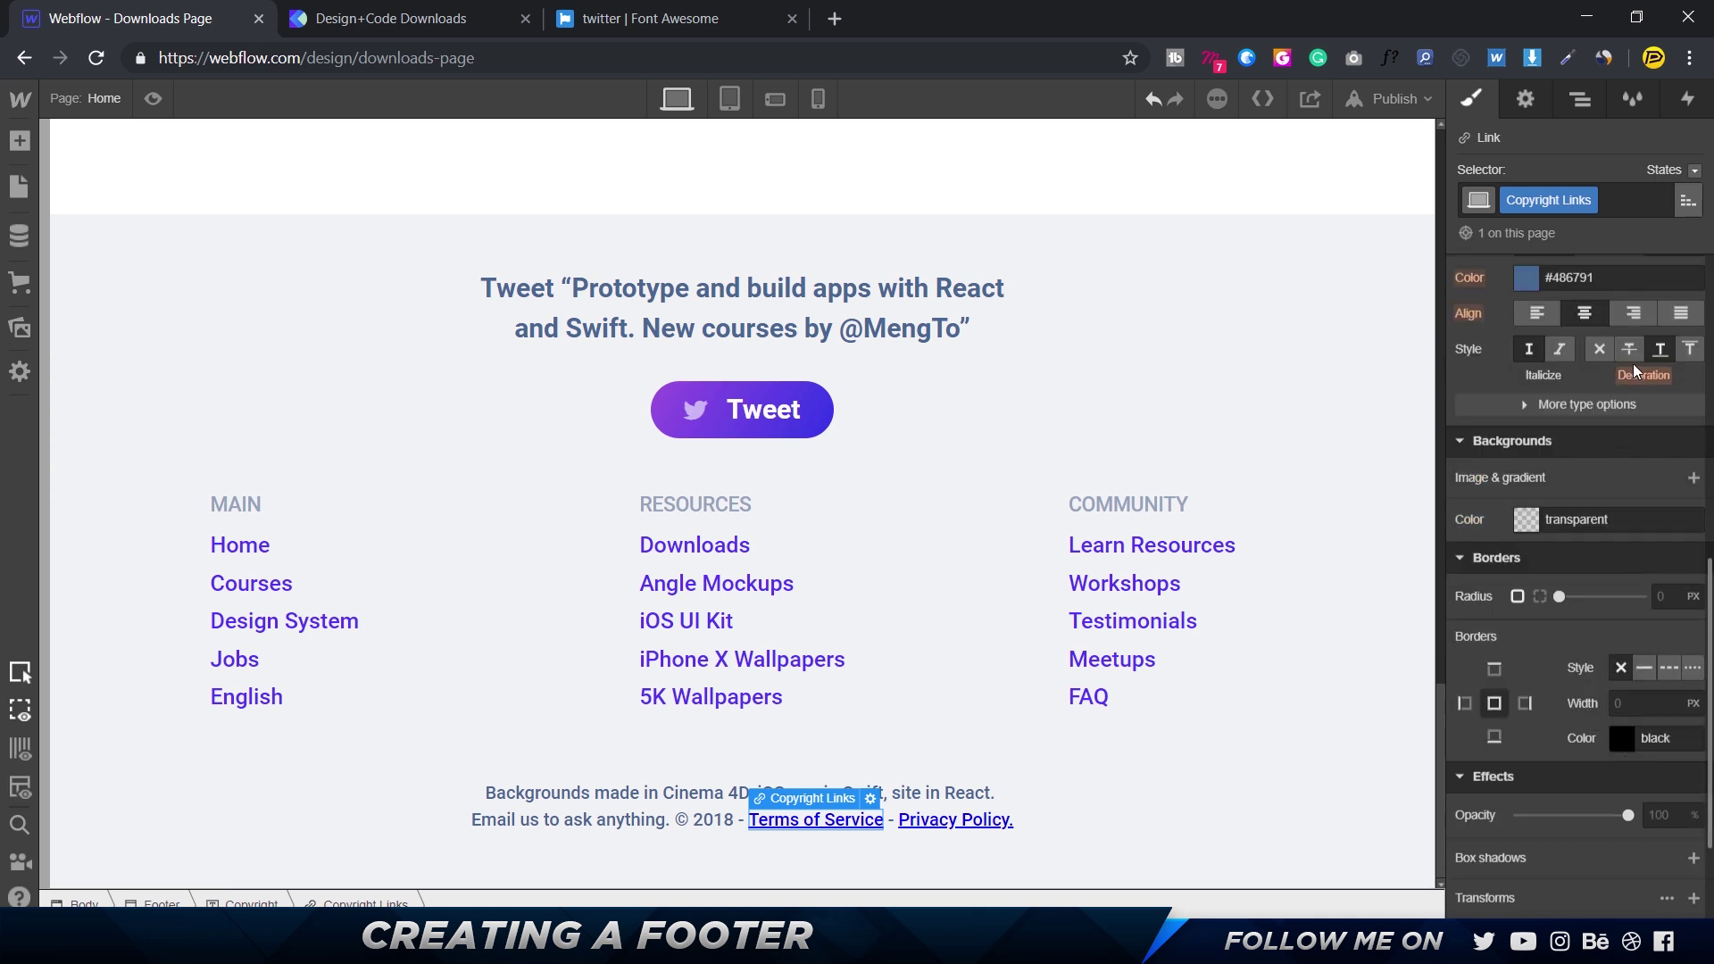
{"action": "left_click", "coordinate": [1599, 348]}
{"action": "left_click", "coordinate": [1582, 278]}
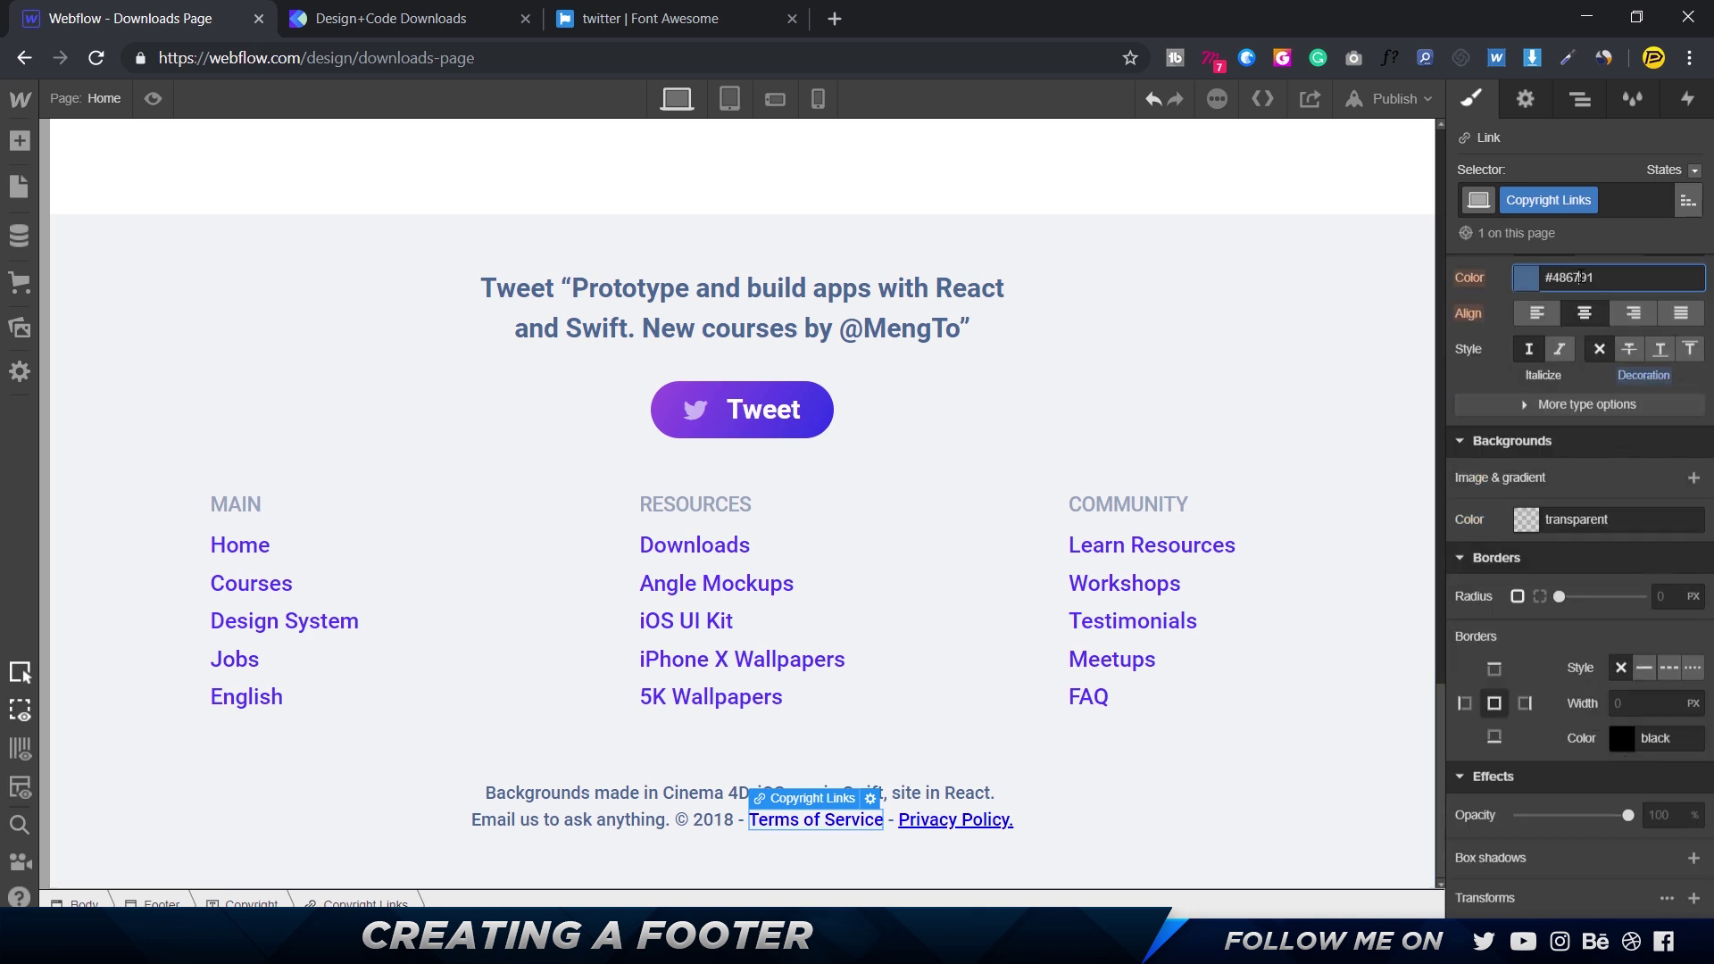
- Apply the existing Copyright Links class to the Privacy Policy link
{"action": "scroll", "coordinate": [1582, 278], "scroll_direction": "up", "scroll_amount": 8}
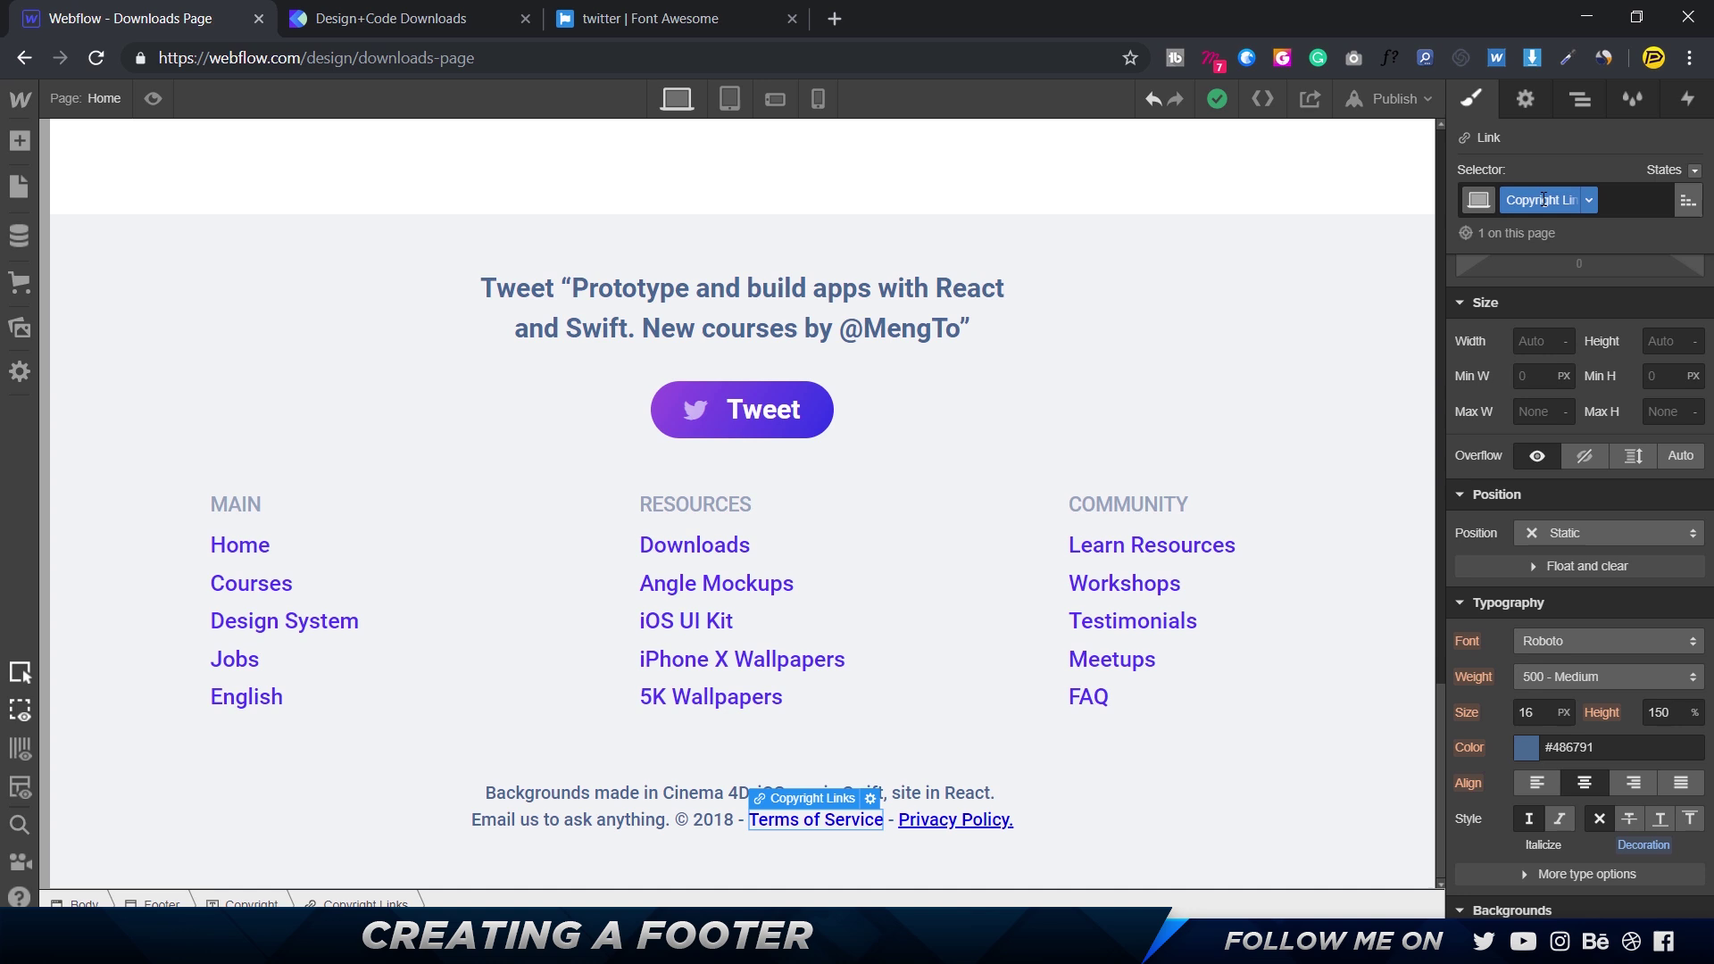
{"action": "left_click", "coordinate": [982, 821]}
{"action": "left_click", "coordinate": [1551, 201]}
{"action": "type", "text": "copy"}
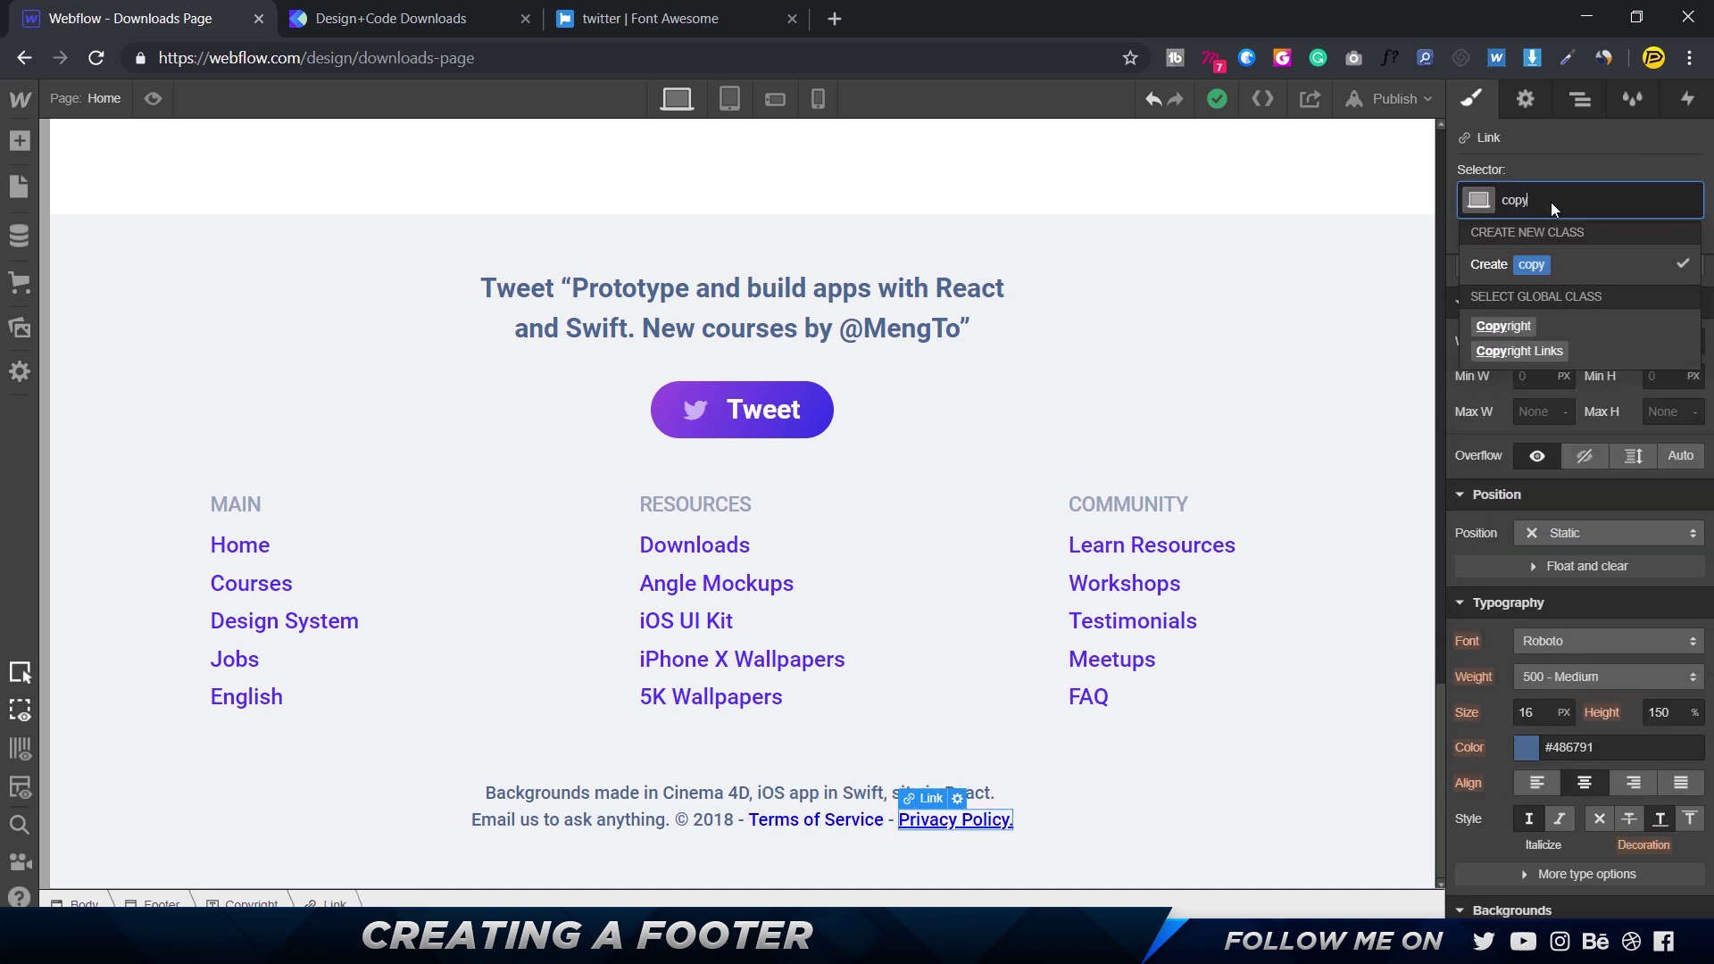
{"action": "key", "text": "Down"}
{"action": "key", "text": "Return"}
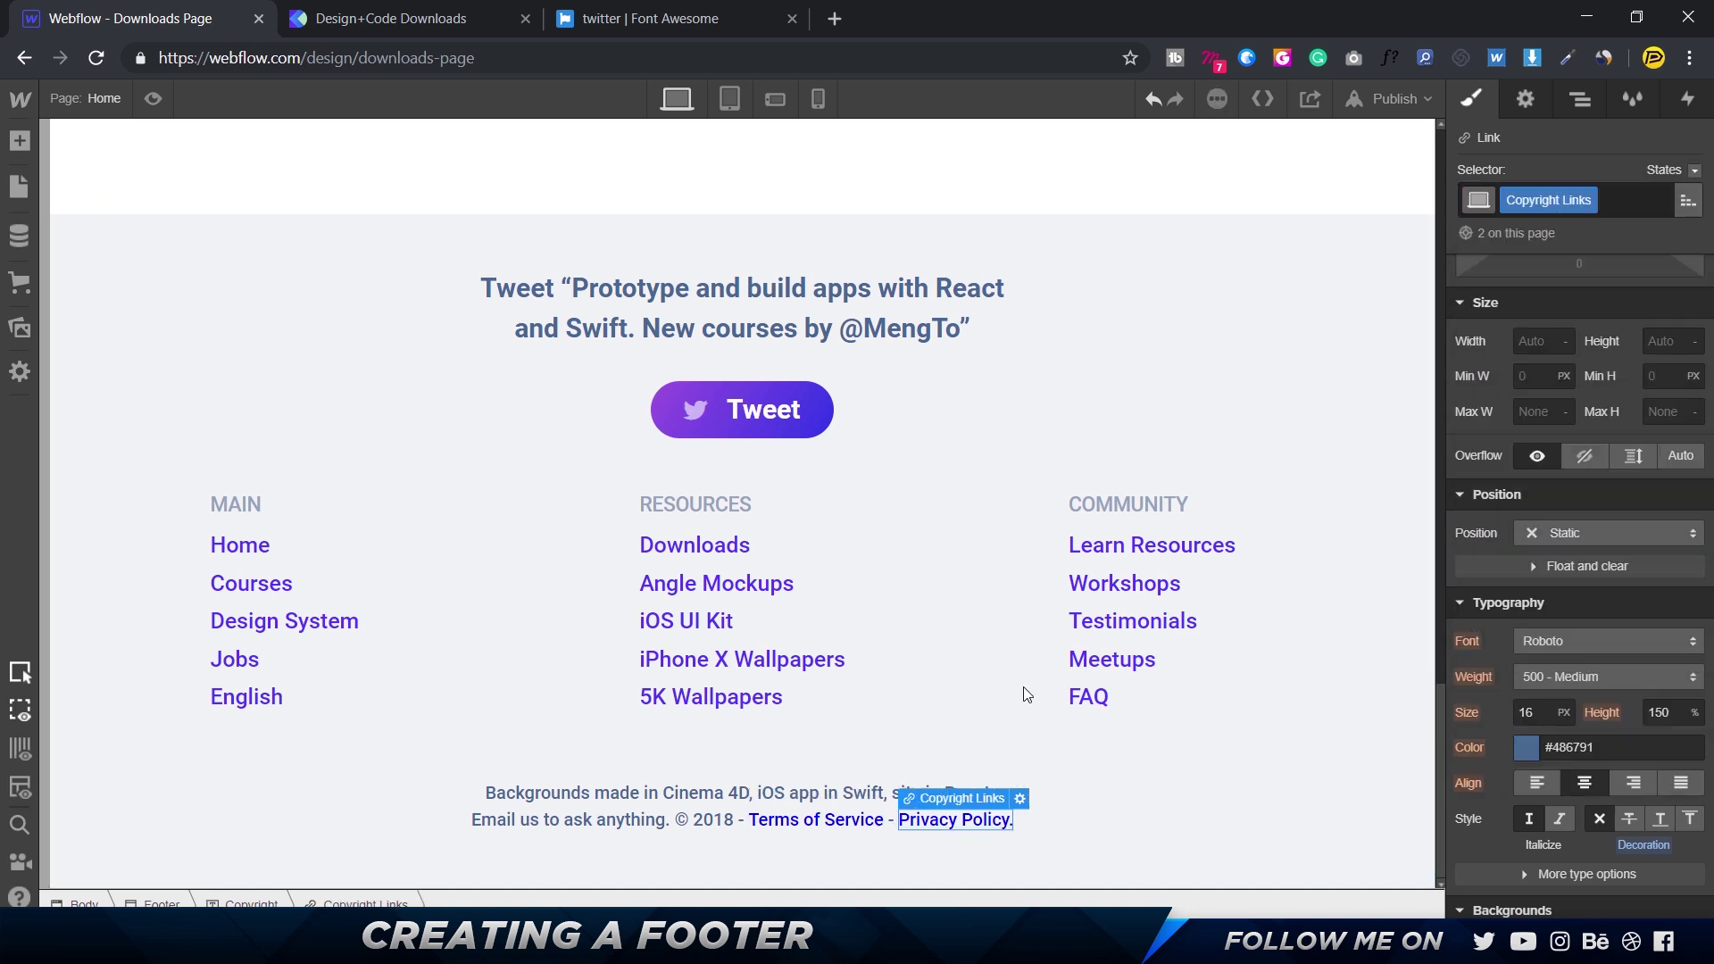
- Set the Copyright Links text colour to #486791 through the Terms of Service link
{"action": "left_click", "coordinate": [785, 832]}
{"action": "left_click", "coordinate": [789, 830]}
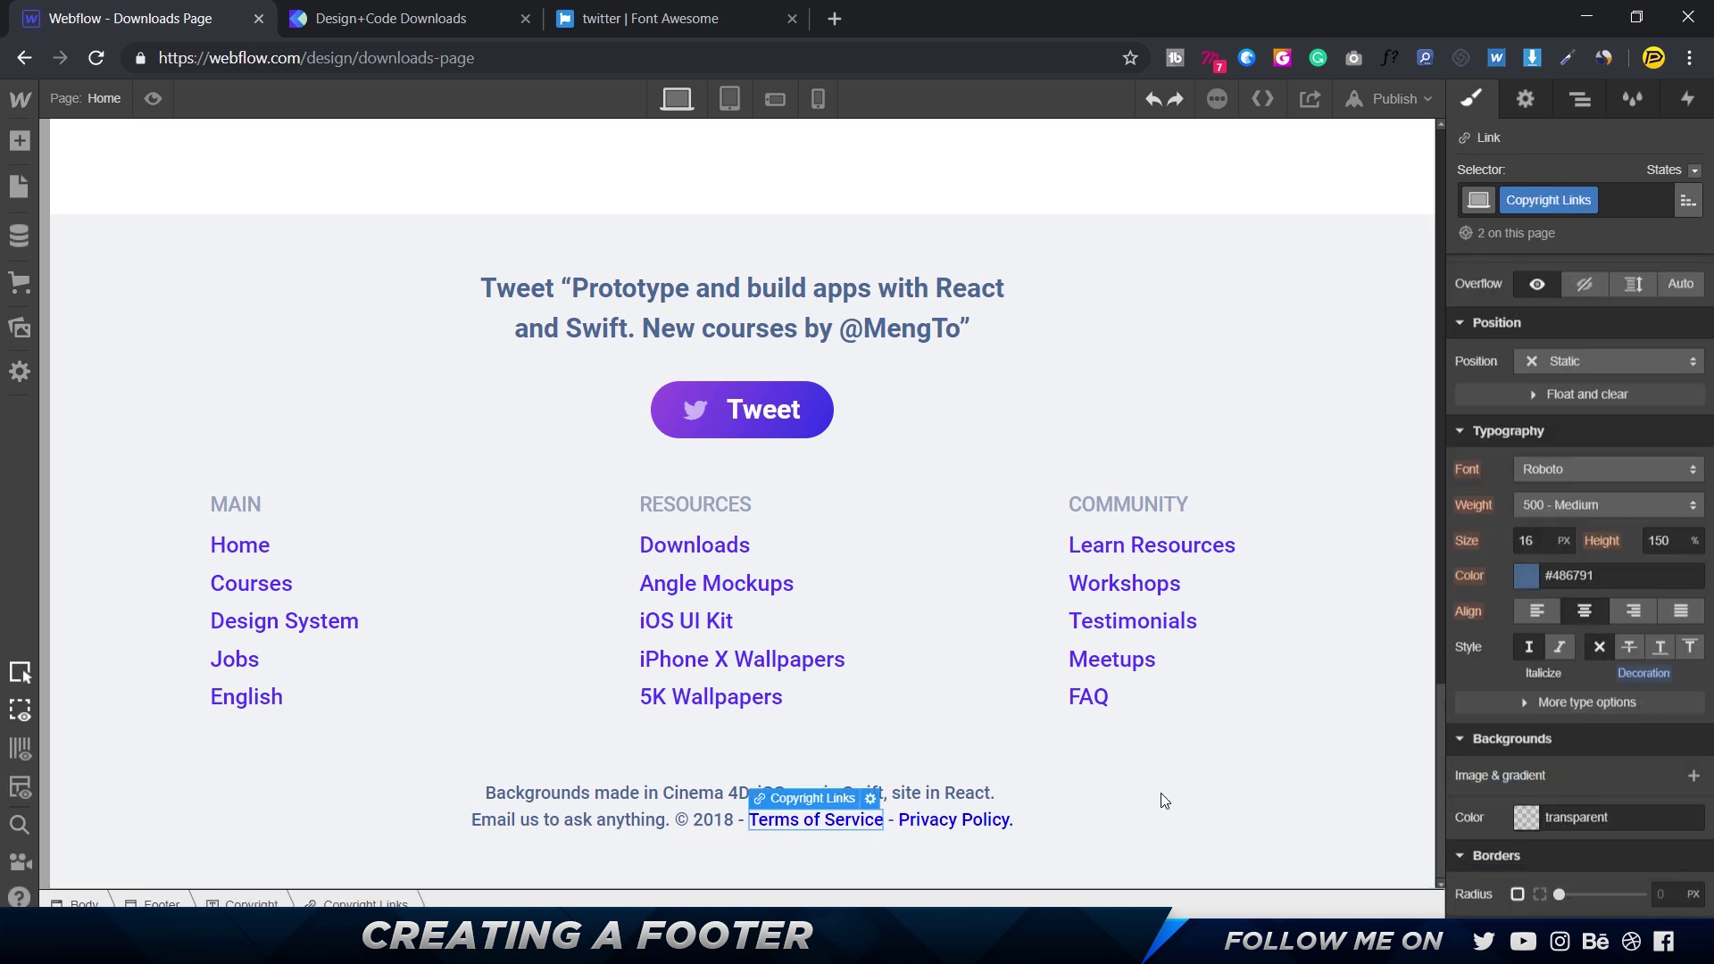
{"action": "left_click", "coordinate": [1526, 576]}
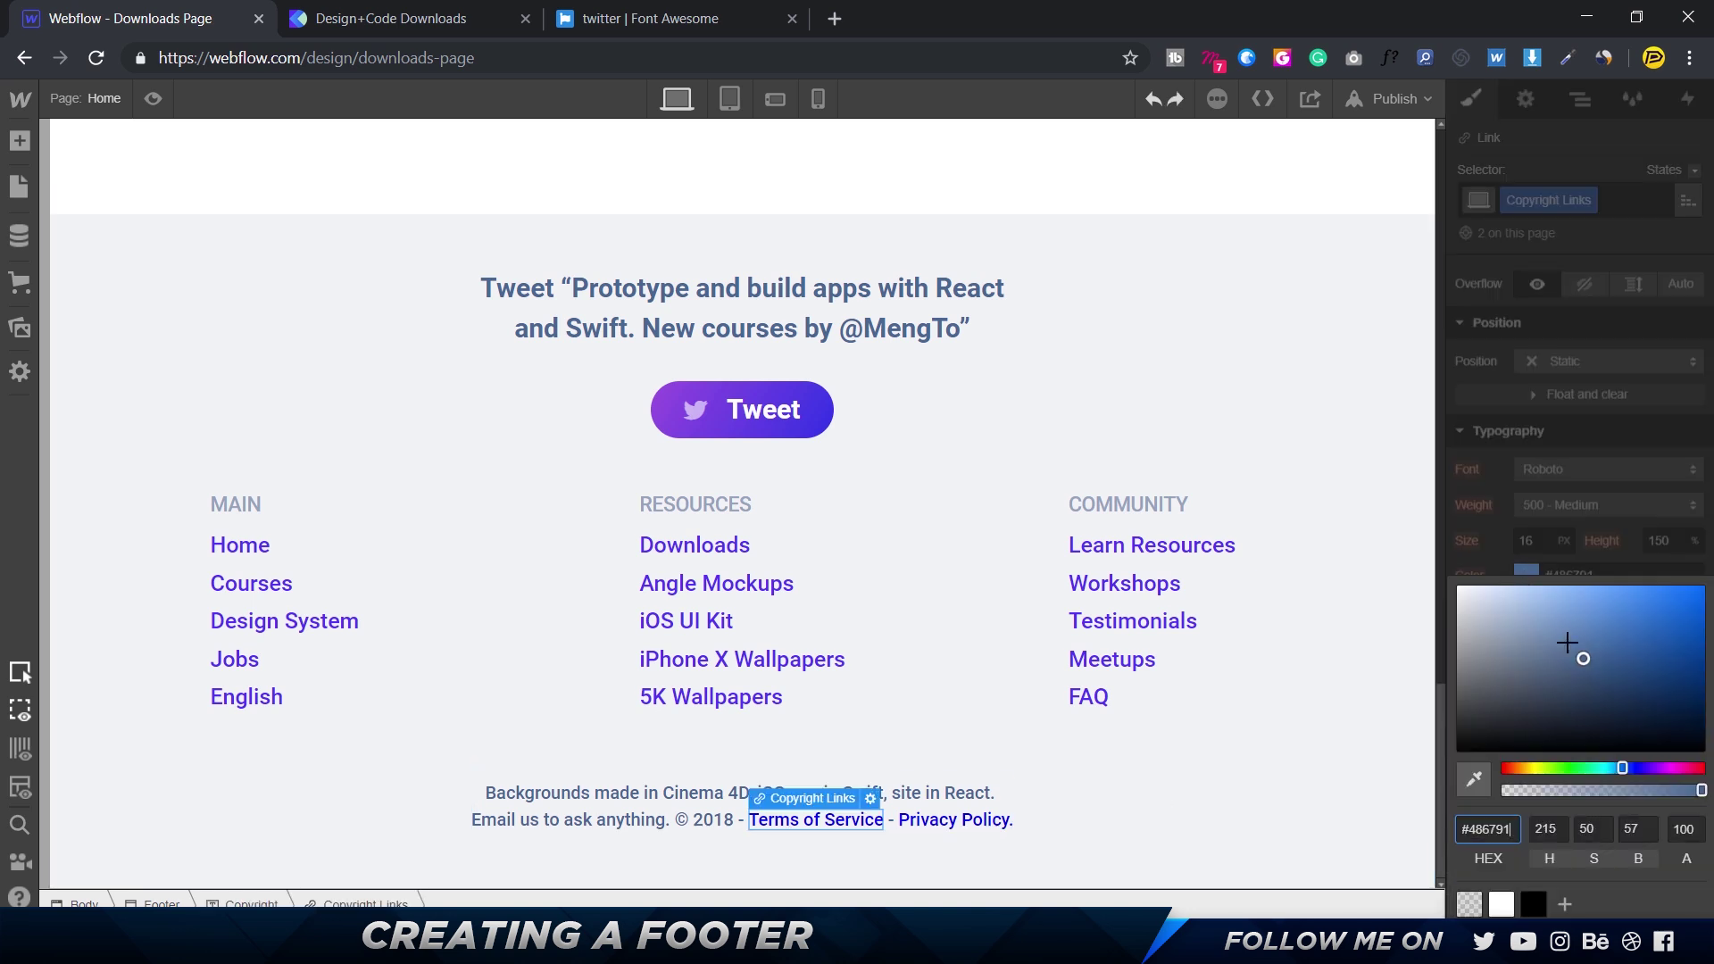
{"action": "left_click_drag", "start_coordinate": [1567, 643], "coordinate": [1408, 547]}
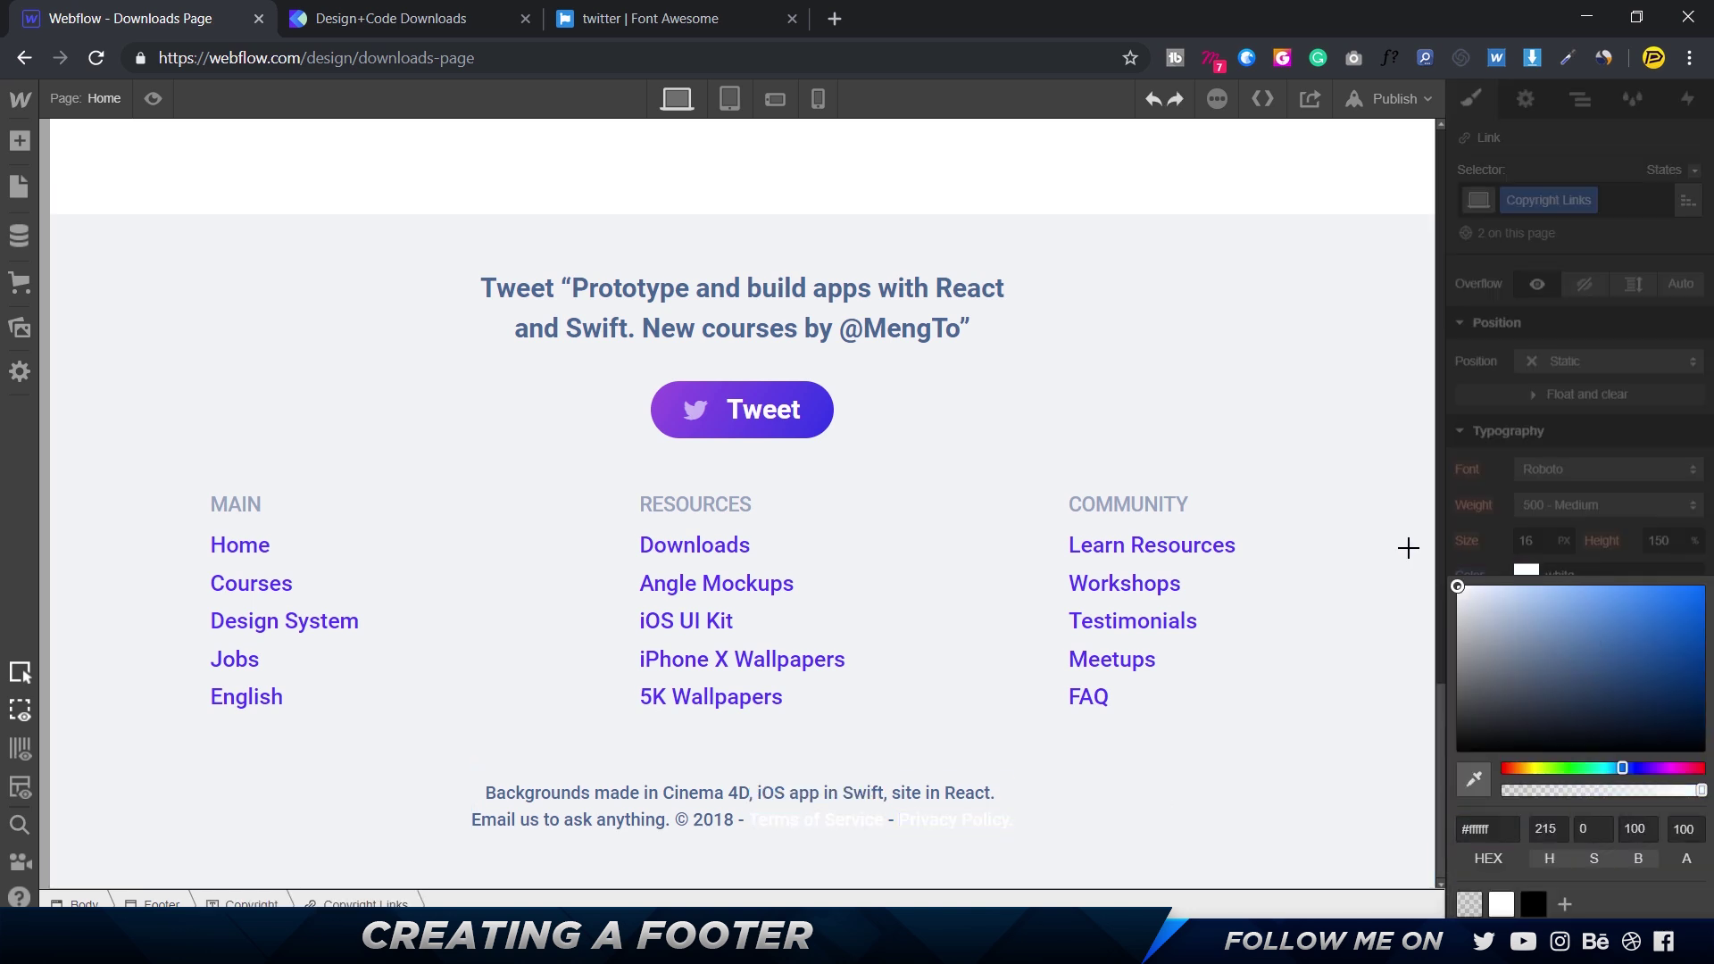
{"action": "left_click", "coordinate": [1496, 829]}
{"action": "key", "text": "ctrl+a"}
{"action": "type", "text": "#486791"}
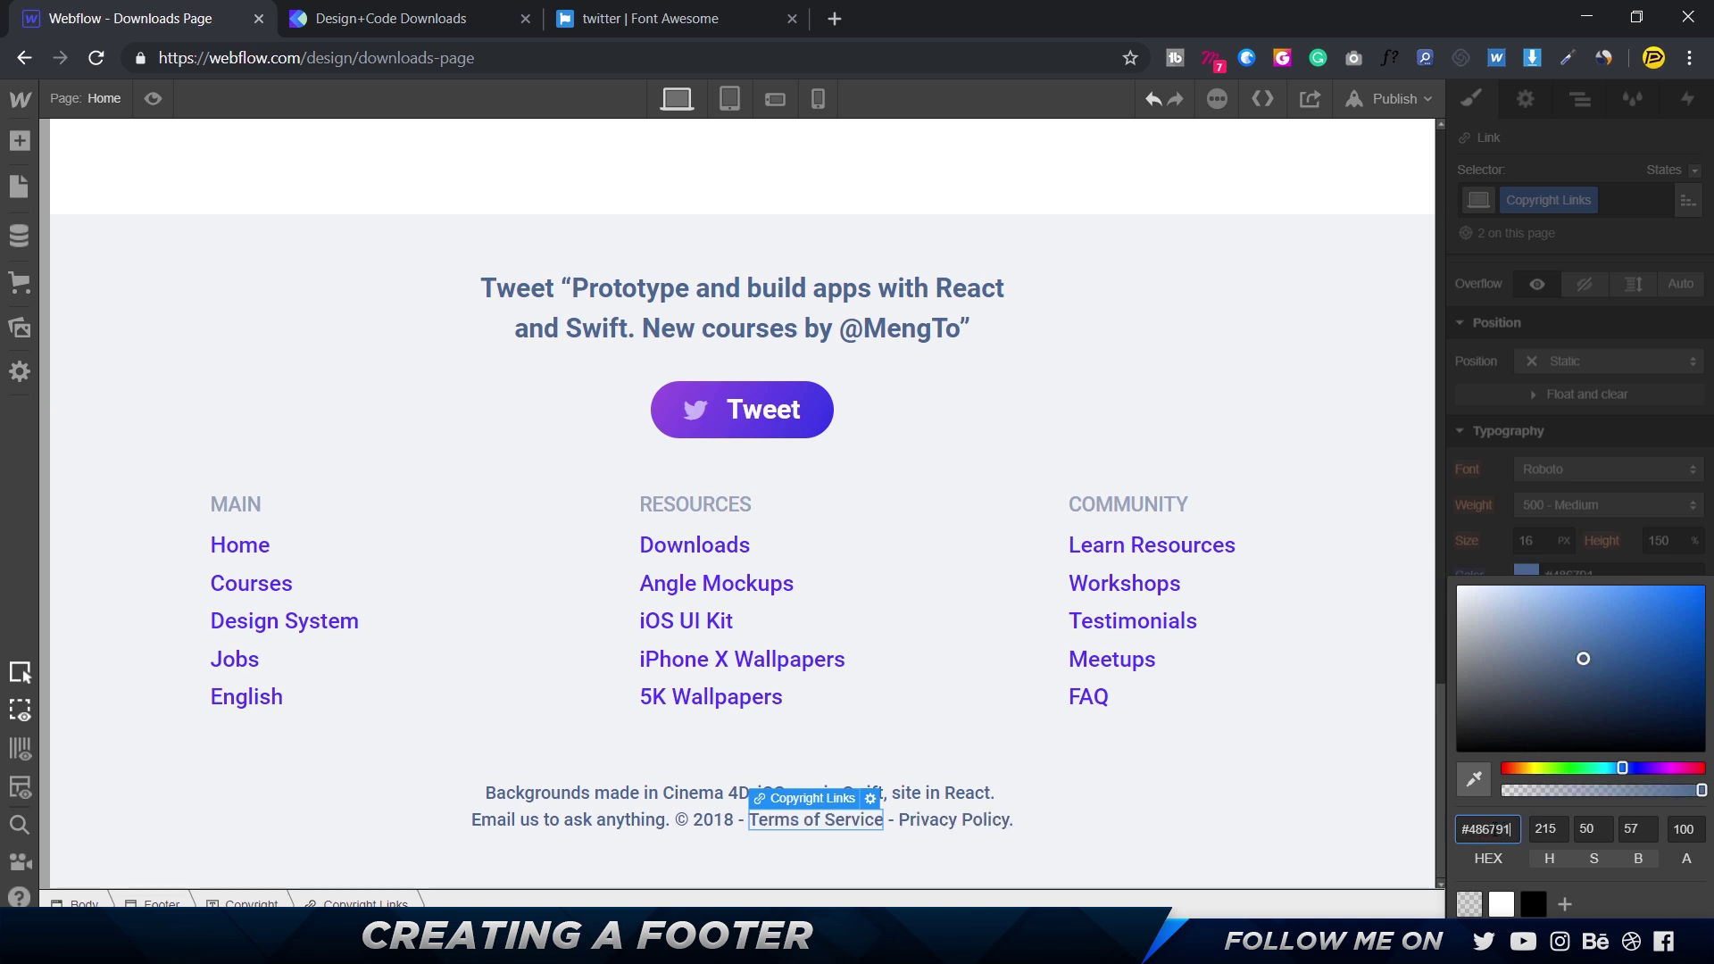
{"action": "left_click", "coordinate": [1175, 746]}
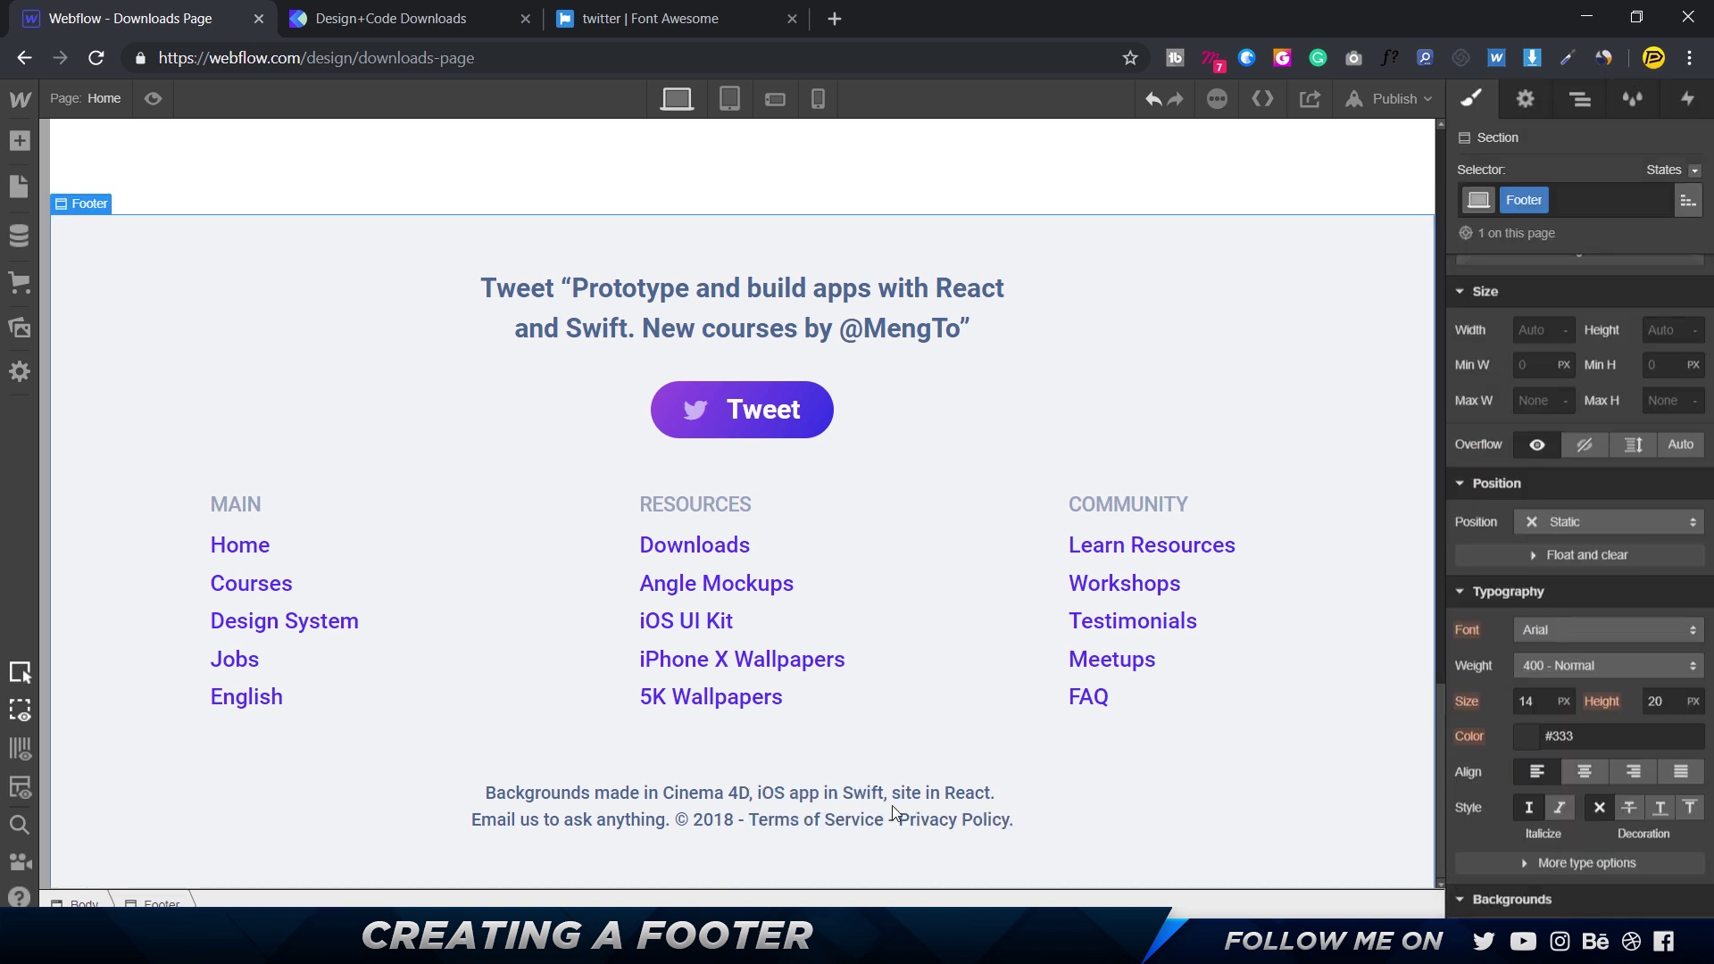
- Set the font weight of the Copyright Links class to 700 - Bold
{"action": "left_click", "coordinate": [846, 820]}
{"action": "left_click", "coordinate": [1631, 496]}
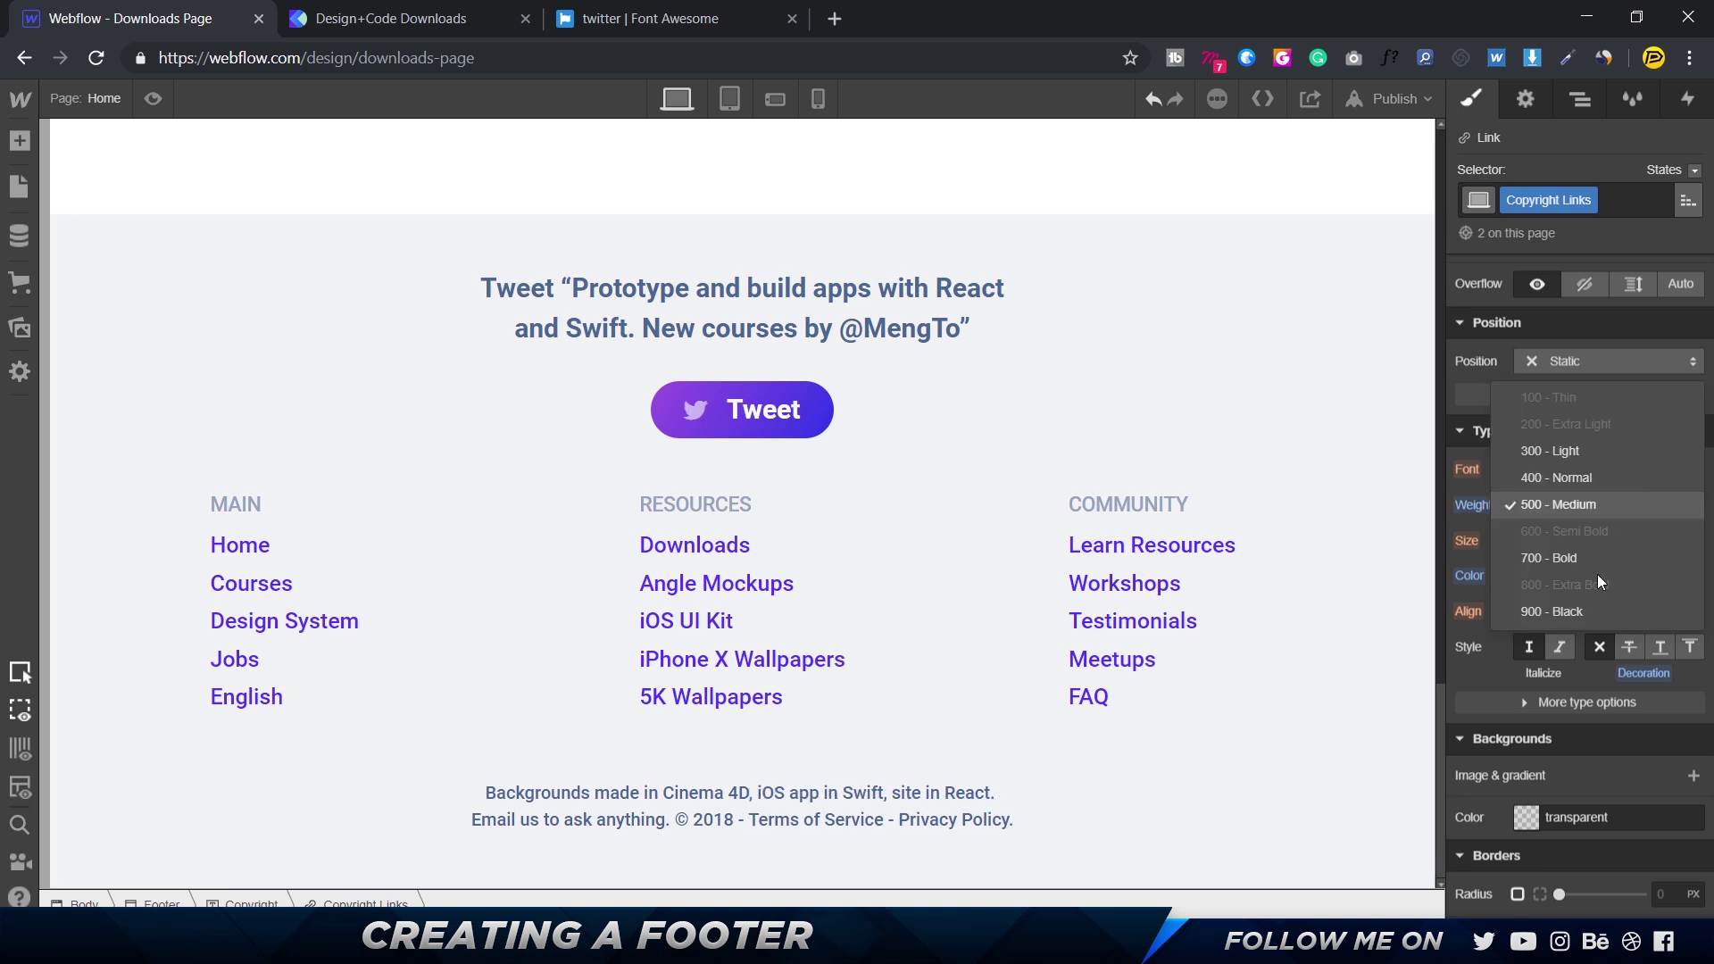
{"action": "left_click", "coordinate": [1594, 559]}
{"action": "left_click", "coordinate": [1138, 841]}
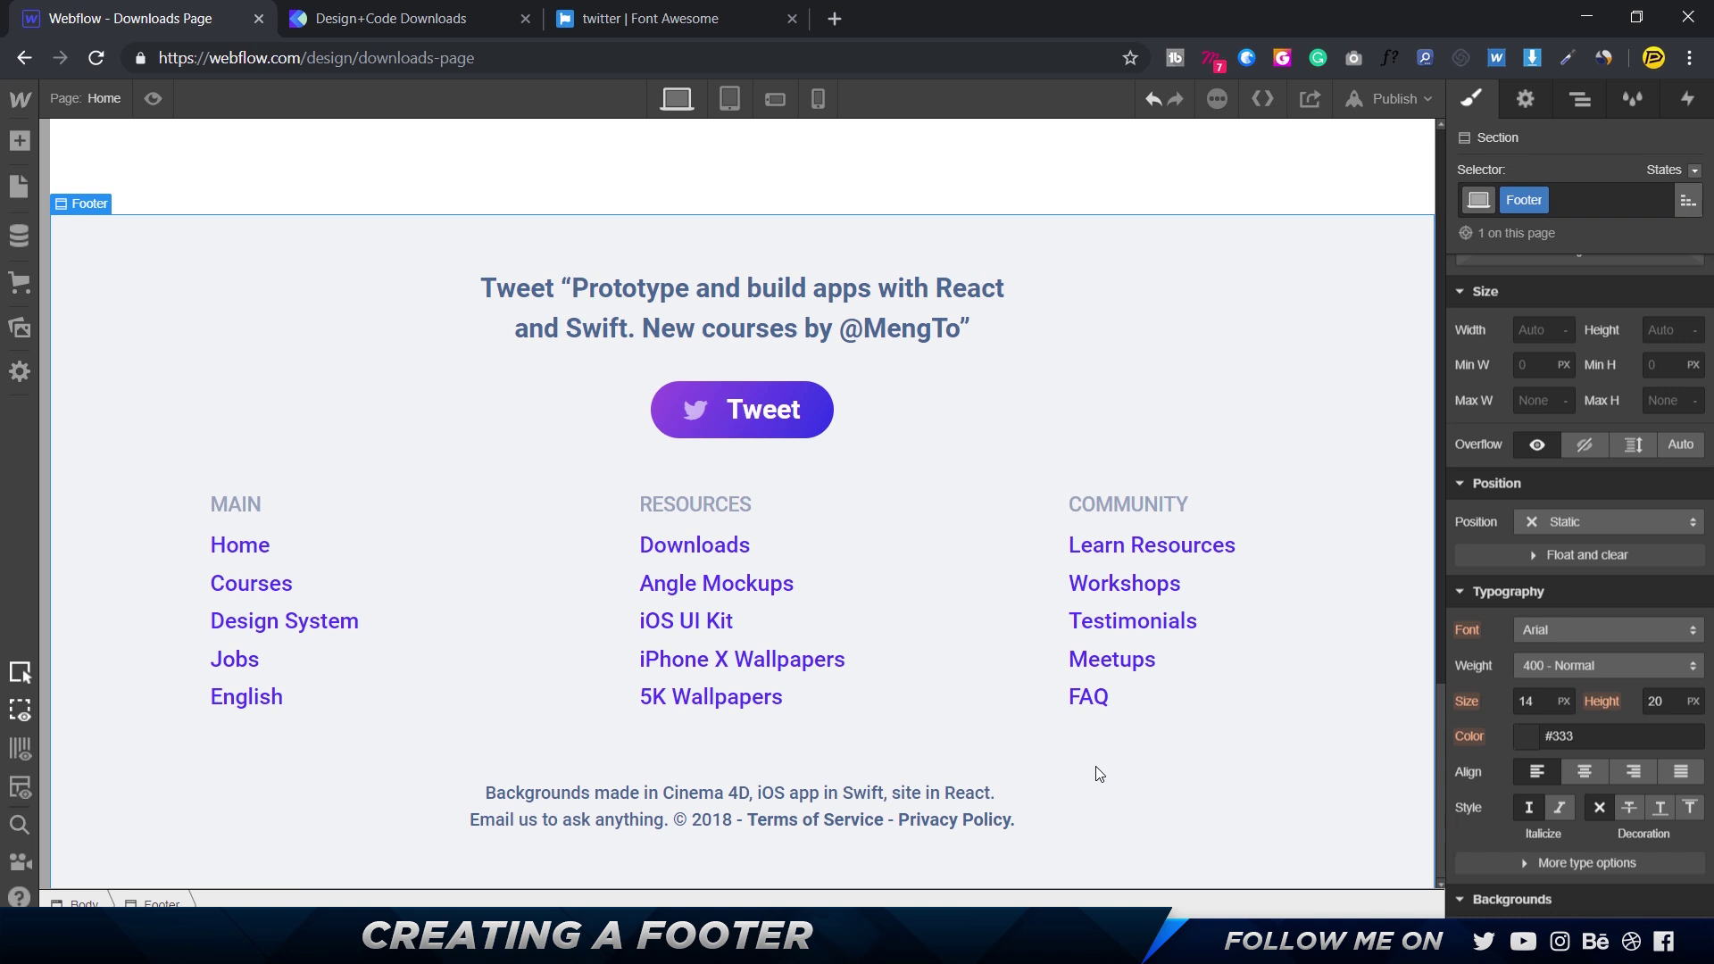
- Review the page layout from the footer up through Top Downloads to the hero section
{"action": "left_click", "coordinate": [1076, 514]}
{"action": "left_click", "coordinate": [1060, 266]}
{"action": "key", "text": "ctrl+z"}
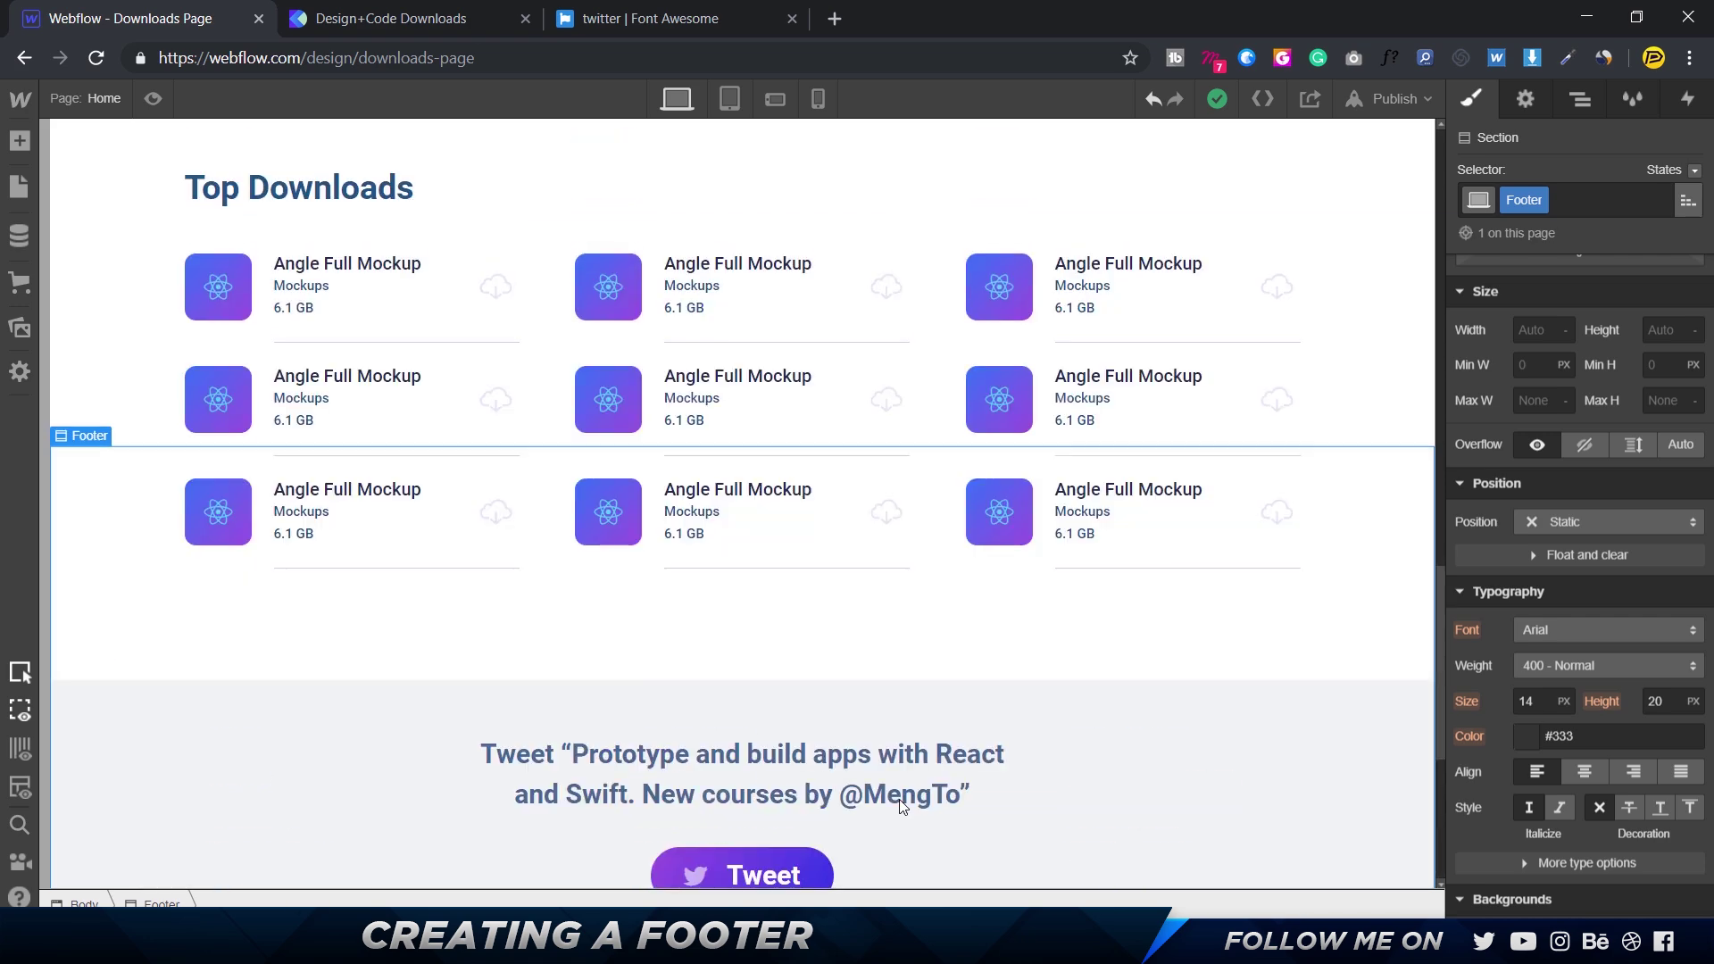
{"action": "key", "text": "ctrl+shift+z"}
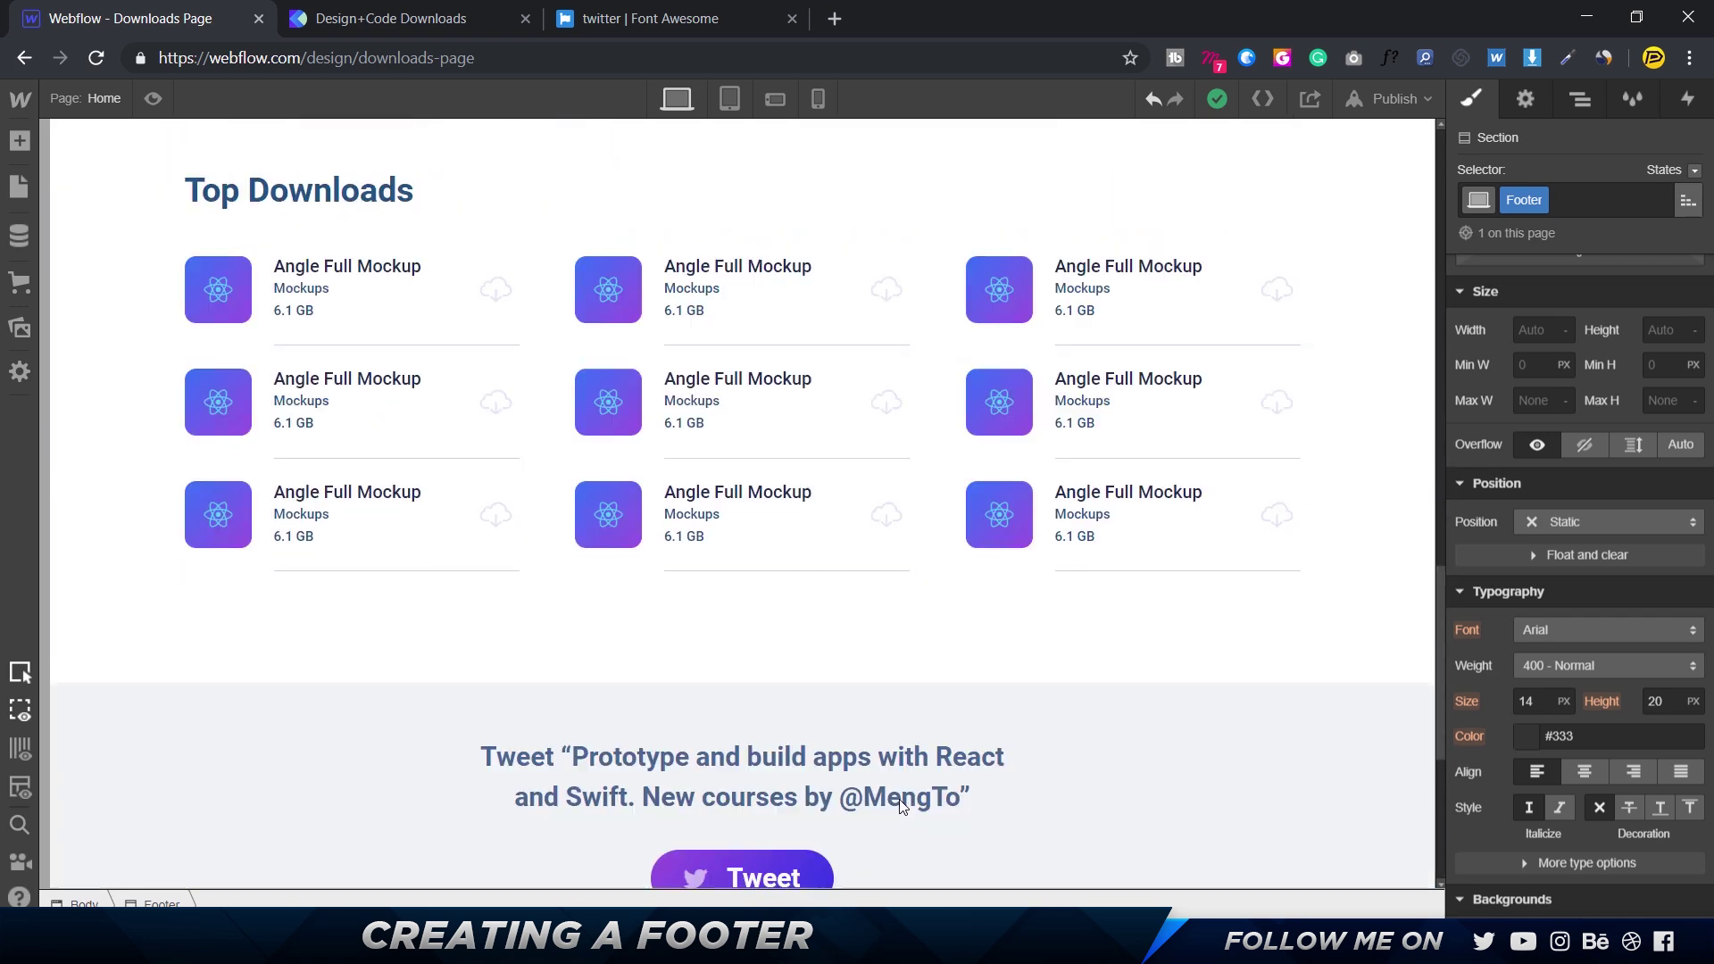
{"action": "scroll", "coordinate": [898, 800], "scroll_direction": "up", "scroll_amount": 20}
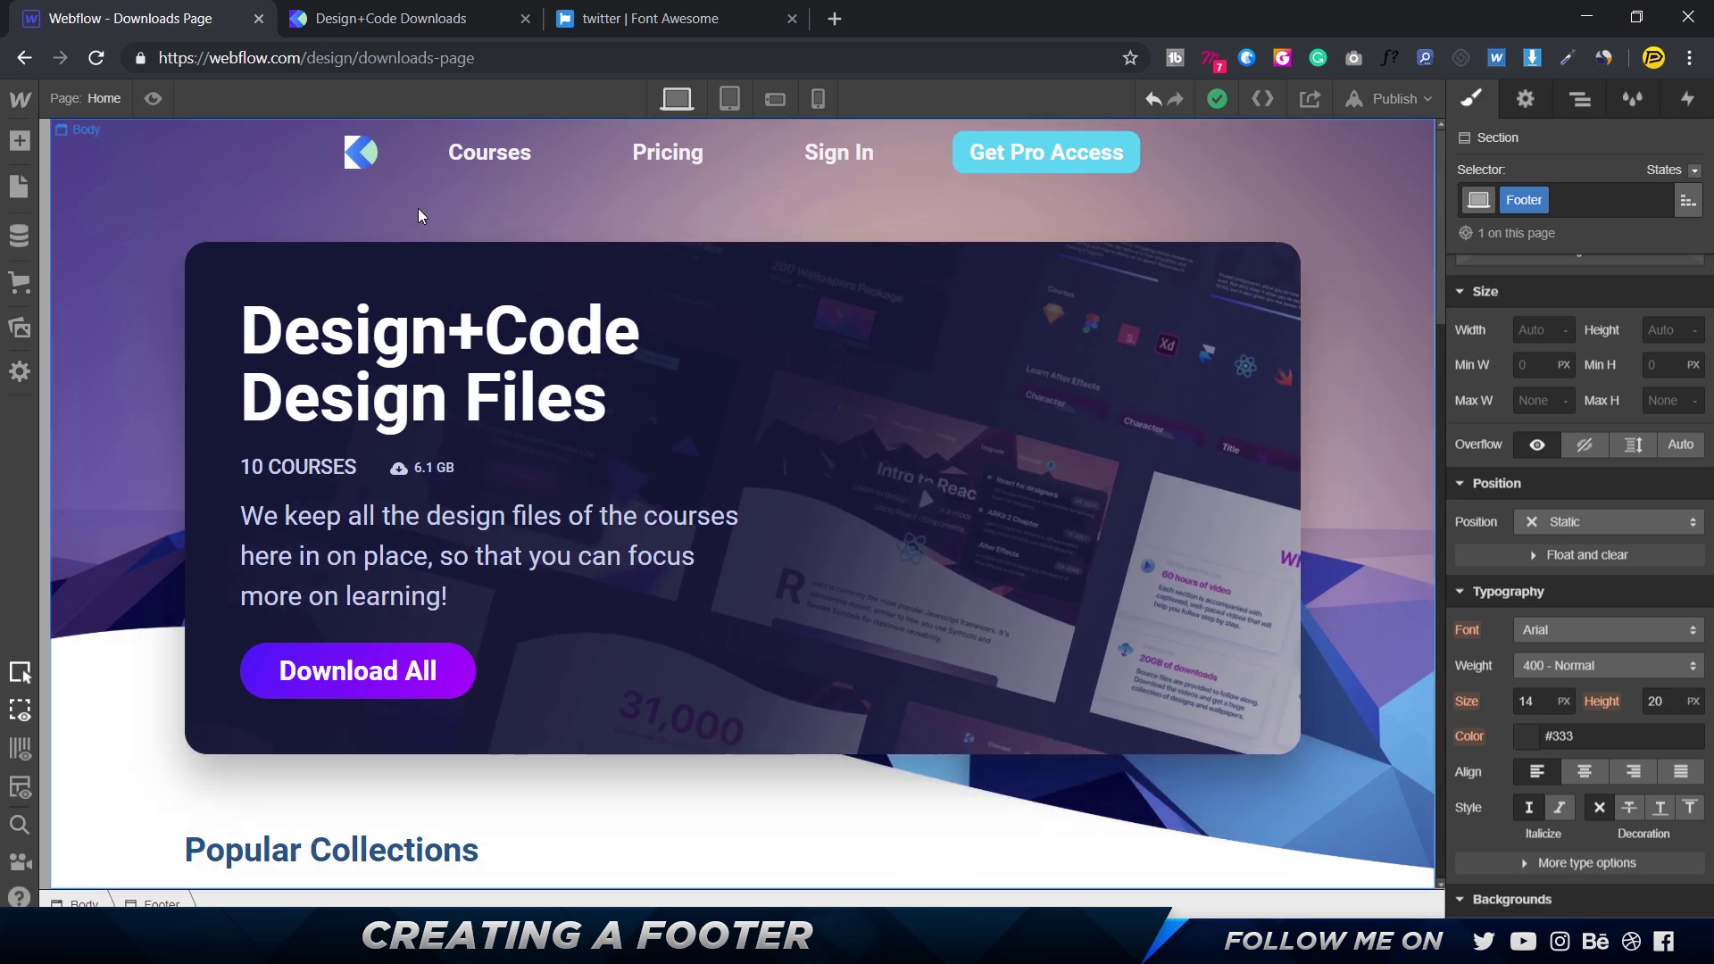
- Preview the page footer and check the Tweet button's hover behaviour
{"action": "scroll", "coordinate": [418, 207], "scroll_direction": "down", "scroll_amount": 20}
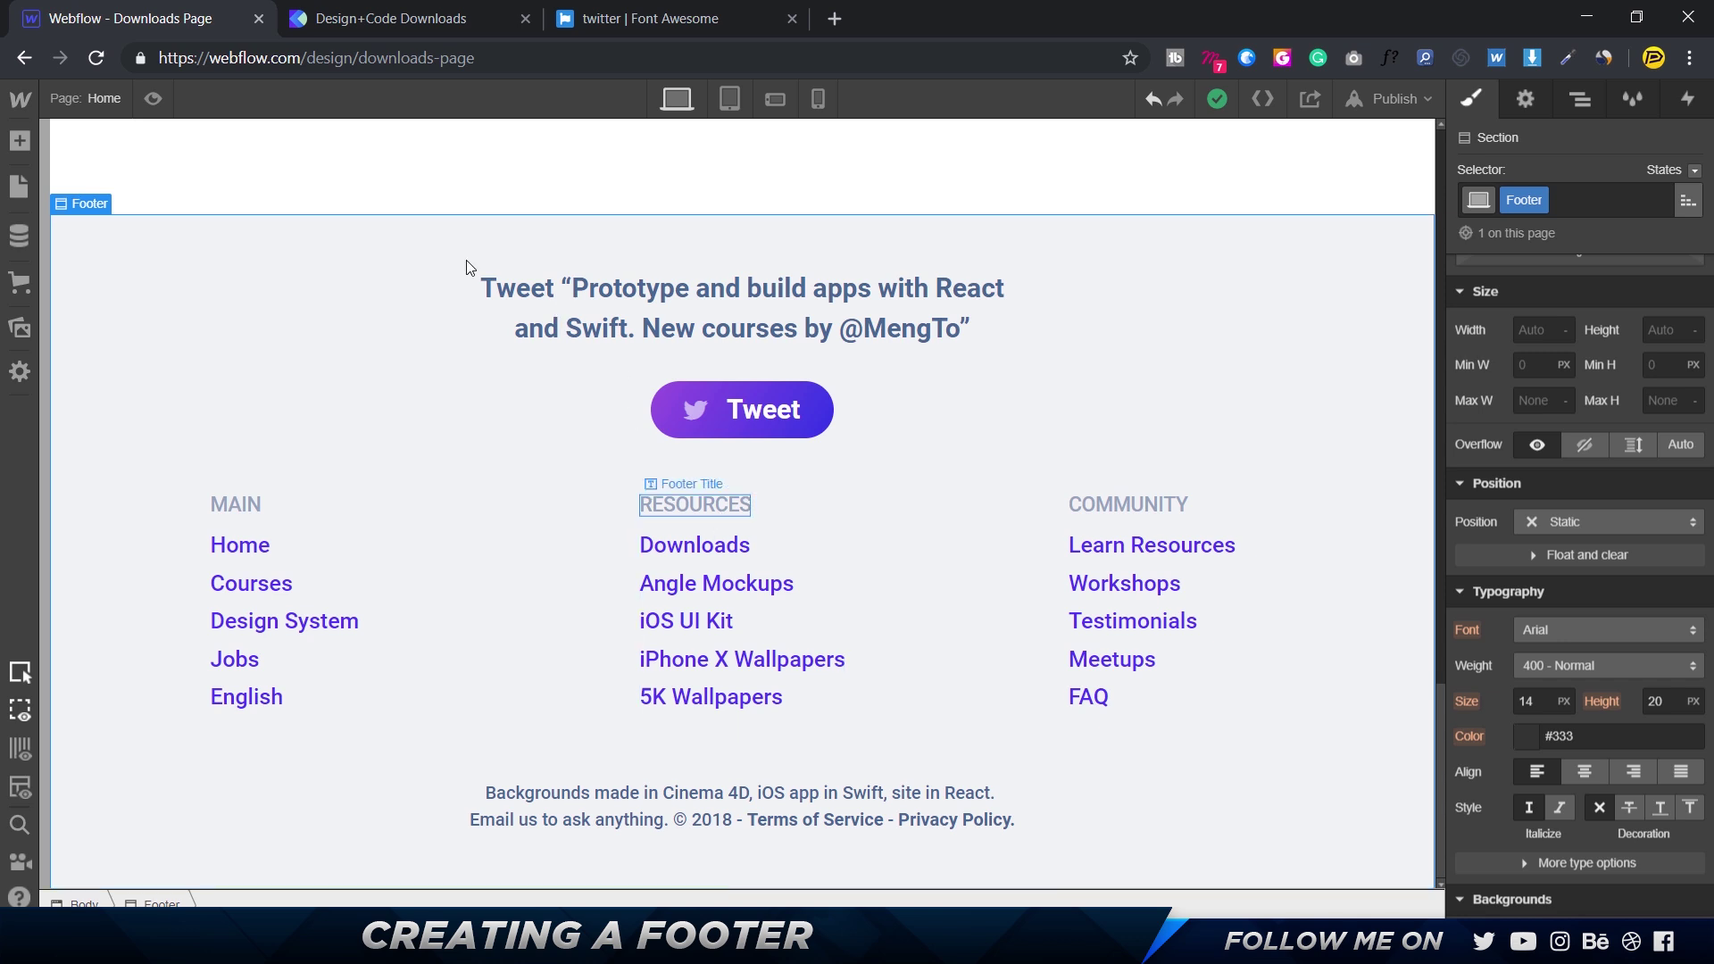
{"action": "left_click", "coordinate": [152, 99]}
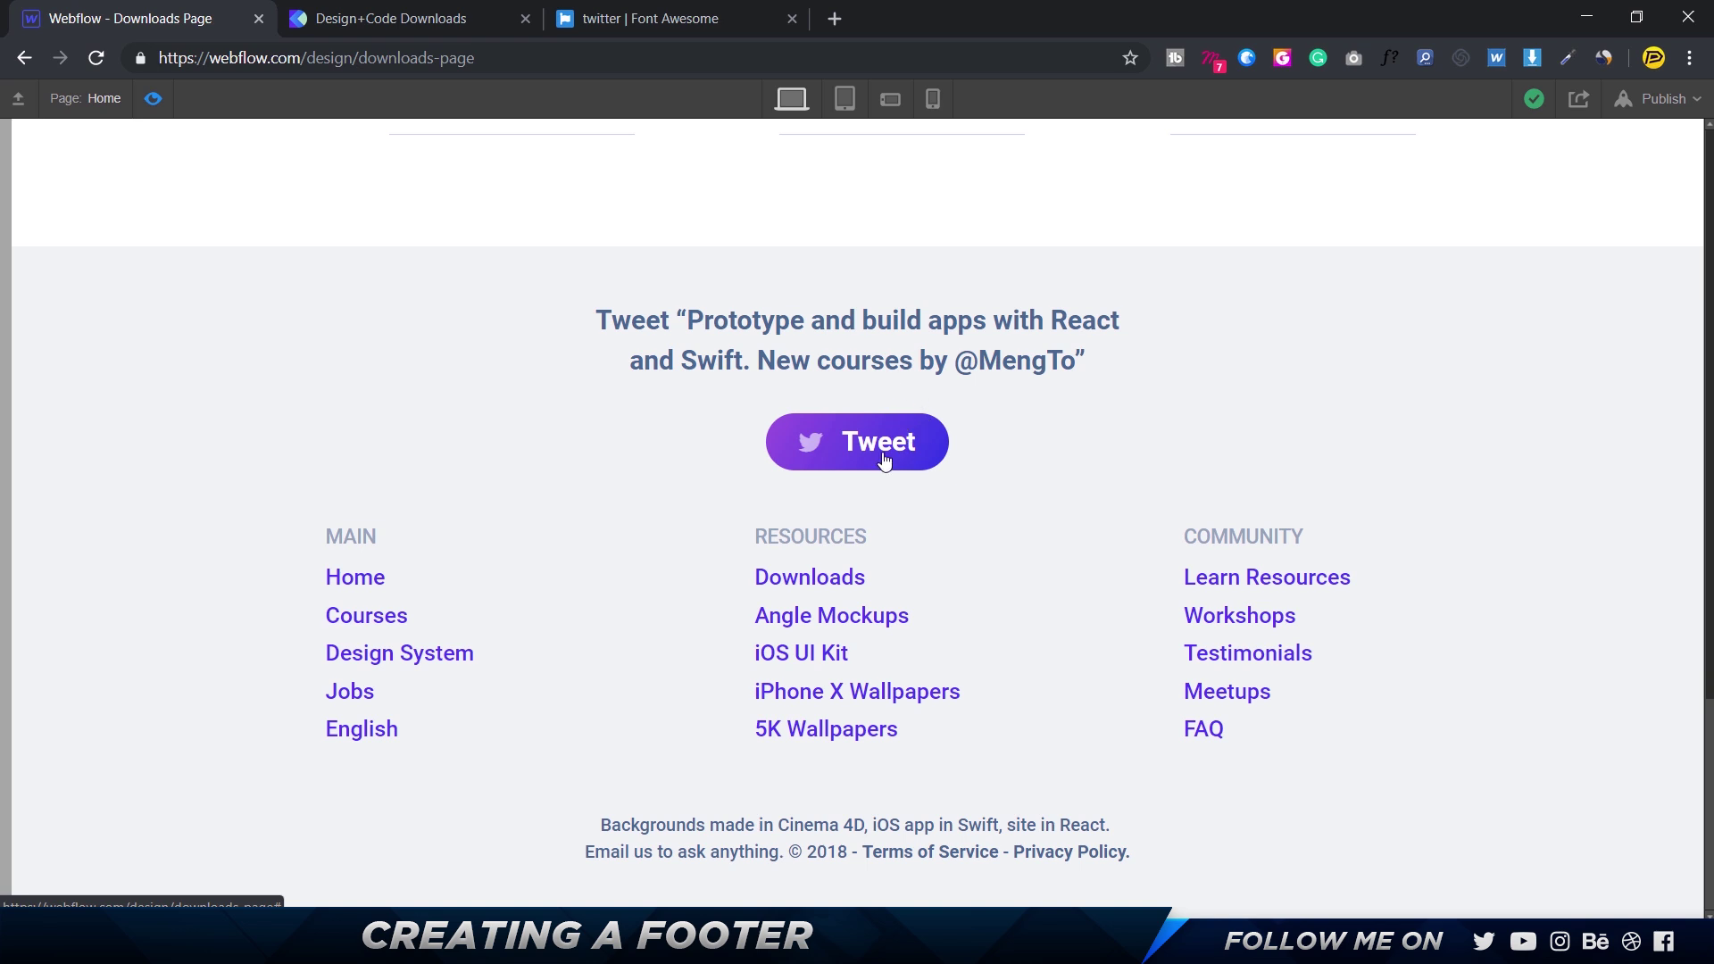
{"action": "key", "text": "ctrl+shift+p"}
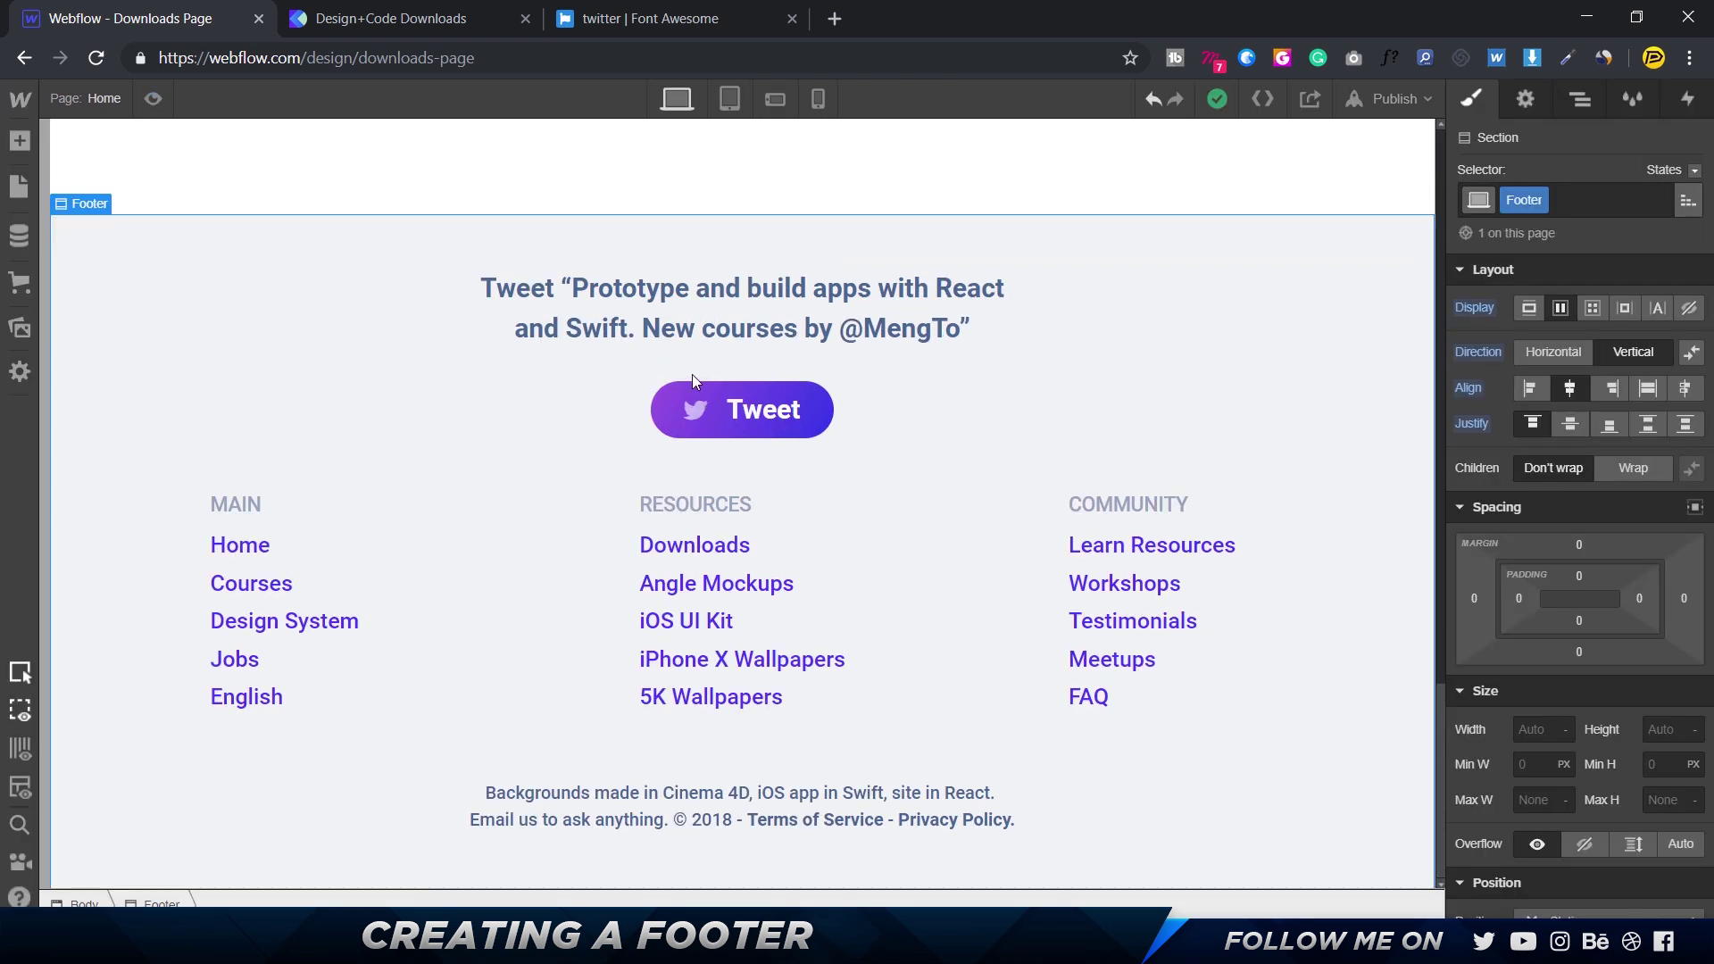
- Add a Move transform of -5 px on Y to the Tweet button's Hover state
{"action": "left_click", "coordinate": [1599, 198]}
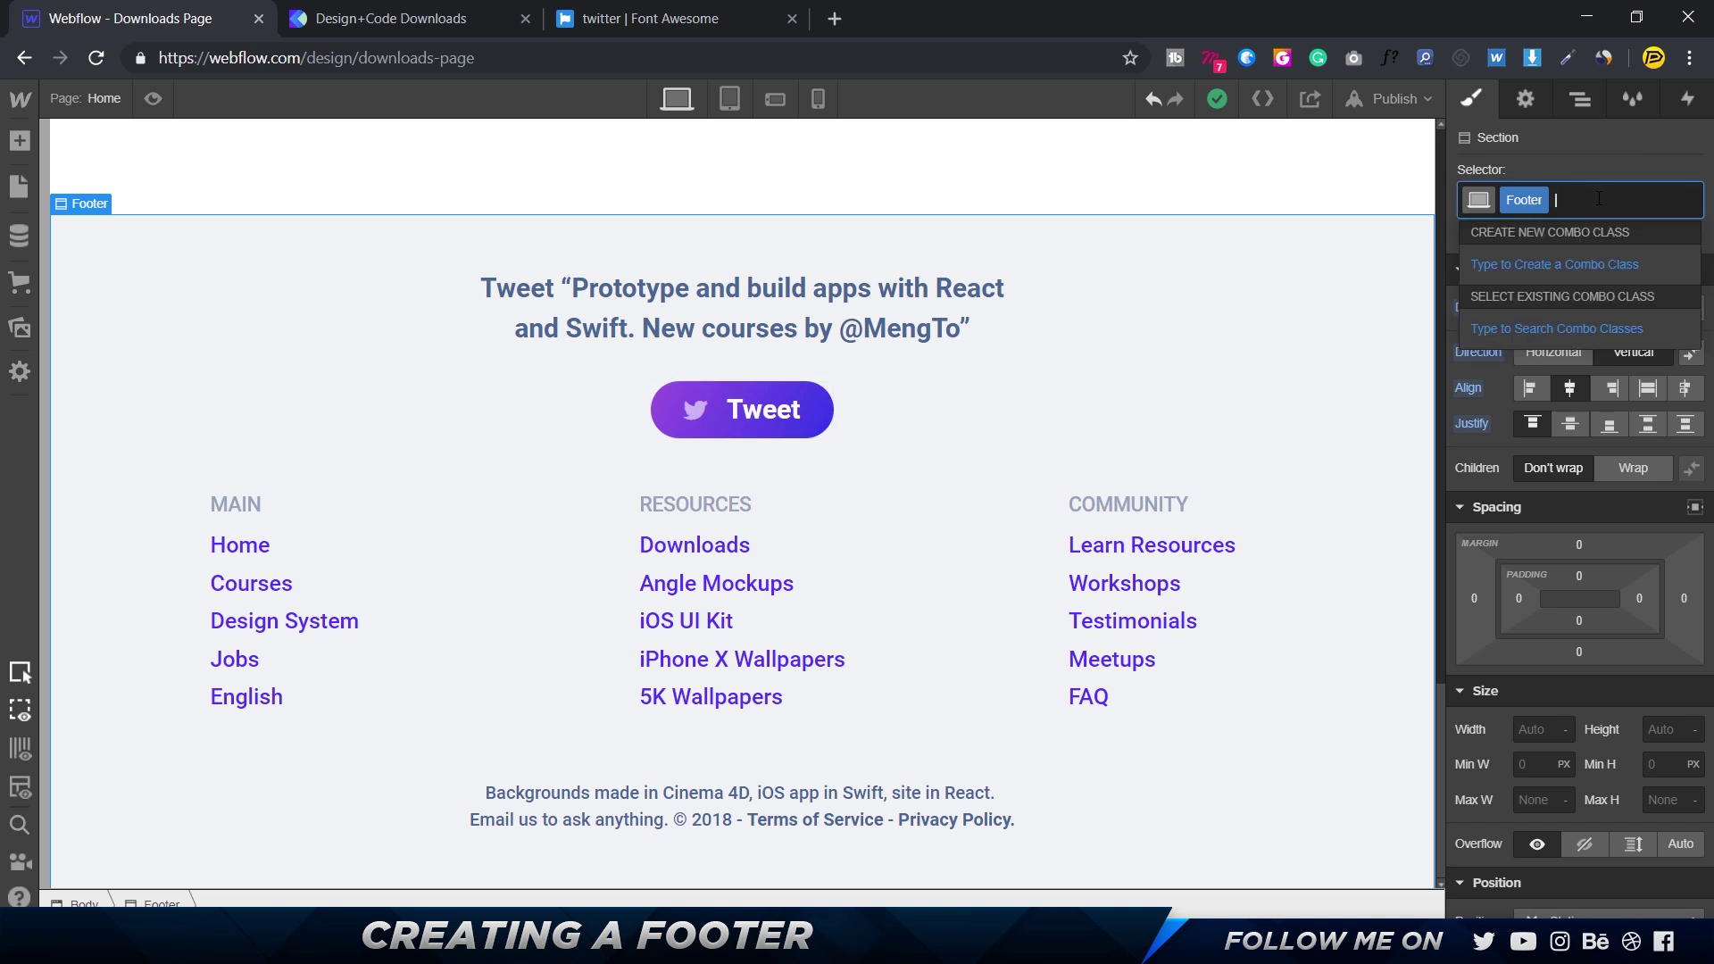
{"action": "type", "text": "fo"}
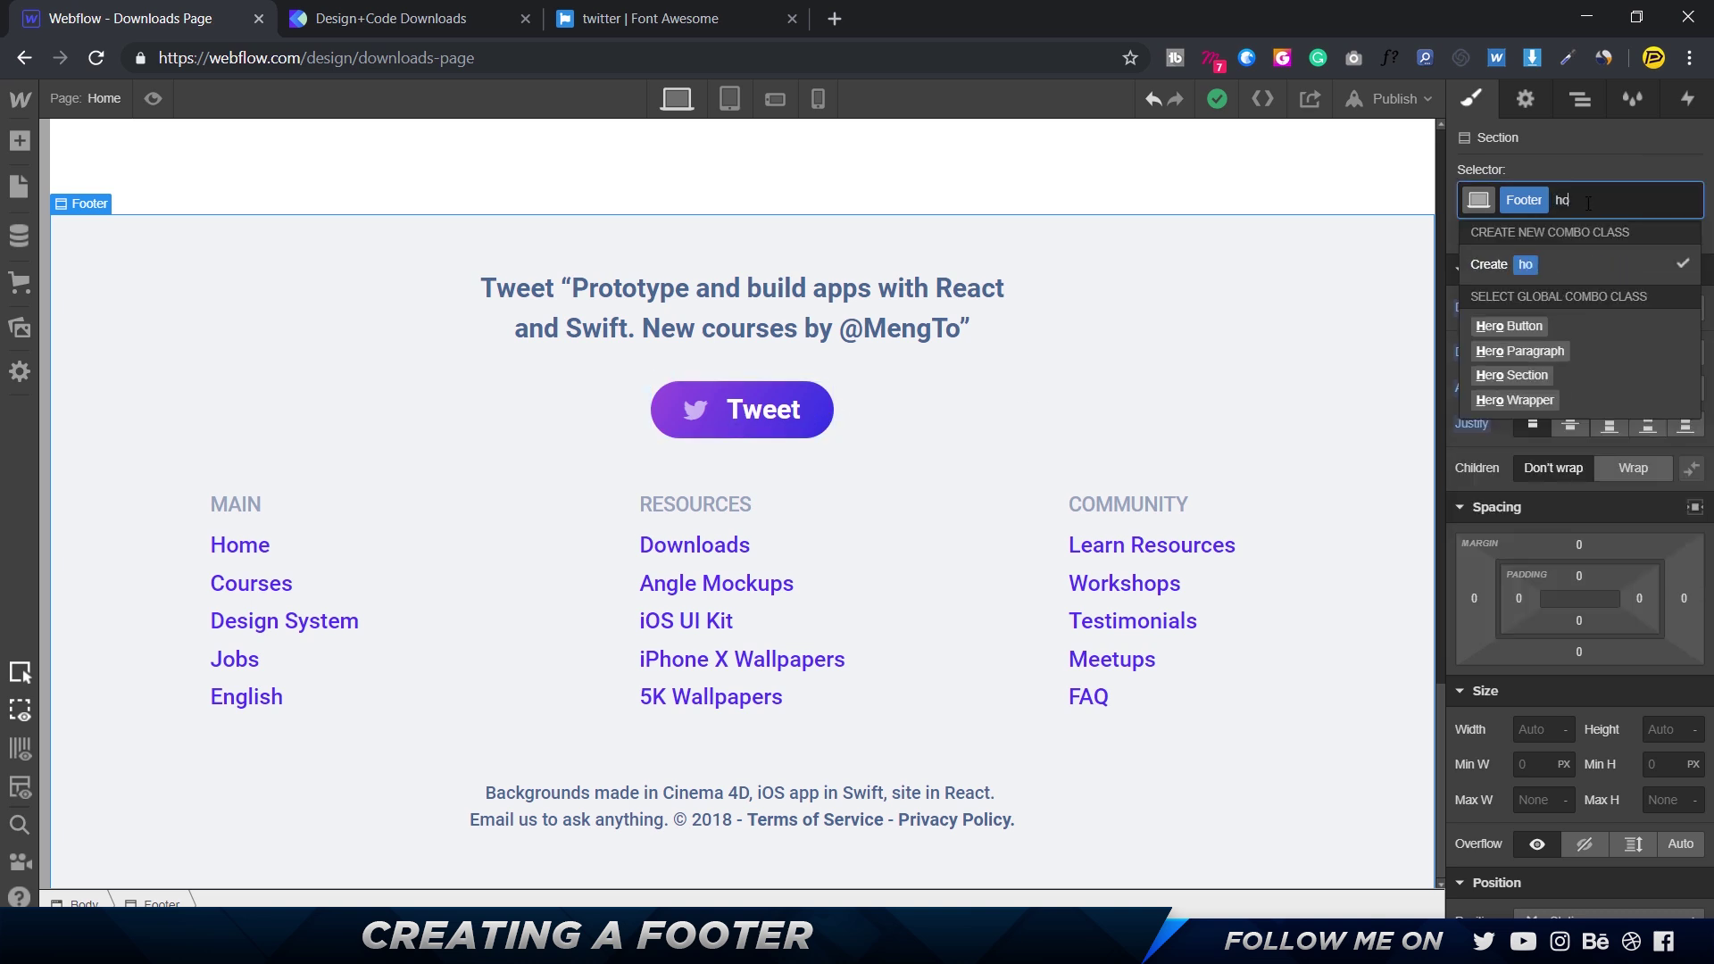
{"action": "left_click", "coordinate": [821, 415]}
{"action": "left_click", "coordinate": [1693, 170]}
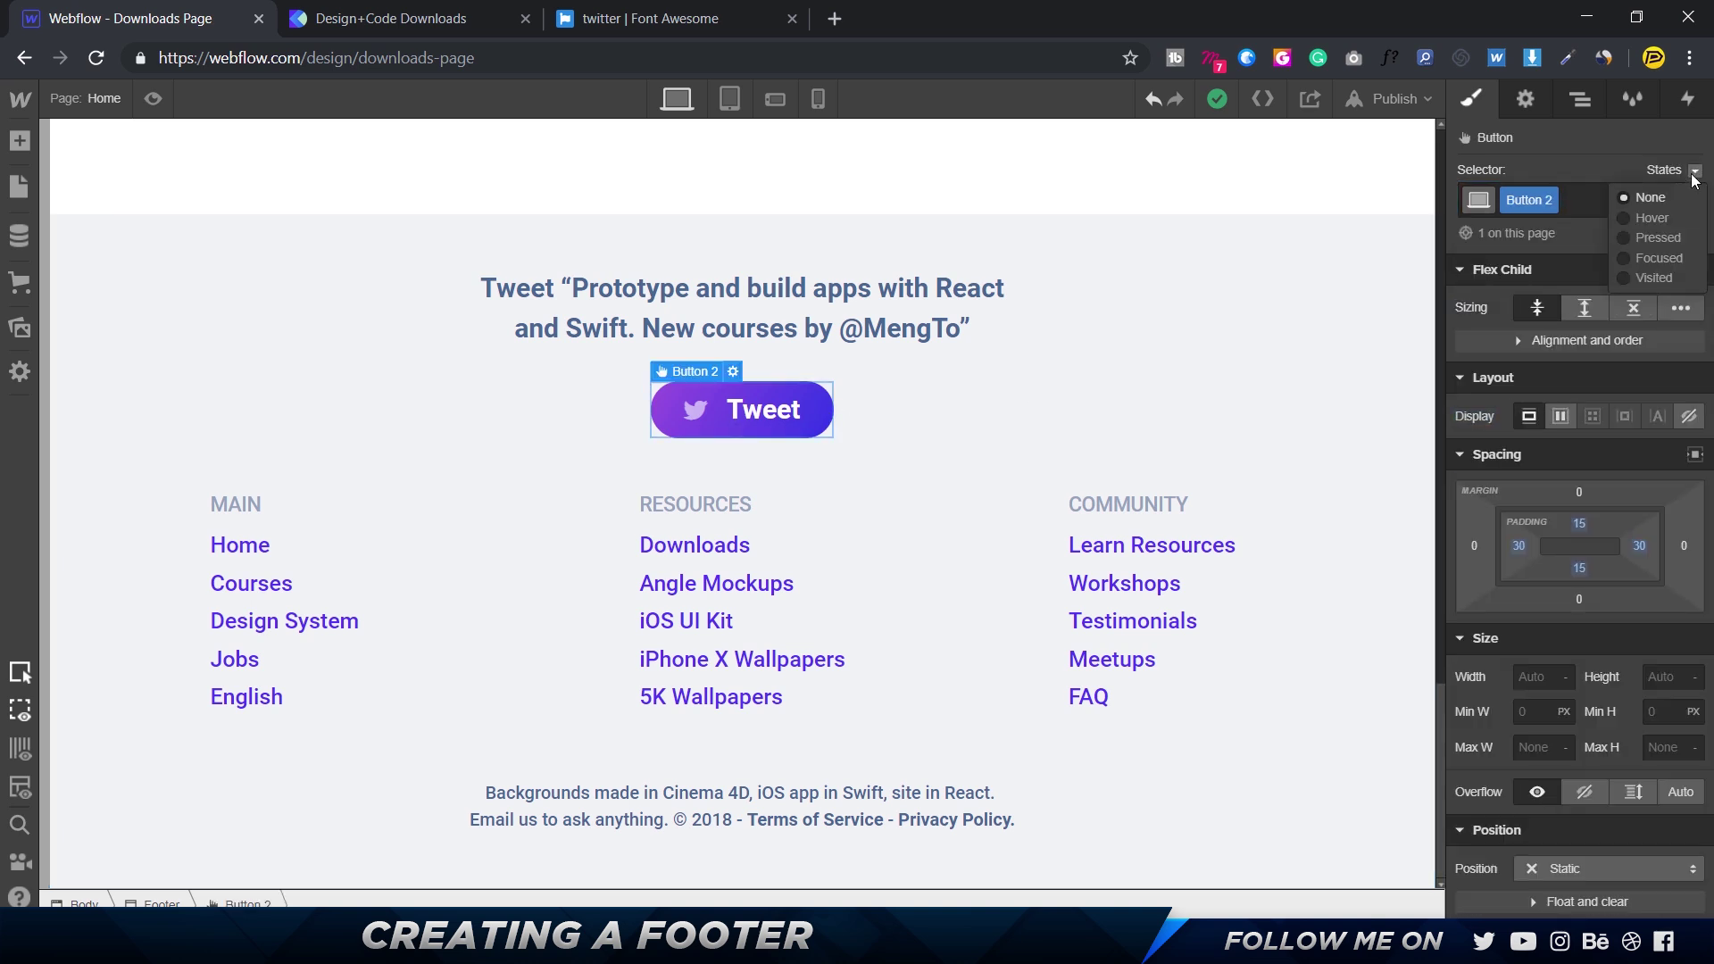
{"action": "left_click", "coordinate": [1650, 217]}
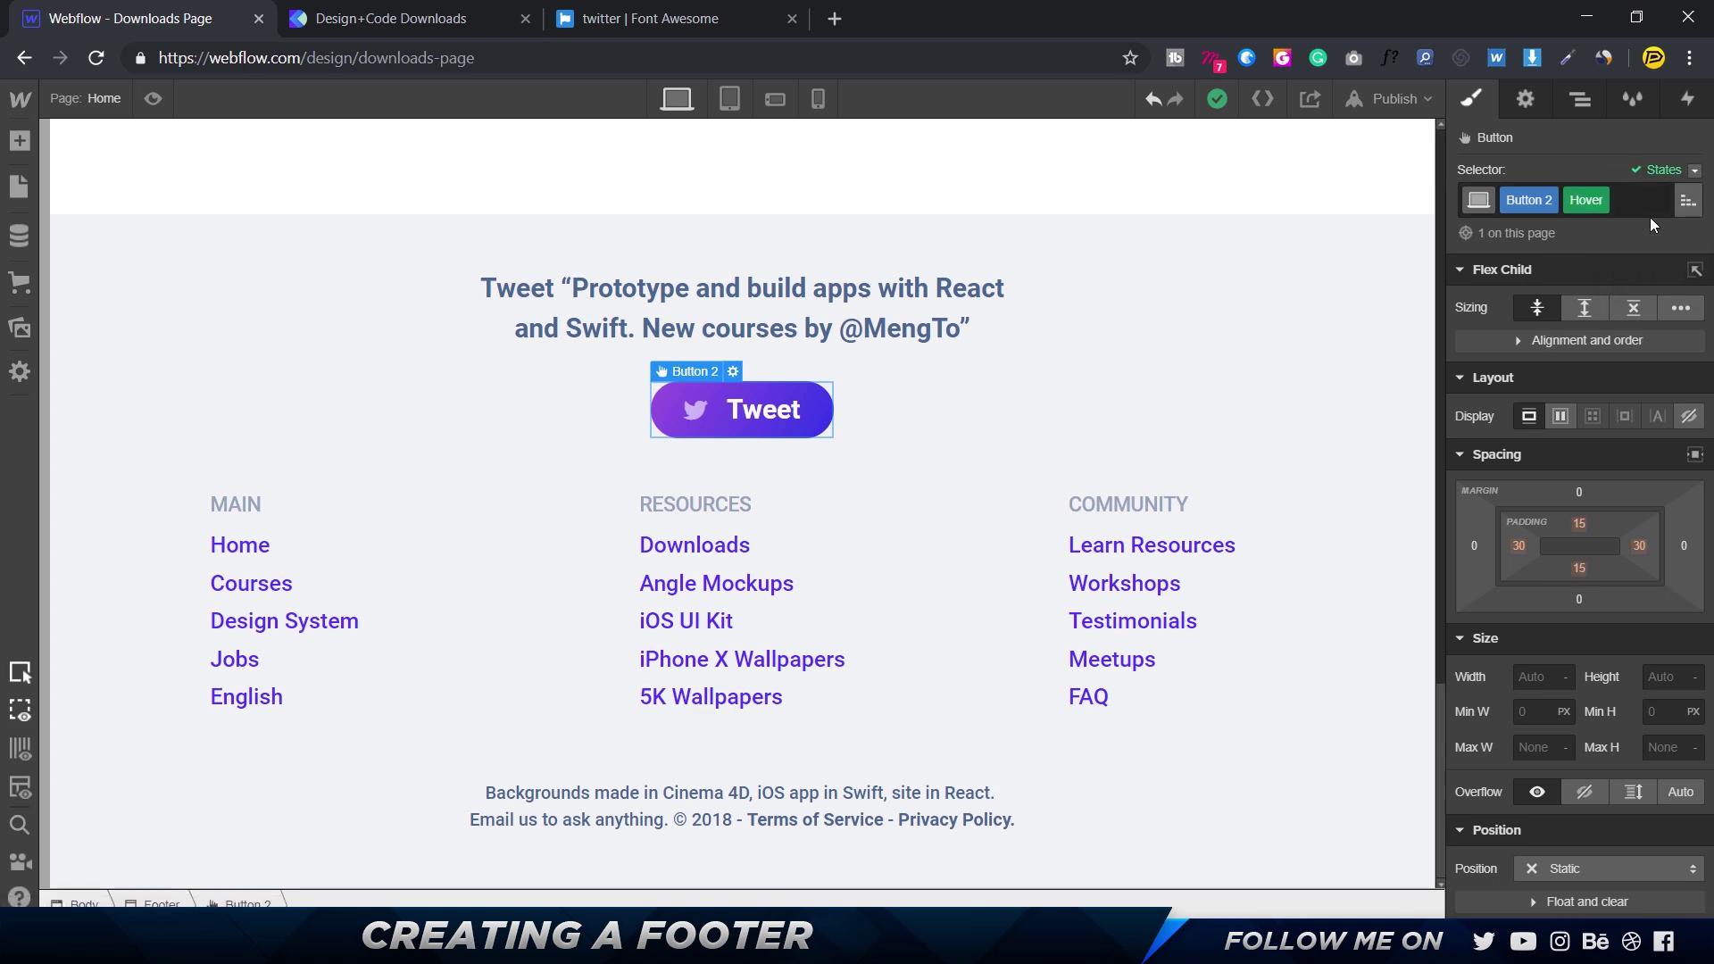
{"action": "scroll", "coordinate": [1688, 446], "scroll_direction": "down", "scroll_amount": 10}
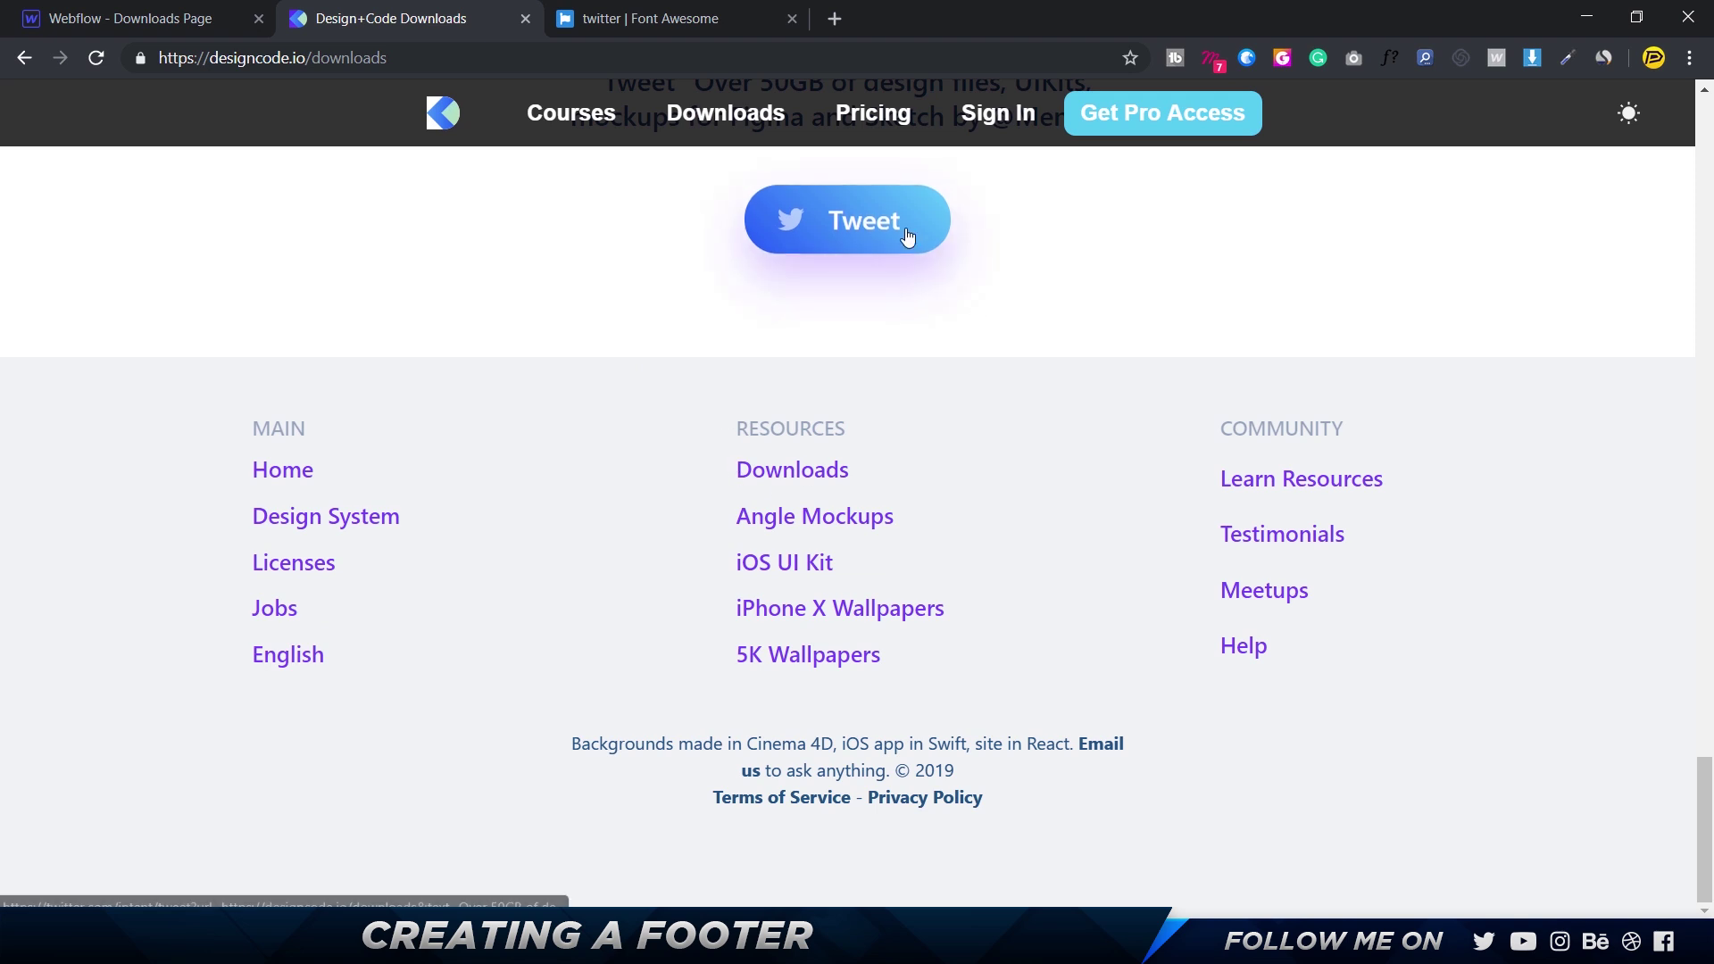
{"action": "left_click", "coordinate": [191, 18]}
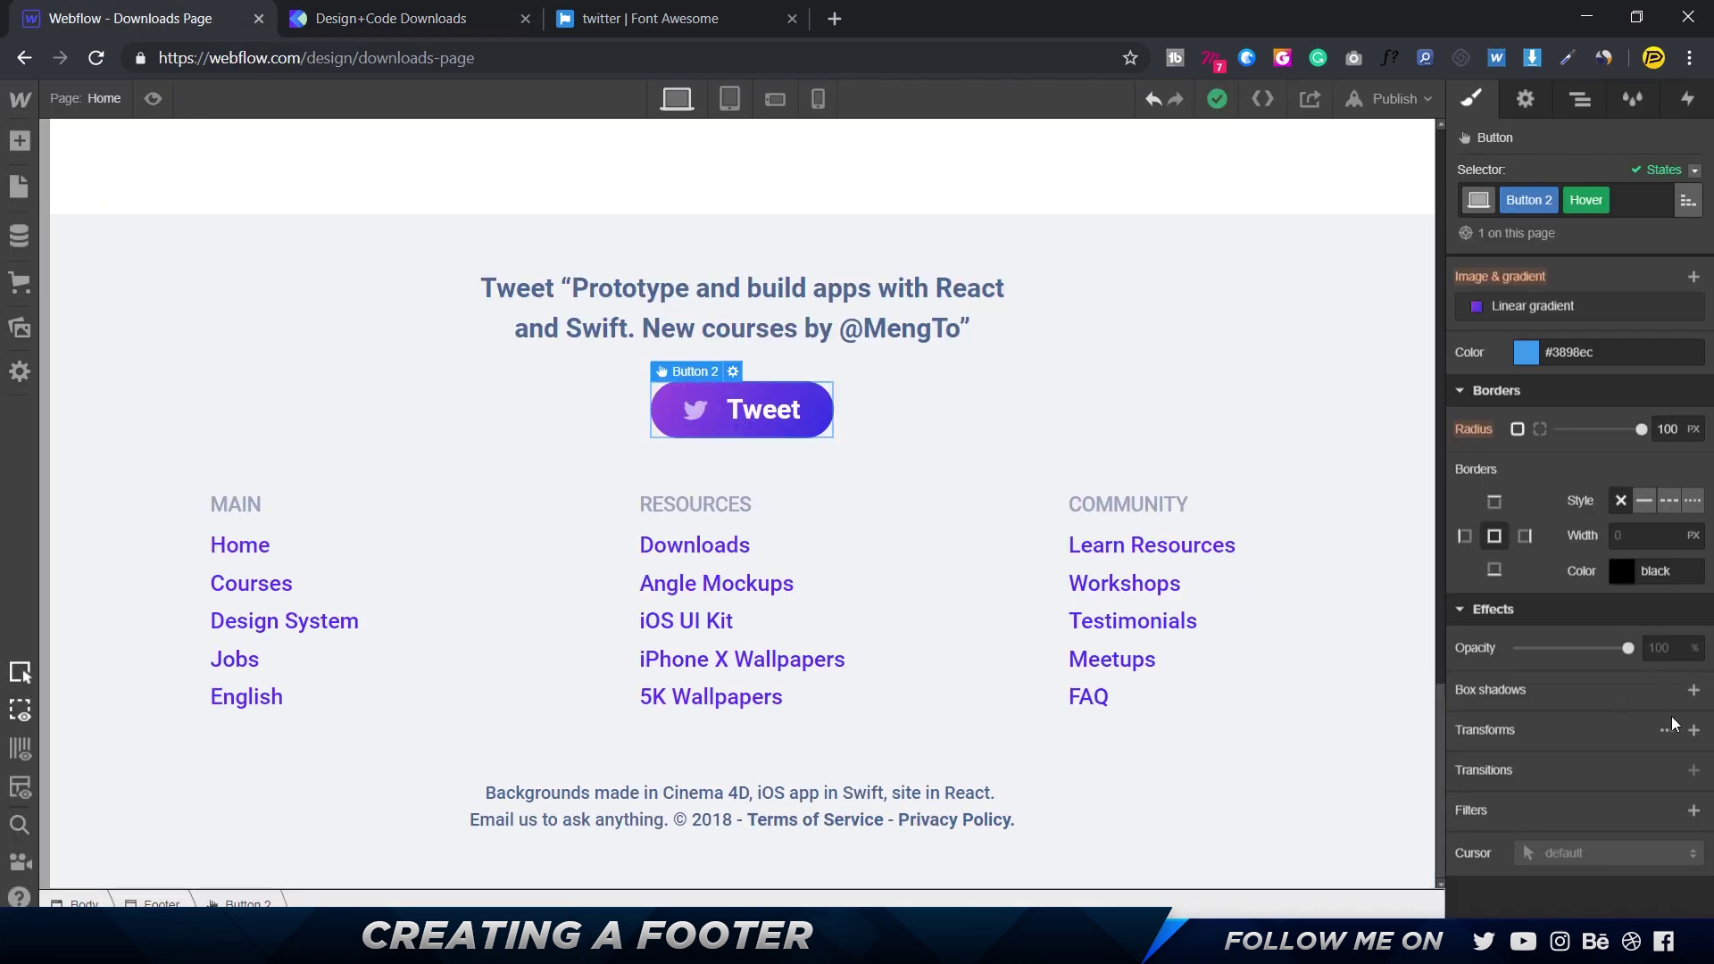
{"action": "left_click", "coordinate": [1694, 729]}
{"action": "left_click", "coordinate": [1671, 868]}
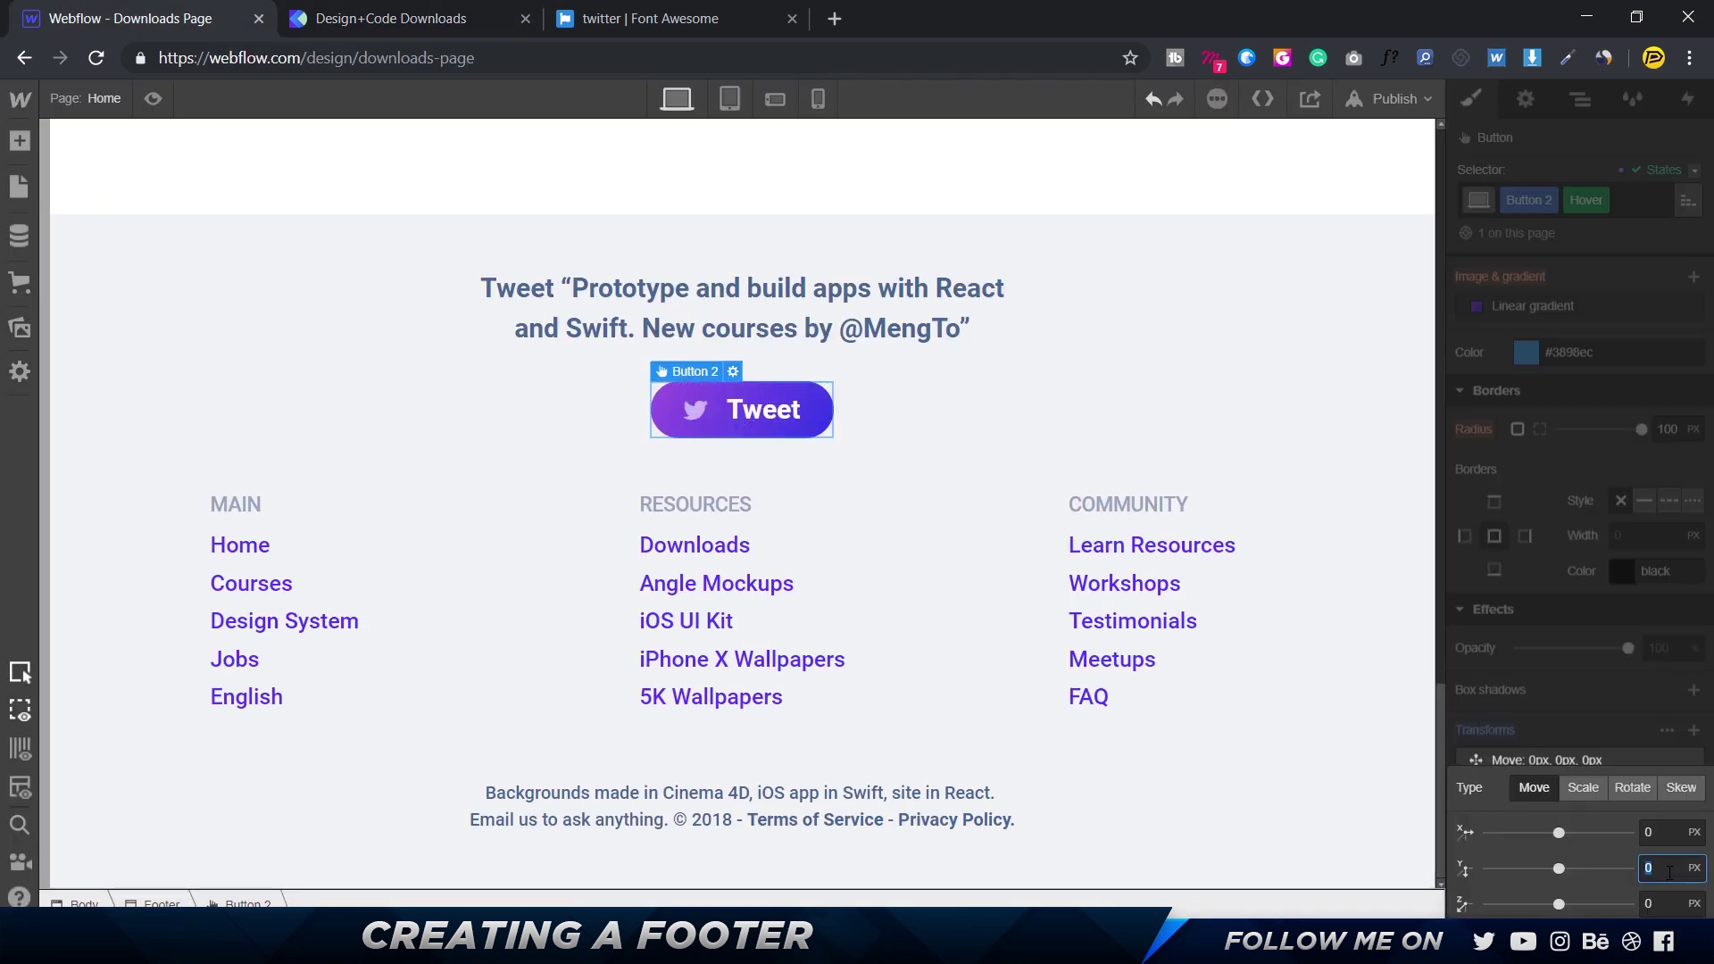
{"action": "type", "text": "10"}
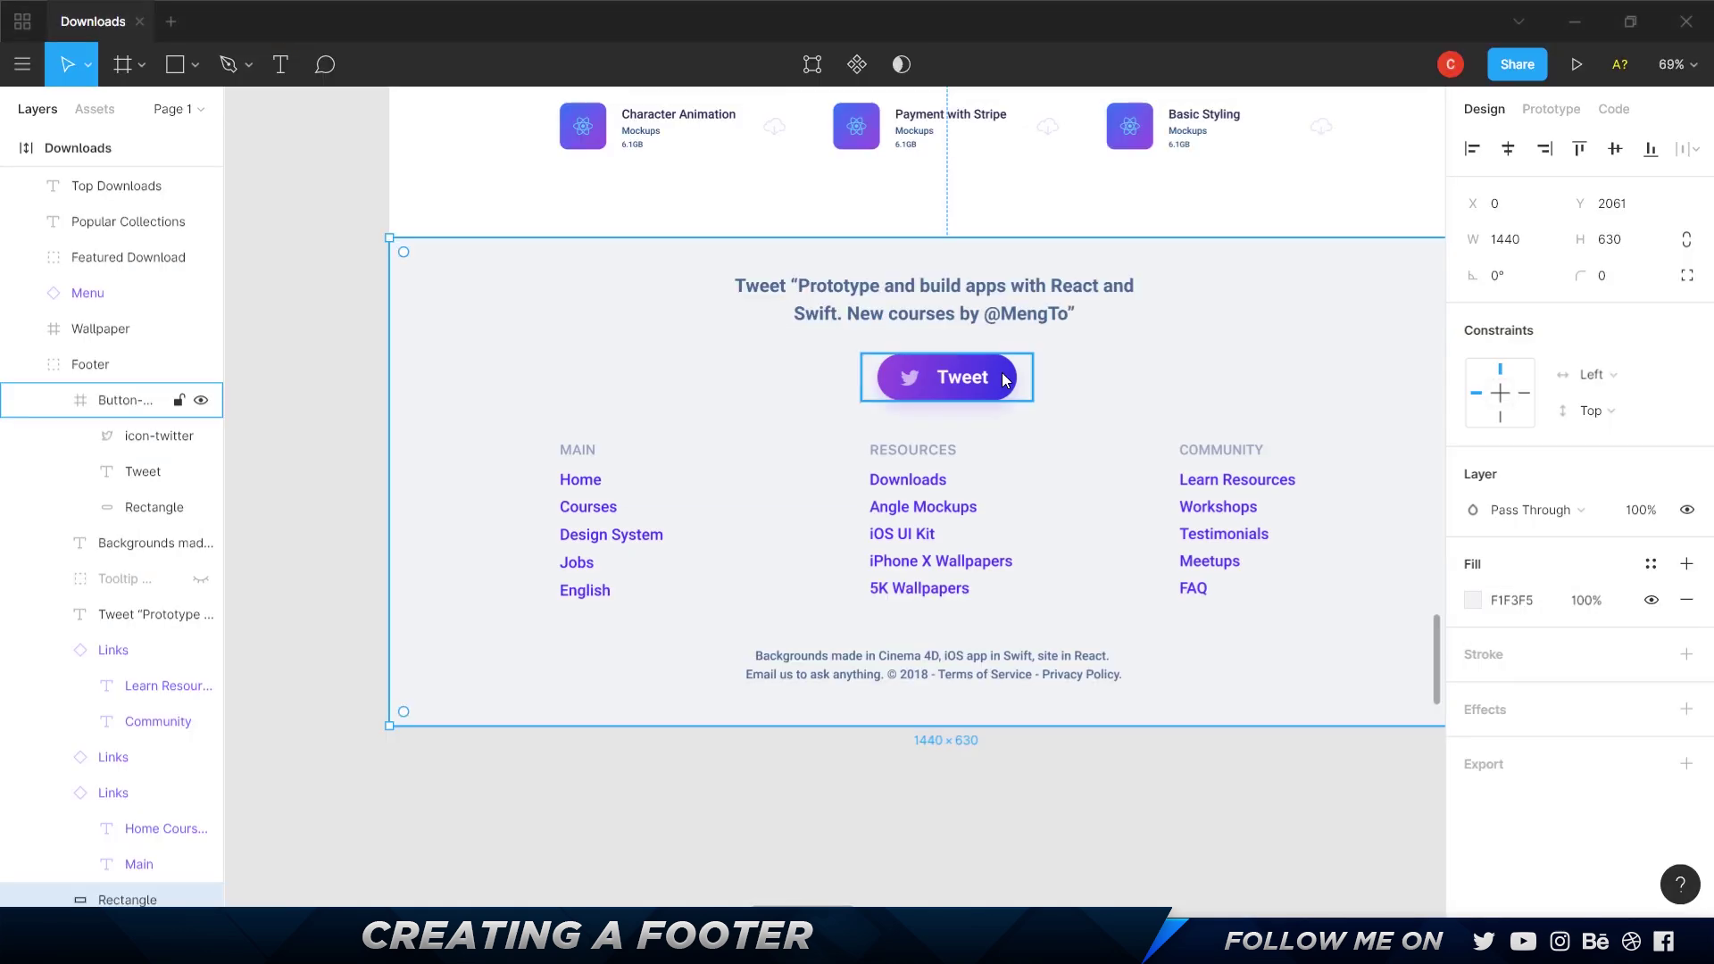
- Using the Figma drop shadow as reference, add an outside box shadow in Webflow to the hovered Tweet button: angle 180°, distance 10 px, blur 20 px
{"action": "left_click", "coordinate": [1473, 745]}
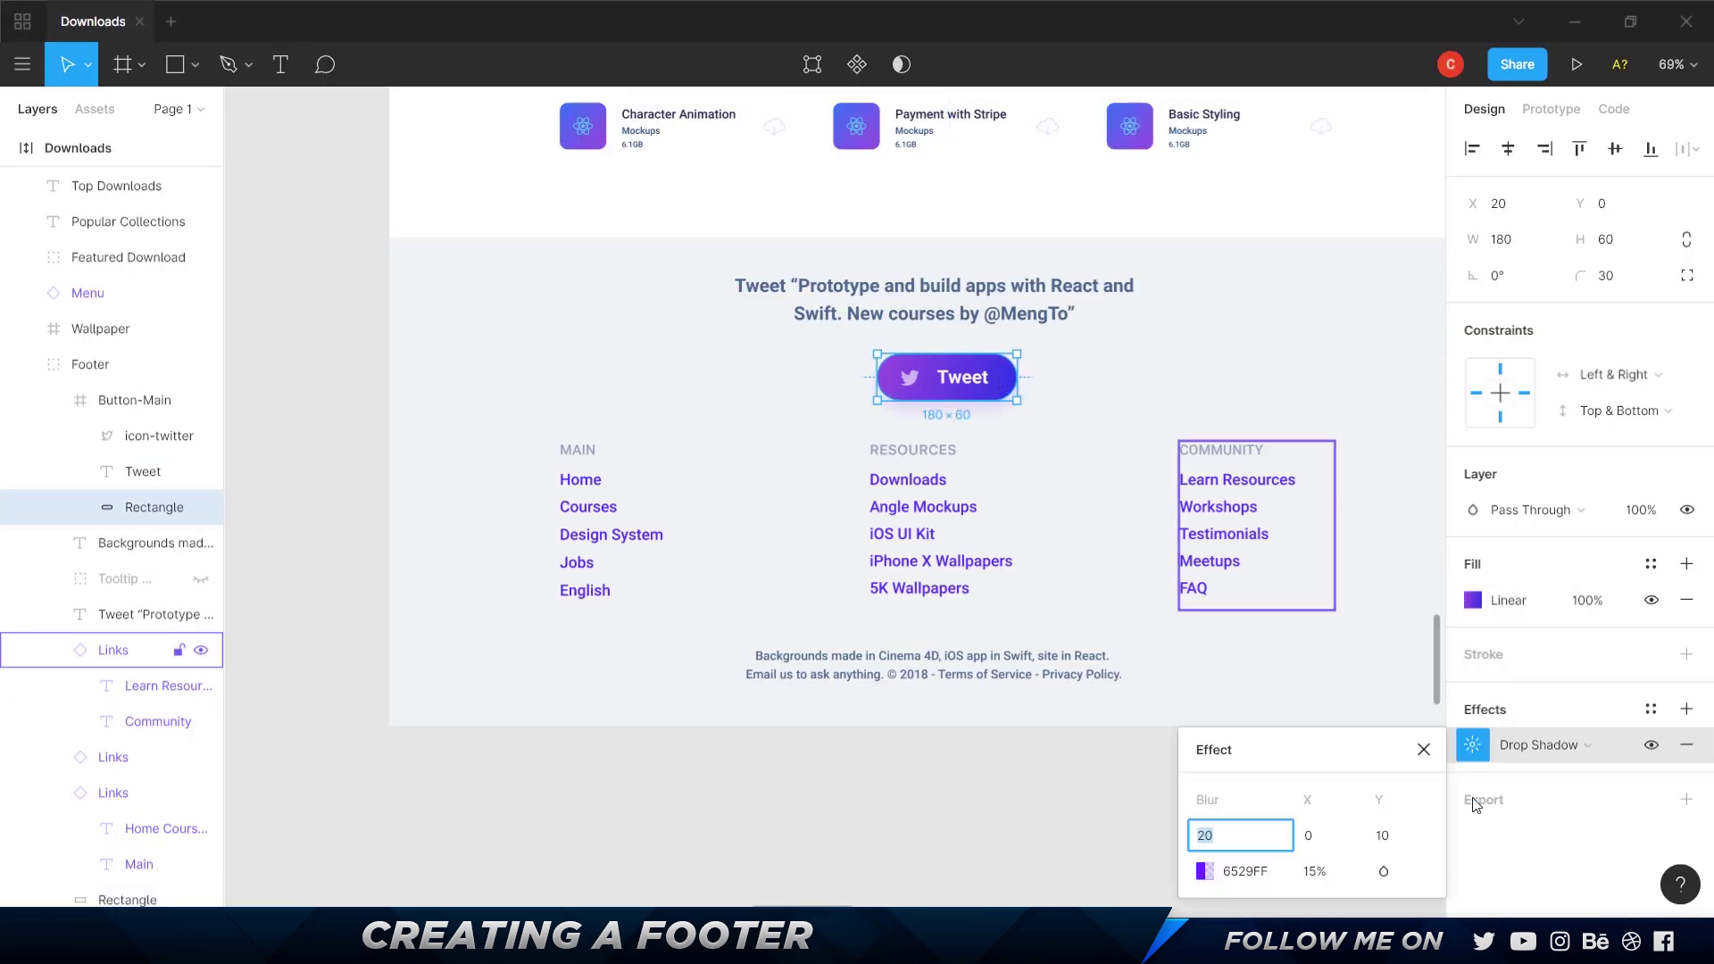
{"action": "left_click", "coordinate": [1260, 871]}
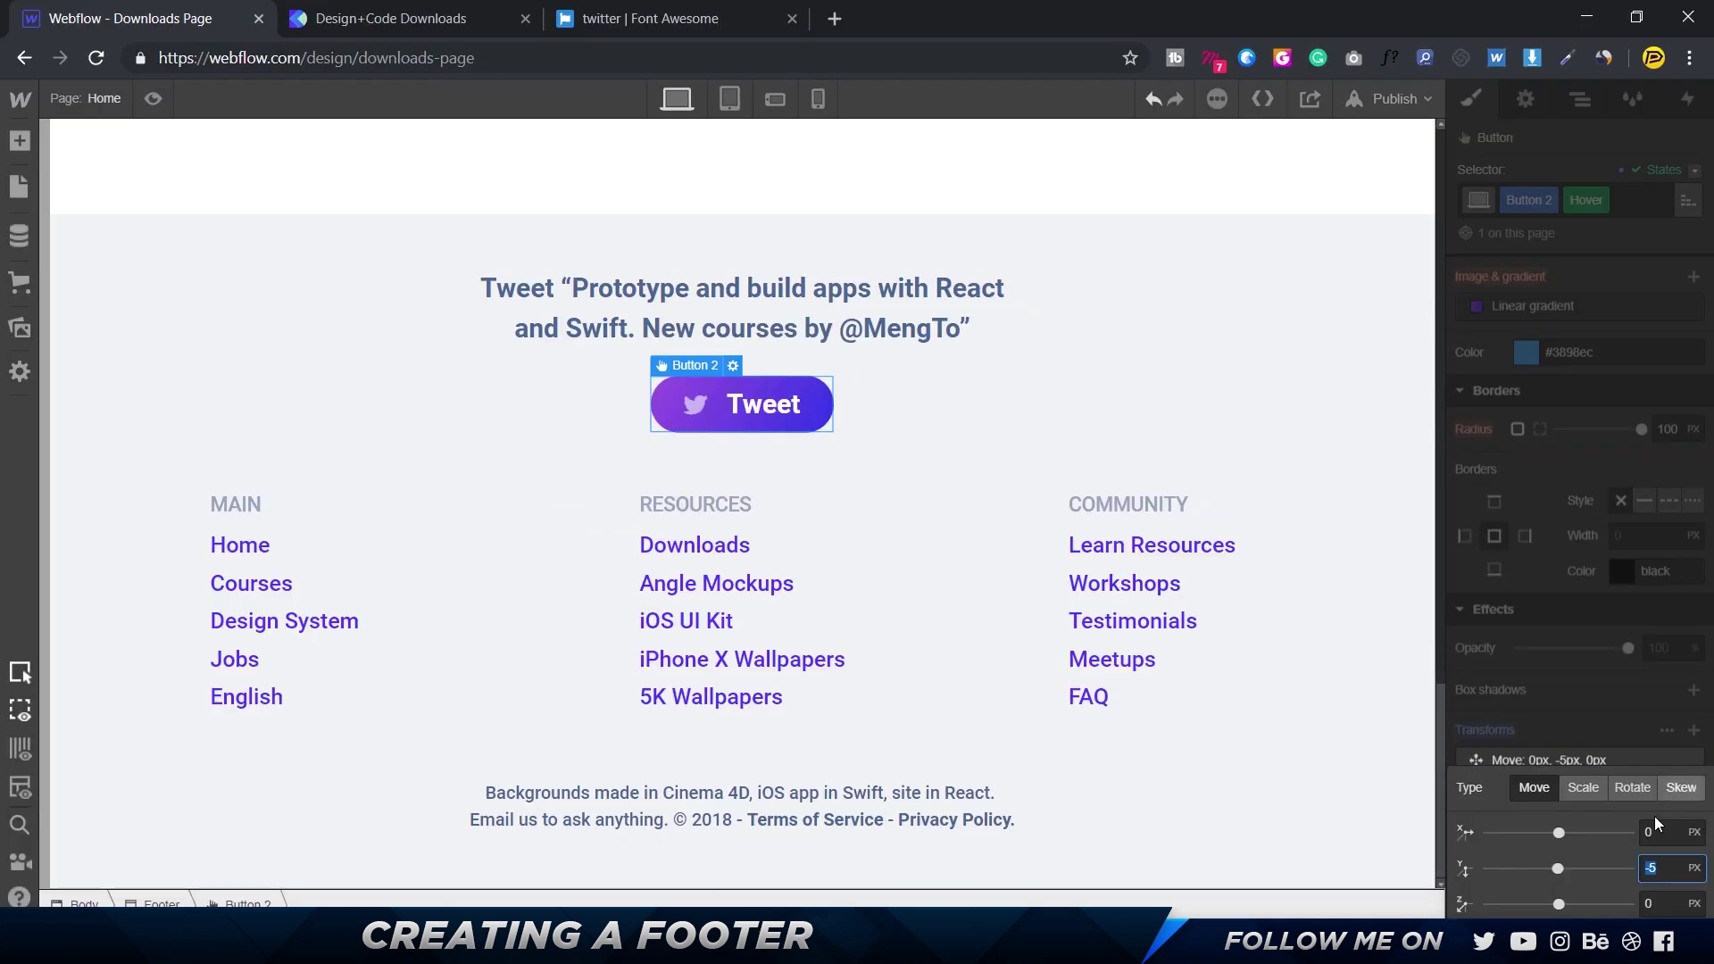
{"action": "left_click", "coordinate": [1694, 690]}
{"action": "left_click", "coordinate": [1640, 764]}
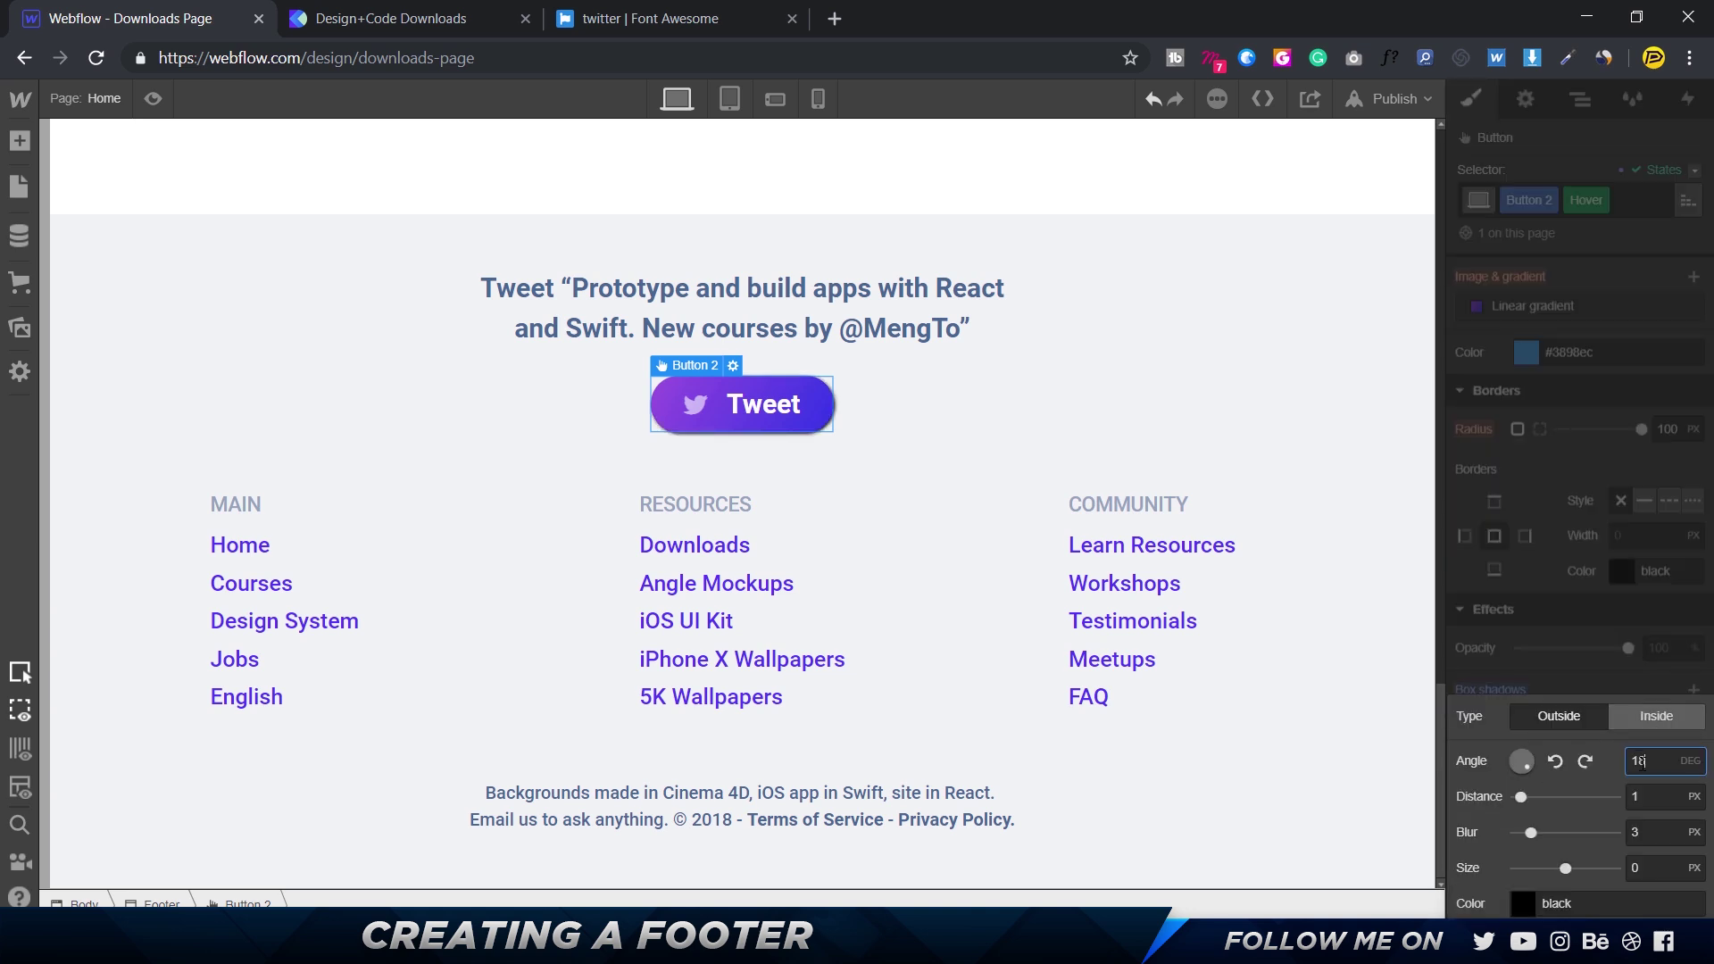
{"action": "key", "text": "Tab"}
{"action": "type", "text": "10"}
{"action": "key", "text": "Tab"}
{"action": "type", "text": "2"}
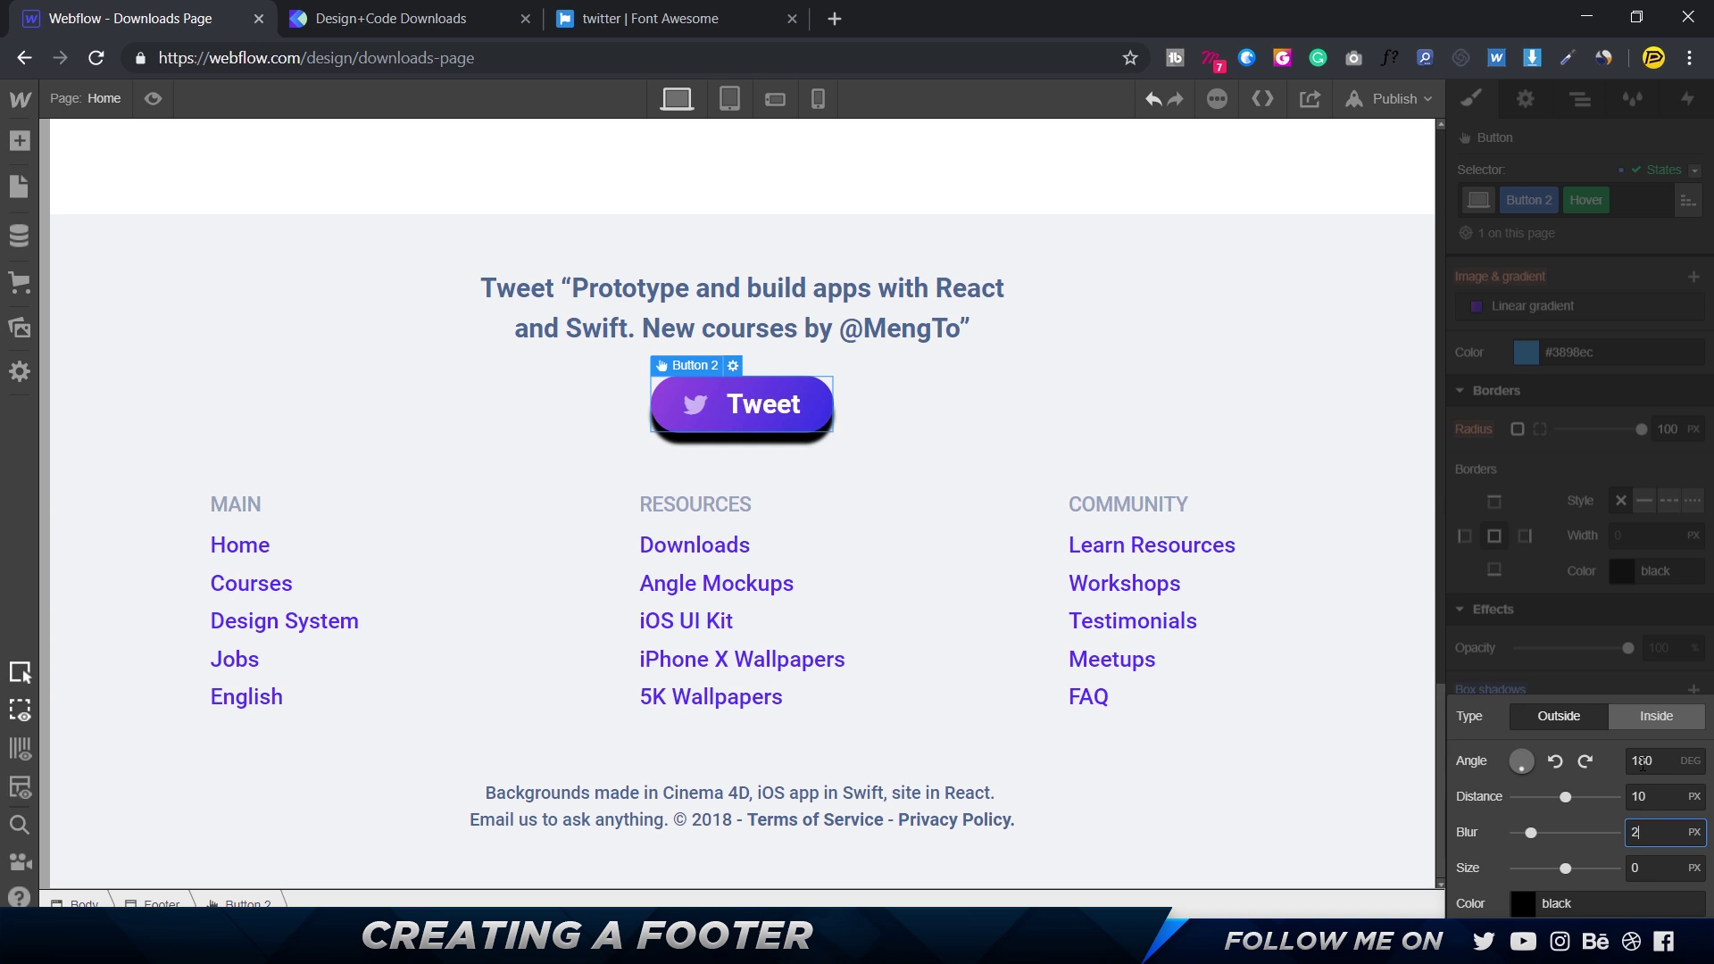
{"action": "type", "text": "0"}
- Set the hover box shadow's colour to #6529ff with 30% alpha
{"action": "left_click", "coordinate": [1598, 902]}
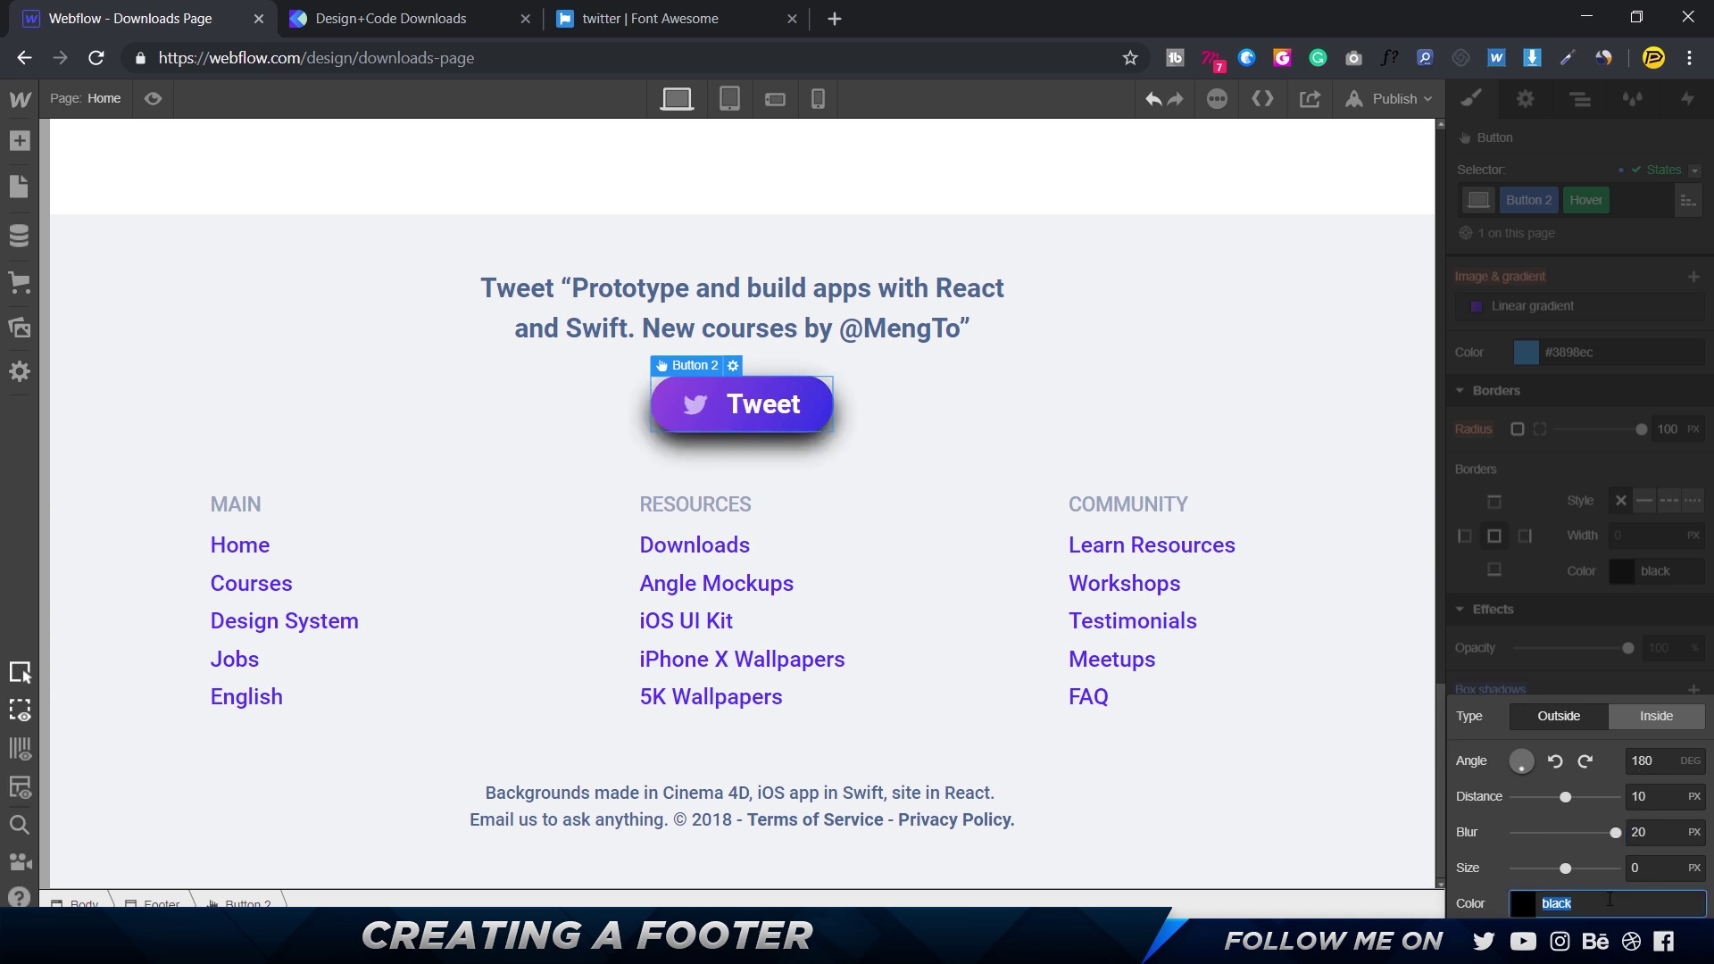
{"action": "type", "text": "#6529ff"}
{"action": "key", "text": "Return"}
{"action": "left_click", "coordinate": [1521, 904]}
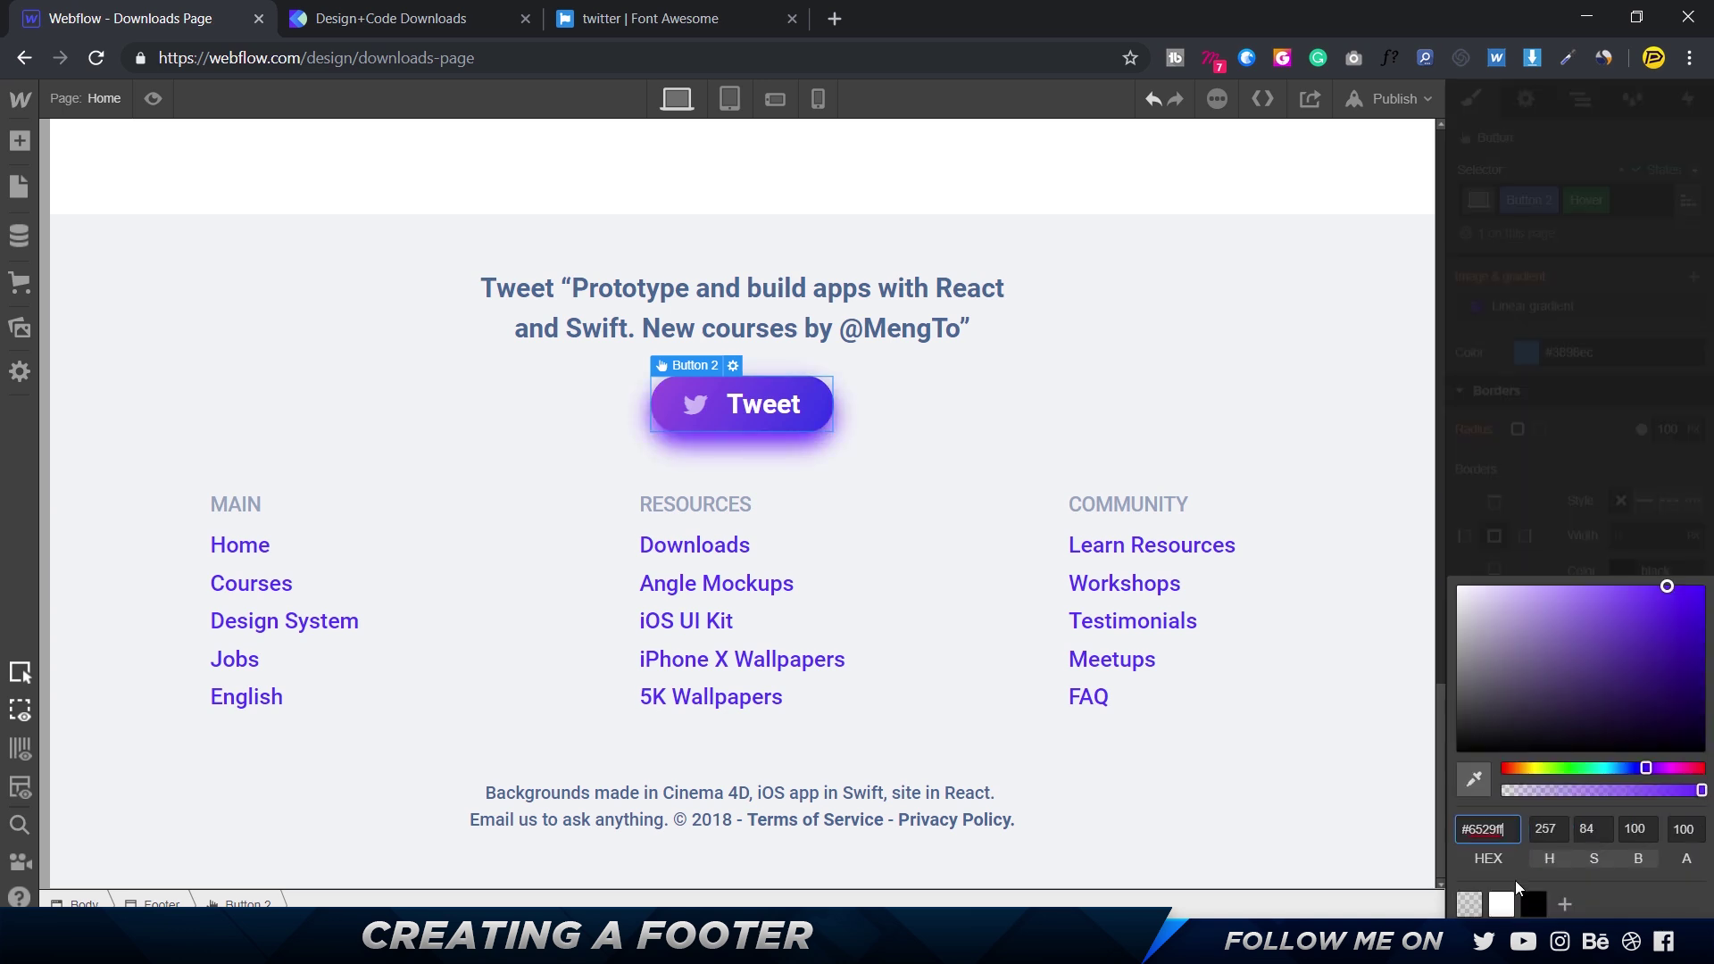
{"action": "left_click", "coordinate": [1686, 831]}
{"action": "key", "text": "ctrl+Tab"}
{"action": "key", "text": "ctrl+shift+Tab"}
{"action": "type", "text": "25"}
{"action": "key", "text": "Return"}
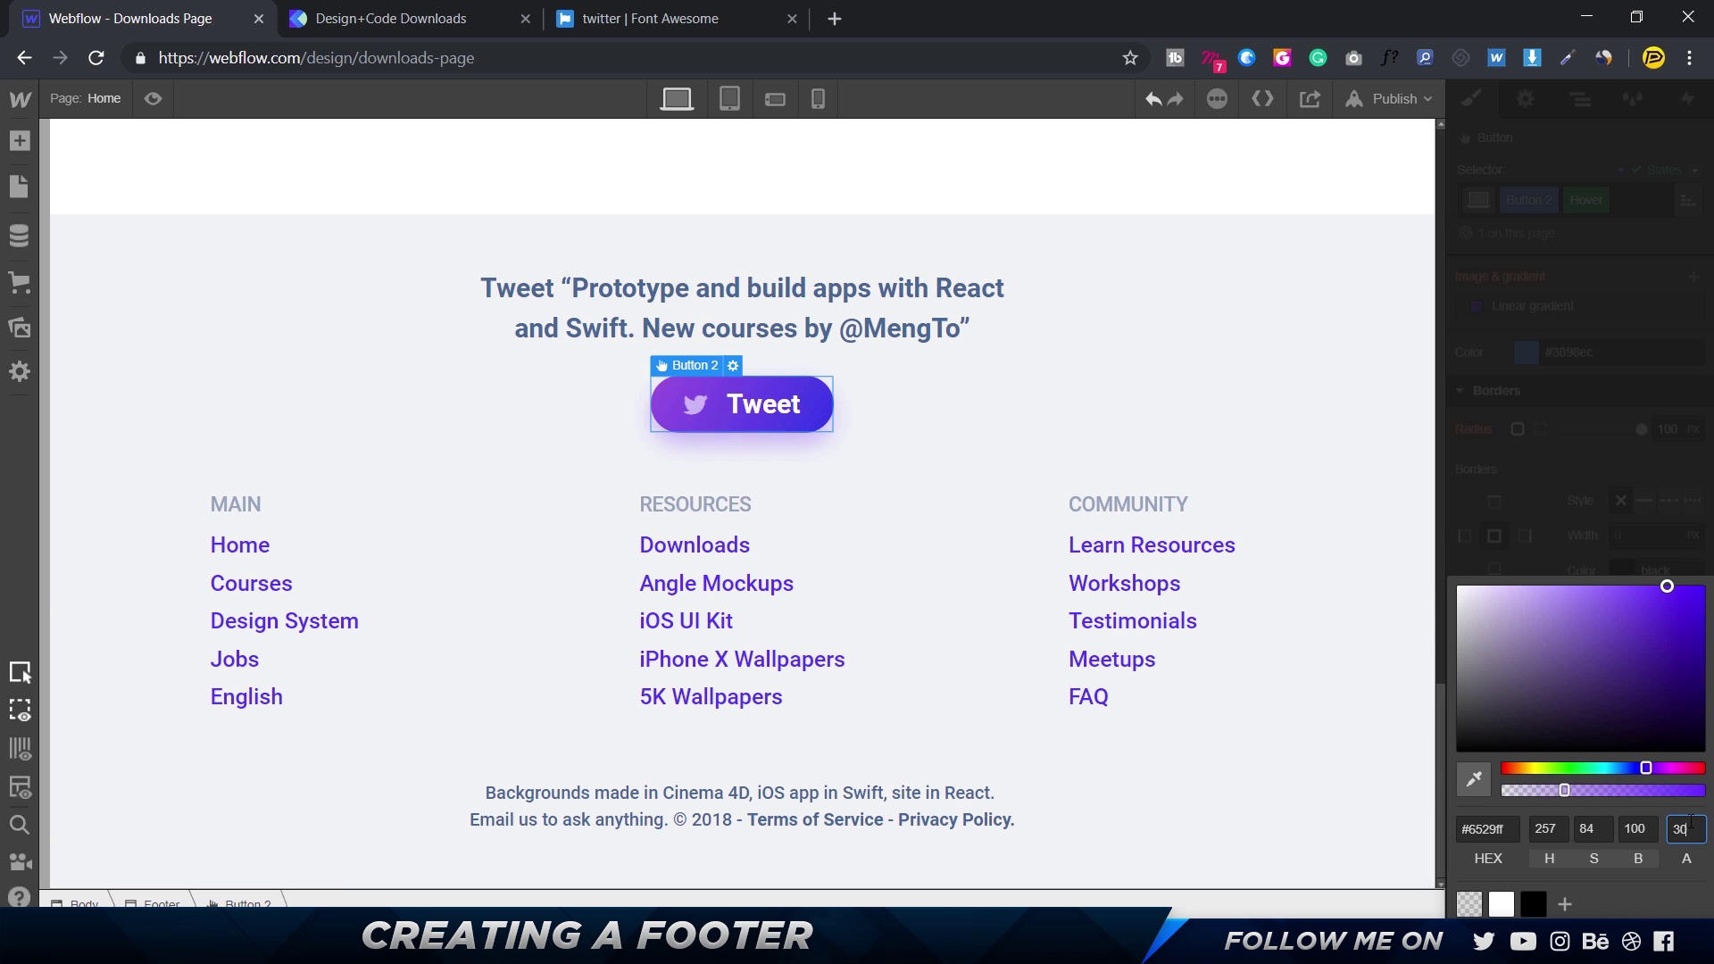
- Add an All Properties transition to the Tweet button's normal state with 300 ms duration and Ease Out Quart easing
{"action": "left_click", "coordinate": [1244, 603]}
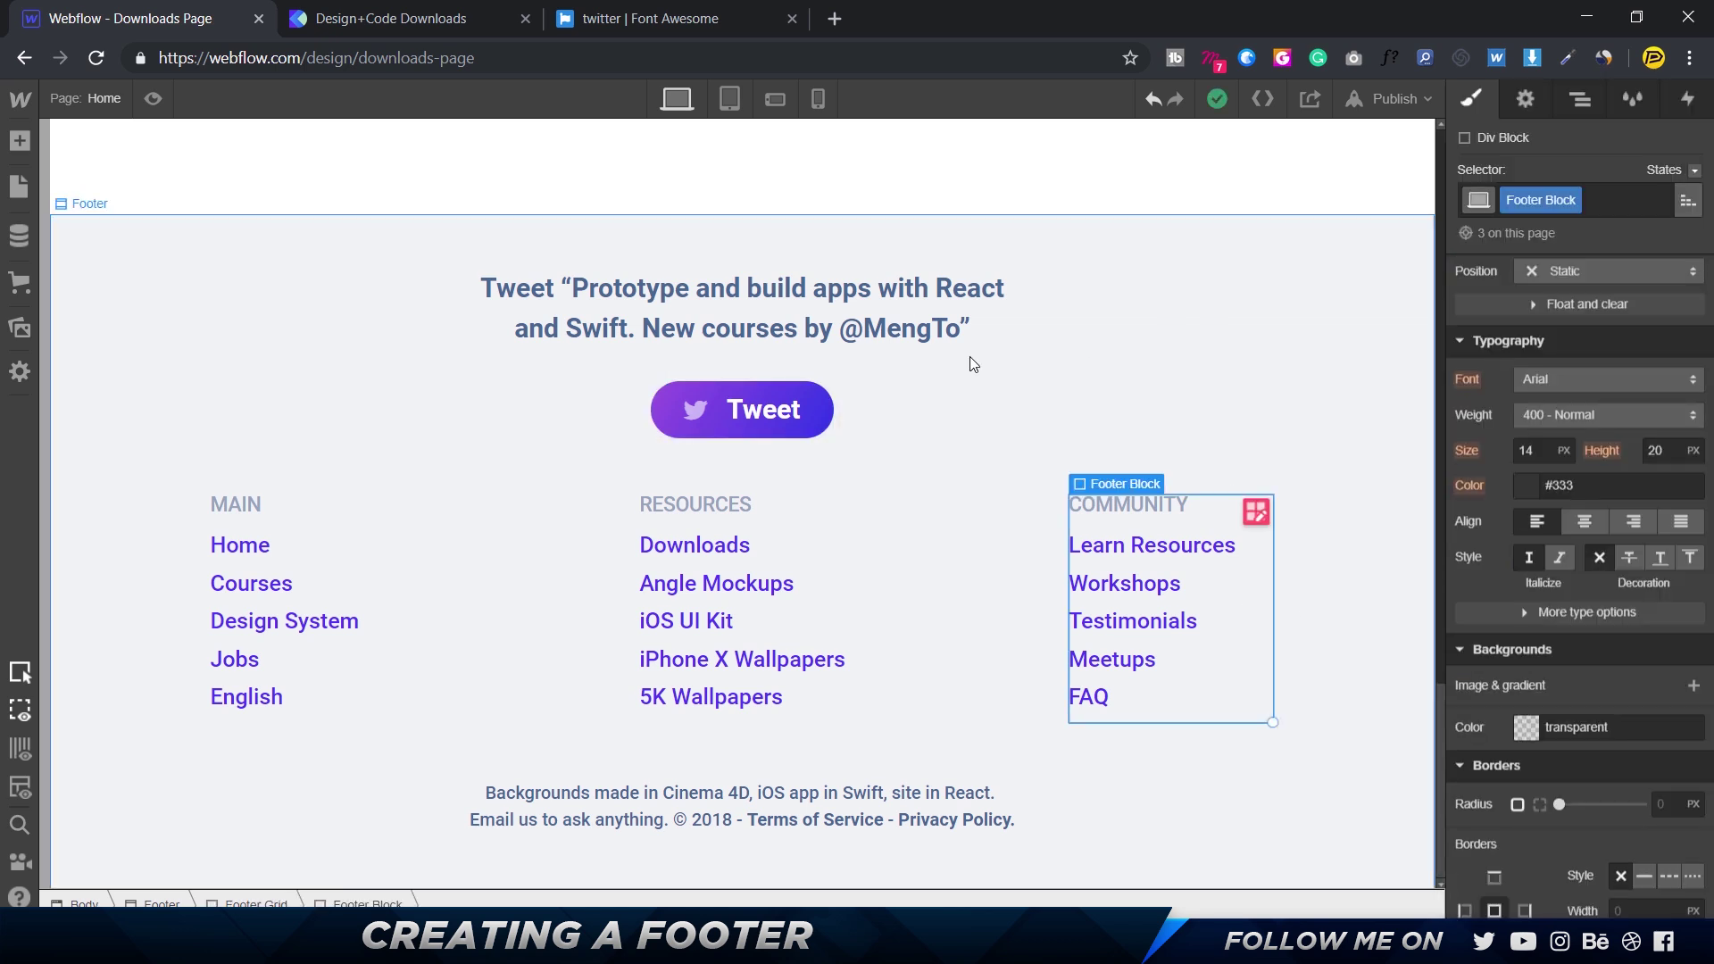
{"action": "left_click", "coordinate": [834, 412]}
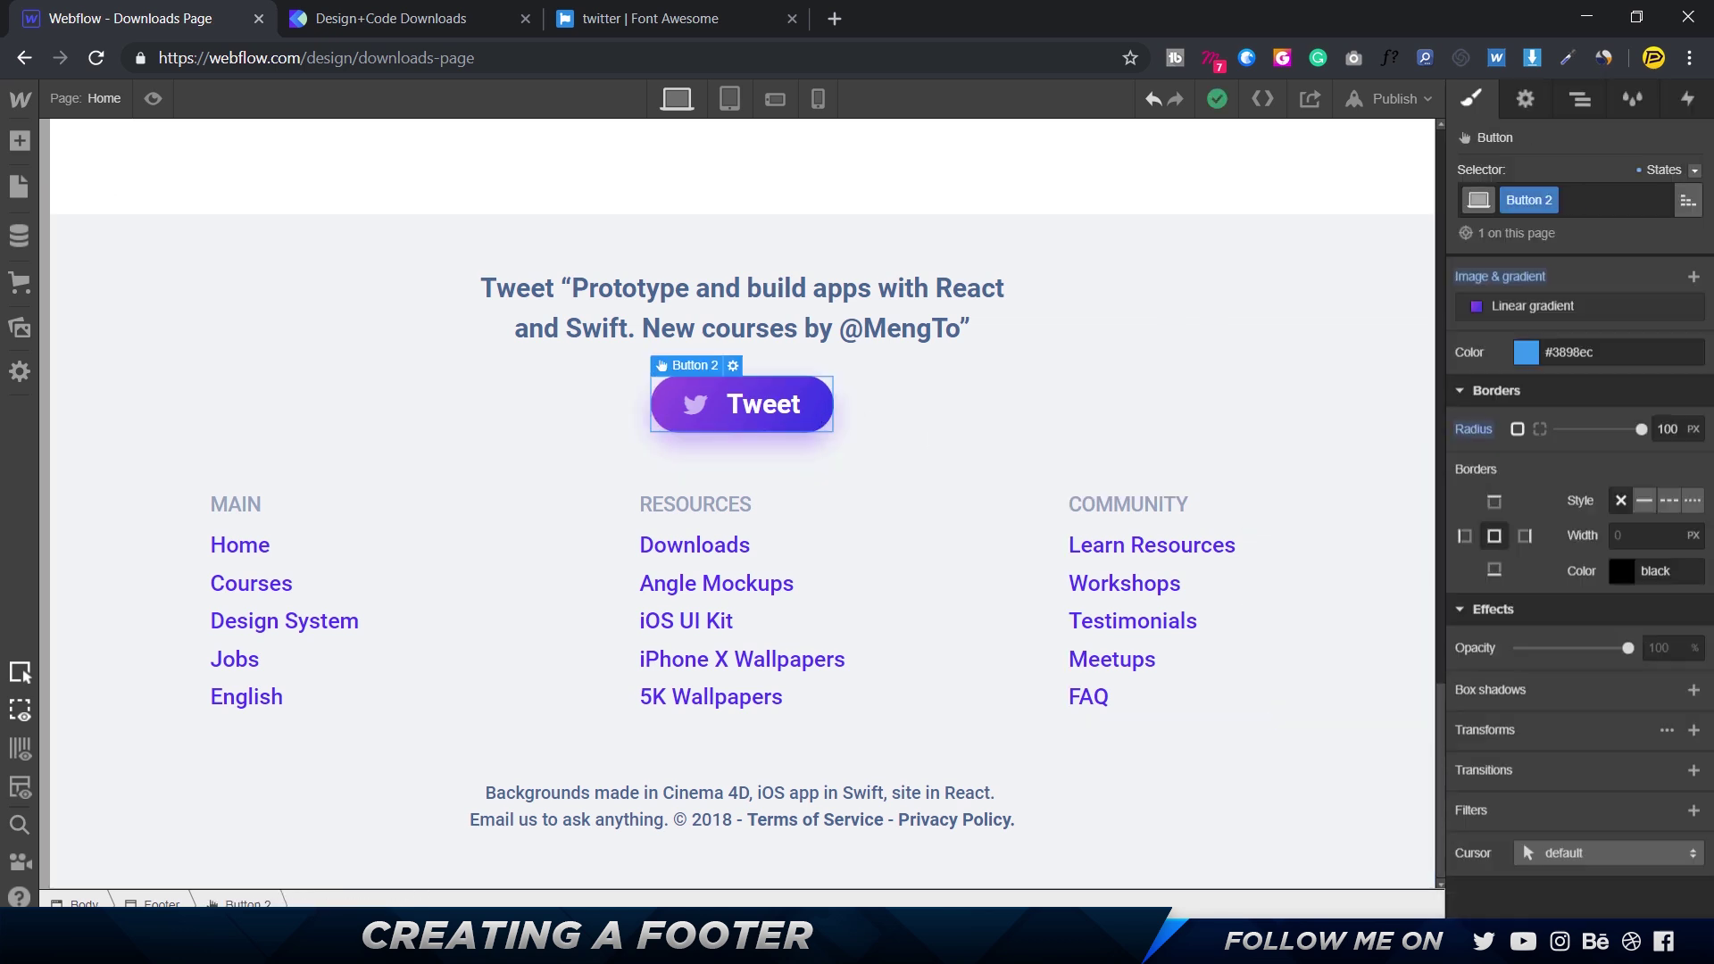
{"action": "left_click", "coordinate": [1692, 772]}
{"action": "left_click", "coordinate": [1565, 823]}
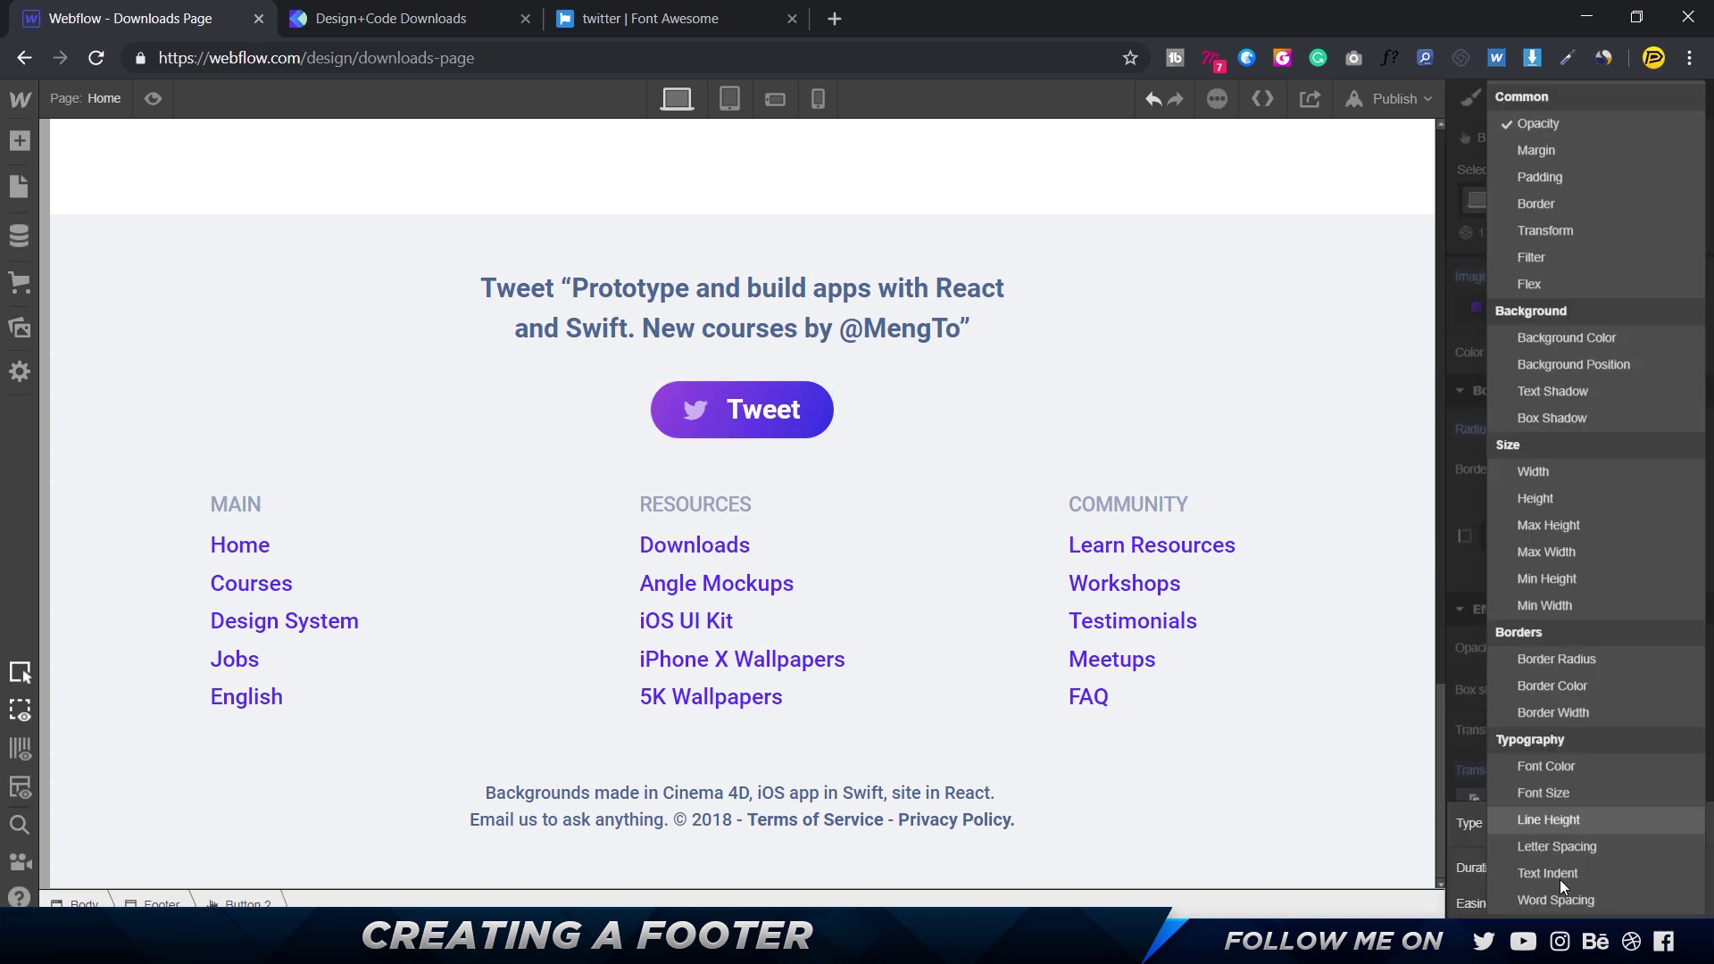
{"action": "scroll", "coordinate": [1560, 888], "scroll_direction": "down", "scroll_amount": 5}
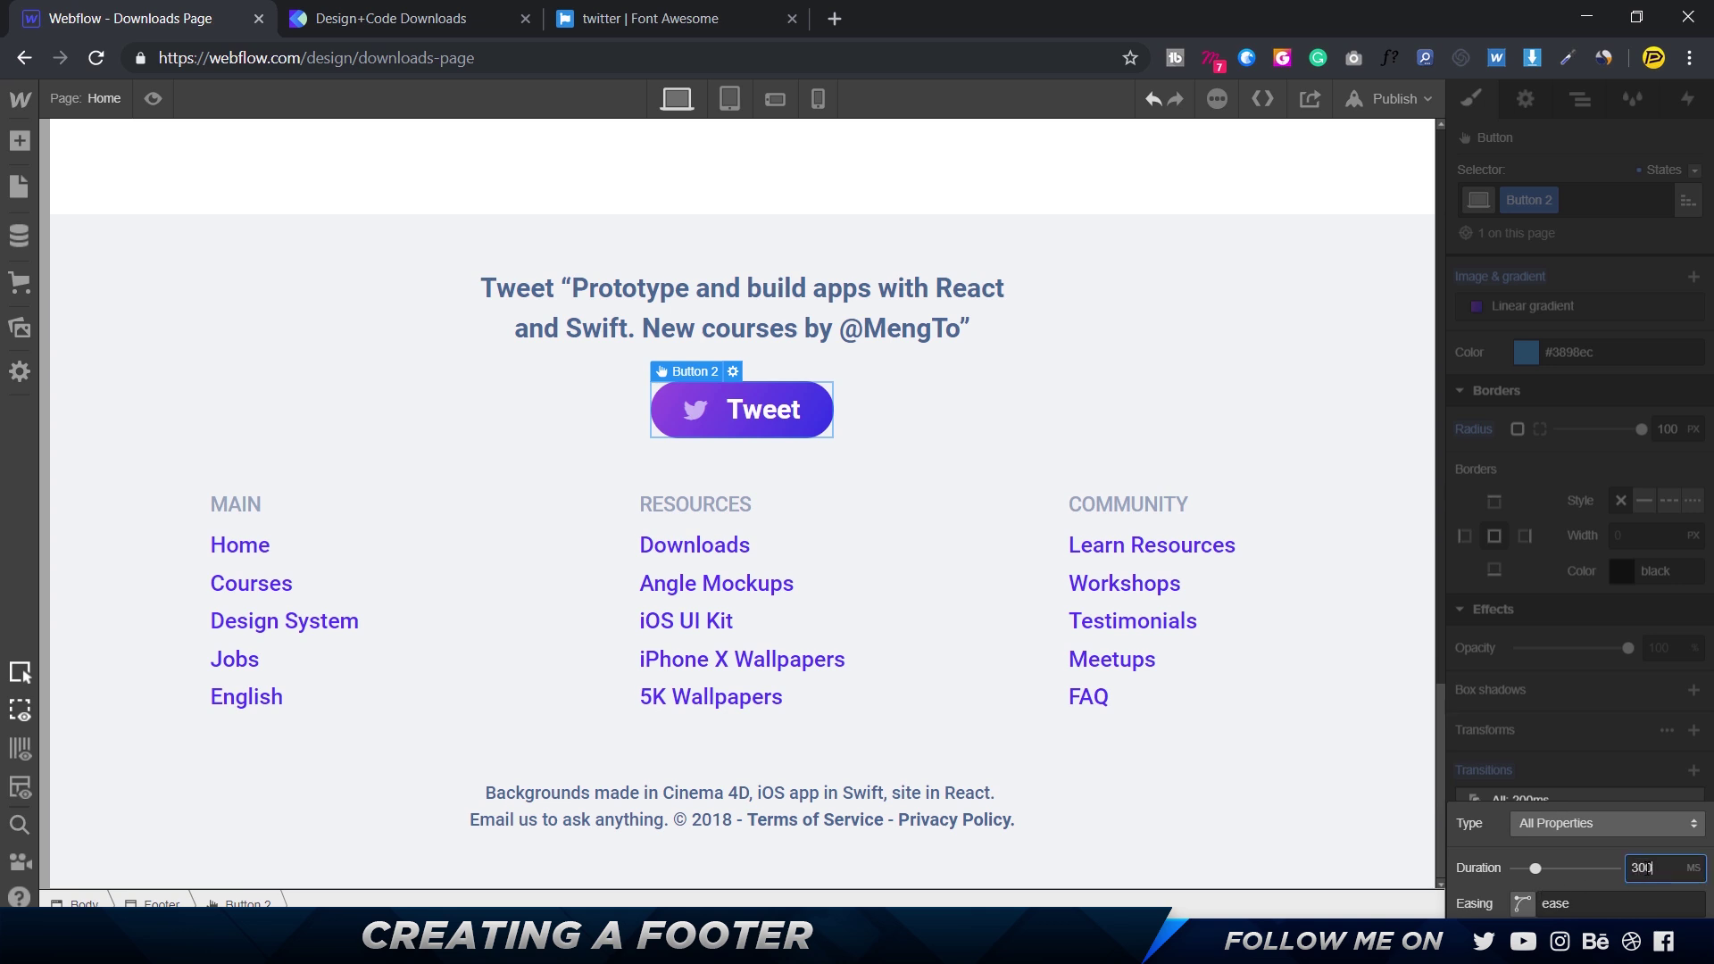
{"action": "left_click", "coordinate": [1525, 904]}
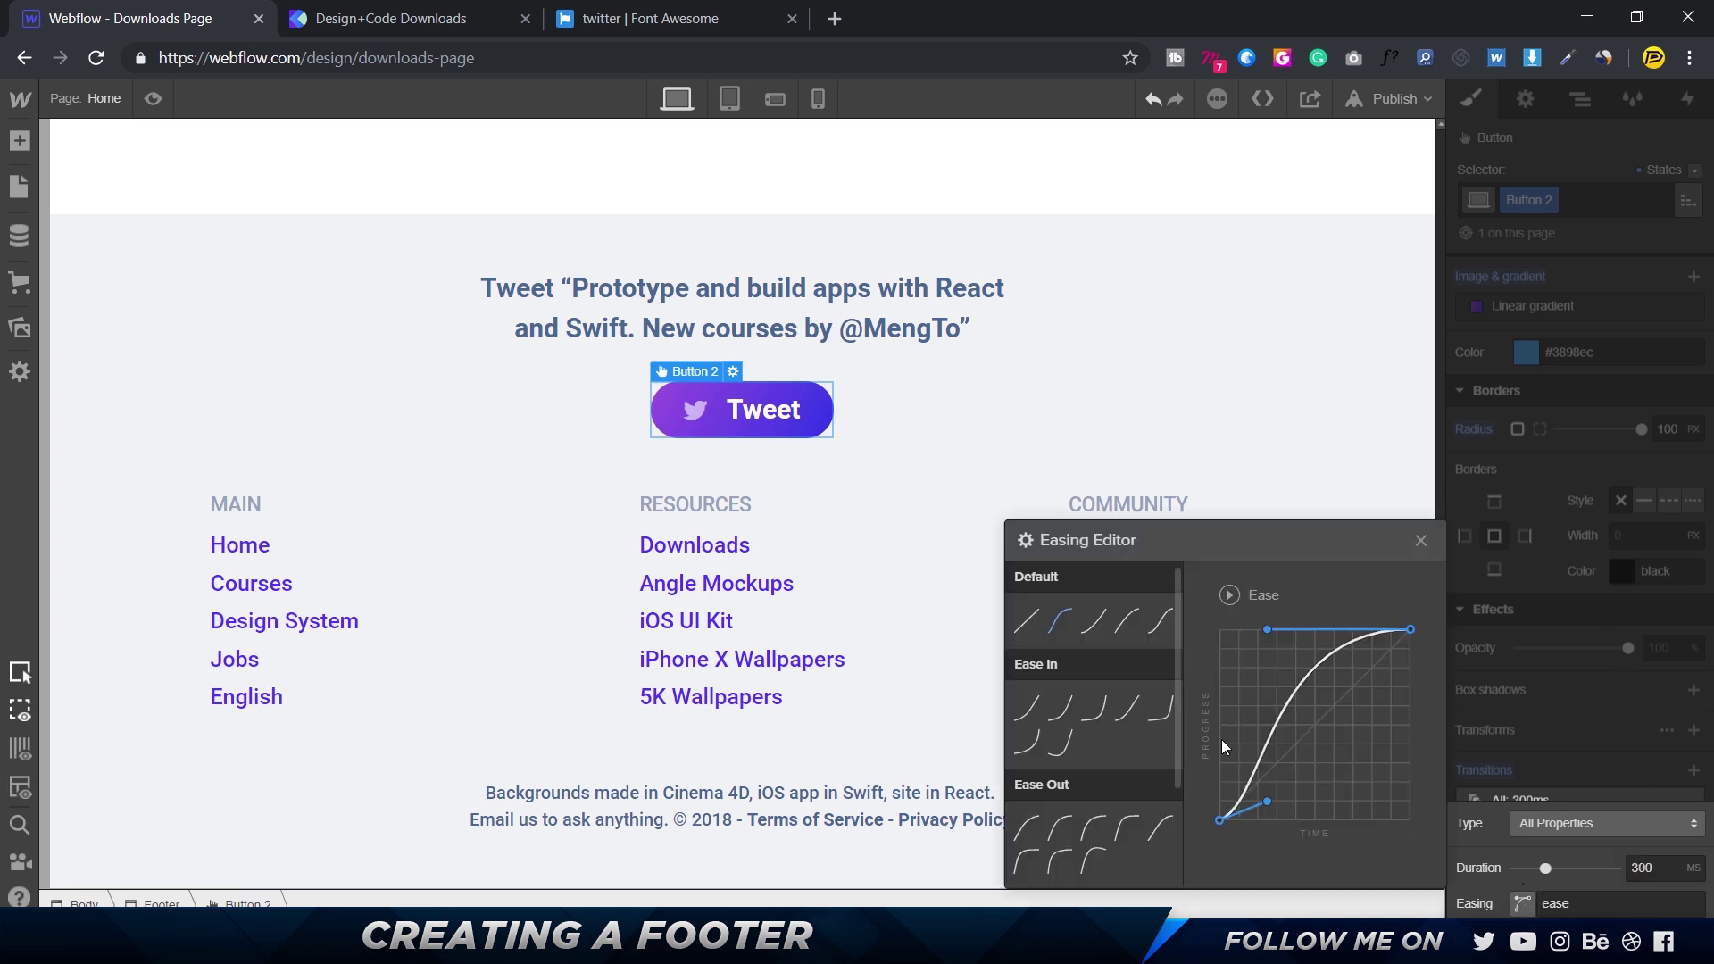
{"action": "left_click", "coordinate": [1098, 832]}
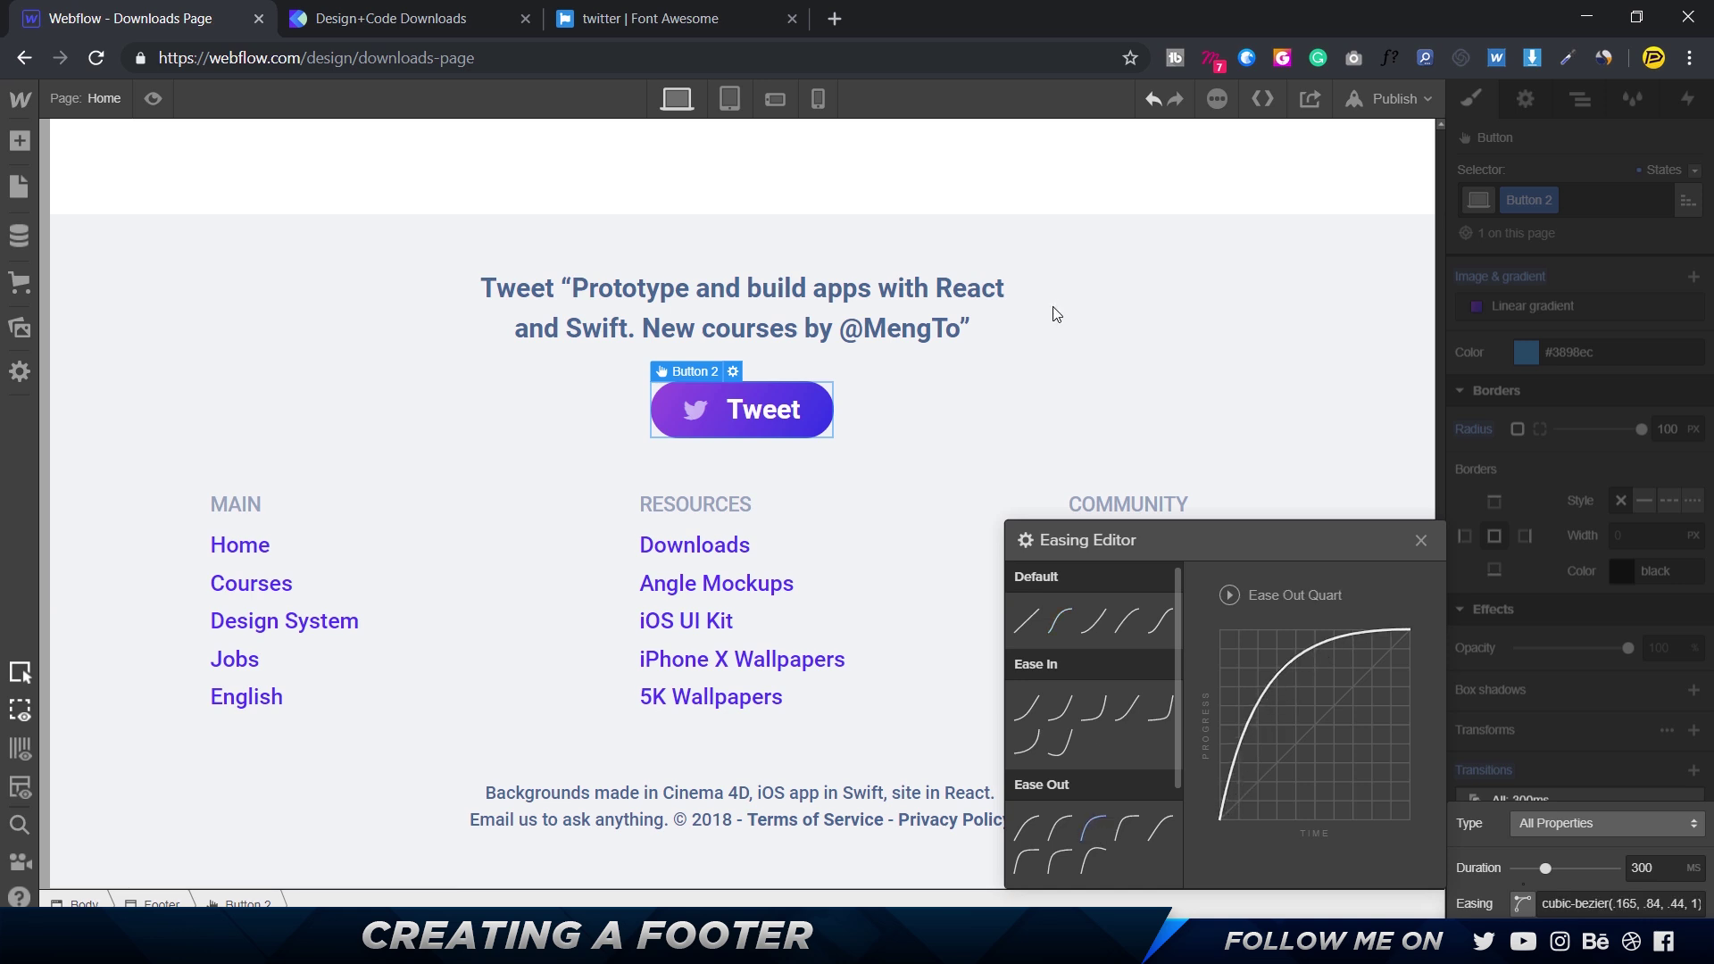
{"action": "left_click", "coordinate": [953, 386]}
- Preview the Tweet button's hover animation and review the page from the footer up to the hero section
{"action": "left_click", "coordinate": [153, 98]}
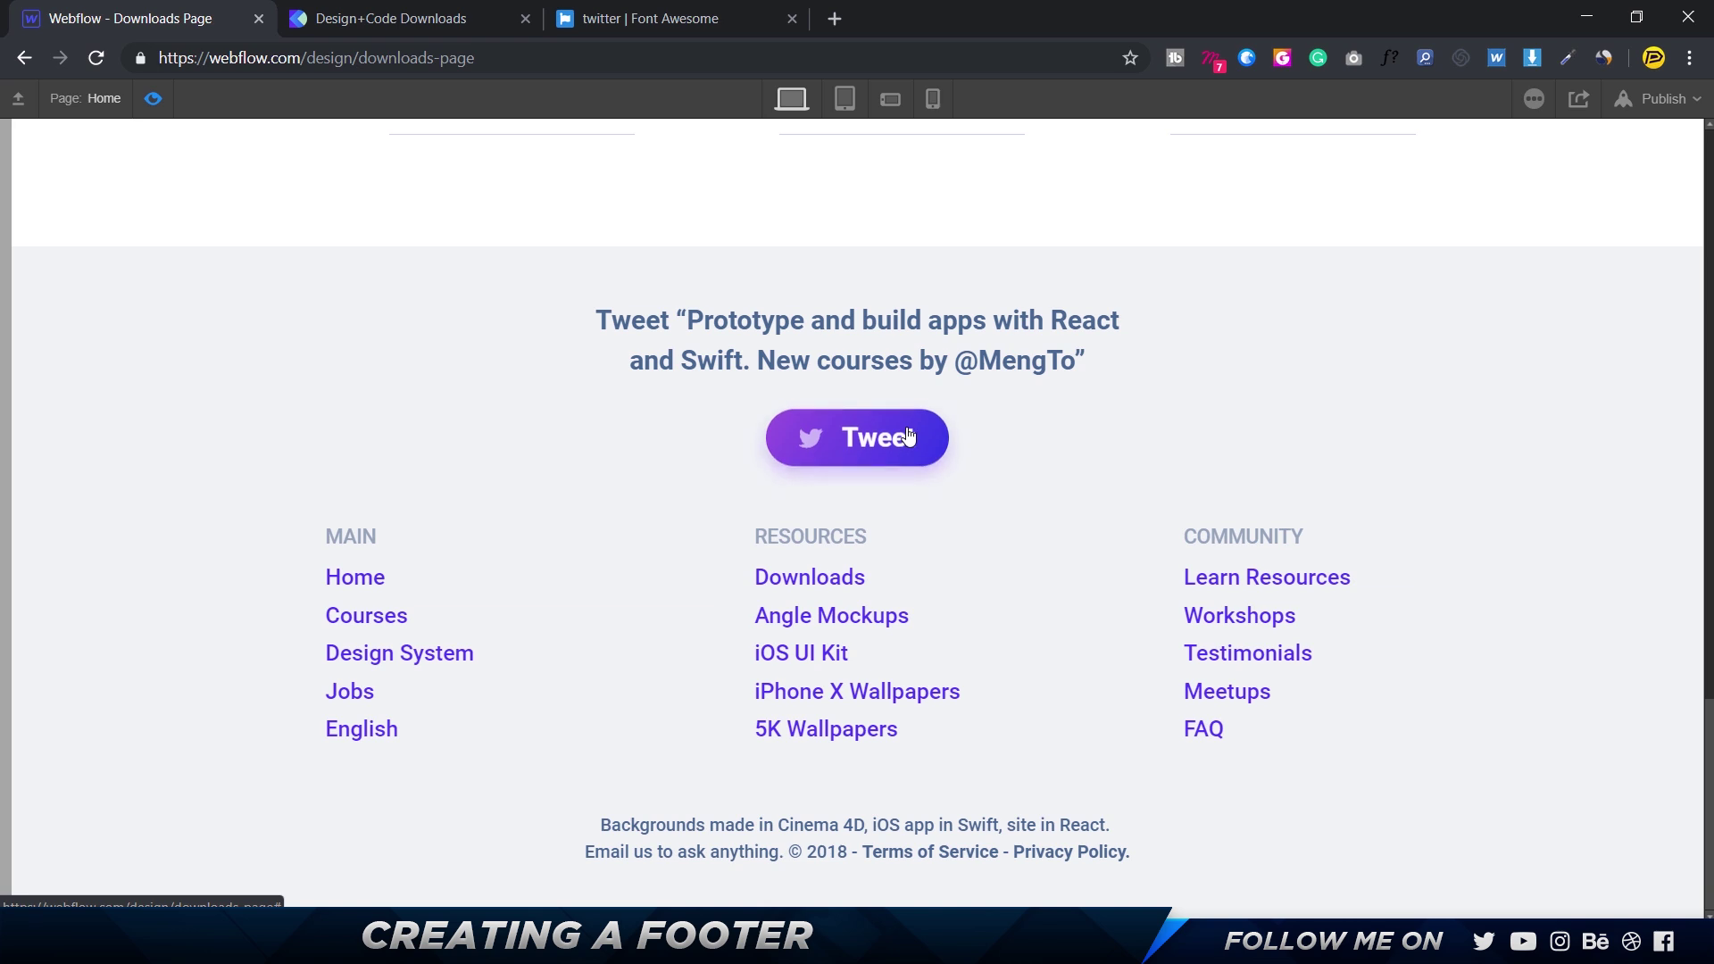
{"action": "scroll", "coordinate": [859, 636], "scroll_direction": "up", "scroll_amount": 3}
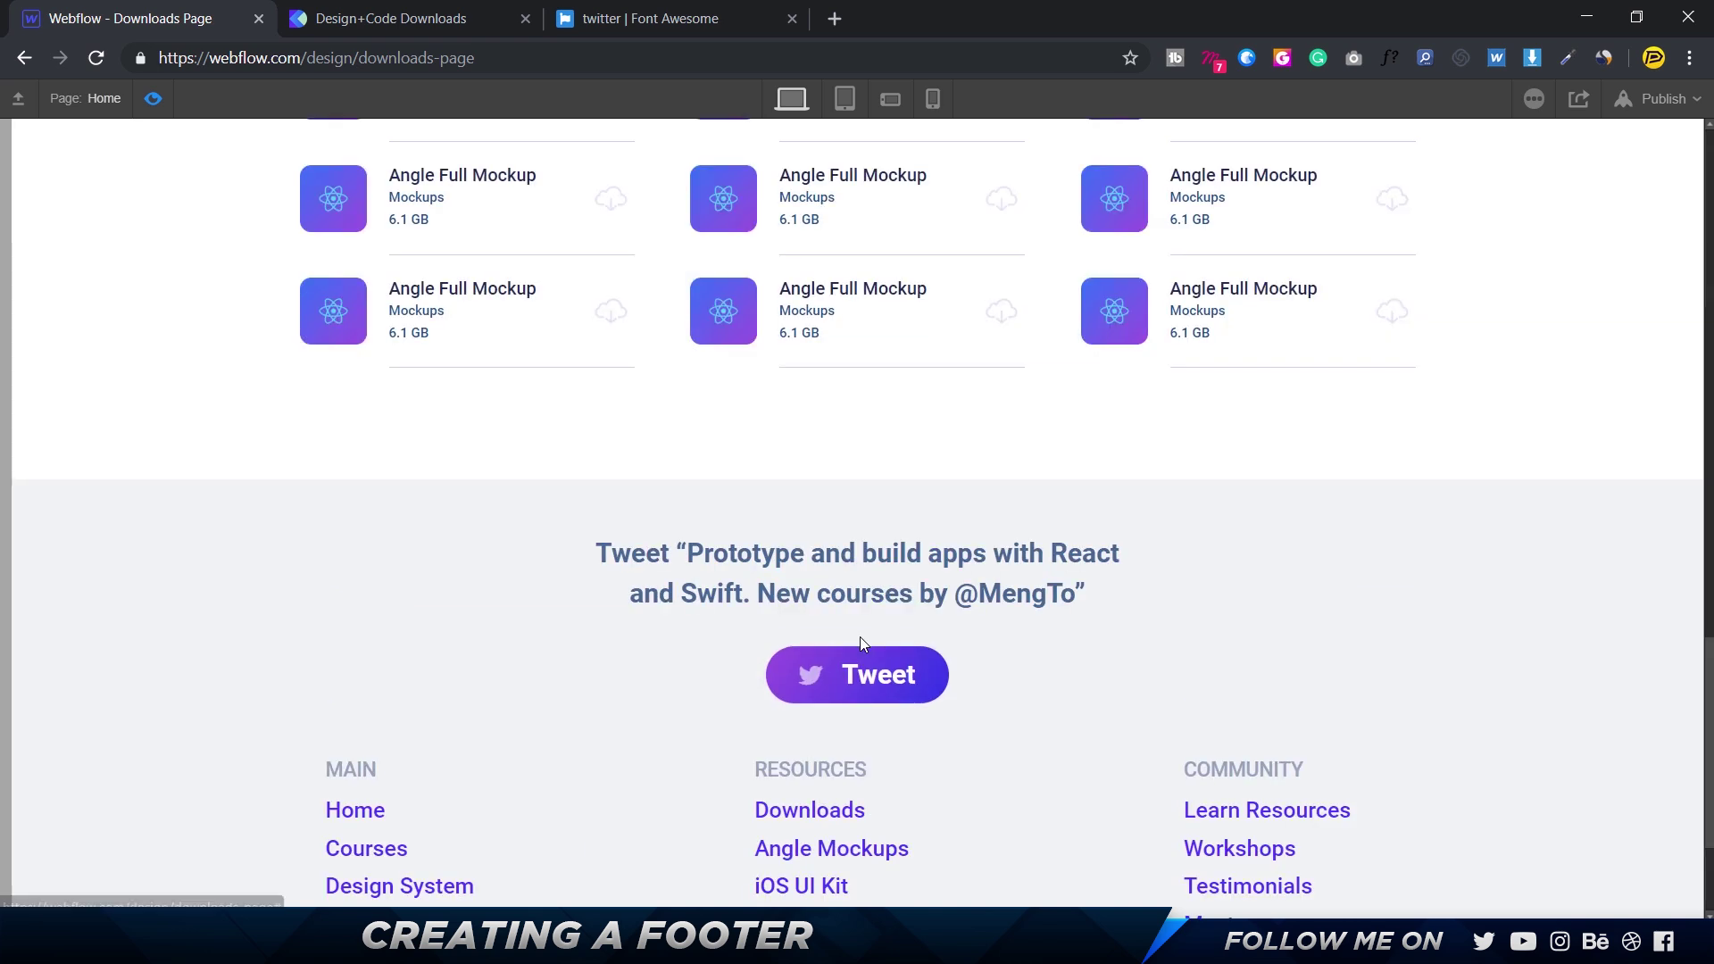
{"action": "scroll", "coordinate": [839, 641], "scroll_direction": "up", "scroll_amount": 5}
{"action": "scroll", "coordinate": [742, 276], "scroll_direction": "up", "scroll_amount": 10}
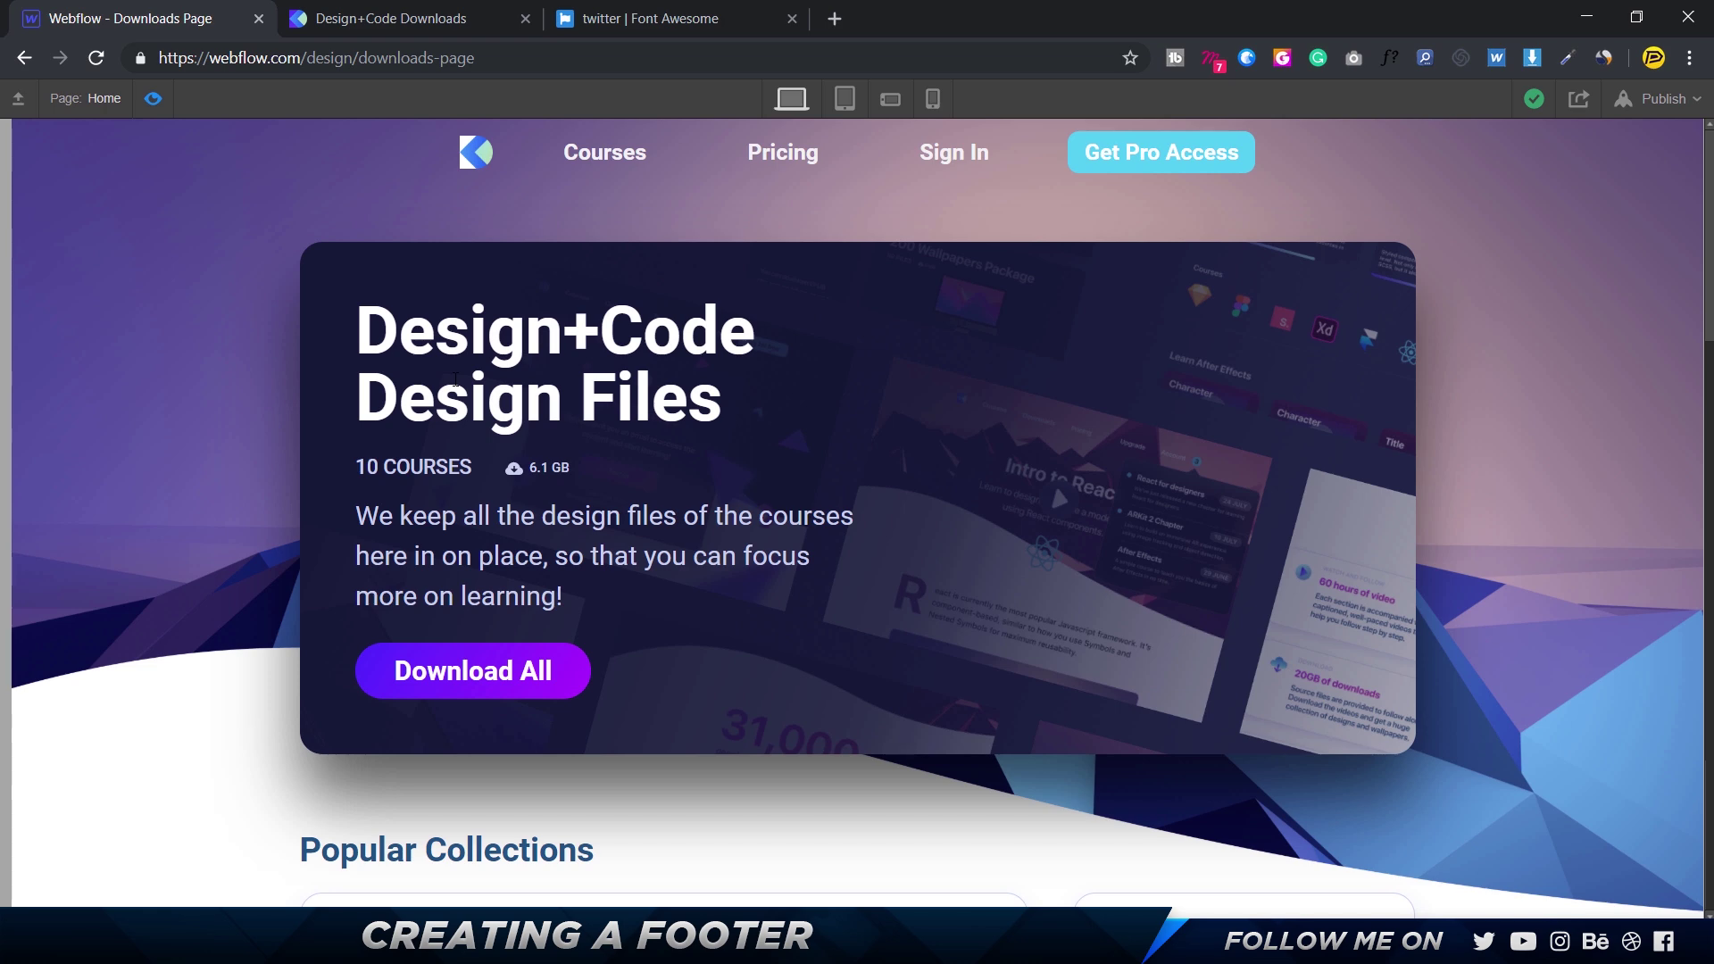
- Switch to the Design+Code Downloads reference page and review it from the footer up to the hero section
{"action": "left_click", "coordinate": [430, 22]}
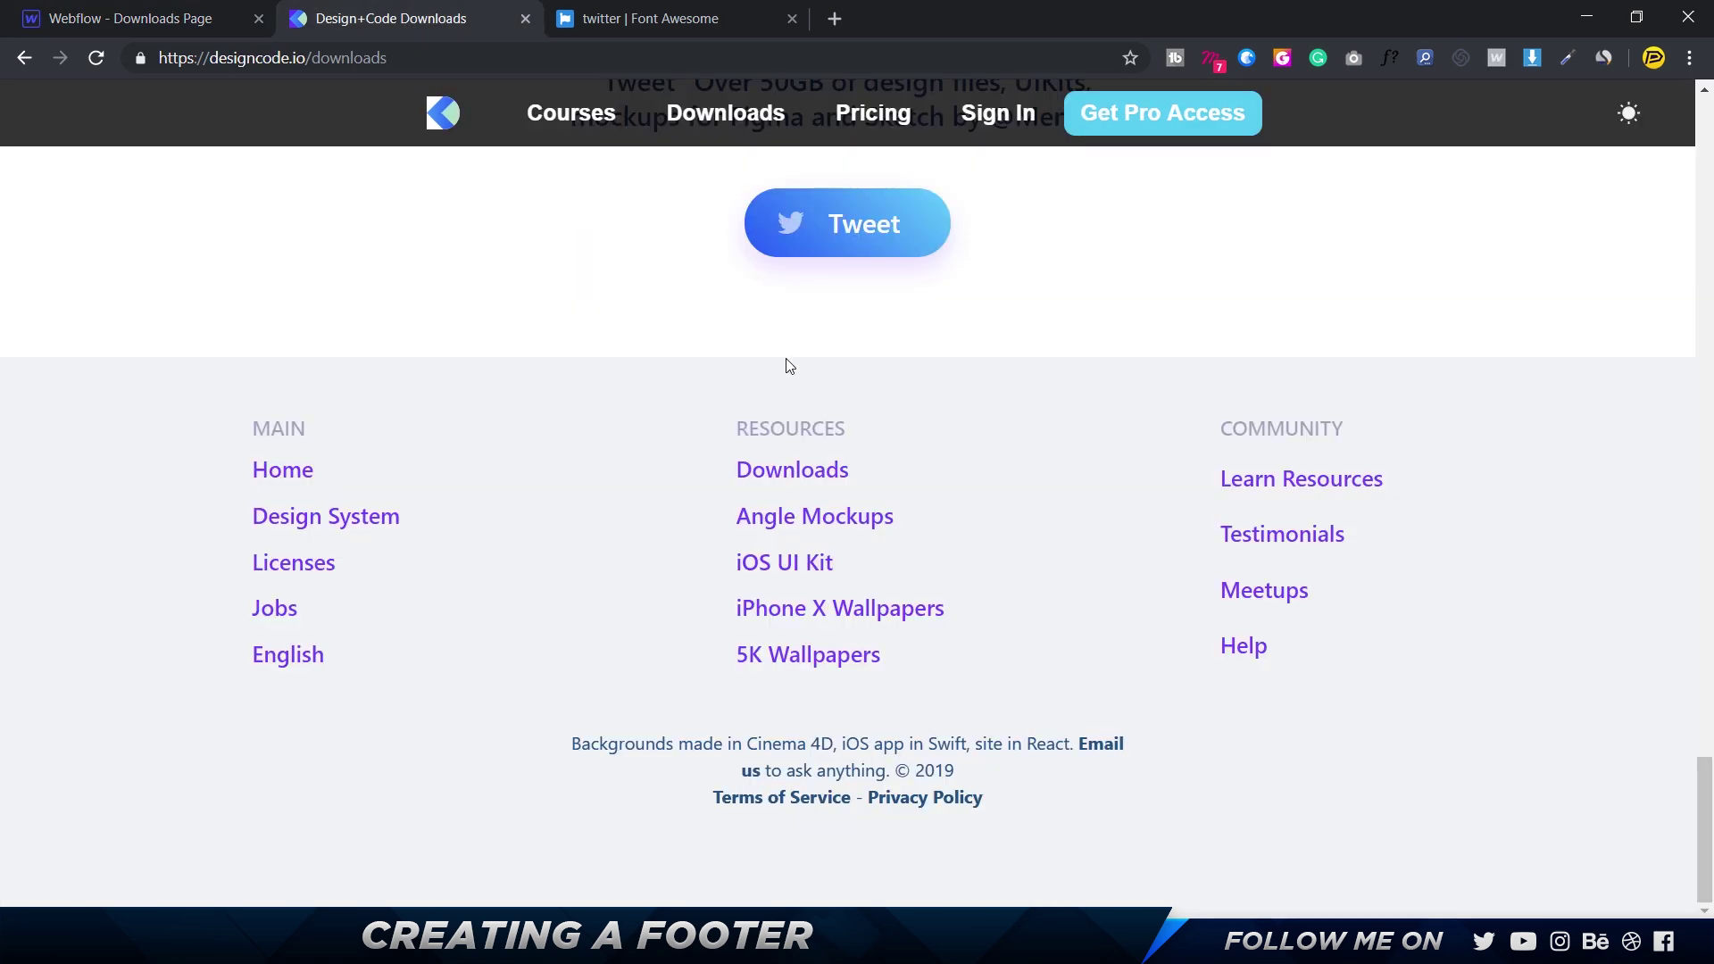
{"action": "scroll", "coordinate": [785, 362], "scroll_direction": "up", "scroll_amount": 5}
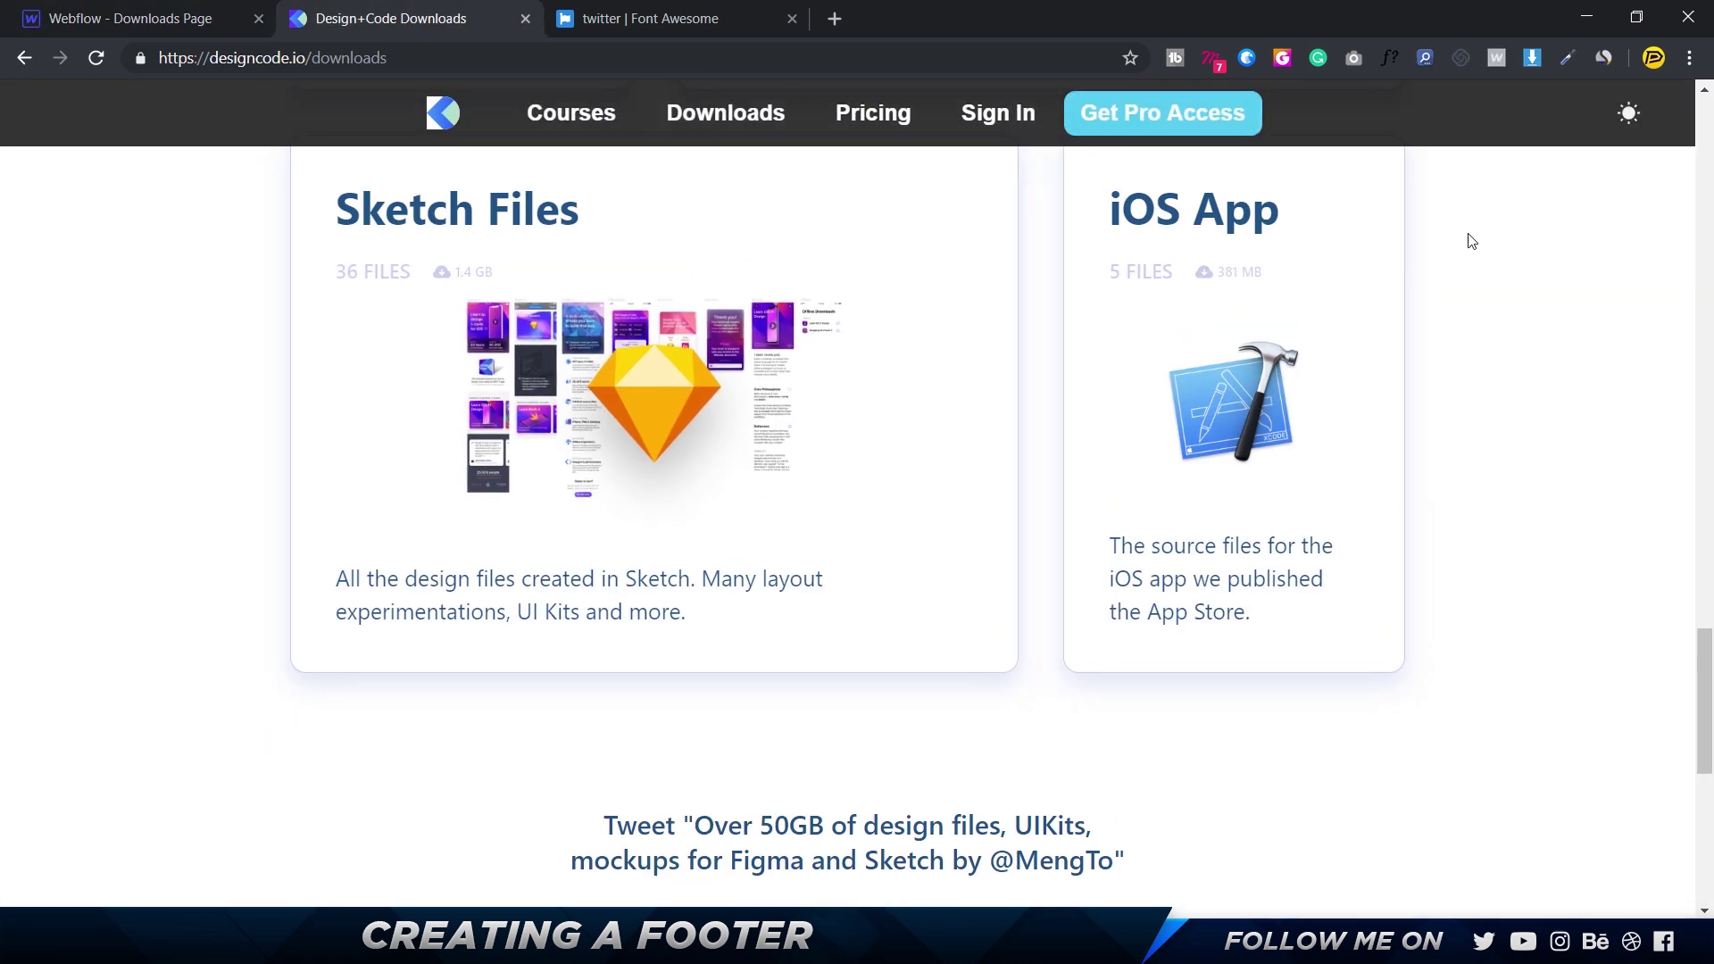
{"action": "scroll", "coordinate": [1468, 268], "scroll_direction": "up", "scroll_amount": 10}
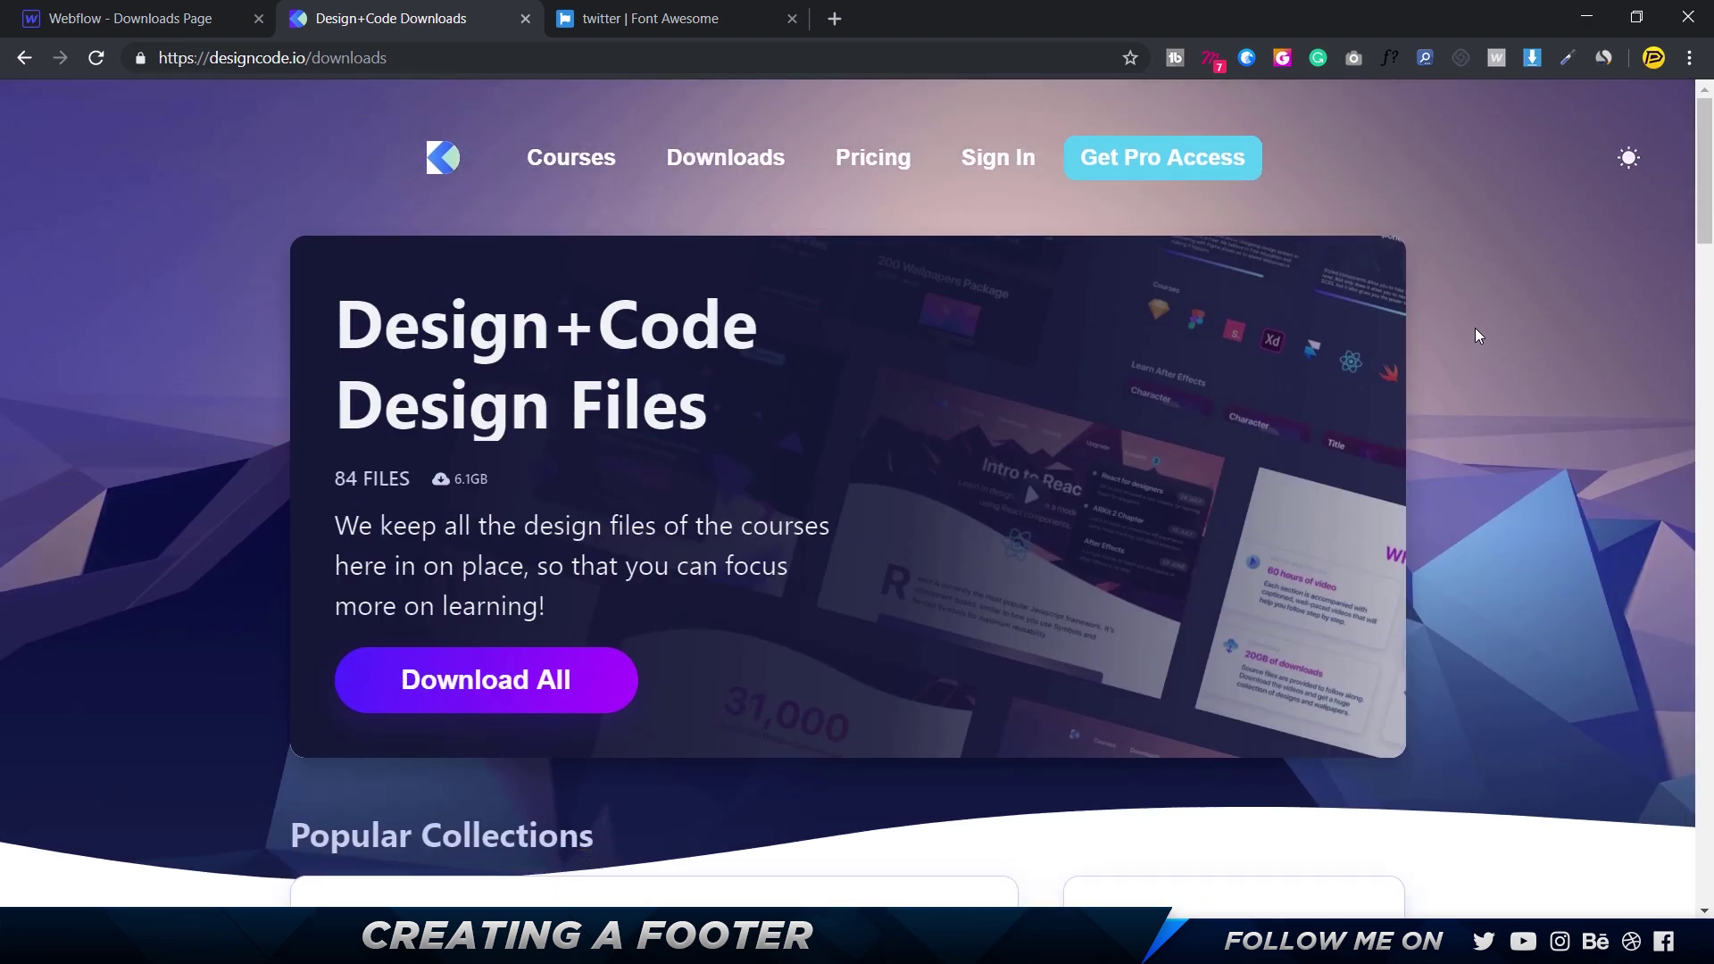